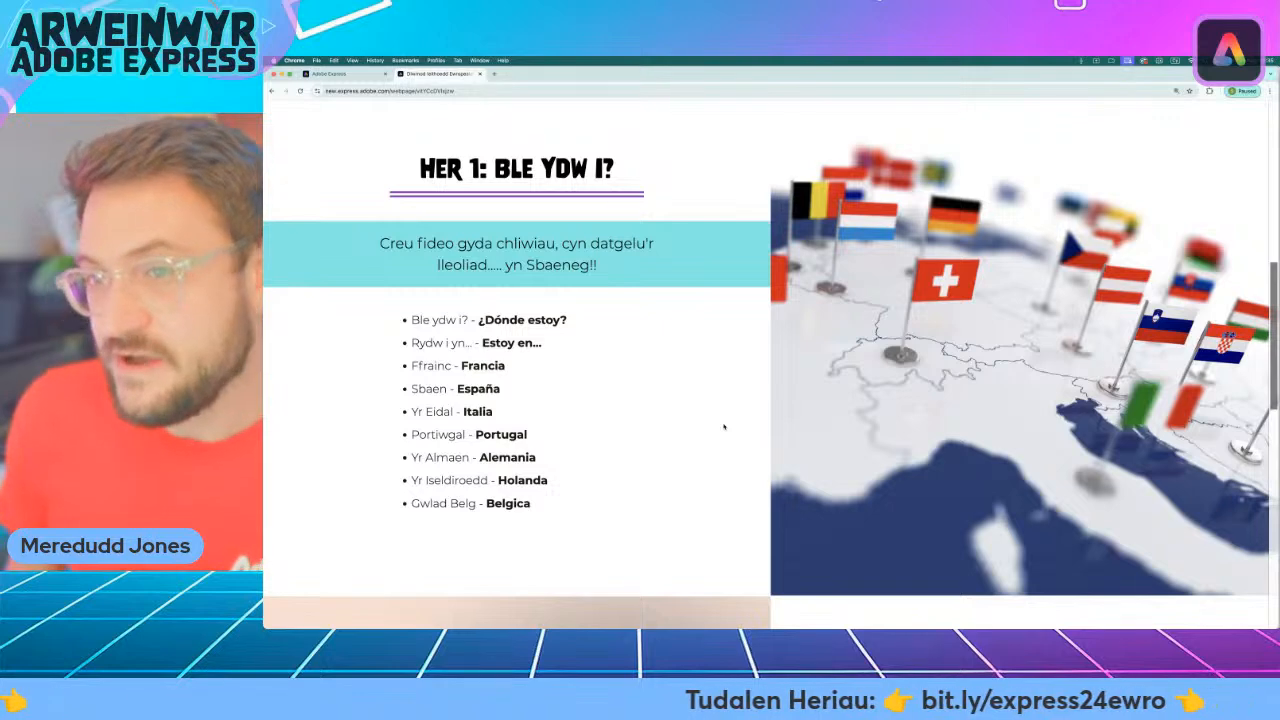
Review the Her 1 and Her 2 challenge descriptions on the European languages day webpage.
scroll(833, 386, "down", 5)
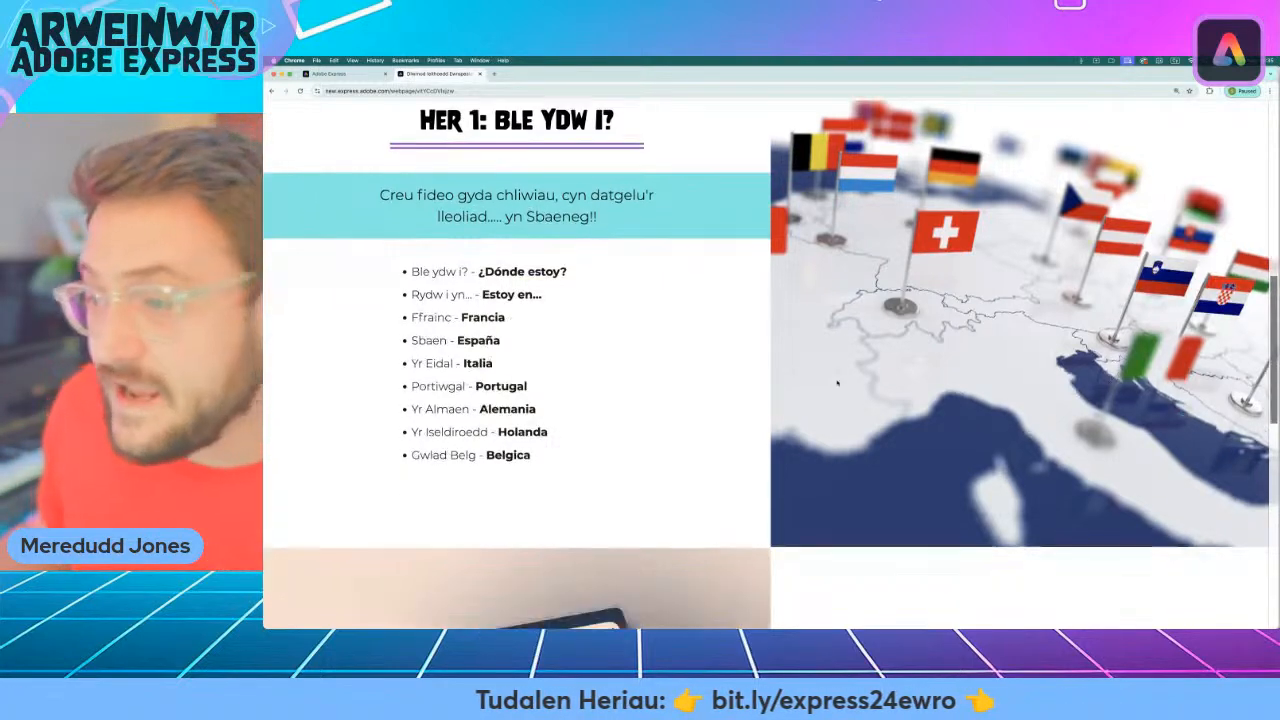
scroll(839, 382, "down", 1)
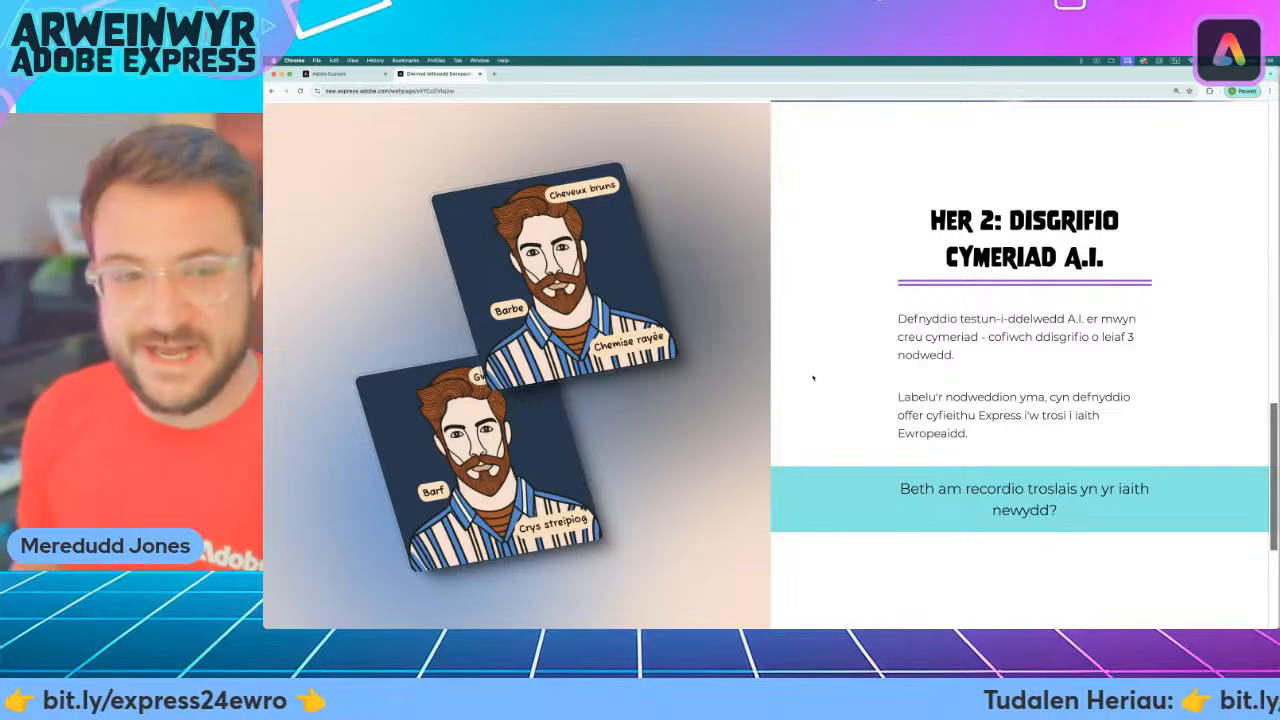
scroll(890, 383, "up", 3)
scroll(890, 383, "up", 5)
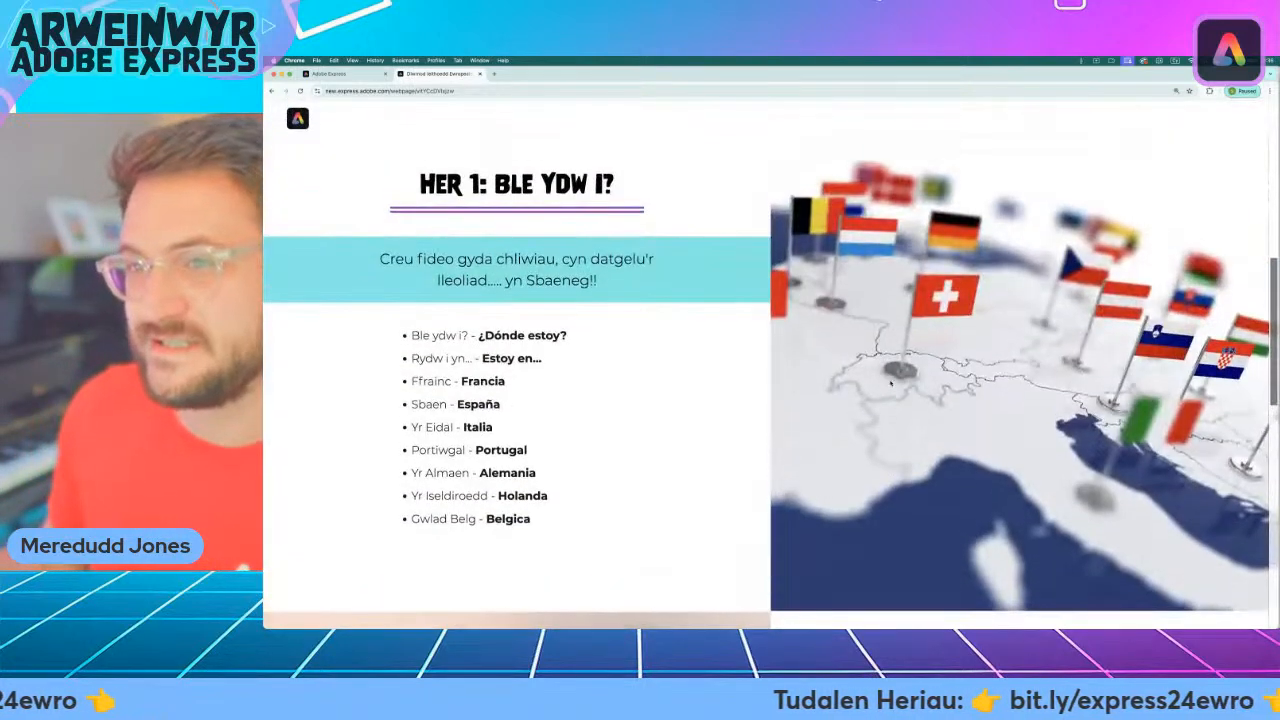
scroll(890, 383, "up", 8)
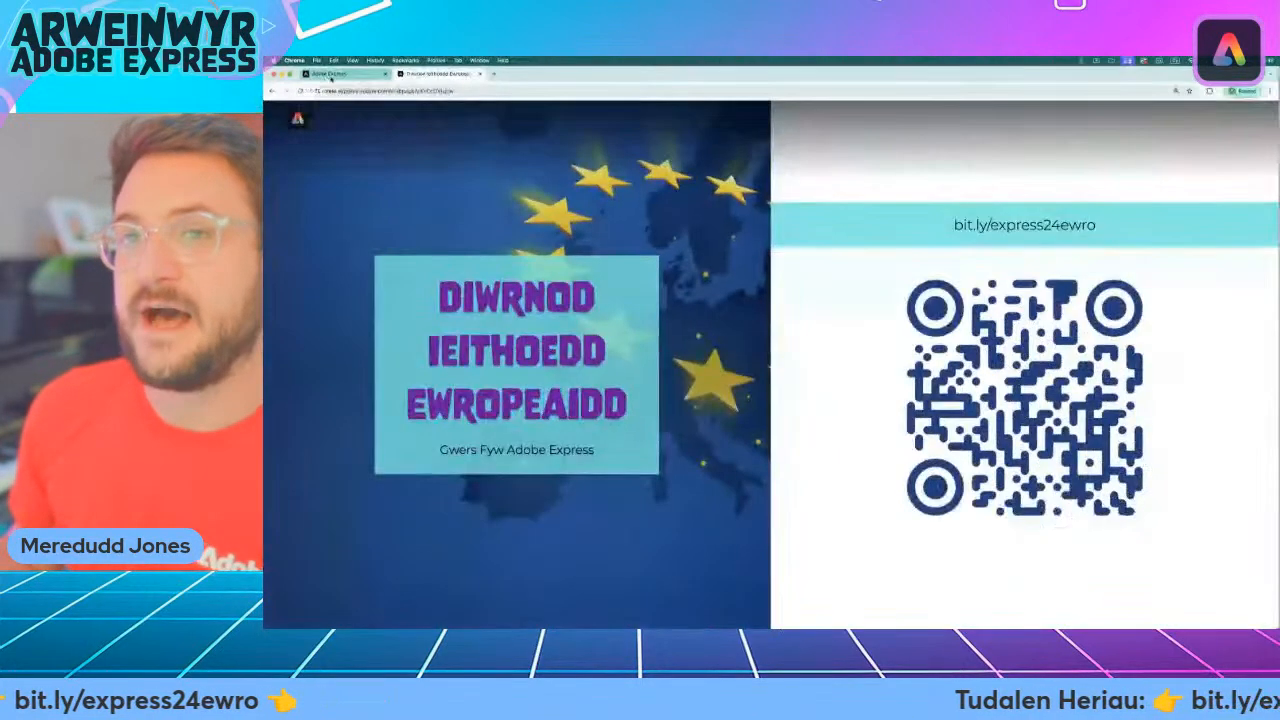
Switch to the Adobe Express home page, set the interface language to Cymraeg (Y Deyrnas Unedig) and reload the page.
left_click(331, 76)
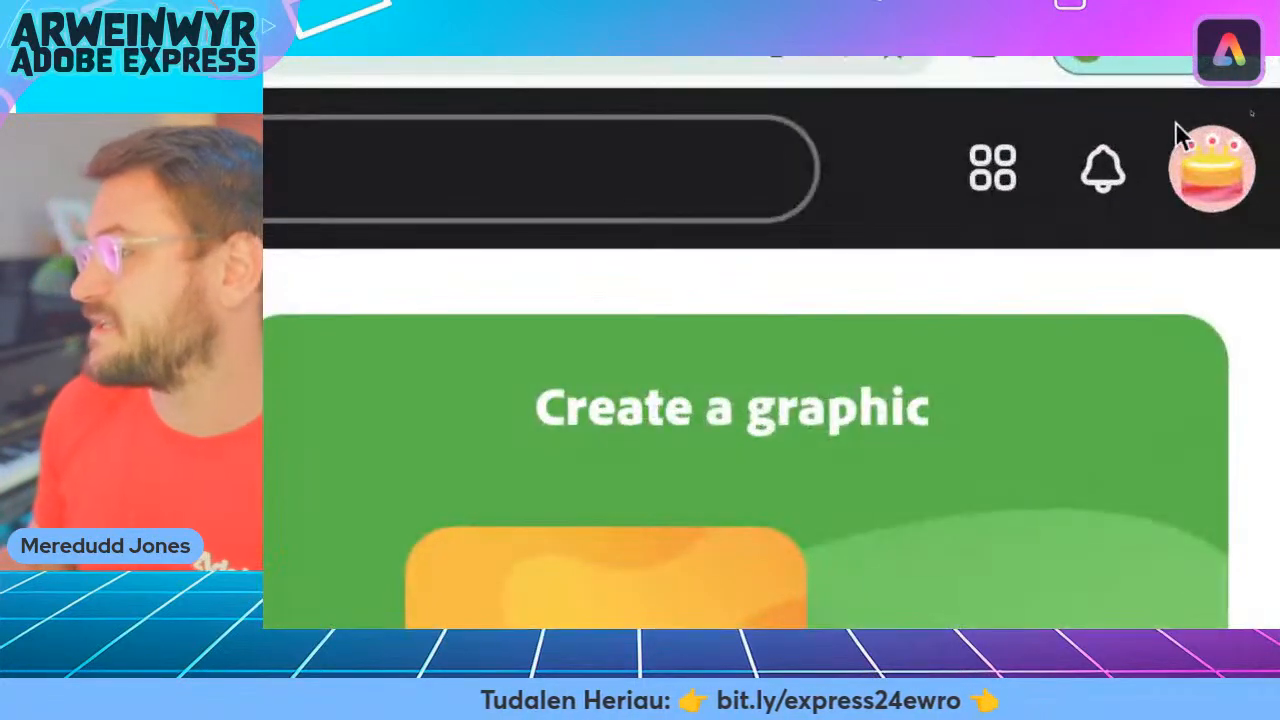
left_click(1220, 190)
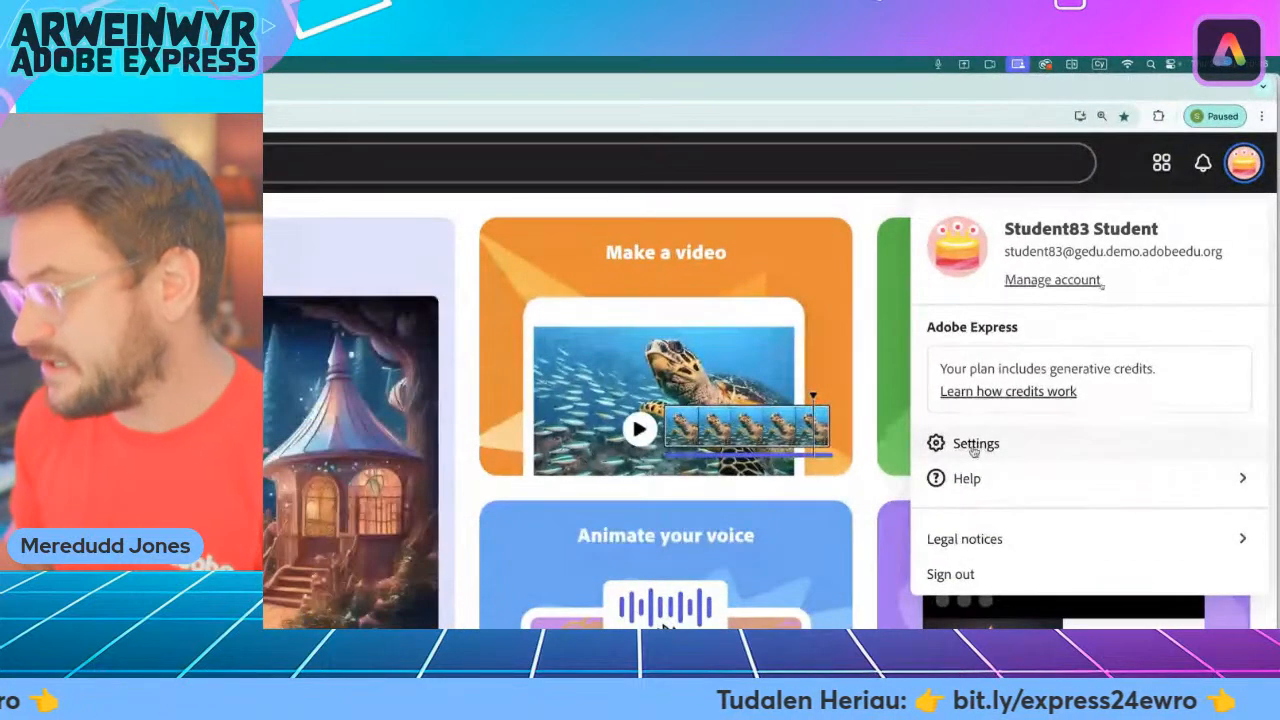
left_click(892, 532)
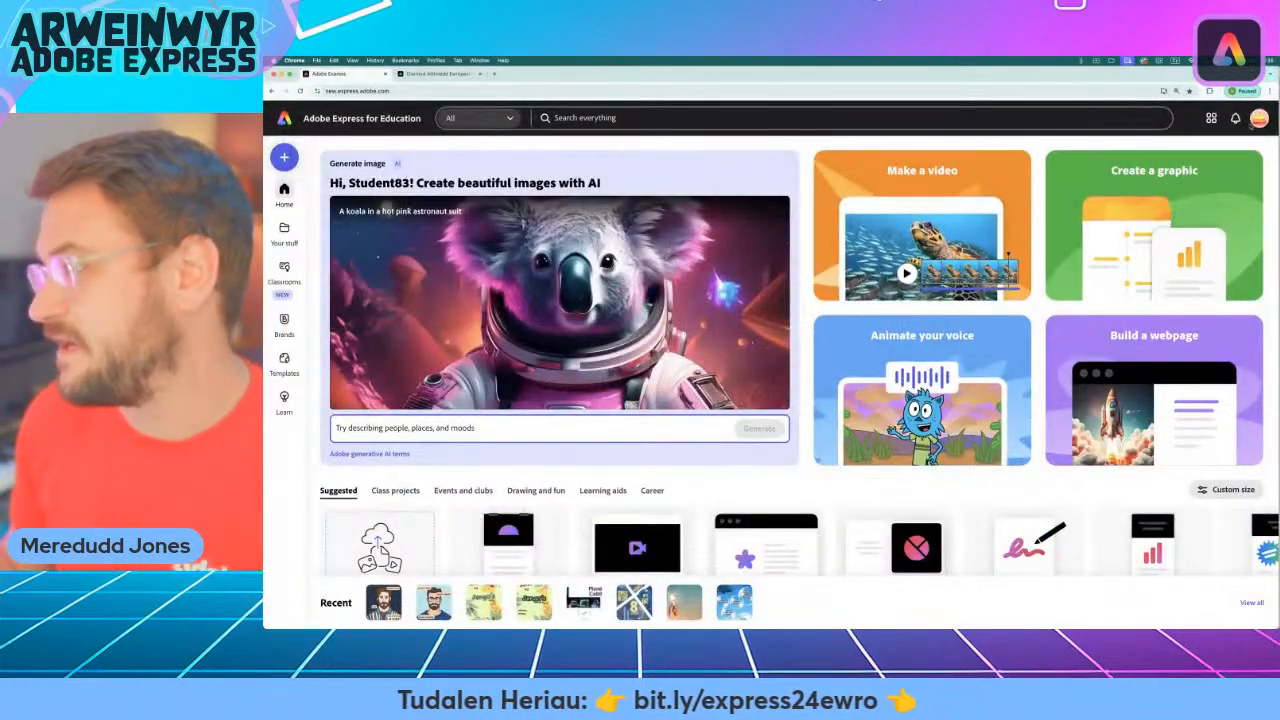
left_click(1256, 120)
left_click(1115, 279)
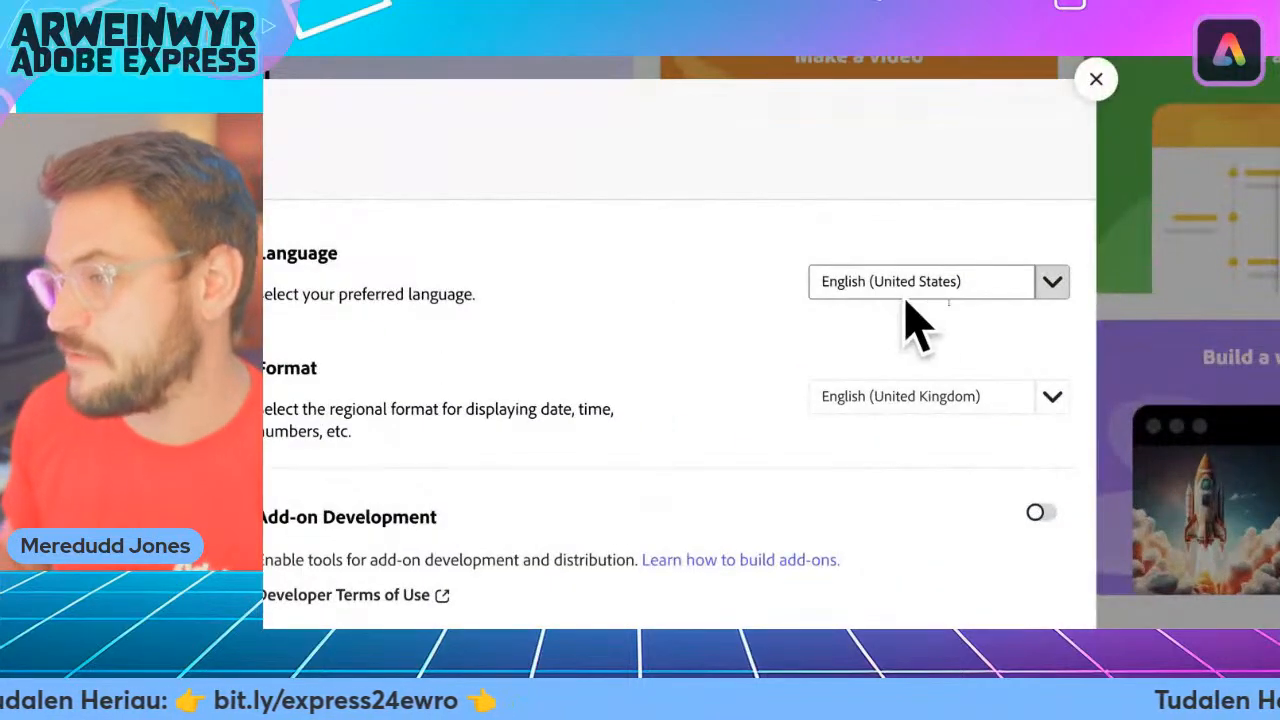
left_click(1050, 283)
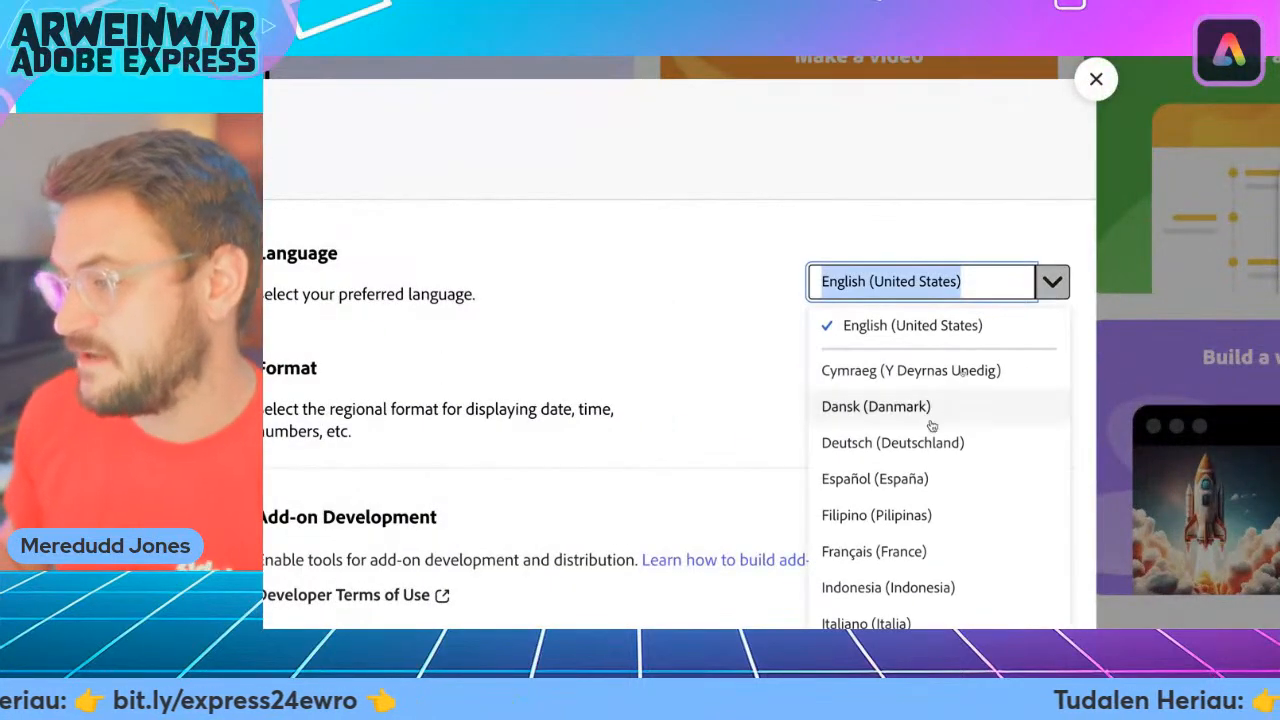
left_click(895, 371)
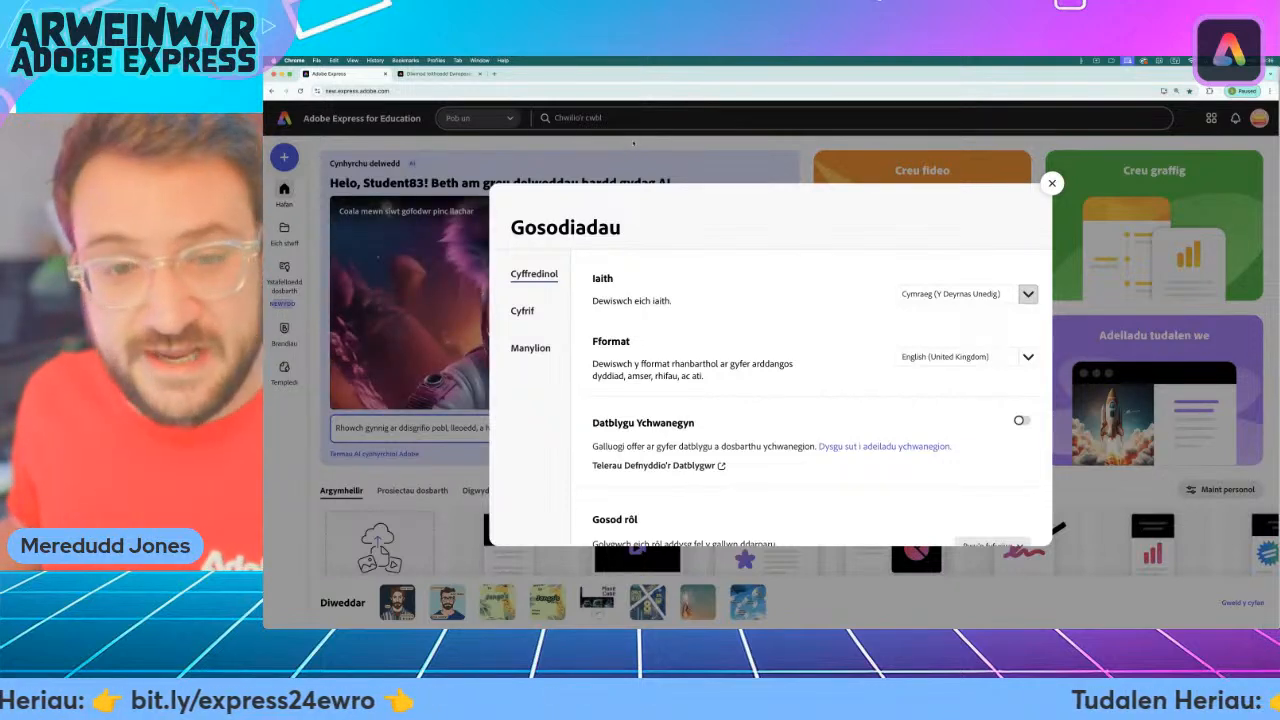
key("super+r")
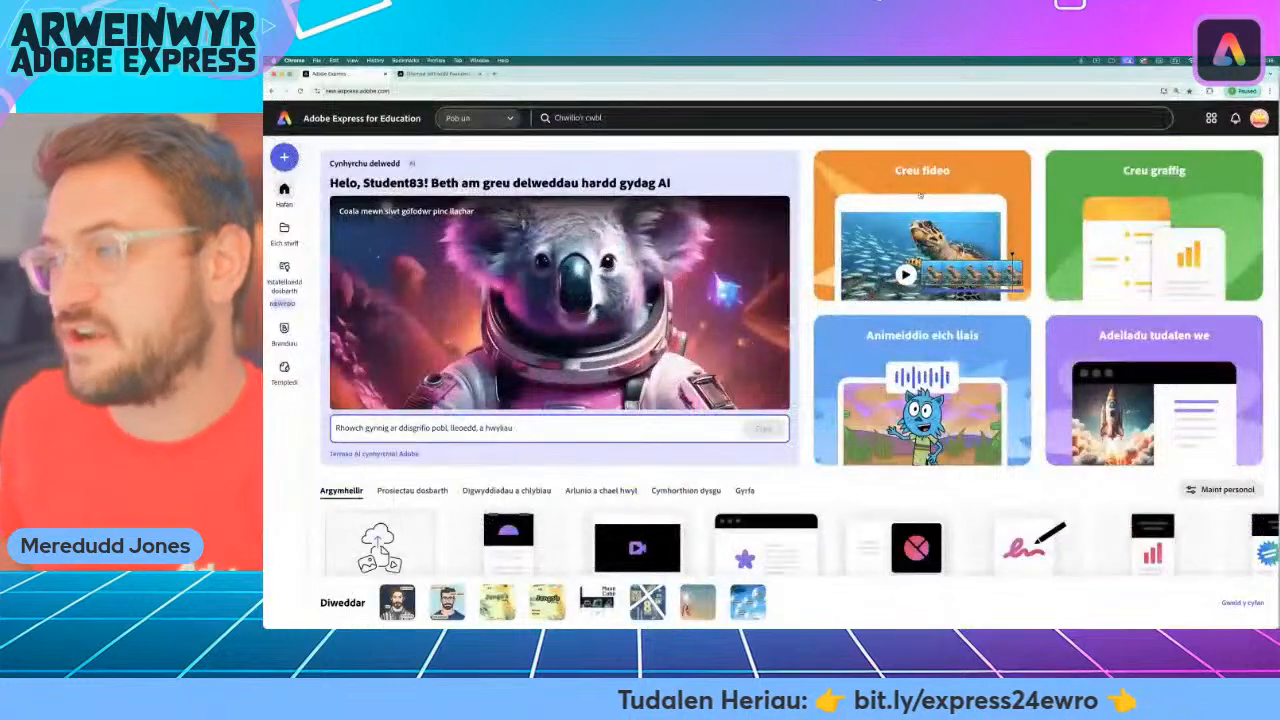
Create a new blank video project and dismiss the education filters introduction.
left_click(926, 189)
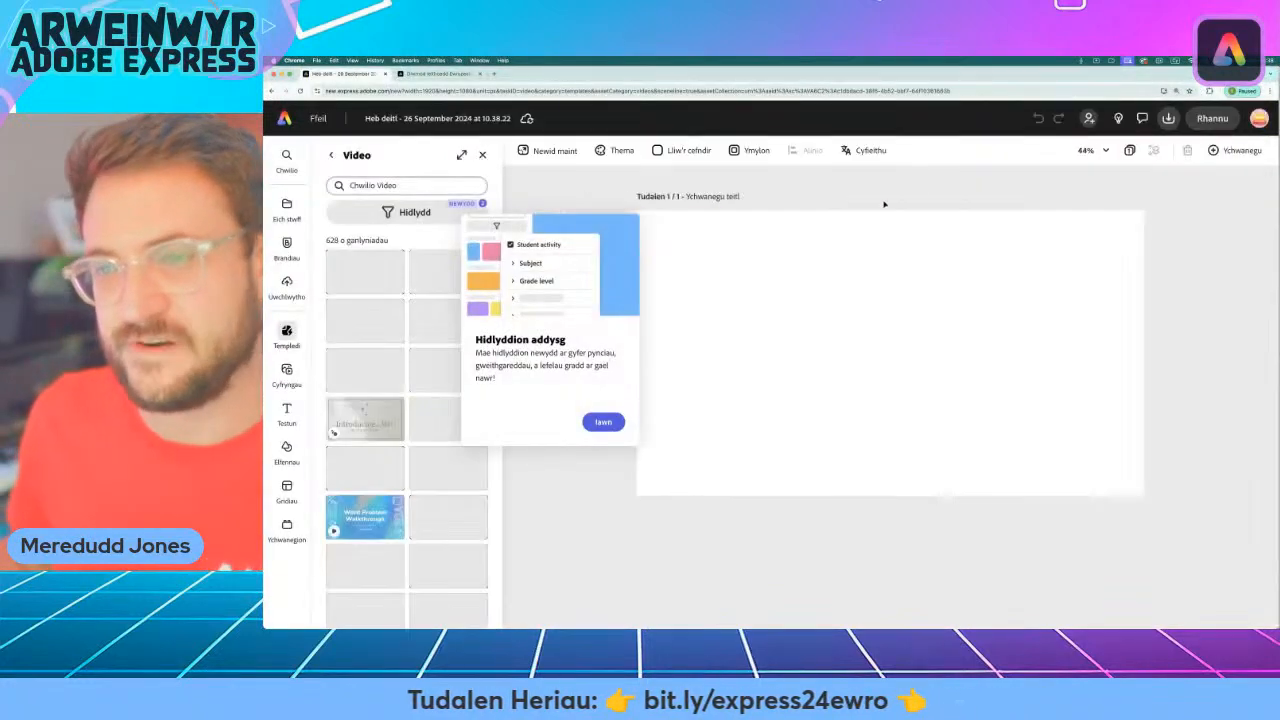
left_click(602, 424)
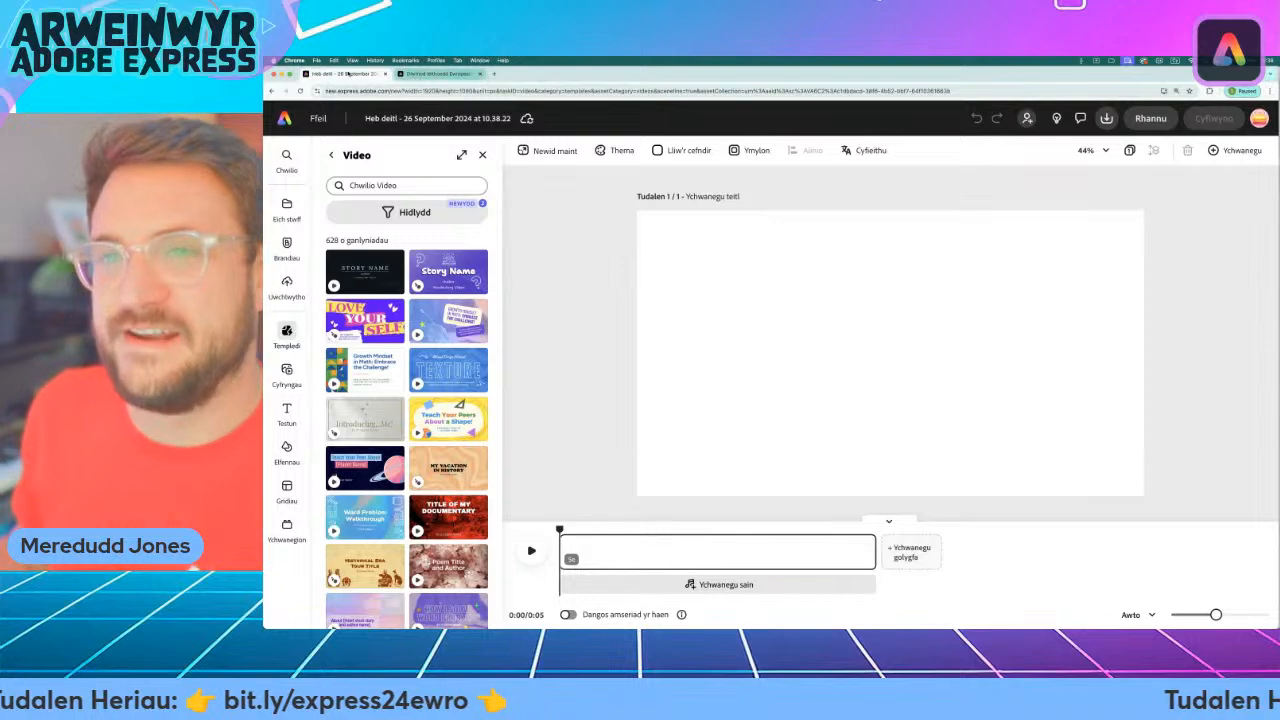
Go back to the challenge webpage and highlight the Spanish phrase "¿Dónde estoy?" in the Her 1 list.
left_click(430, 74)
scroll(486, 276, "down", 5)
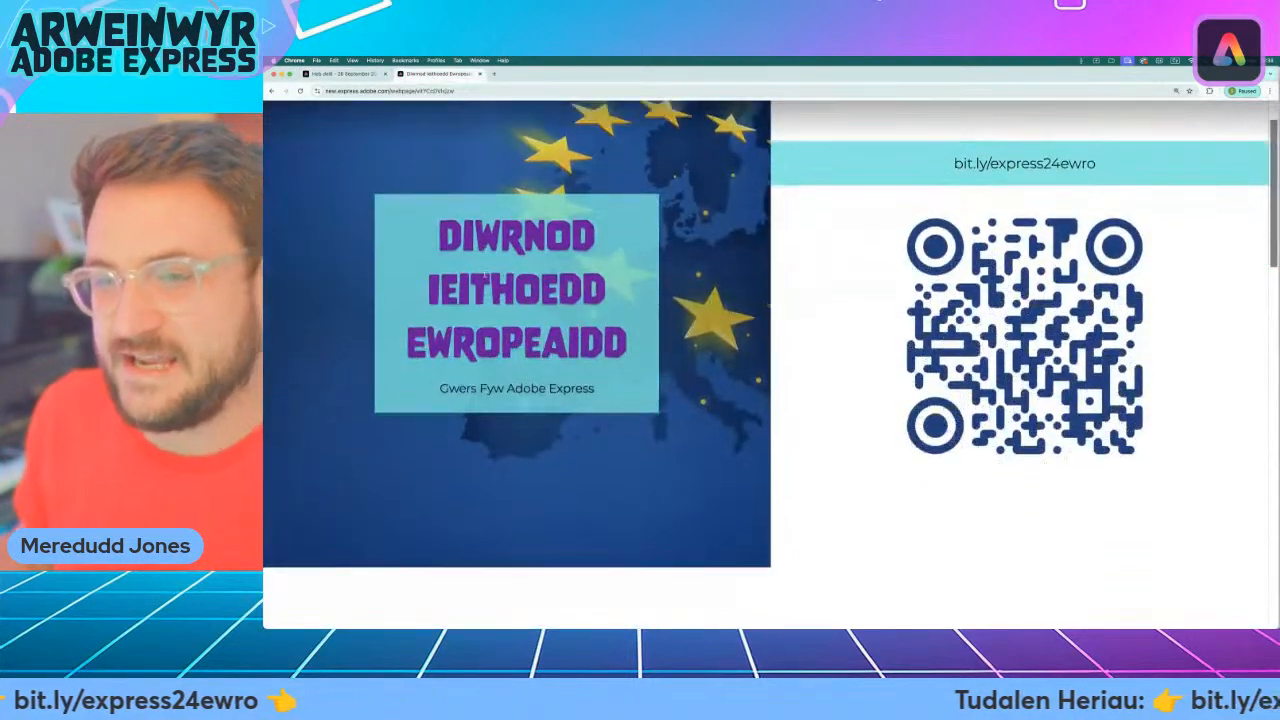
scroll(486, 276, "down", 4)
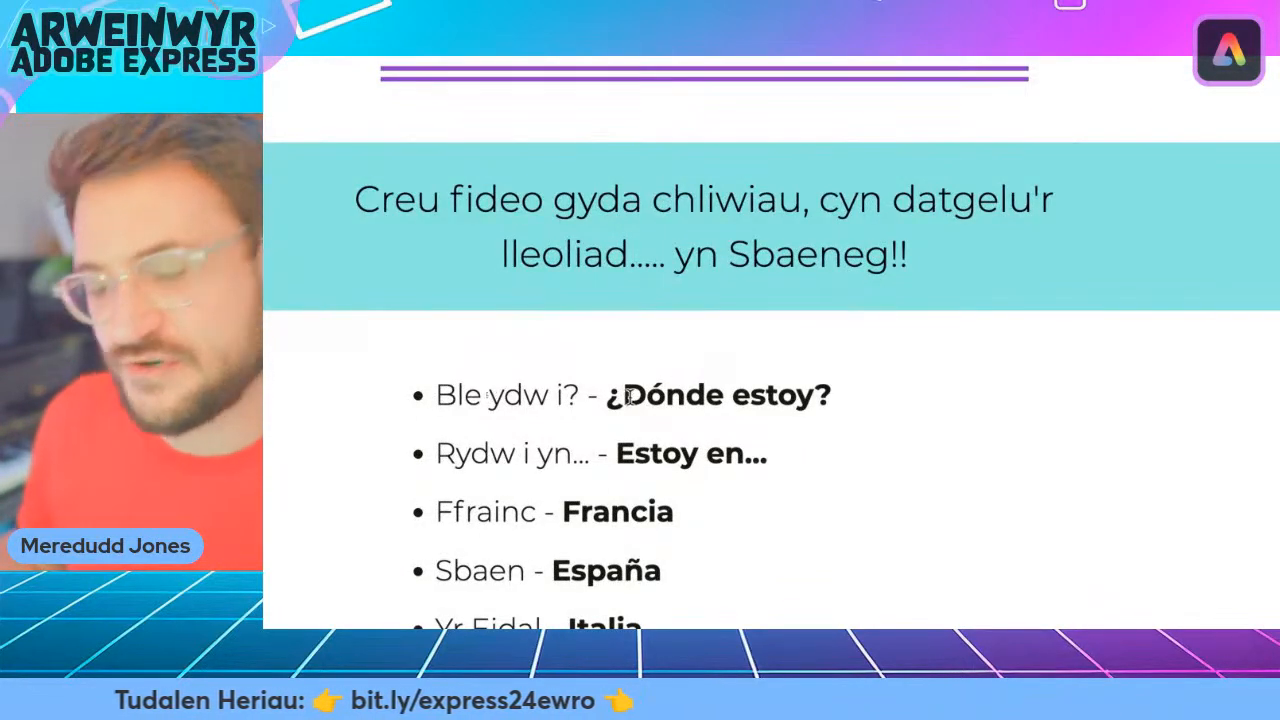
left_click_drag(605, 394, 795, 394)
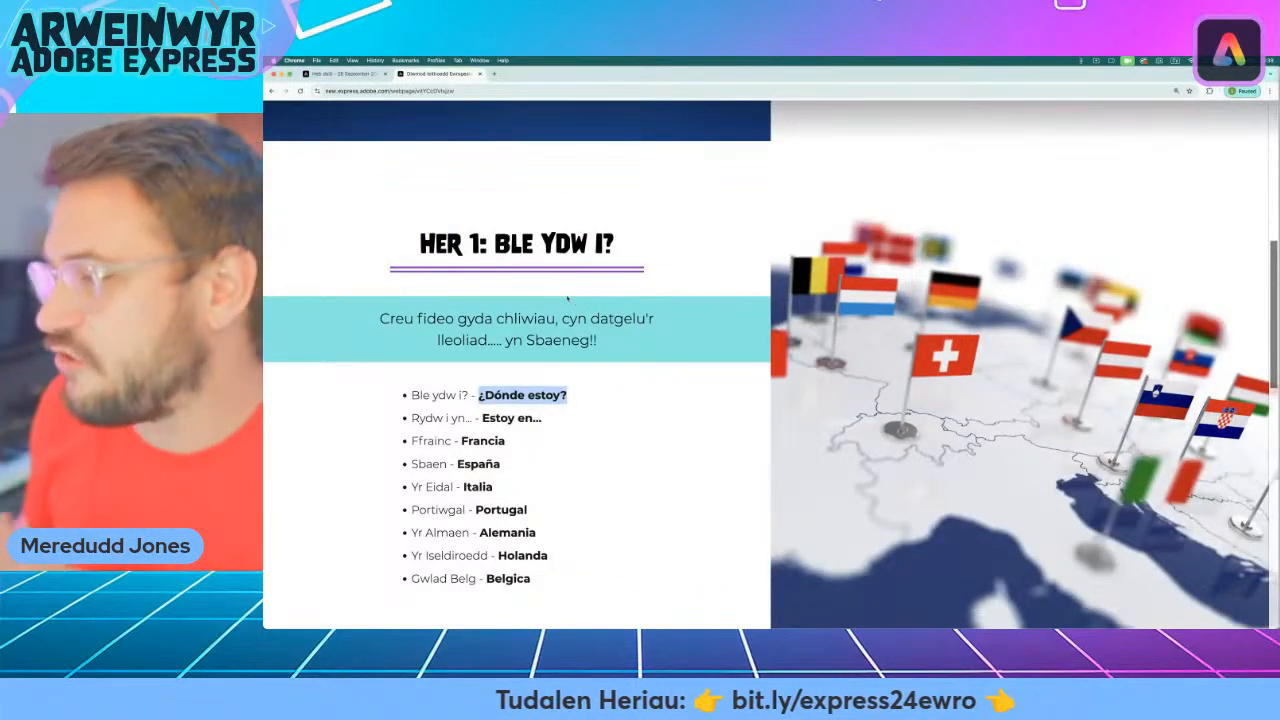
Return to the video project and search the stock videos for "question".
left_click(350, 76)
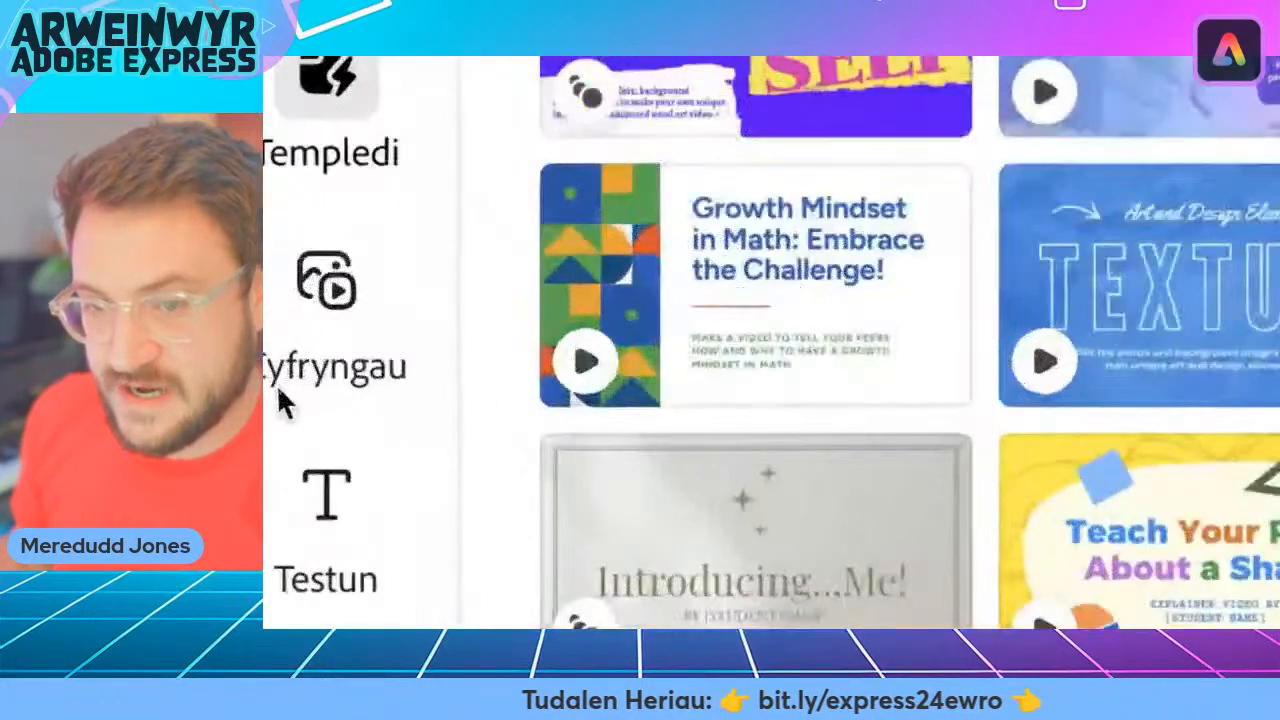
left_click(287, 370)
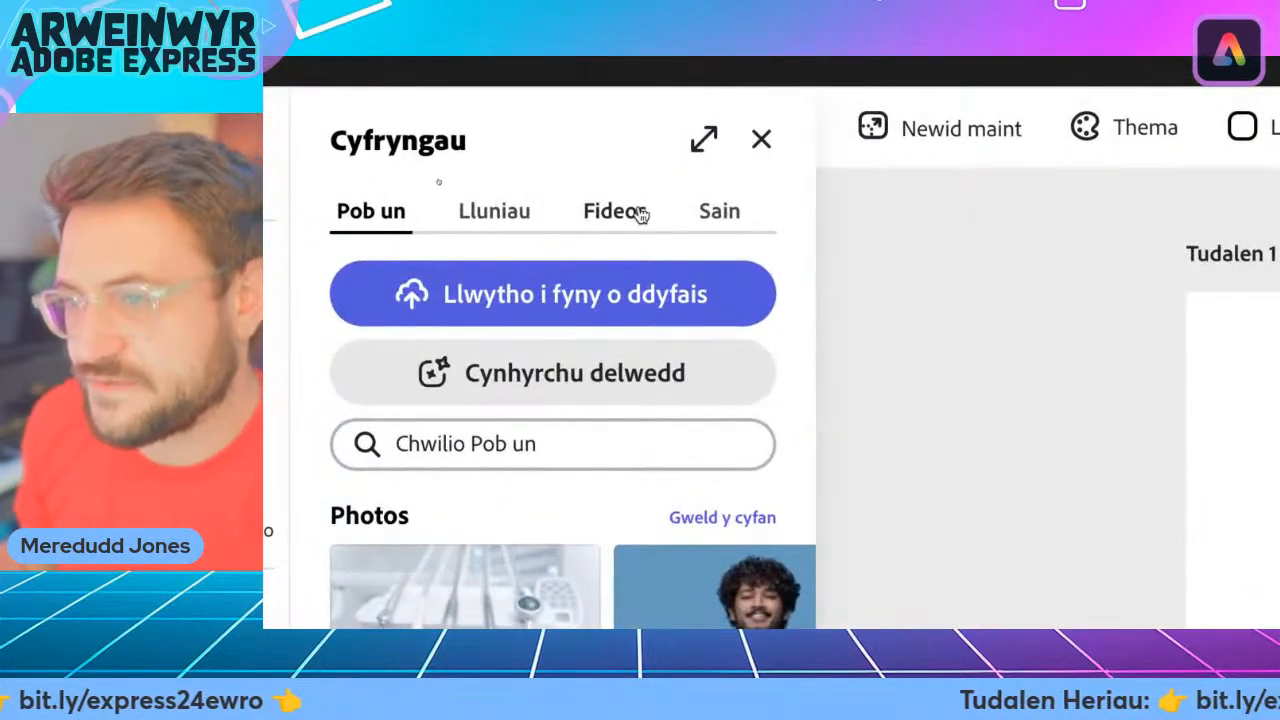
left_click(613, 222)
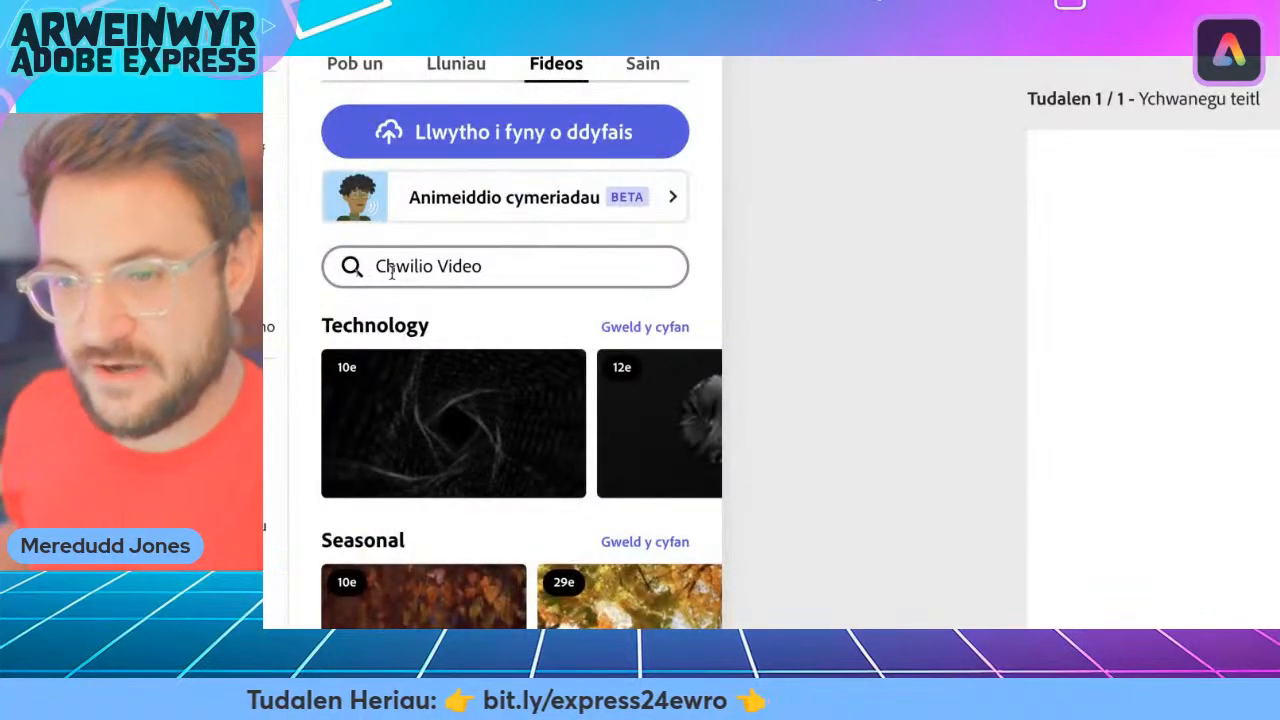
left_click(391, 272)
type("question")
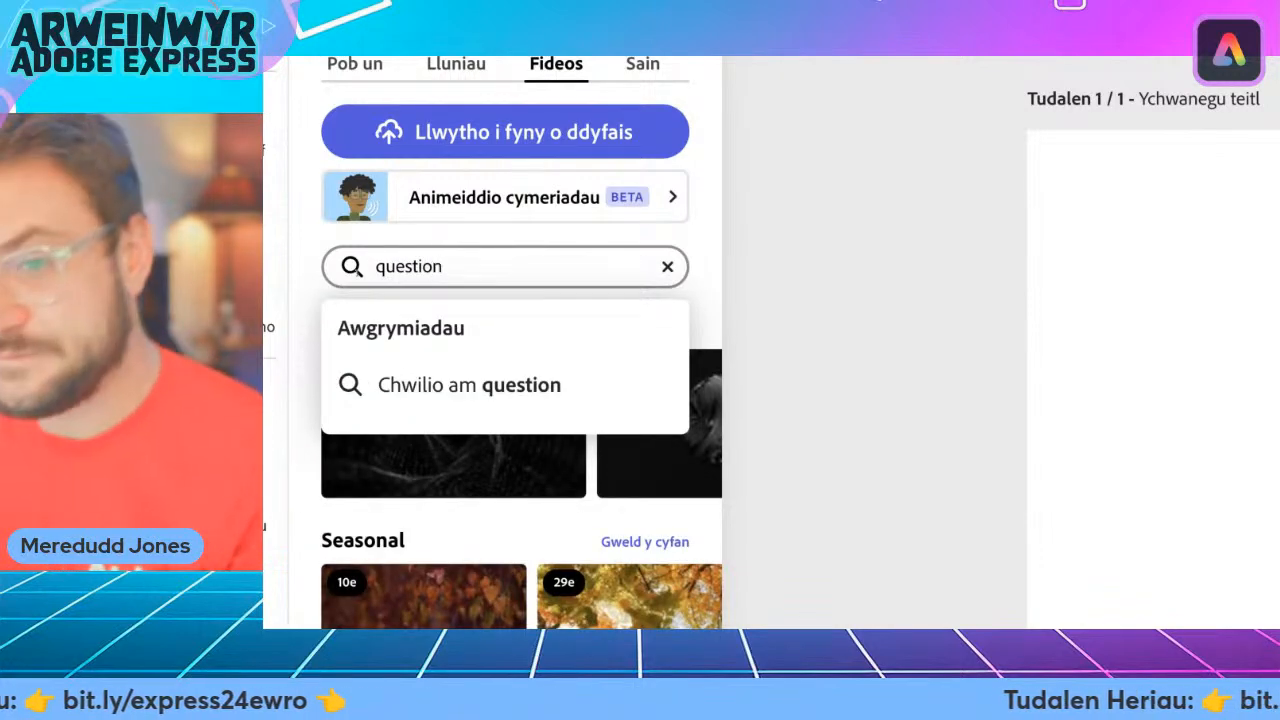
key("Return")
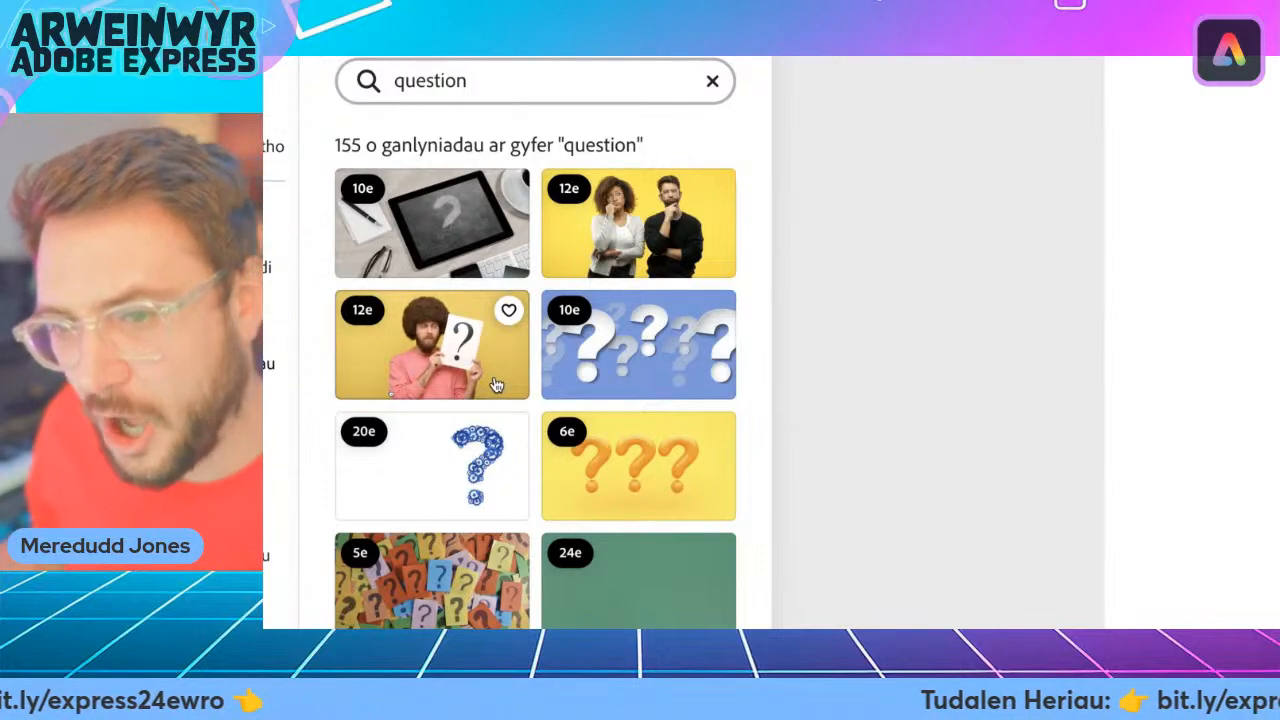
Look through the "question" stock videos for a suitable clip.
scroll(490, 383, "down", 4)
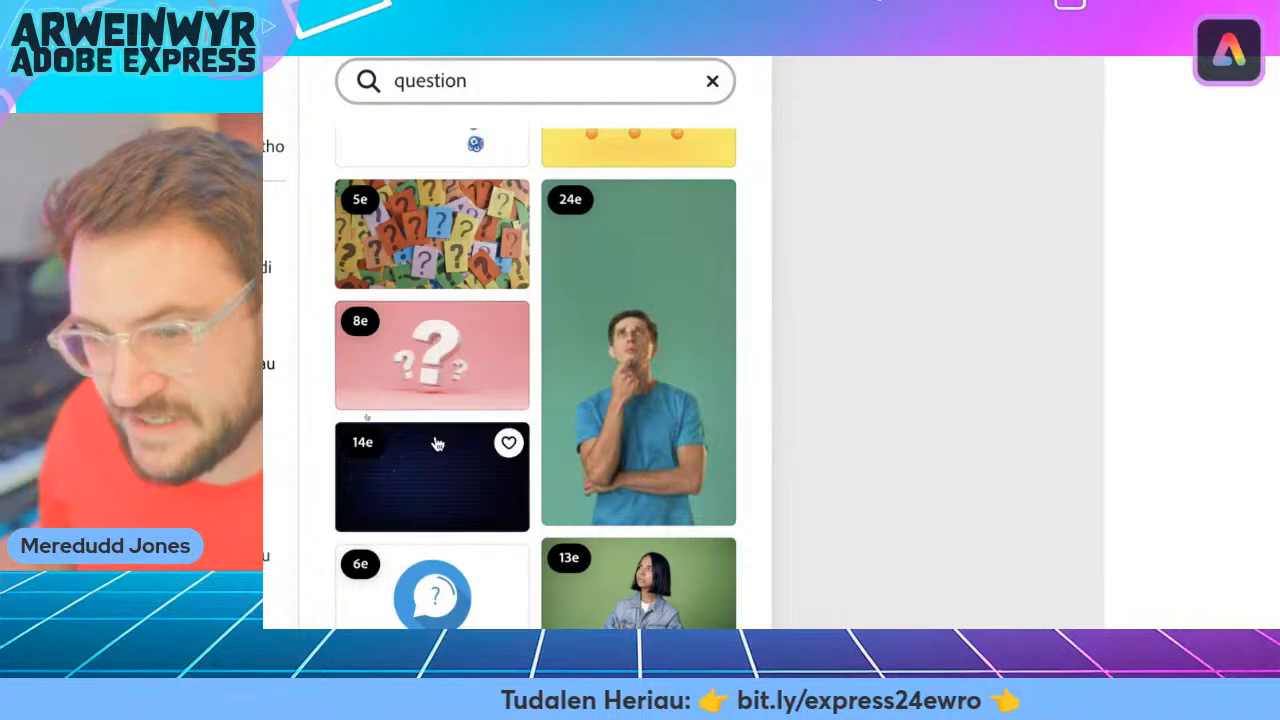
scroll(443, 357, "down", 5)
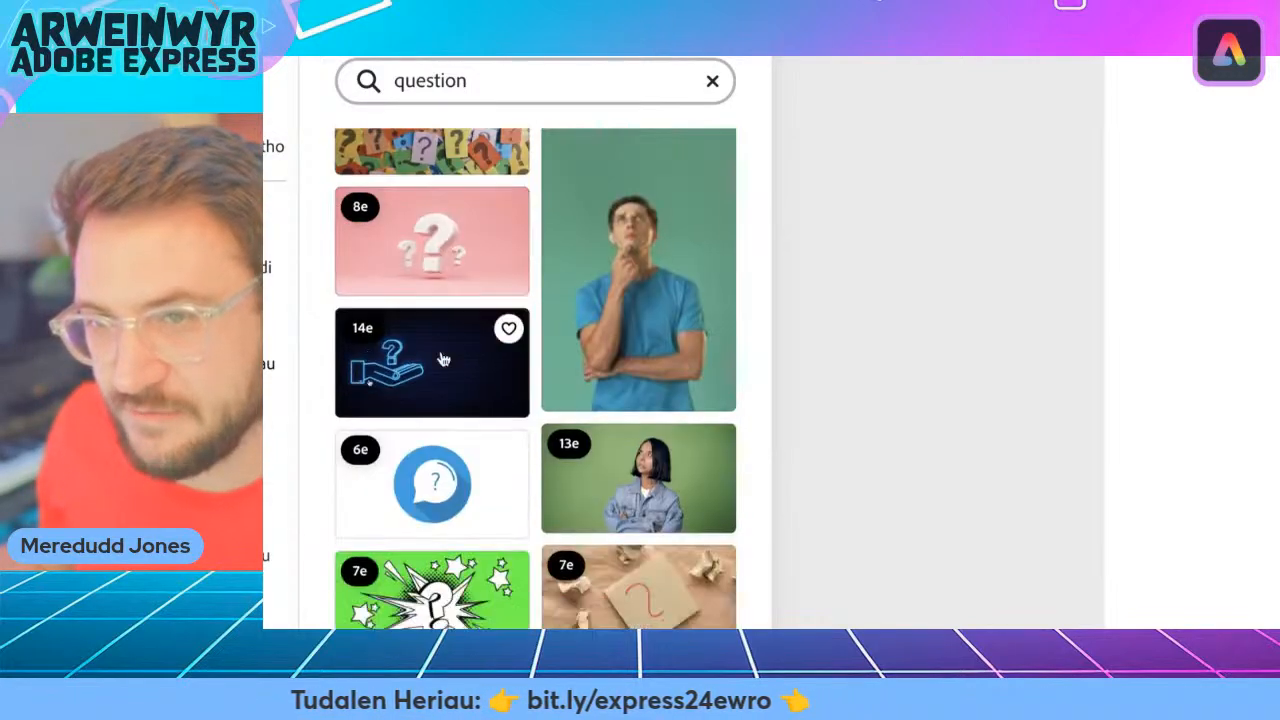
scroll(441, 357, "up", 1)
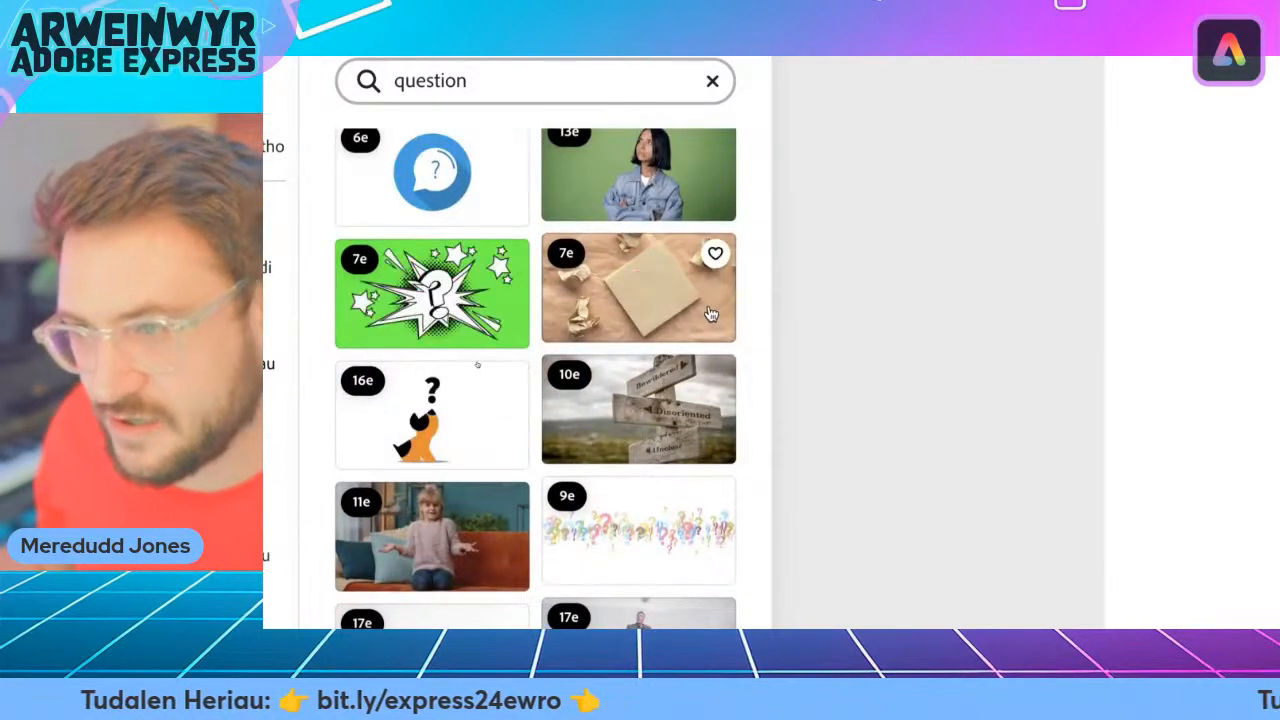
scroll(676, 370, "down", 2)
scroll(690, 420, "down", 3)
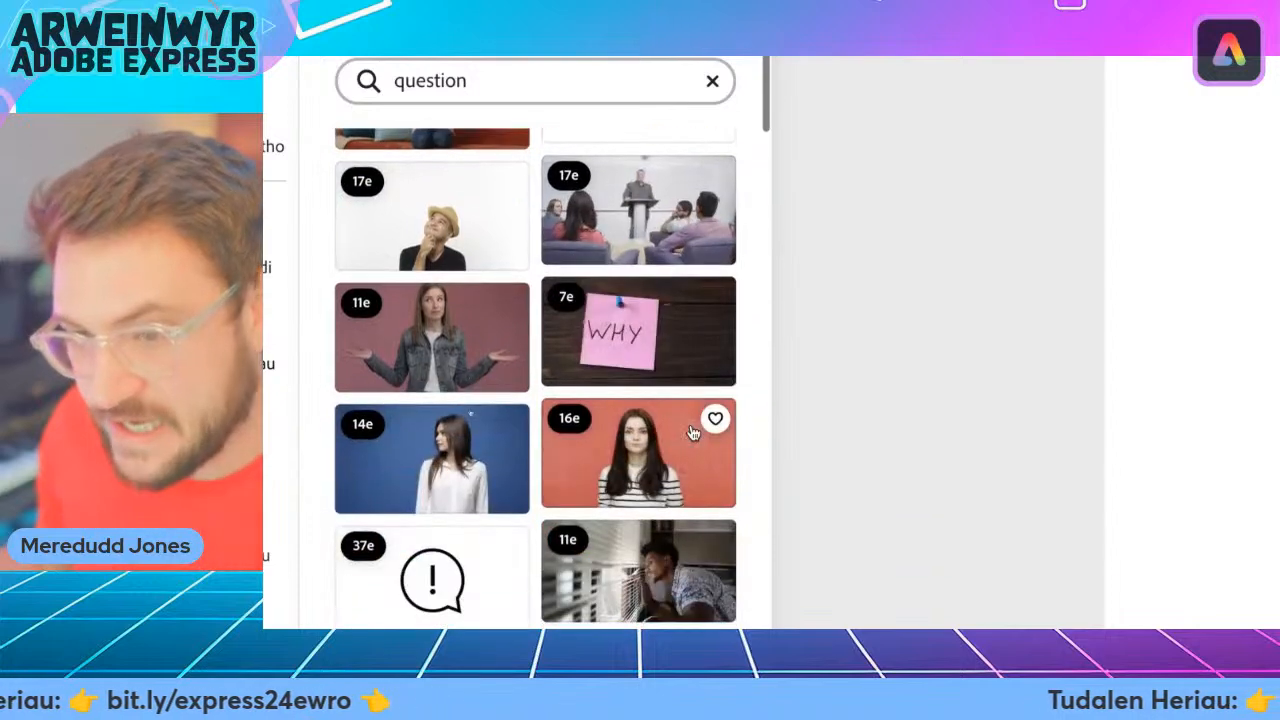
scroll(443, 480, "down", 2)
scroll(458, 484, "down", 3)
scroll(458, 484, "down", 3)
scroll(458, 483, "up", 15)
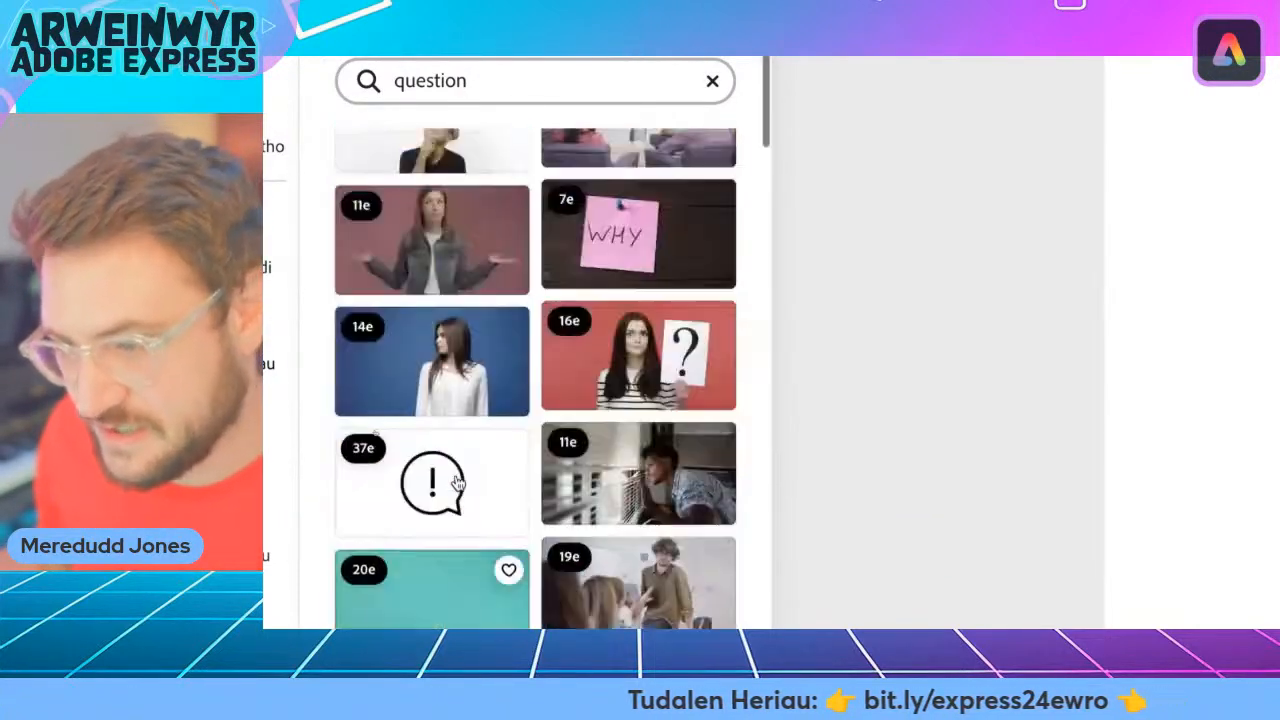
scroll(458, 484, "up", 2)
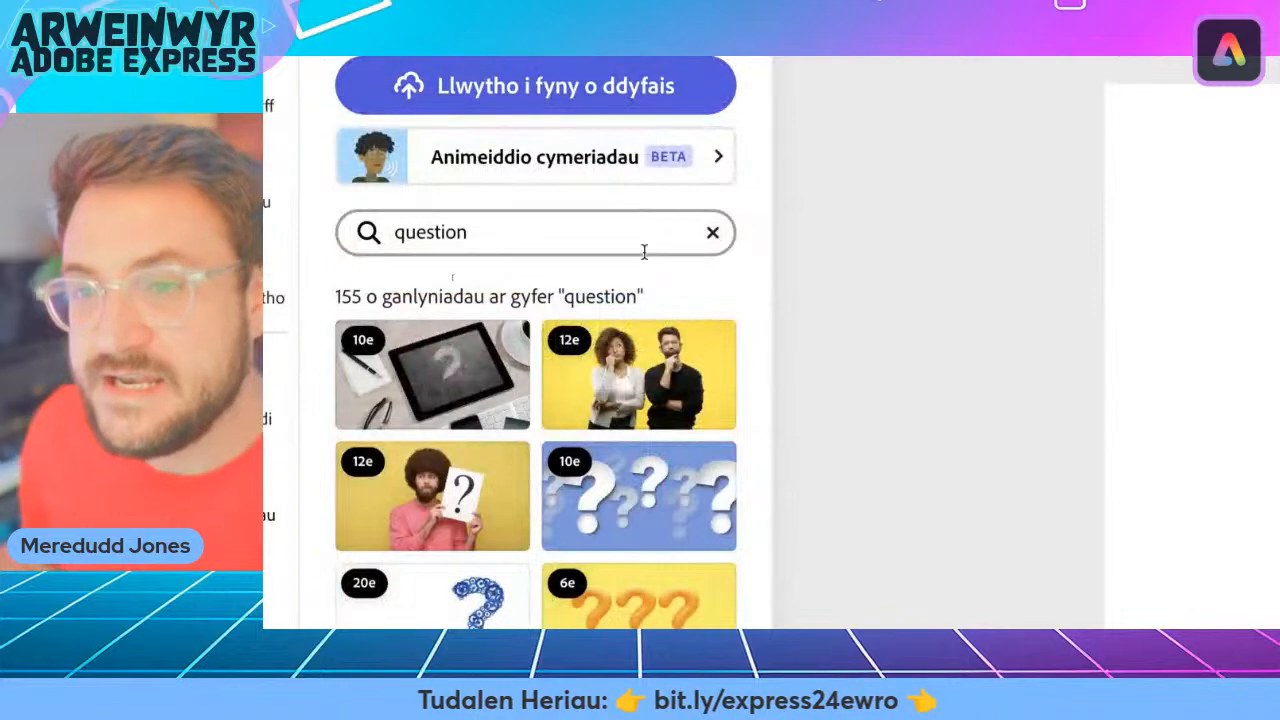
Clear the previous search term and search the stock videos for "europe".
left_click(710, 234)
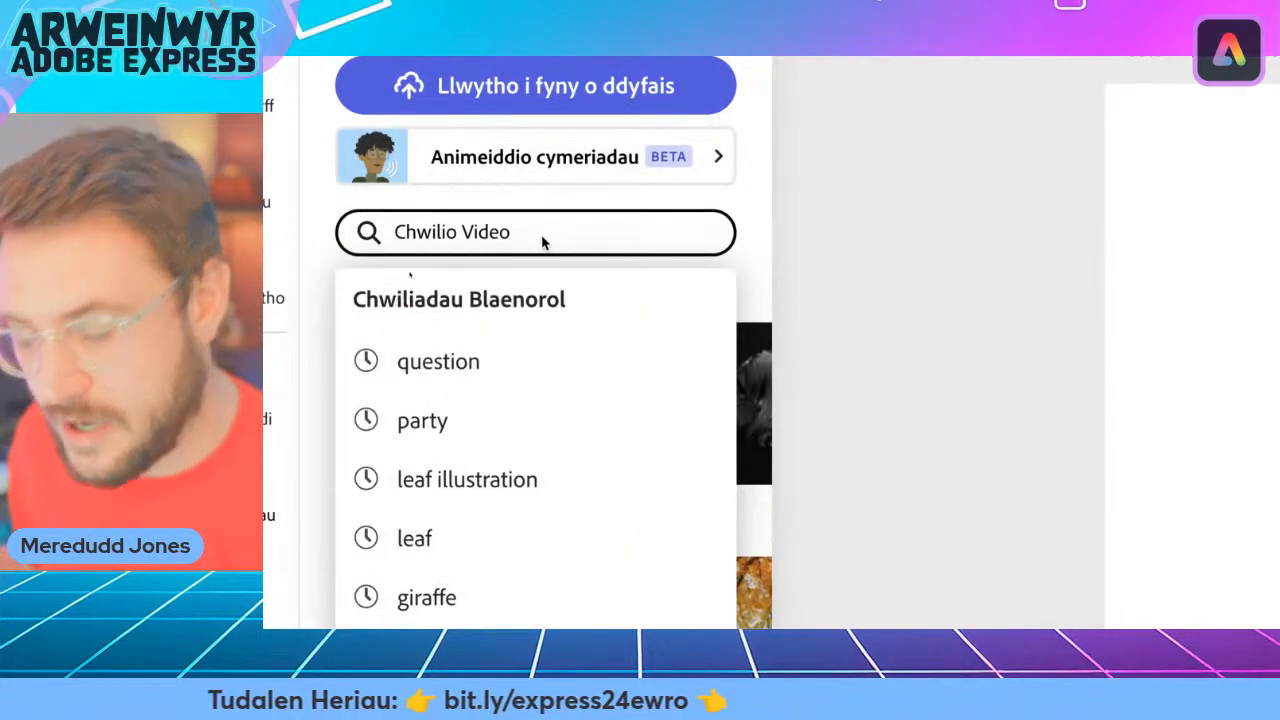
type("eu")
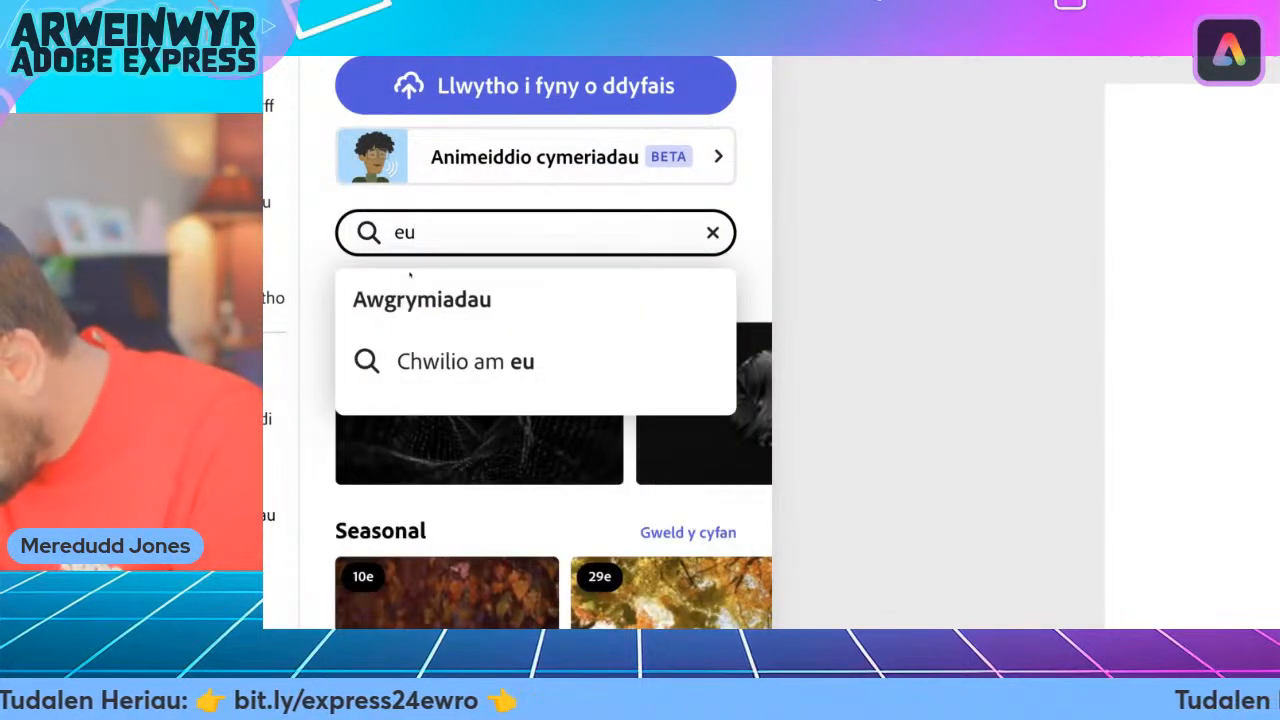
type("rop")
key("BackSpace")
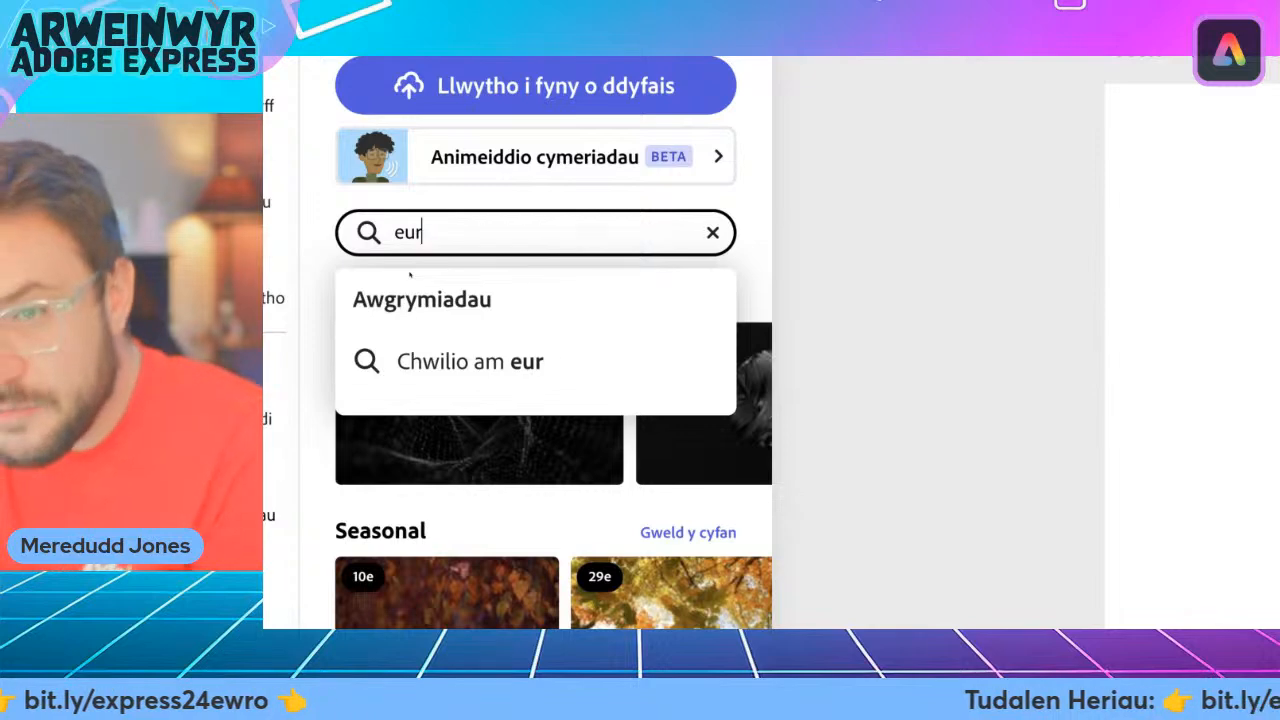
type("ope")
key("Return")
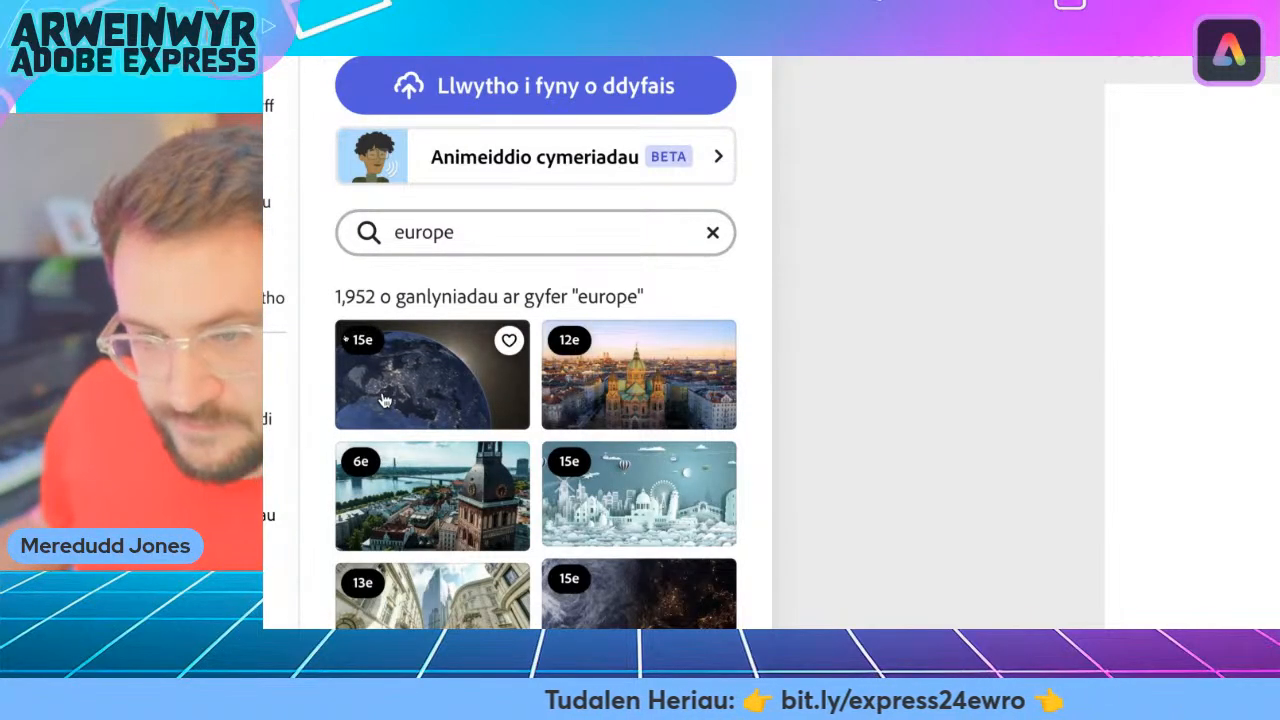
Look through the "europe" stock videos for a clip that suits the location video.
scroll(383, 400, "down", 2)
scroll(418, 340, "up", 1)
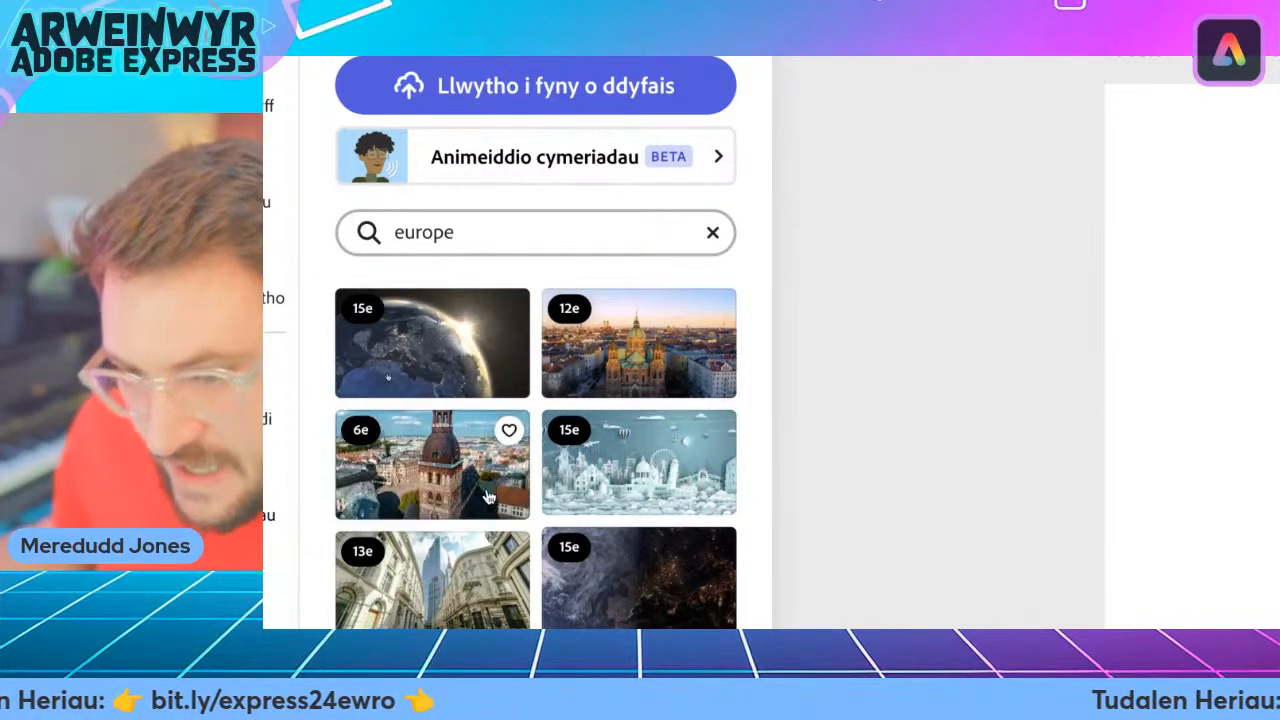
scroll(487, 497, "down", 3)
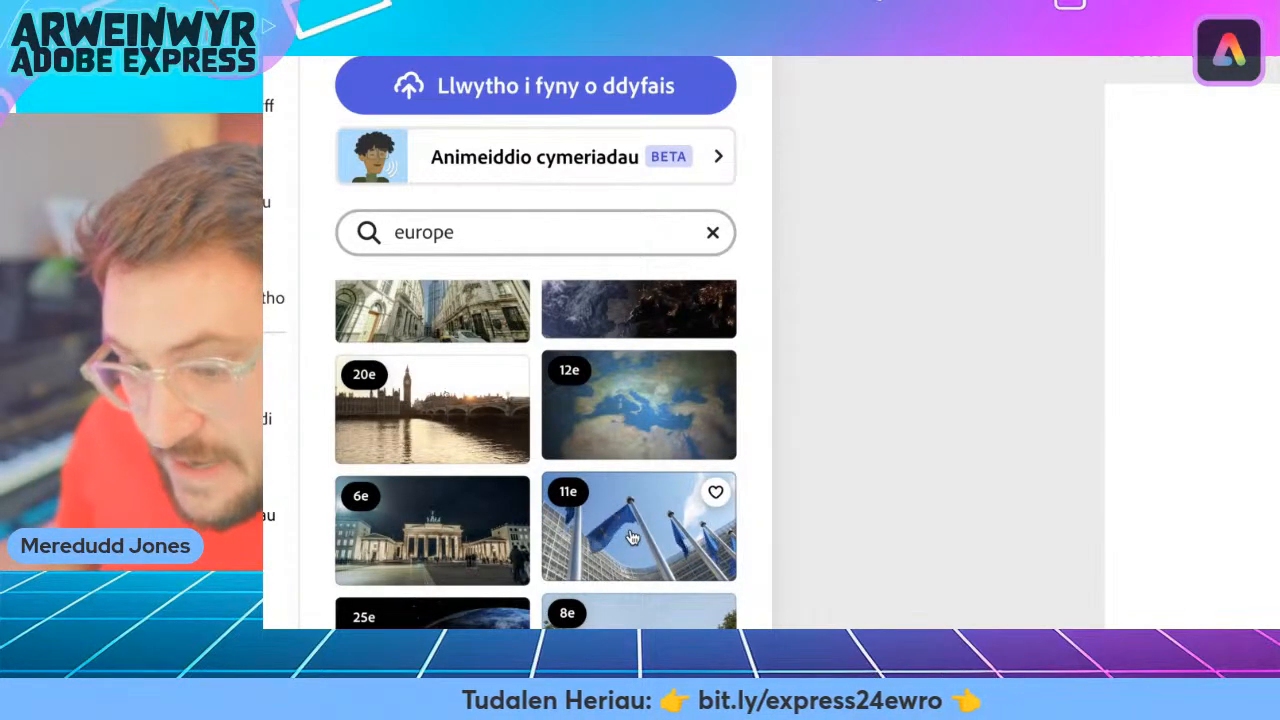
scroll(632, 538, "down", 2)
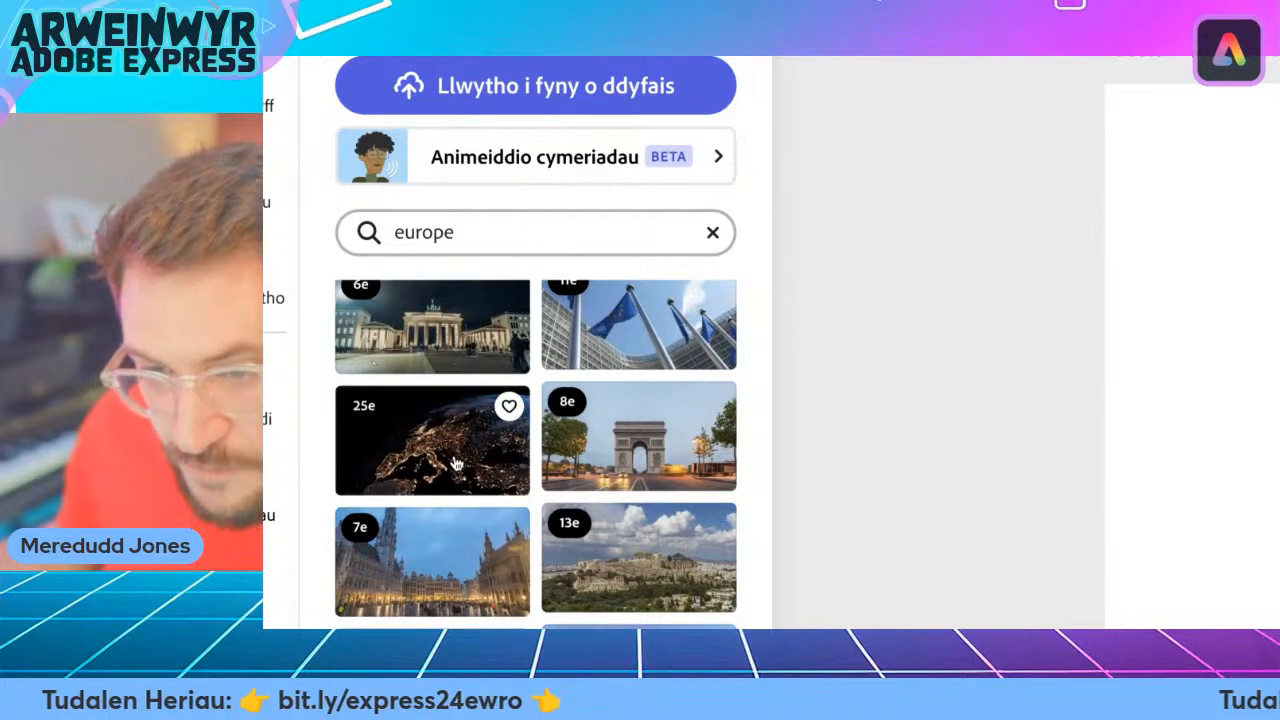
scroll(455, 470, "down", 3)
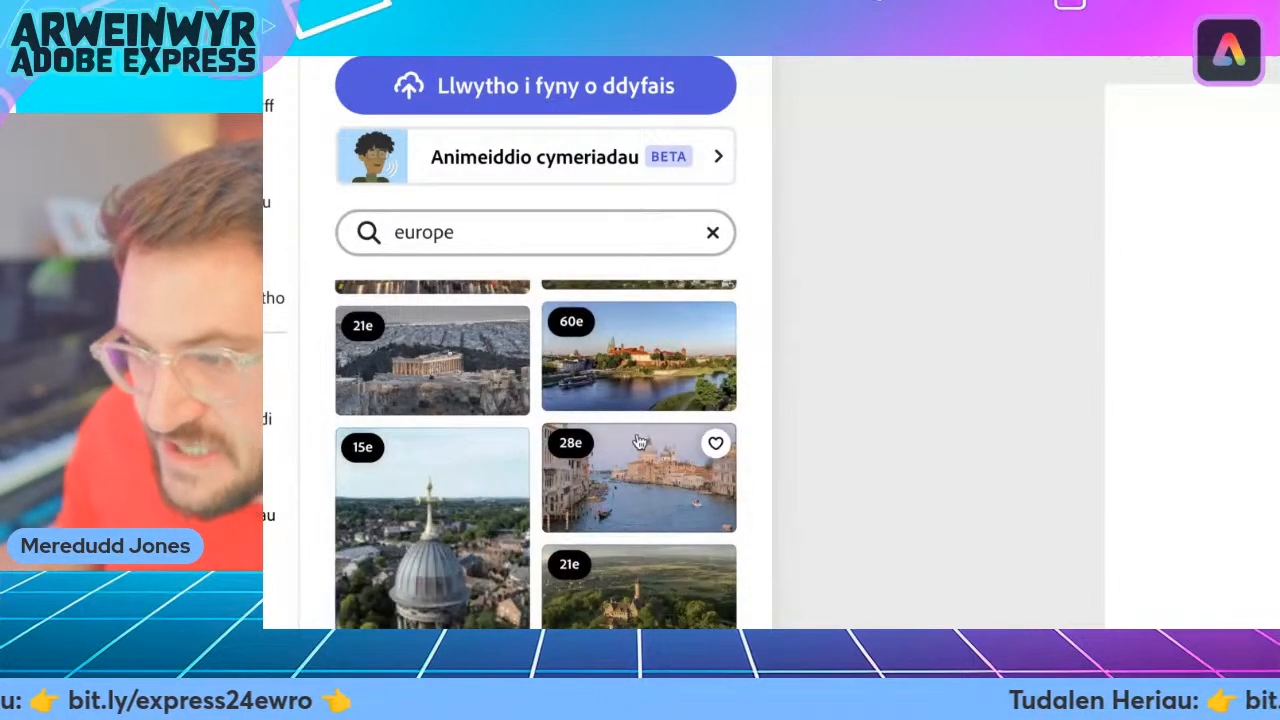
scroll(619, 470, "up", 2)
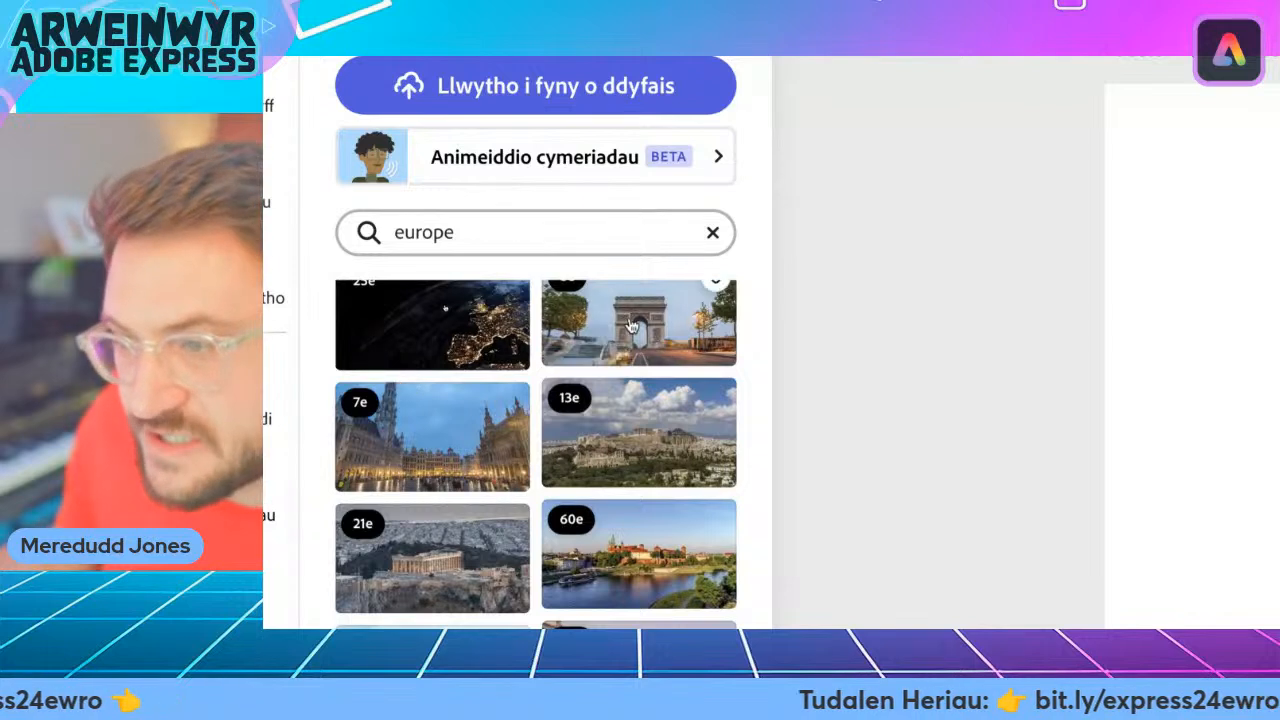
scroll(625, 424, "up", 1)
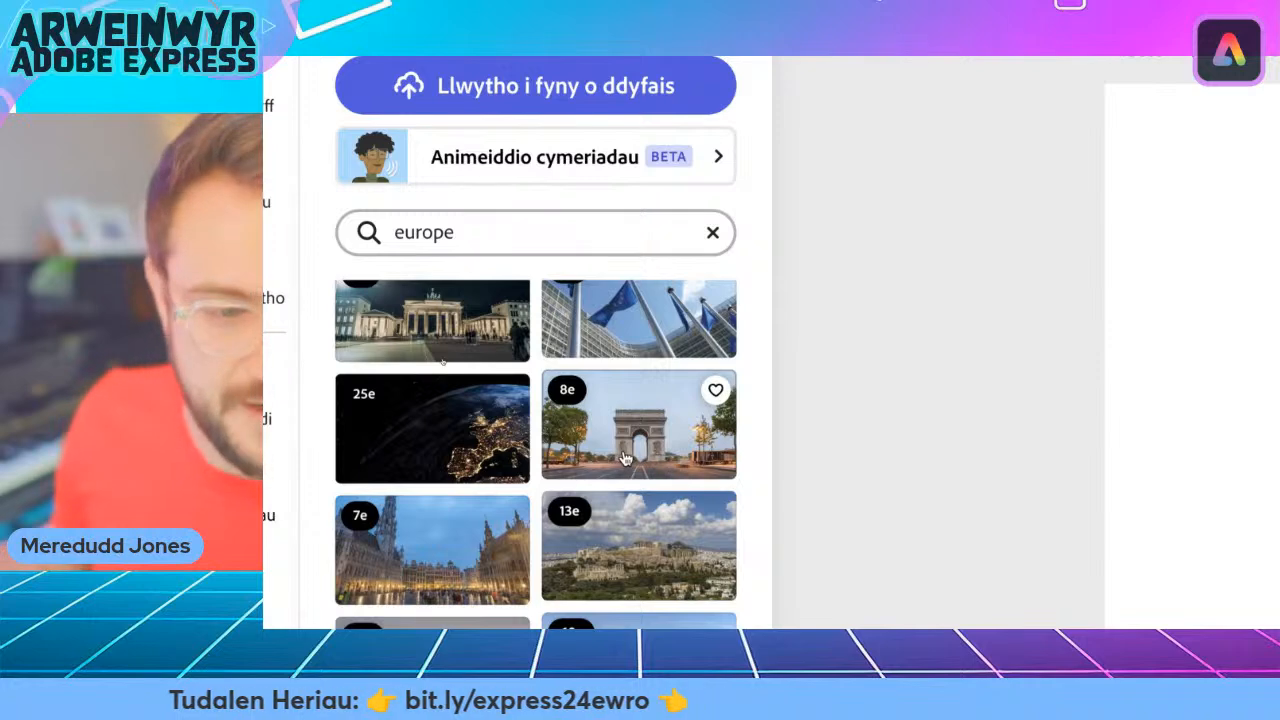
scroll(625, 452, "down", 2)
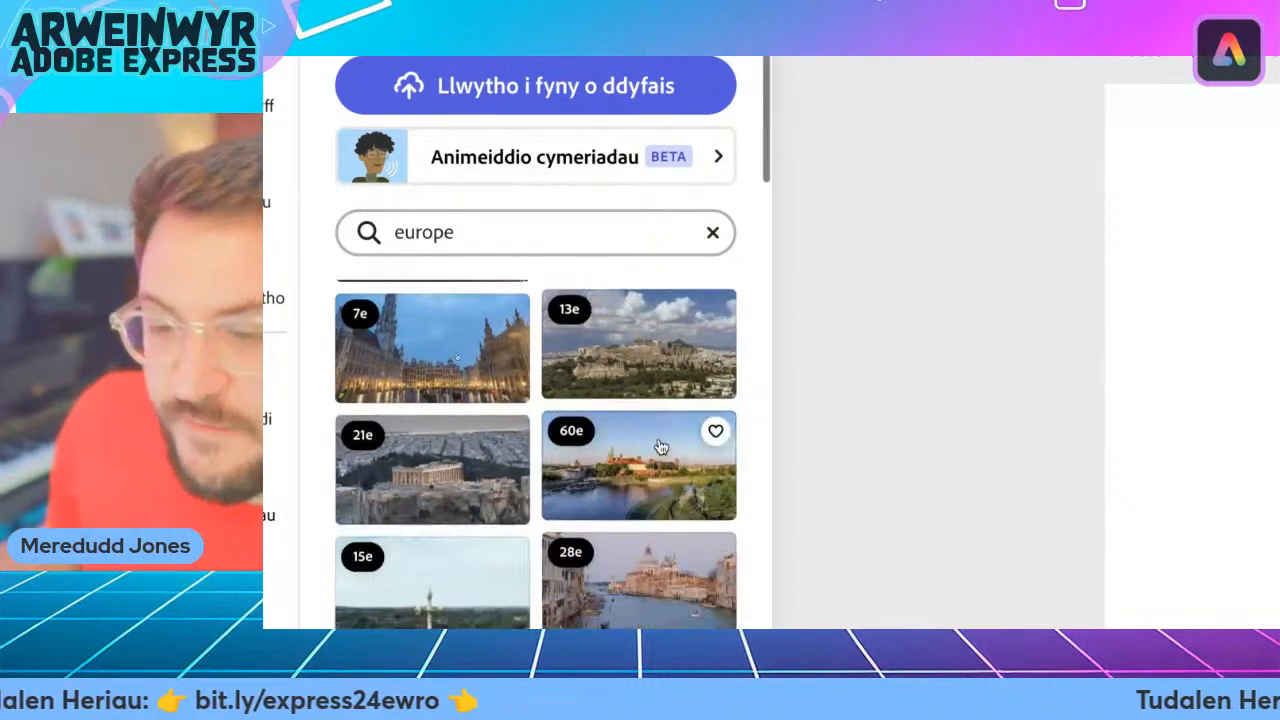
scroll(612, 450, "down", 5)
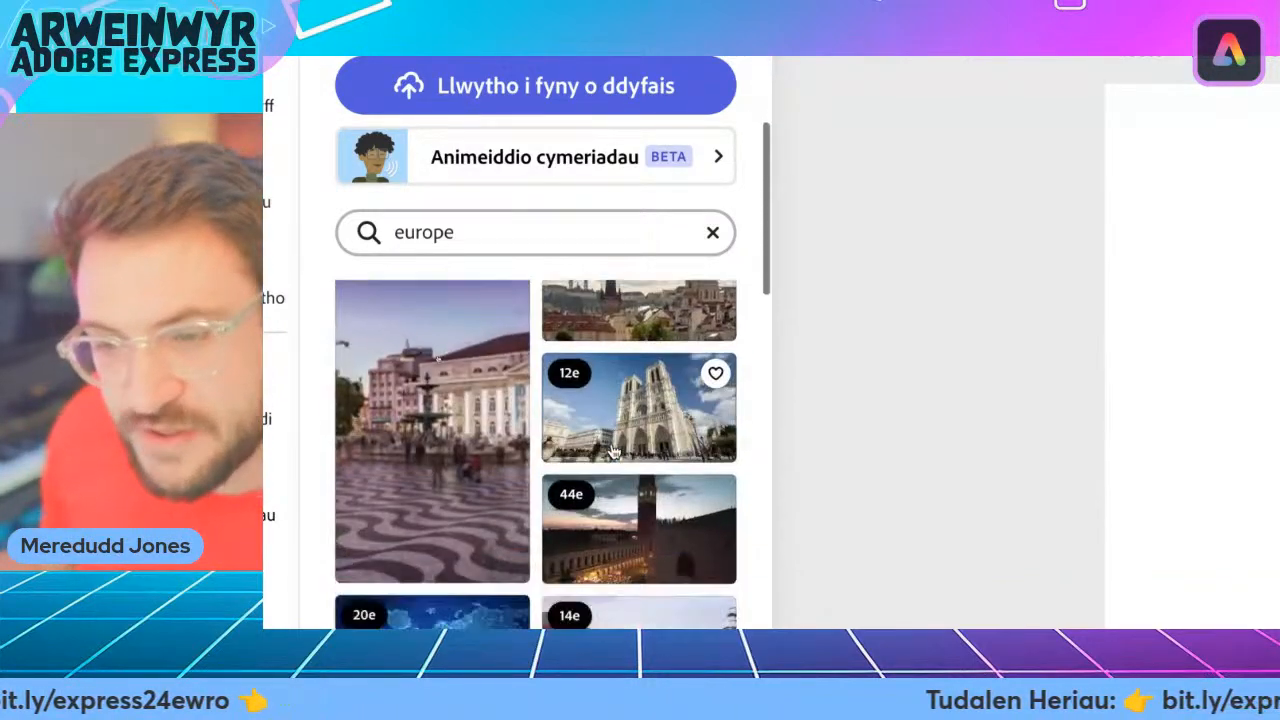
scroll(614, 453, "down", 1)
scroll(481, 463, "down", 6)
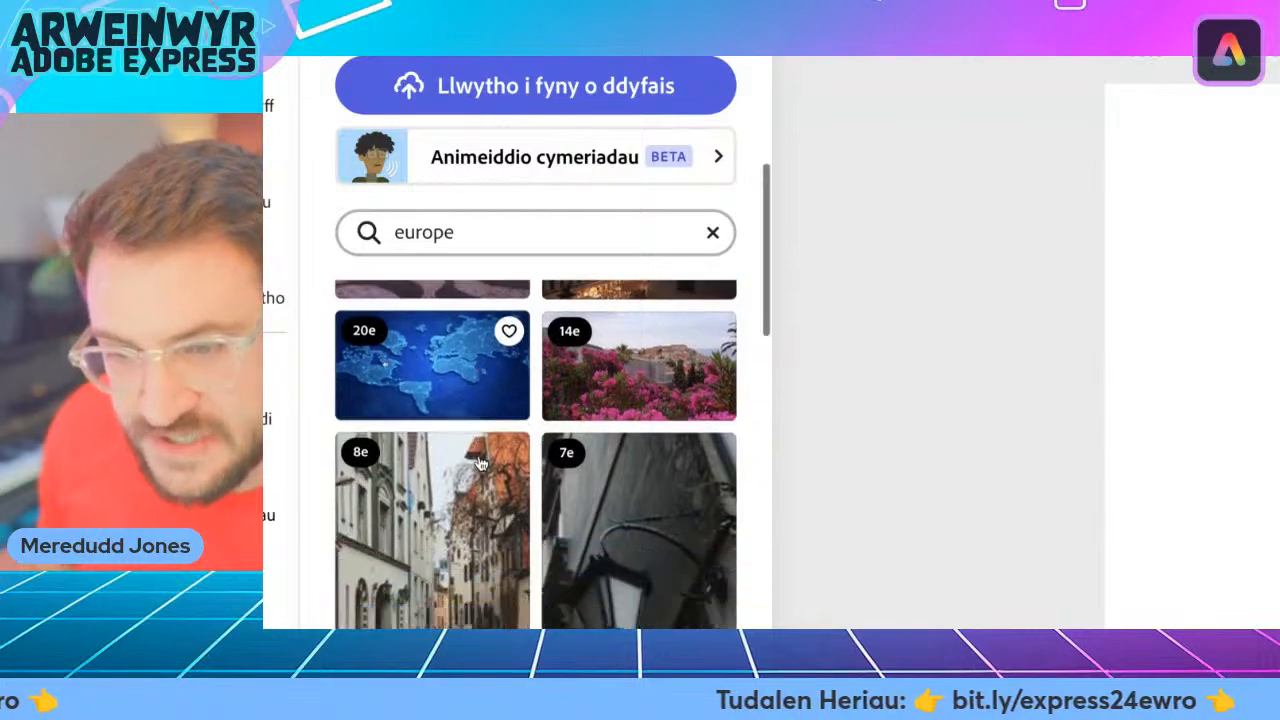
scroll(481, 463, "down", 5)
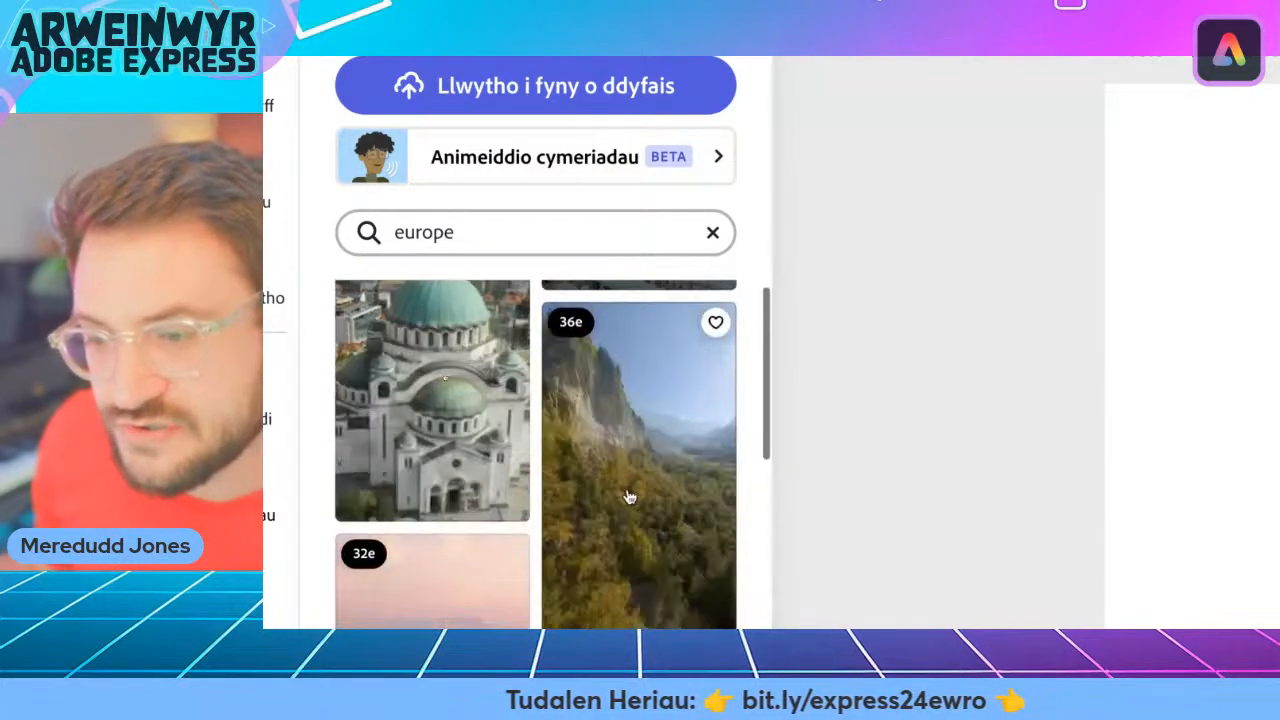
scroll(641, 470, "down", 6)
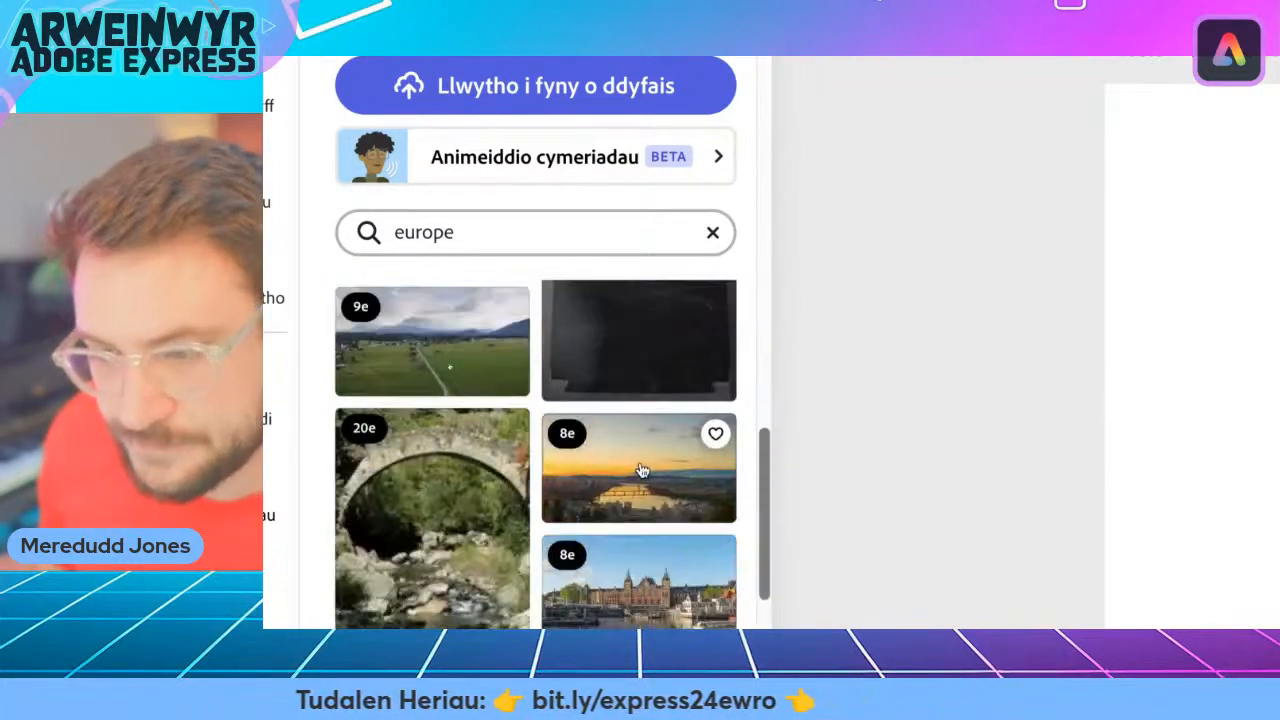
scroll(641, 470, "up", 15)
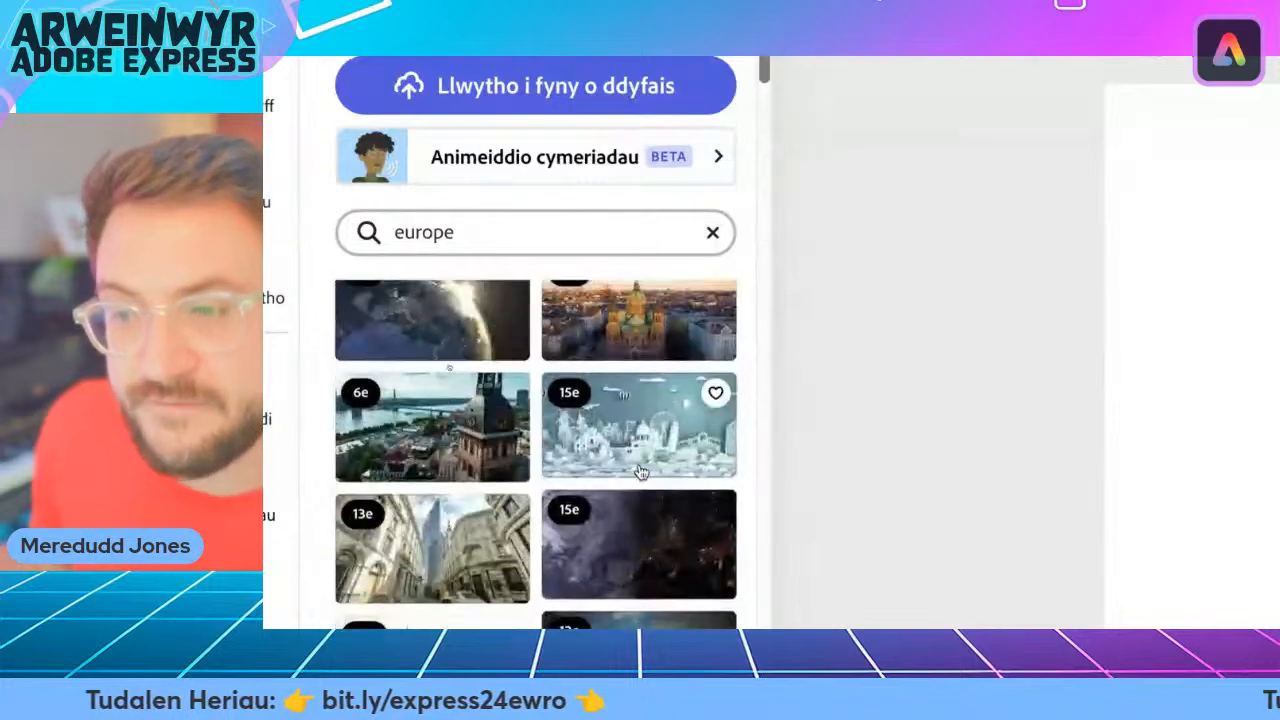
scroll(641, 470, "up", 2)
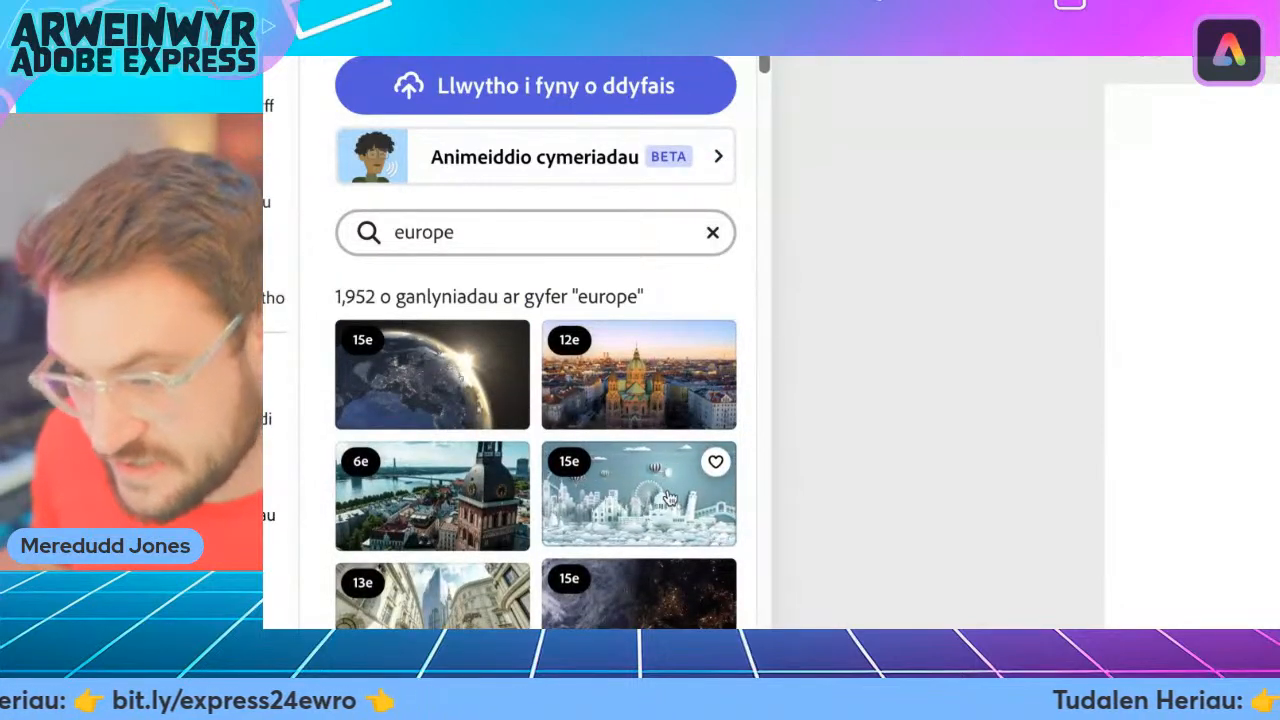
Add the 11-second stock clip of European Union flags outside a building to the blank video page.
scroll(520, 490, "down", 4)
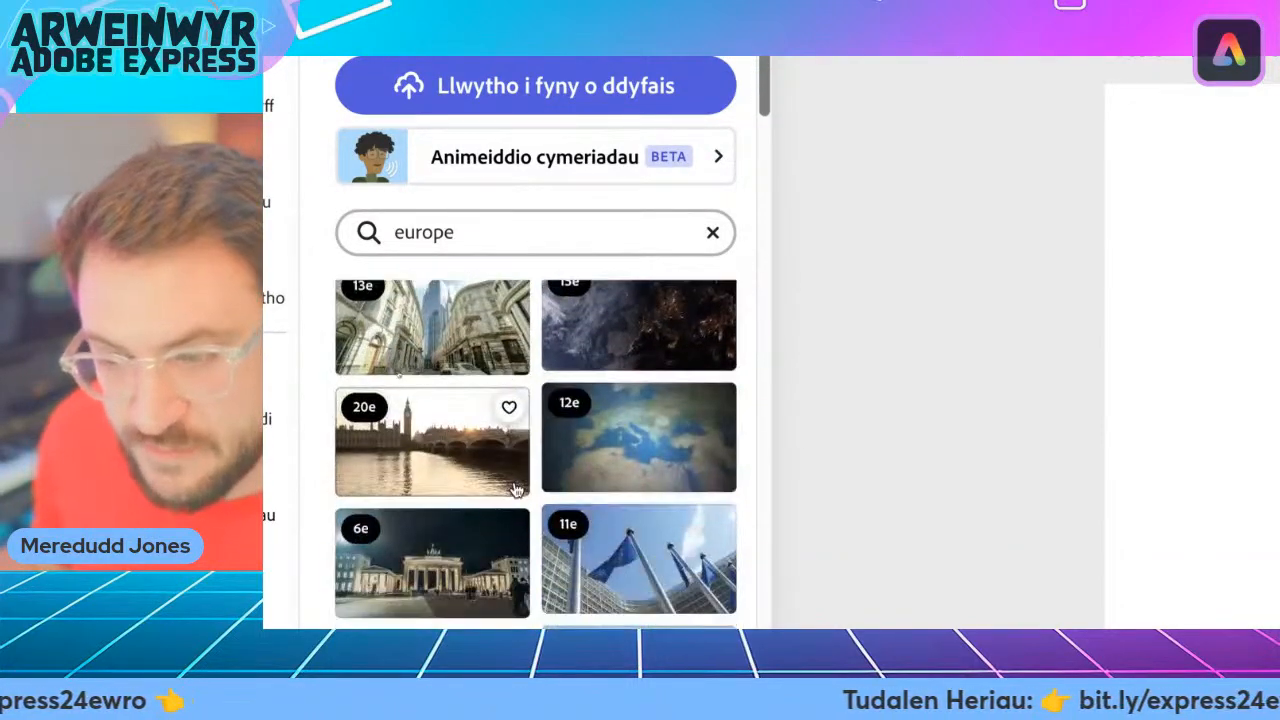
scroll(660, 520, "down", 3)
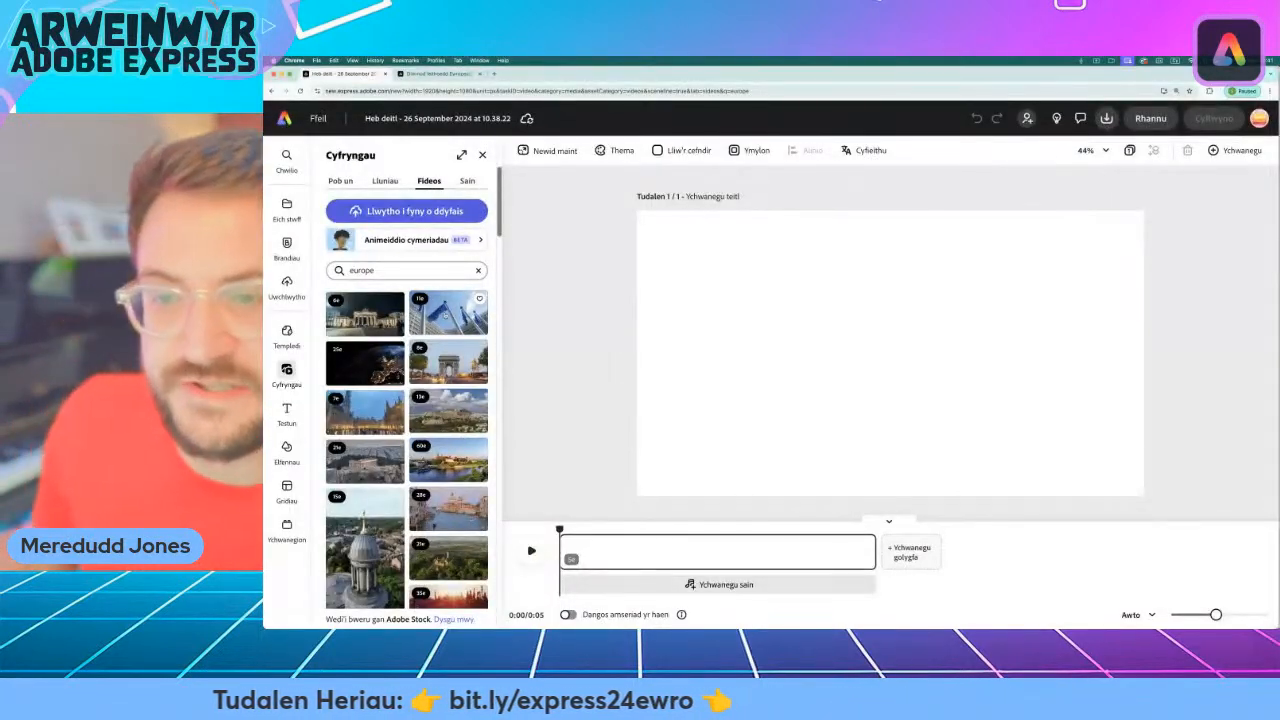
left_click(444, 314)
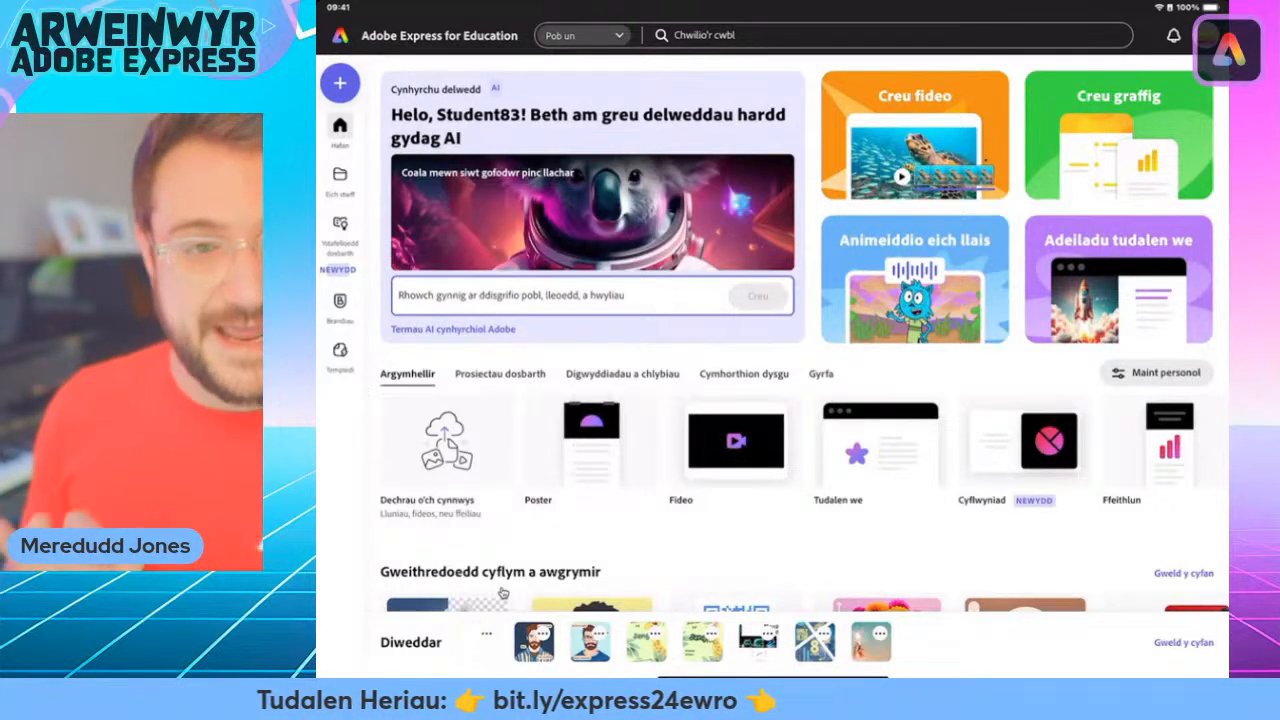
Switch to Adobe Express on the iPad, create a new video project and search its stock videos for "Question".
left_click(503, 593)
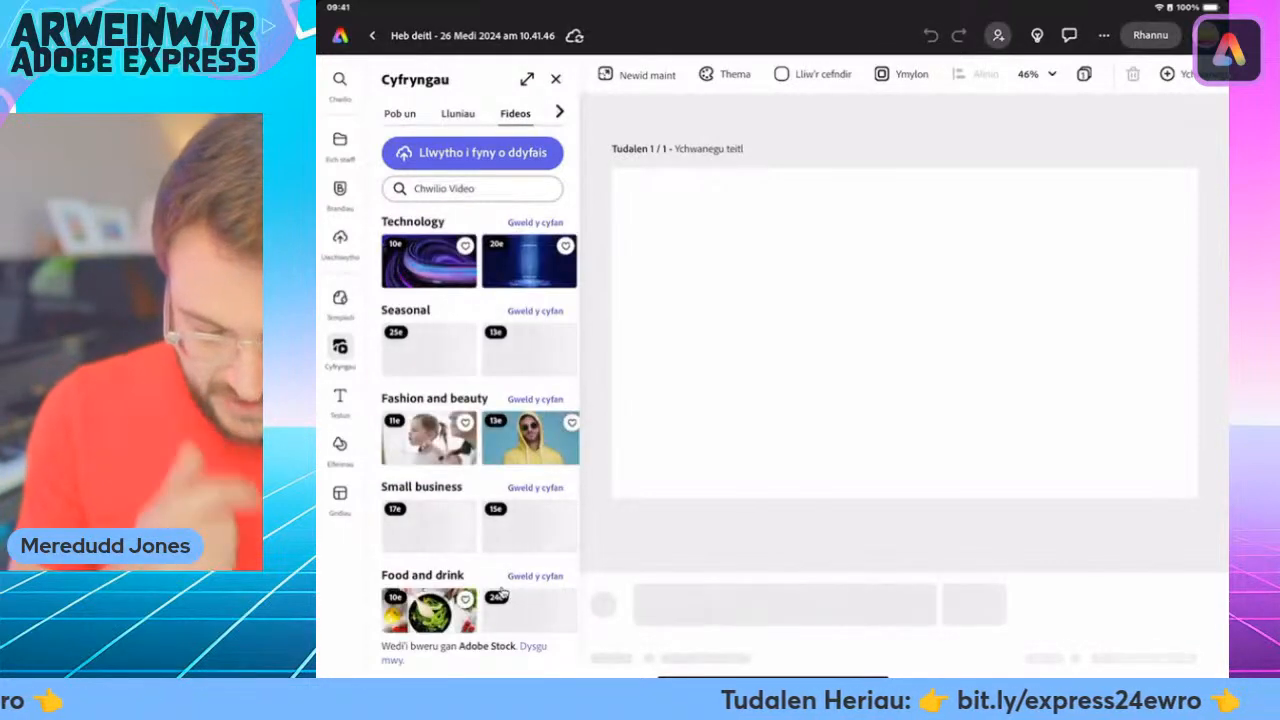
left_click(472, 189)
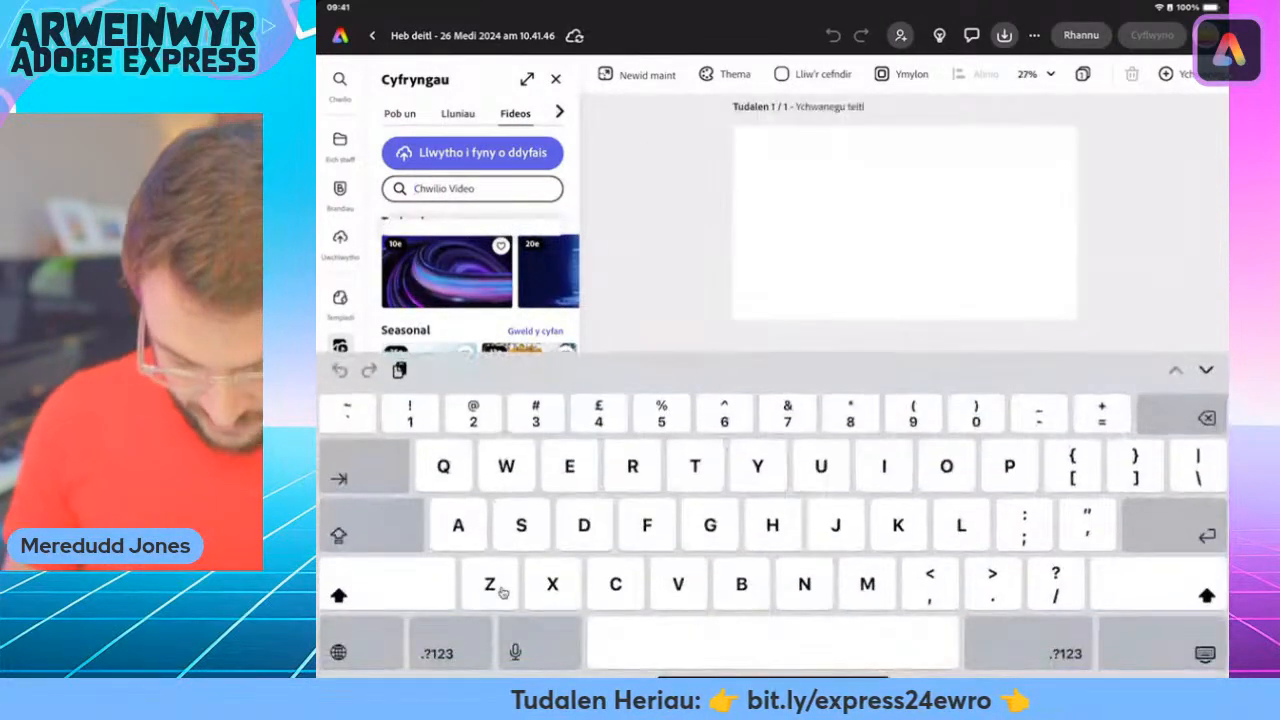
type("Que")
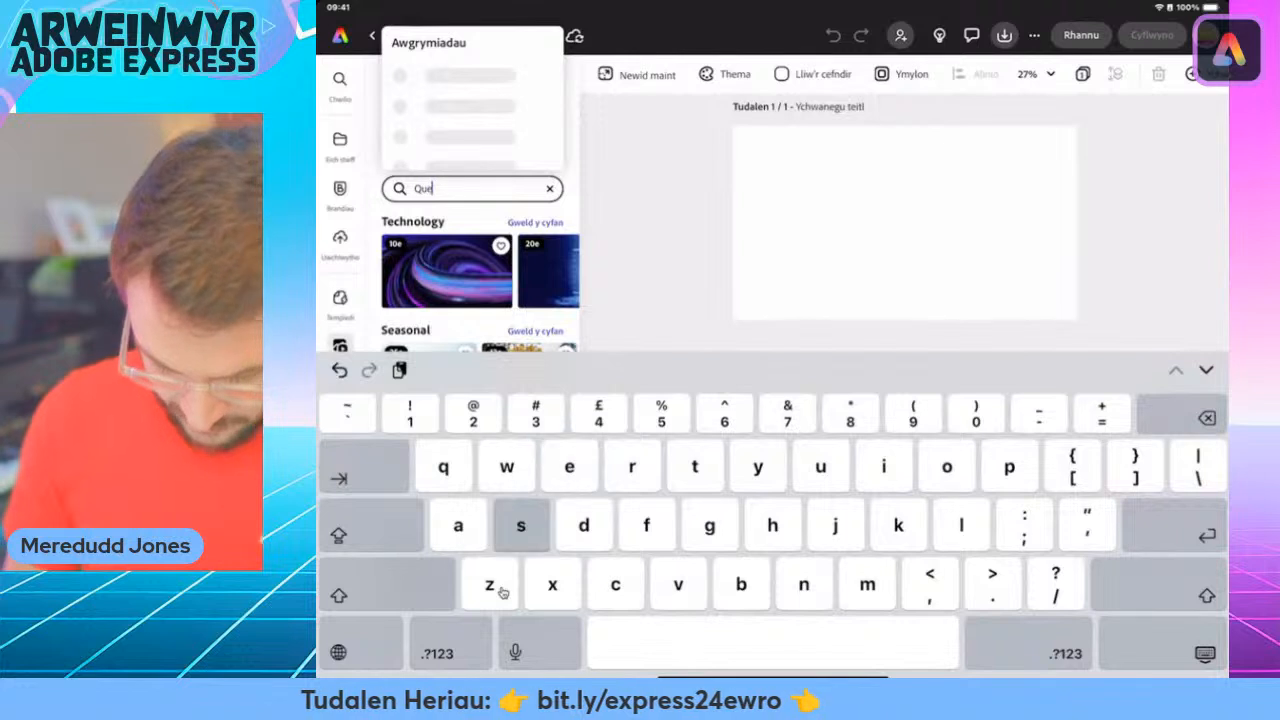
type("stion")
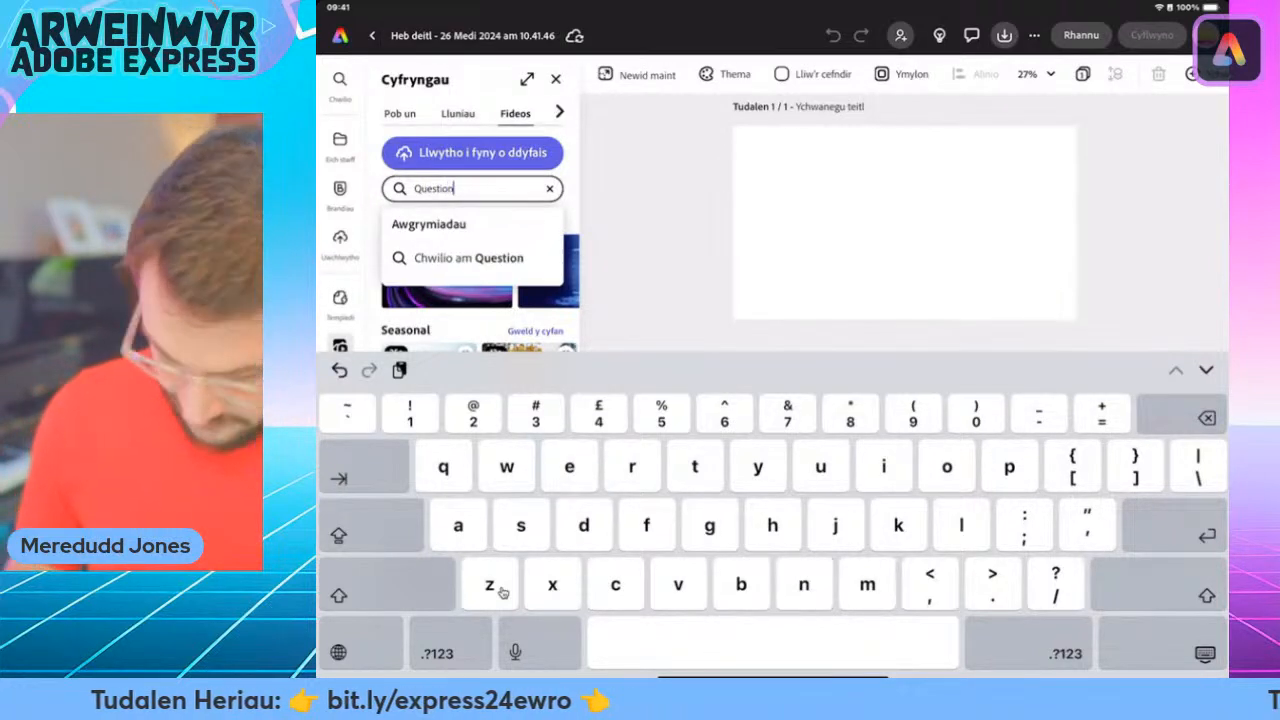
key("Return")
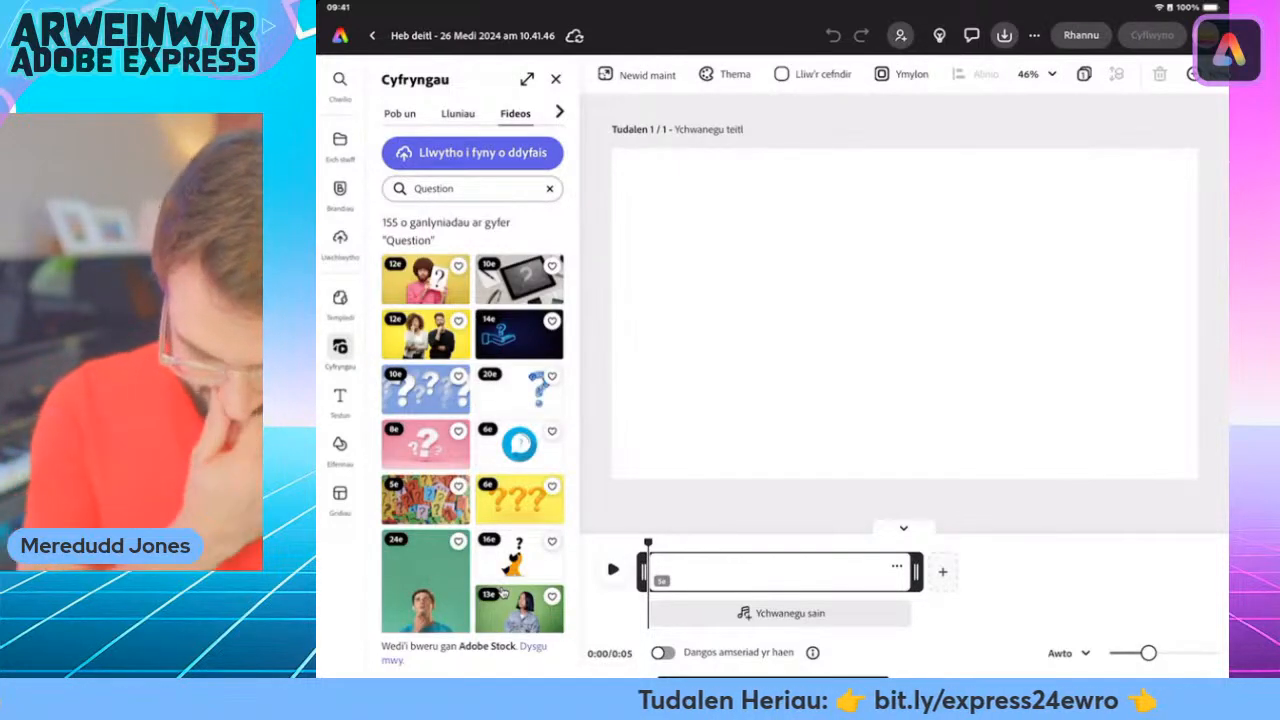
Browse the "Question" results and choose an animated question-mark clip for the iPad video.
scroll(503, 593, "down", 5)
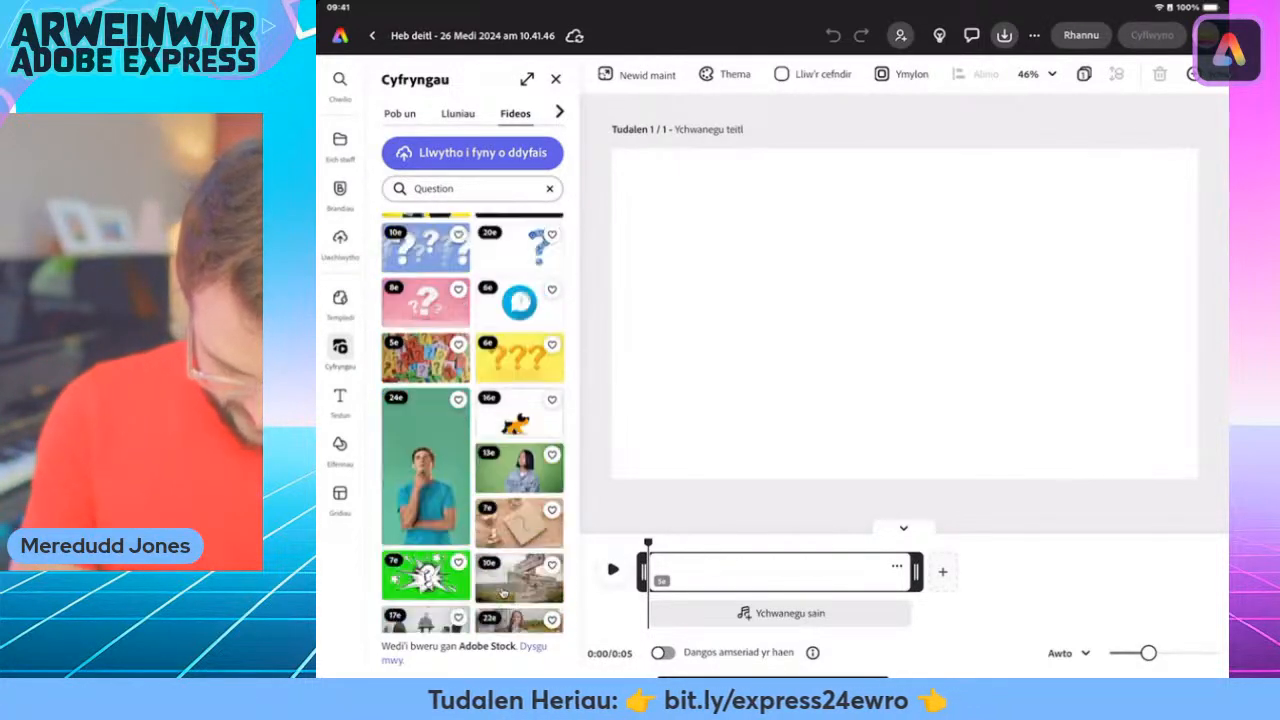
scroll(505, 592, "up", 4)
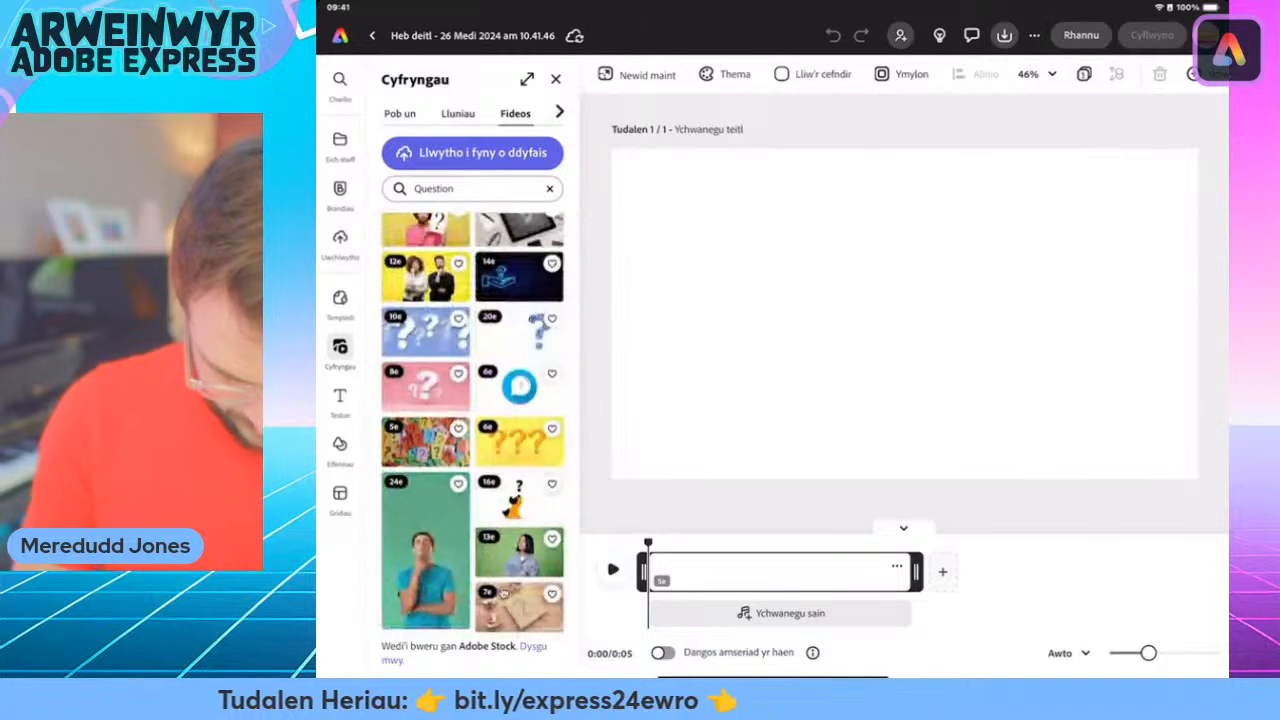
left_click(425, 387)
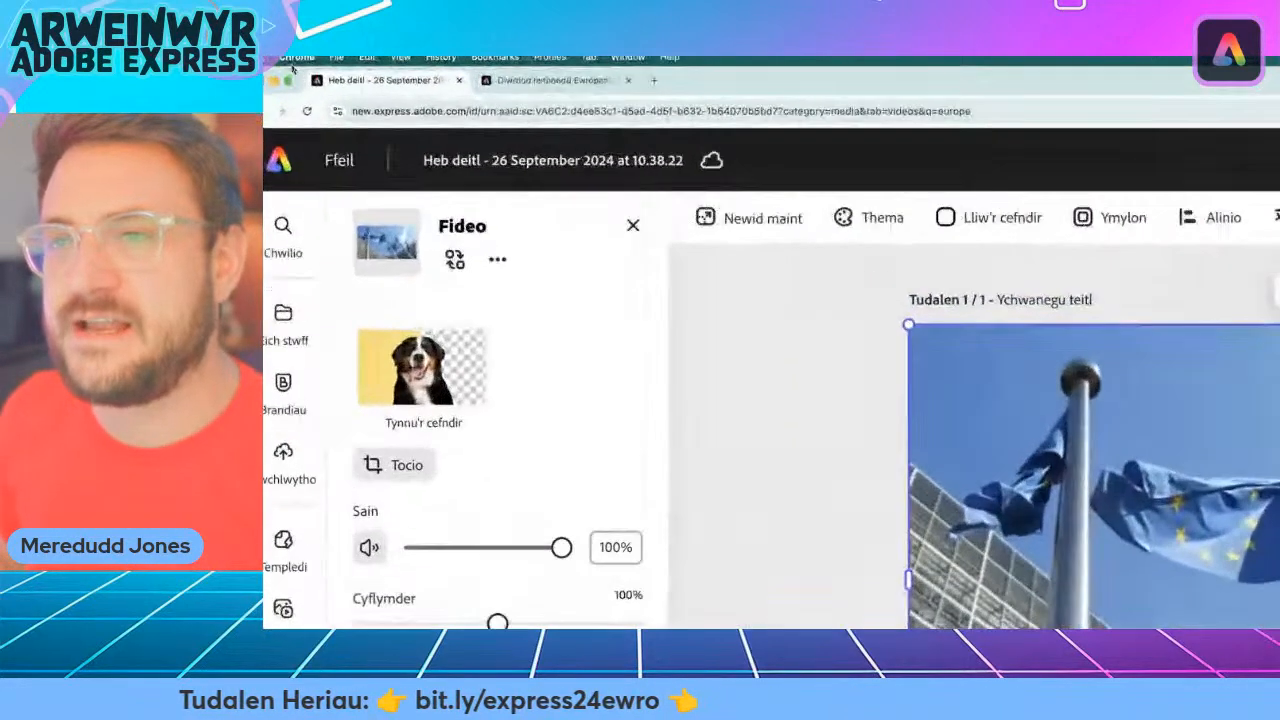
Switch to the challenge webpage in the computer's browser and copy the Spanish phrase "¿Dónde estoy?" from the Her 1 list.
left_click(555, 84)
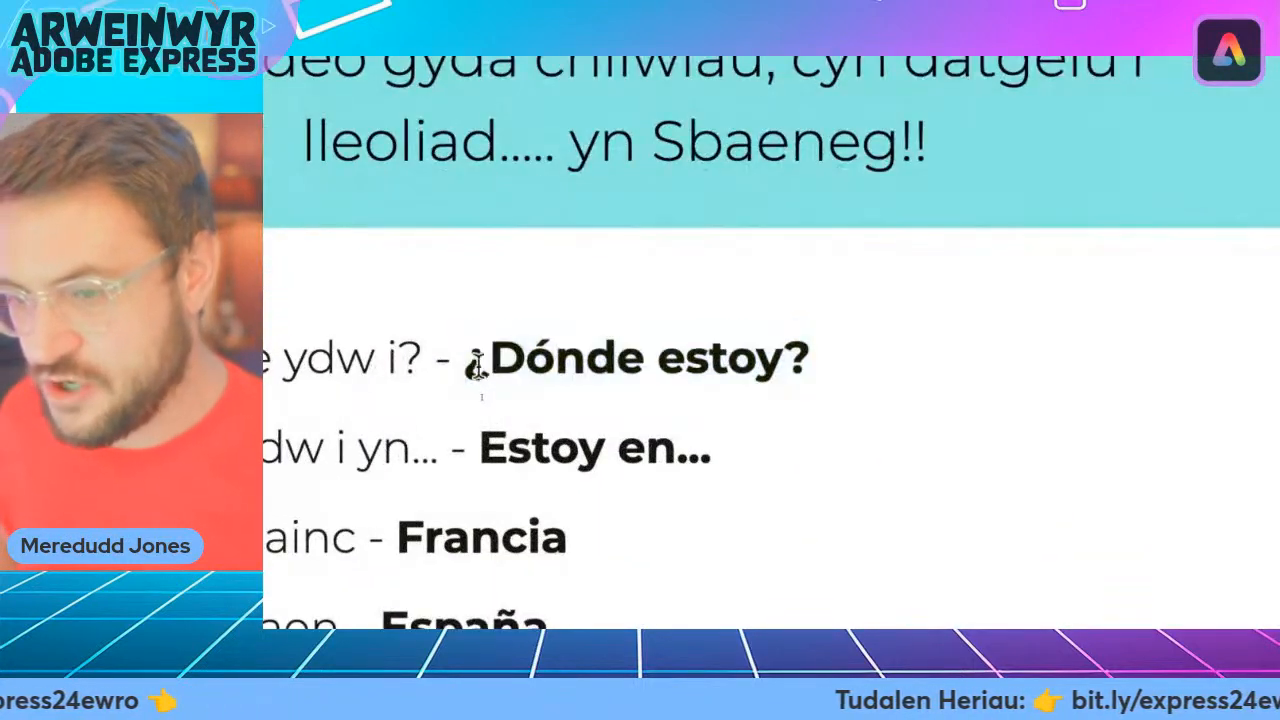
double_click(481, 397)
left_click_drag(476, 366, 801, 378)
key("super+c")
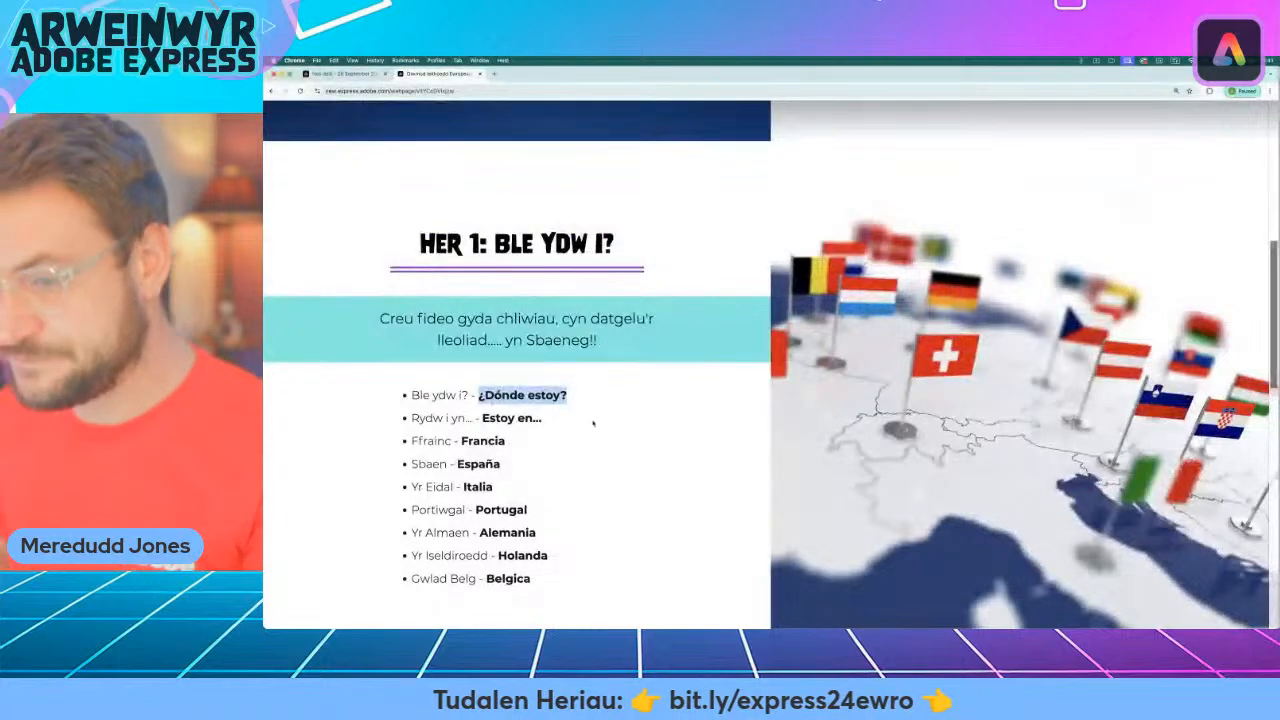
Return to the video project, add the text "¿Dónde estoy?" over the flags clip and place it in the sky near the clip's upper edge.
left_click(347, 74)
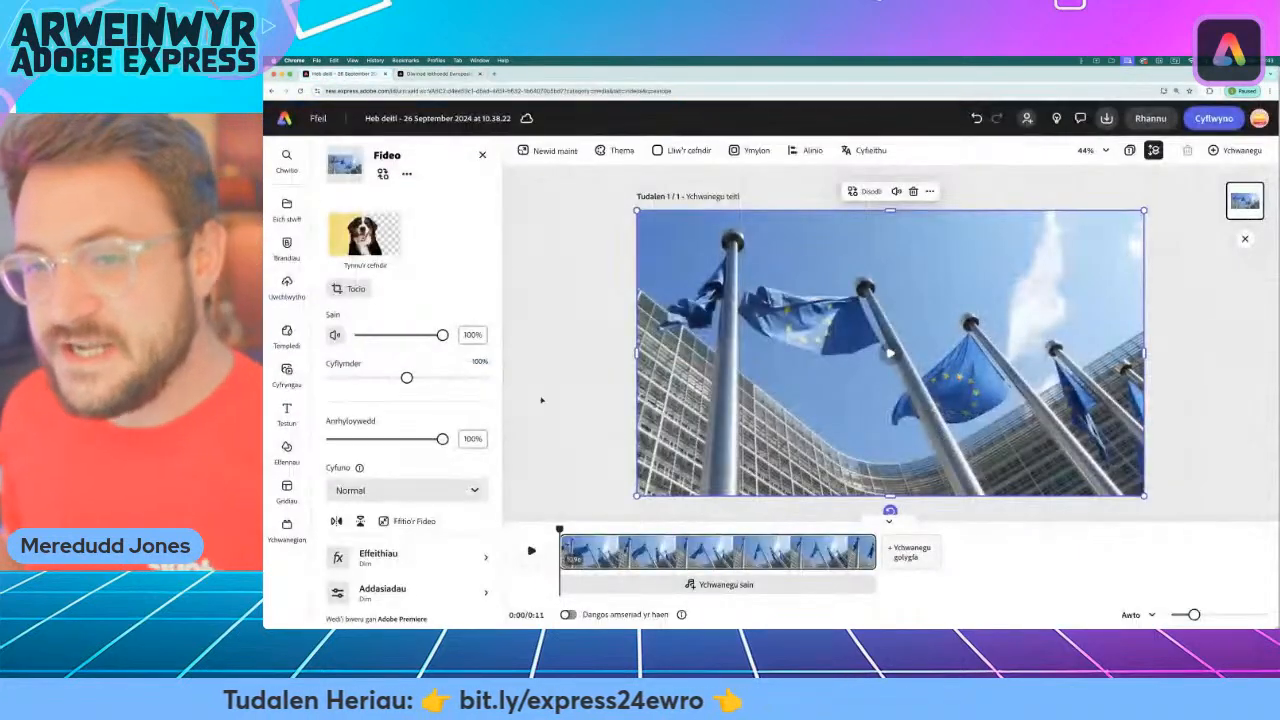
left_click(287, 413)
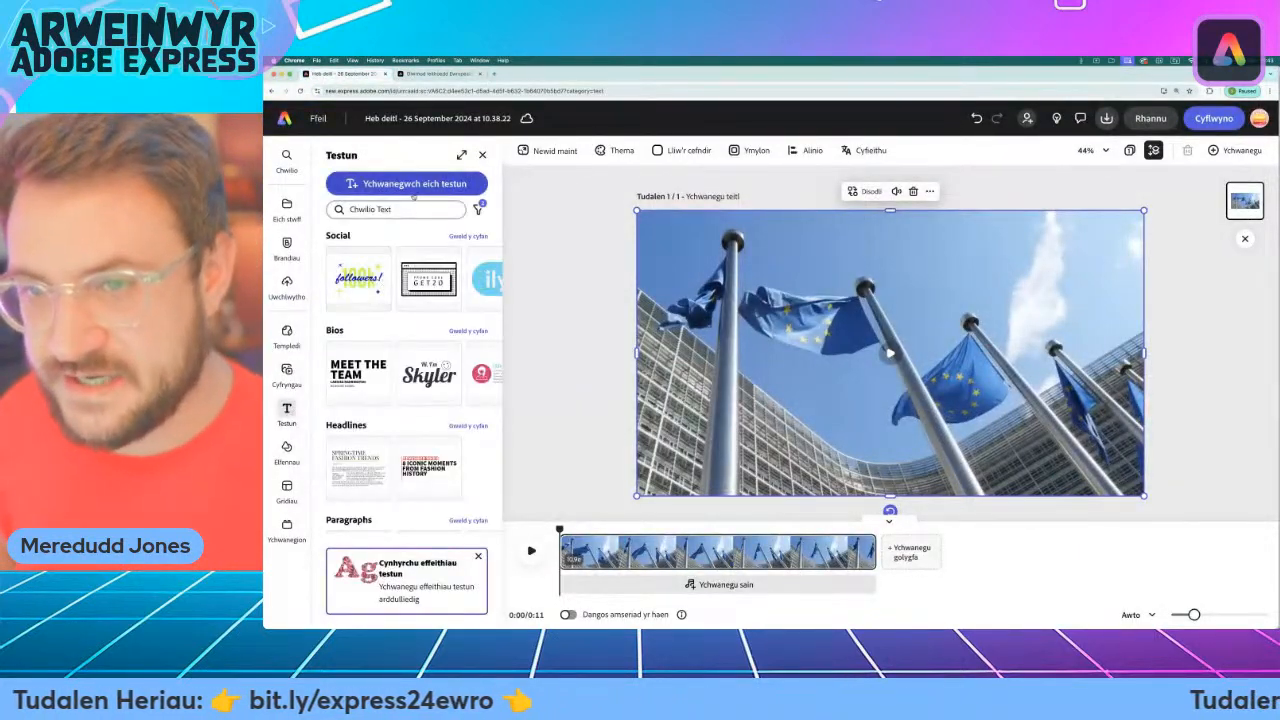
mouse_move(272, 424)
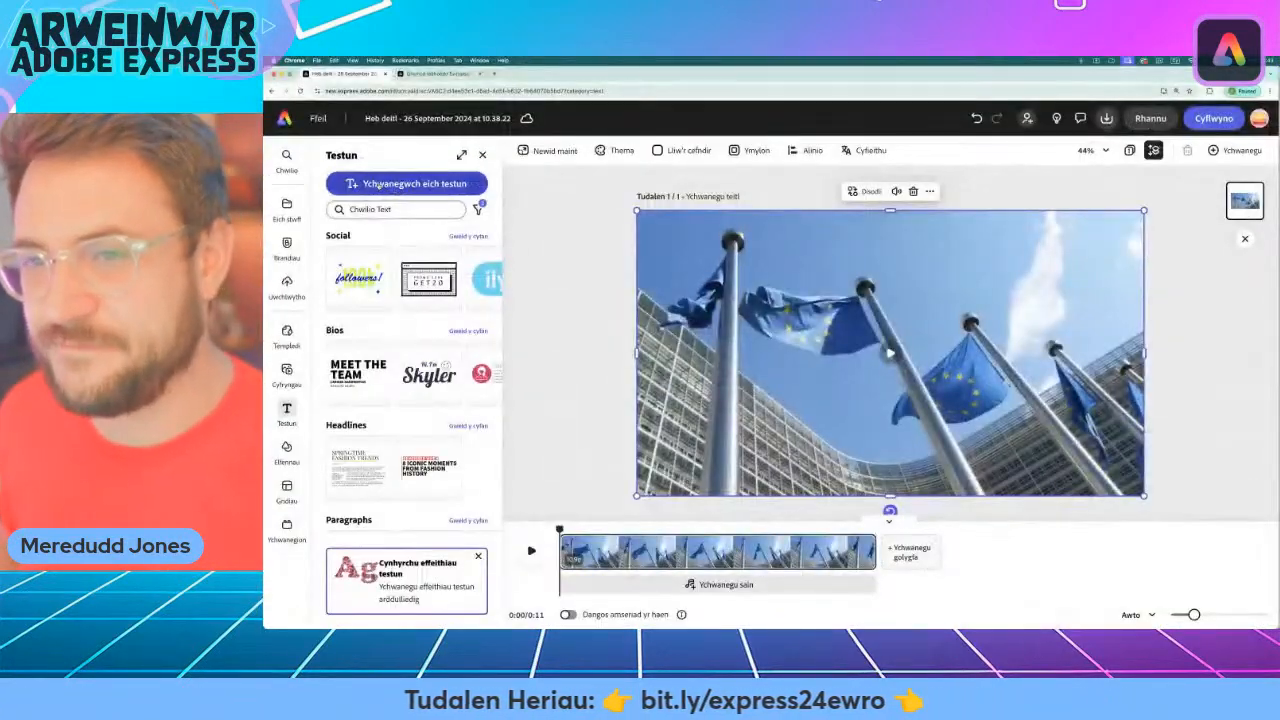
left_click(554, 230)
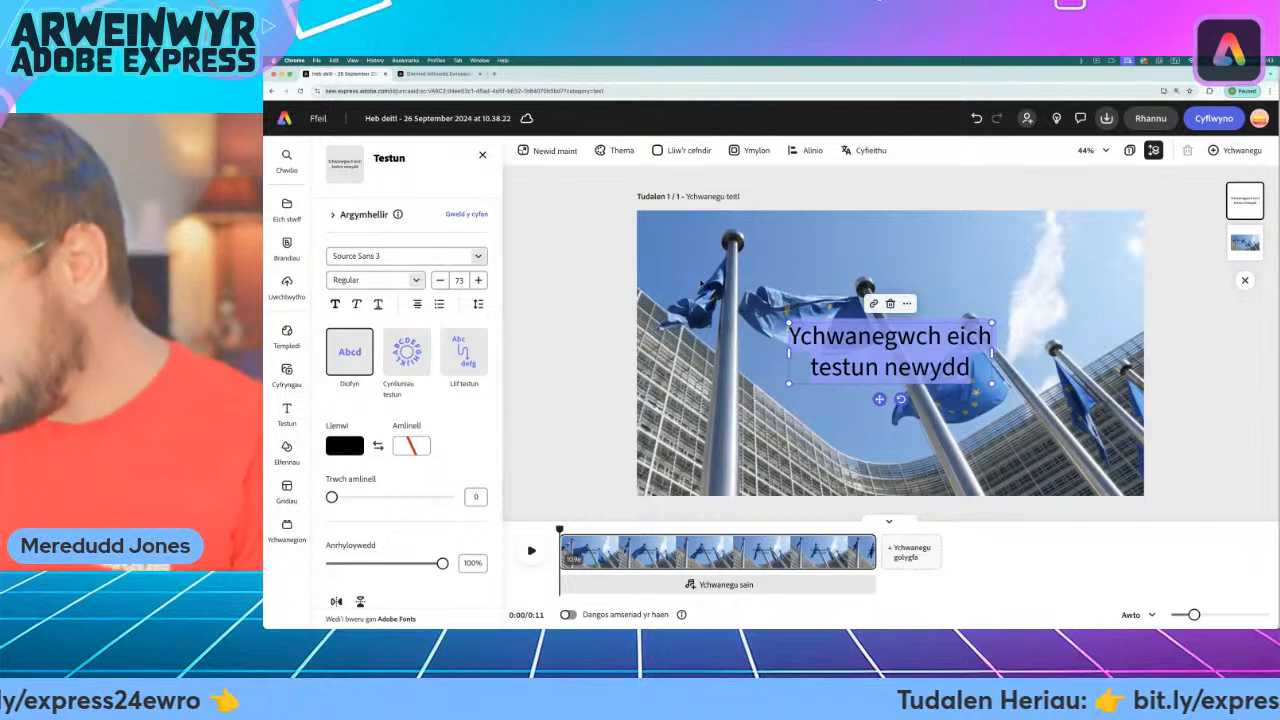
key("super+v")
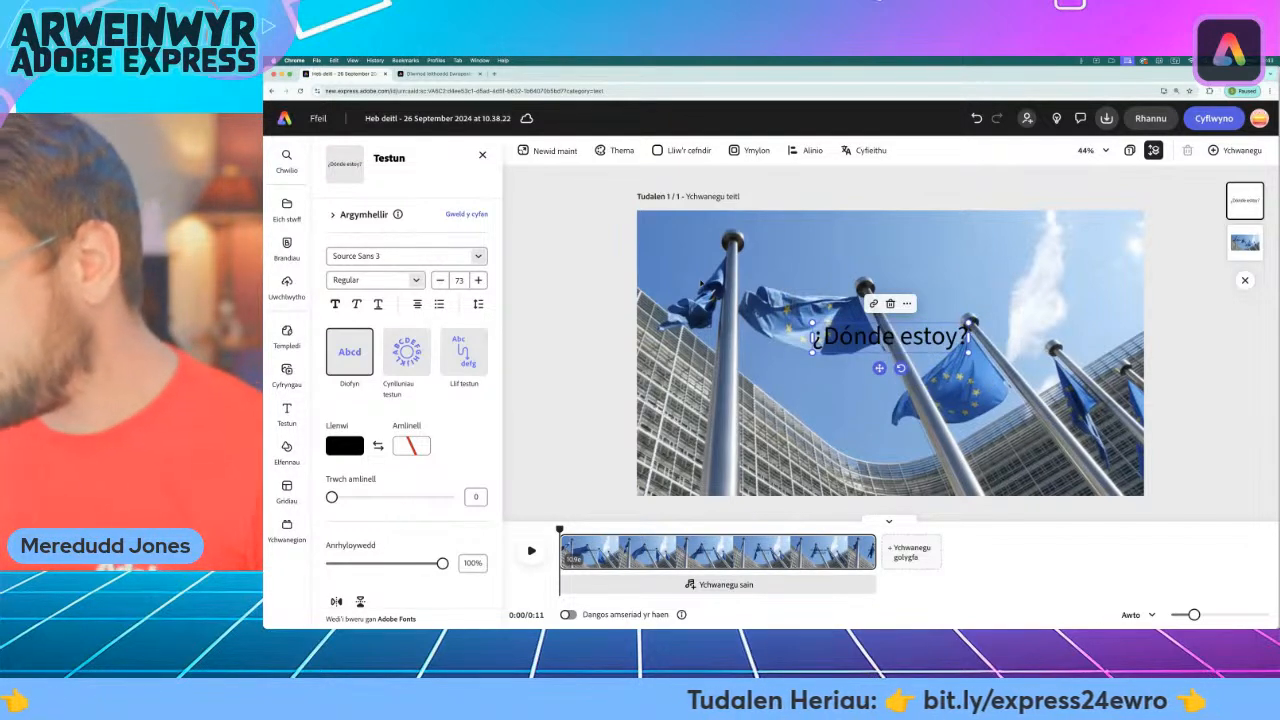
left_click_drag(888, 350, 938, 261)
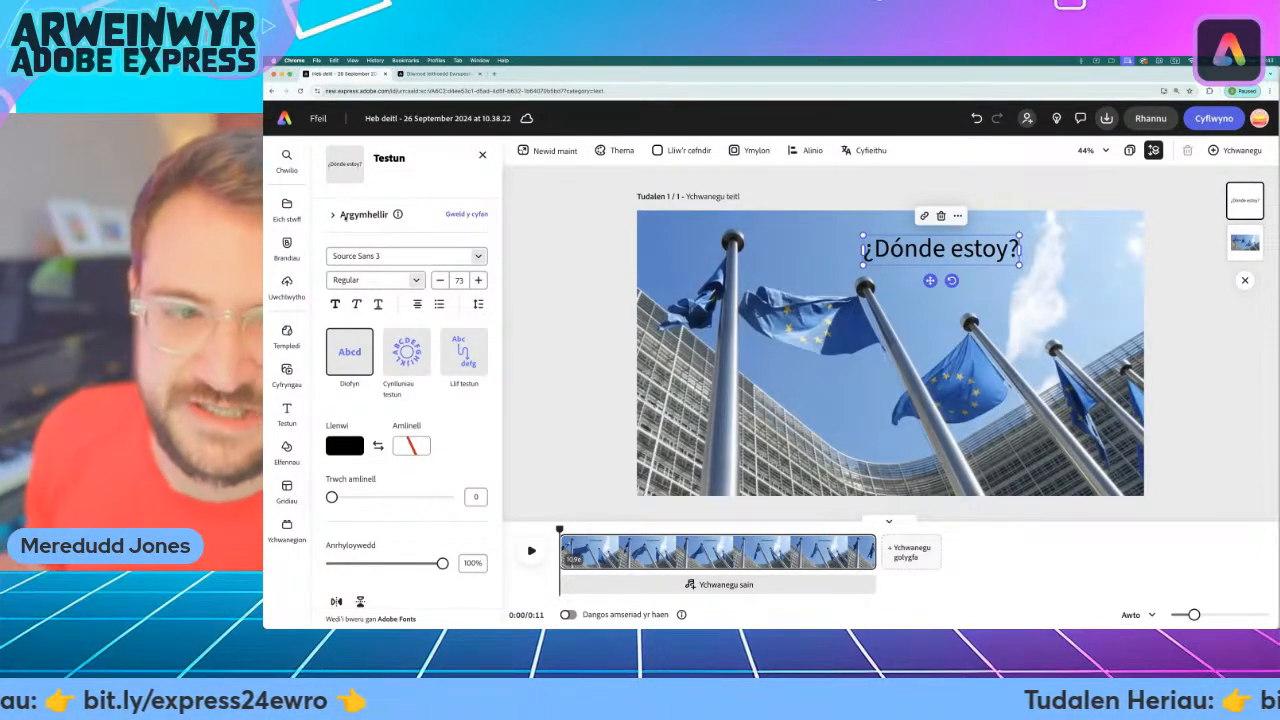
Compare the recommended font styles for the "¿Dónde estoy?" text and apply Reross Rectangular.
left_click(332, 215)
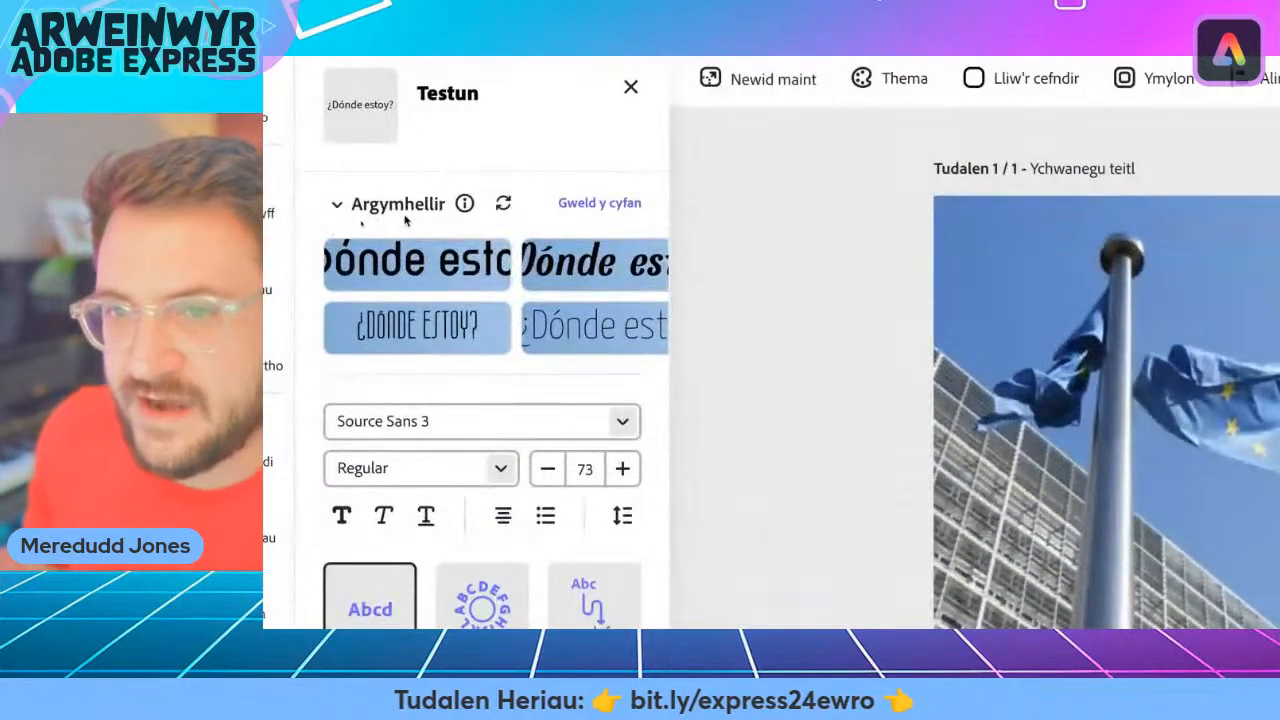
left_click(627, 204)
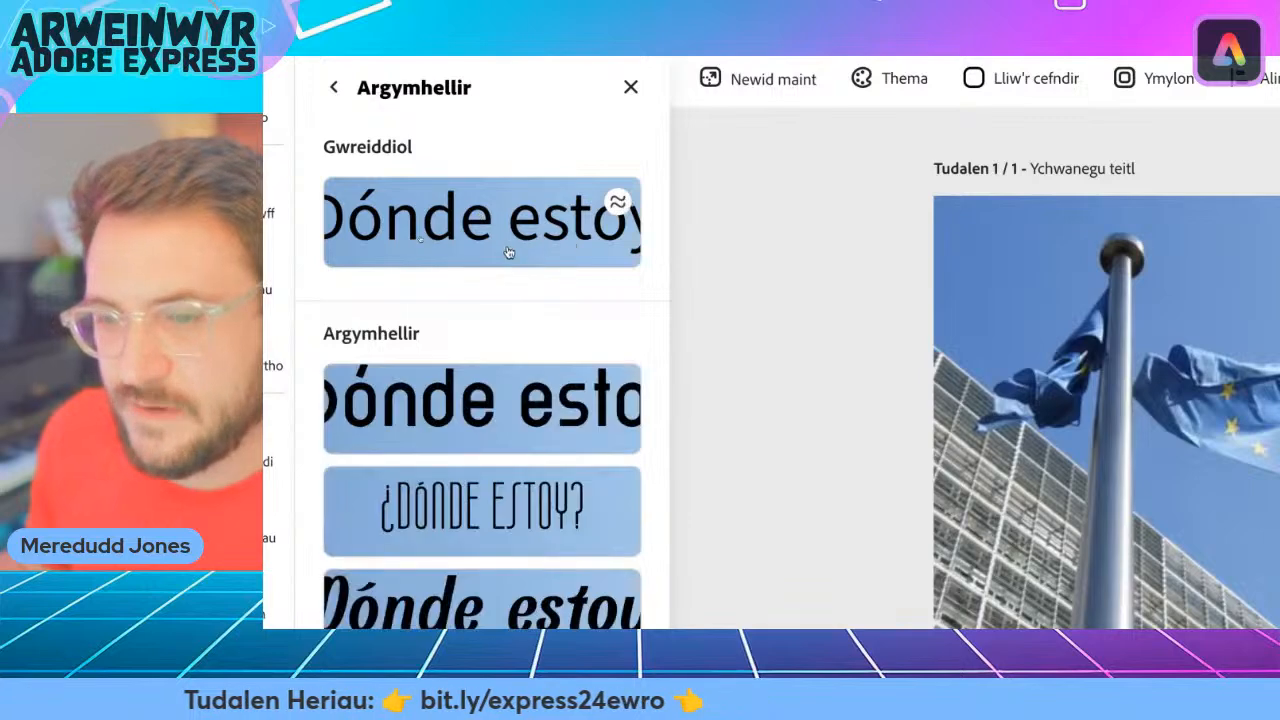
scroll(398, 341, "down", 1)
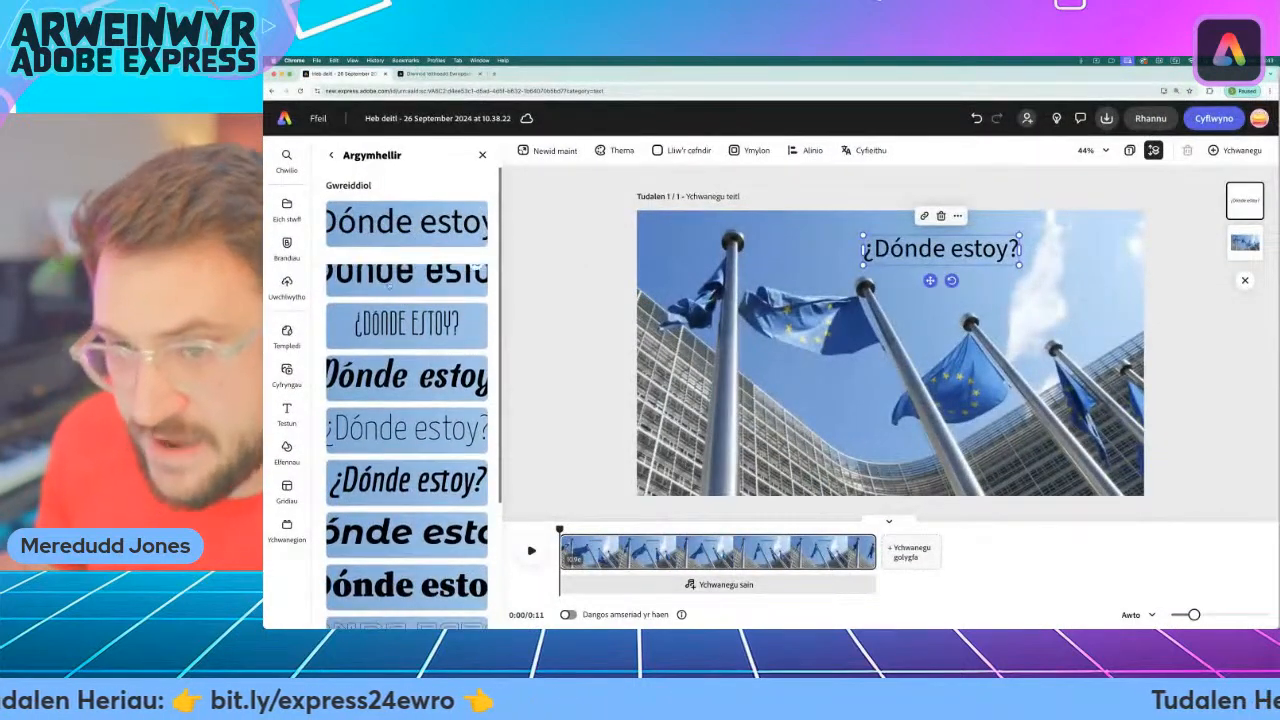
left_click(405, 306)
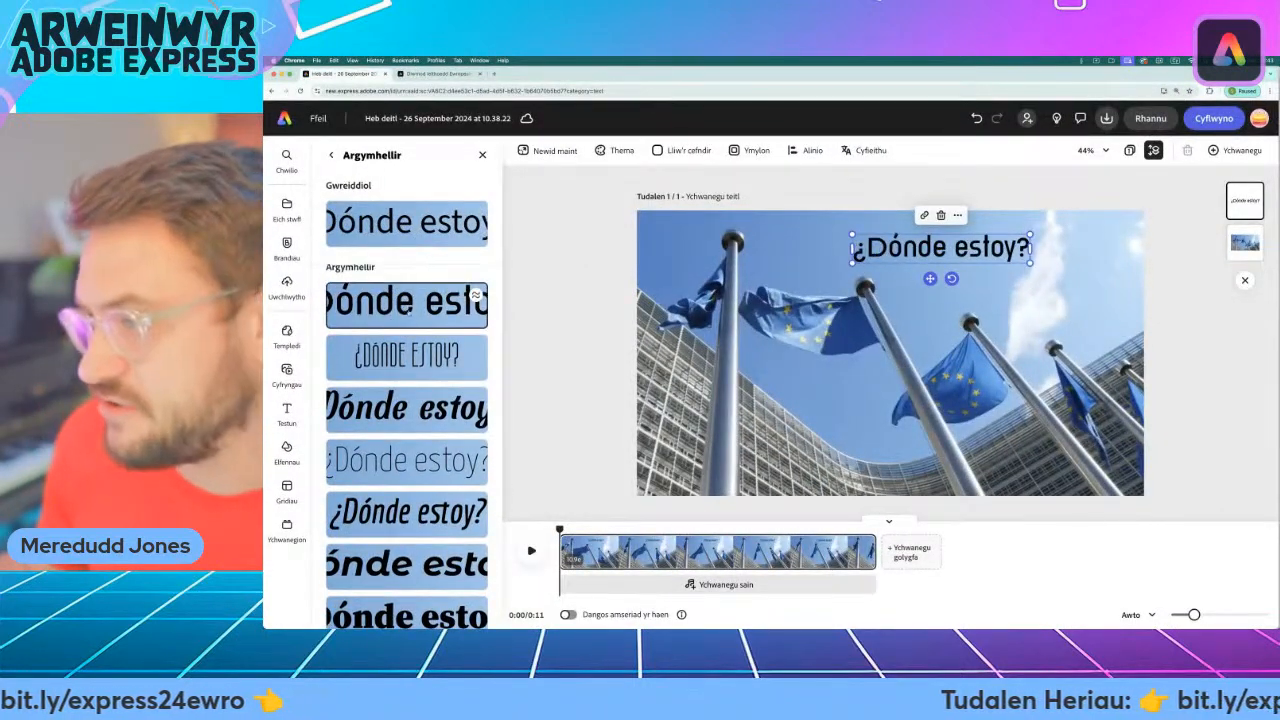
left_click(416, 420)
left_click(400, 458)
left_click(420, 526)
left_click(440, 556)
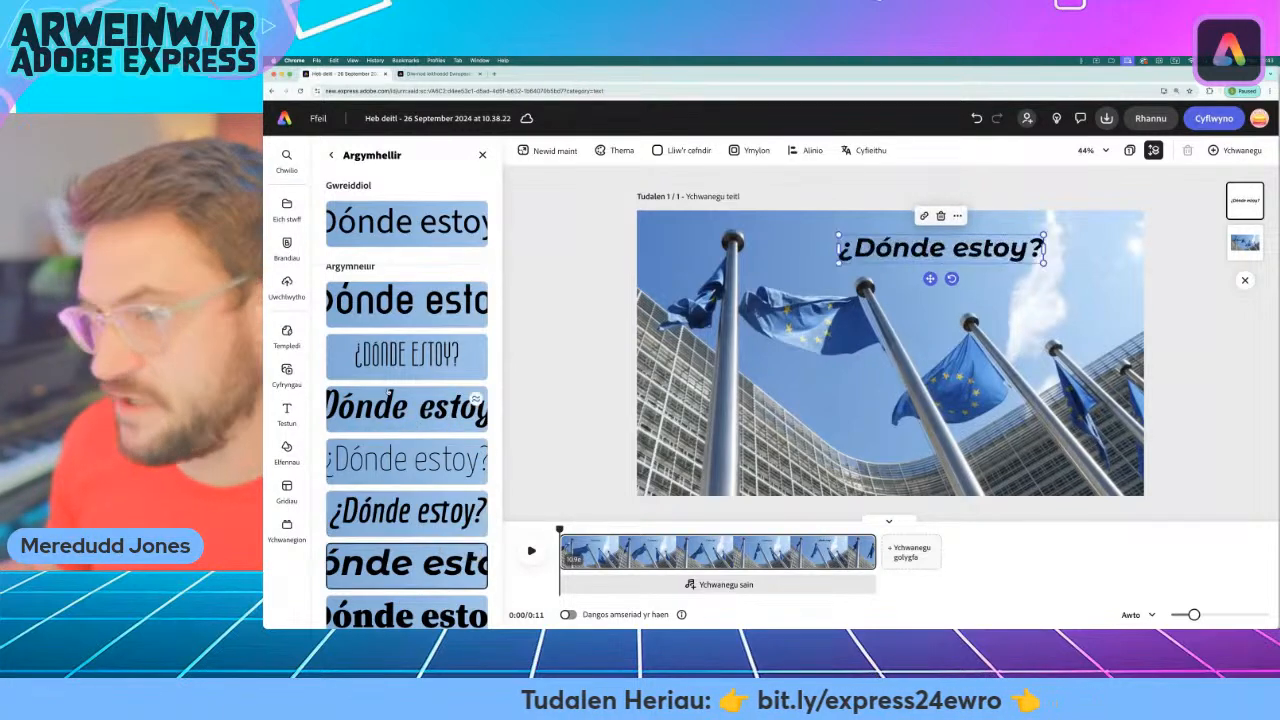
left_click(399, 316)
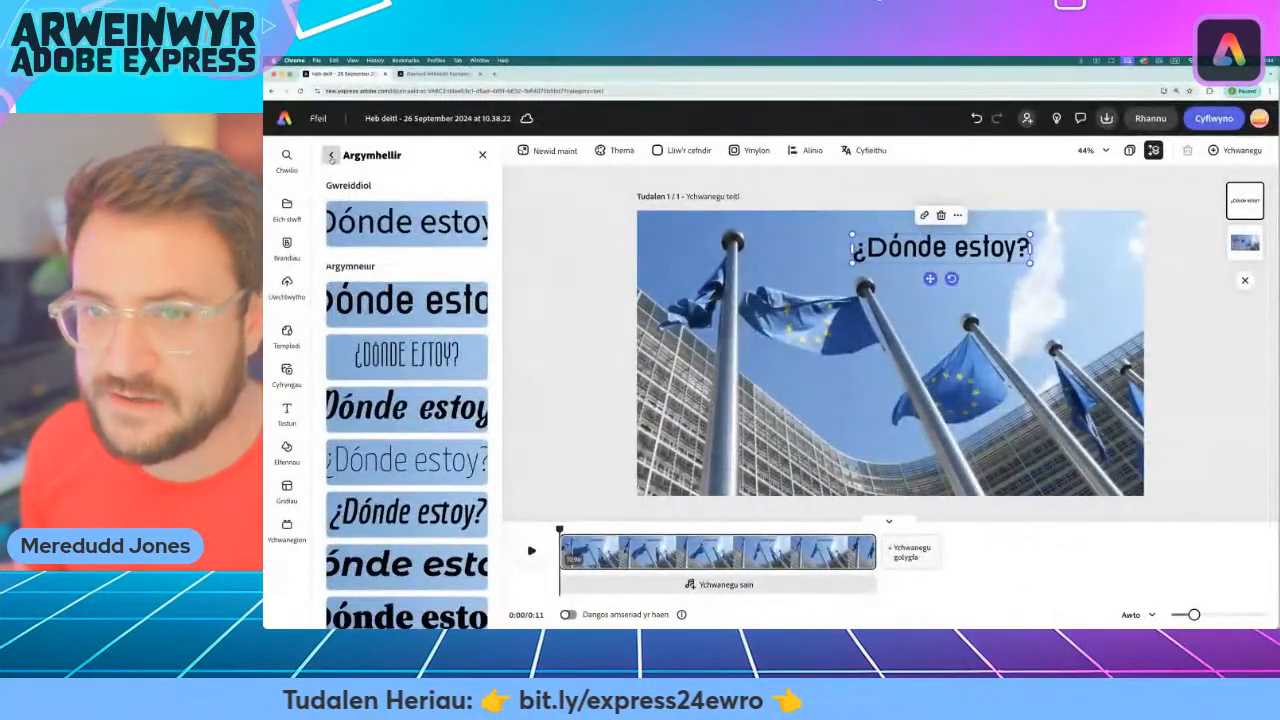
left_click(359, 183)
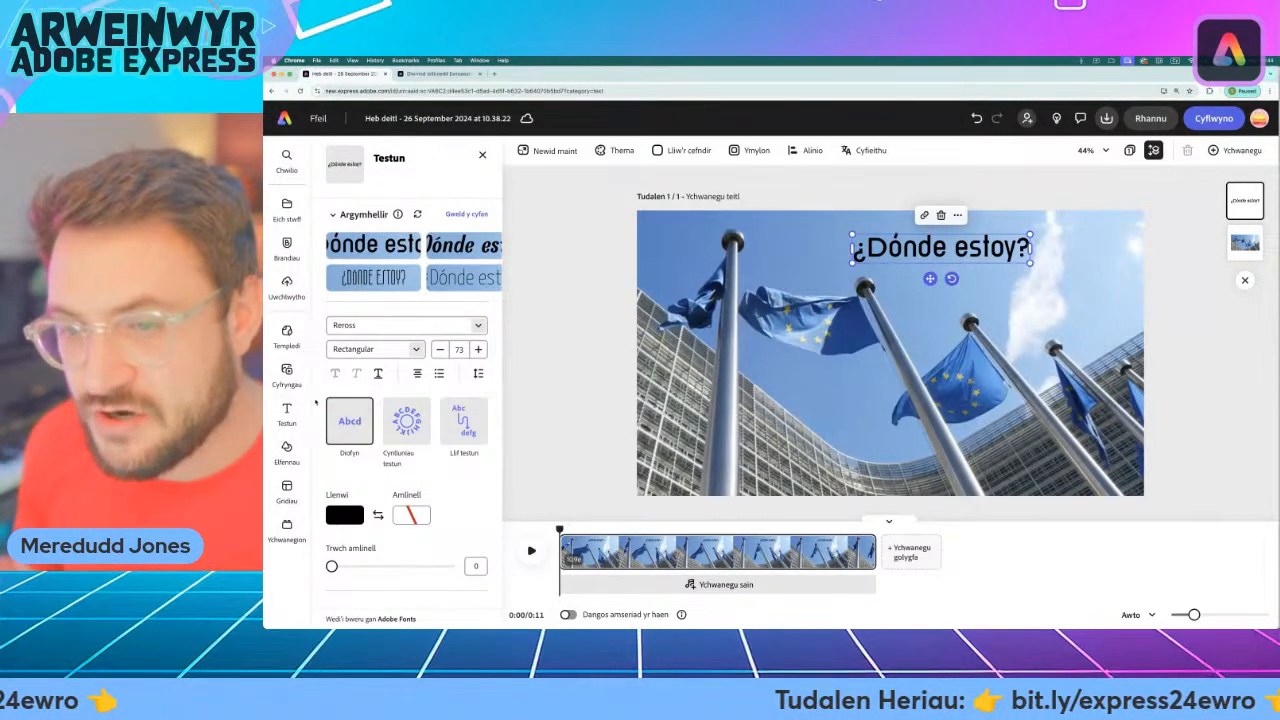
Open the background shape options for the "¿Dónde estoy?" text and apply the basic shape that follows the text lines.
scroll(316, 402, "down", 3)
scroll(316, 402, "down", 2)
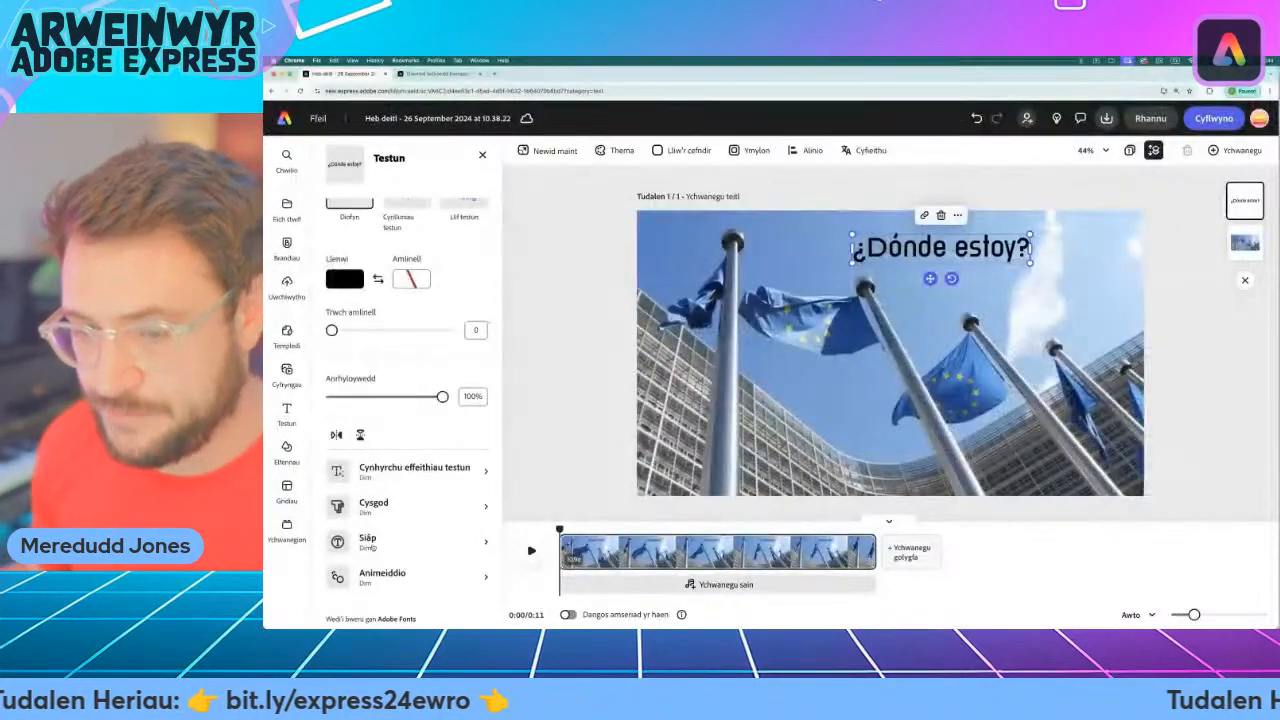
left_click(420, 515)
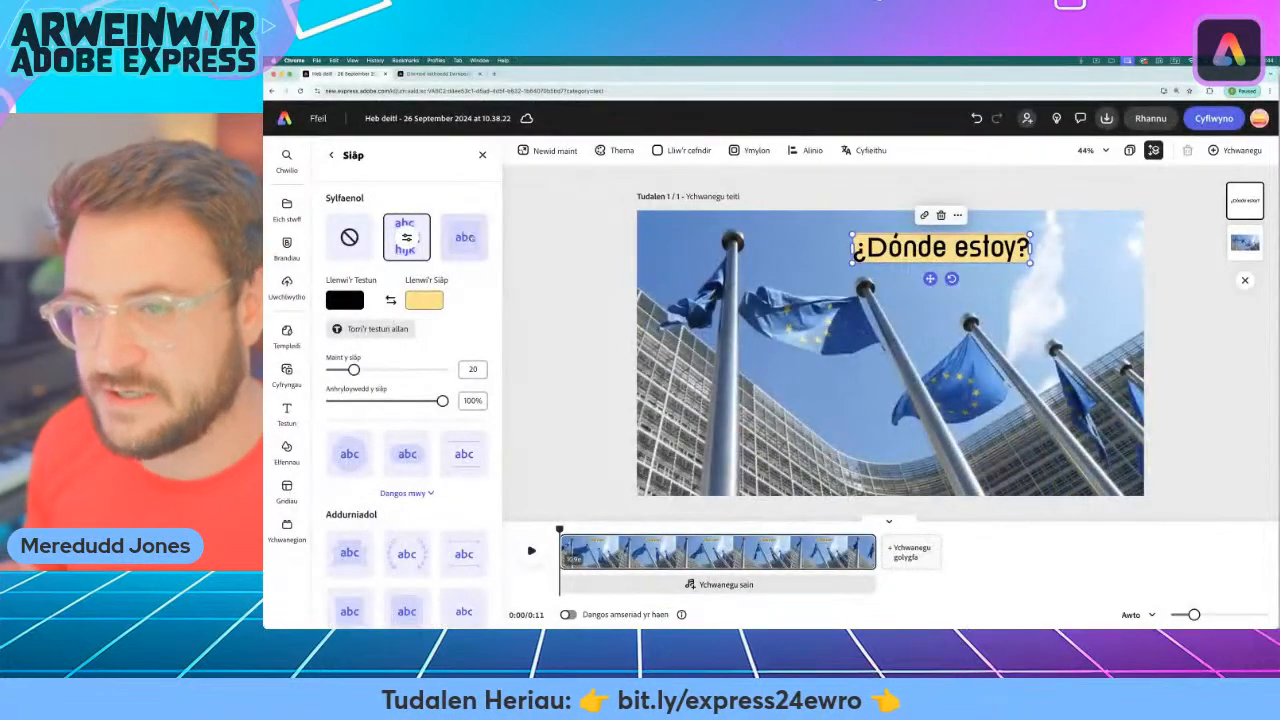
Try the rectangle, circle, pill, parallel-line and full-height column shapes from the basic set behind the text.
left_click(464, 237)
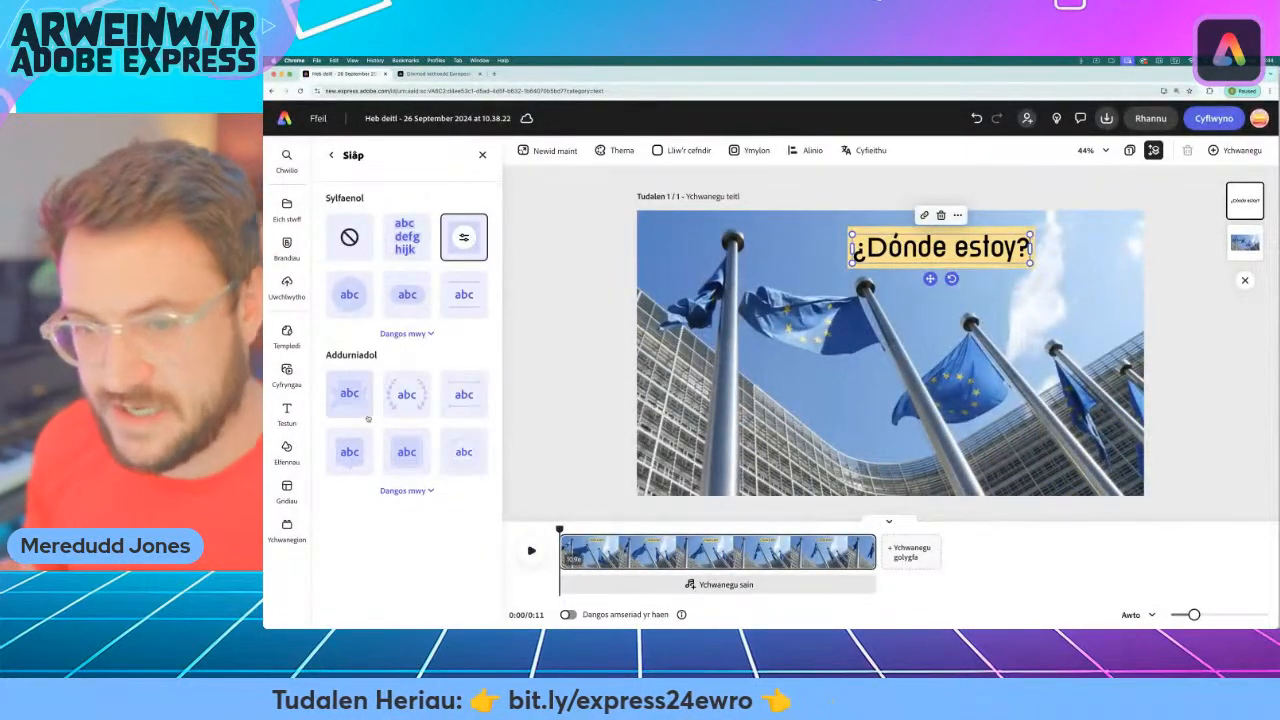
left_click(349, 294)
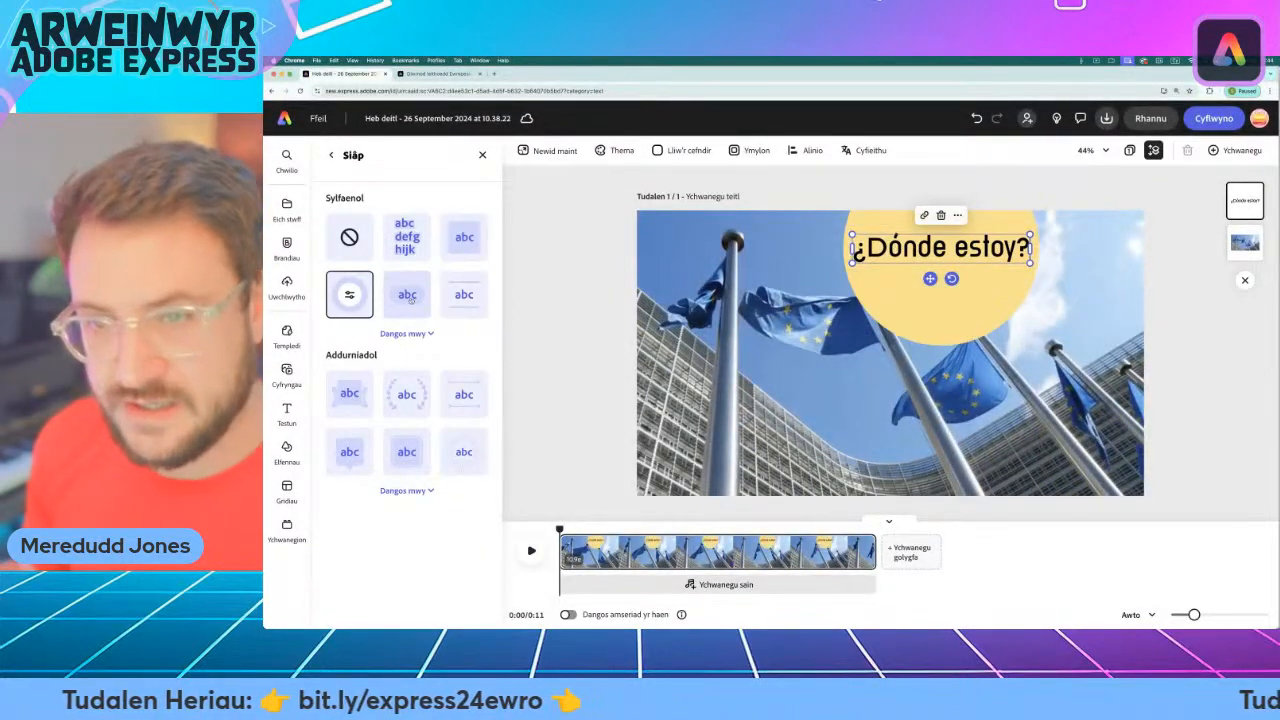
left_click(409, 297)
left_click(464, 294)
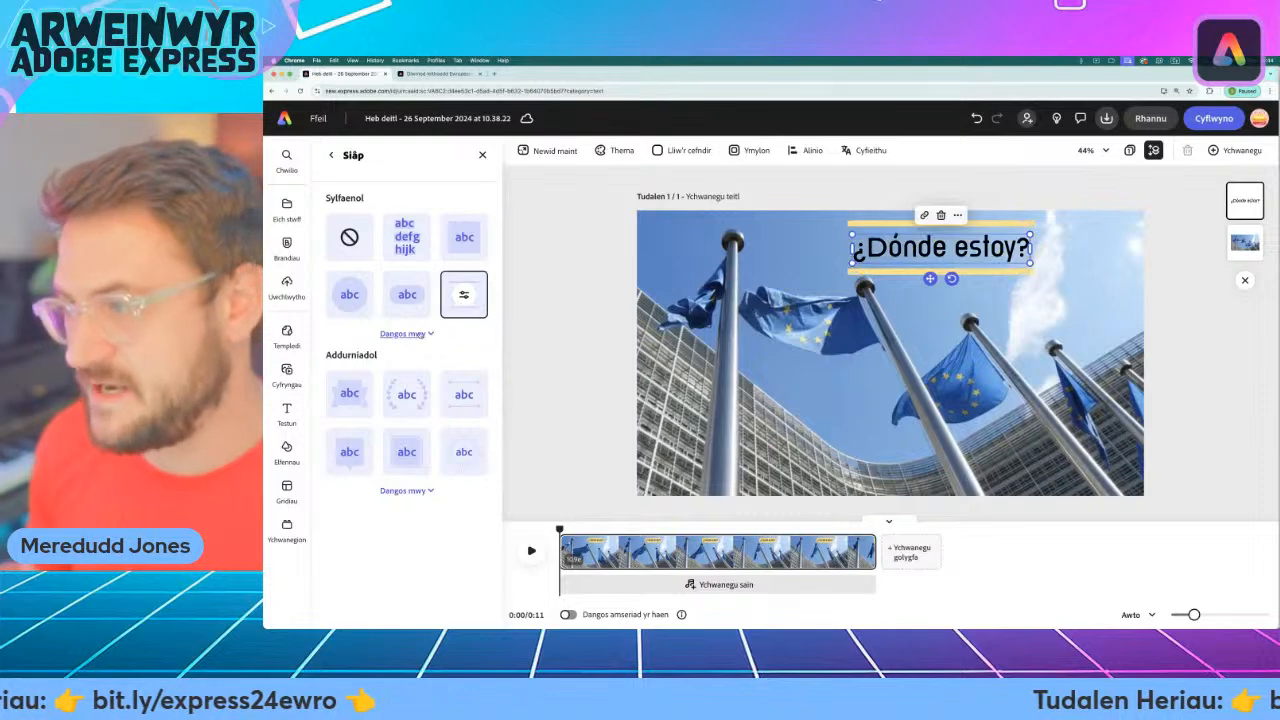
left_click(405, 334)
left_click(341, 362)
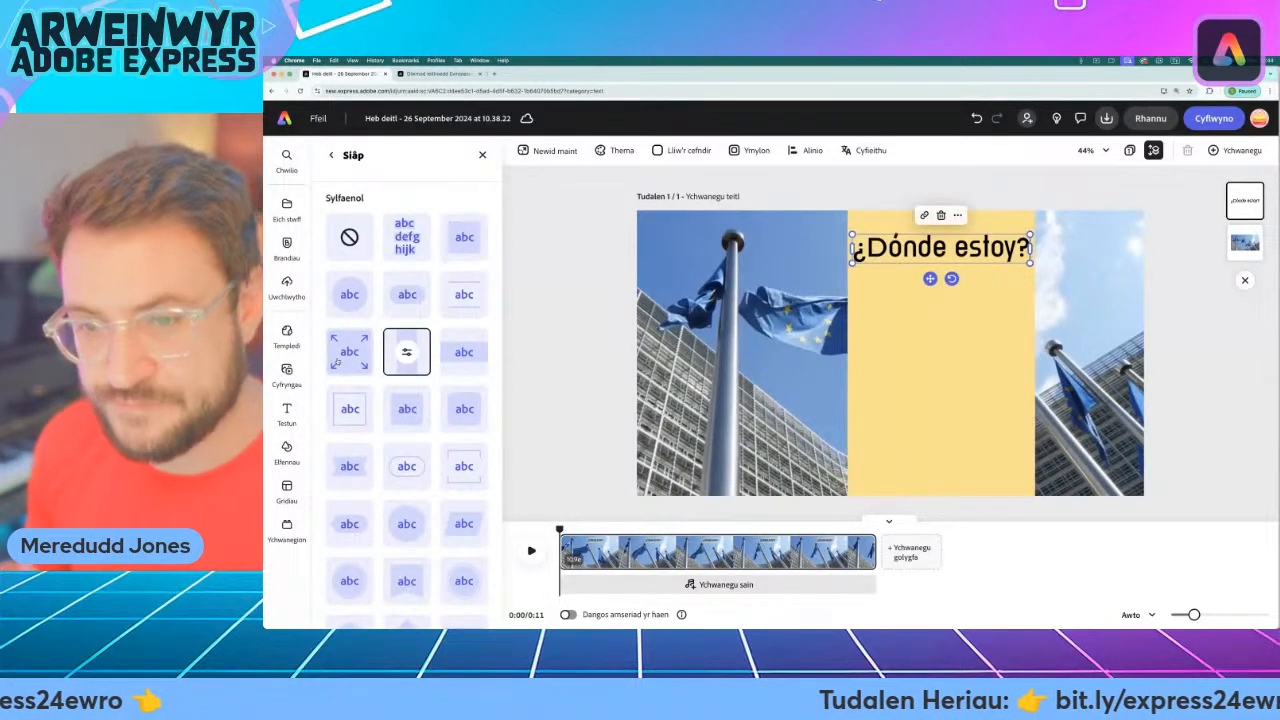
left_click(405, 363)
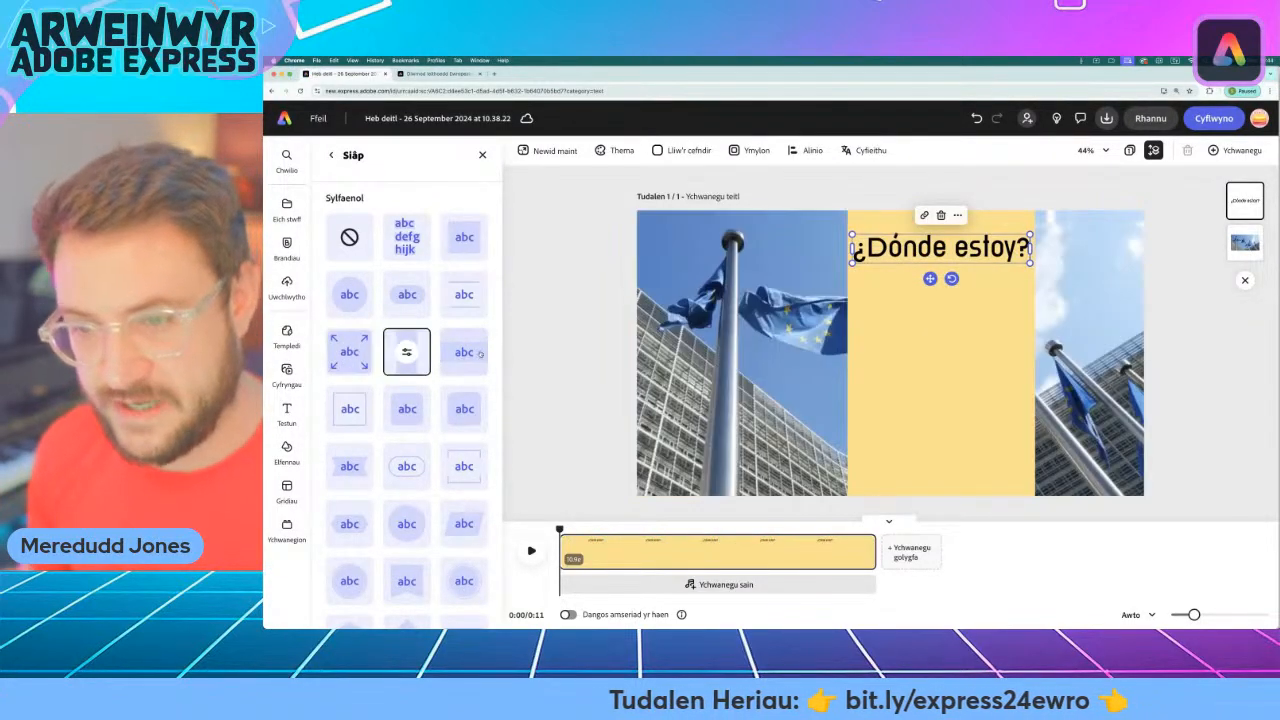
Try more basic shapes behind the text, including the rounded rectangle, ribbon, corner frame, ringed circle and pointed badge.
left_click(470, 355)
left_click(358, 418)
left_click(404, 412)
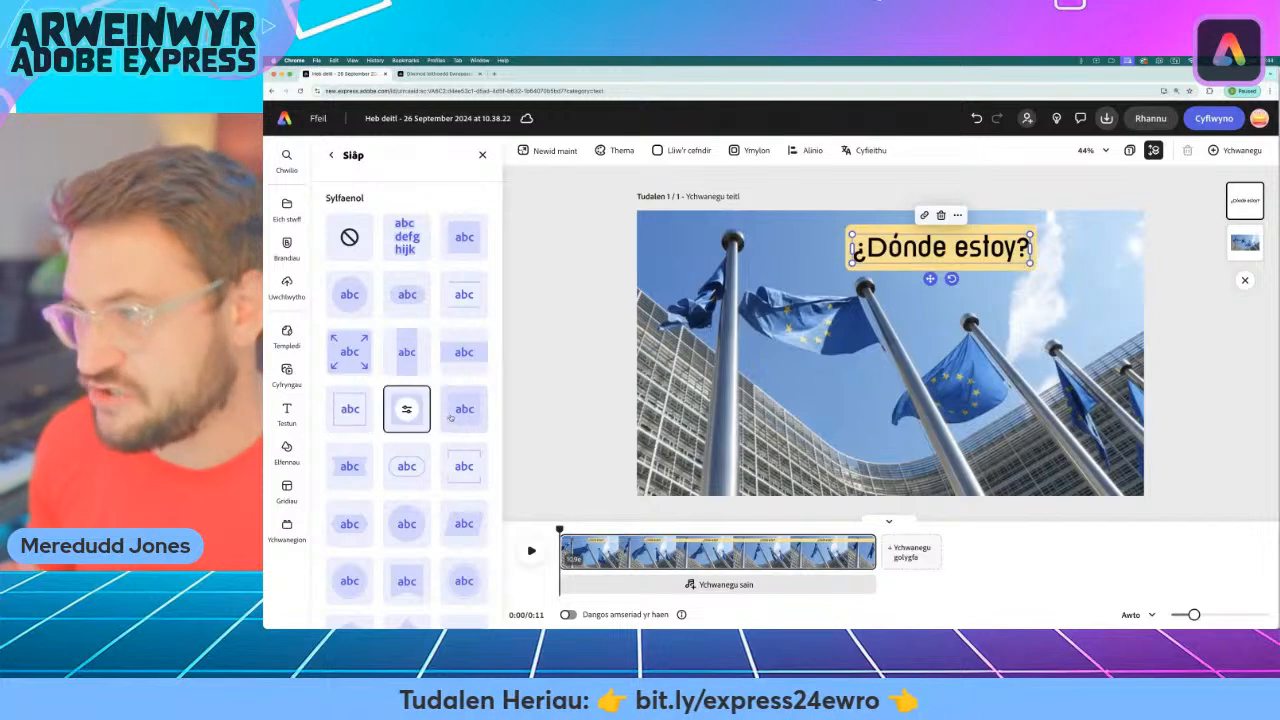
left_click(464, 409)
left_click(349, 466)
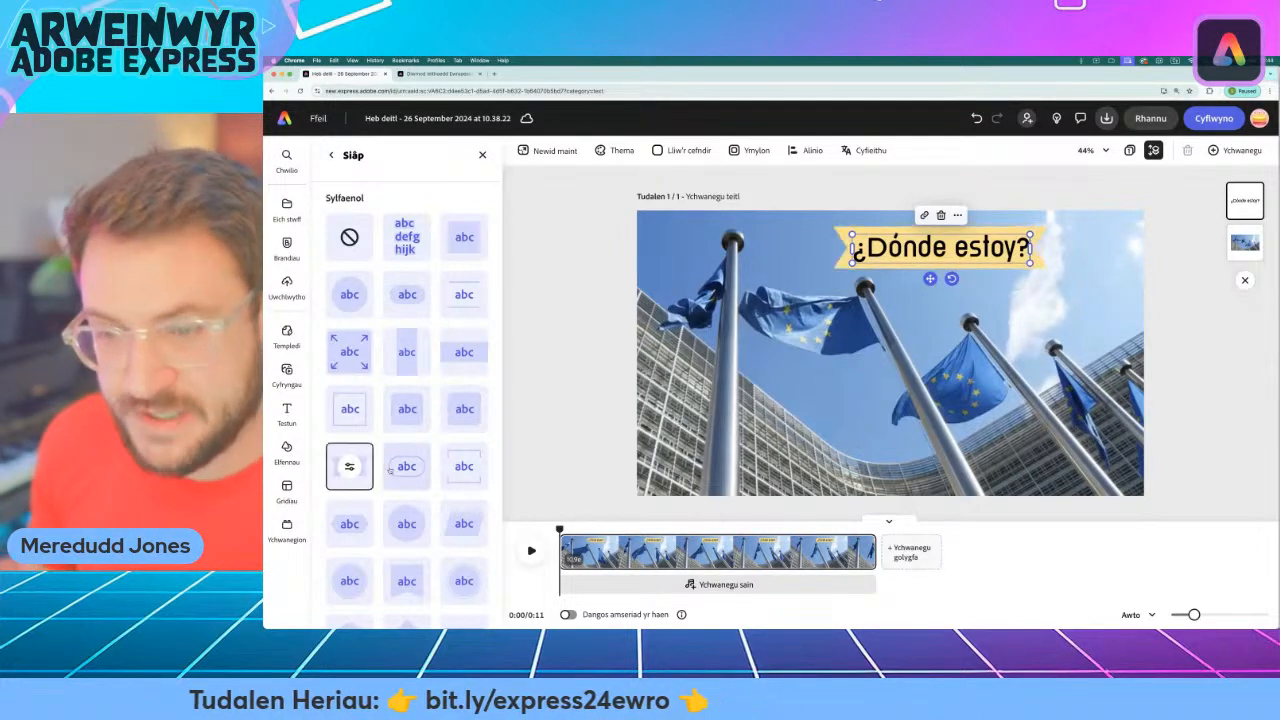
left_click(406, 466)
left_click(464, 466)
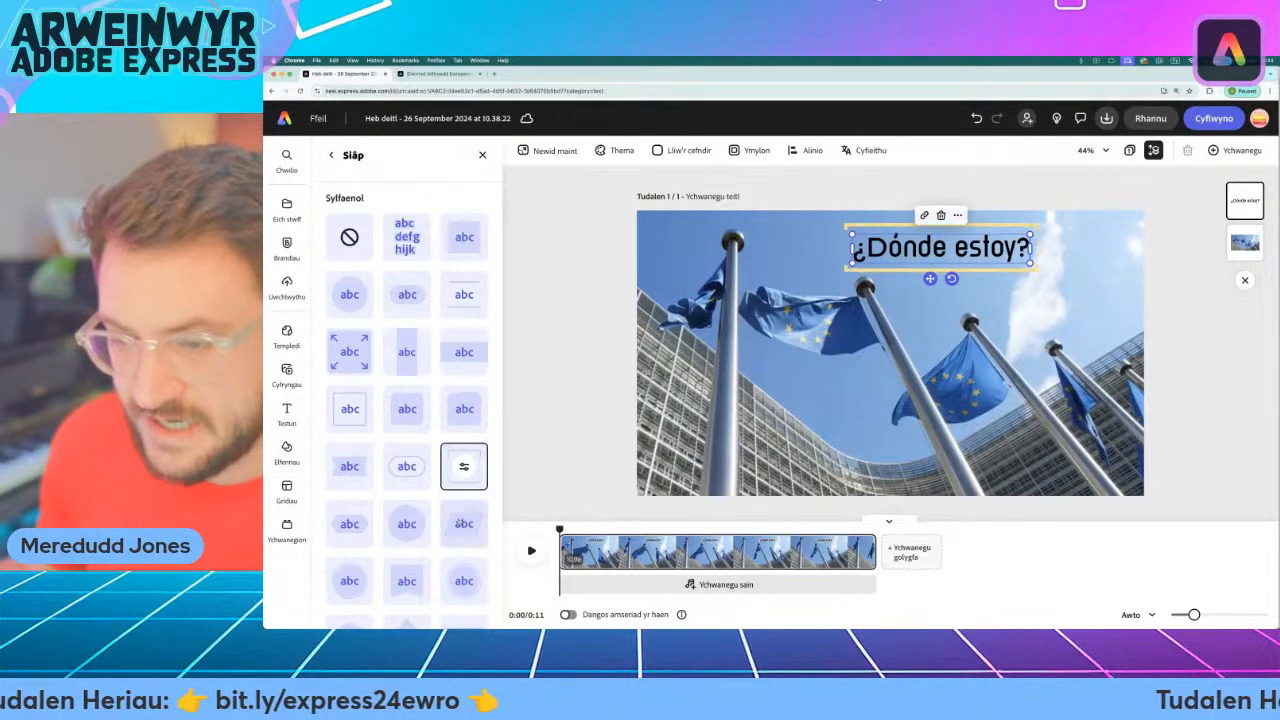
left_click(464, 523)
left_click(406, 523)
left_click(349, 523)
left_click(349, 580)
left_click(464, 581)
scroll(463, 583, "down", 3)
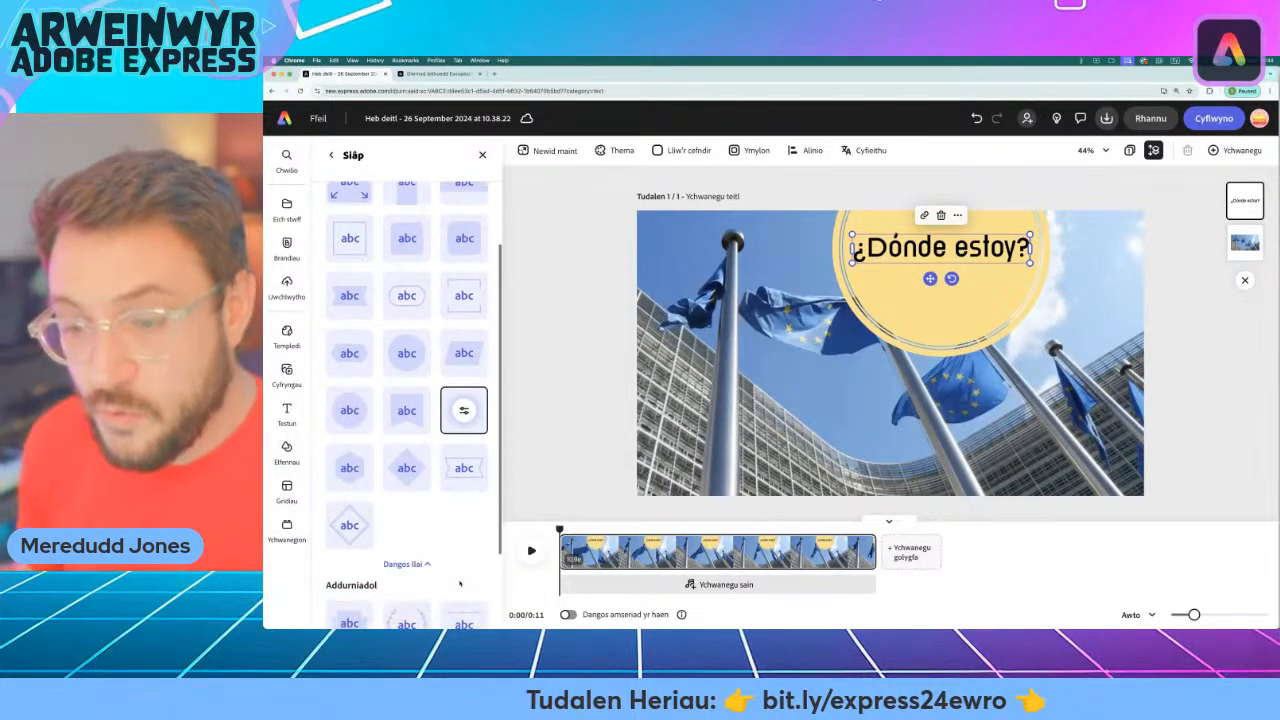
left_click(406, 467)
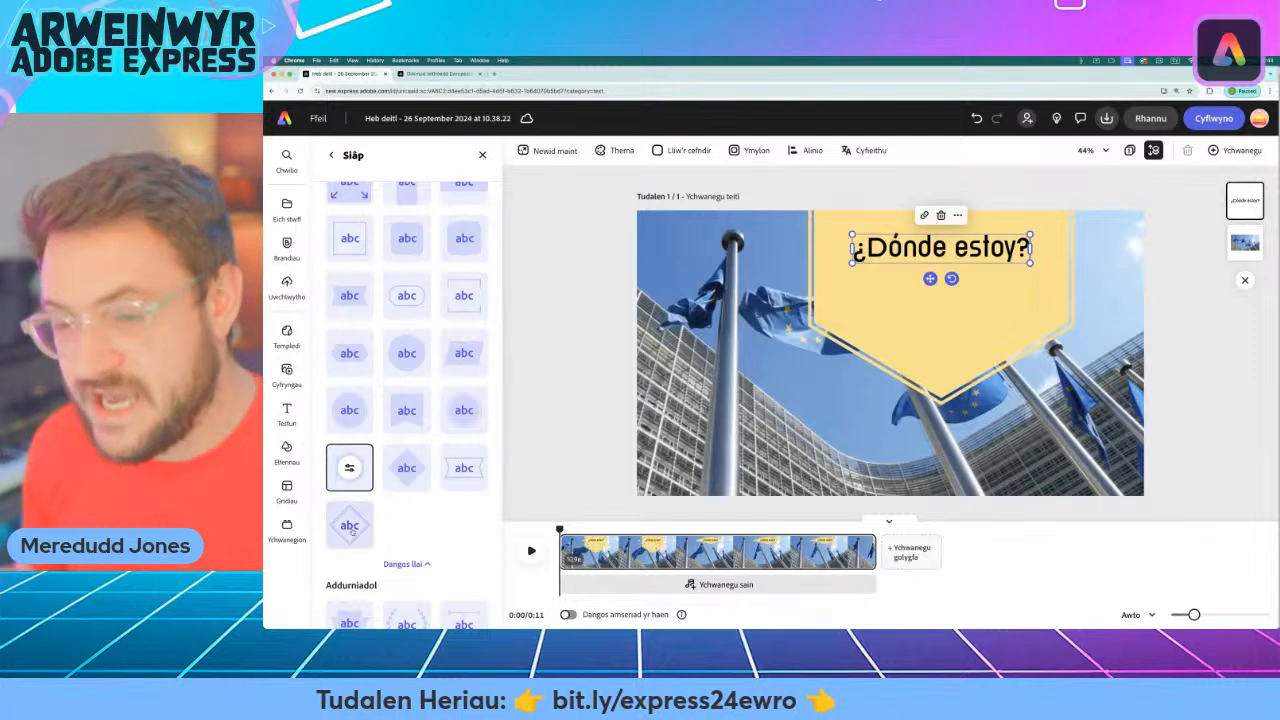
Try several decorative shapes behind the text, including the banner, framed plaque, speech bubble and ornamental label.
scroll(355, 480, "down", 2)
left_click(348, 510)
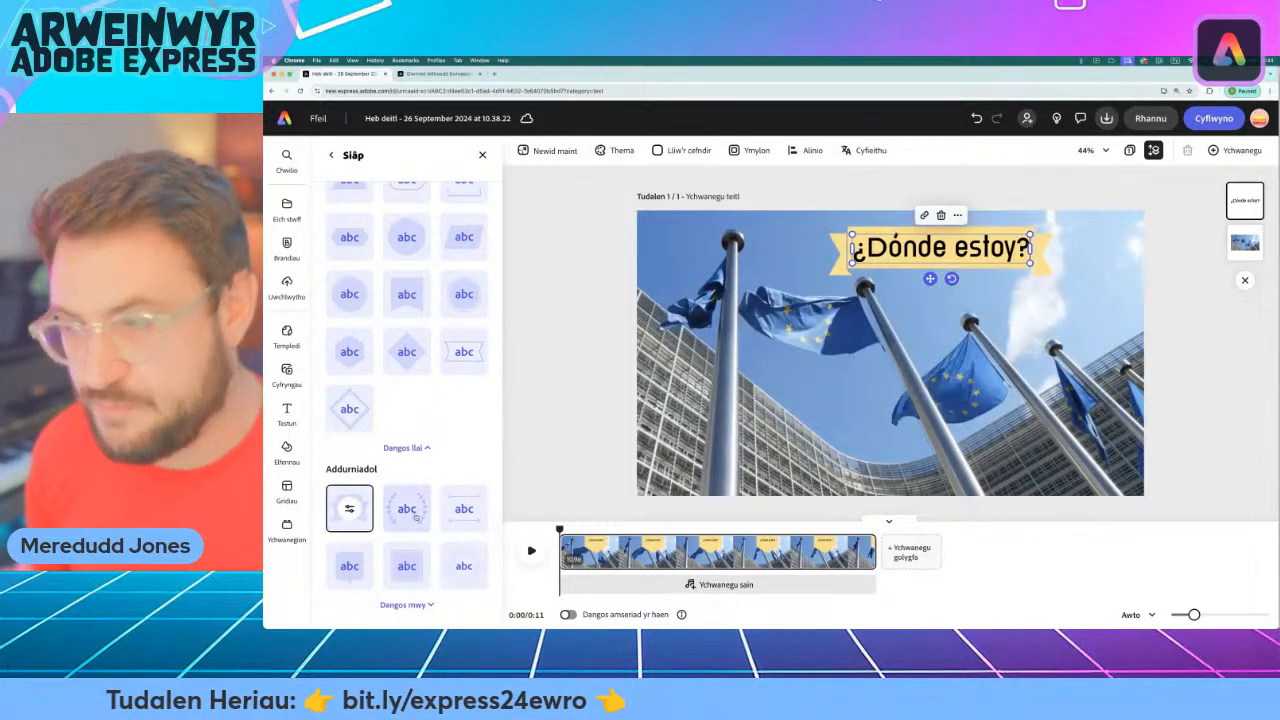
left_click(414, 513)
left_click(453, 514)
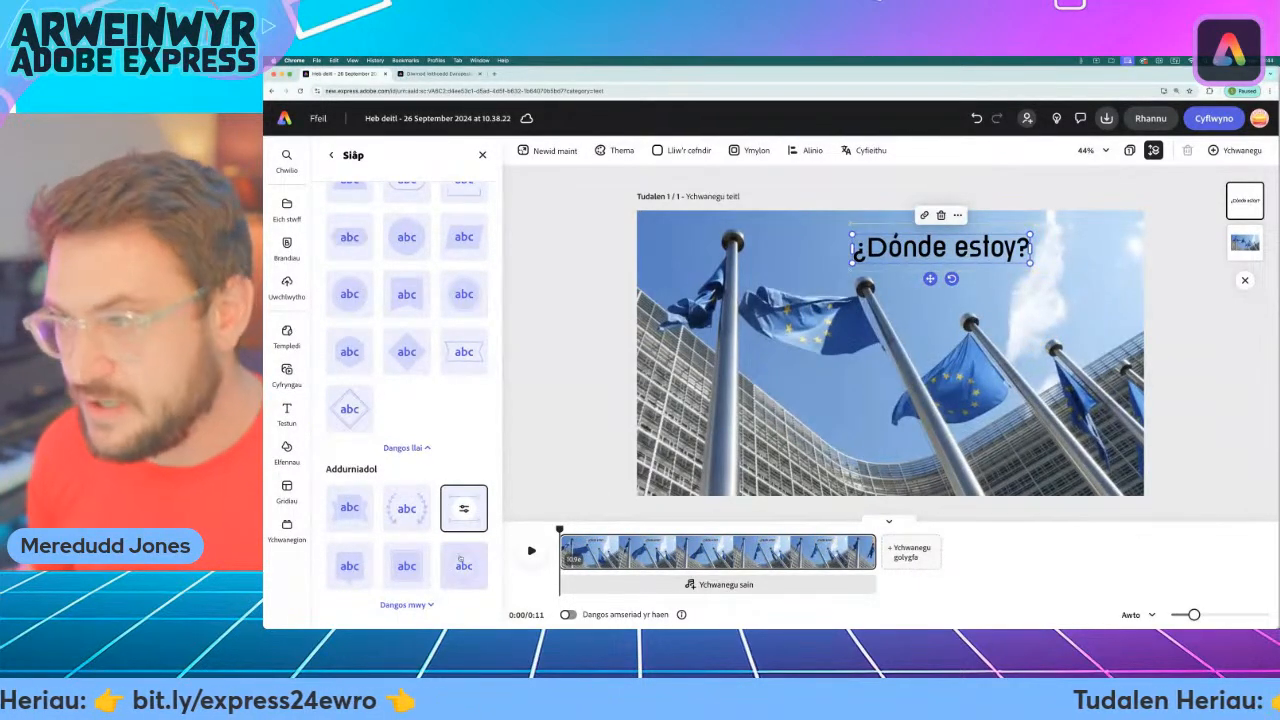
left_click(461, 560)
left_click(406, 566)
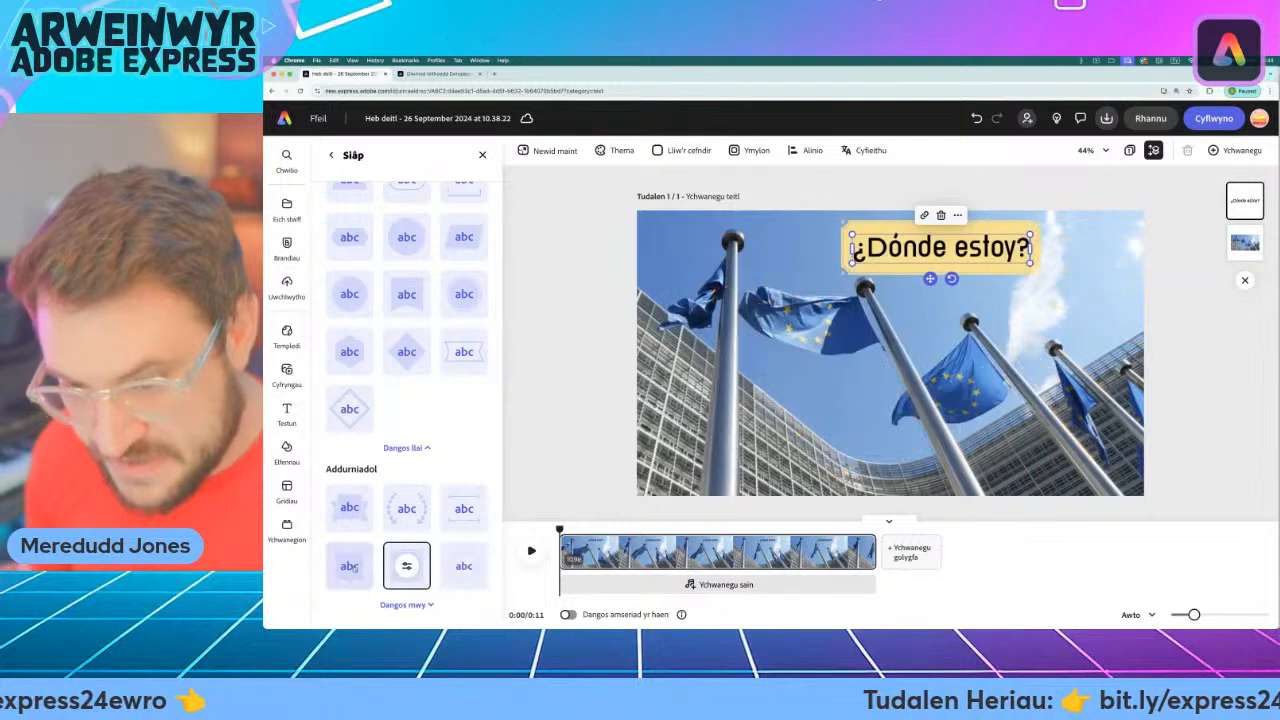
left_click(350, 566)
left_click(423, 605)
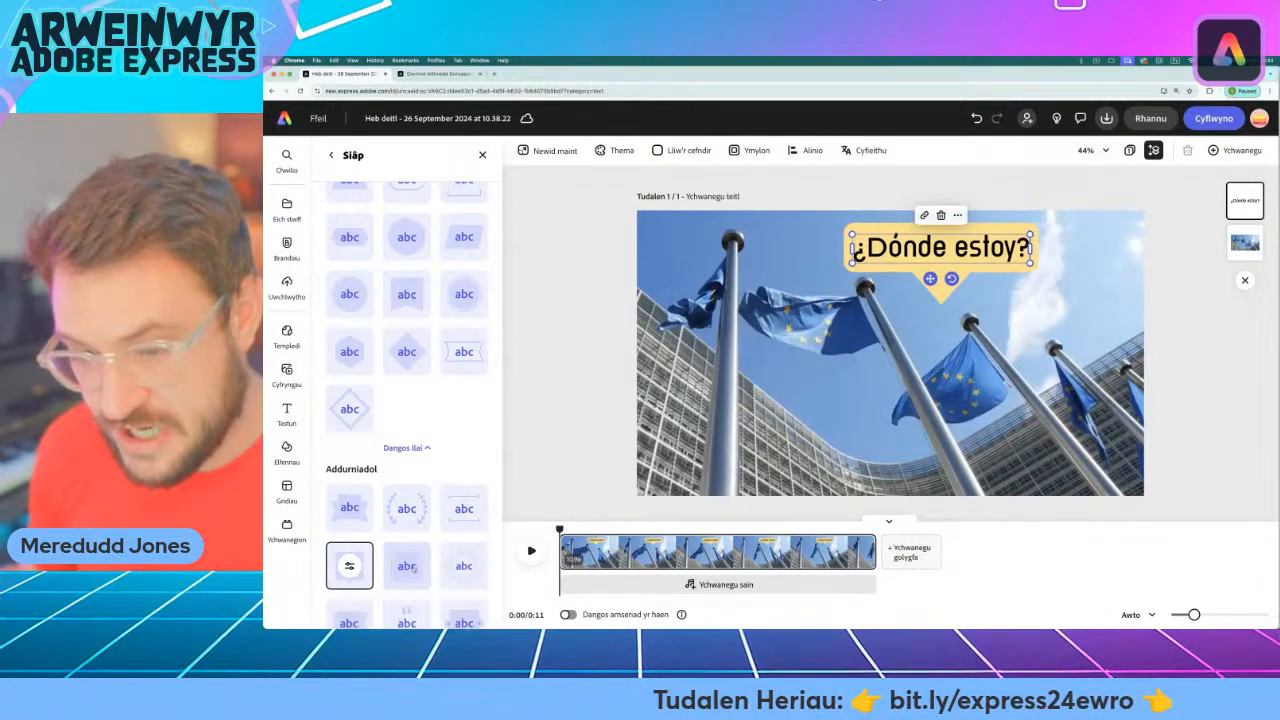
scroll(424, 609, "down", 4)
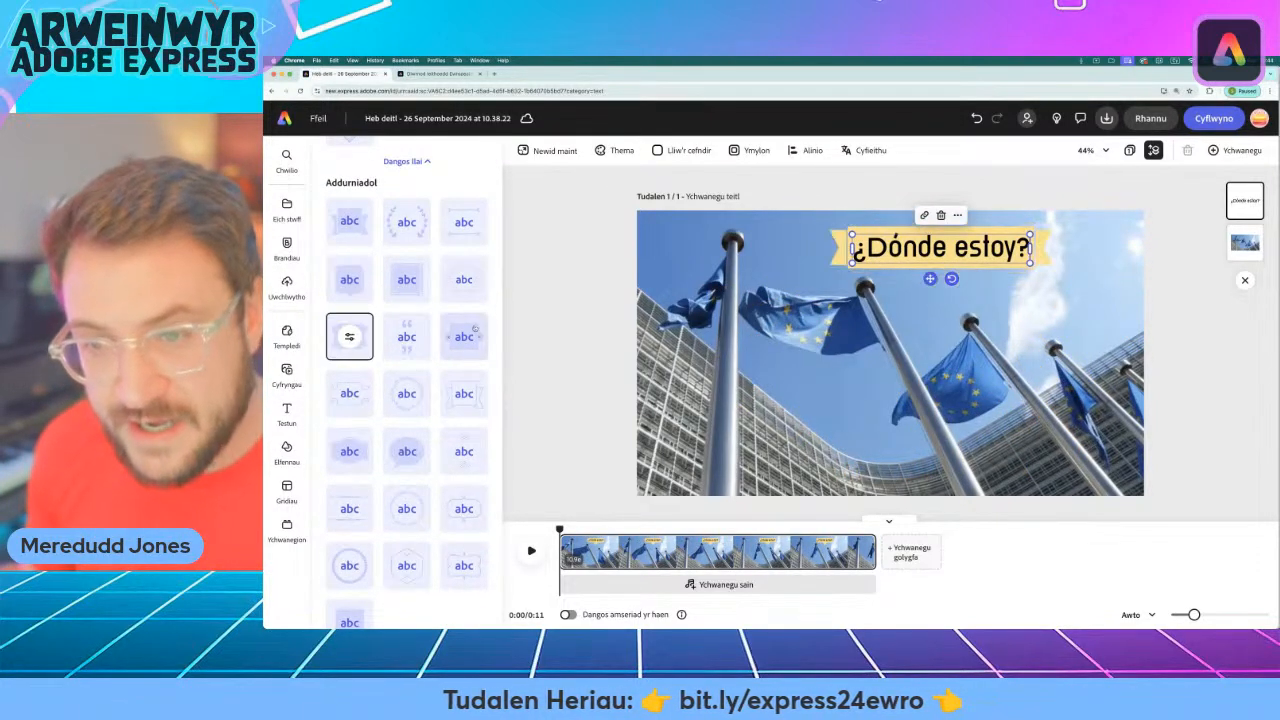
left_click(464, 336)
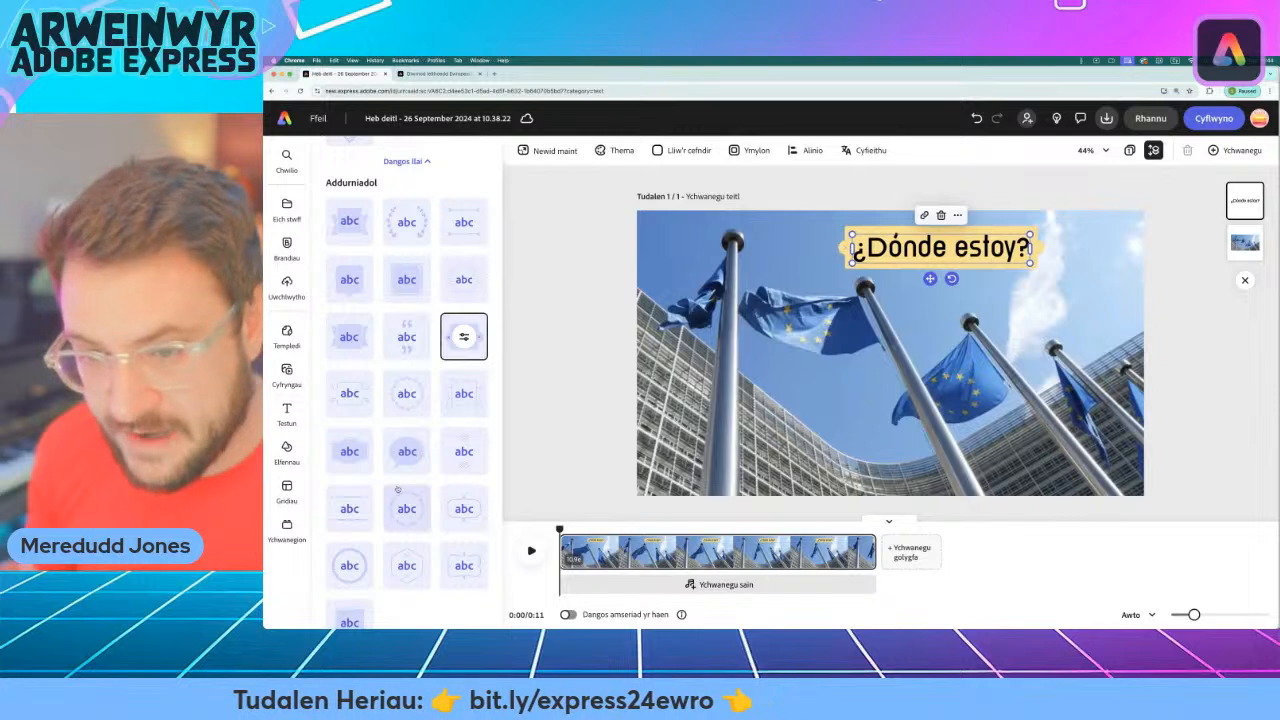
Apply the basic pill shape behind the "¿Dónde estoy?" text and open its settings.
scroll(432, 509, "up", 5)
scroll(432, 509, "up", 10)
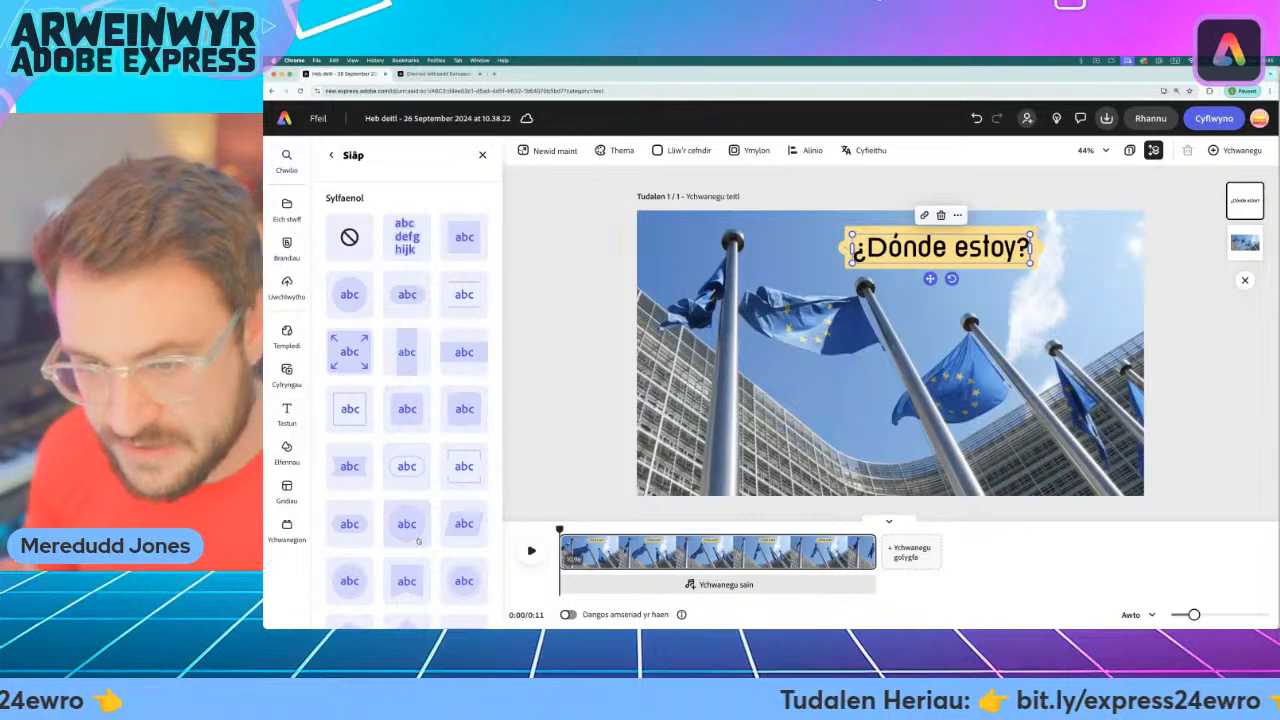
left_click(407, 294)
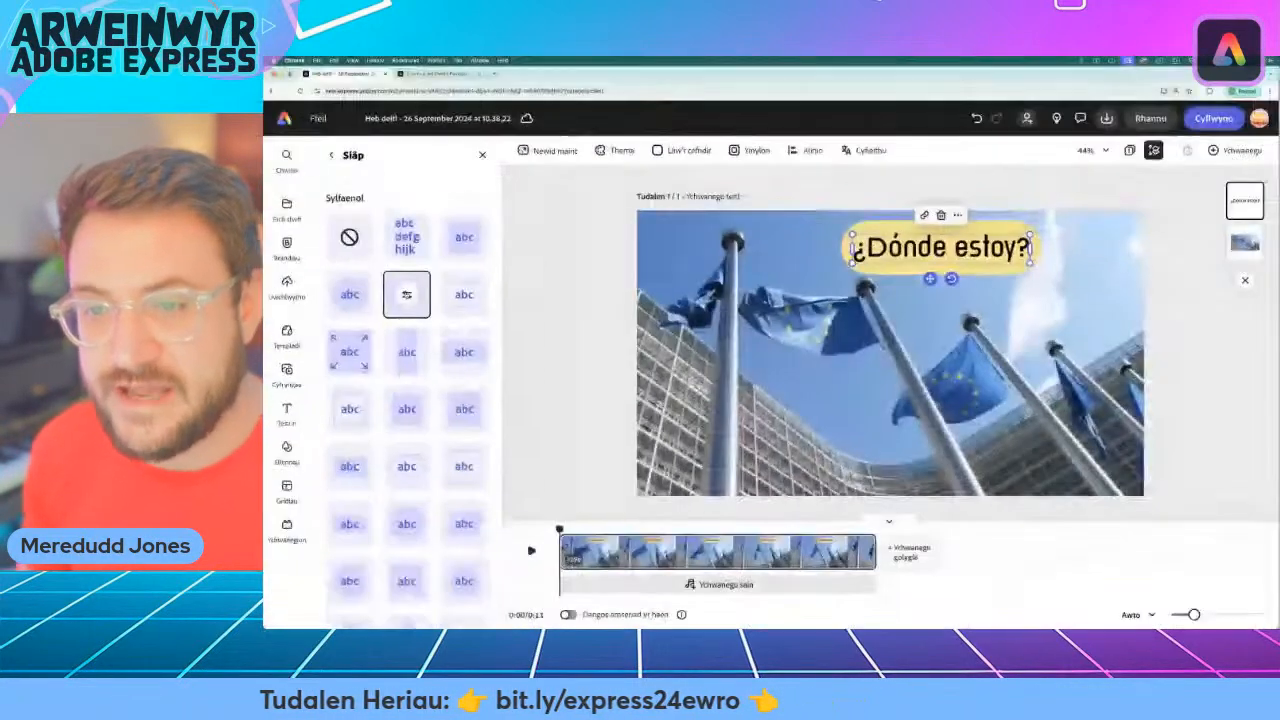
left_click(407, 294)
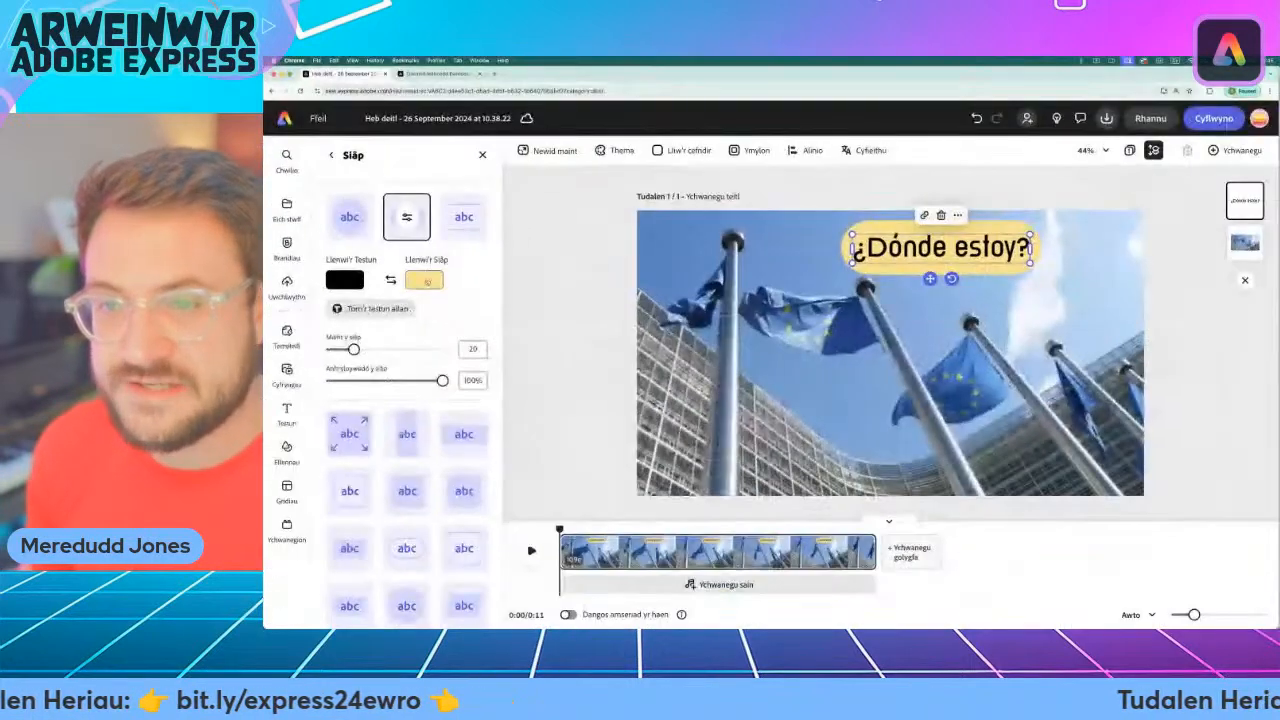
Try light blue and pale cream fills for the pill shape, and settle on the soft yellow swatch.
left_click(425, 281)
left_click(466, 372)
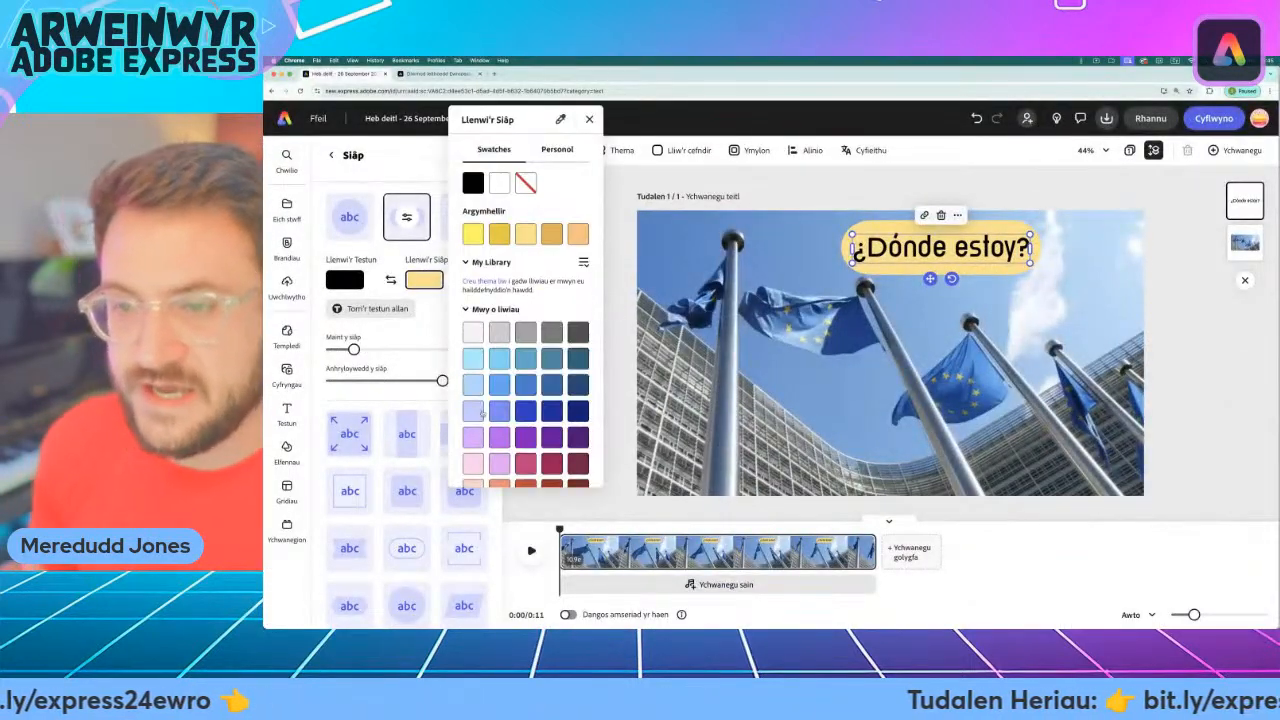
scroll(476, 391, "down", 2)
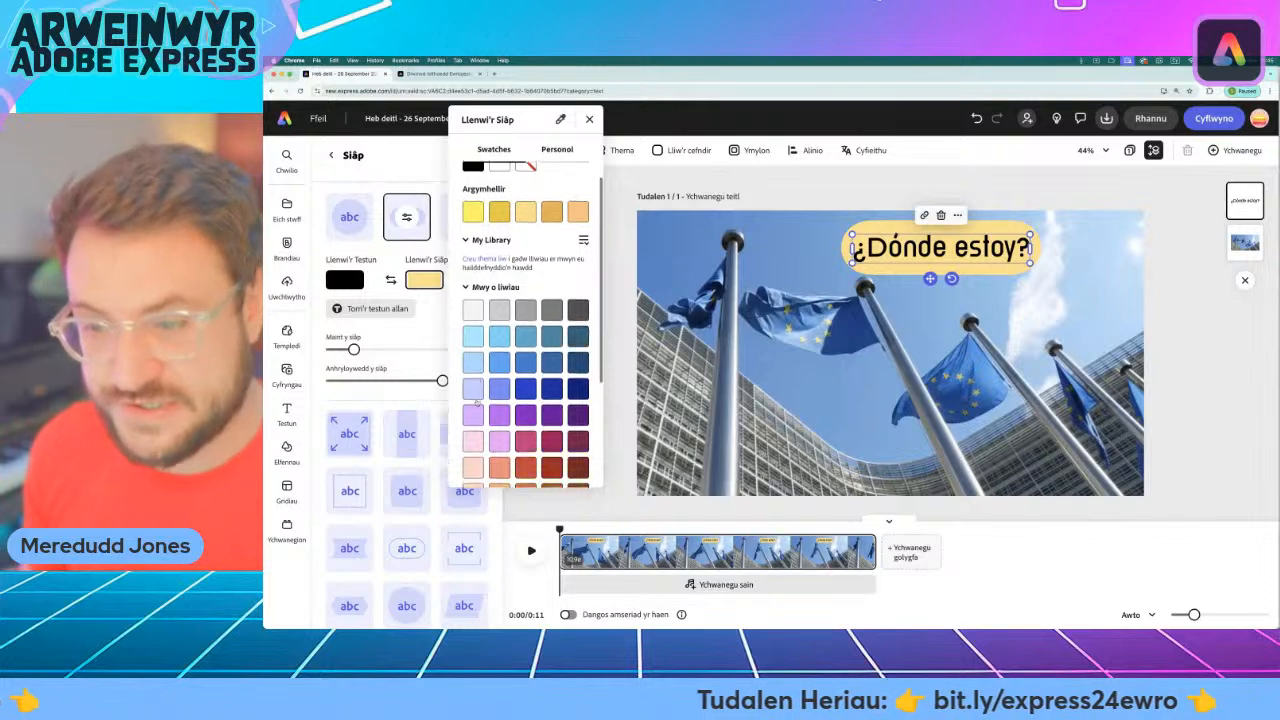
left_click(474, 368)
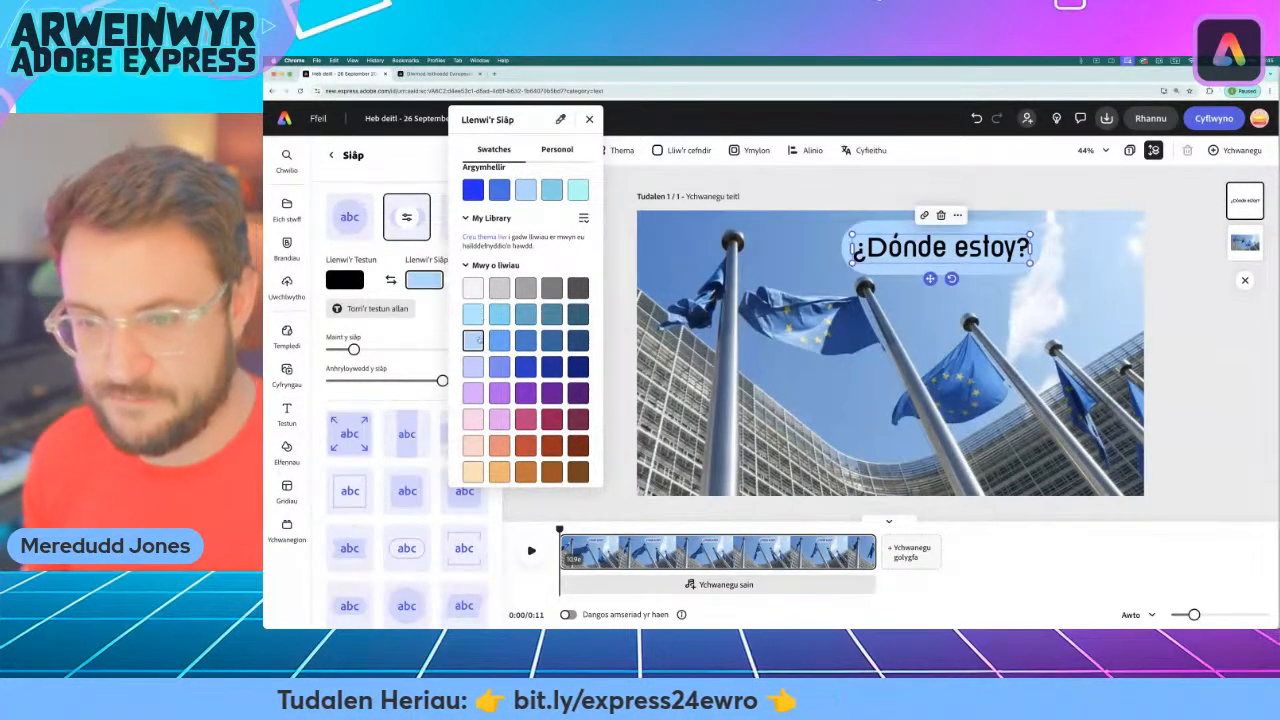
scroll(480, 482, "down", 3)
left_click(481, 385)
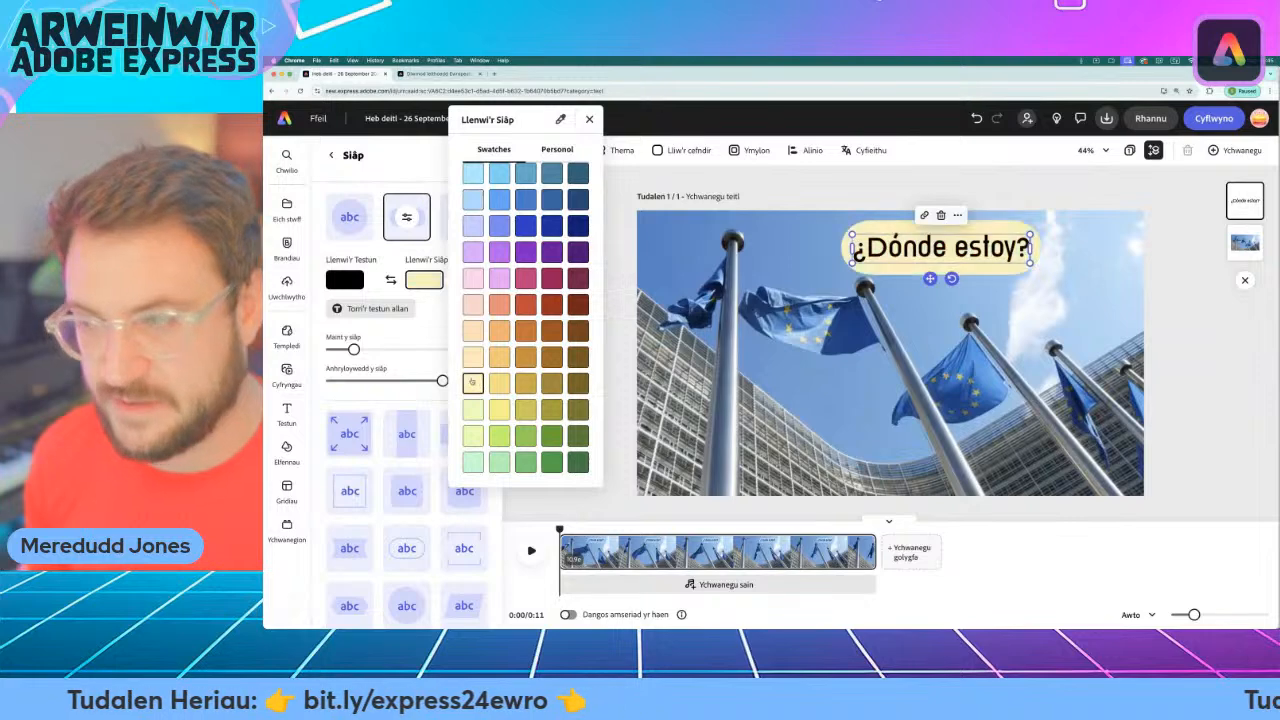
left_click(502, 385)
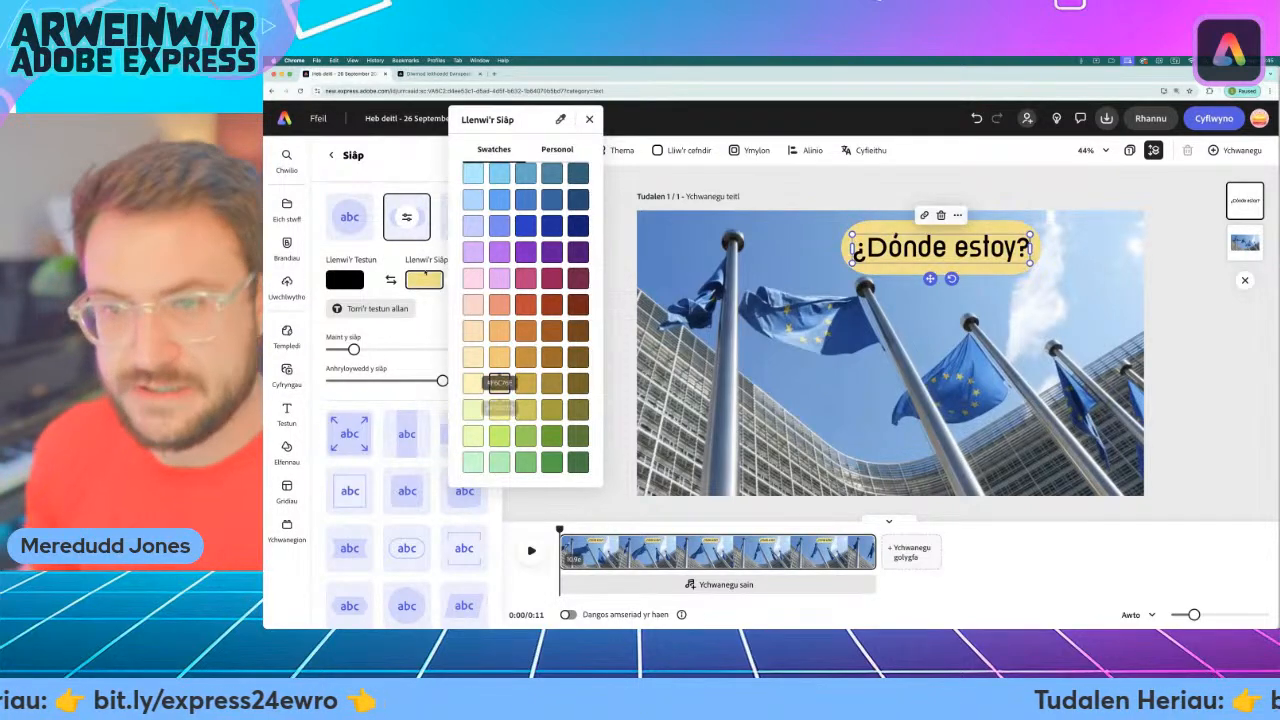
left_click(428, 320)
Set the pill's shape size to 35 and move the text block further right and slightly down in the sky.
mouse_move(354, 350)
left_mouse_down()
mouse_move(434, 349)
mouse_move(349, 349)
mouse_move(370, 349)
left_mouse_up()
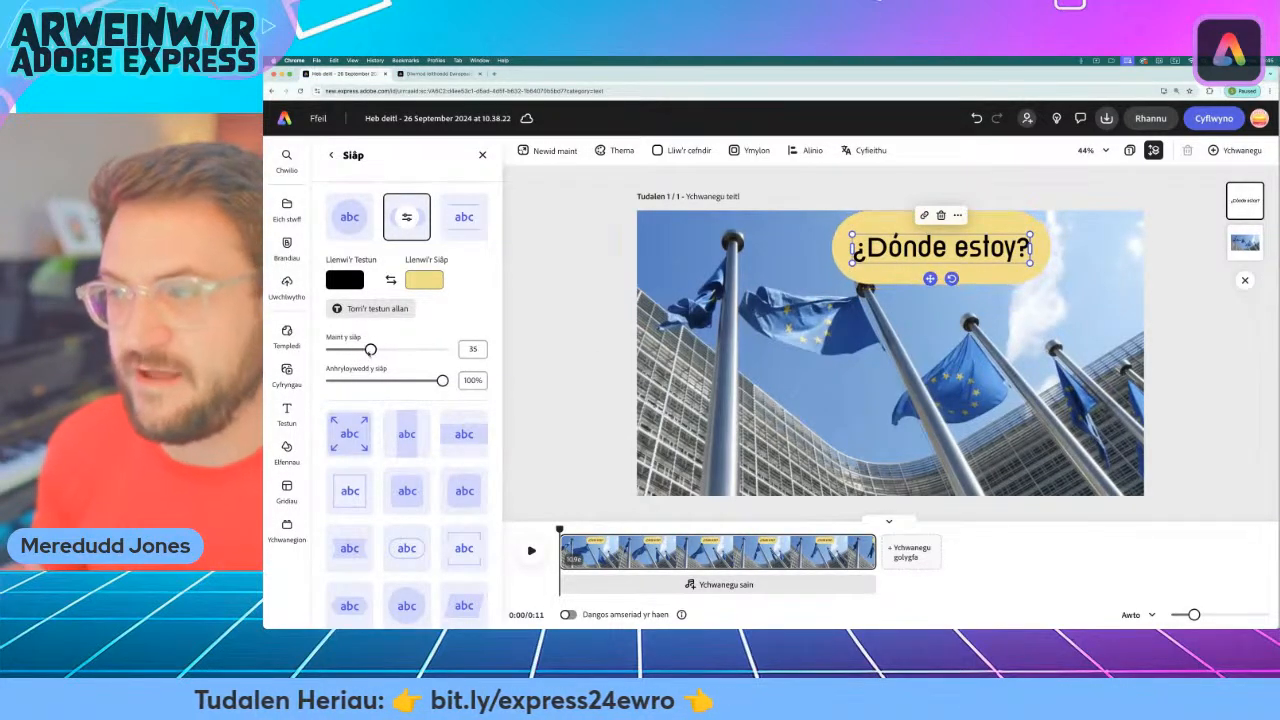
left_click_drag(929, 279, 1008, 291)
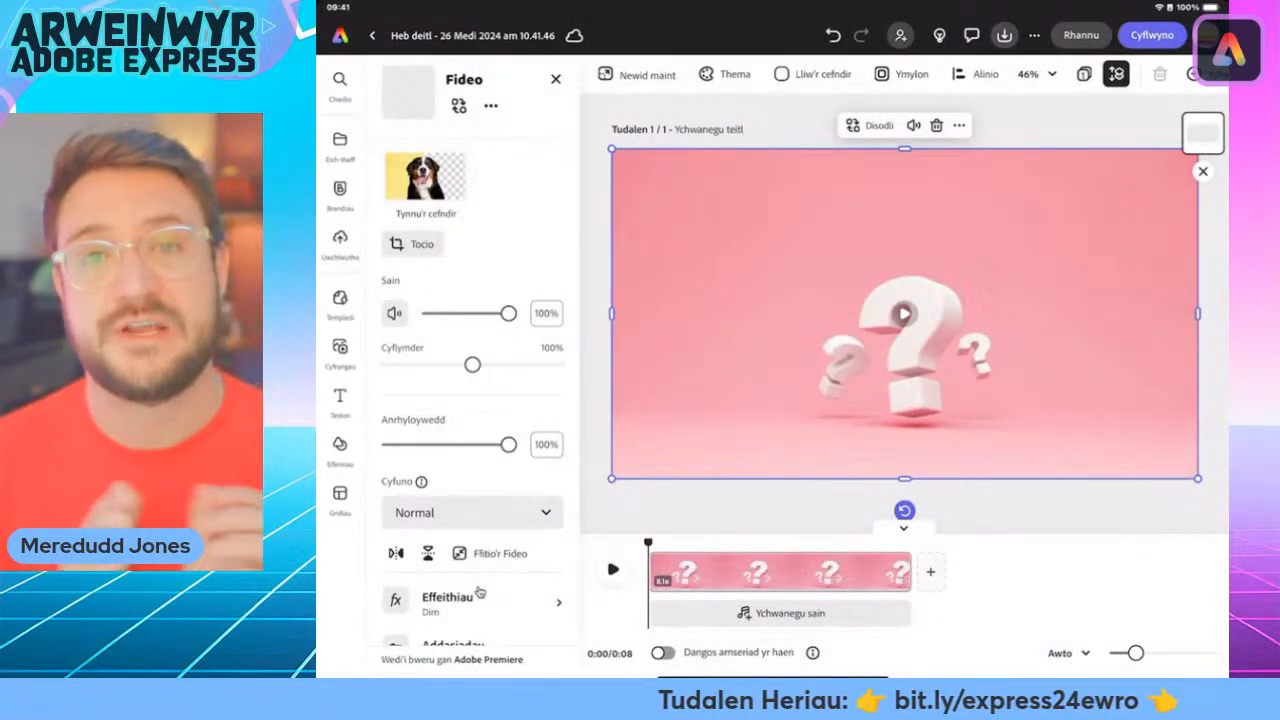
Add a new text box to the question-mark clip and bring up the challenge page's Spanish phrase list in Chrome.
key("t")
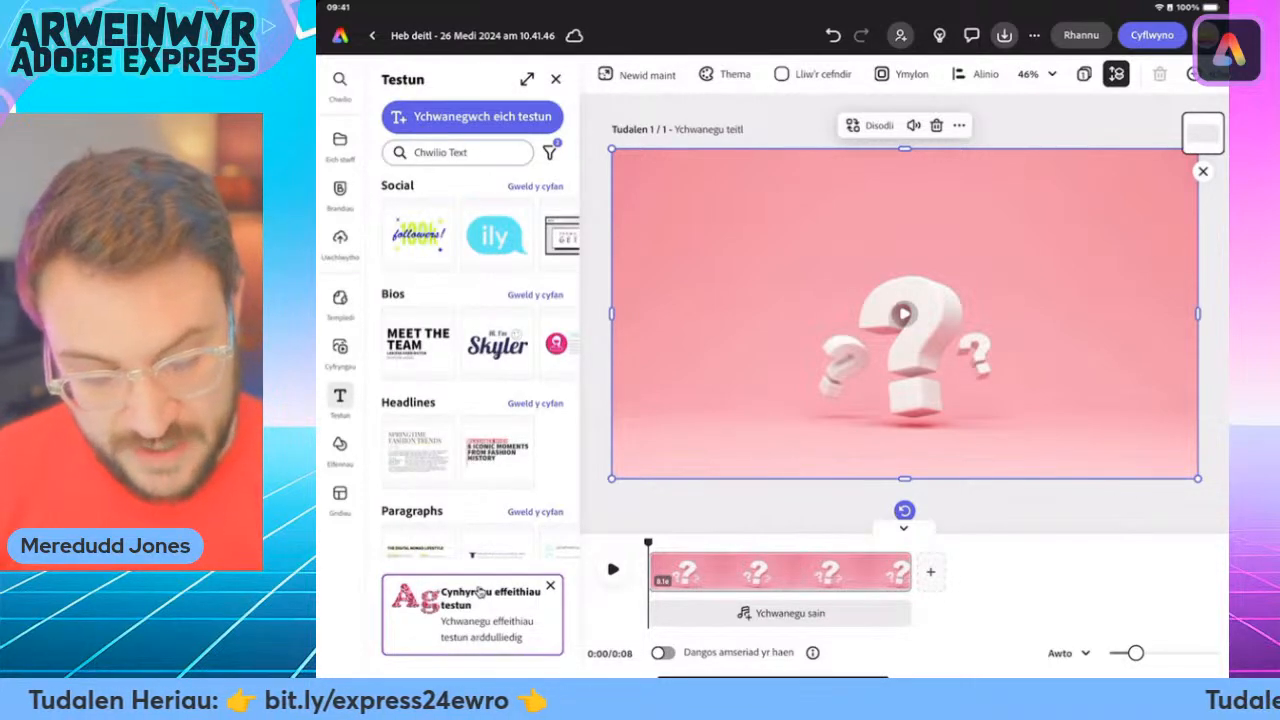
left_click(472, 116)
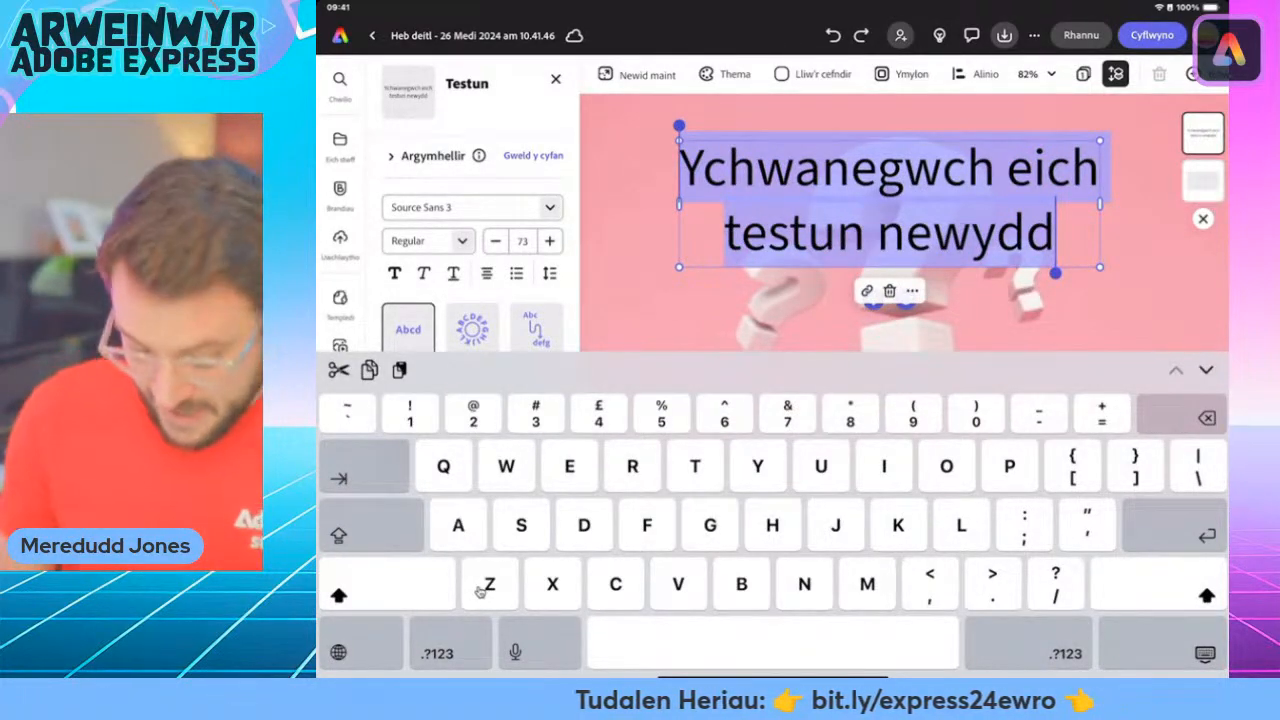
left_click_drag(774, 677, 774, 400)
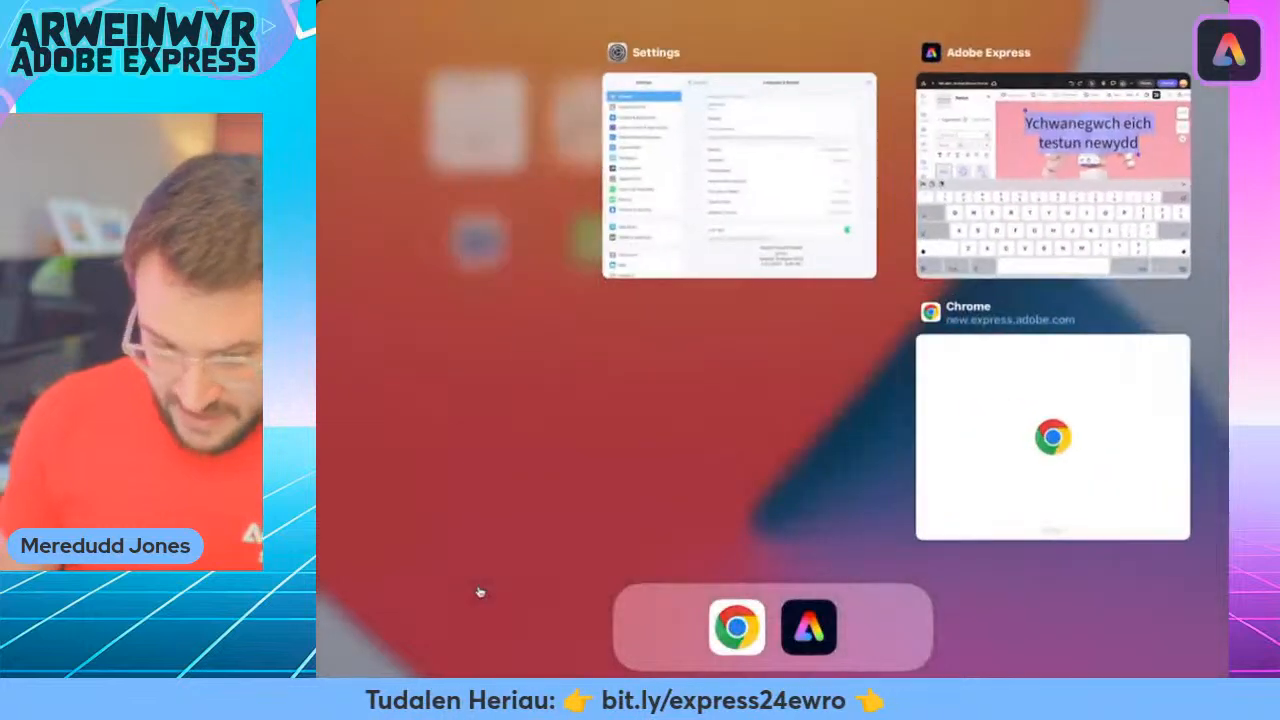
left_click(1052, 437)
scroll(479, 592, "down", 10)
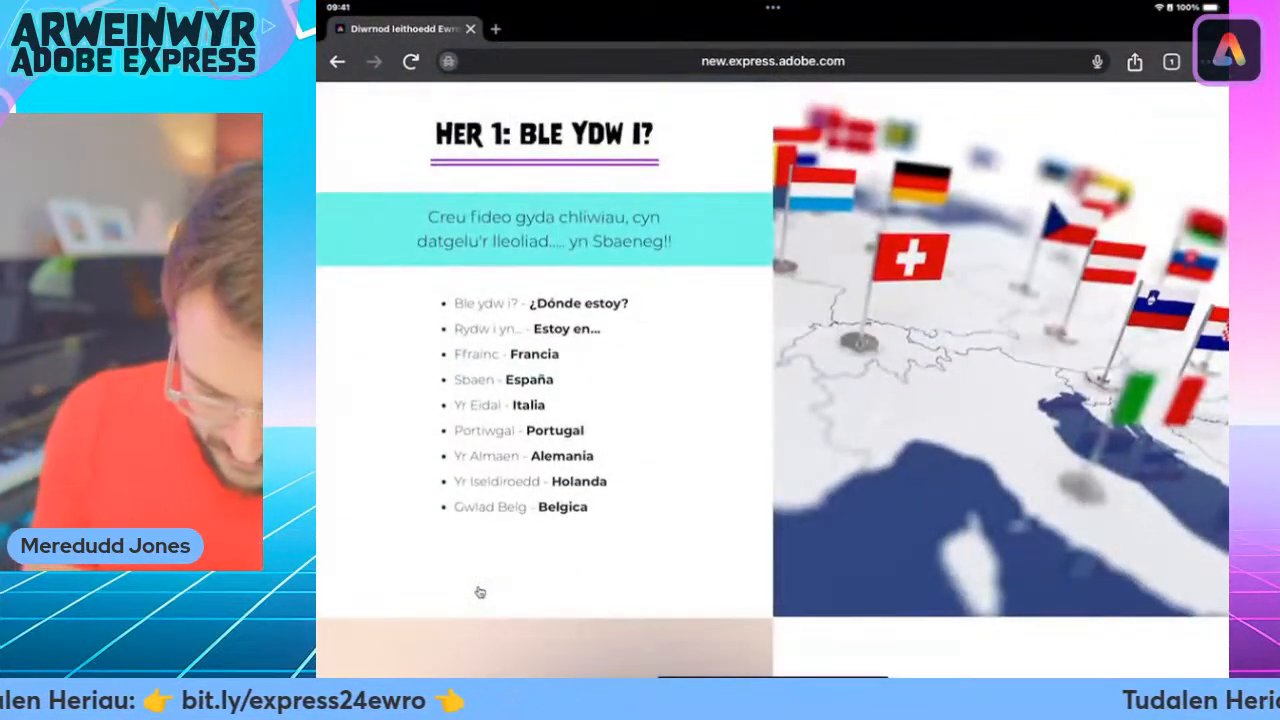
scroll(479, 592, "up", 5)
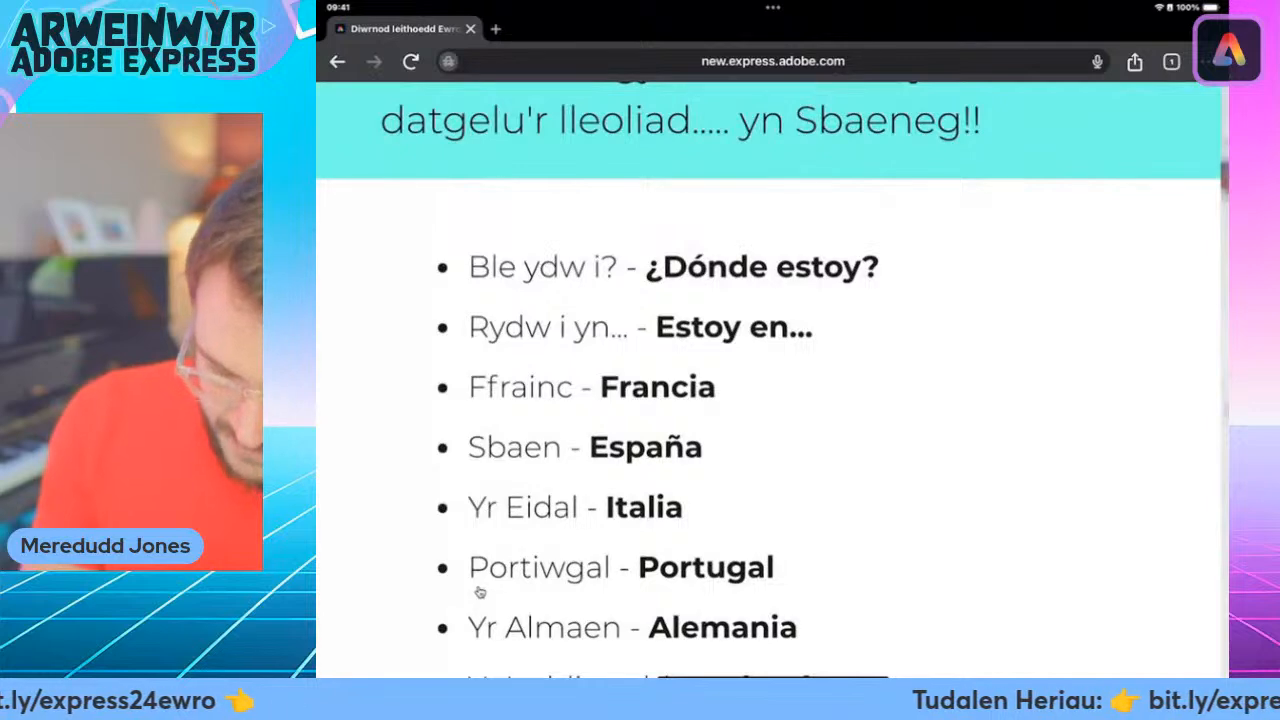
double_click(694, 267)
left_click_drag(767, 287, 963, 274)
scroll(480, 592, "right", 1)
scroll(480, 592, "left", 1)
scroll(480, 592, "right", 1)
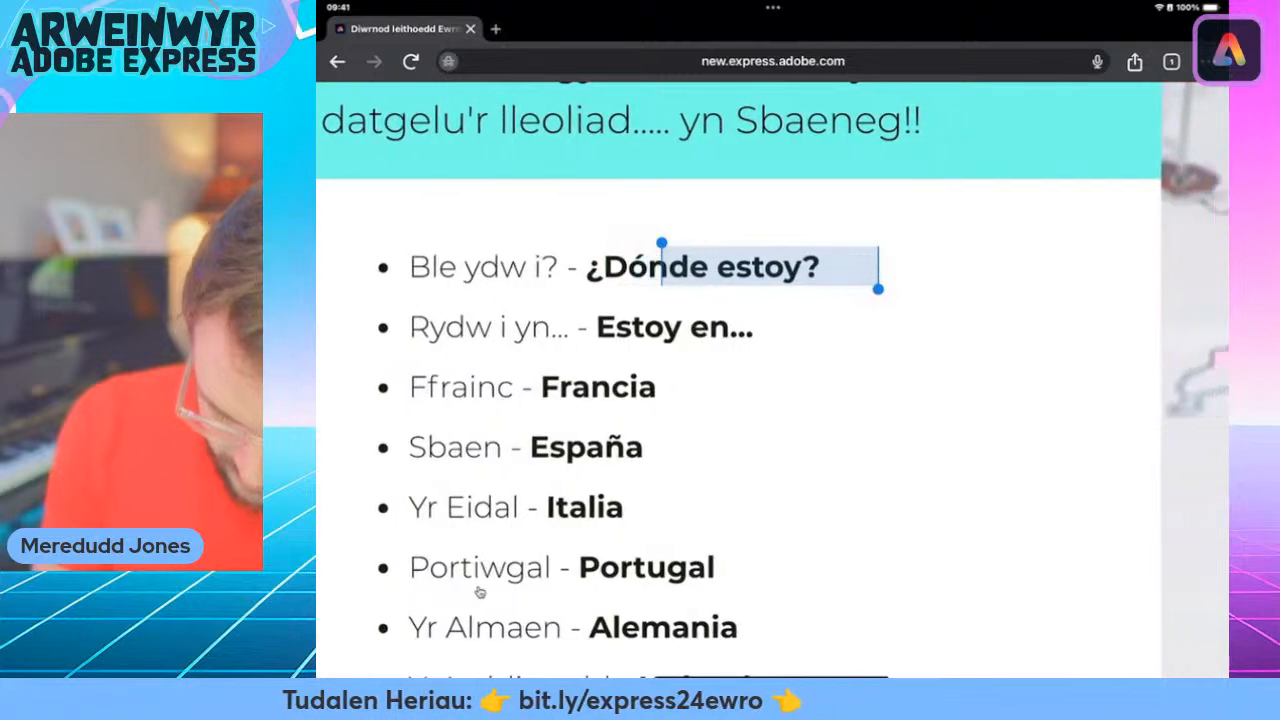
scroll(480, 592, "left", 1)
scroll(480, 592, "right", 1)
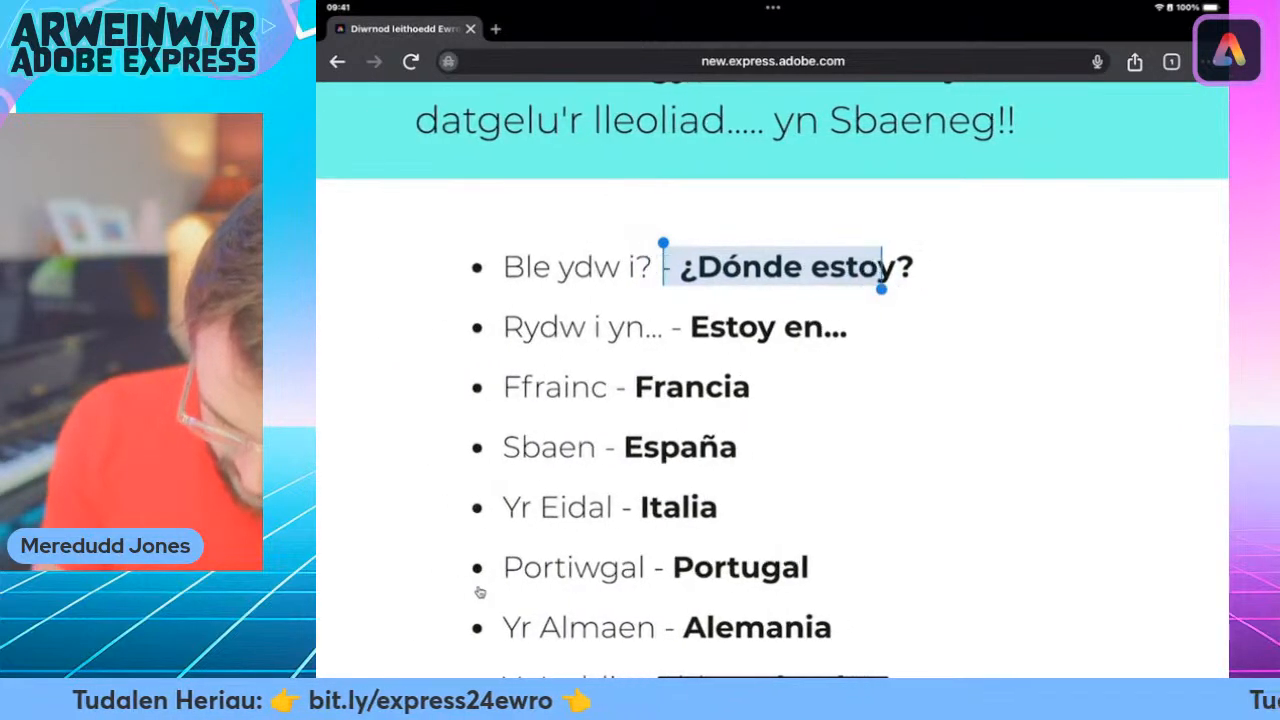
scroll(480, 592, "right", 1)
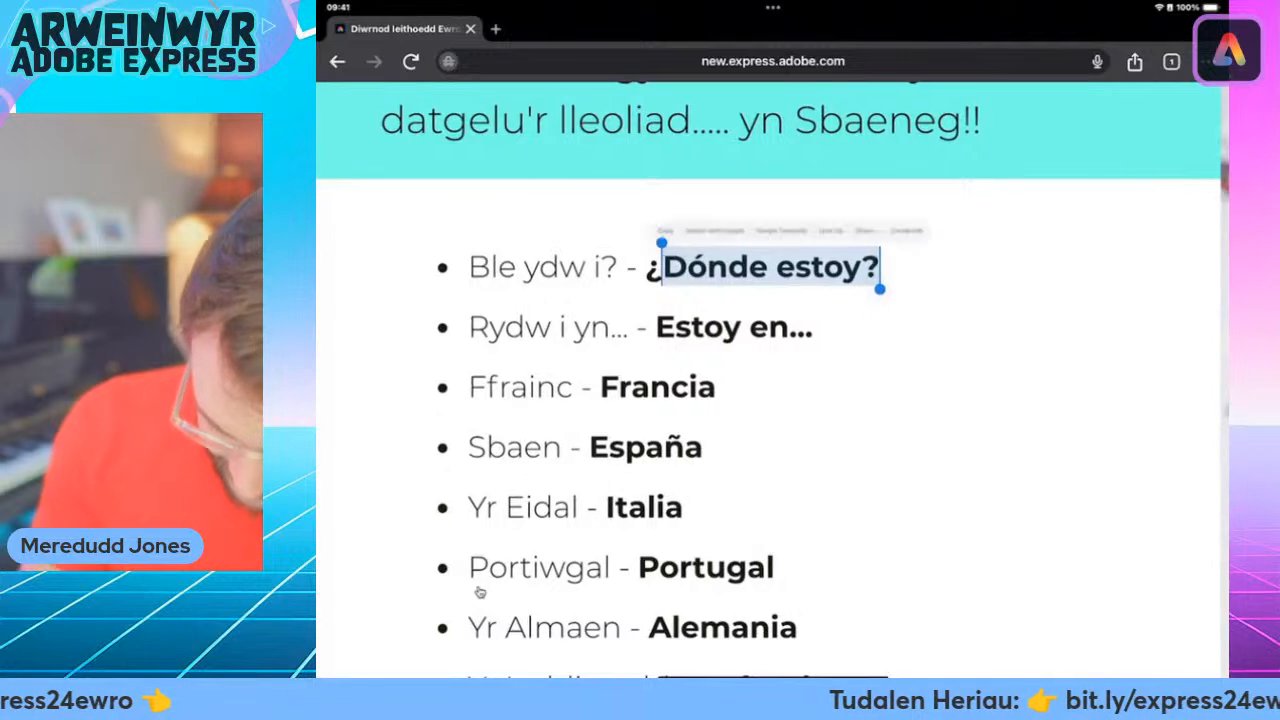
left_click(480, 592)
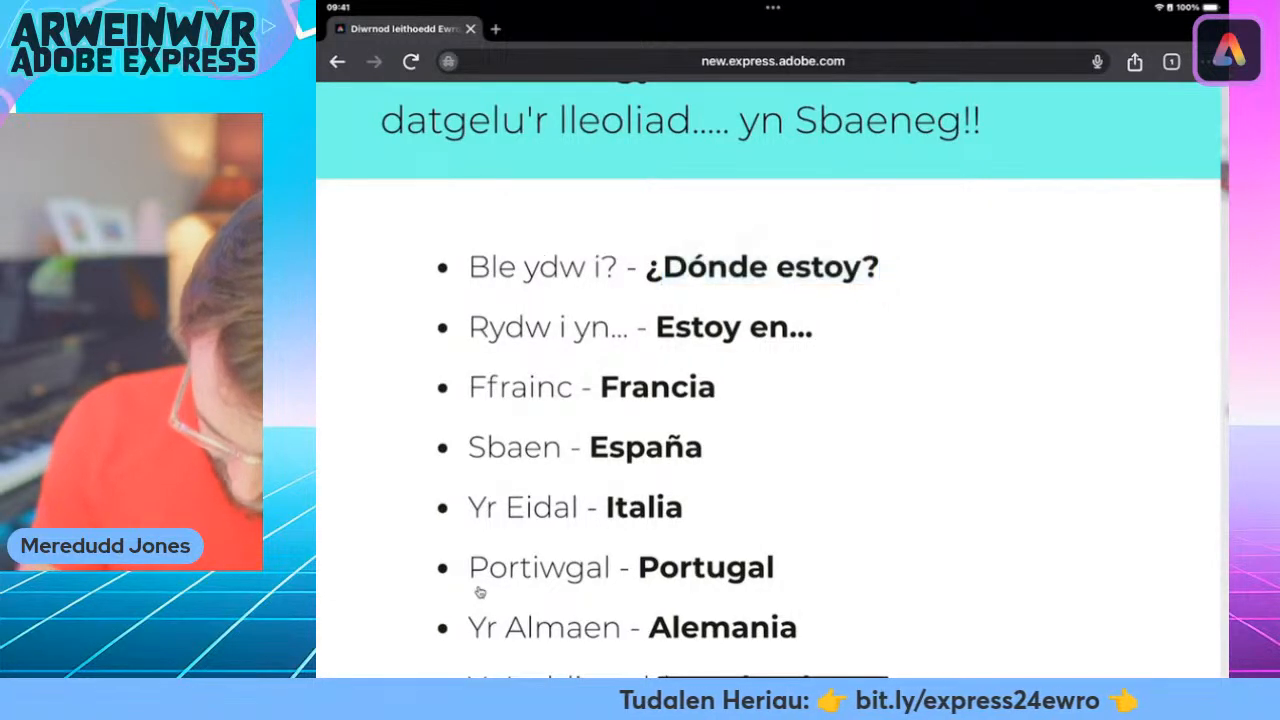
Select the end of the first phrase line, from "i? -" through "¿Dónde estoy?", and copy it.
left_click_drag(598, 267, 1100, 267)
left_click_drag(1104, 221, 1024, 289)
scroll(480, 592, "down", 1)
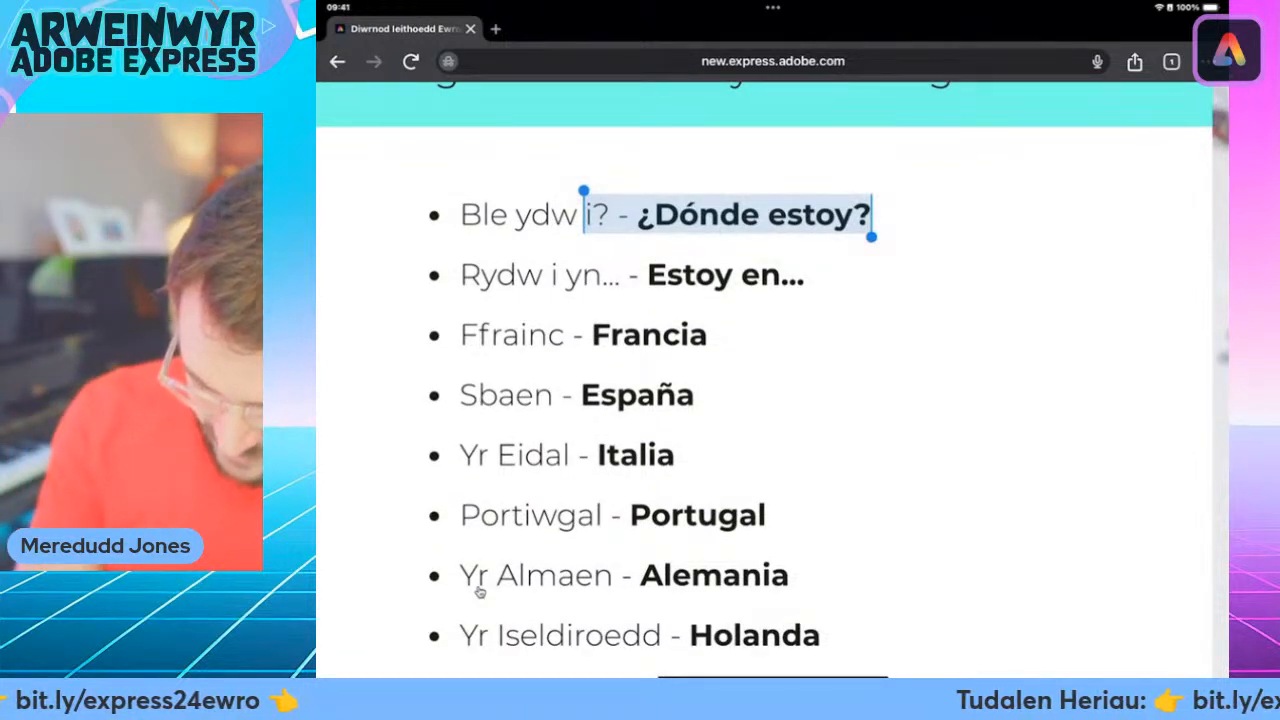
left_click(728, 214)
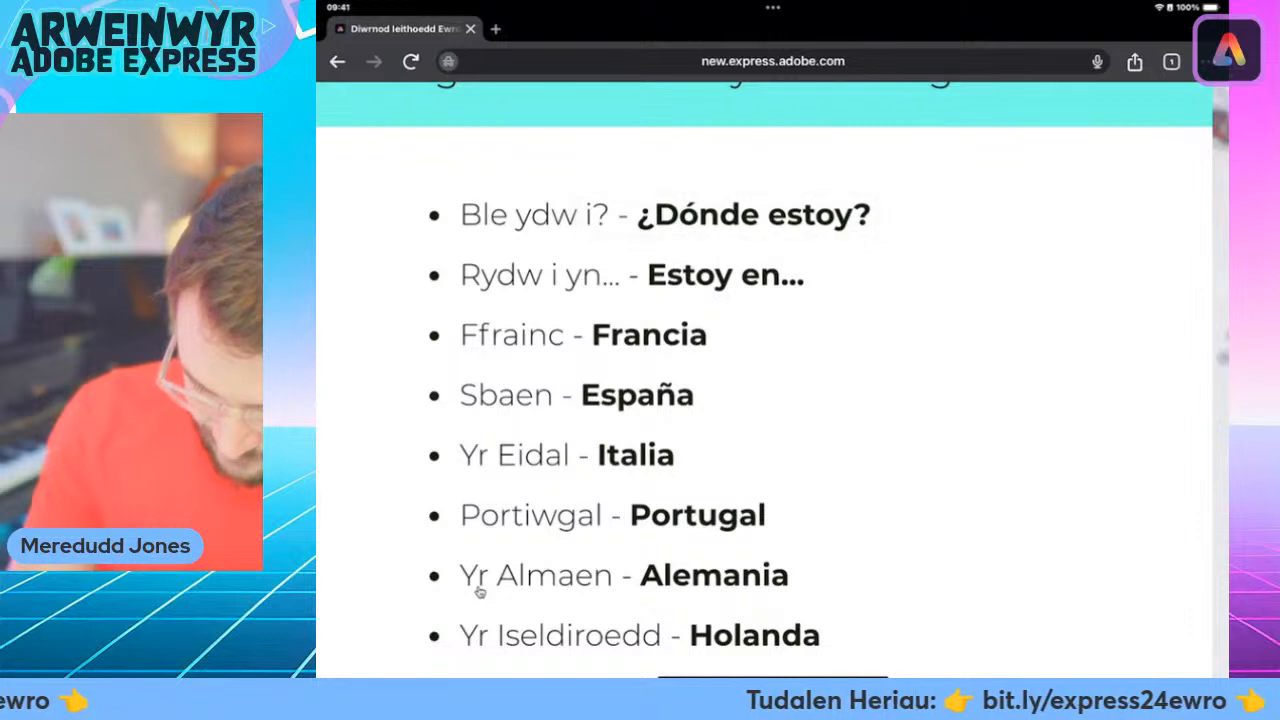
left_click(506, 170)
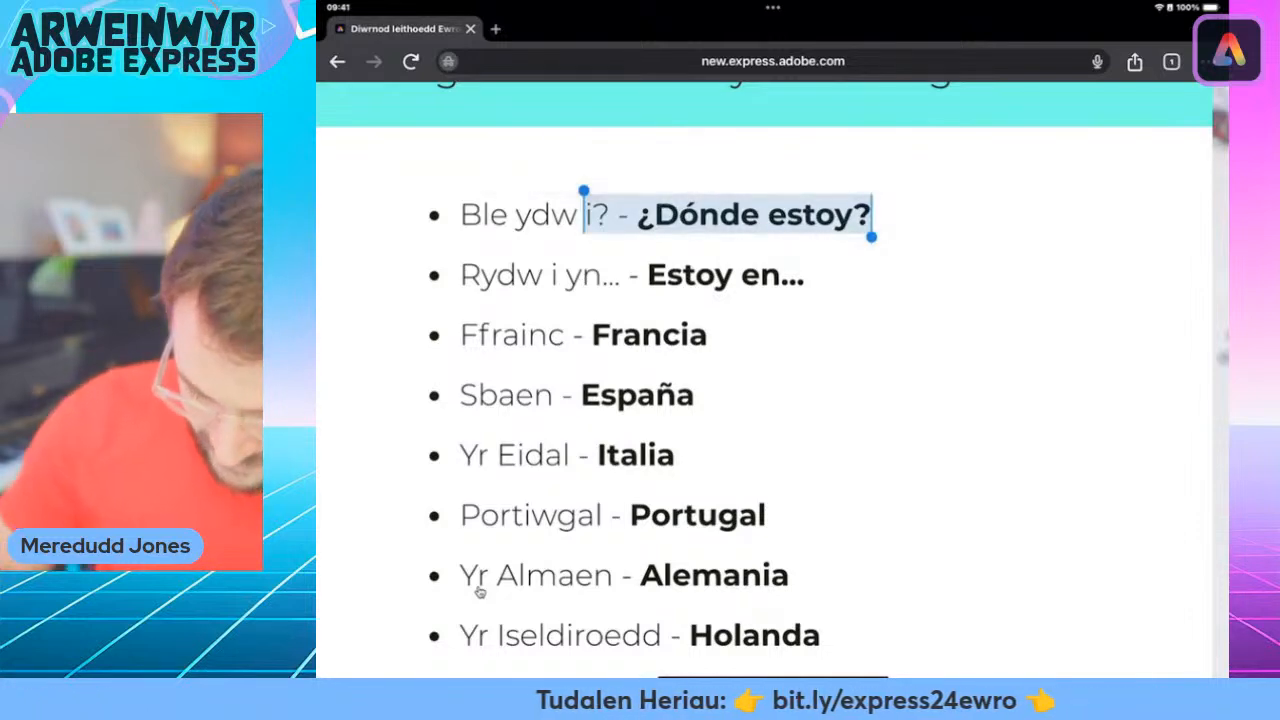
Return to Adobe Express and delete all of the placeholder wording in the new text box.
left_click_drag(772, 675, 772, 450)
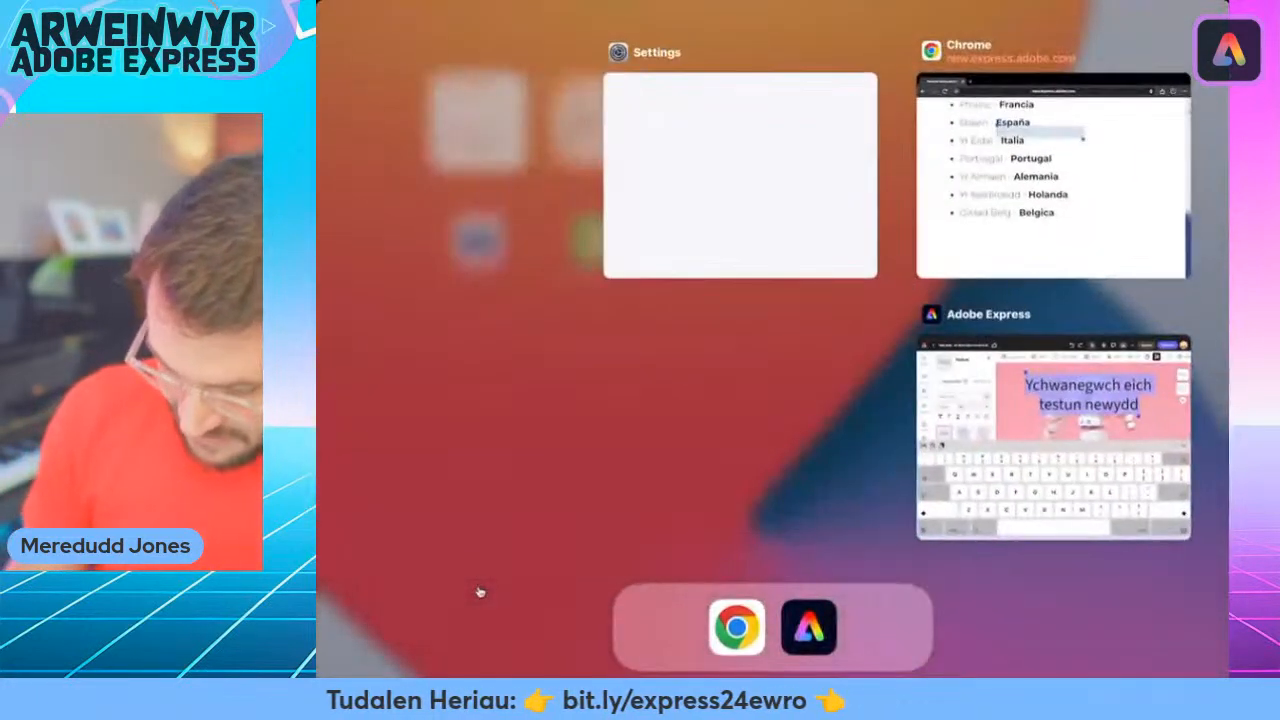
left_click(1051, 434)
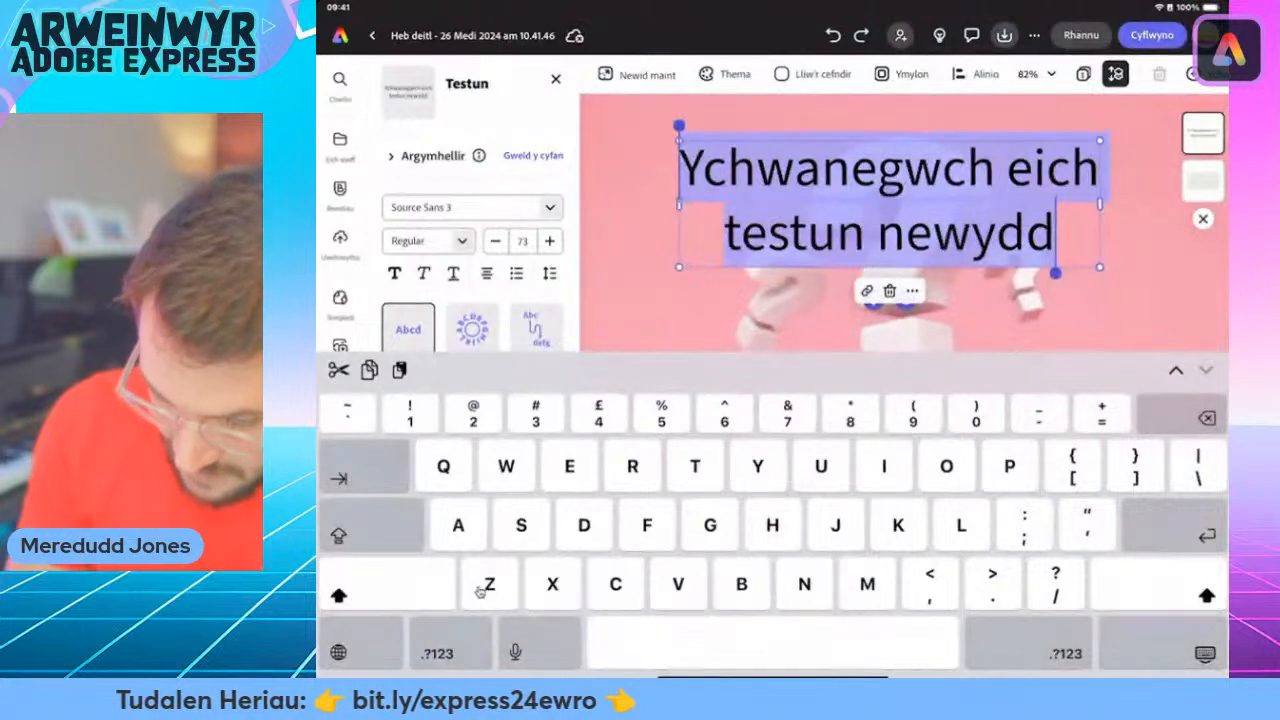
double_click(910, 170)
left_click(910, 170)
double_click(910, 170)
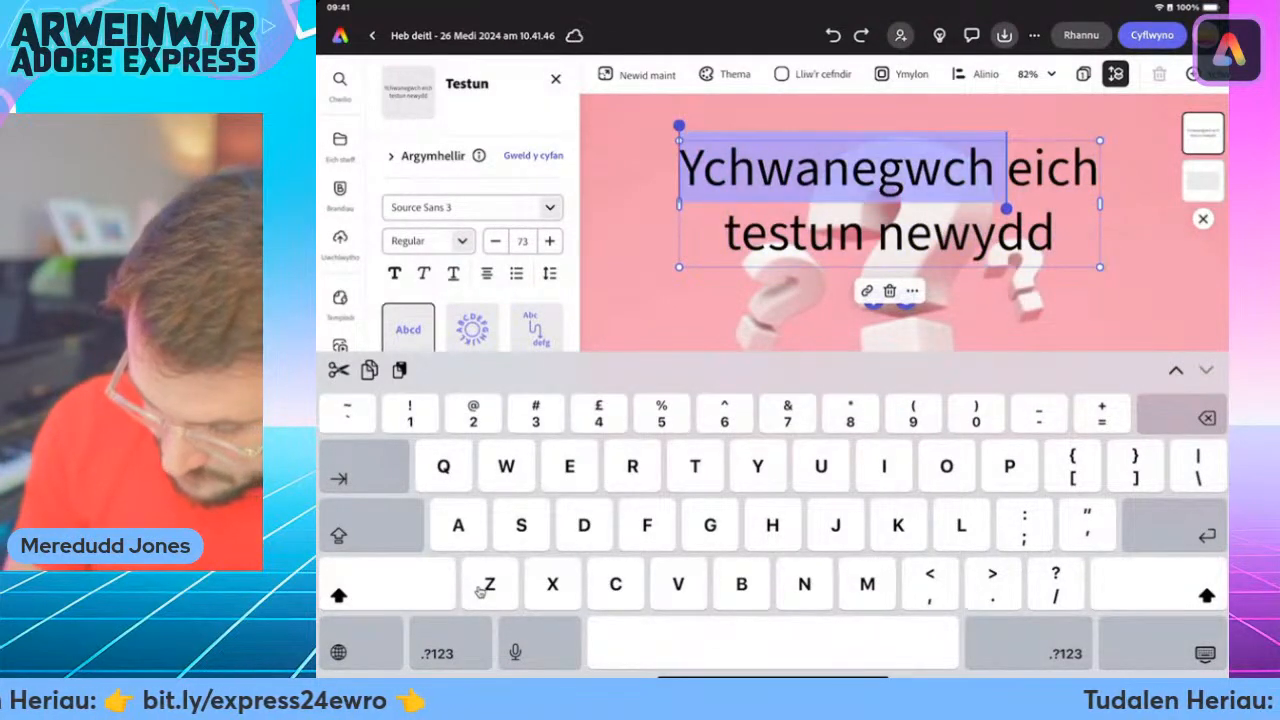
key("BackSpace")
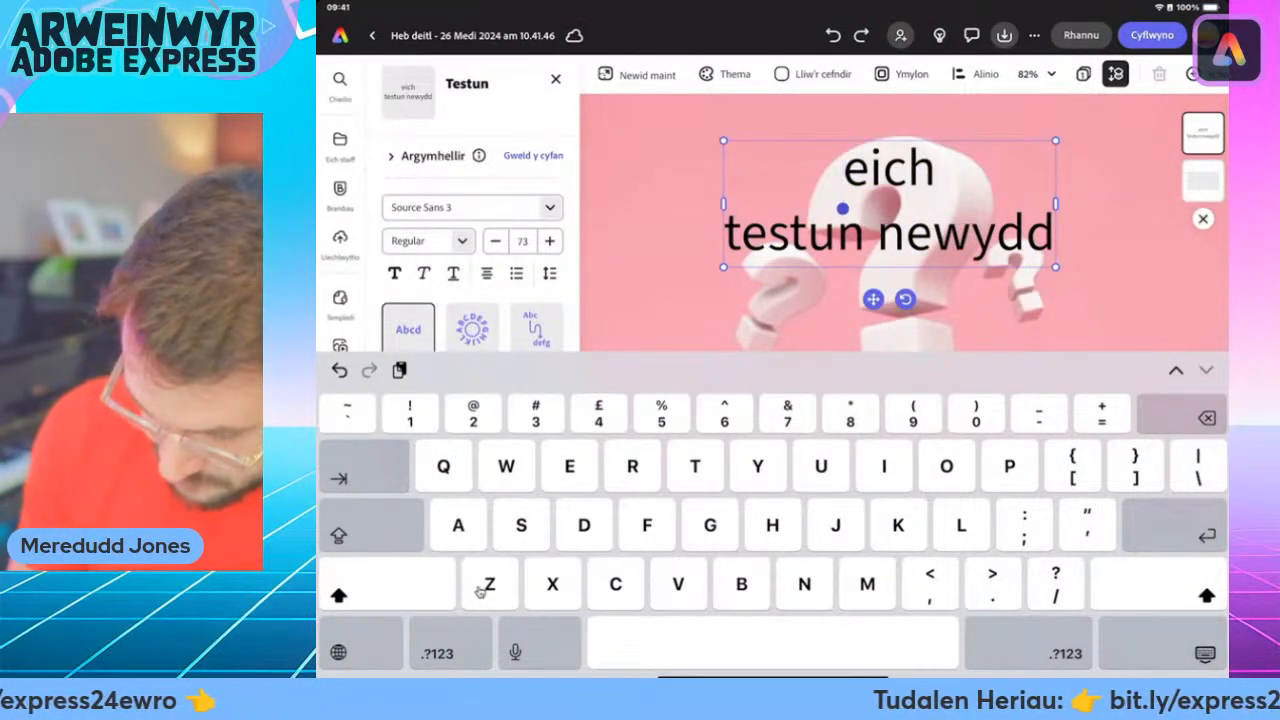
double_click(888, 170)
key("BackSpace")
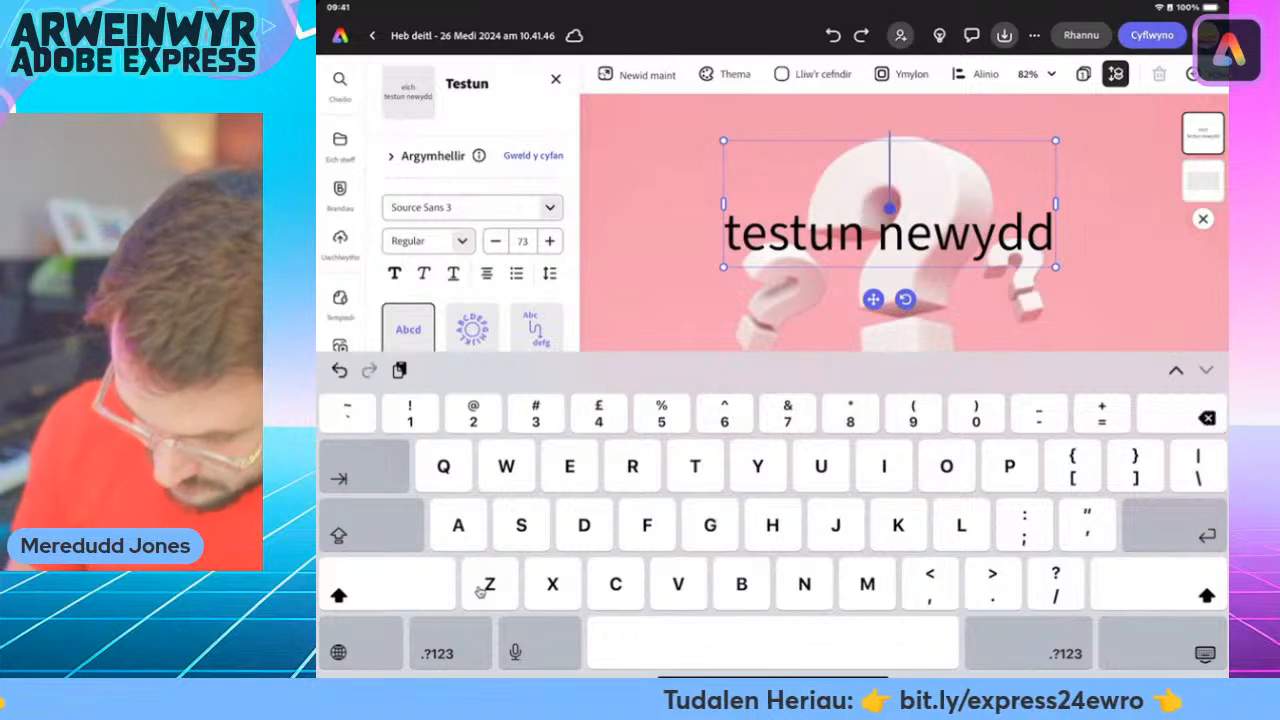
double_click(965, 232)
key("BackSpace")
key("BackSpace")
key("BackSpace")
key("BackSpace")
key("BackSpace")
key("BackSpace")
key("BackSpace")
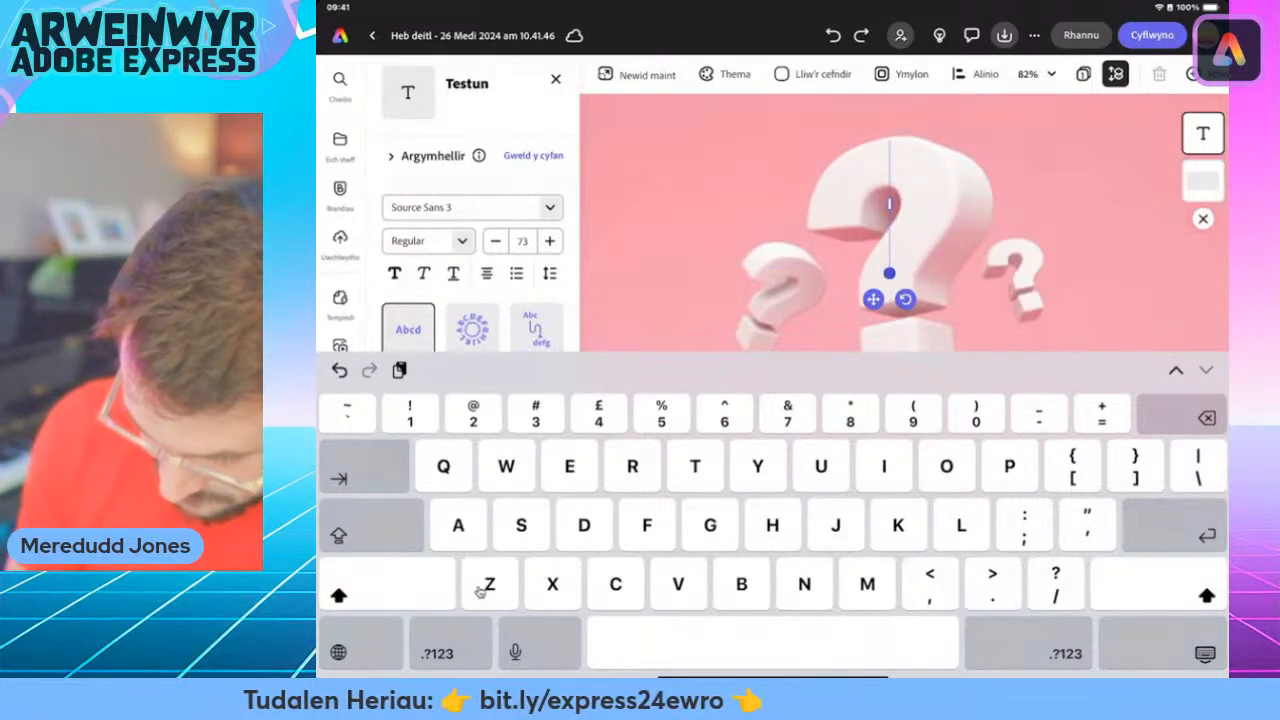
Enter "H" as filler in the emptied text box and paste the copied Spanish phrase into it, allowing the paste from Chrome.
type("H")
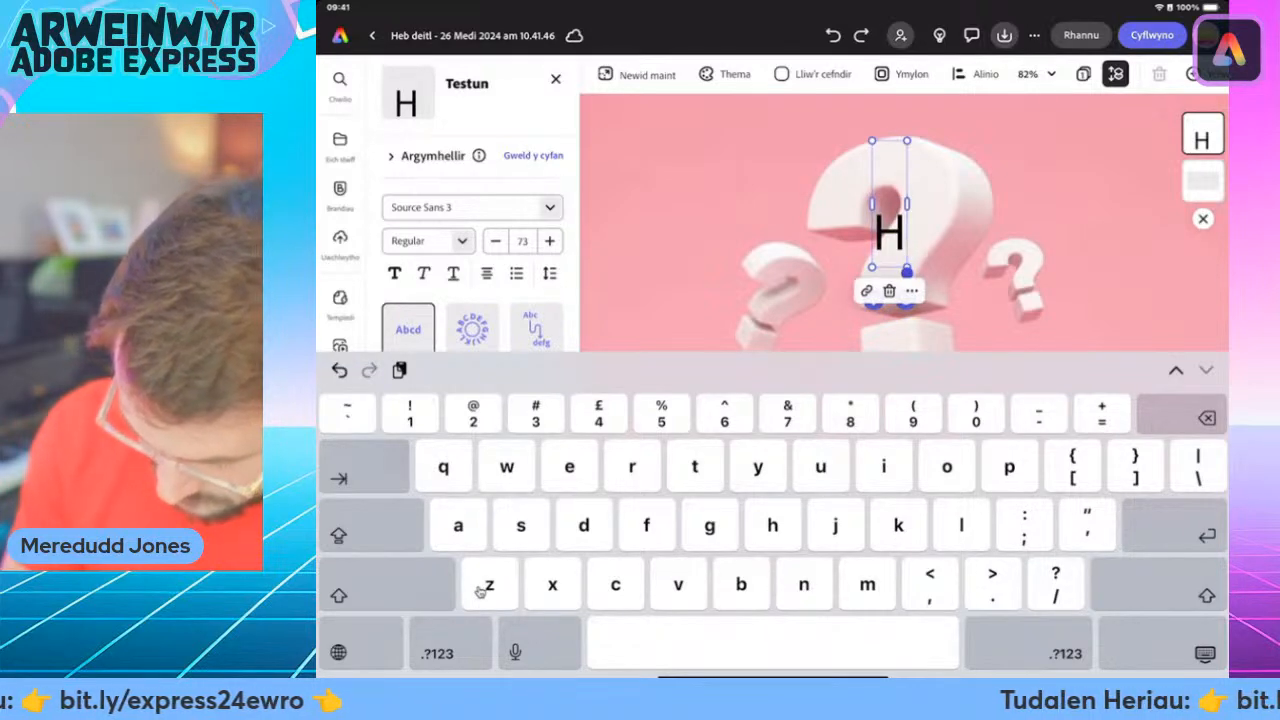
left_click(911, 291)
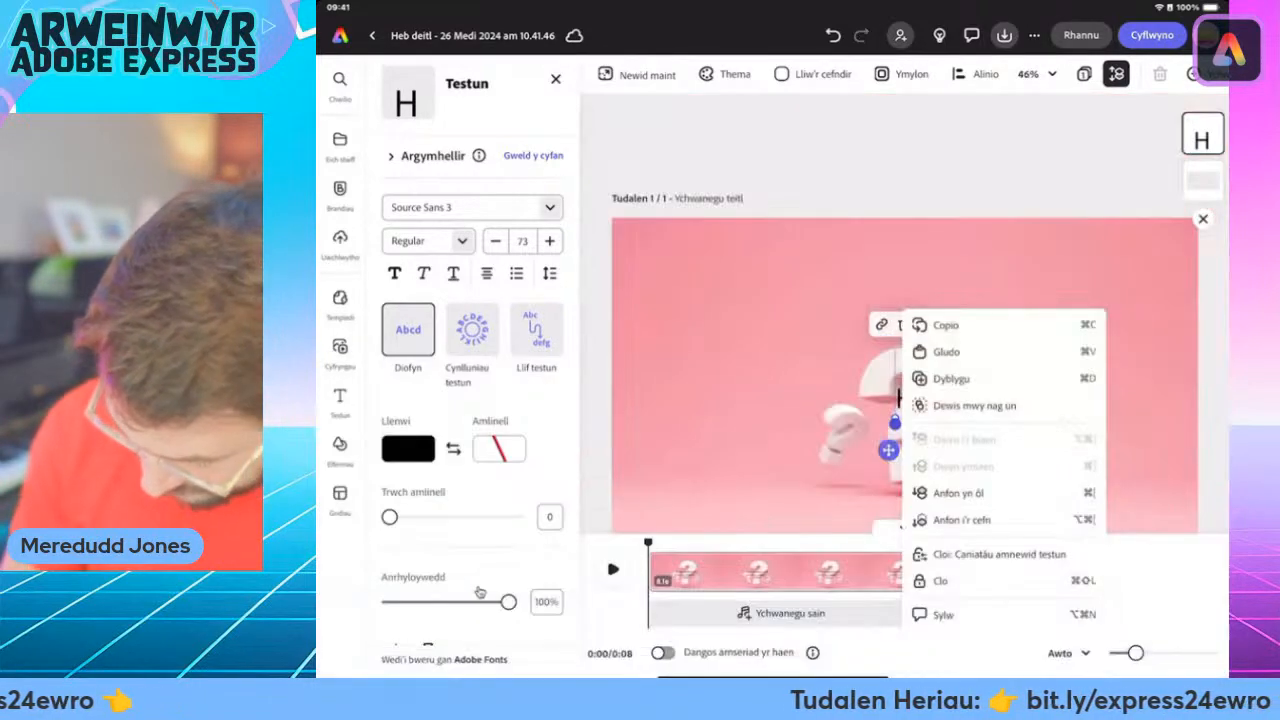
left_click(946, 351)
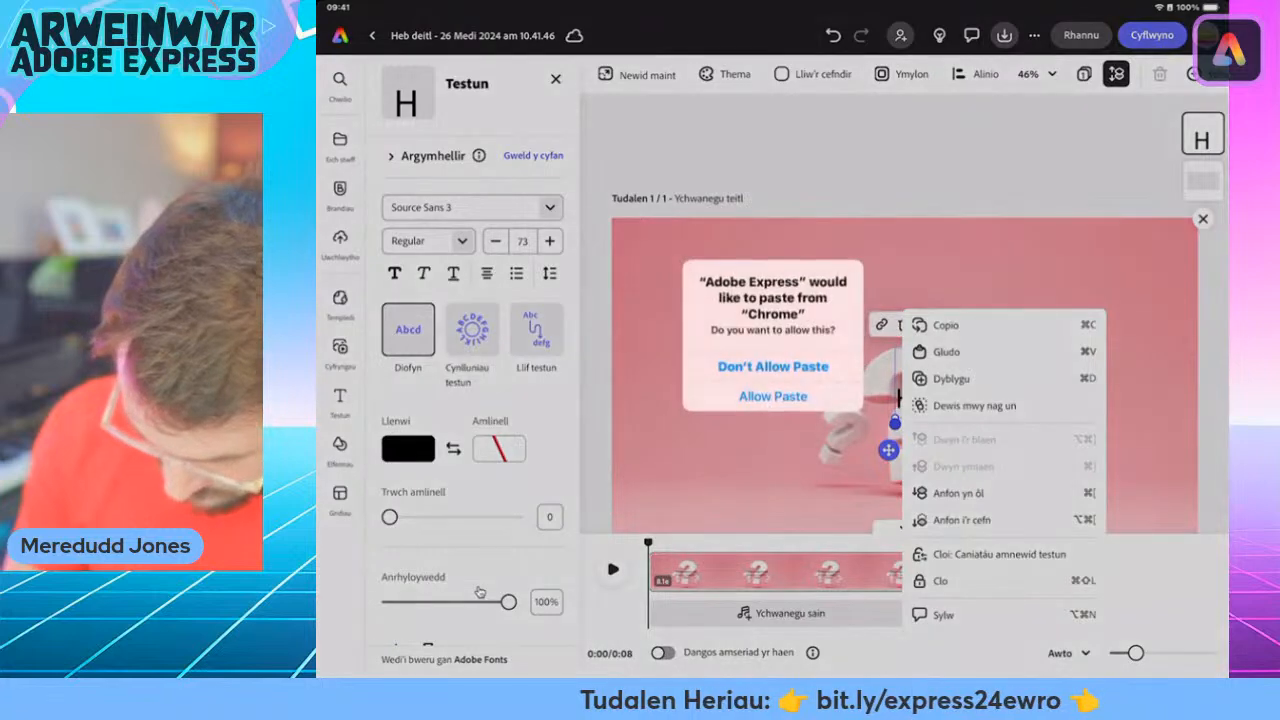
left_click(773, 396)
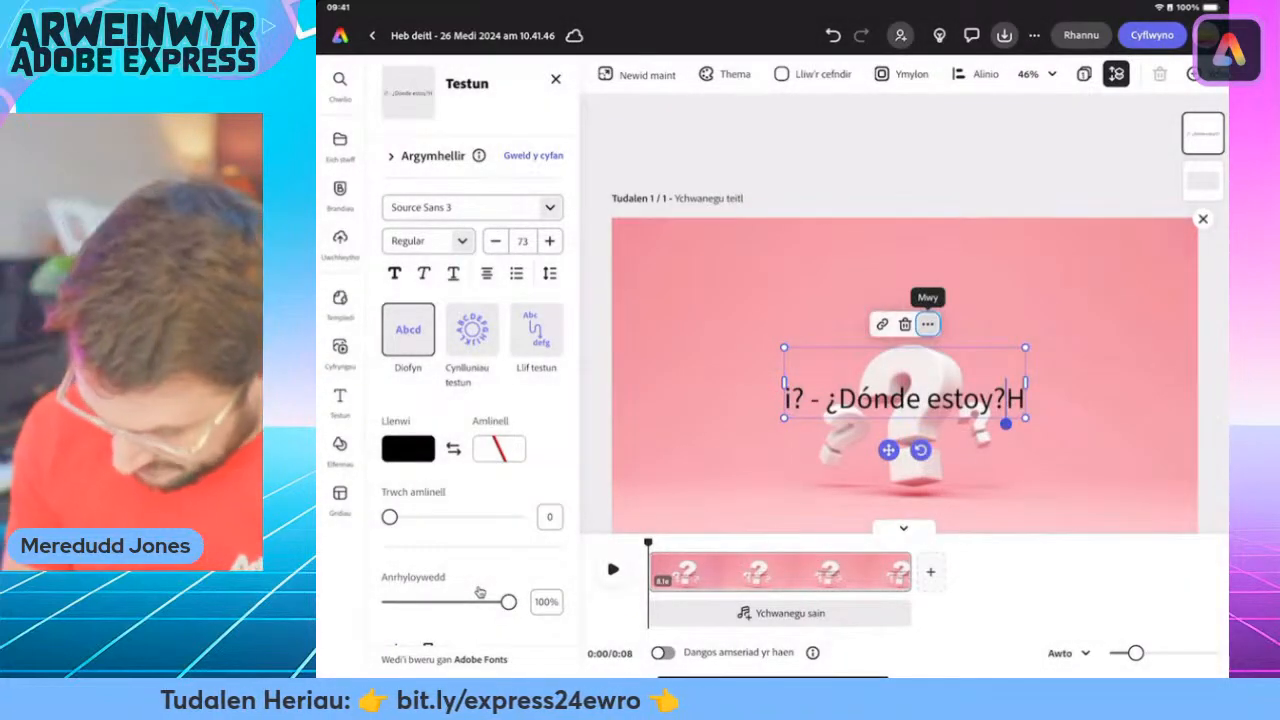
Remove the leading "i? - " and the trailing "H" so the text box reads "¿Dónde estoy?".
left_click(826, 398)
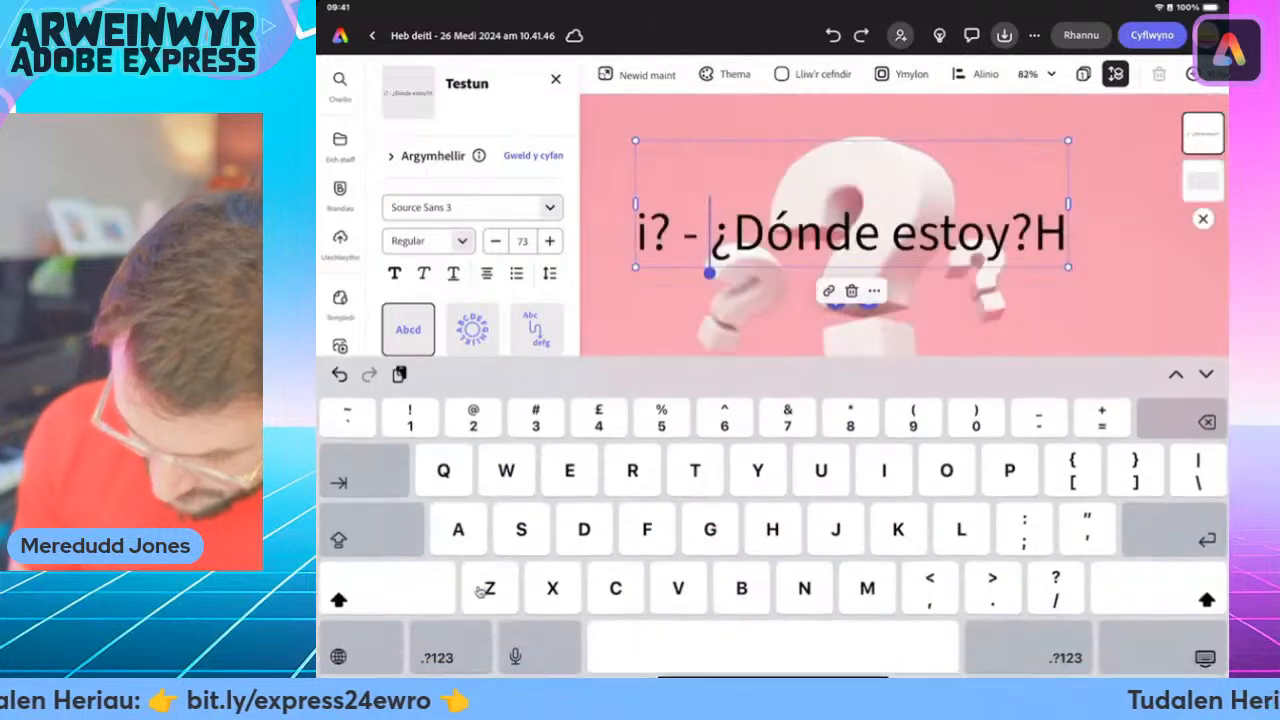
key("BackSpace")
key("BackSpace")
key("BackSpace")
key("BackSpace")
key("BackSpace")
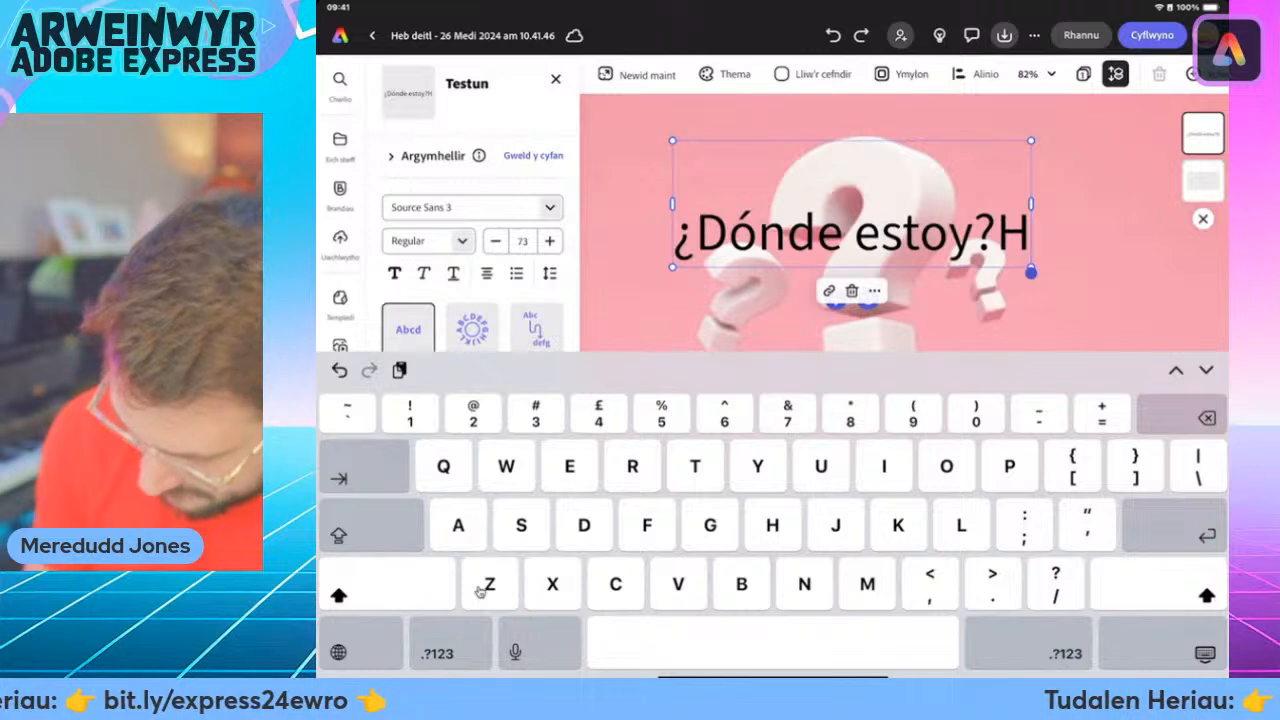
key("BackSpace")
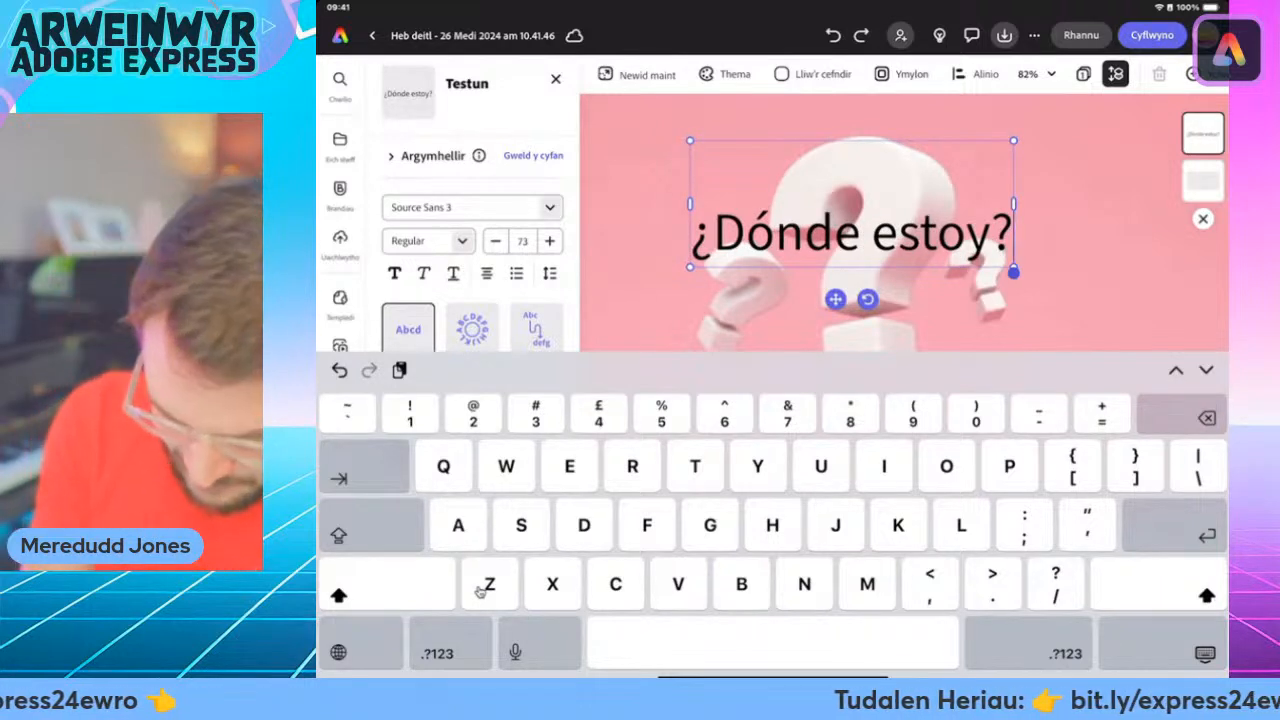
Try deleting "¿Dónde" from the phrase, undo the deletion and close the on-screen text entry.
double_click(780, 234)
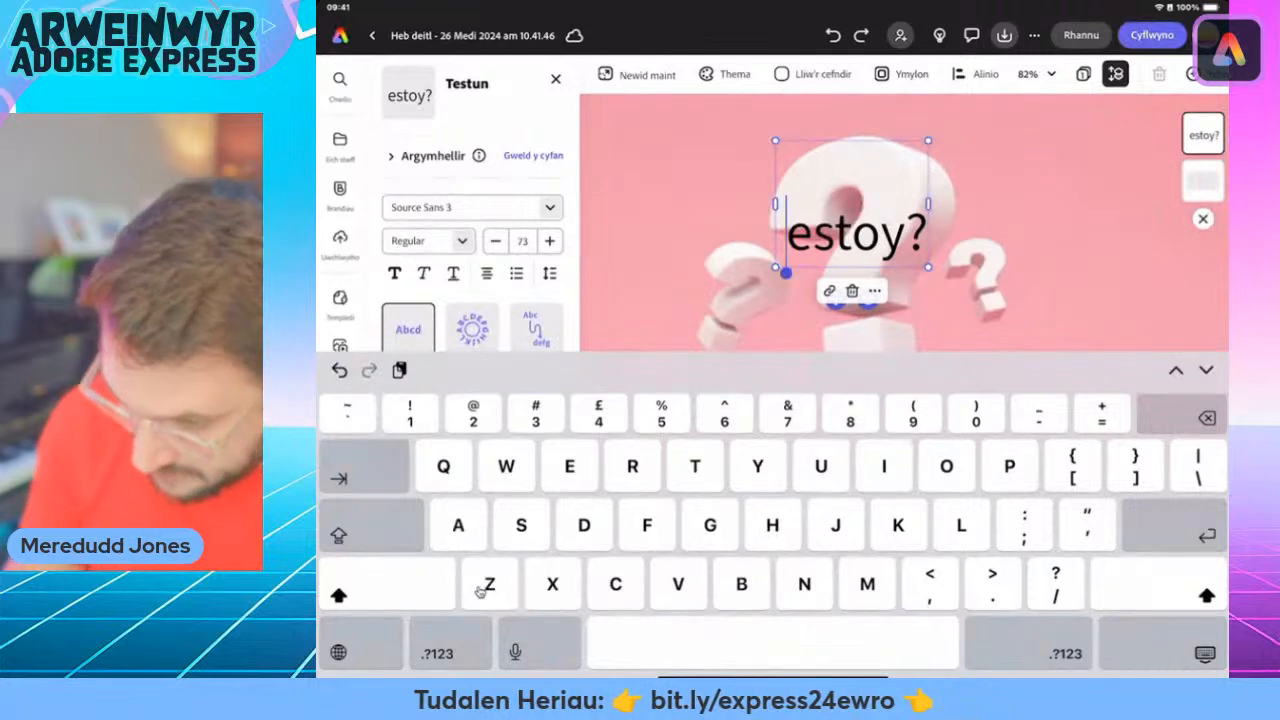
key("ctrl+z")
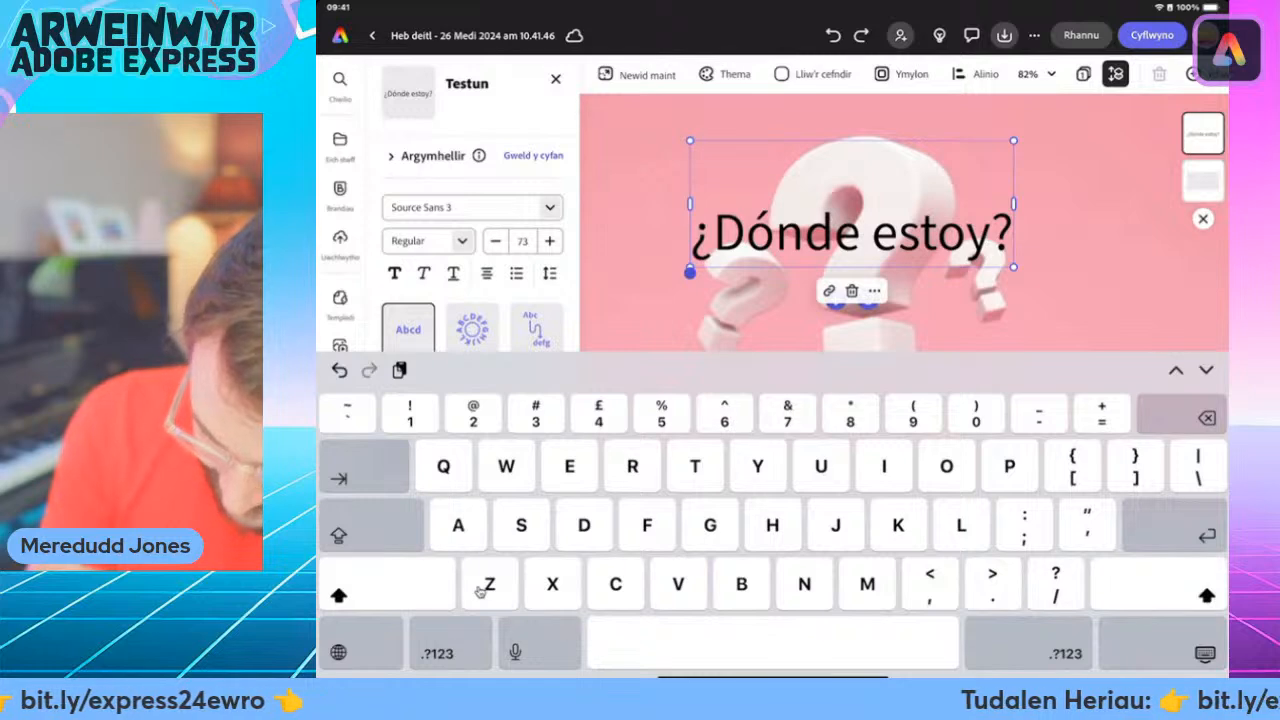
key("space")
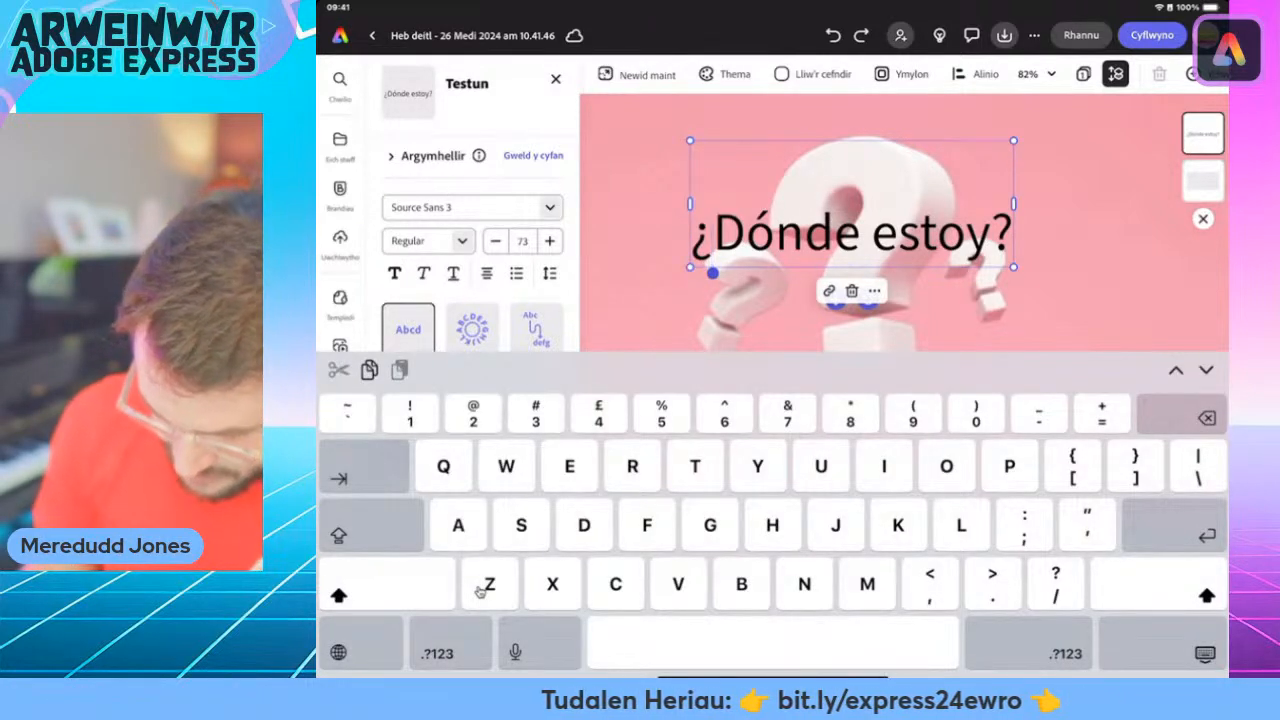
key("?")
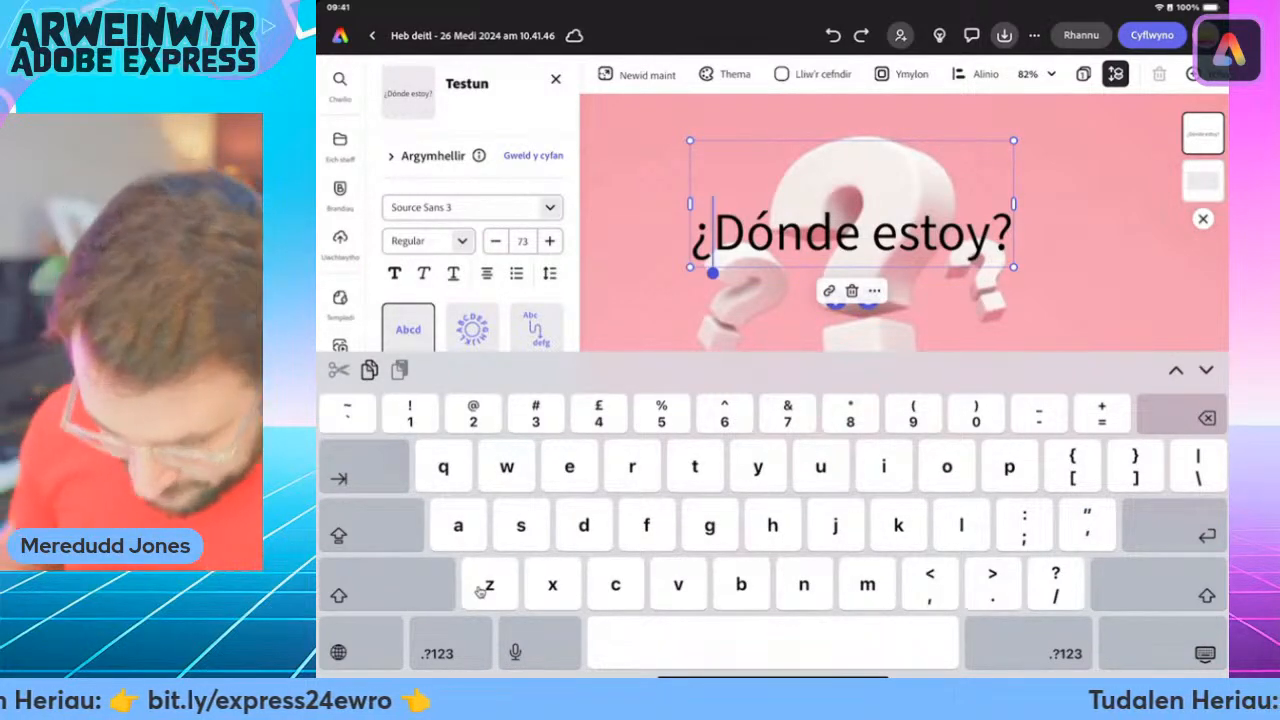
key("Escape")
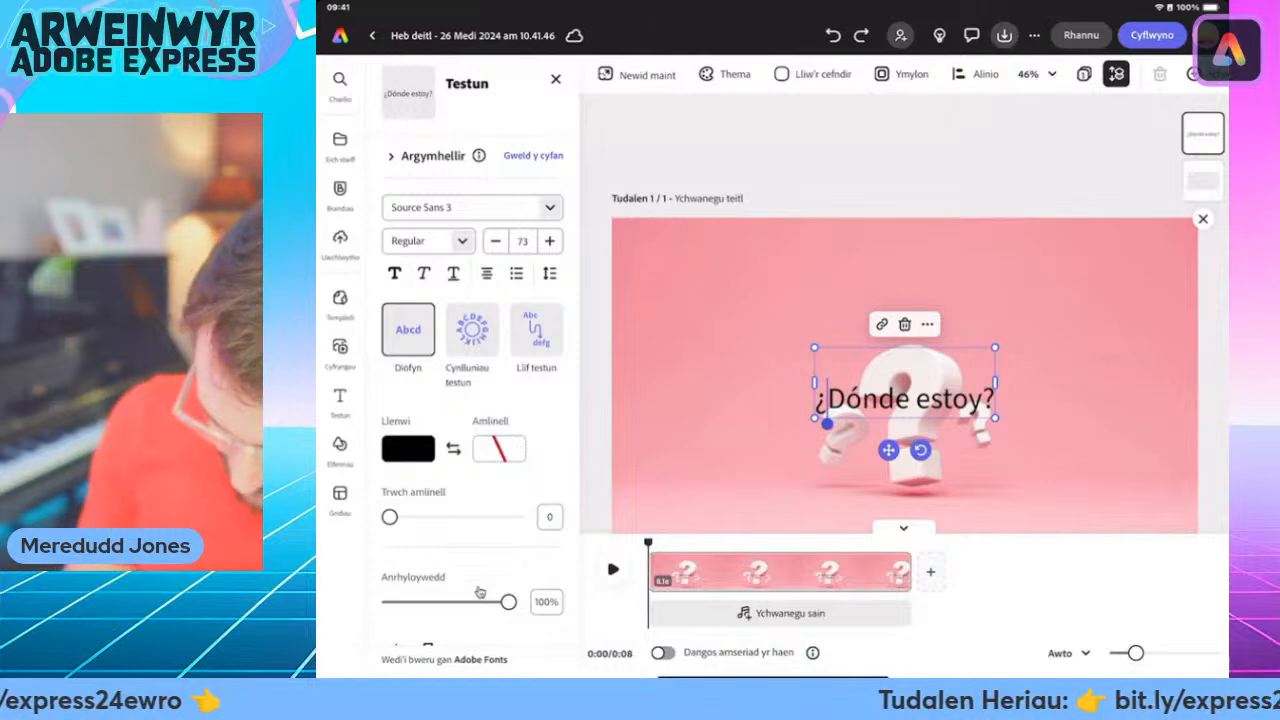
Give the "¿Dónde estoy?" text a soft yellow background shape and apply the recommended Muli Black Italic style.
scroll(479, 592, "down", 5)
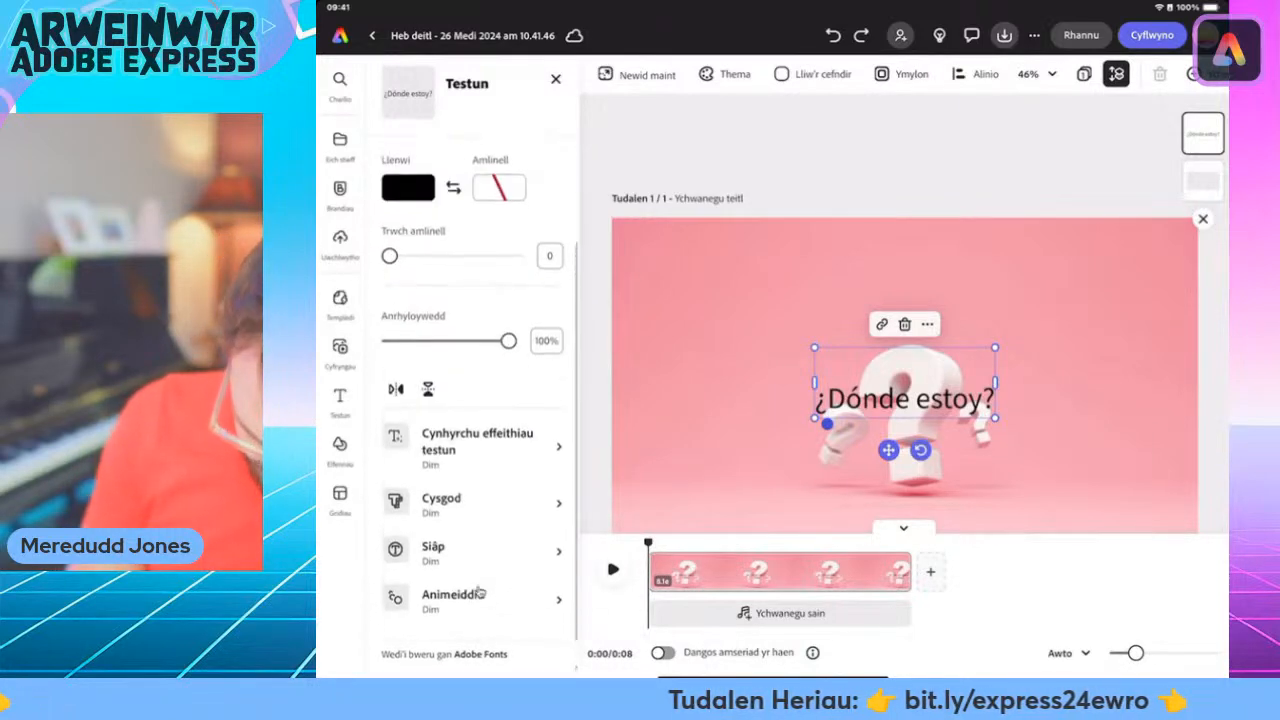
left_click(433, 557)
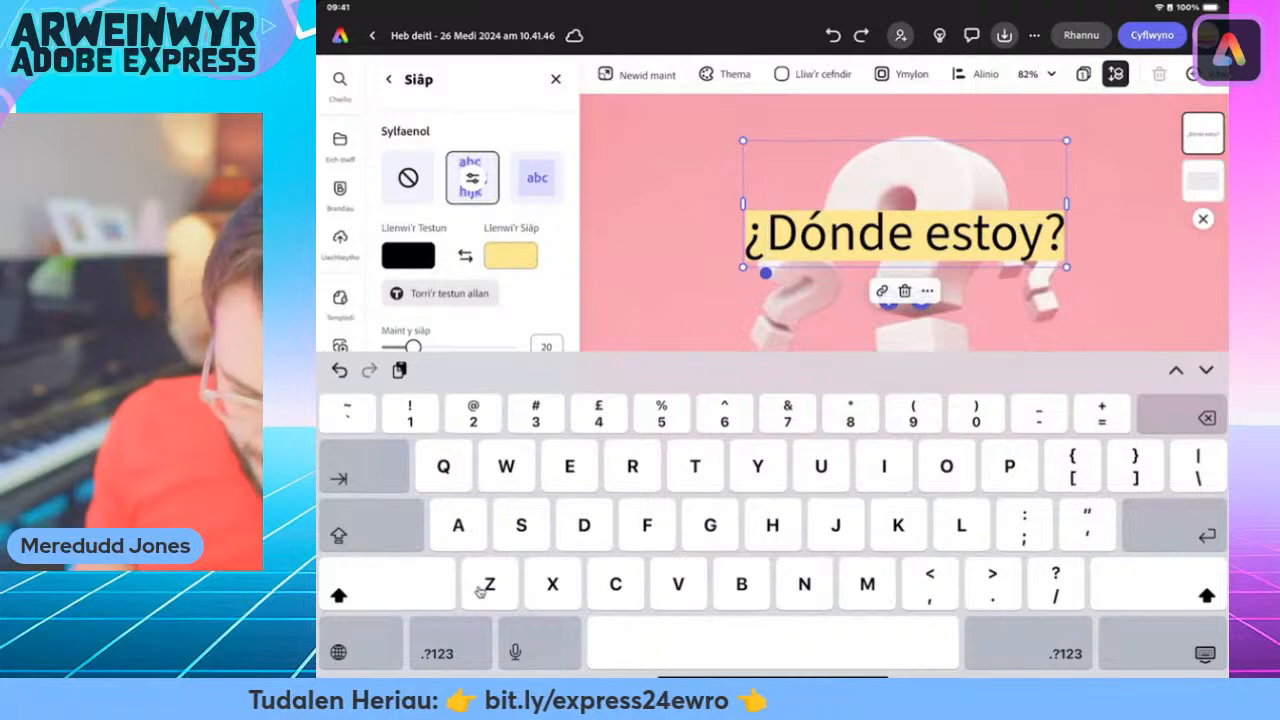
key("Escape")
left_click(479, 592)
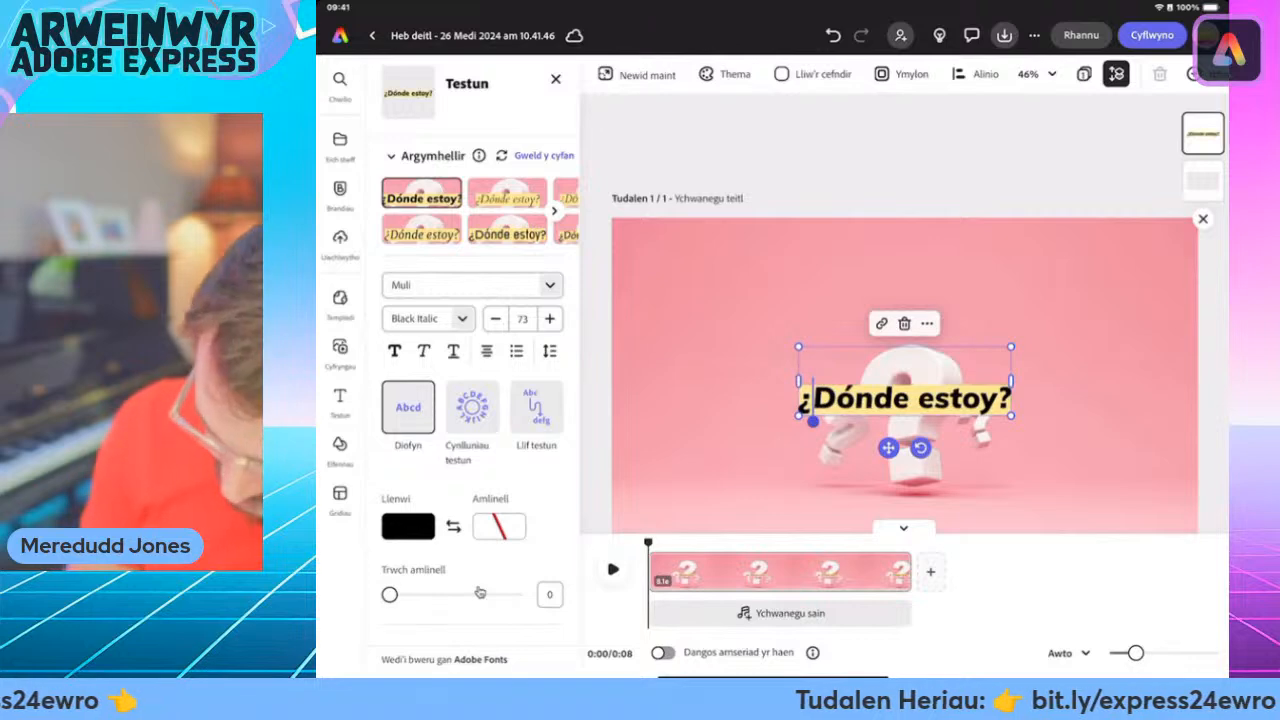
Enlarge the "¿Dónde estoy?" text to size 110 and place it in the upper-right area of the pink clip.
left_click_drag(1011, 347, 1116, 313)
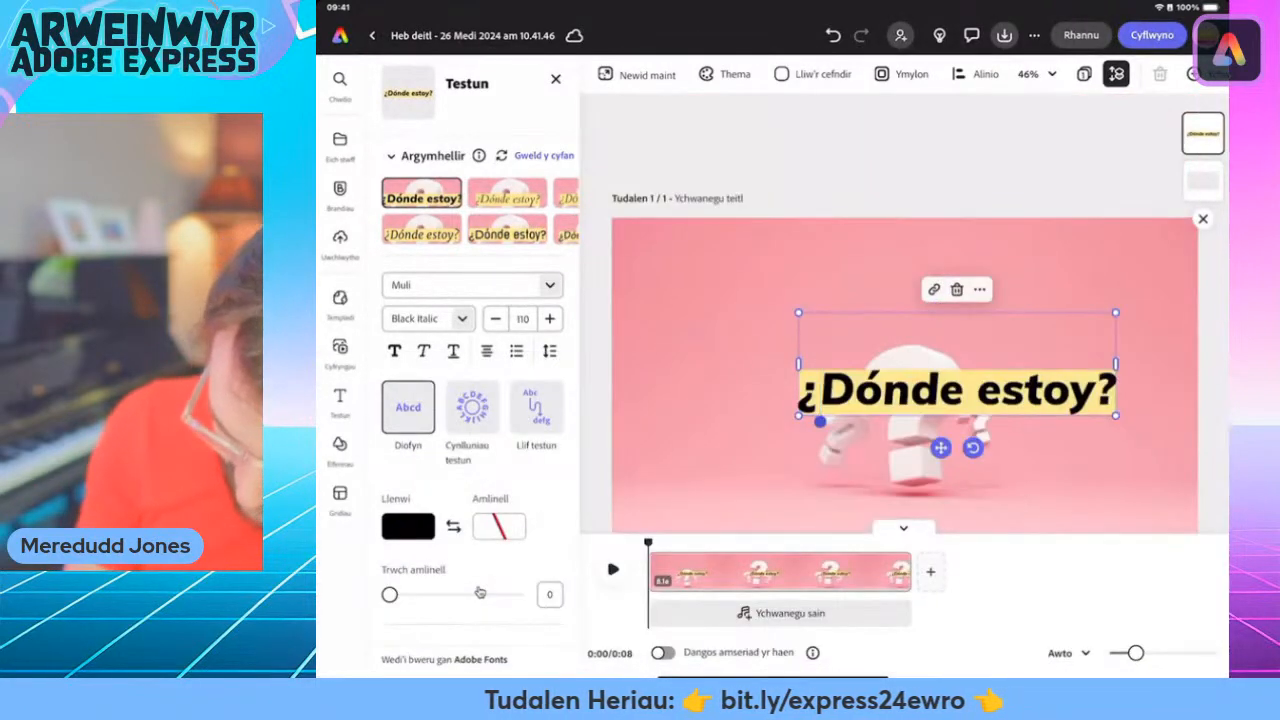
left_click_drag(957, 390, 1014, 275)
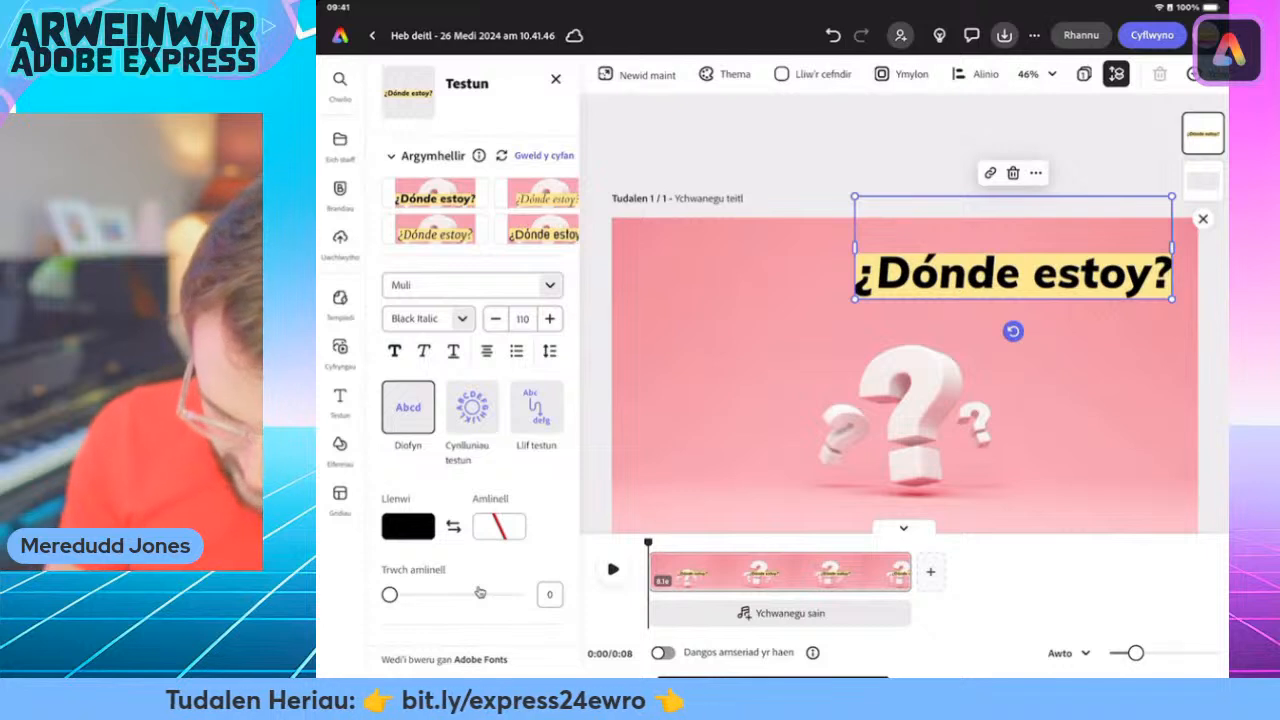
left_click(340, 402)
left_click(556, 79)
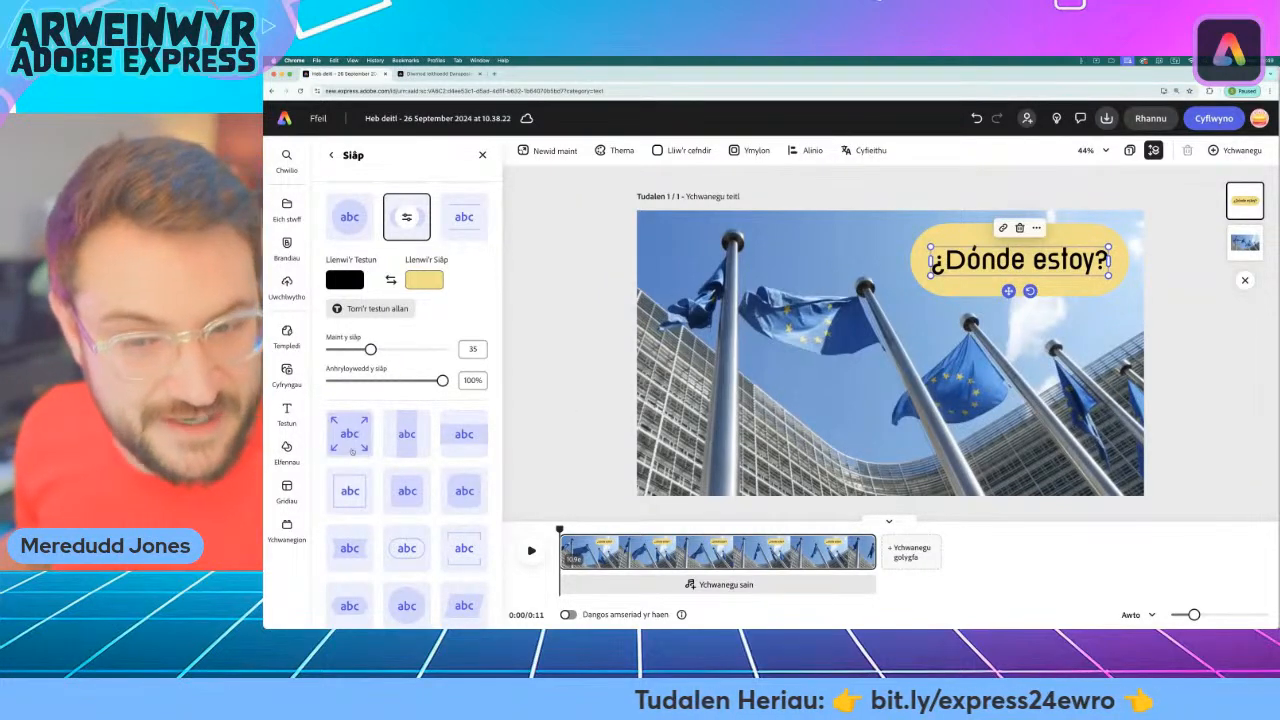
Record a voiceover about 3.2 seconds long for the EU flags scene using the USB audio CODEC microphone.
left_click(286, 372)
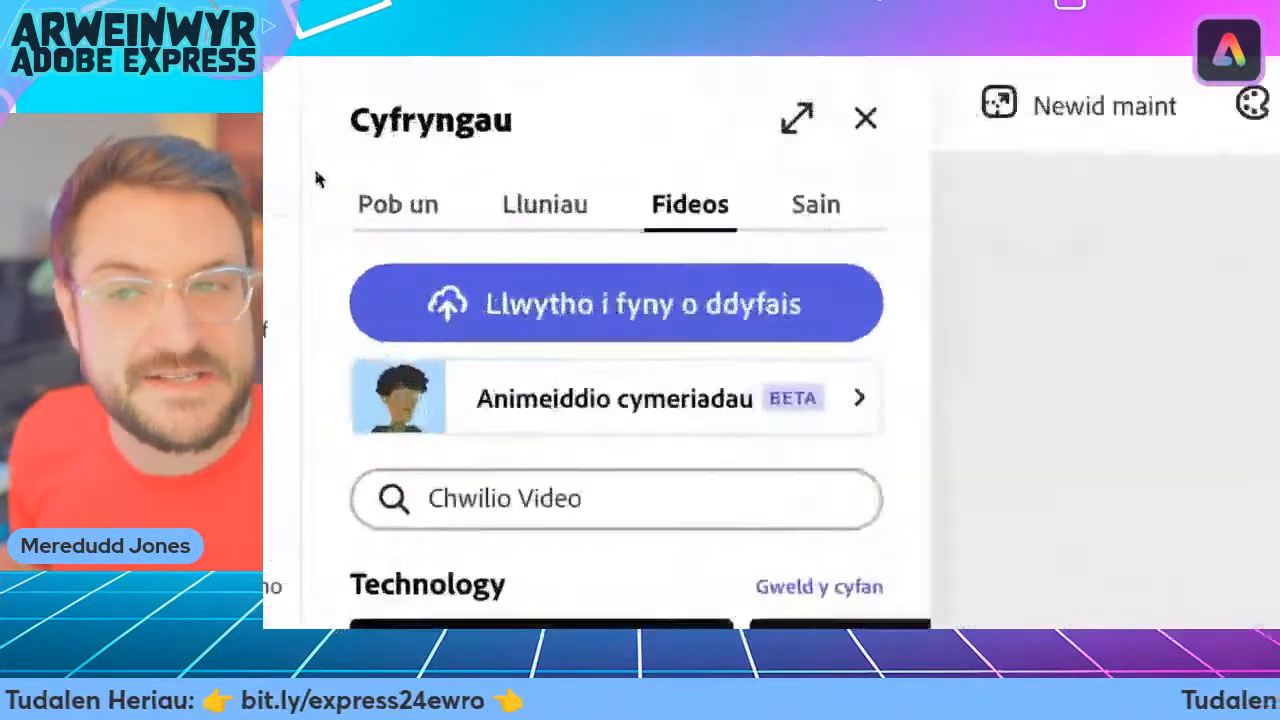
left_click(860, 222)
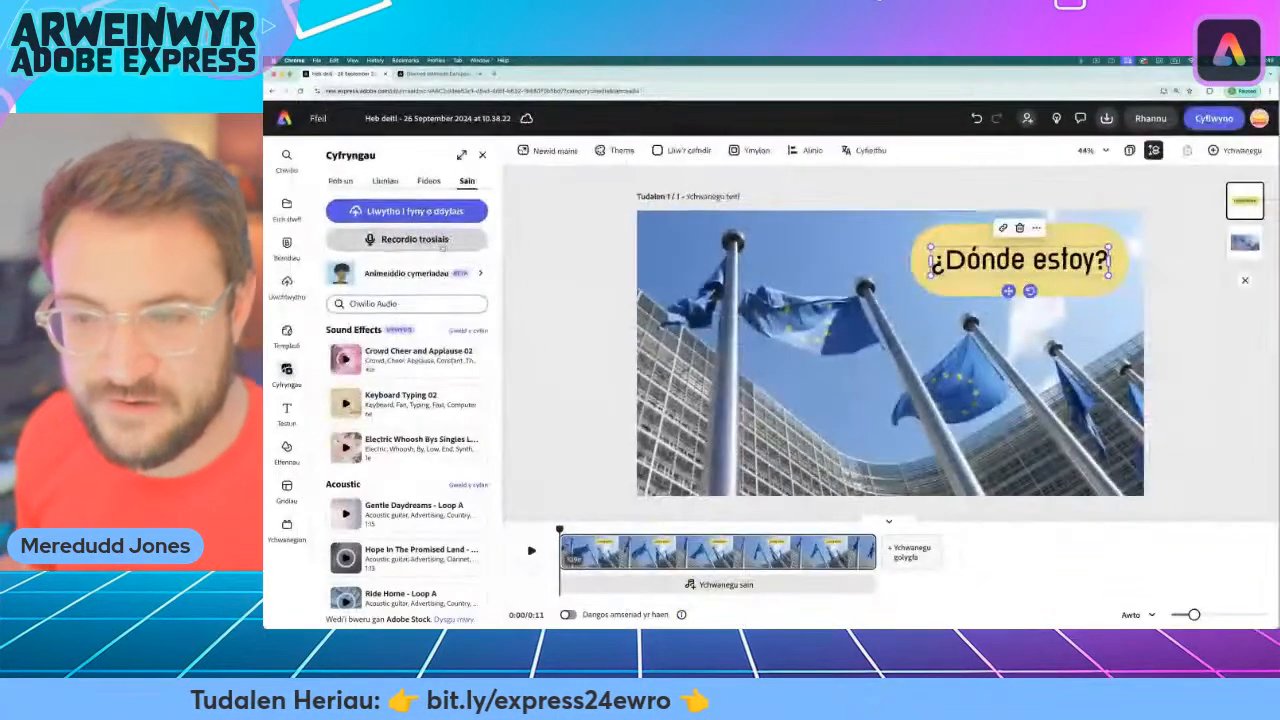
left_click(697, 370)
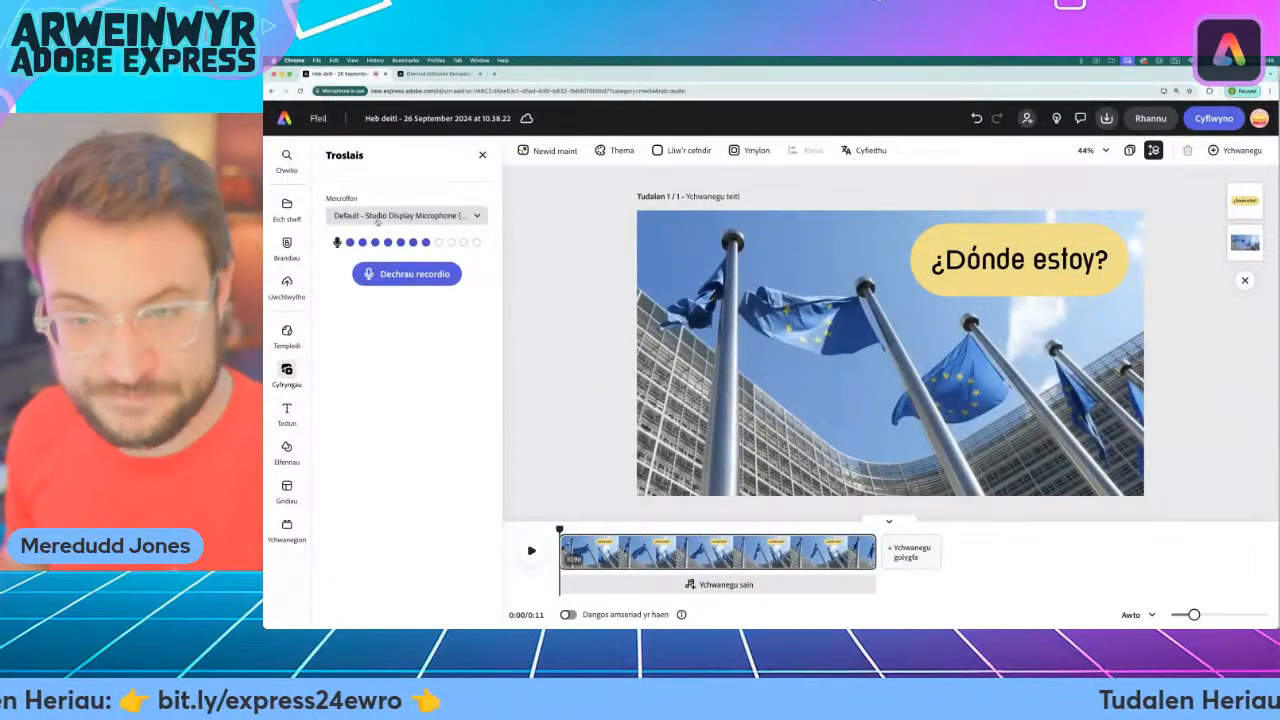
left_click(378, 216)
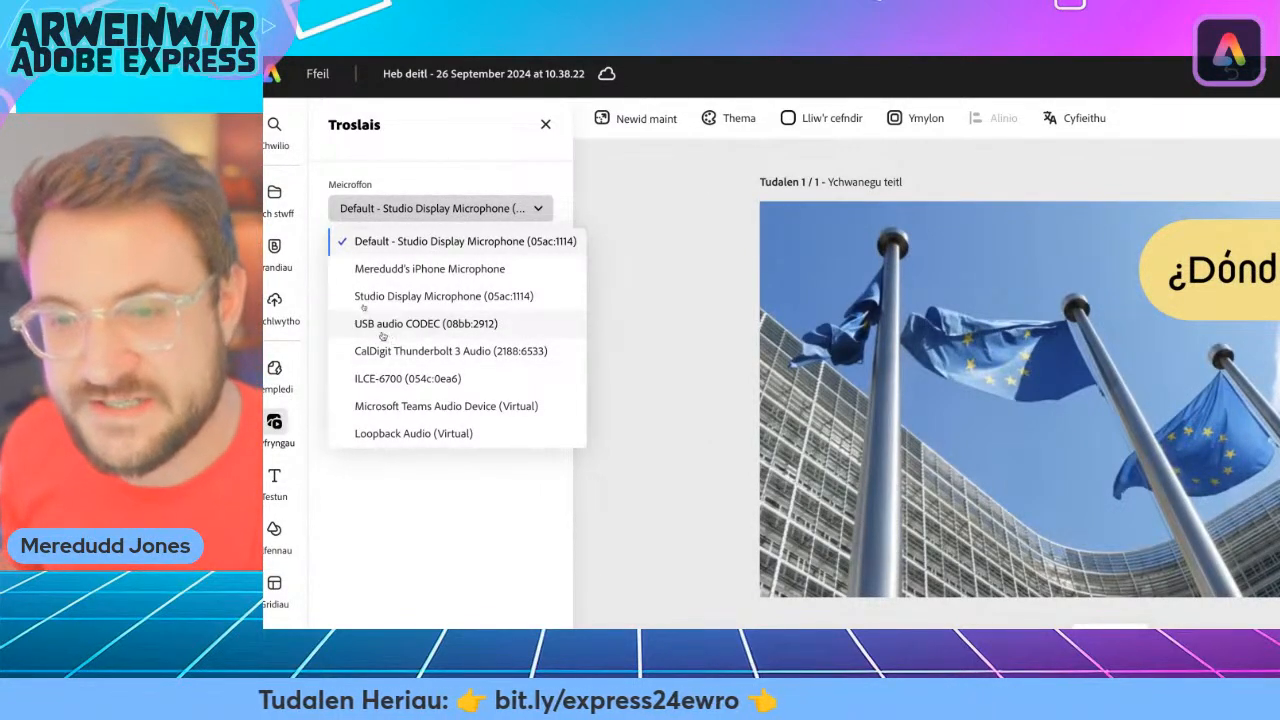
left_click(379, 330)
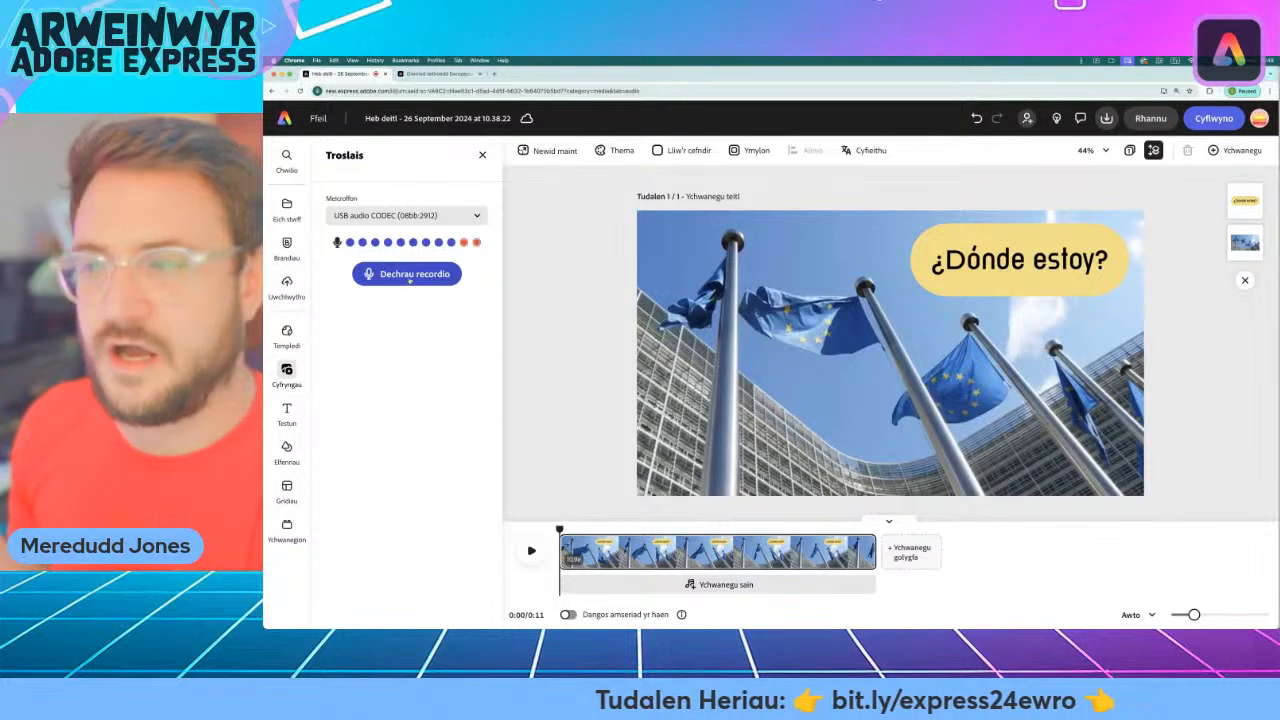
left_click(409, 275)
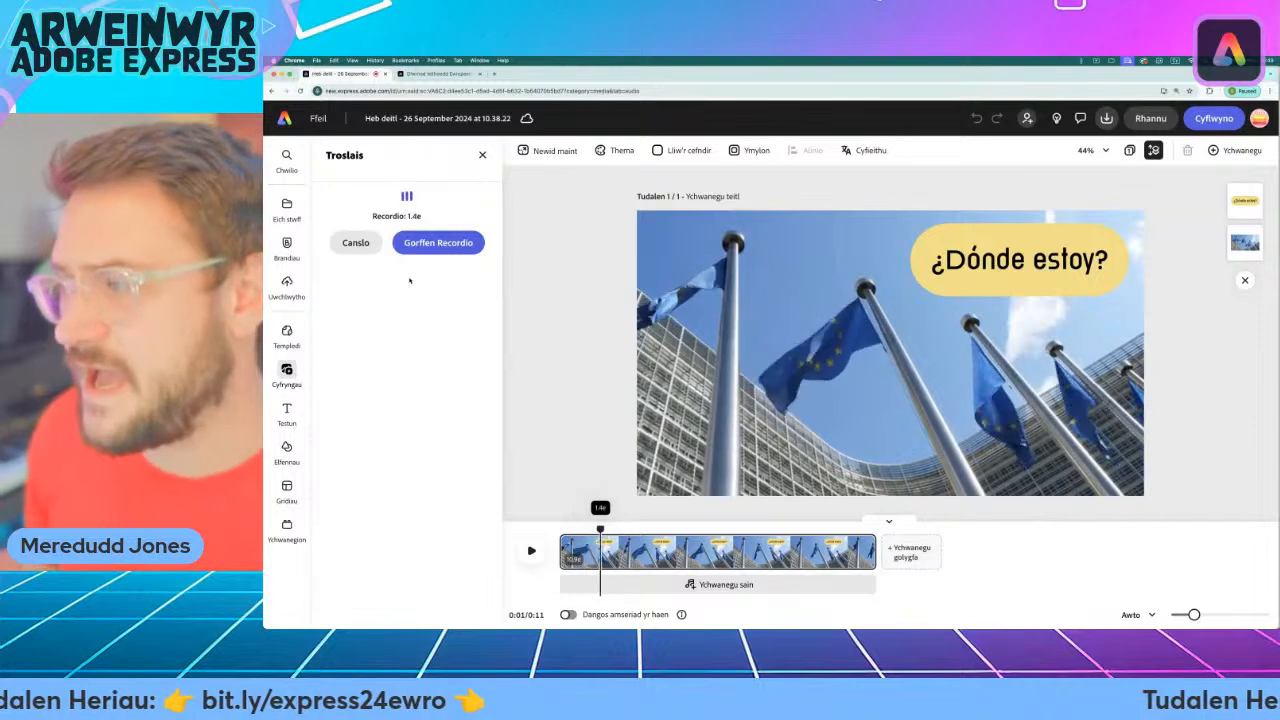
left_click(437, 243)
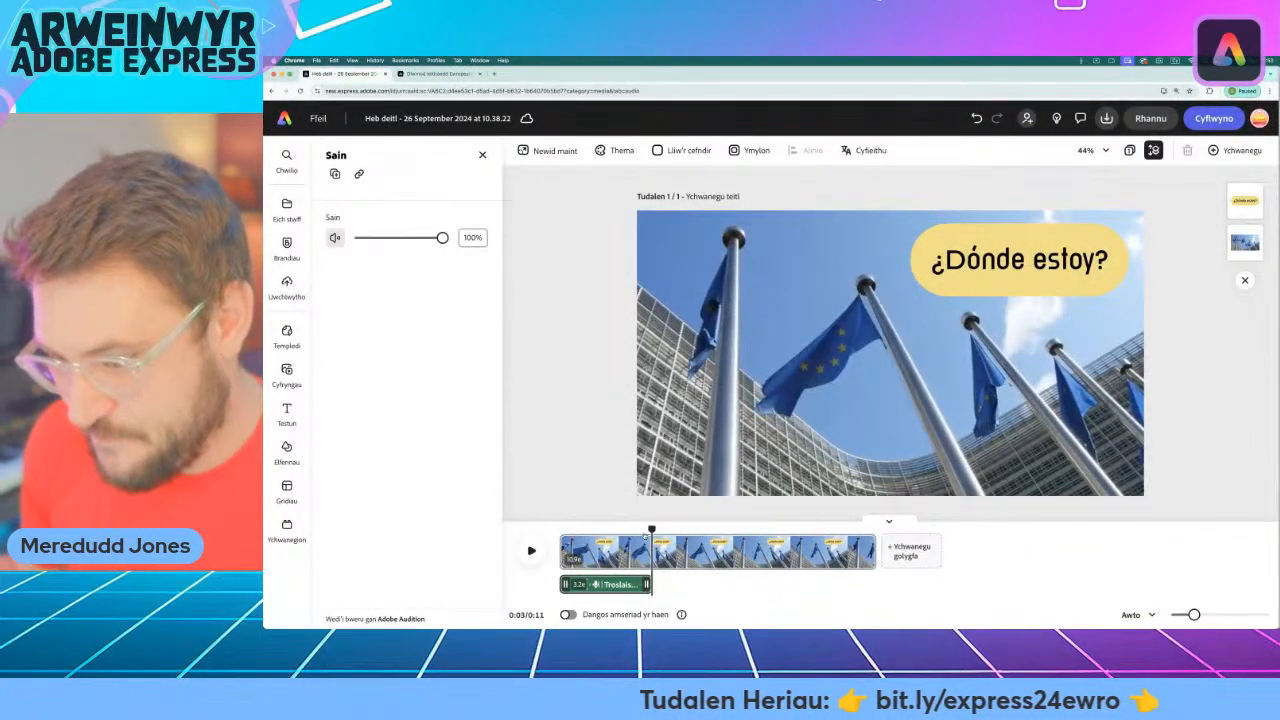
Play the EU flags scene from the start to check the recorded voiceover.
left_click_drag(653, 530, 564, 530)
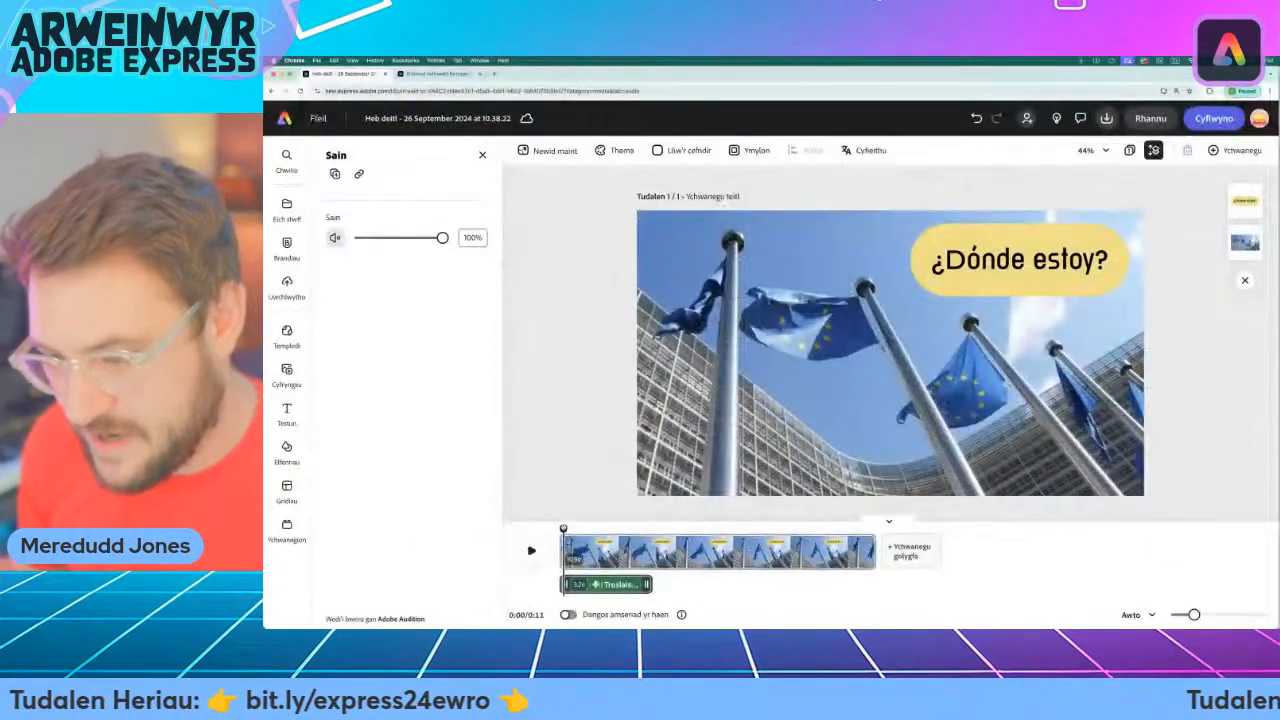
left_click_drag(564, 530, 558, 529)
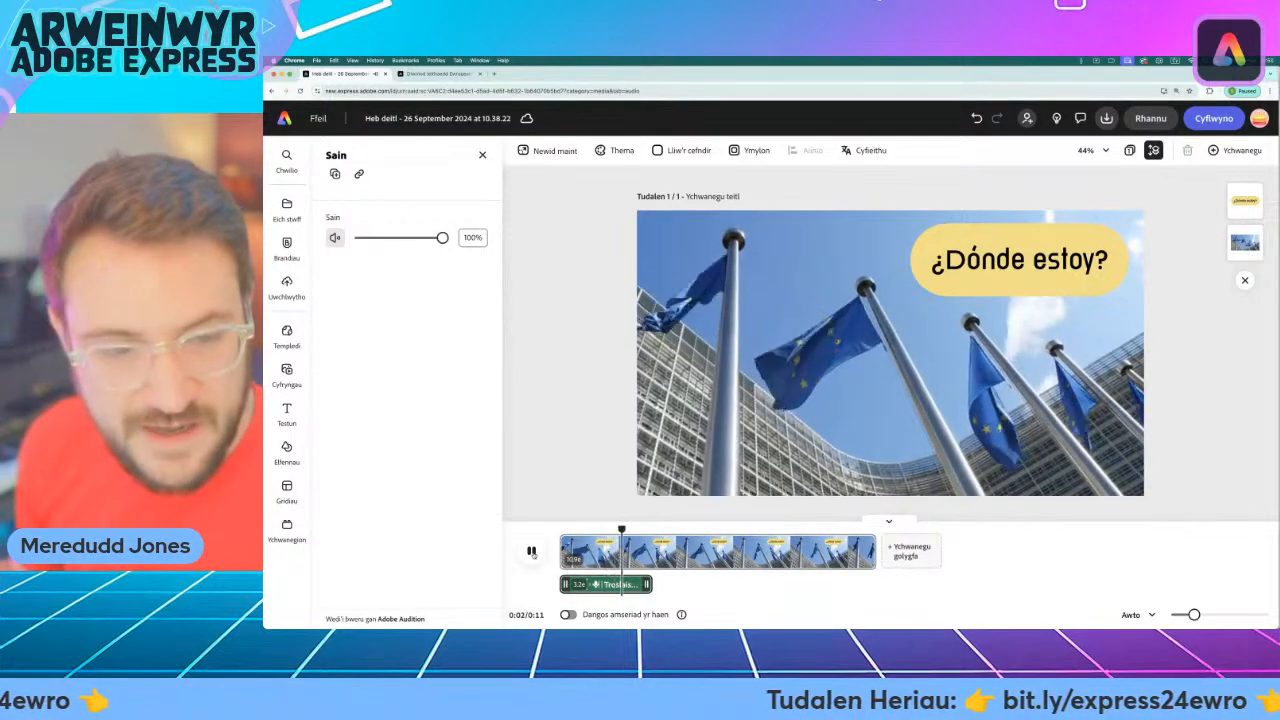
left_click(532, 552)
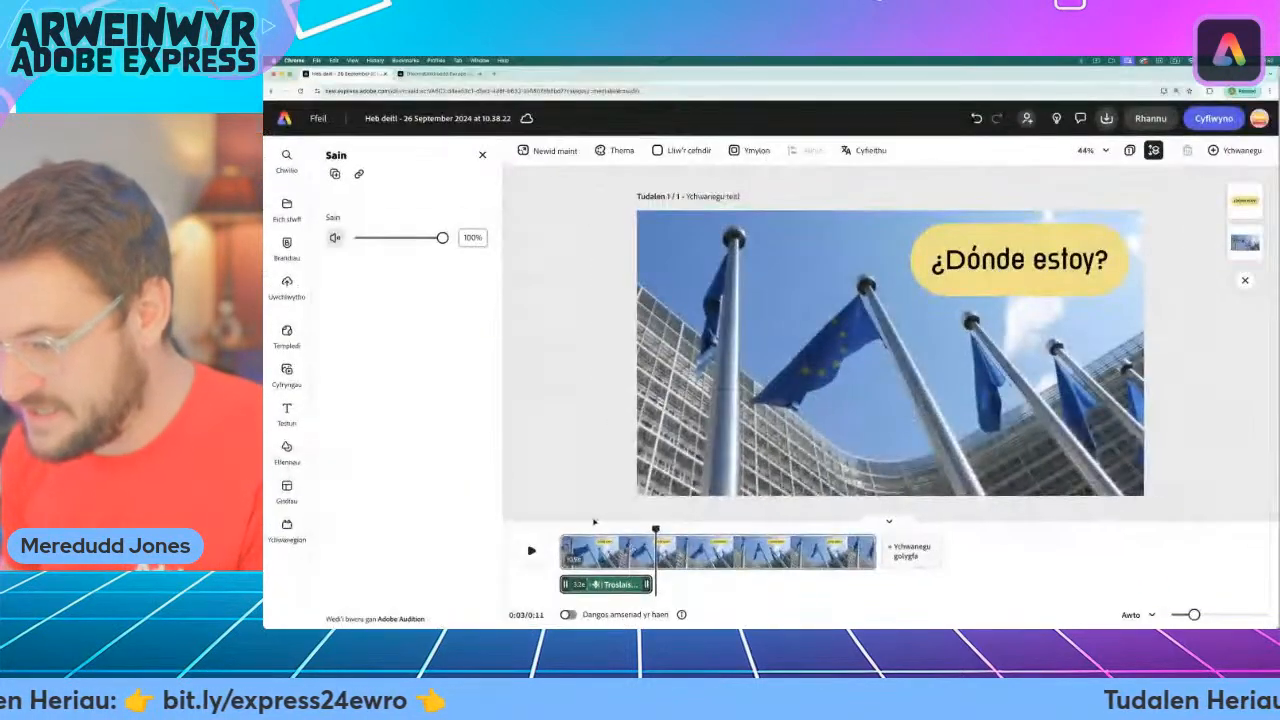
Trim the EU flags scene to about 4 seconds, ending just after the voiceover, and add a blank scene after it.
mouse_move(655, 529)
left_mouse_down()
mouse_move(851, 531)
mouse_move(575, 531)
mouse_move(663, 531)
left_mouse_up()
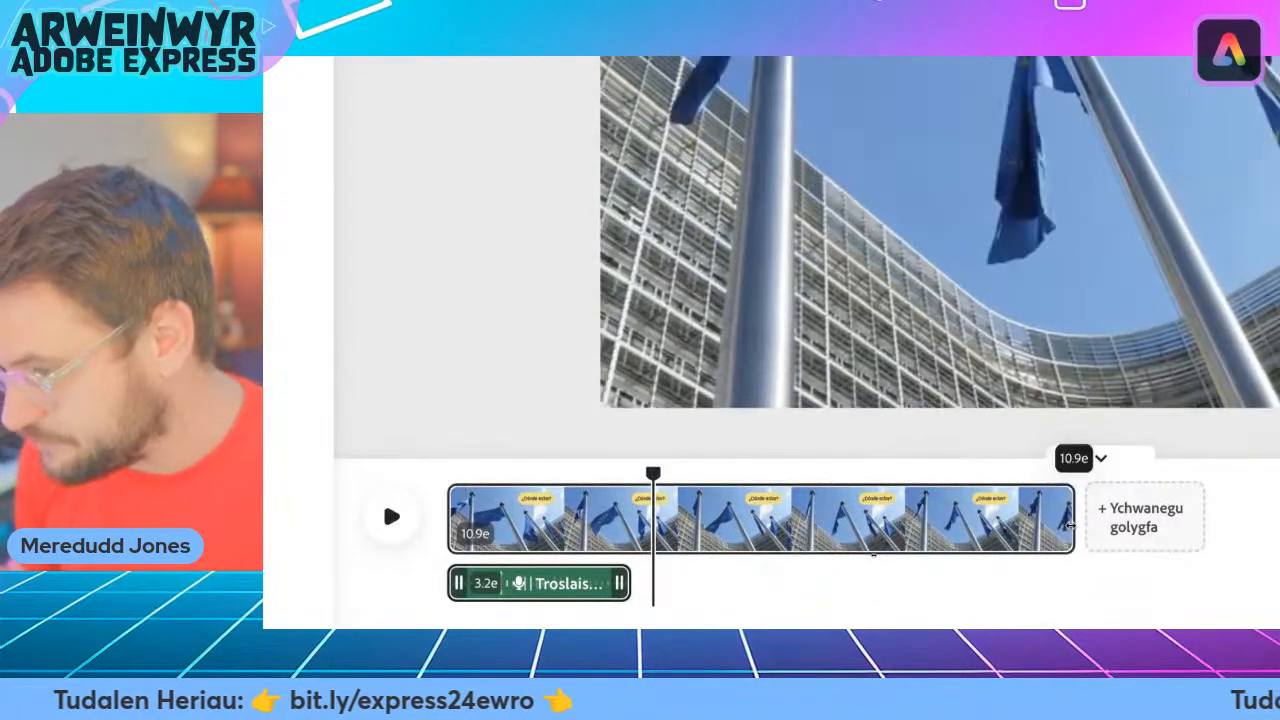
left_click_drag(971, 530, 645, 527)
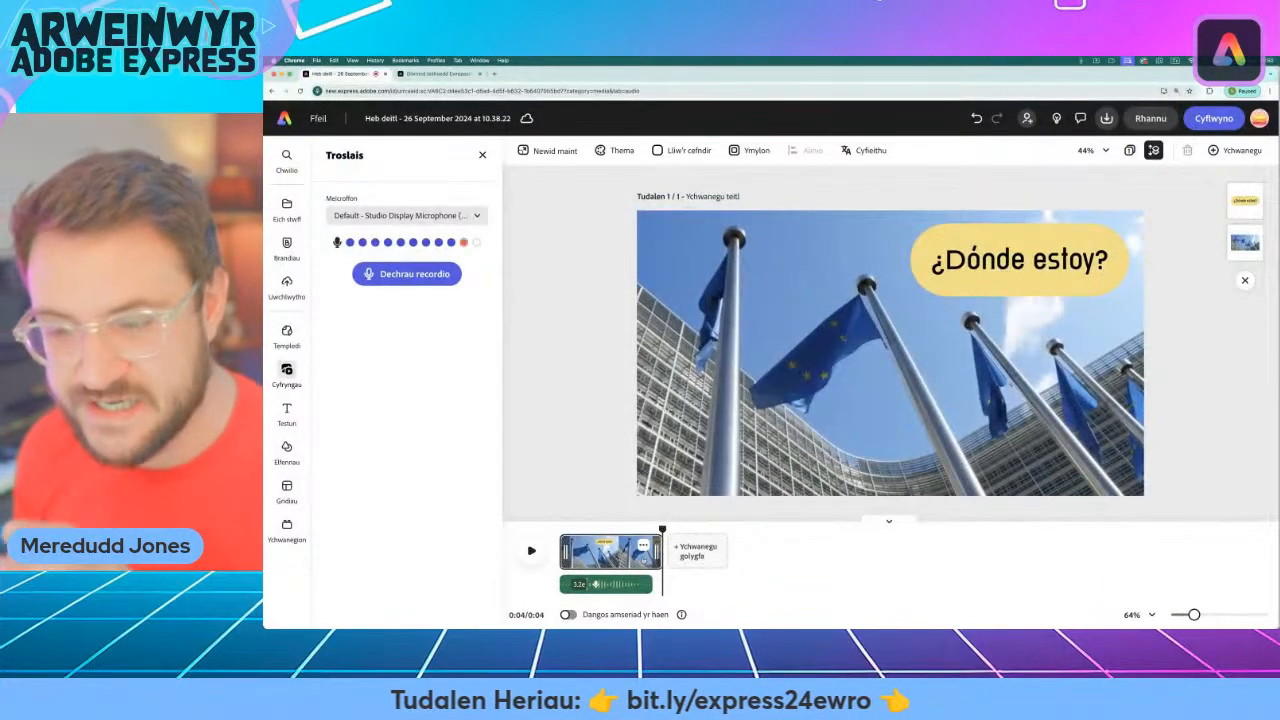
mouse_move(662, 528)
left_mouse_down()
mouse_move(580, 528)
mouse_move(662, 528)
left_mouse_up()
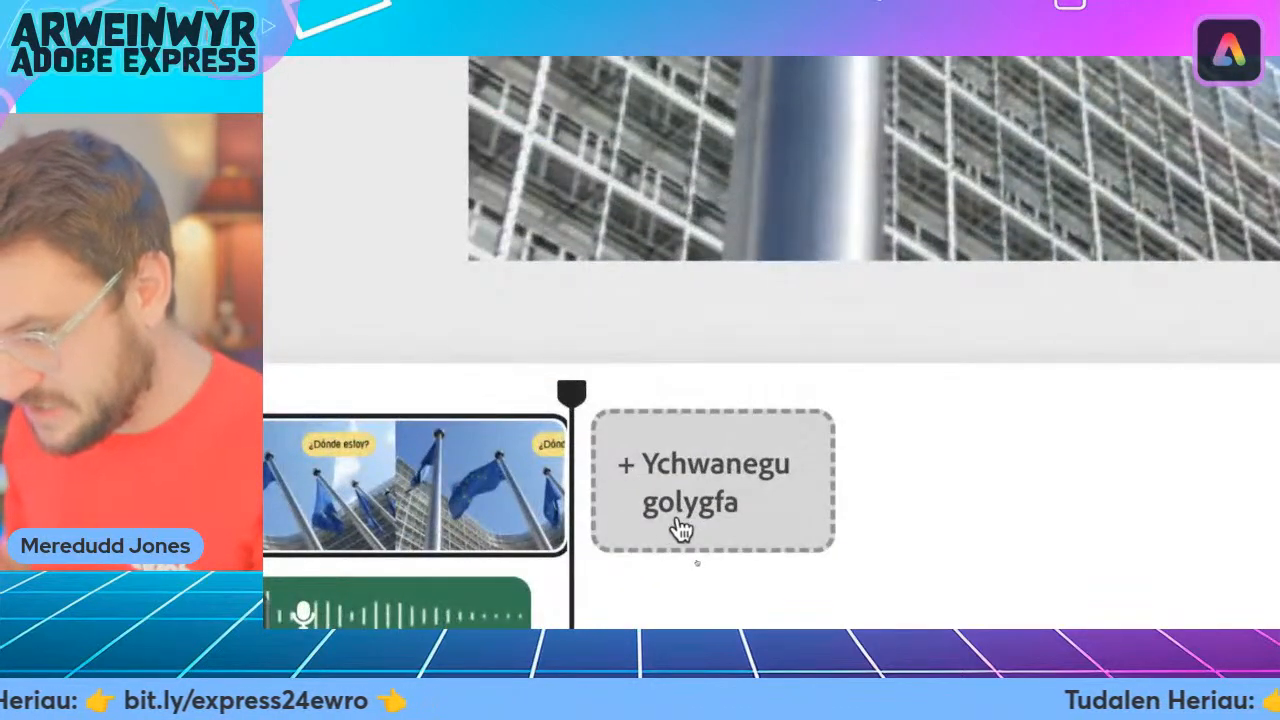
left_click(705, 485)
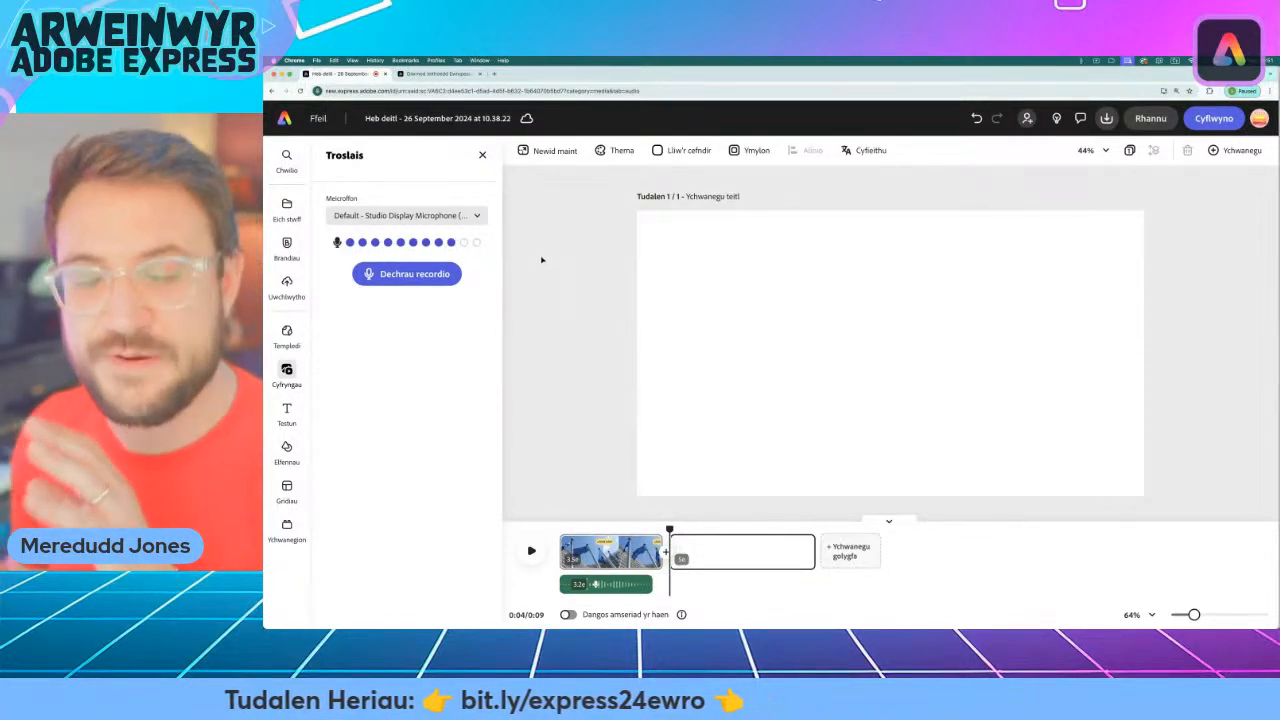
Review the Spanish country names and the phrase "Estoy en..." on the Her 1 challenge page and return to the video project.
left_click(436, 73)
scroll(463, 428, "down", 2)
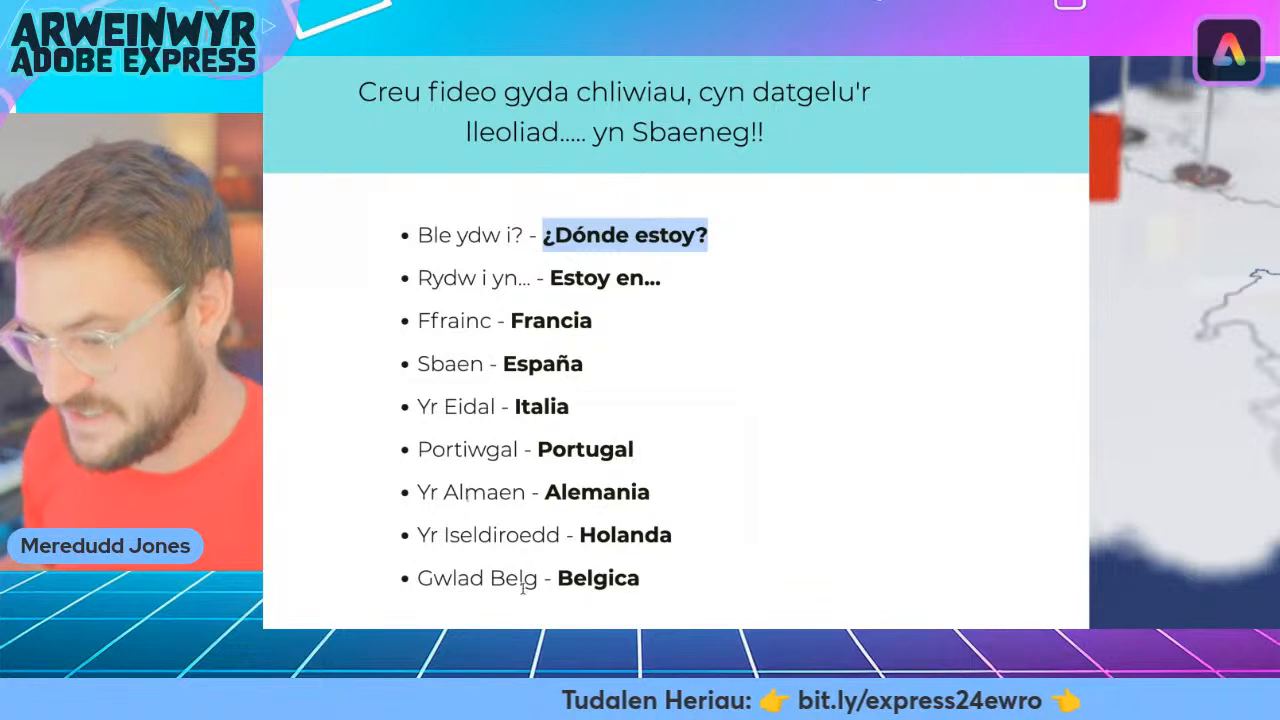
double_click(588, 322)
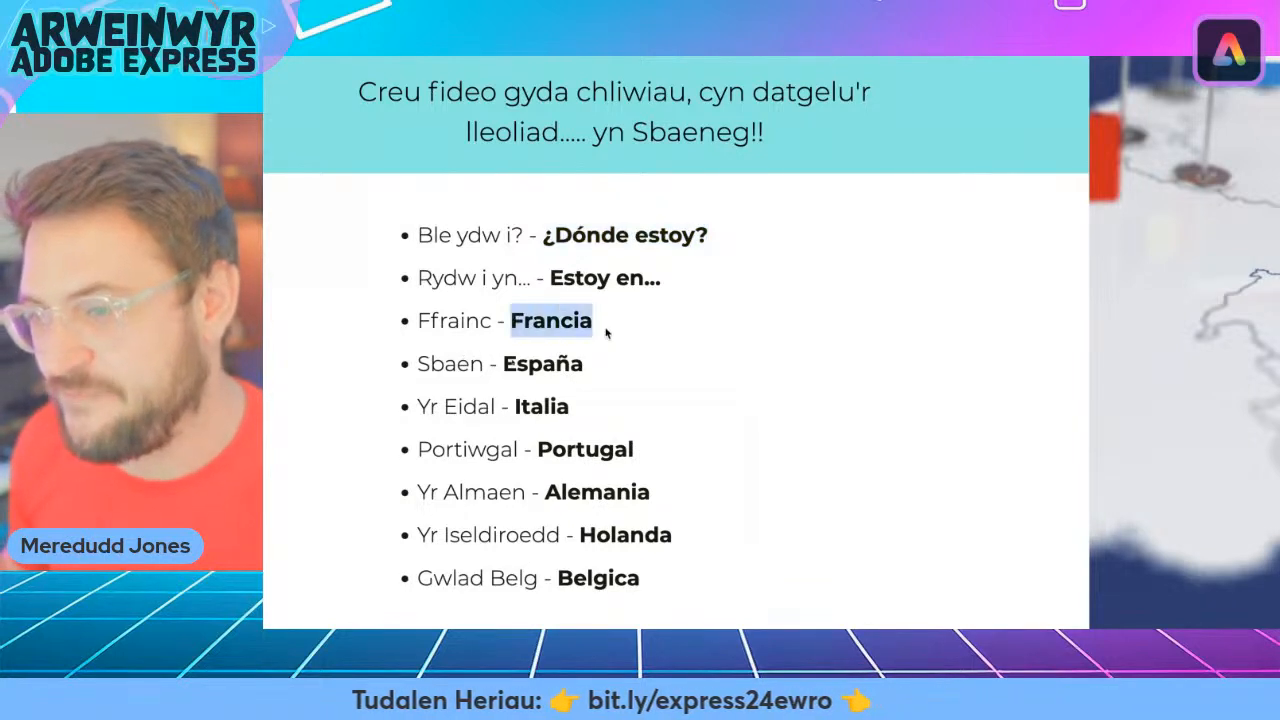
double_click(514, 364)
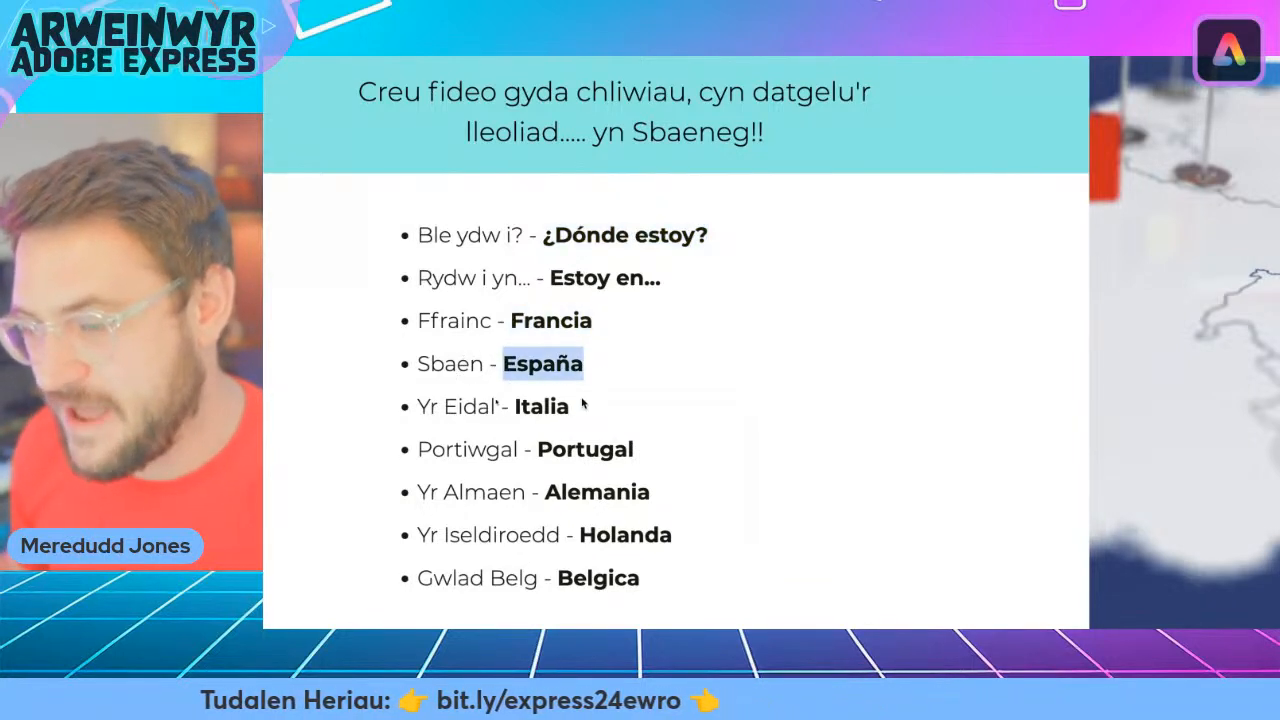
double_click(516, 406)
left_click_drag(538, 452, 636, 452)
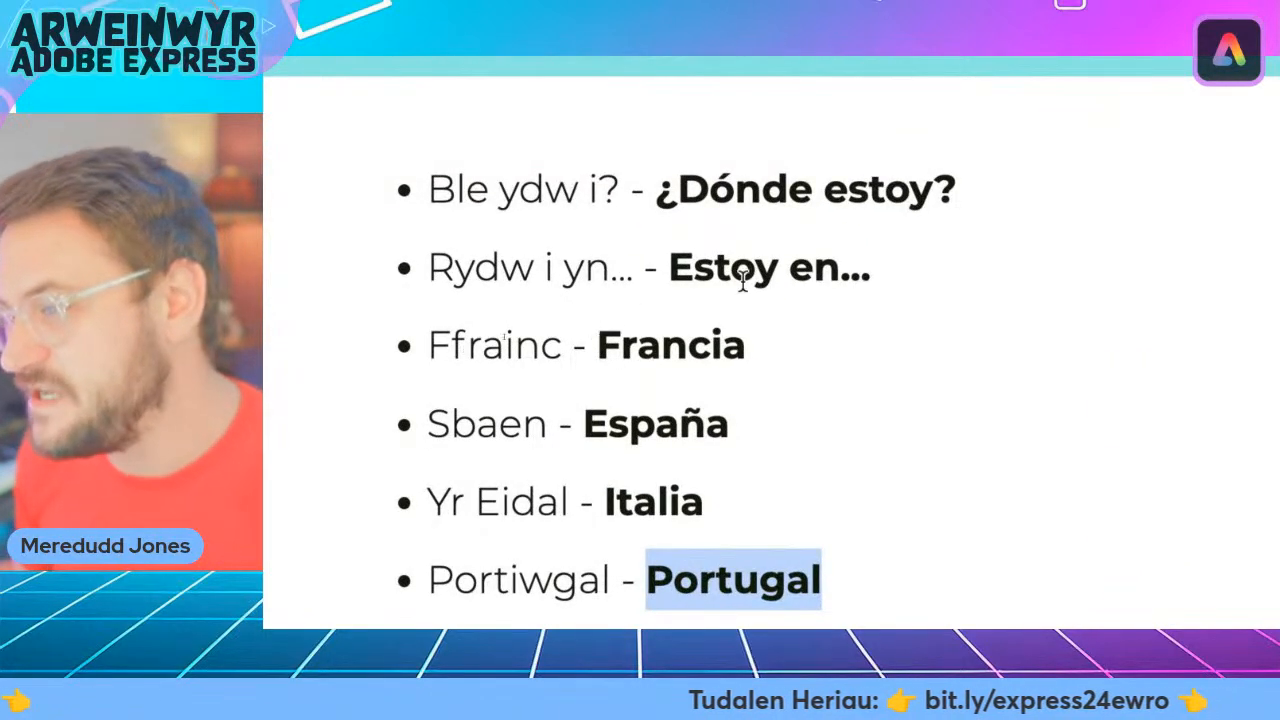
left_click_drag(669, 268, 834, 272)
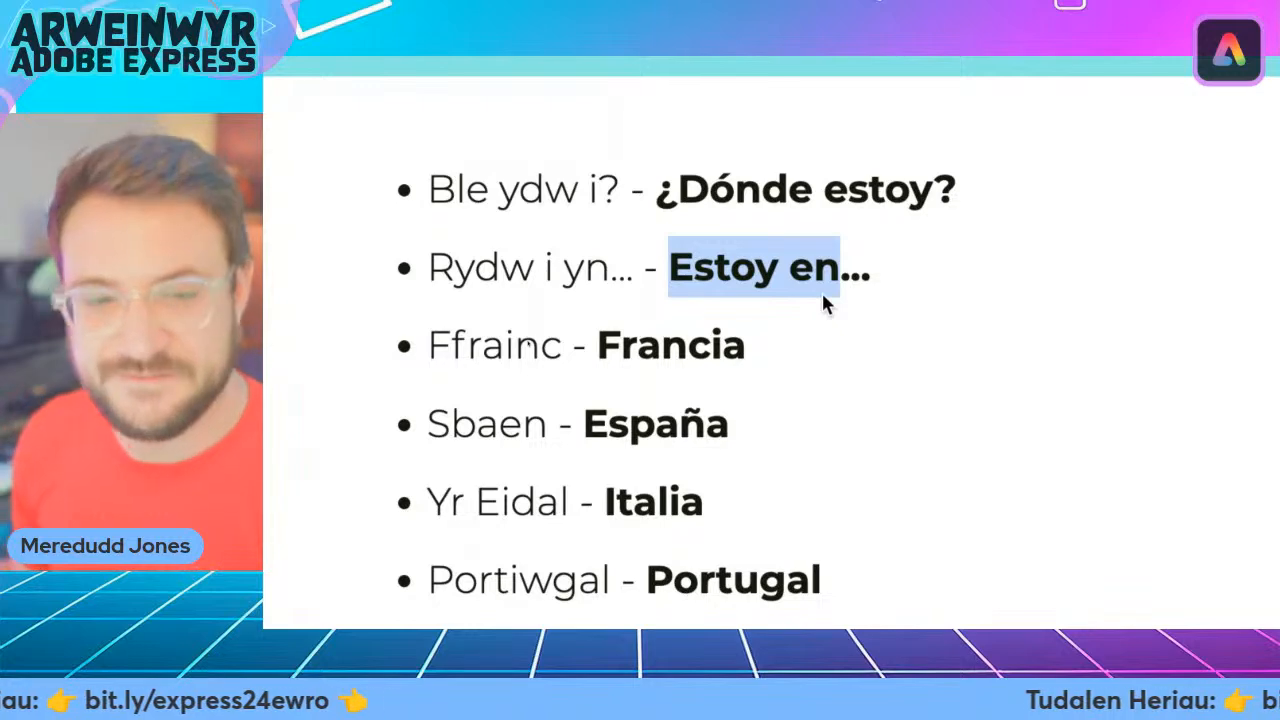
left_click(833, 329)
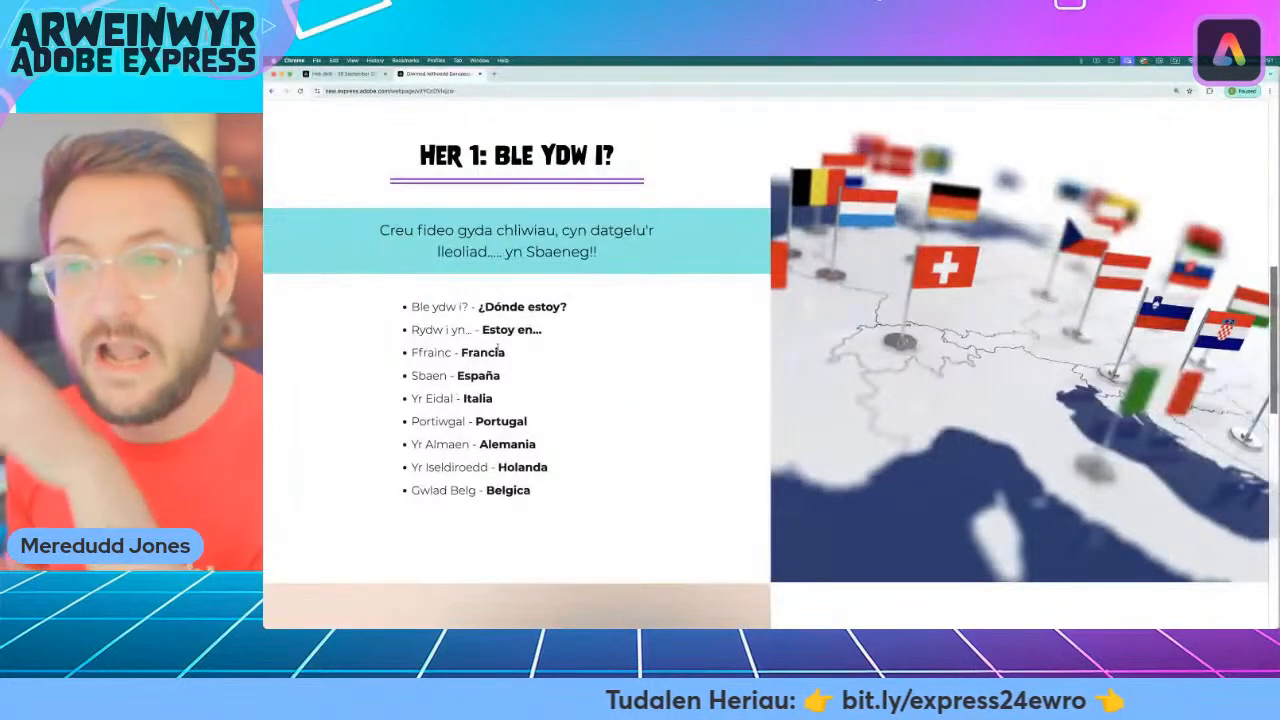
left_click(354, 76)
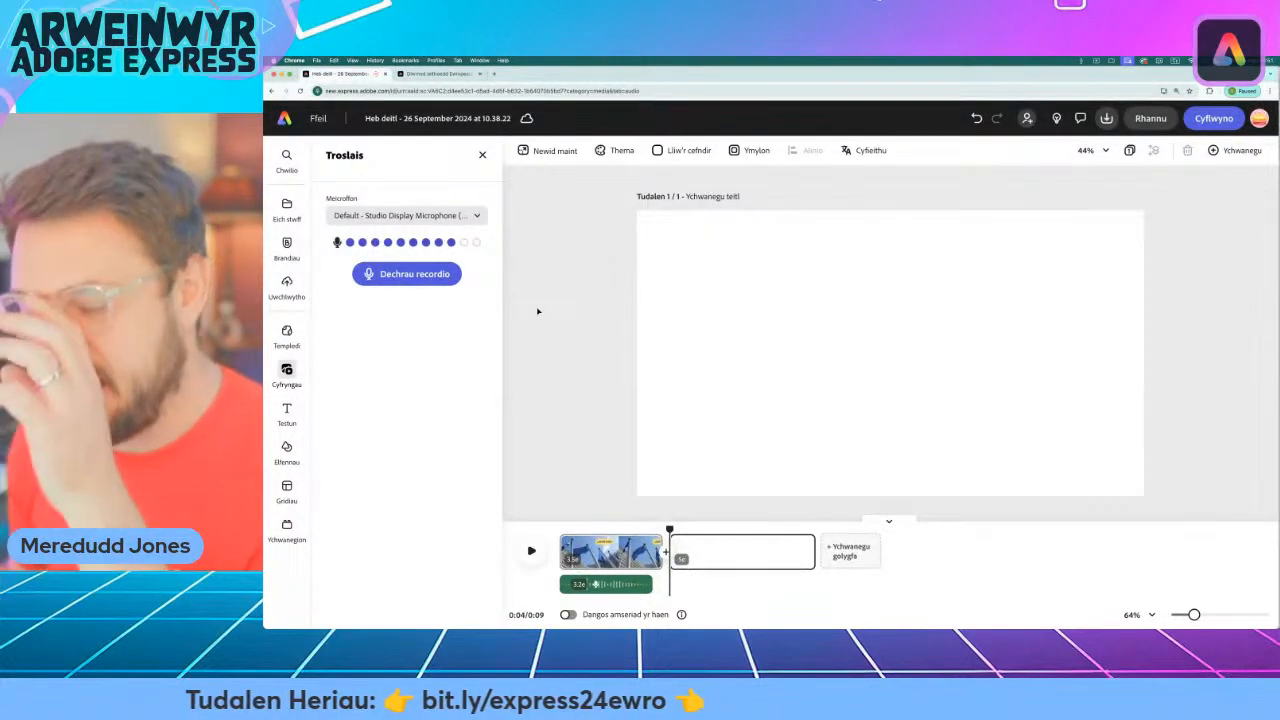
Search the stock videos for "france".
left_click(293, 371)
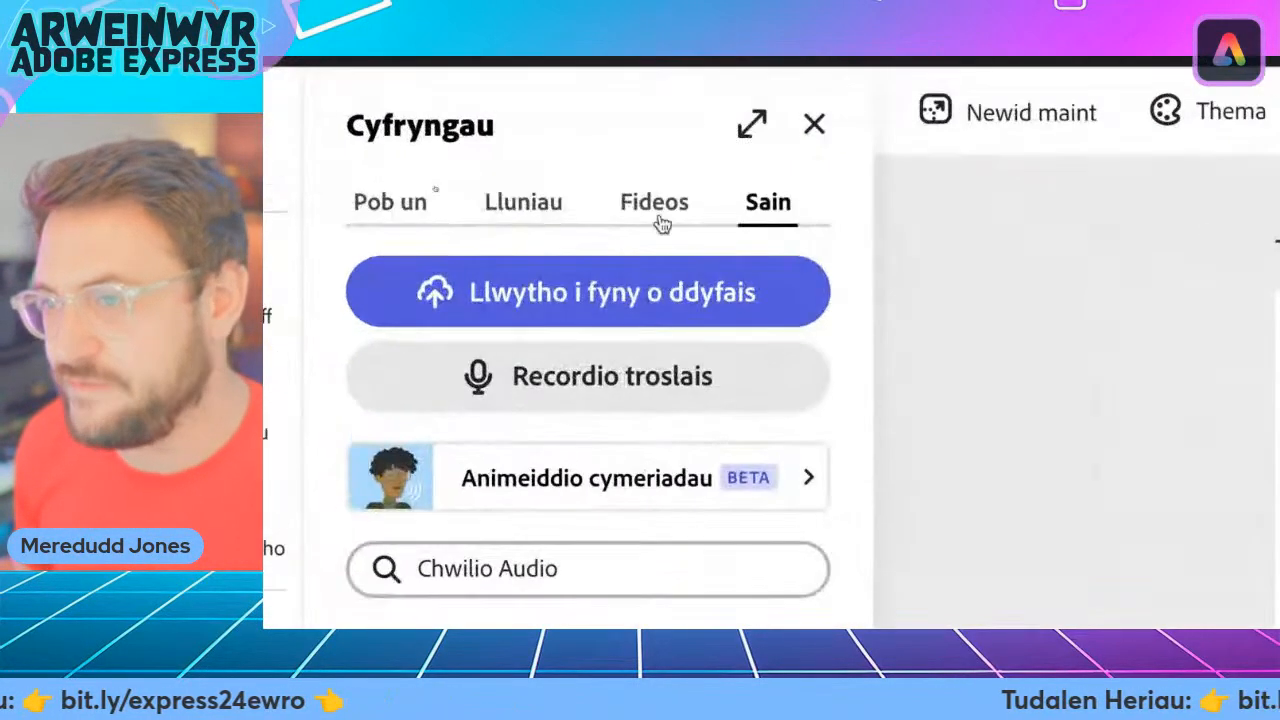
left_click(426, 185)
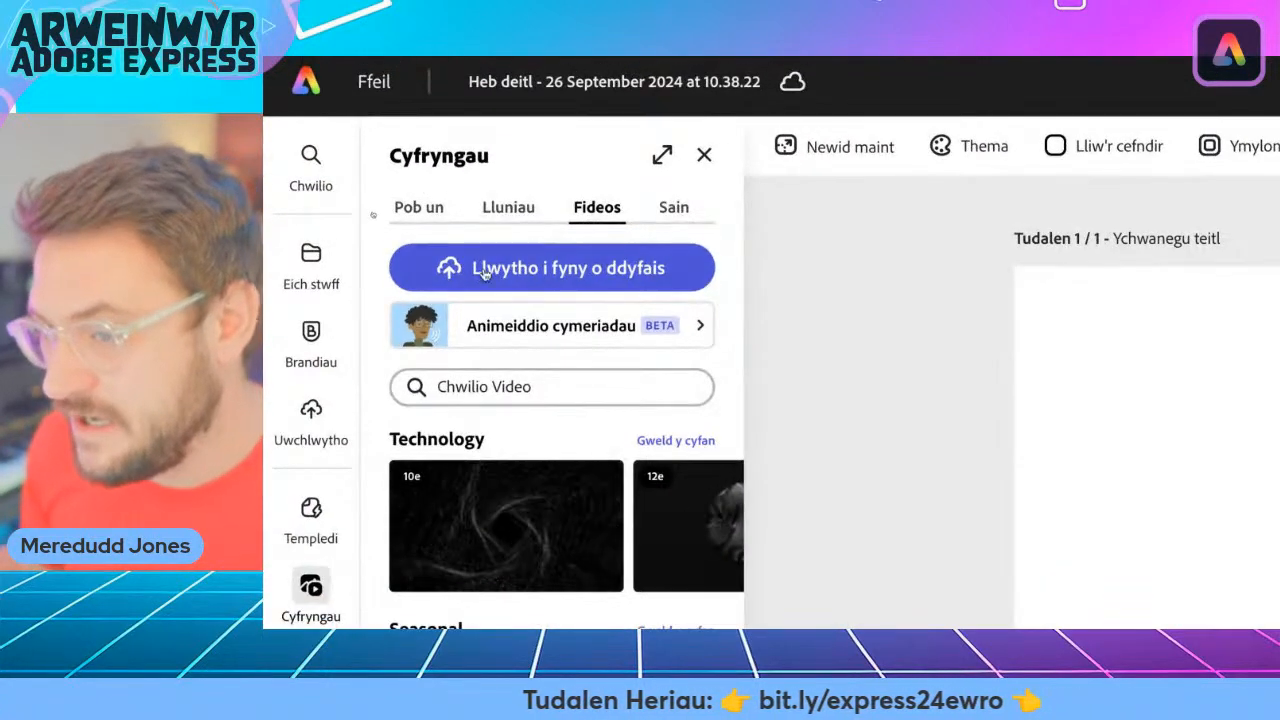
left_click(477, 386)
type("ff")
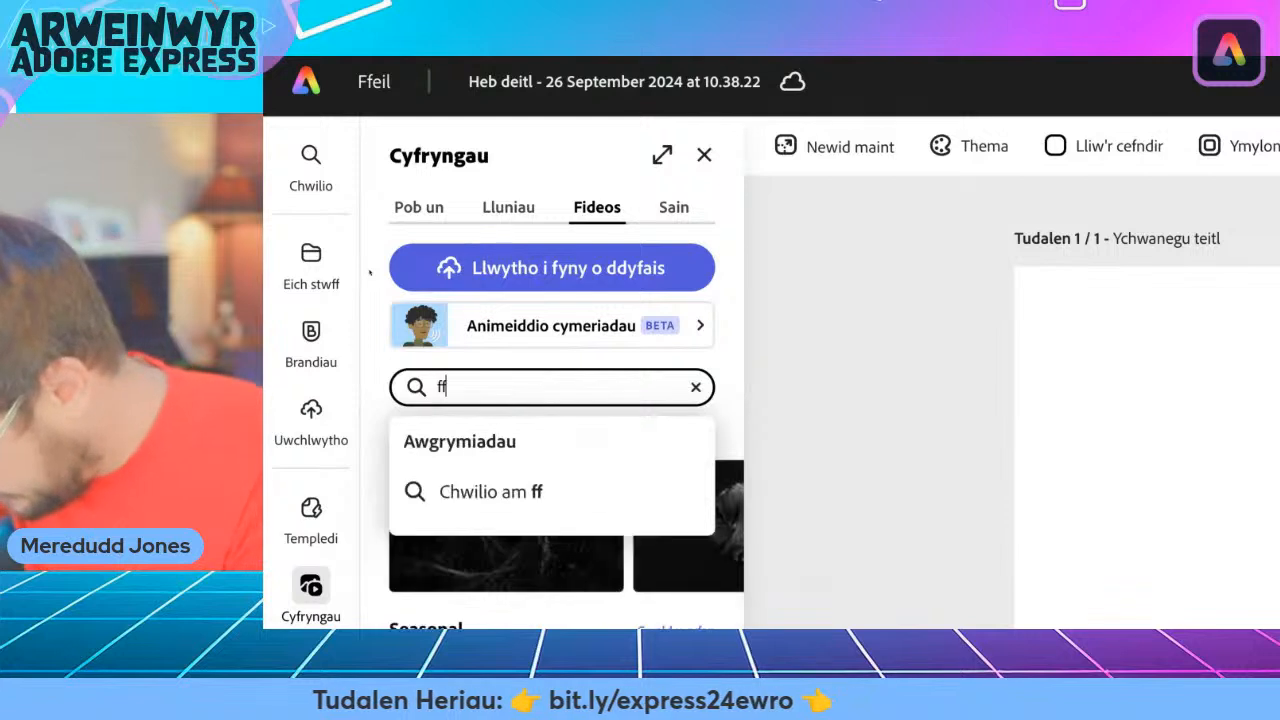
key("BackSpace")
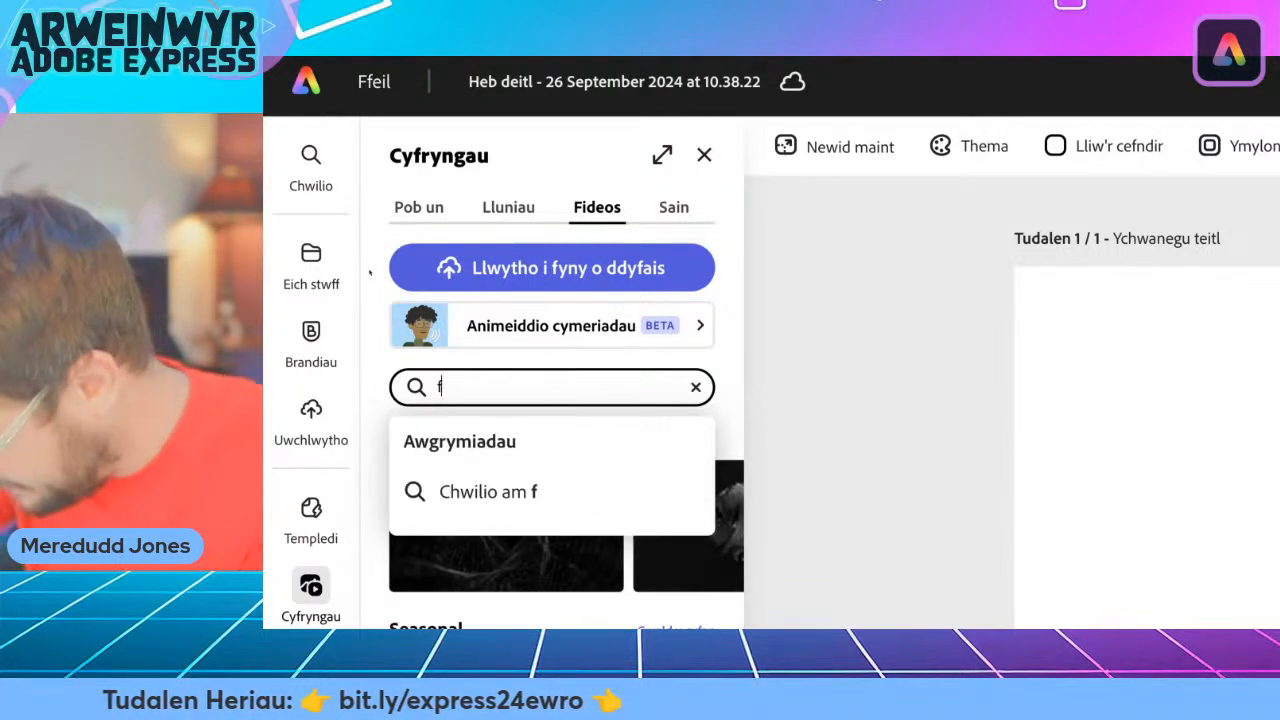
type("ranc")
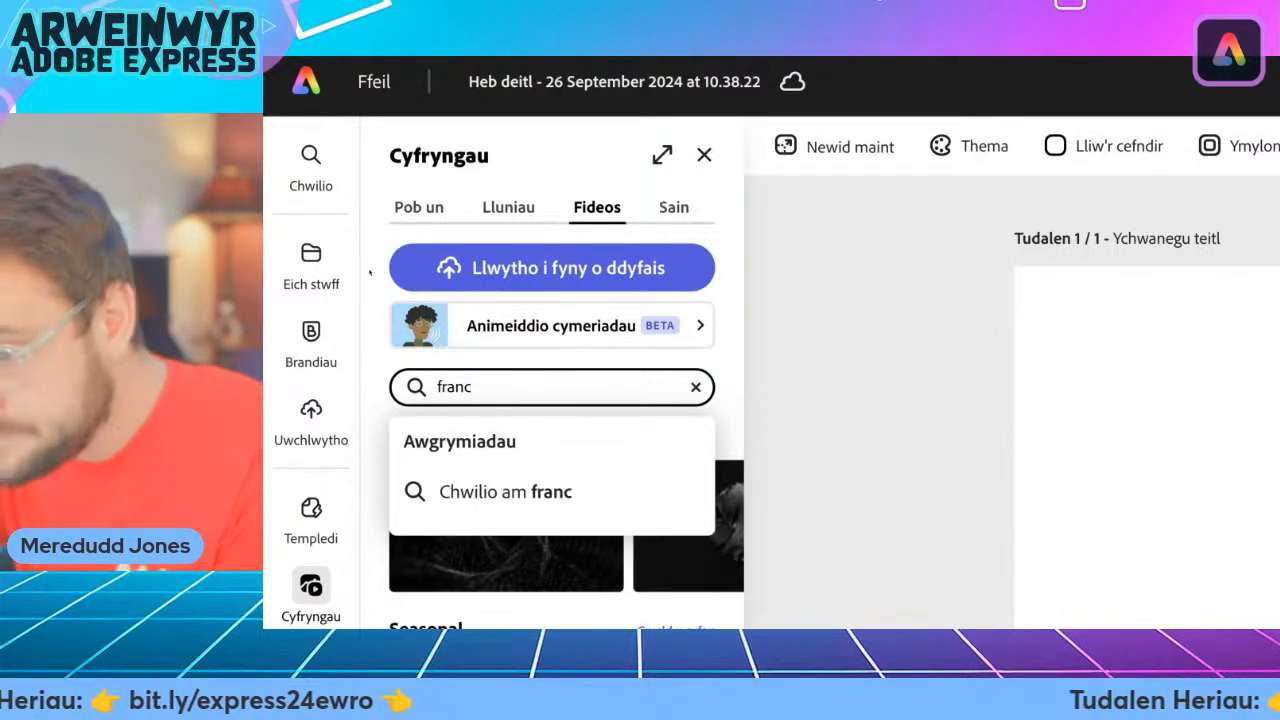
type("e")
key("Return")
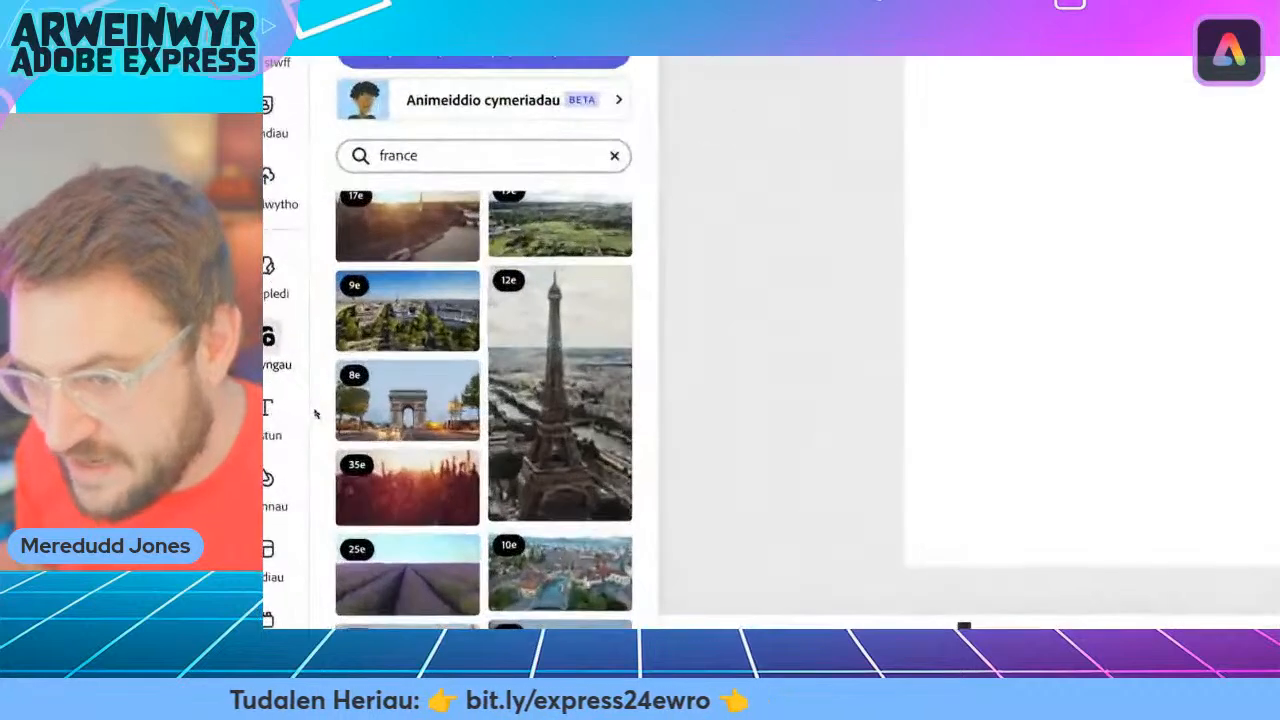
Browse the France stock clips, add the 17-second clip of the Eiffel Tower behind fountains to the blank scene, and make it fill the page.
scroll(486, 272, "down", 5)
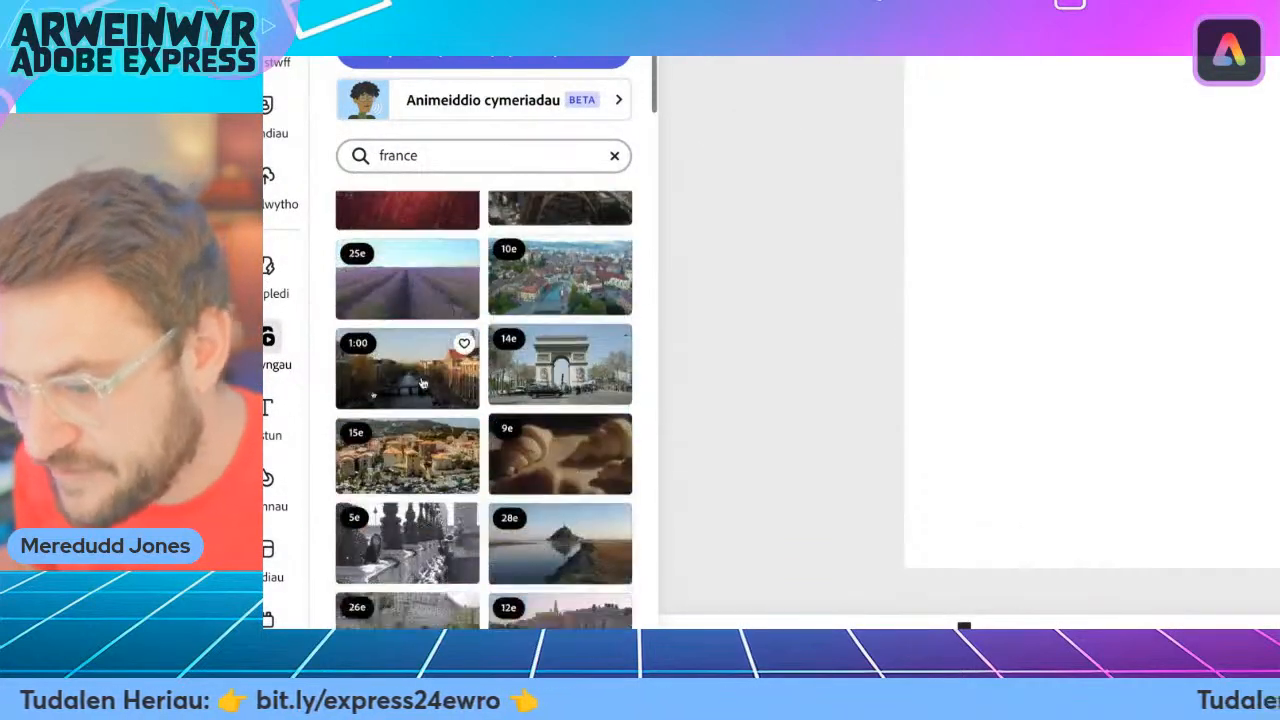
scroll(418, 416, "down", 2)
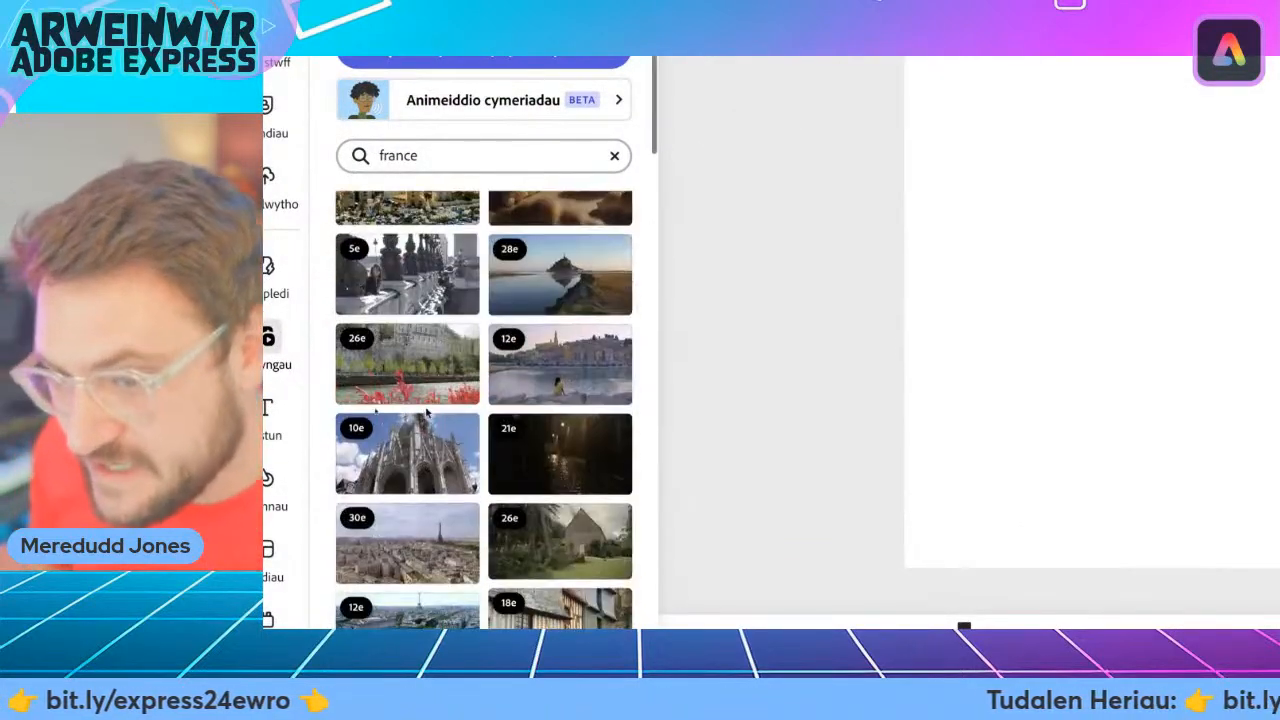
scroll(432, 437, "down", 3)
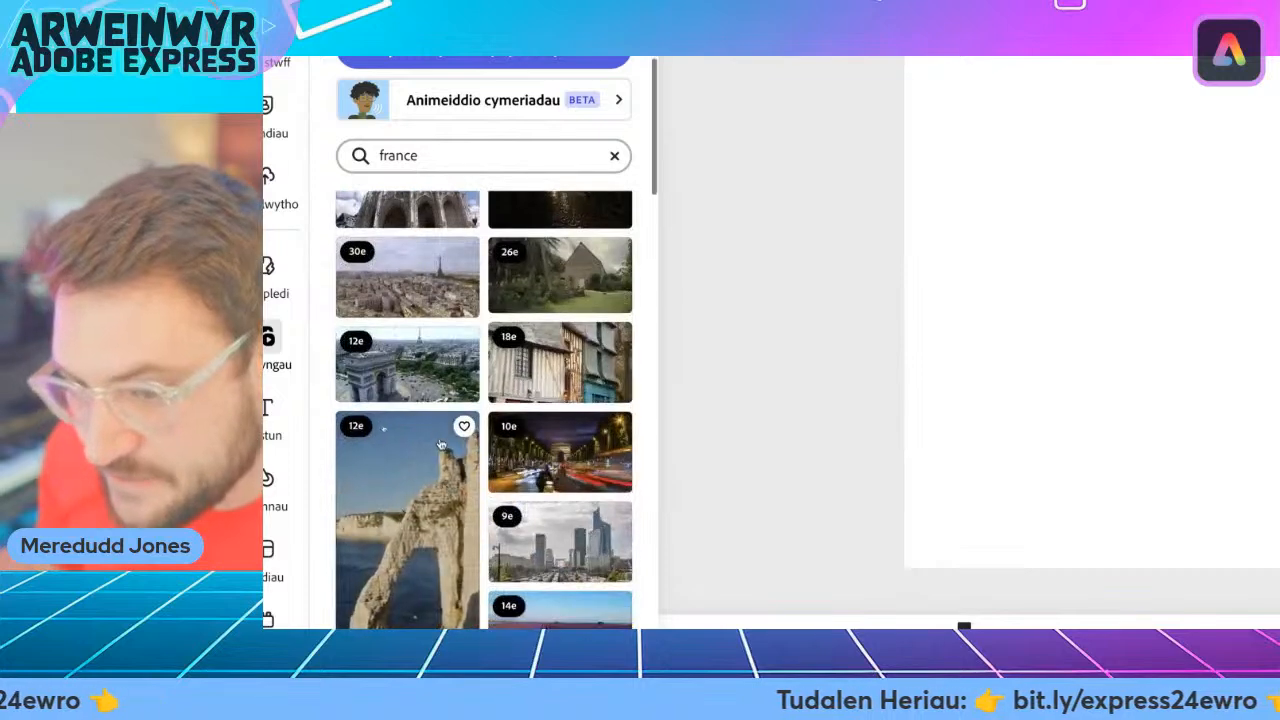
scroll(445, 447, "down", 10)
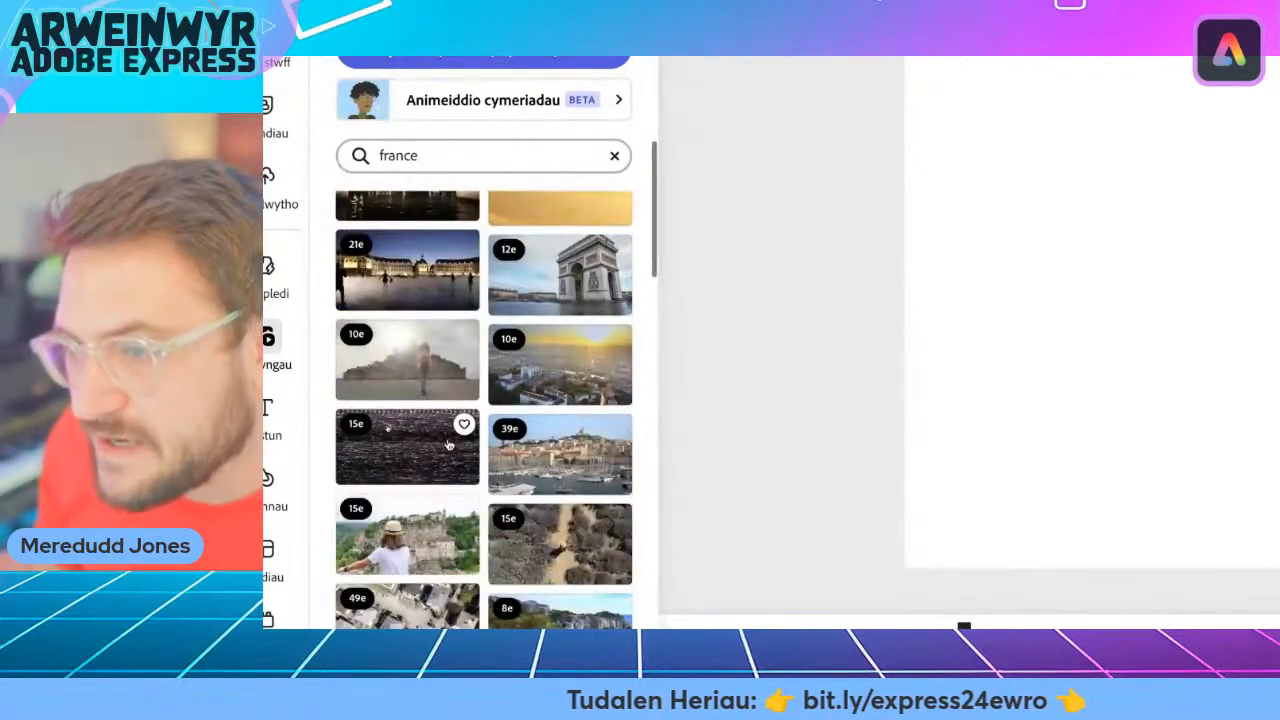
scroll(449, 445, "down", 2)
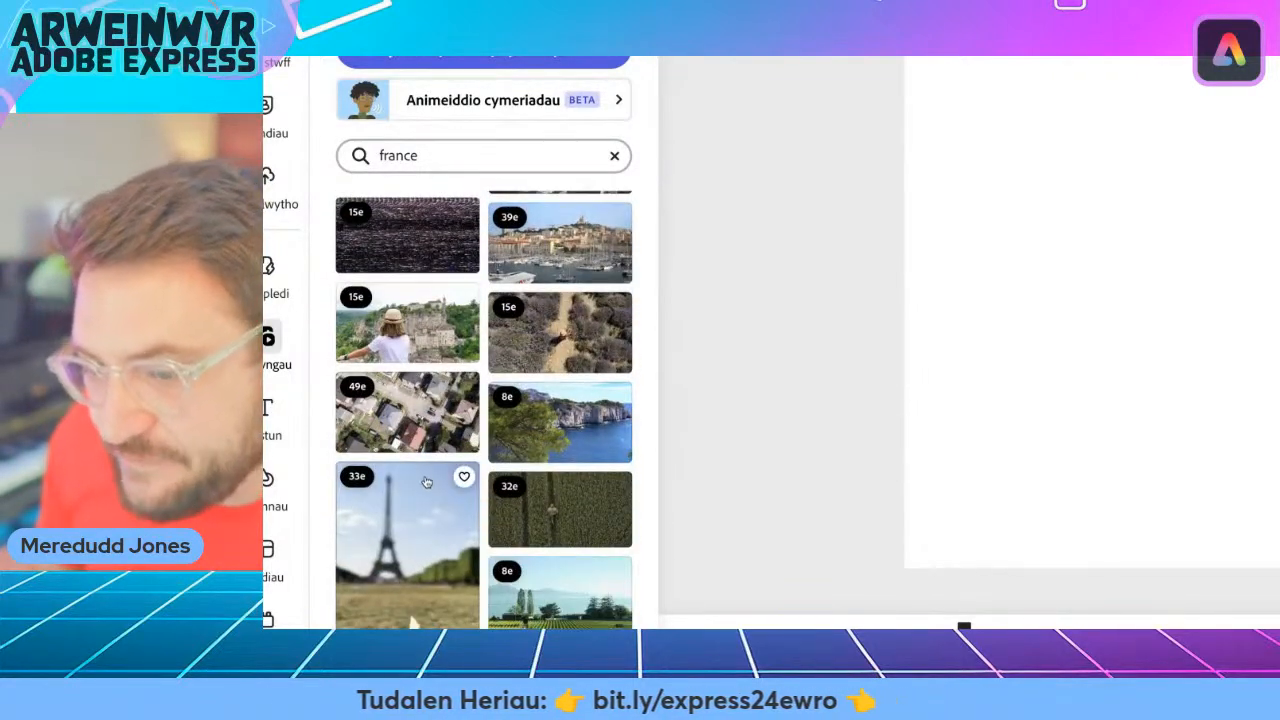
scroll(427, 483, "down", 2)
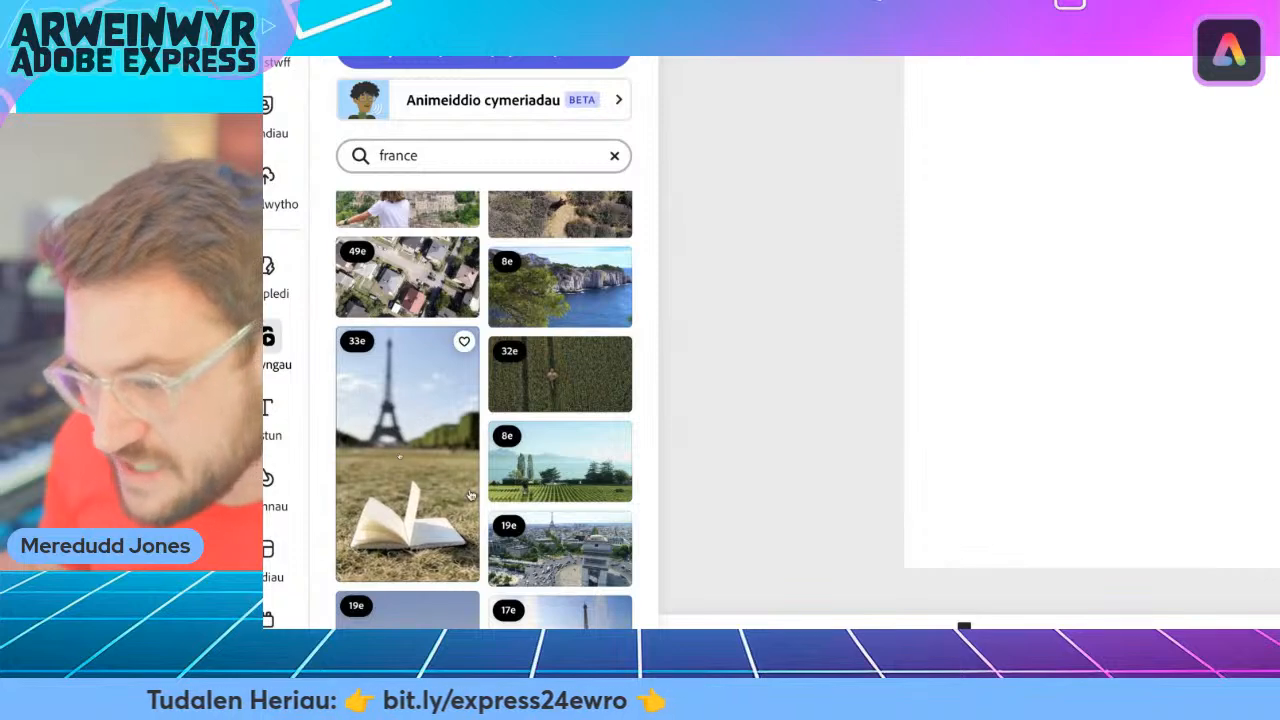
scroll(470, 495, "down", 2)
scroll(525, 494, "down", 2)
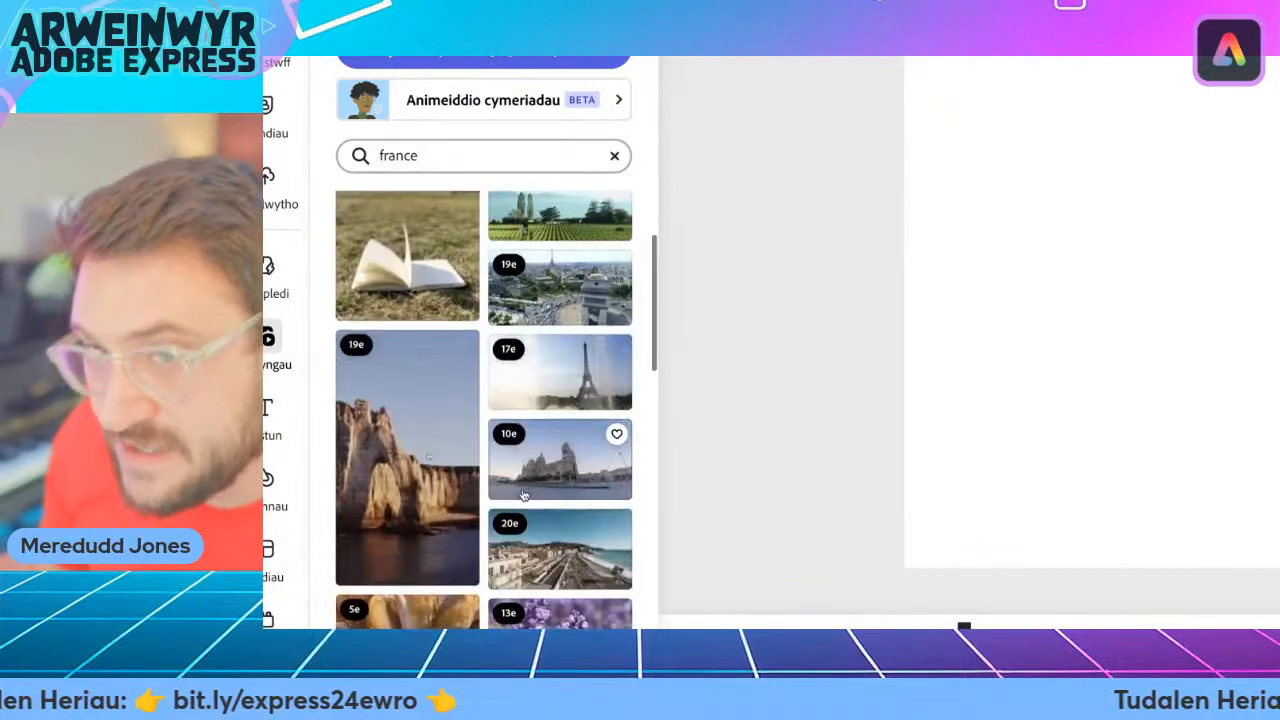
scroll(480, 300, "up", 2)
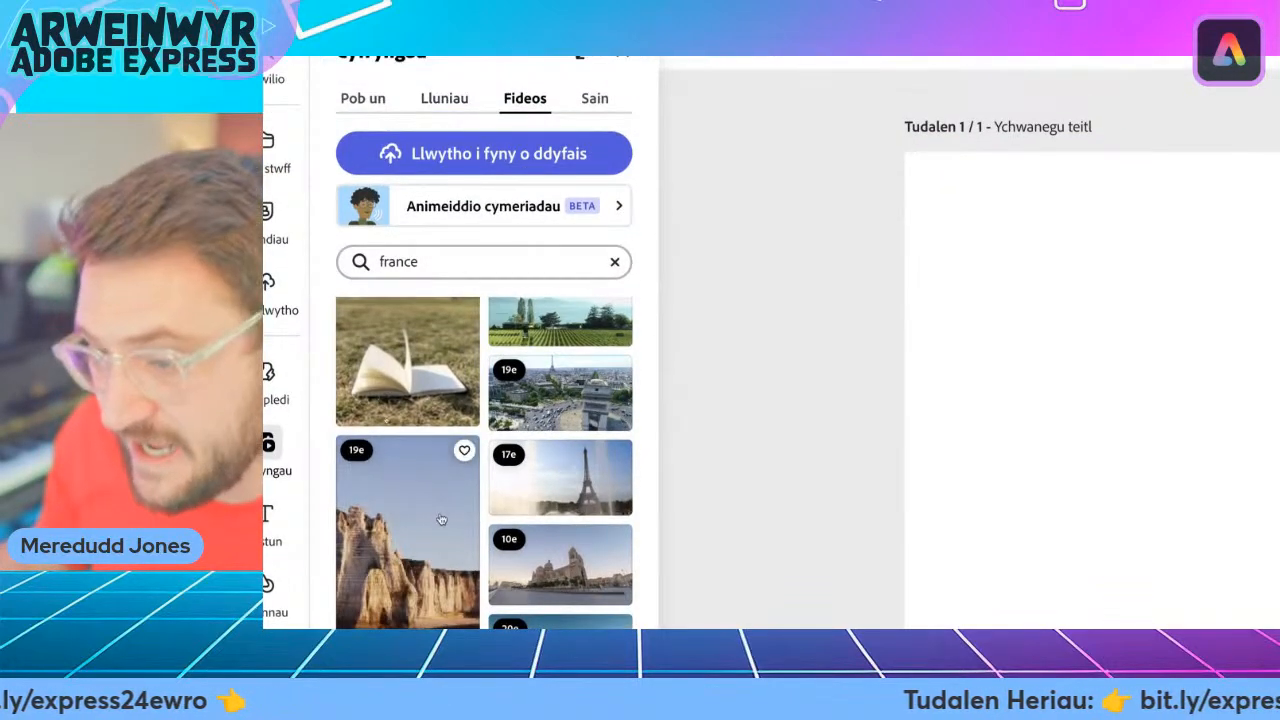
scroll(436, 506, "down", 2)
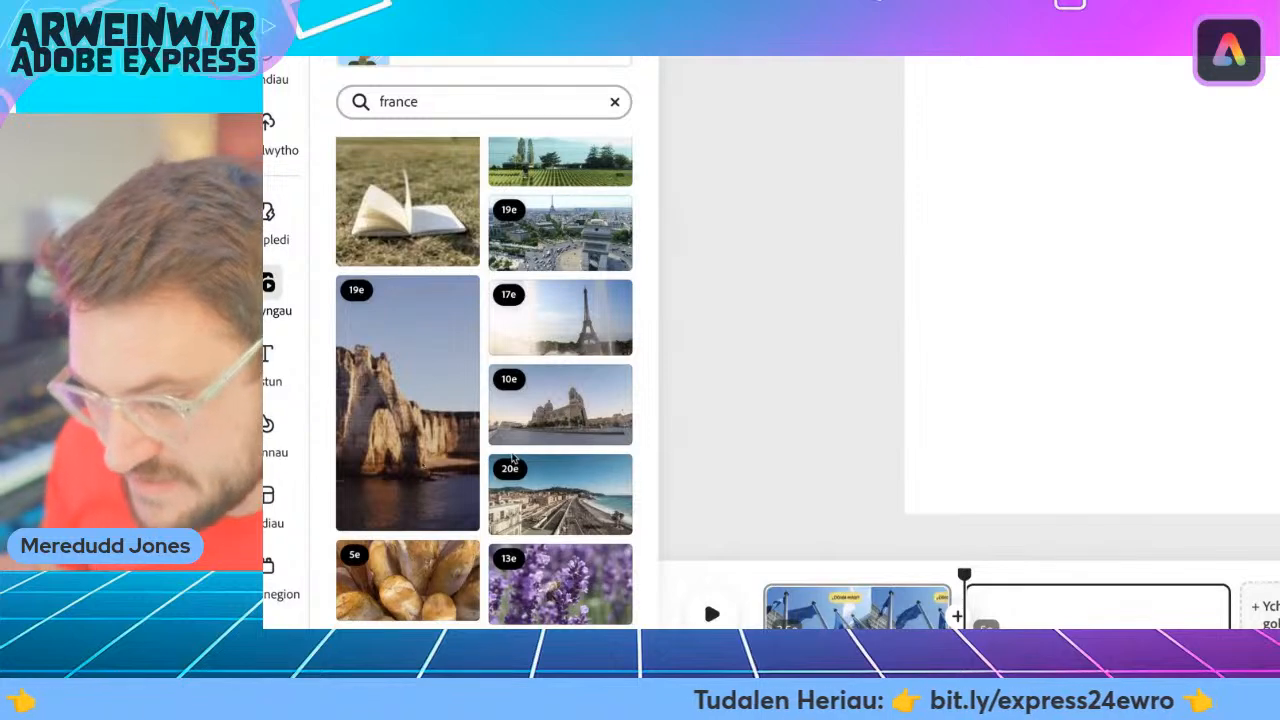
scroll(558, 393, "down", 5)
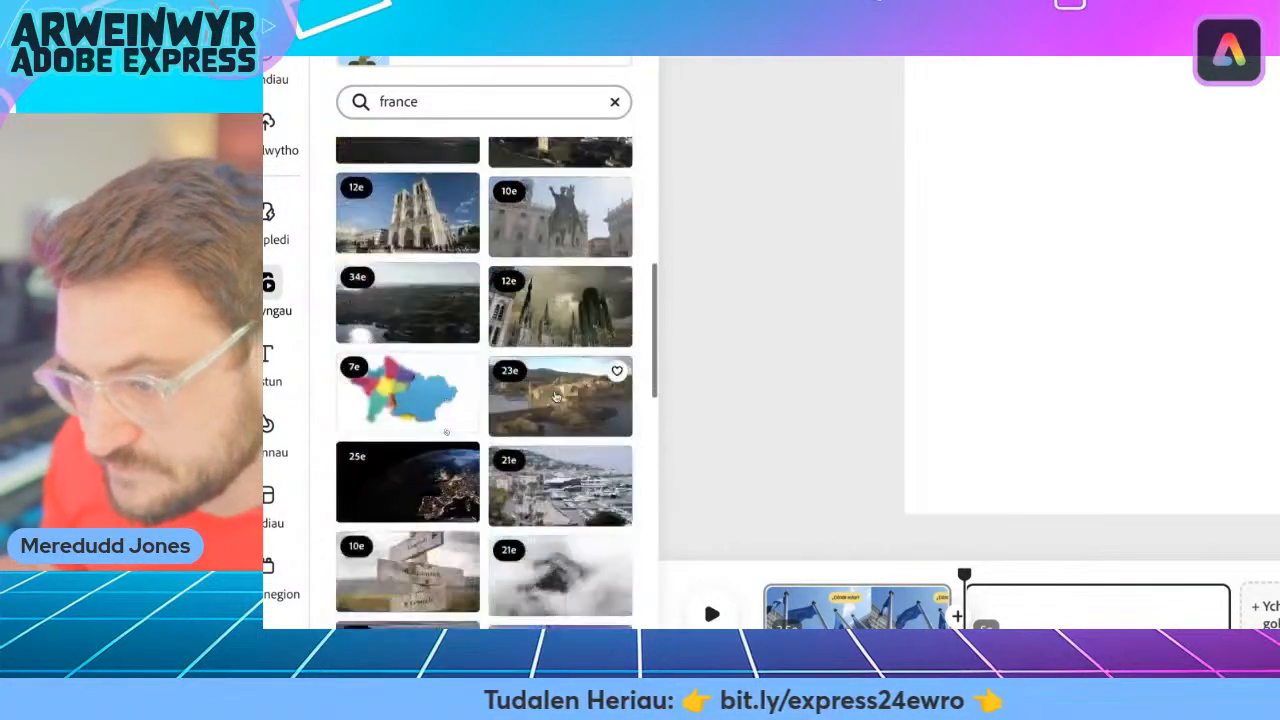
scroll(557, 397, "down", 3)
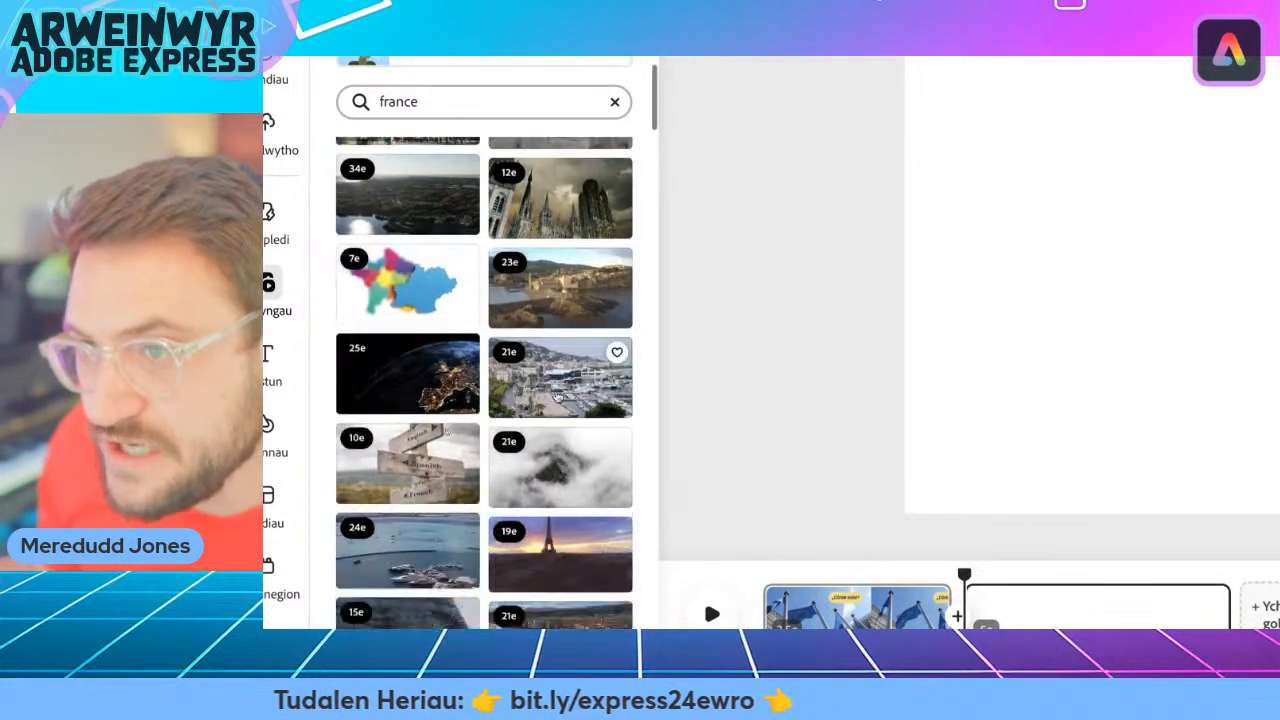
scroll(557, 397, "down", 10)
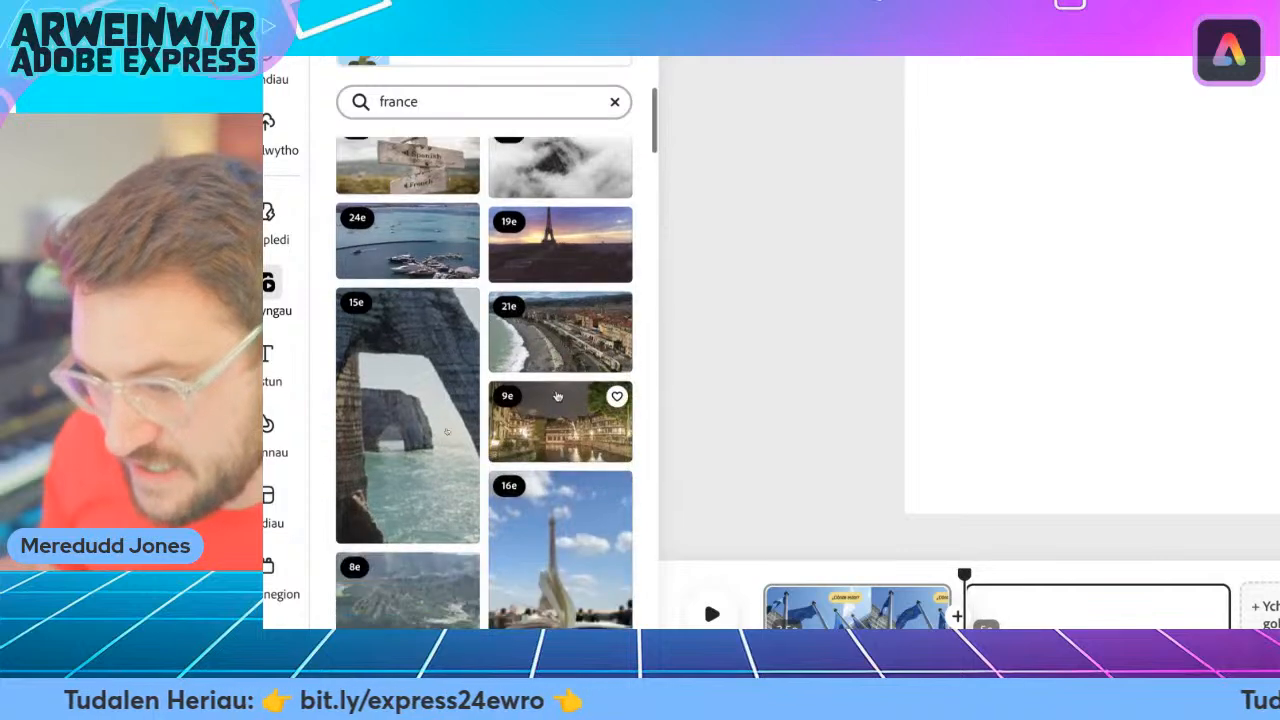
scroll(558, 396, "up", 2)
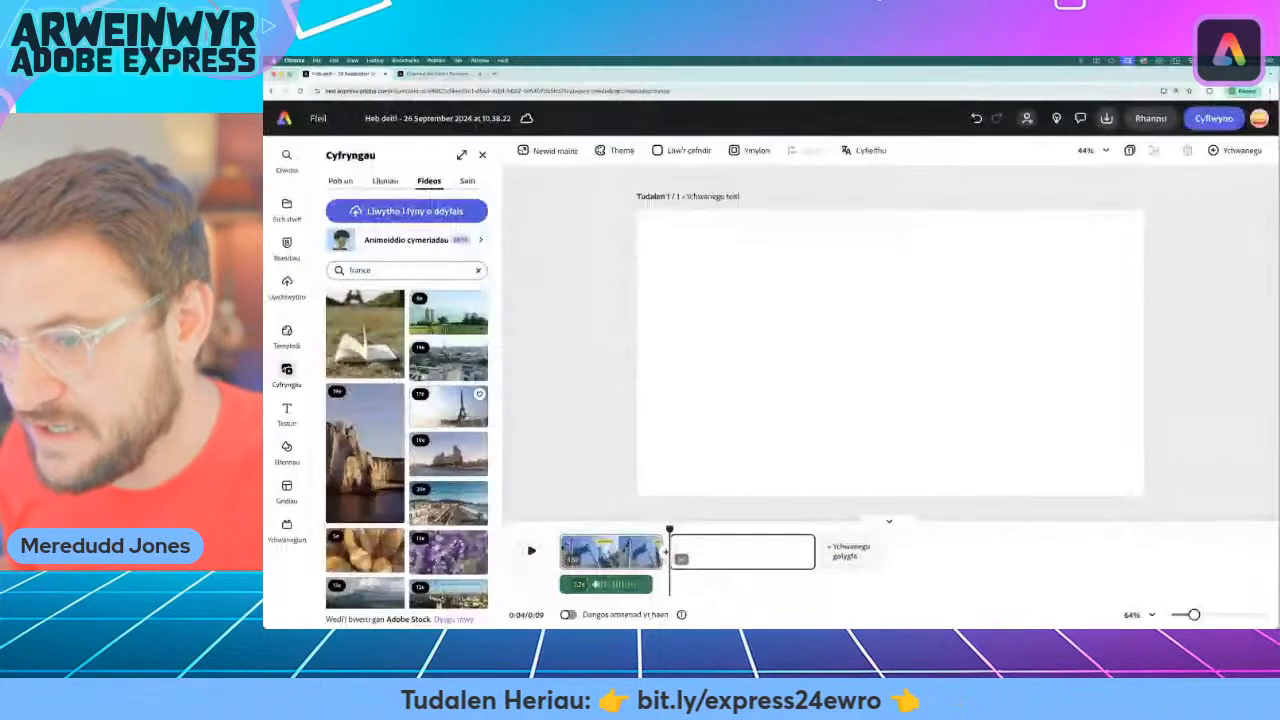
left_click(596, 370)
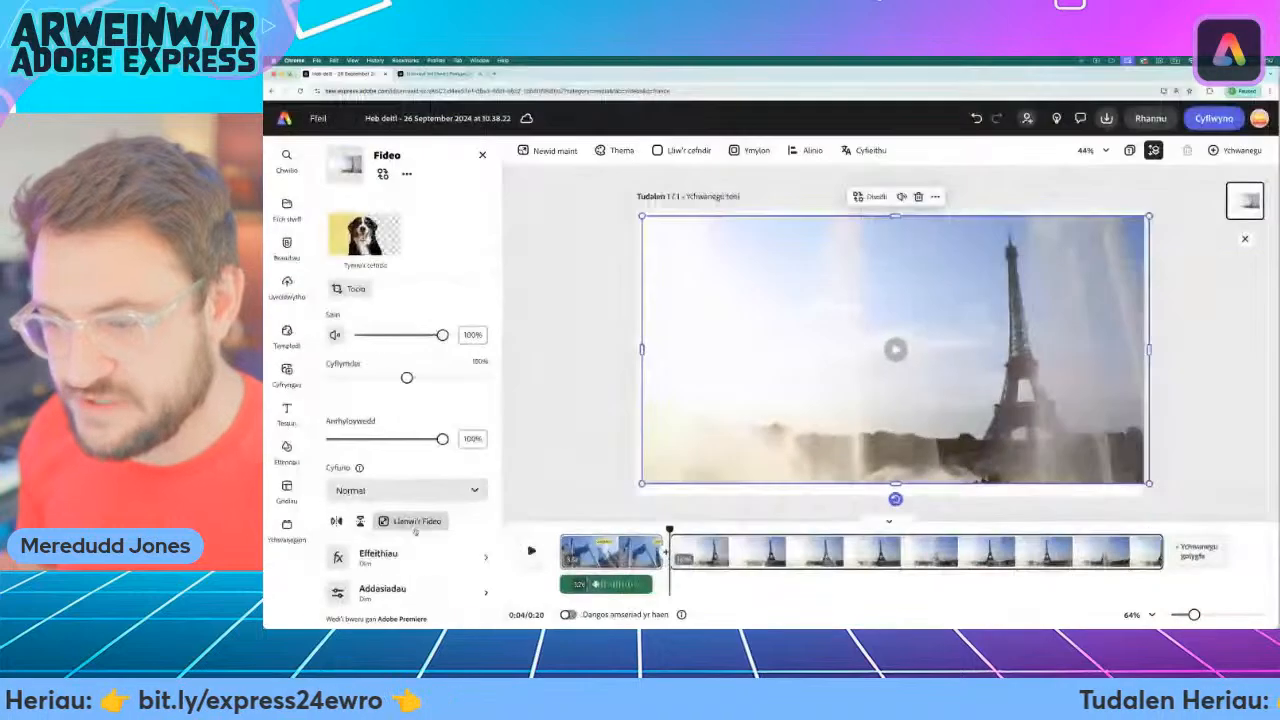
left_click(541, 512)
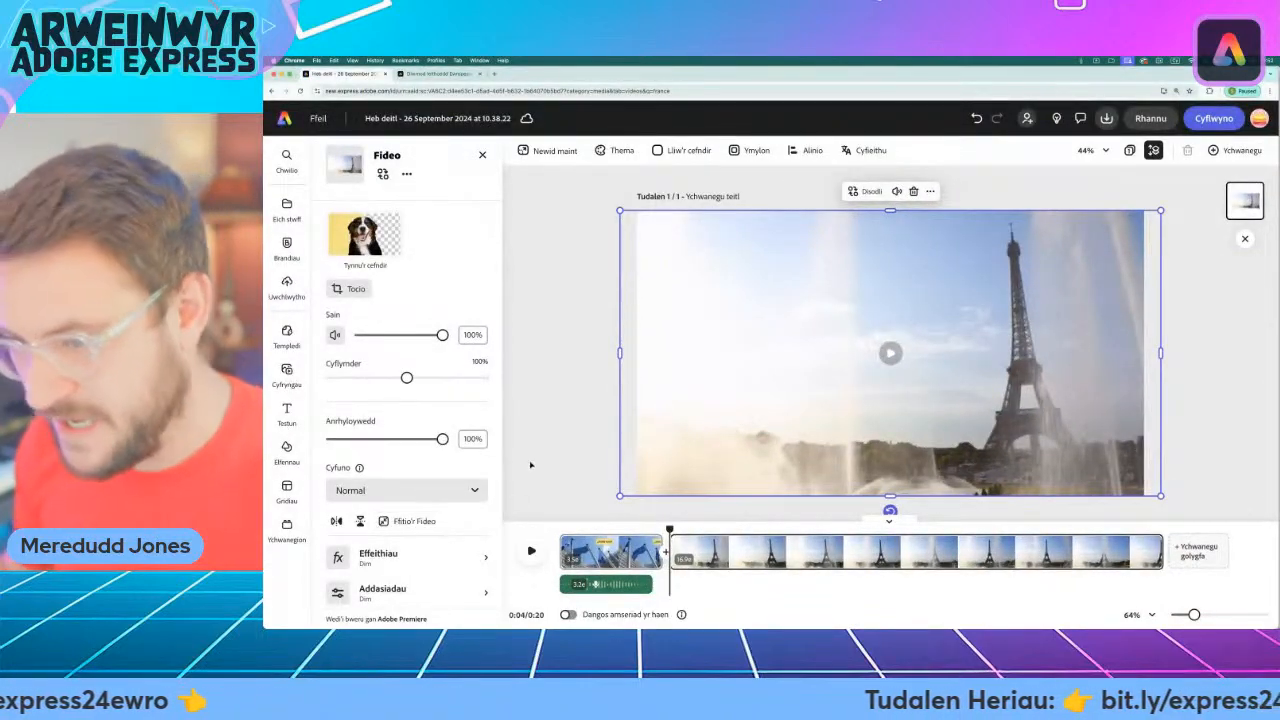
left_click(574, 463)
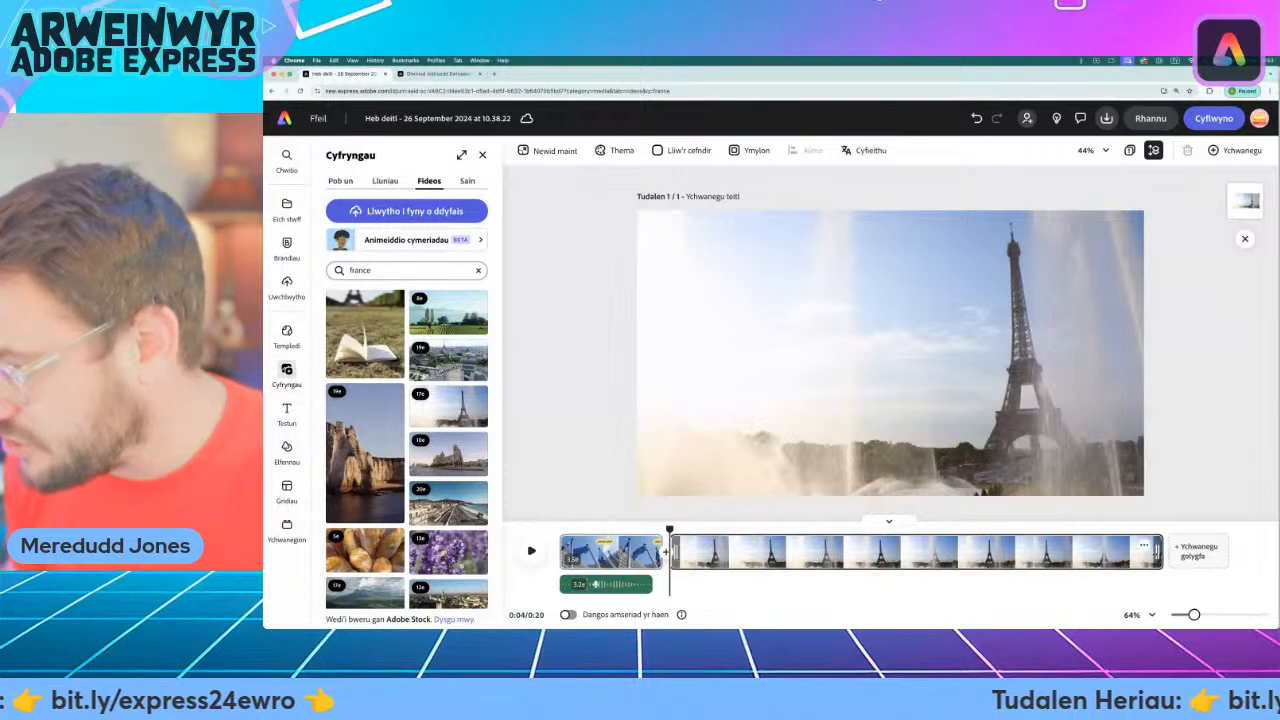
Trim the Eiffel Tower scene to about 3.2 seconds and return the playhead to the start of the scene.
left_click_drag(1156, 550, 891, 545)
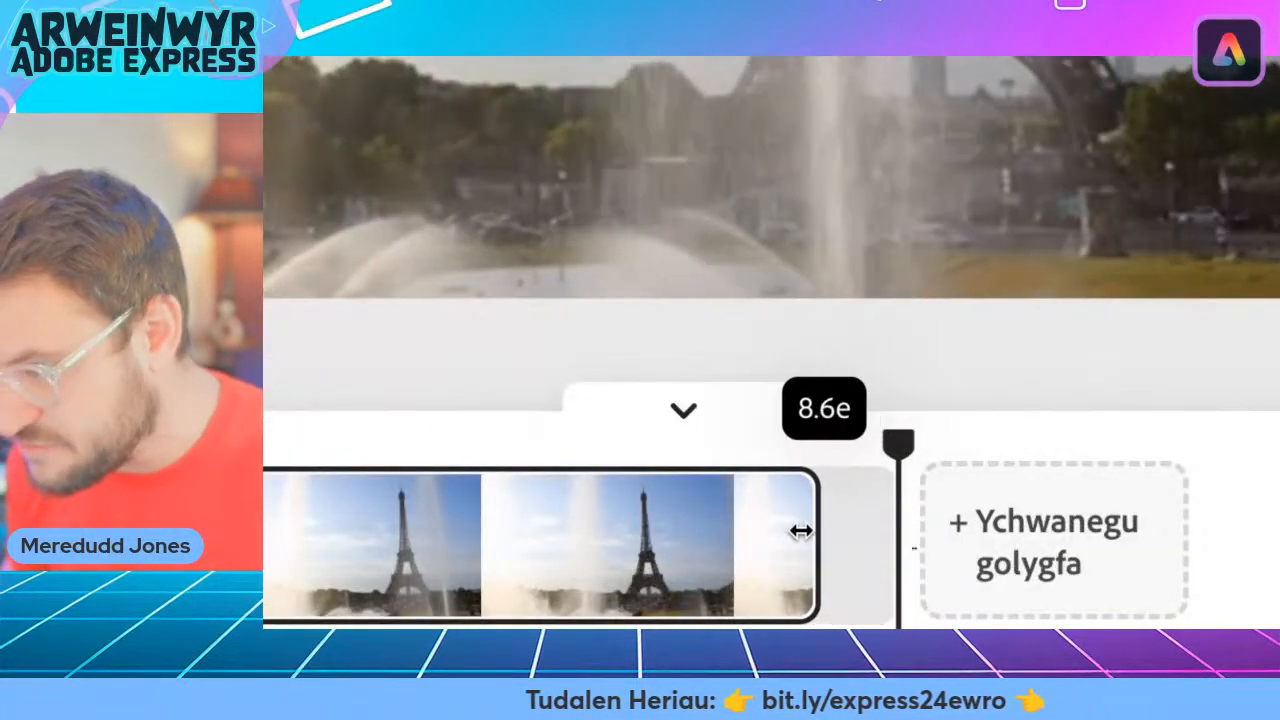
left_click_drag(801, 531, 531, 531)
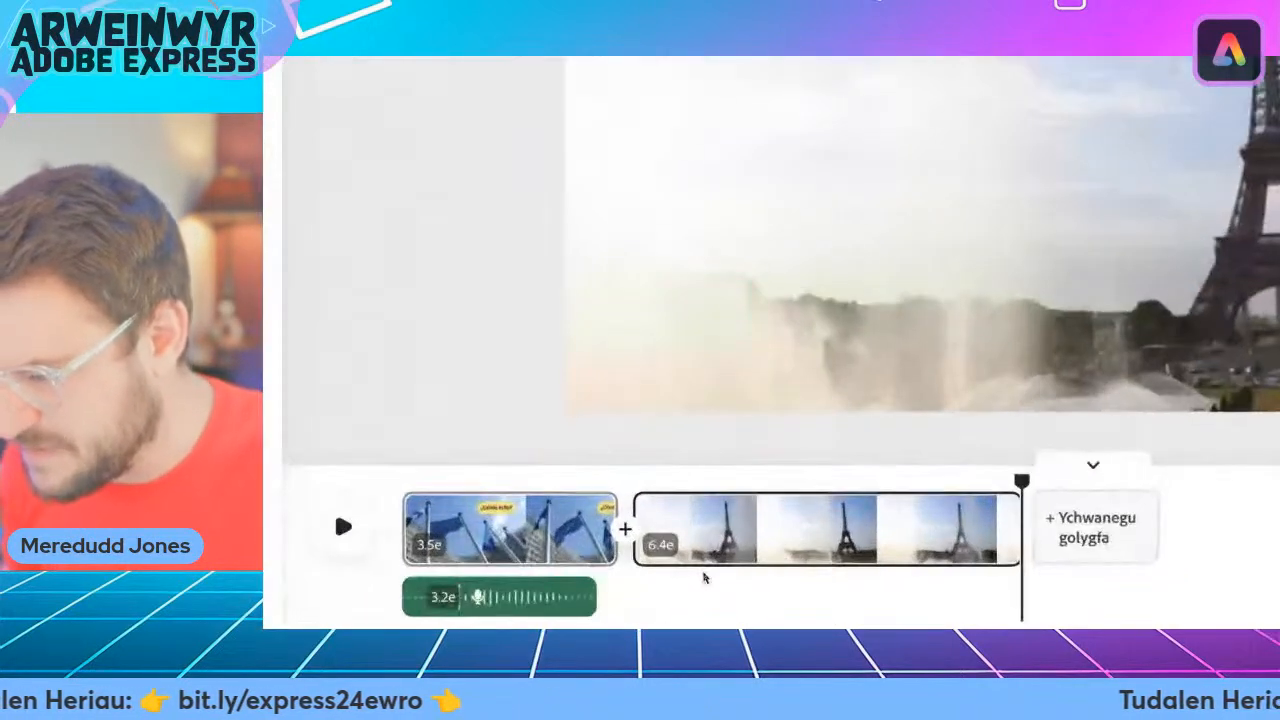
left_click_drag(1011, 530, 822, 528)
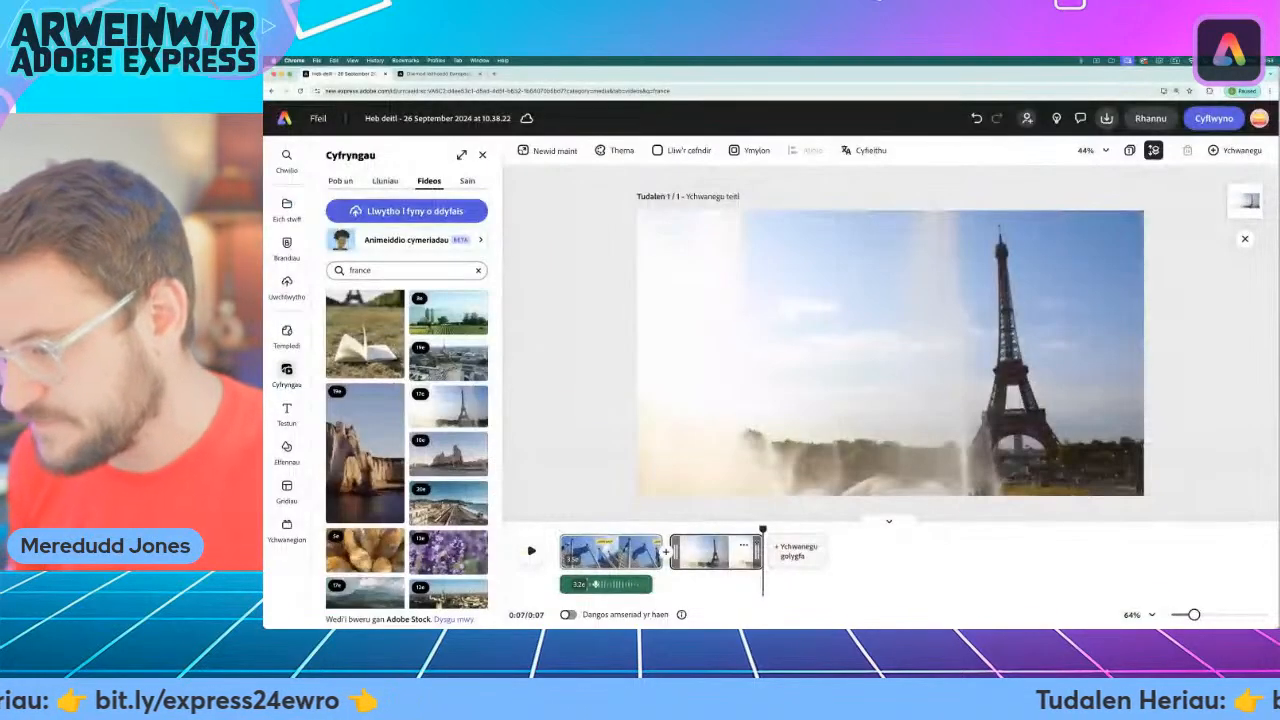
left_click_drag(828, 484, 787, 487)
left_click_drag(741, 530, 669, 530)
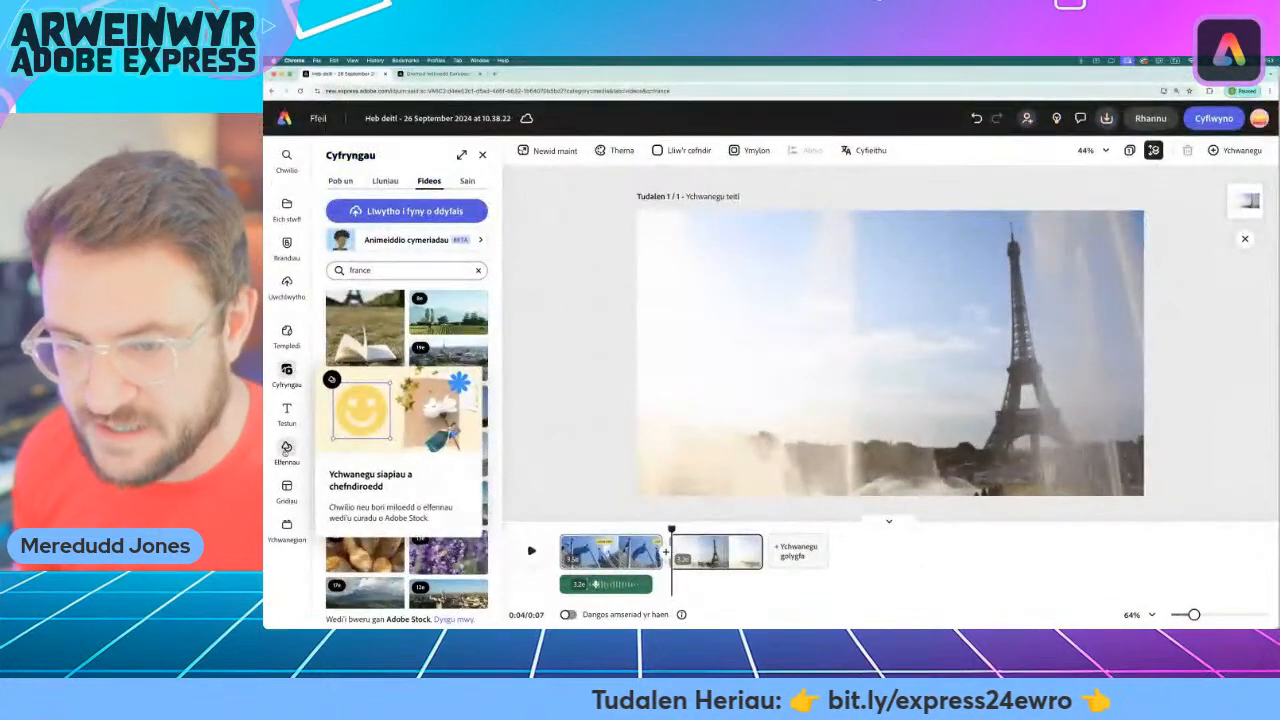
Search the design assets among the elements for "question".
left_click(286, 449)
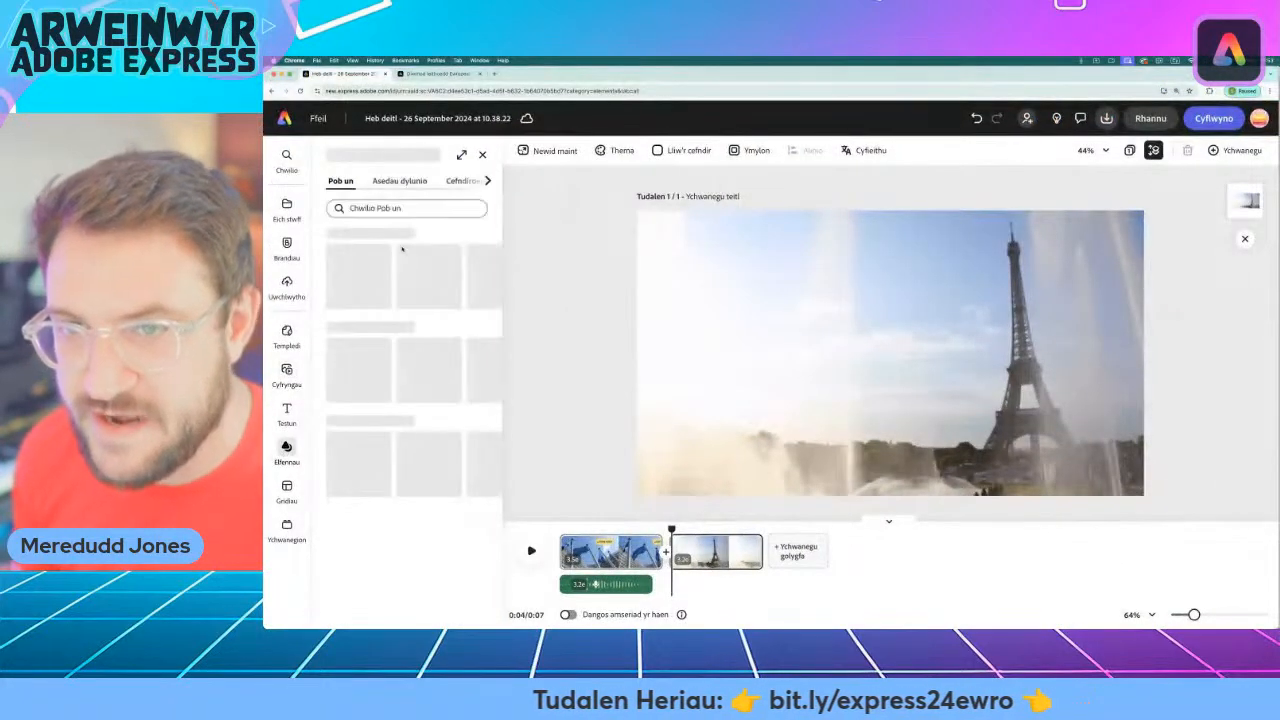
left_click(400, 180)
left_click(408, 208)
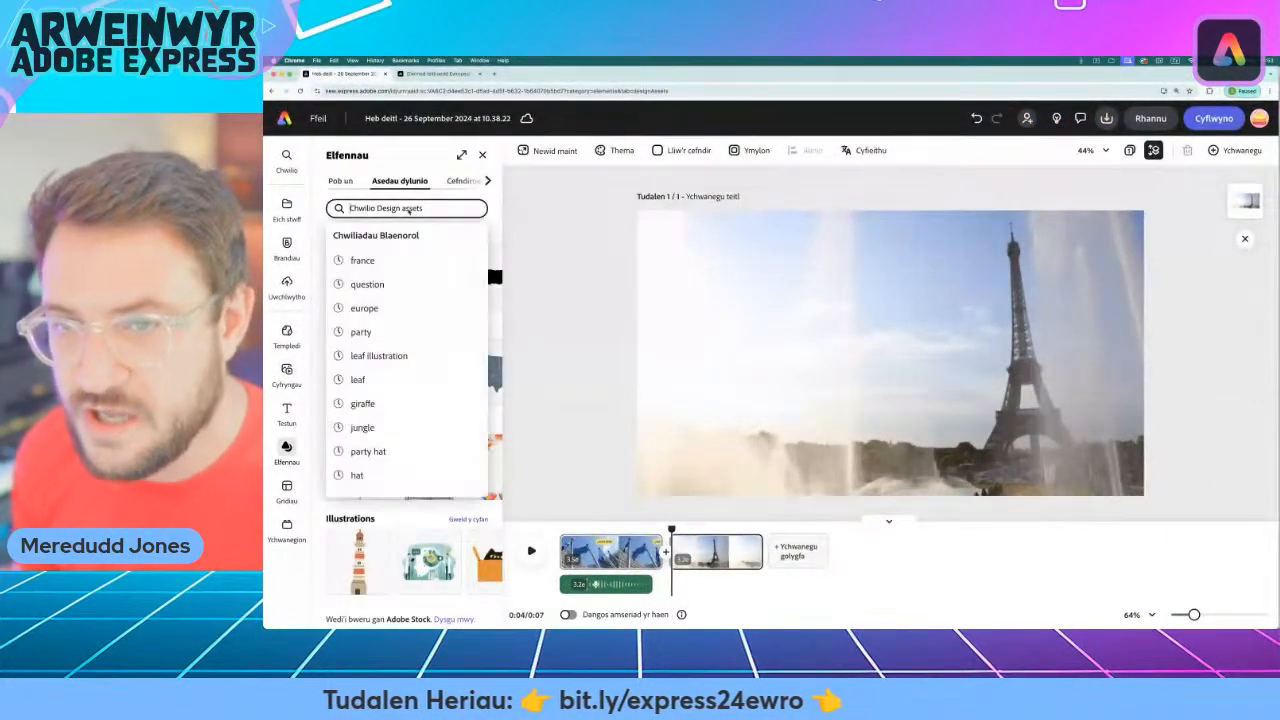
type("question")
key("Return")
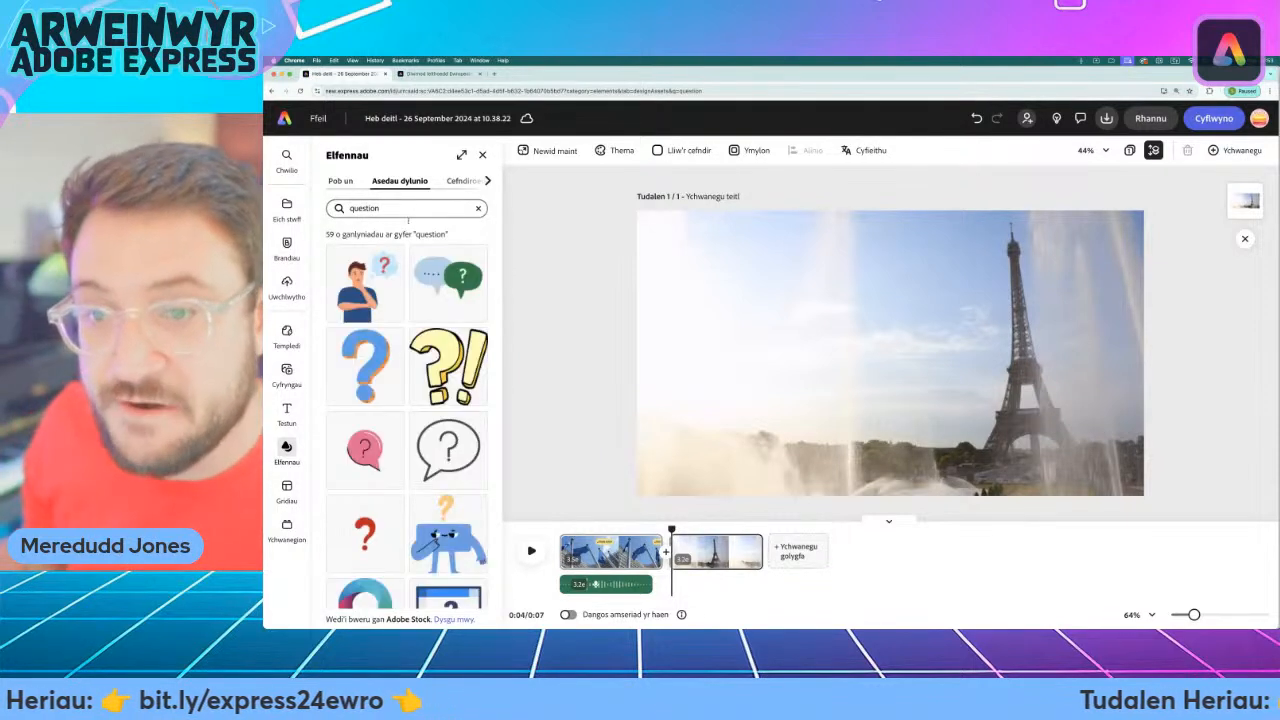
Add the yellow question-and-exclamation-mark graphic to the Eiffel Tower scene and enlarge it in the upper-left sky area.
left_click(448, 365)
left_click_drag(890, 350, 712, 275)
left_click_drag(757, 317, 835, 395)
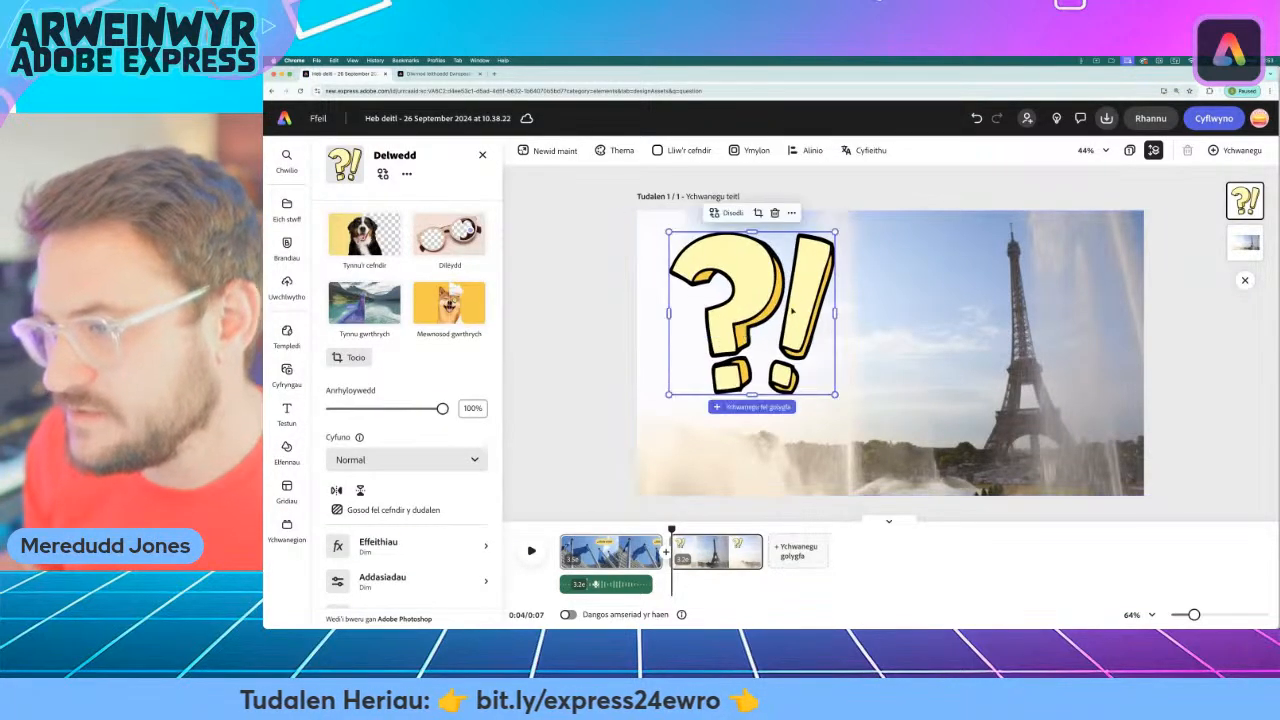
left_click_drag(801, 299, 814, 303)
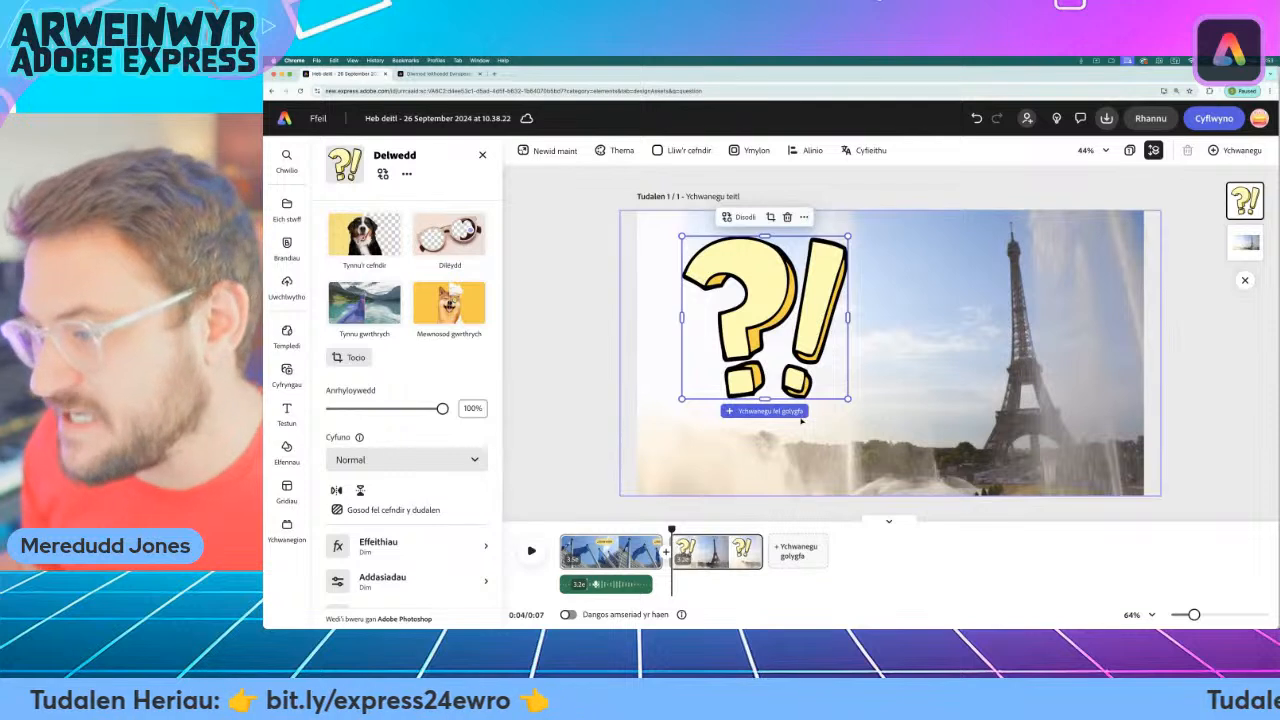
left_click(567, 303)
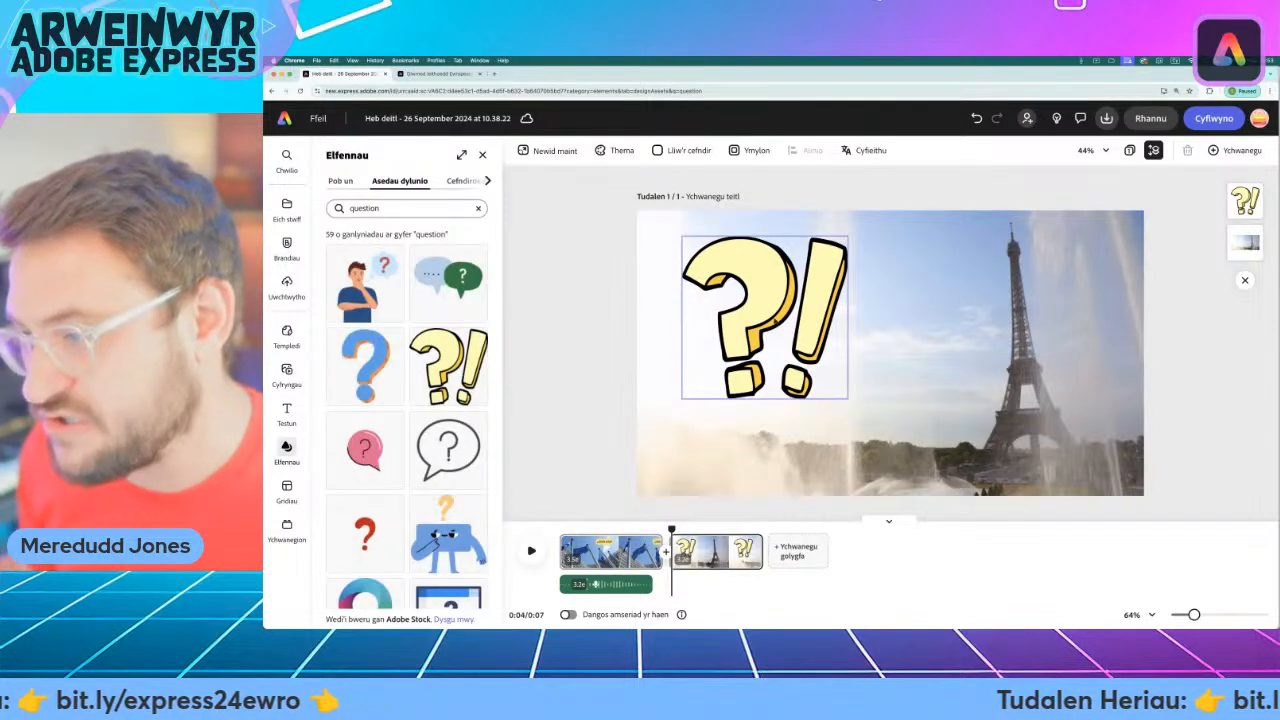
Tilt the question-and-exclamation-mark graphic slightly counter-clockwise and shift it a little closer to the page's left edge.
left_click(765, 317)
left_click_drag(764, 413, 782, 414)
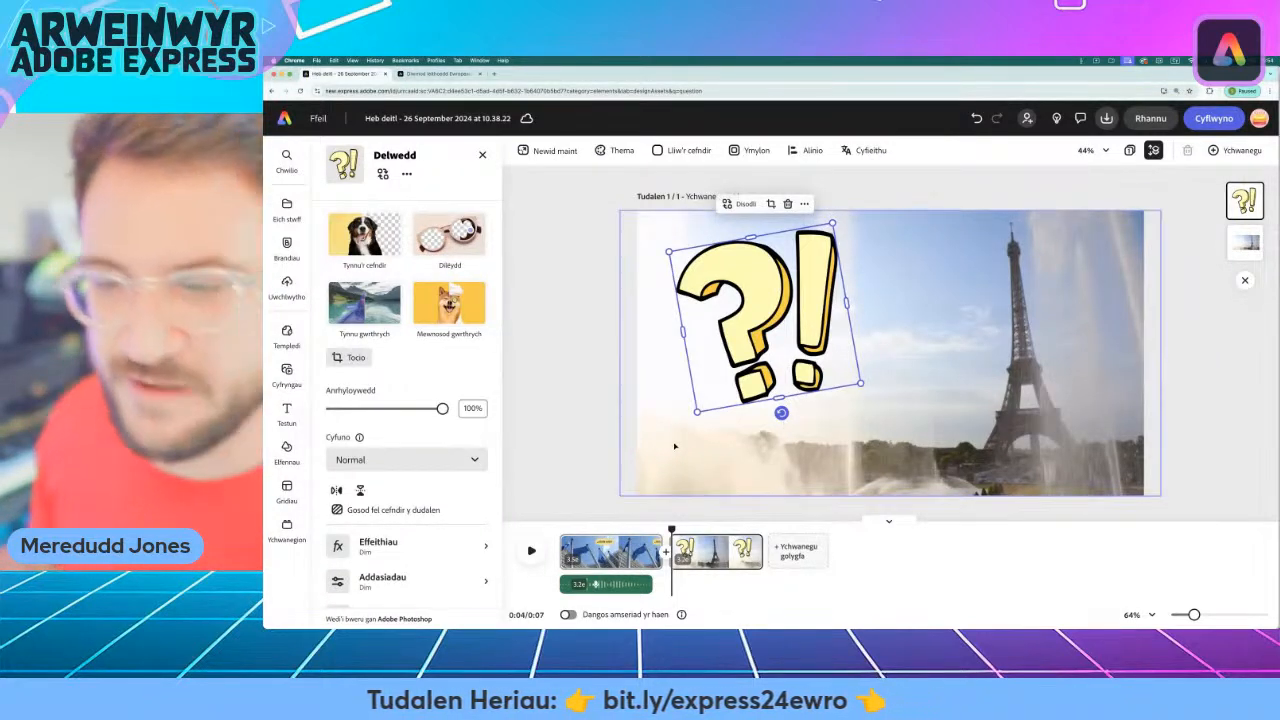
left_click_drag(766, 290, 744, 286)
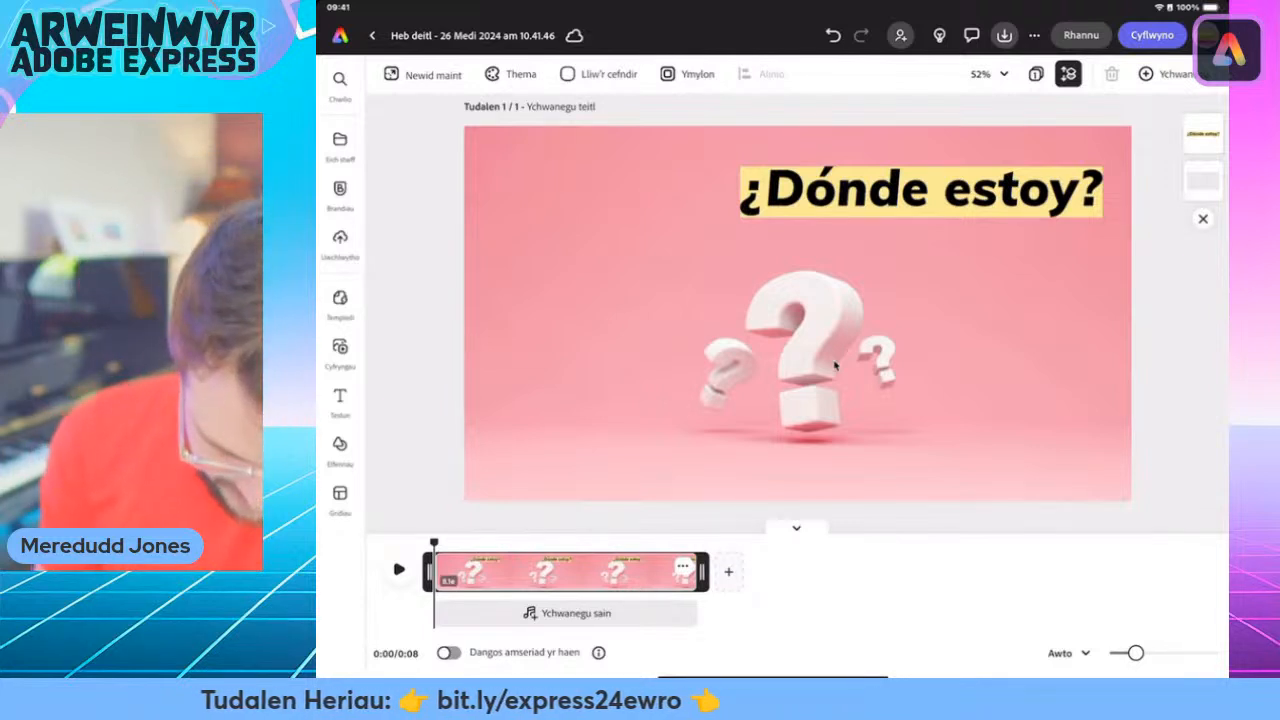
In the iPad project with the pink question-mark scene, start the voiceover recorder and allow microphone access.
left_click(340, 352)
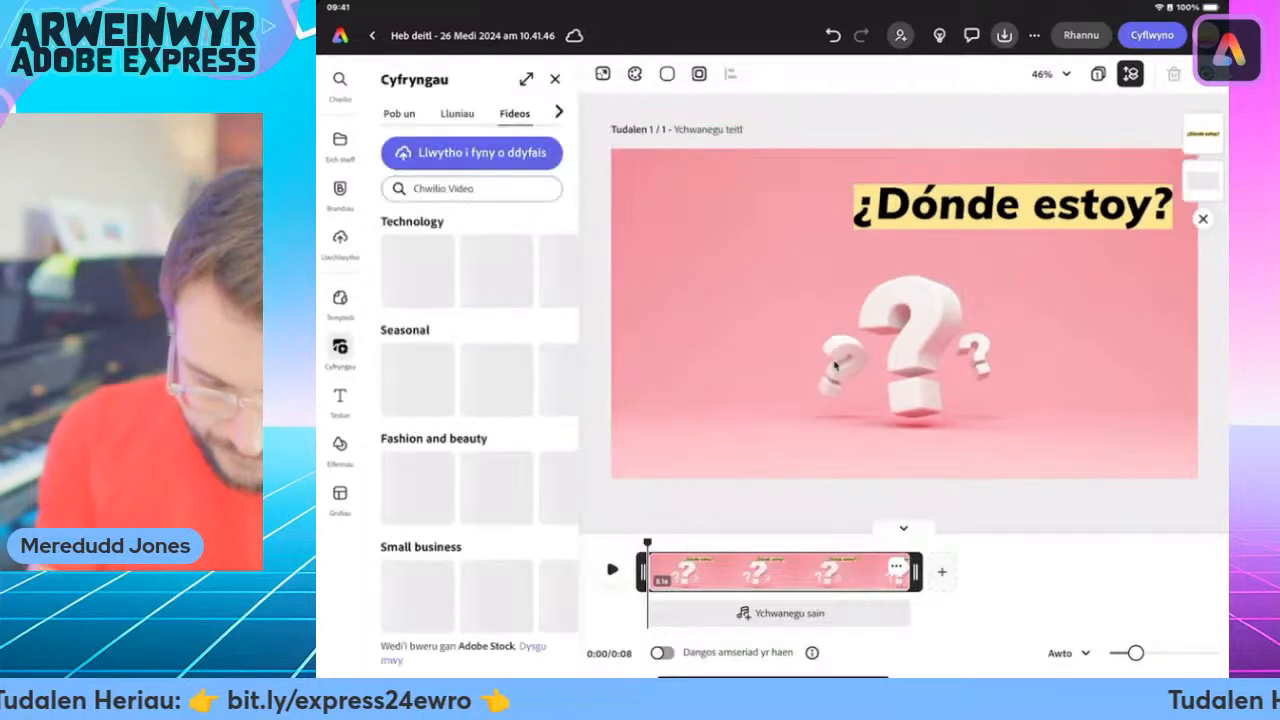
left_click(559, 112)
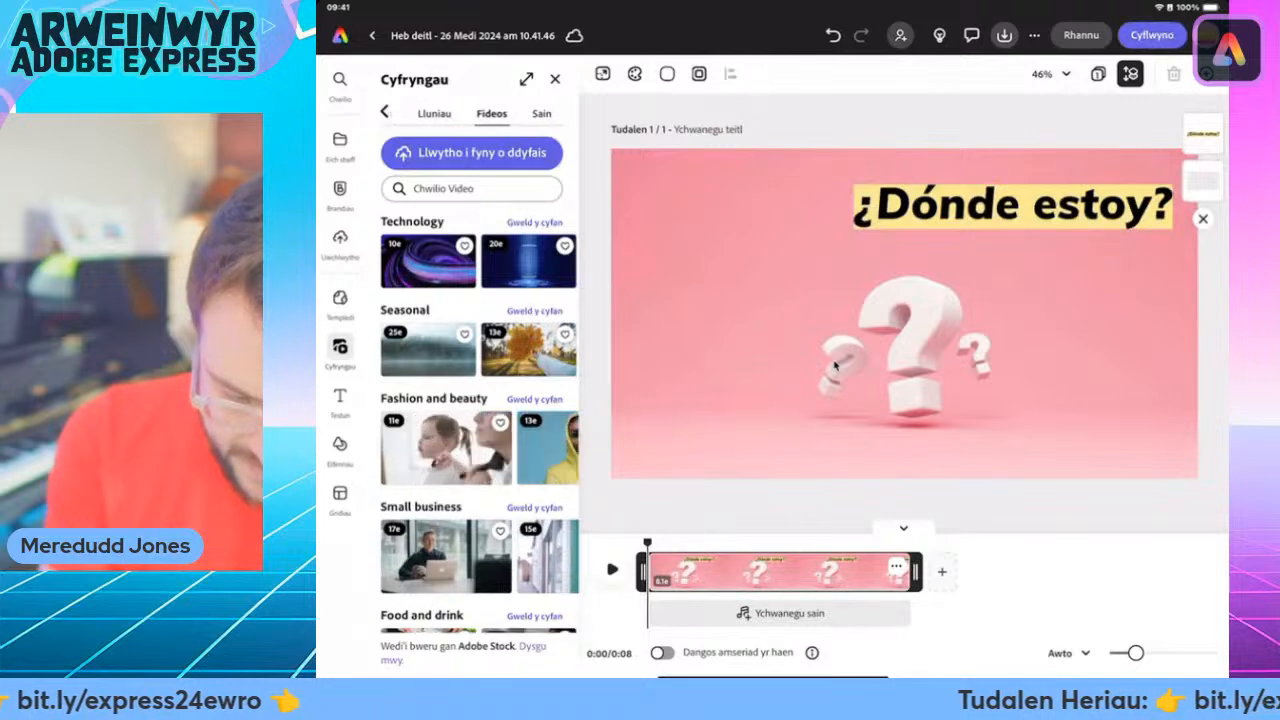
left_click(541, 113)
left_click(472, 190)
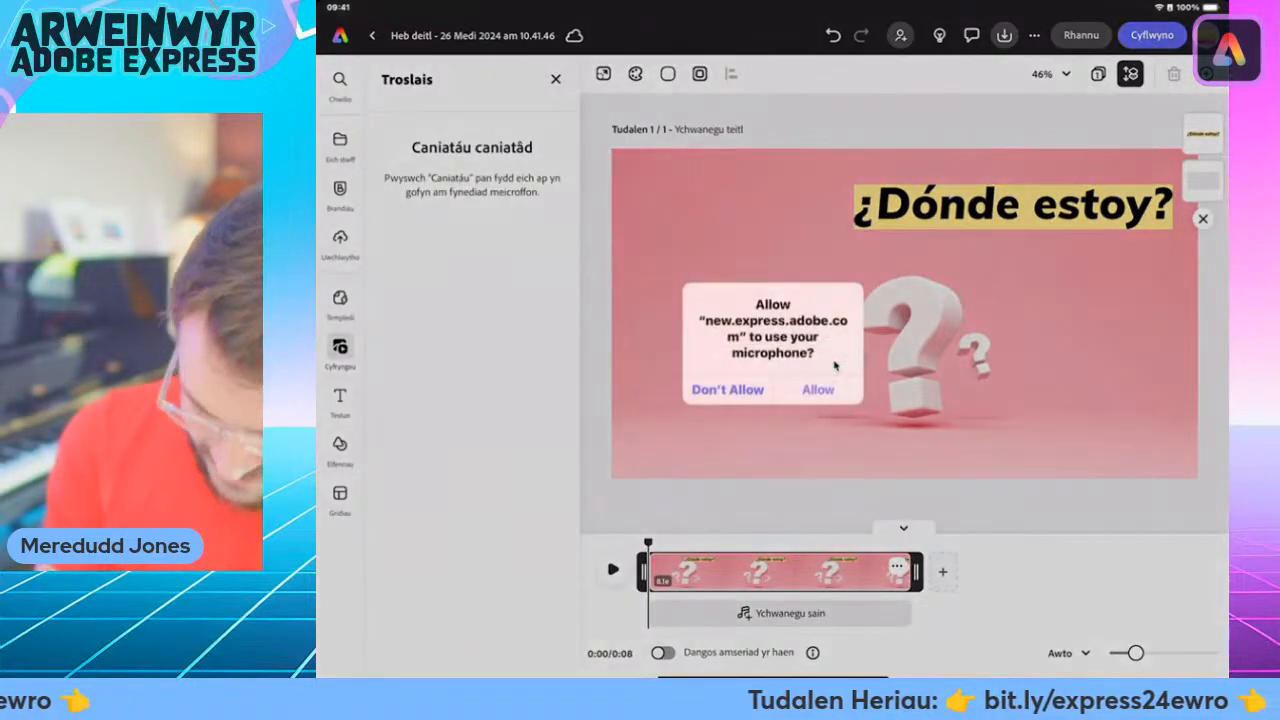
left_click(817, 389)
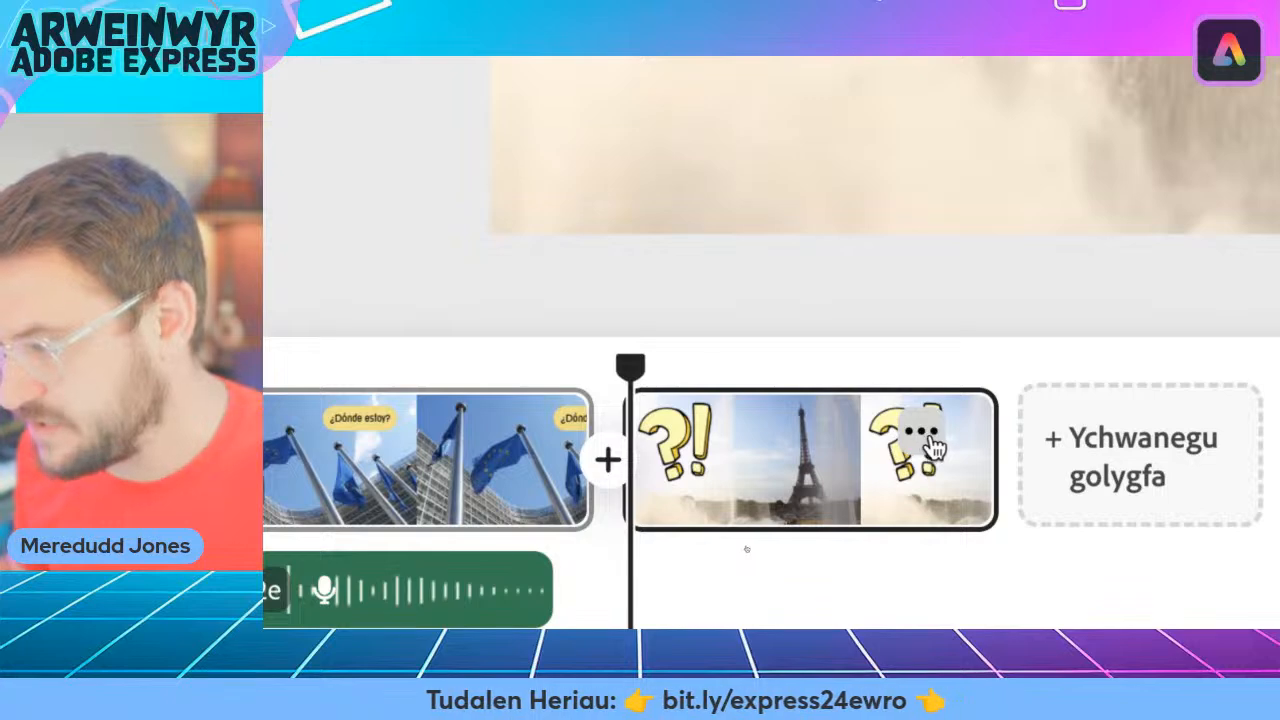
Duplicate the Eiffel Tower scene together with its question-and-exclamation-mark graphic.
left_click(922, 435)
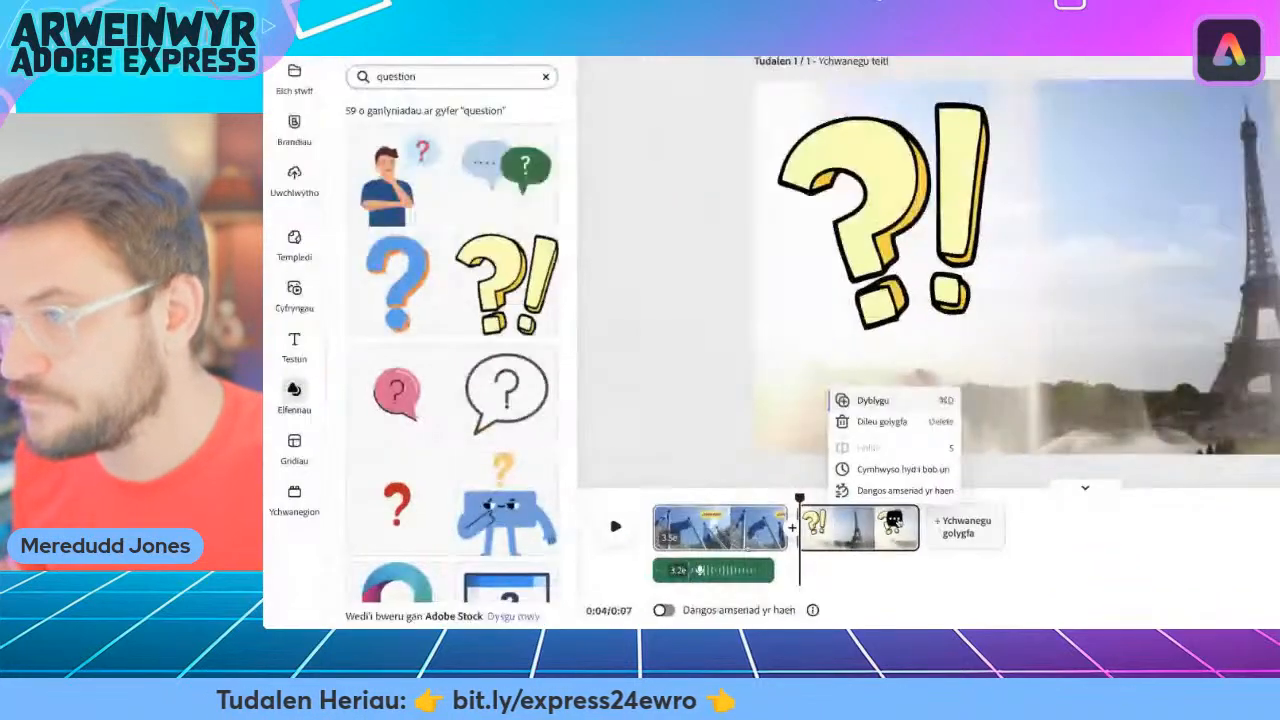
left_click(870, 400)
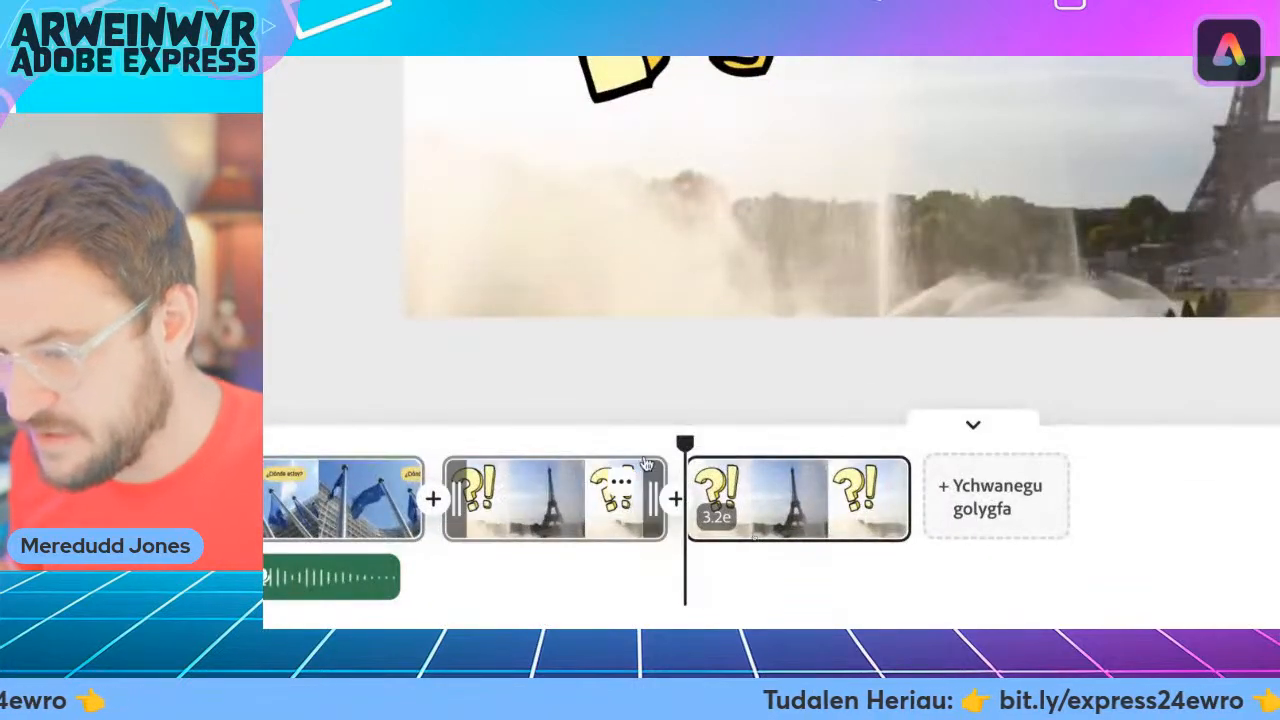
left_click(624, 482)
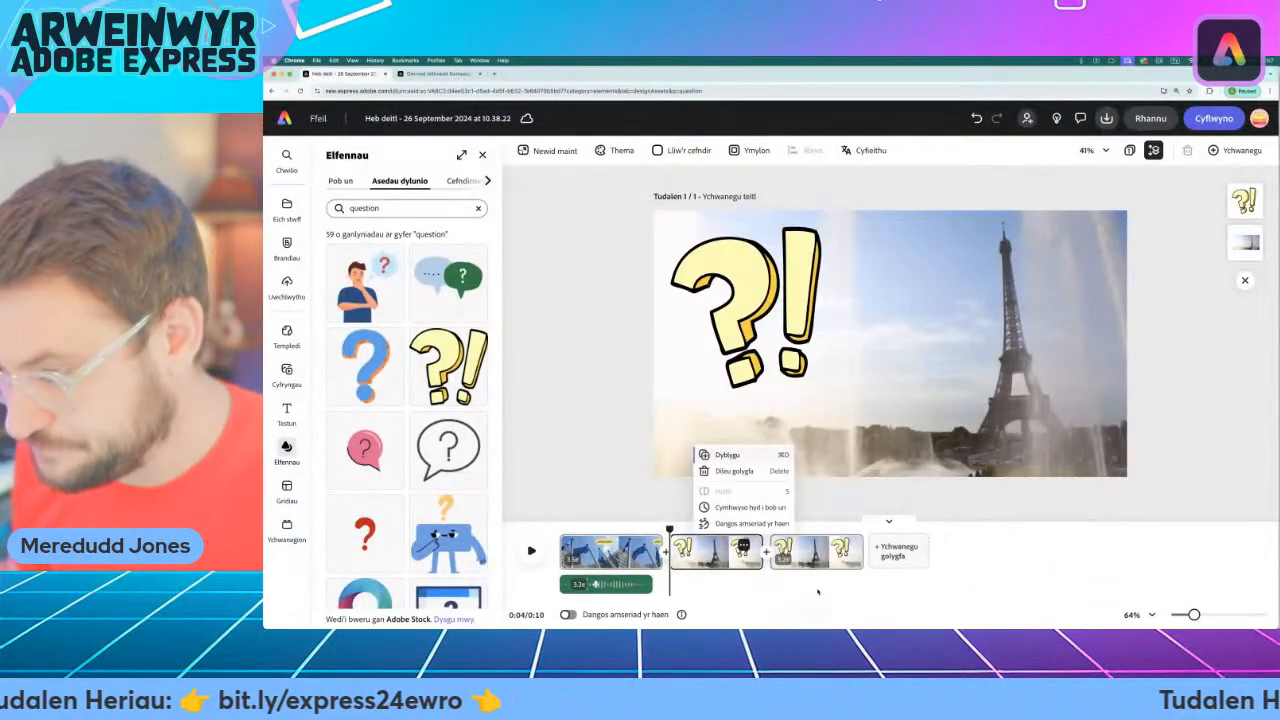
left_click(818, 592)
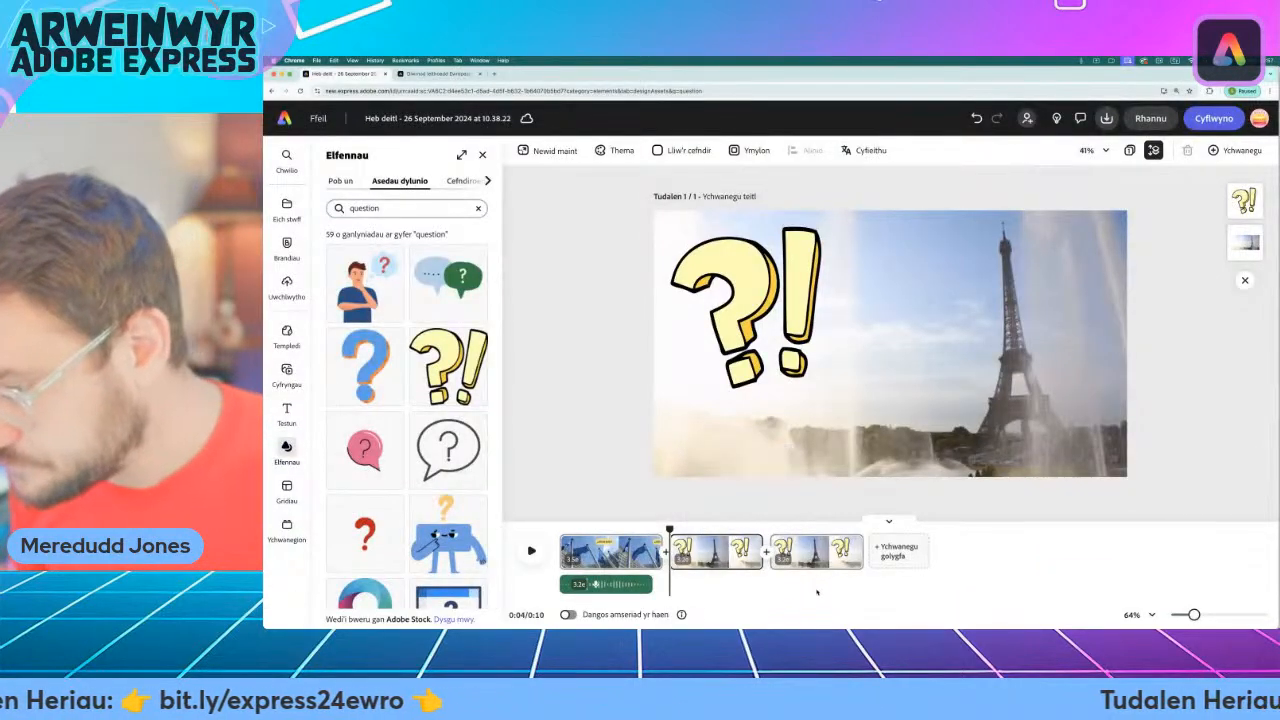
Delete the yellow question-and-exclamation-mark graphic from the duplicated Eiffel Tower scene at the end of the video.
left_click_drag(668, 530, 782, 530)
left_click(743, 296)
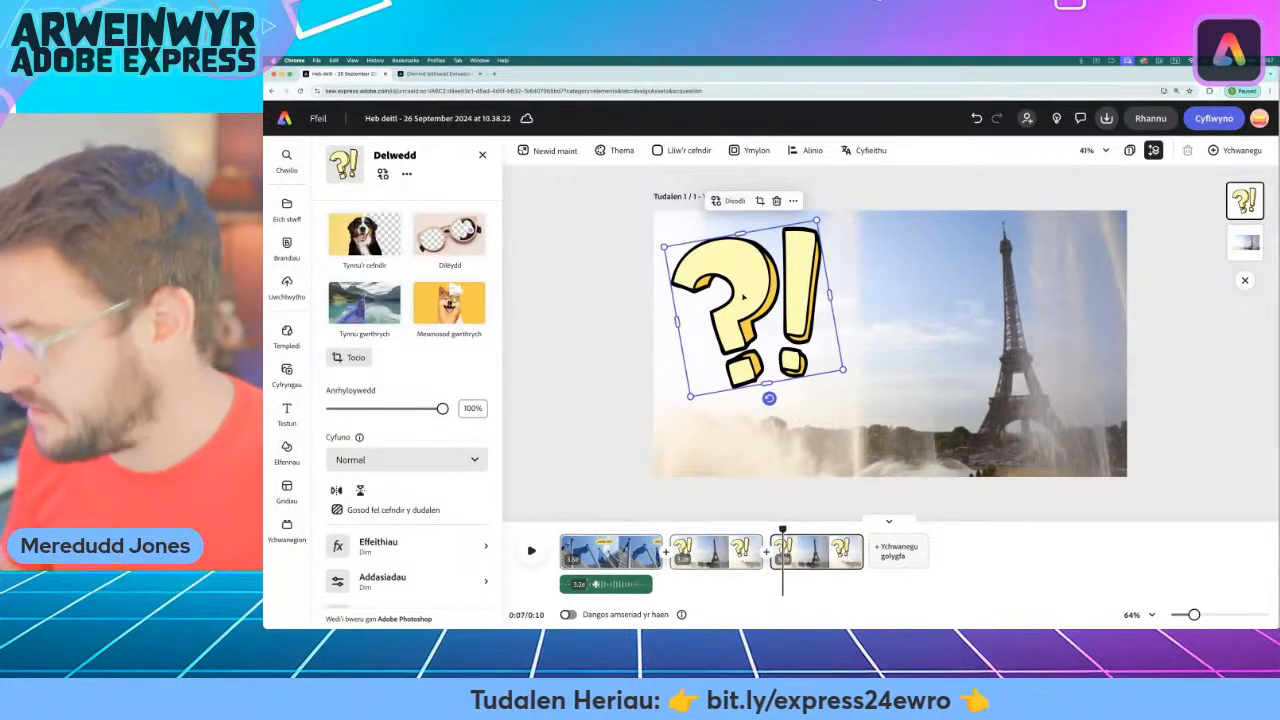
key("Delete")
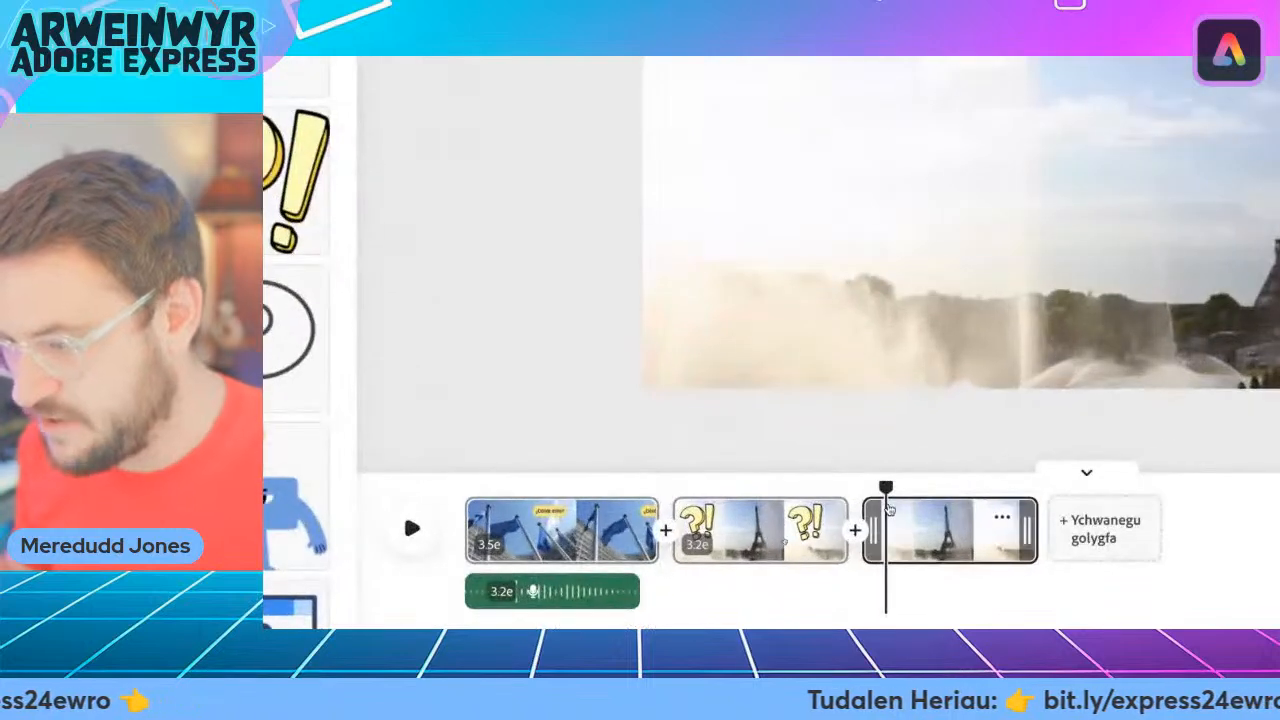
Copy the "¿Dónde estoy?" caption from the EU flags scene into the last Eiffel Tower scene and place it in the upper-left sky.
left_click_drag(884, 487, 560, 487)
left_click(1029, 257)
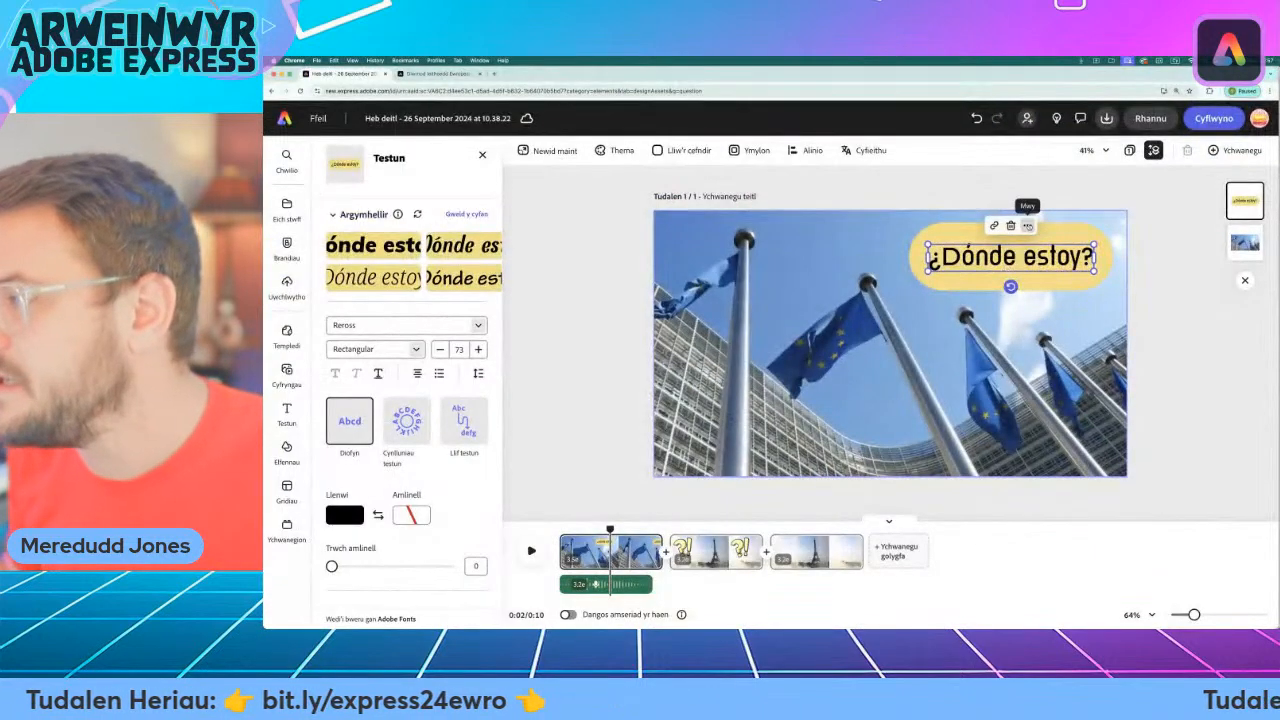
left_click(1028, 226)
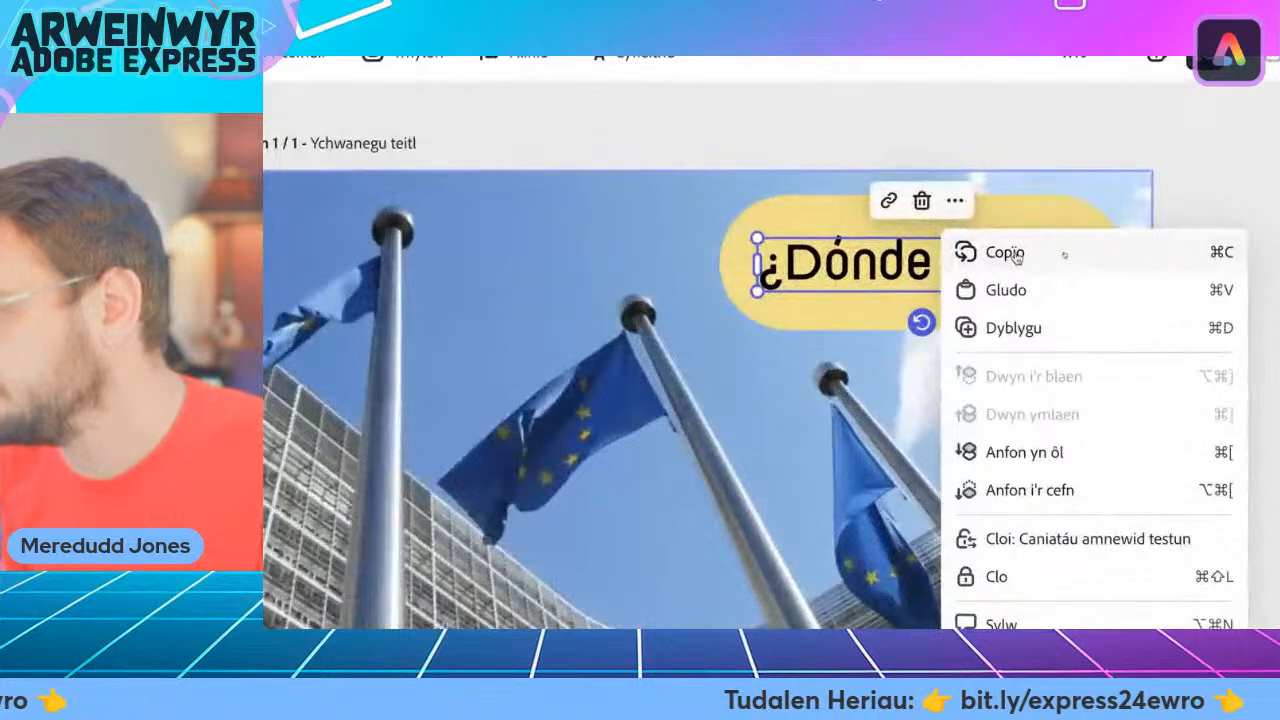
left_click(969, 253)
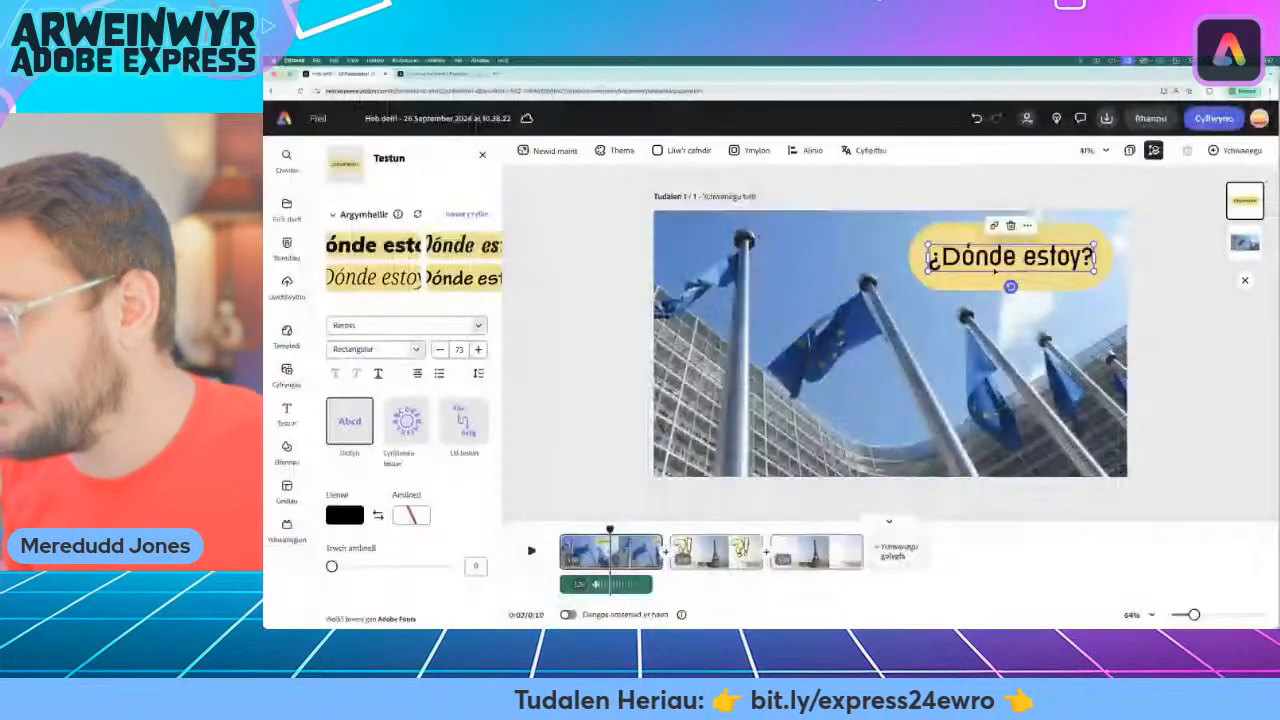
left_click_drag(610, 527, 779, 527)
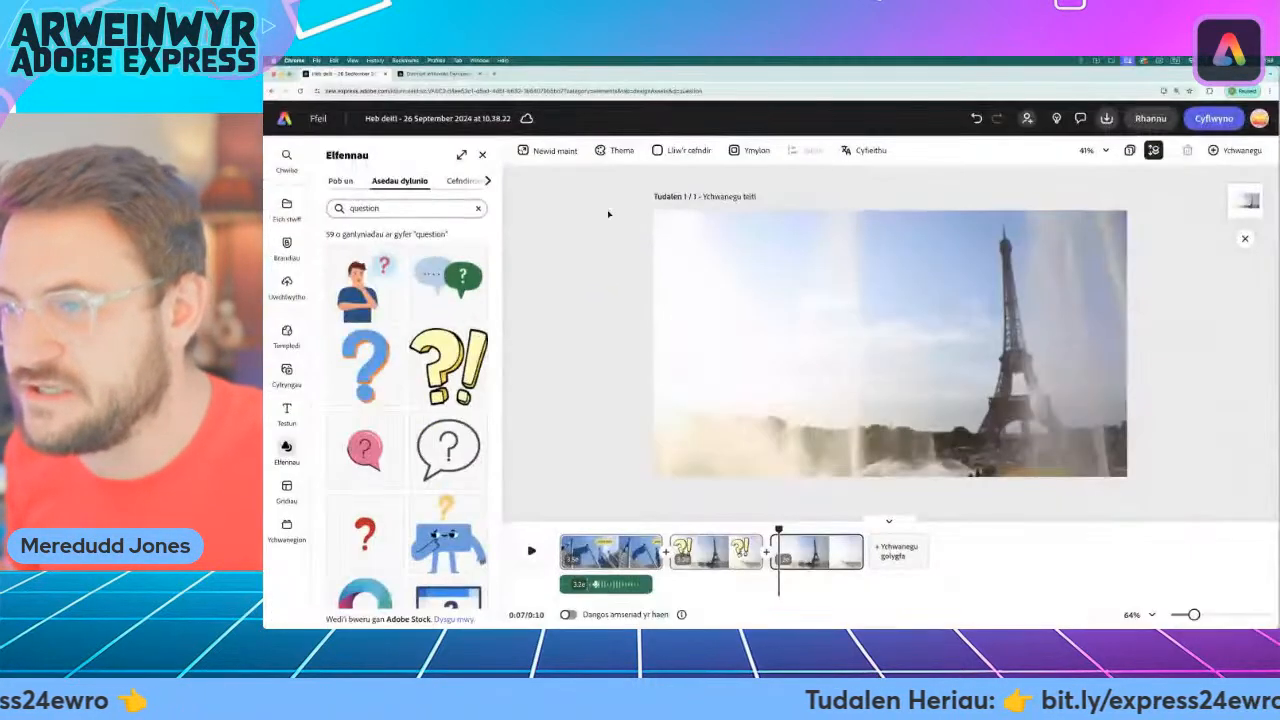
right_click(610, 206)
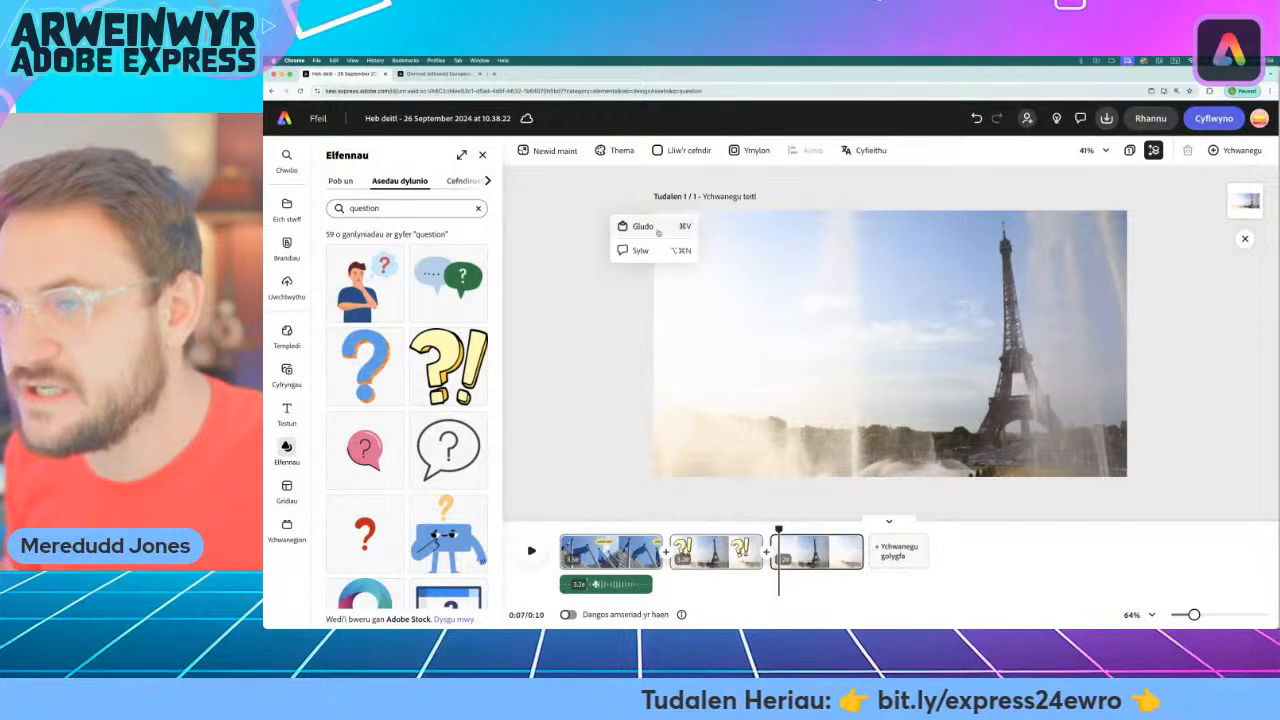
left_click(643, 226)
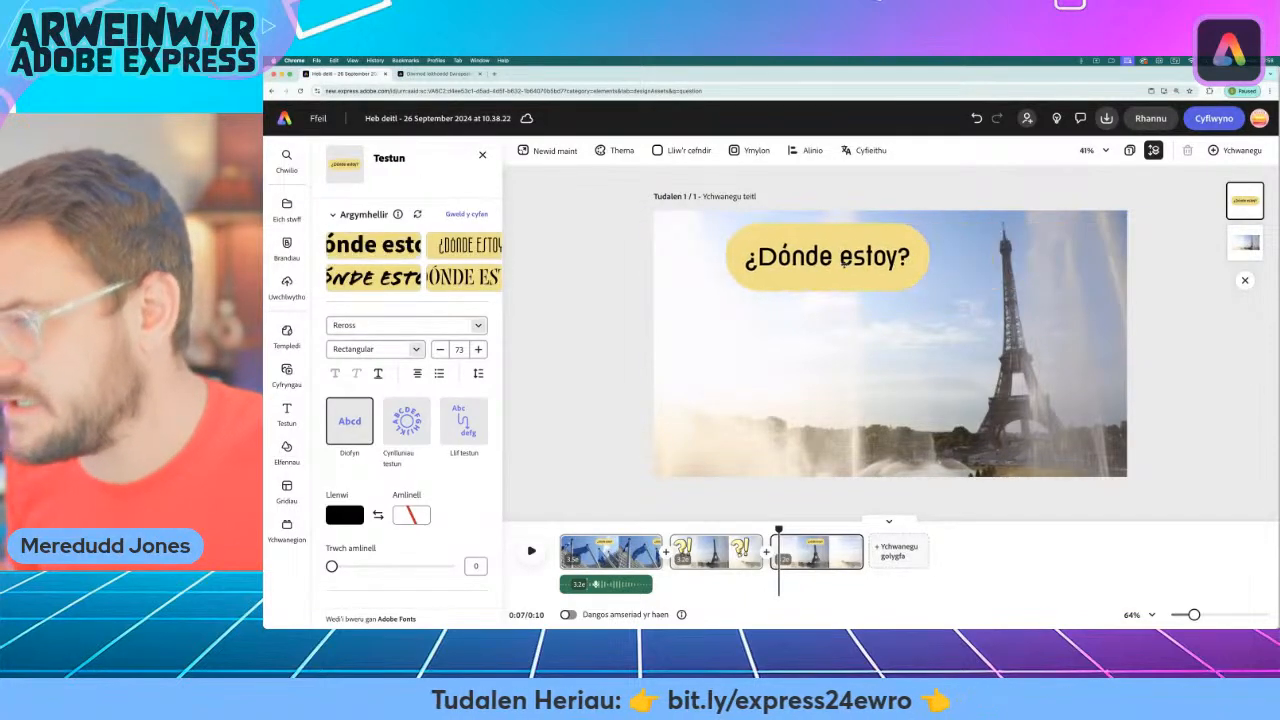
left_click_drag(855, 262, 812, 266)
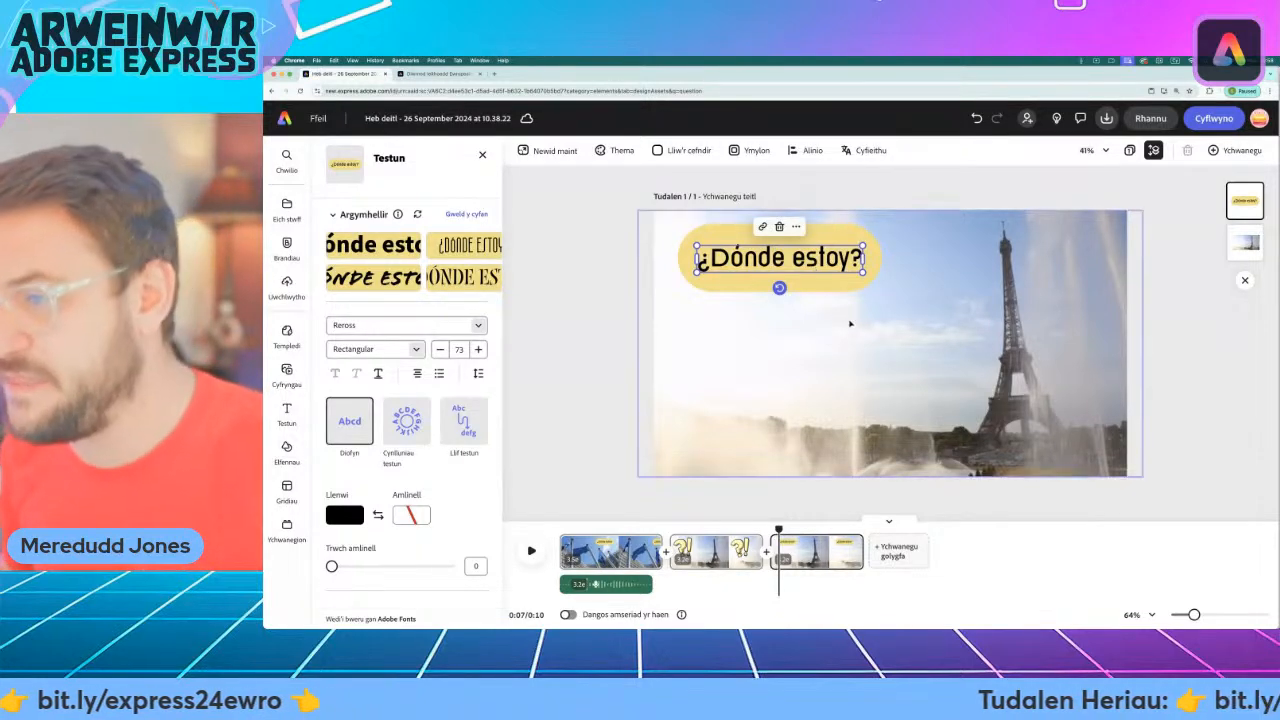
Copy the Spanish phrase "Estoy en" from the European languages day web page and return to the video project.
left_click(429, 76)
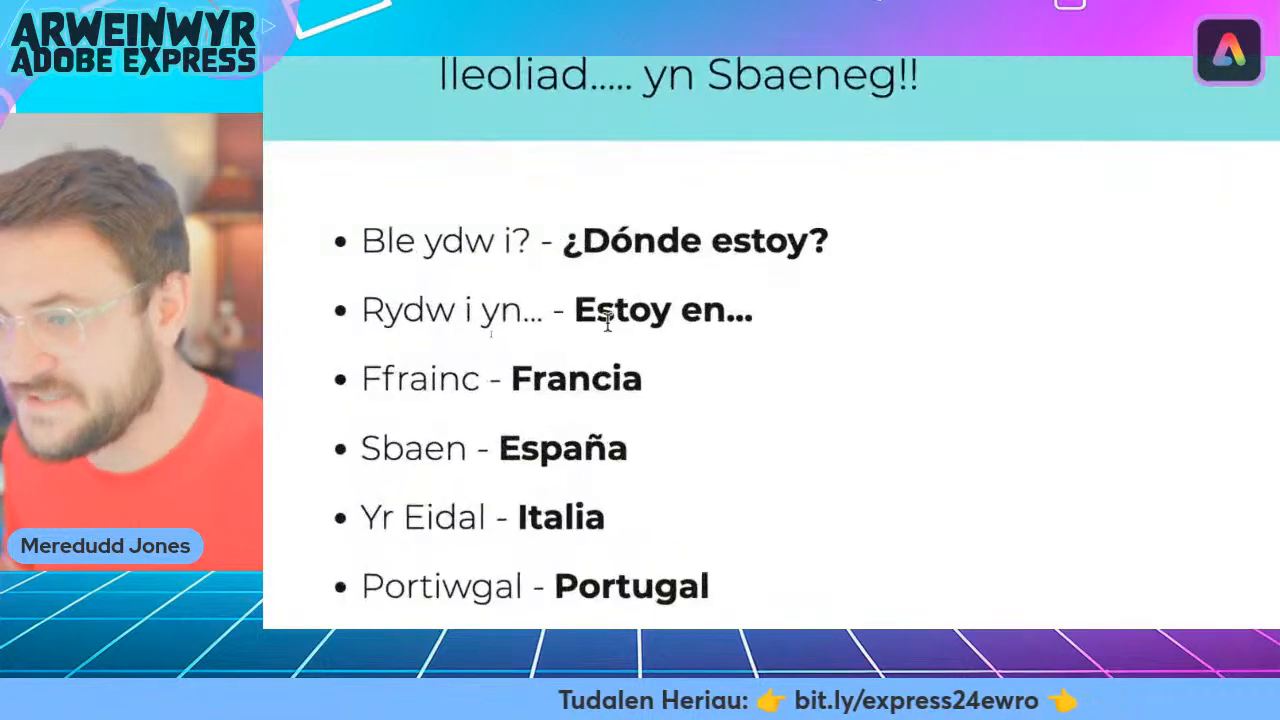
left_click_drag(577, 311, 717, 313)
key("super+c")
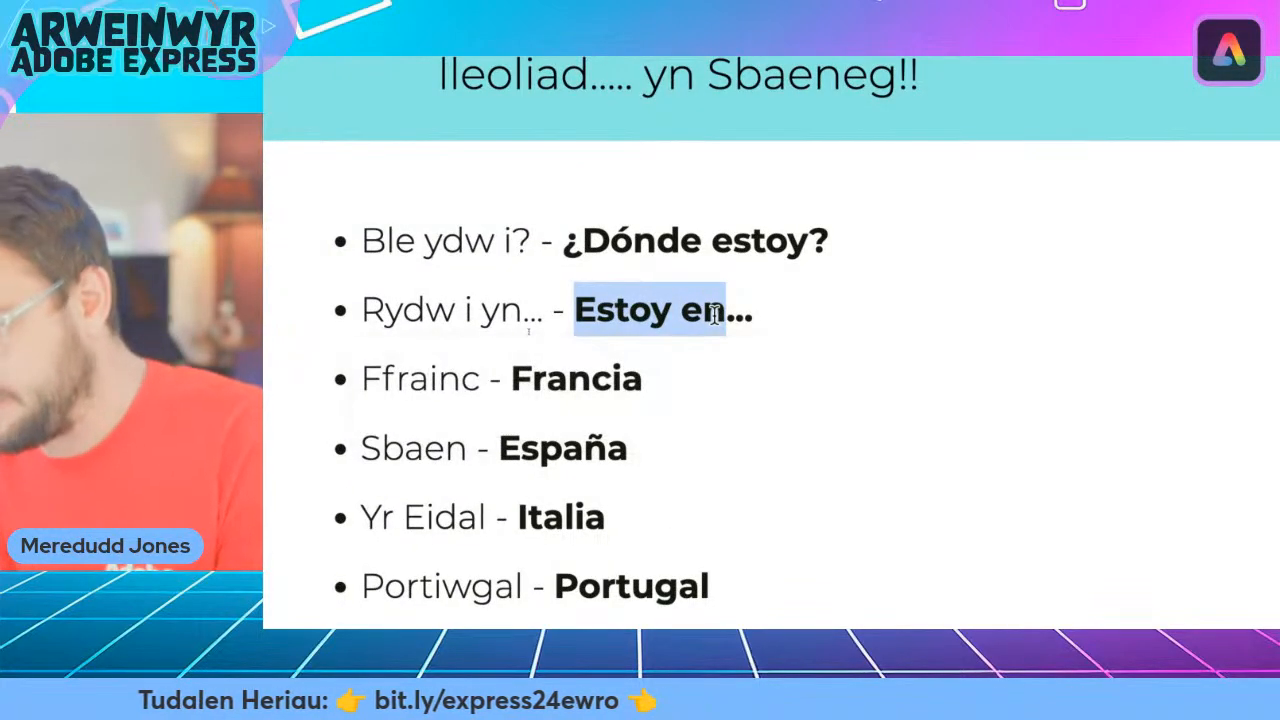
scroll(716, 317, "up", 10)
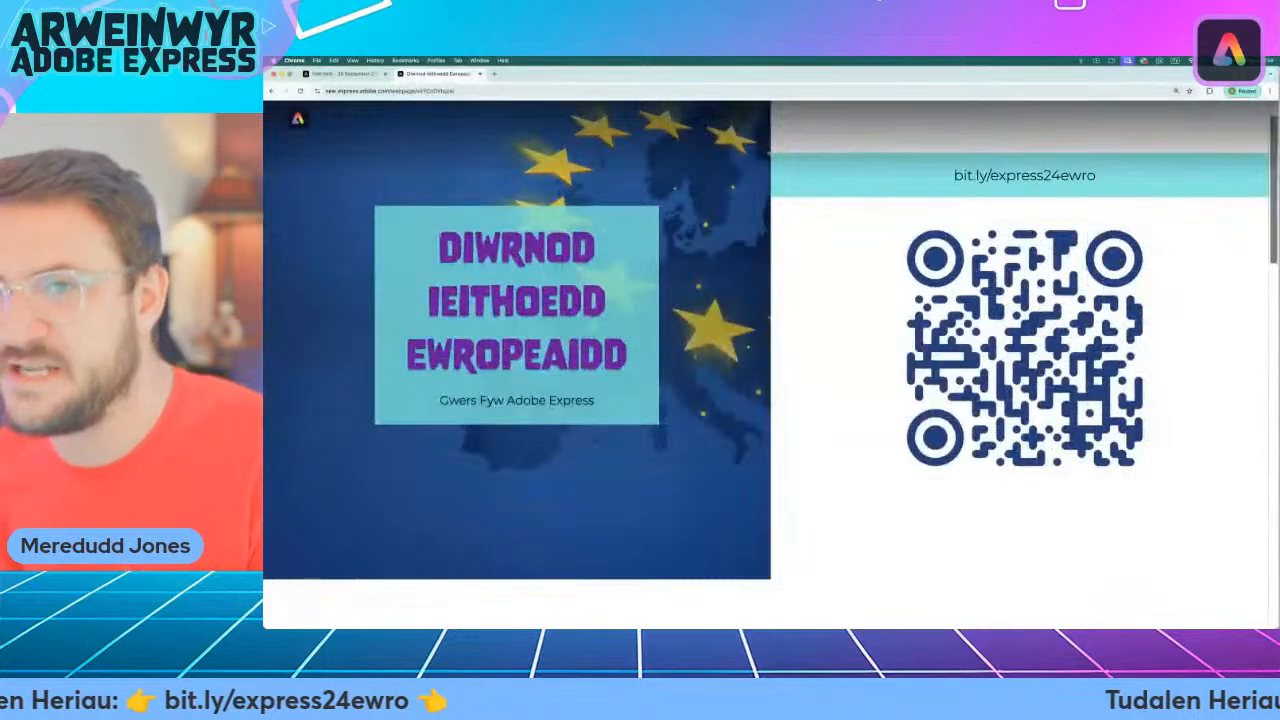
left_click(340, 74)
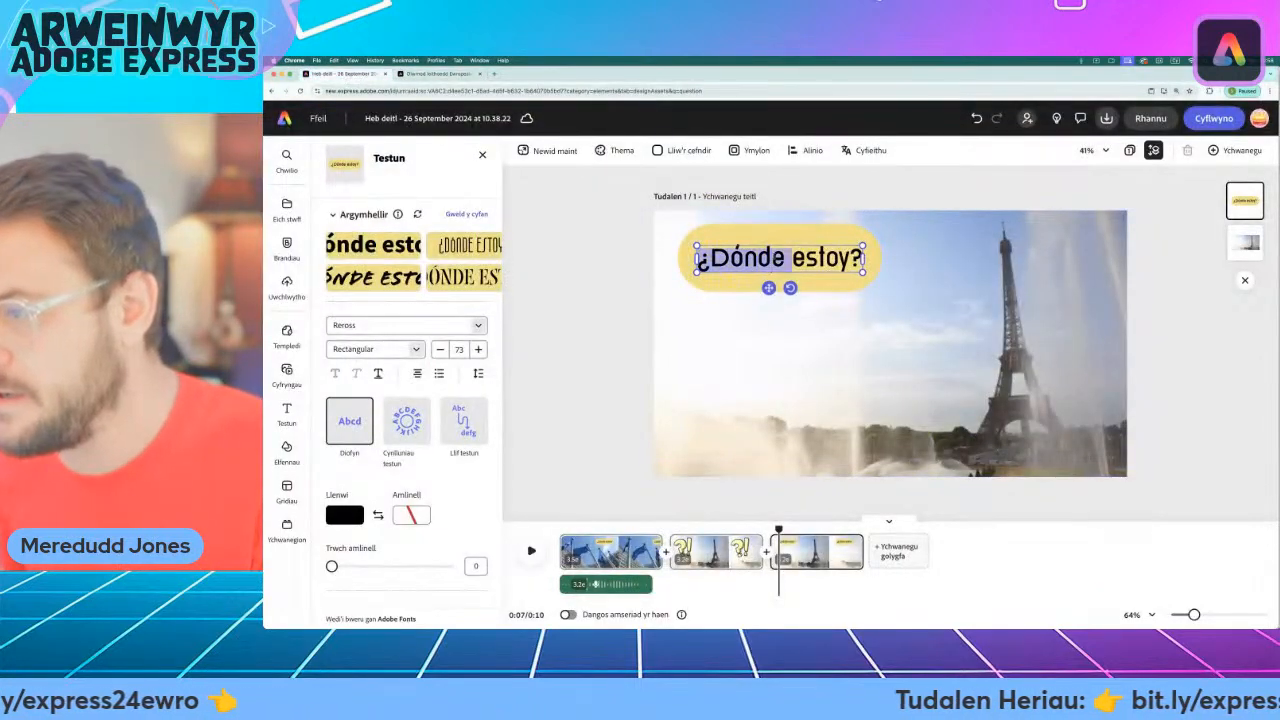
Replace the last scene's caption with "Estoy en Francia", enlarge it over two lines and move it down beside the Eiffel Tower.
double_click(772, 262)
key("super+v")
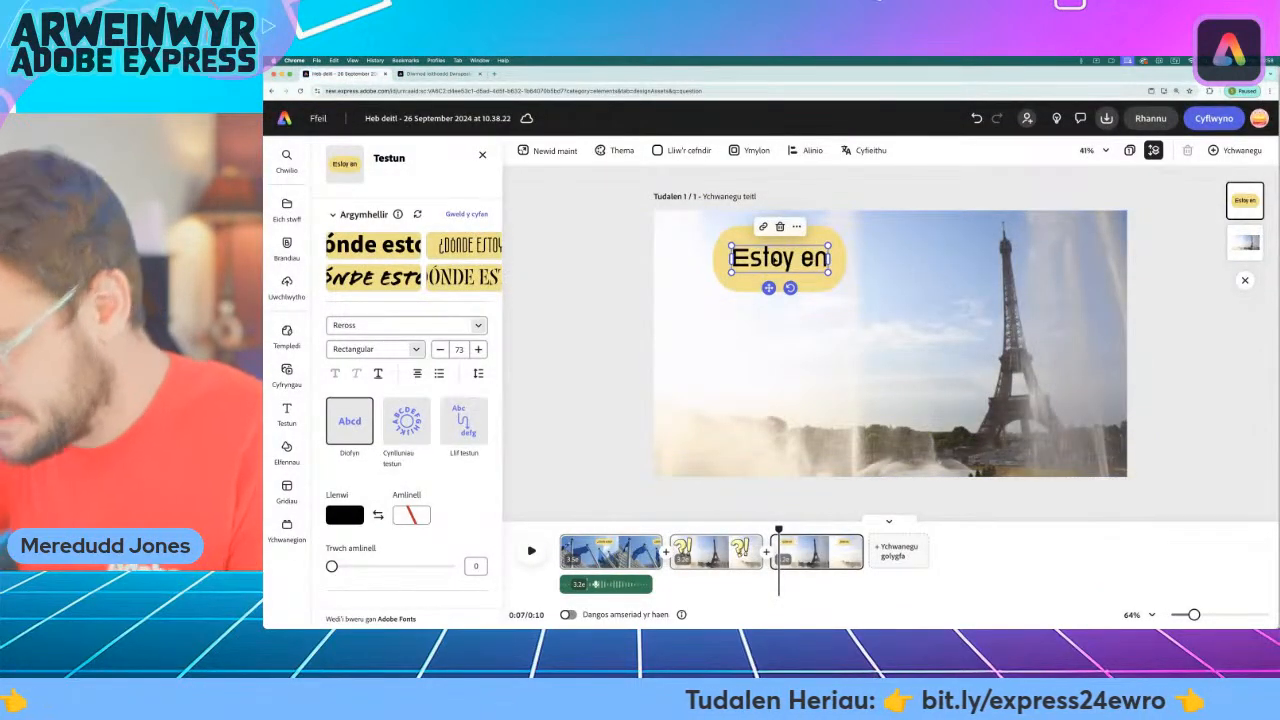
type("Francia")
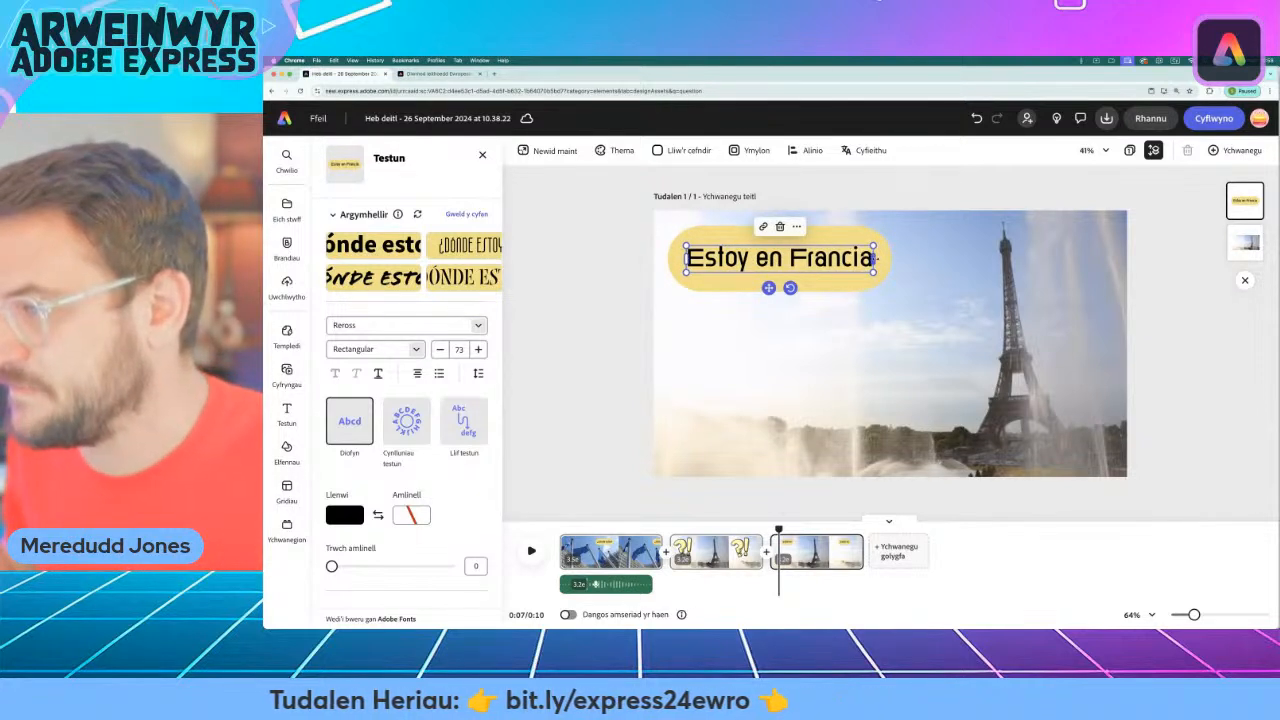
left_click_drag(875, 258, 882, 326)
left_click_drag(773, 341, 759, 399)
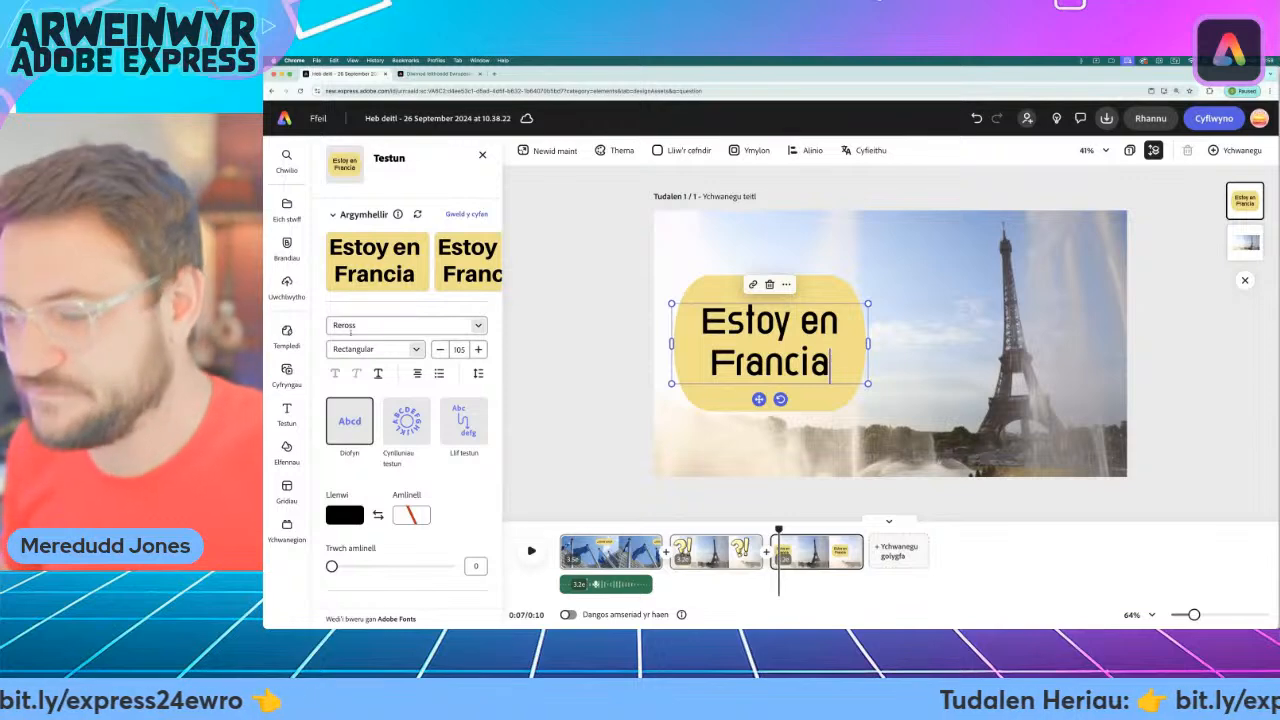
Record a voiceover for the "Estoy en Francia" scene and extend the end of that scene slightly past the recording.
left_click(287, 372)
left_click(467, 181)
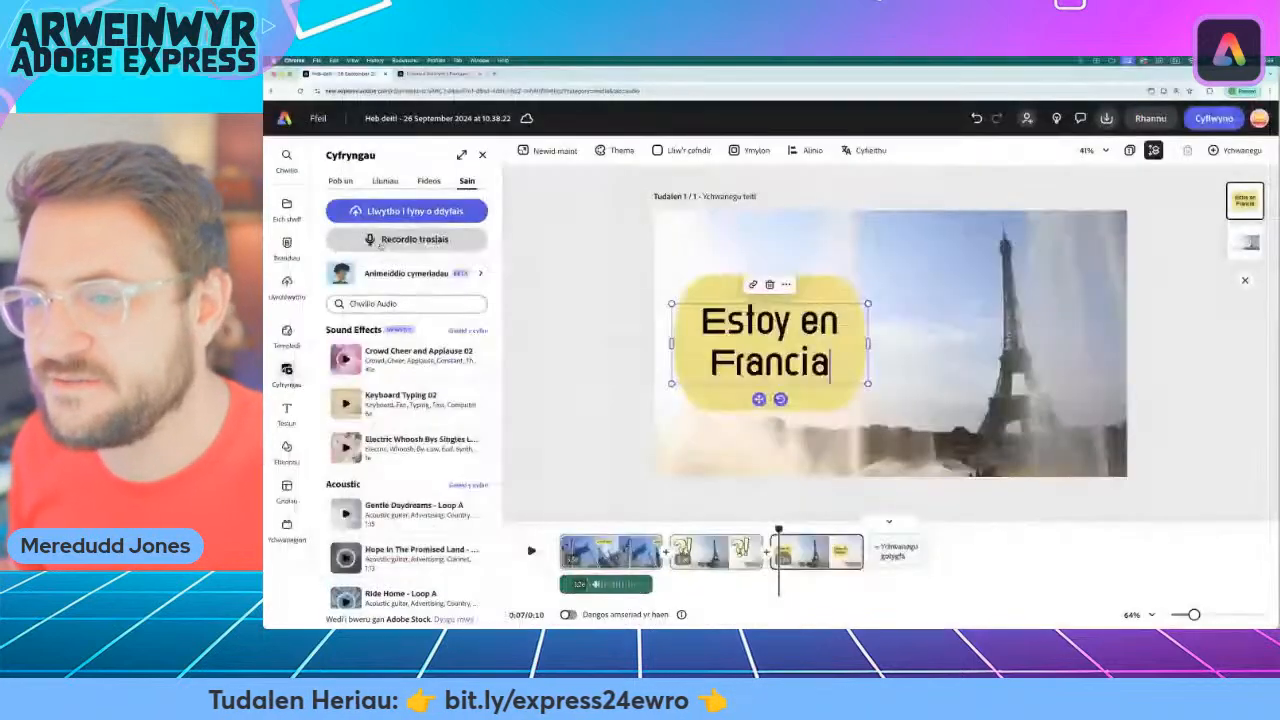
left_click(380, 243)
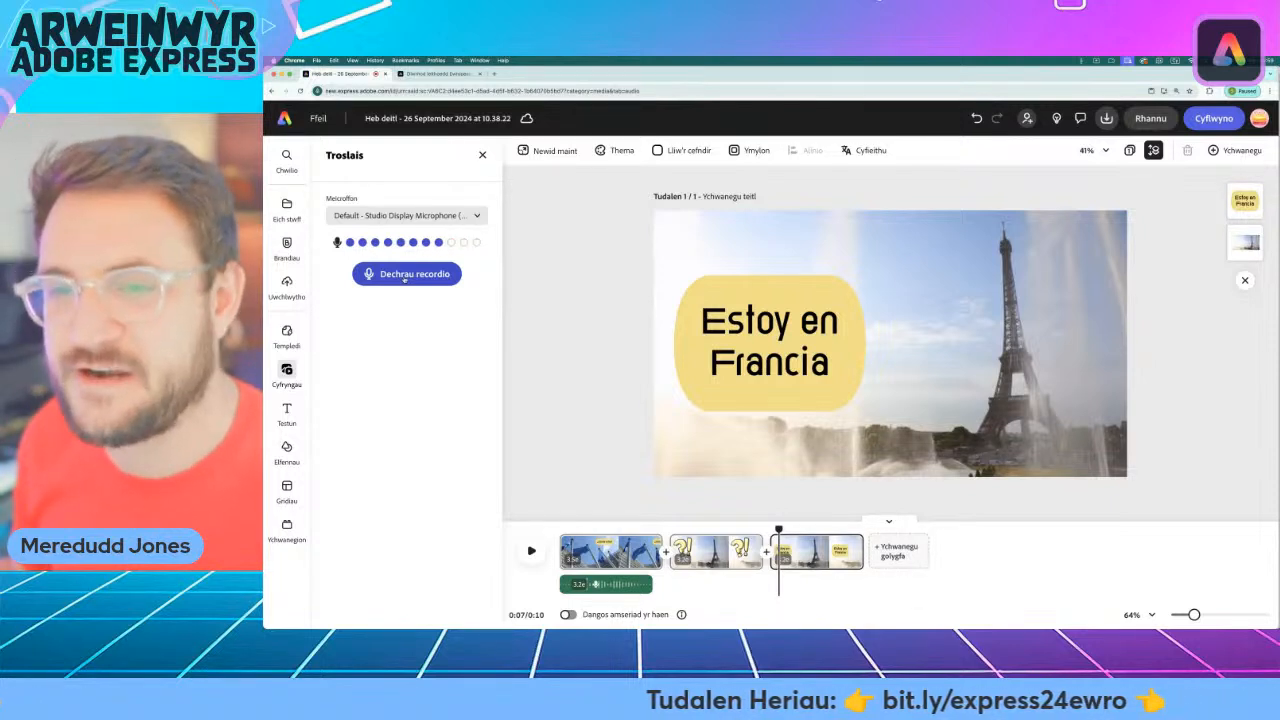
left_click(405, 277)
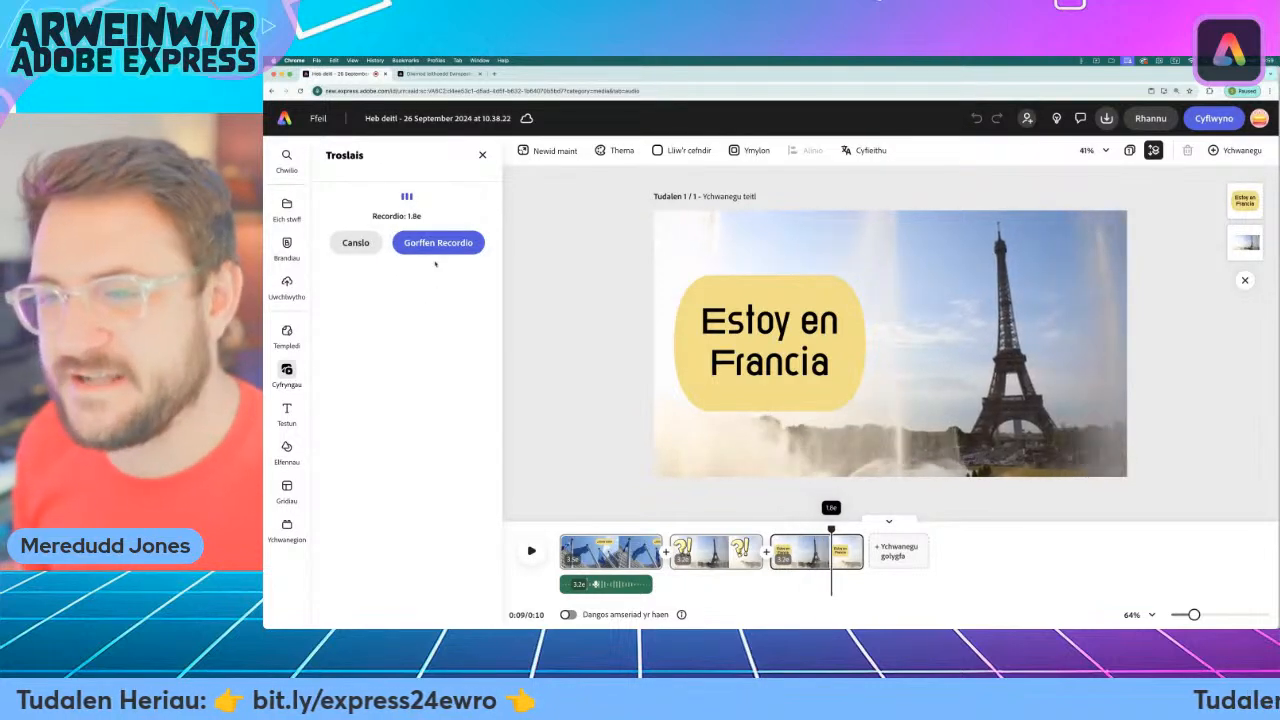
left_click(438, 243)
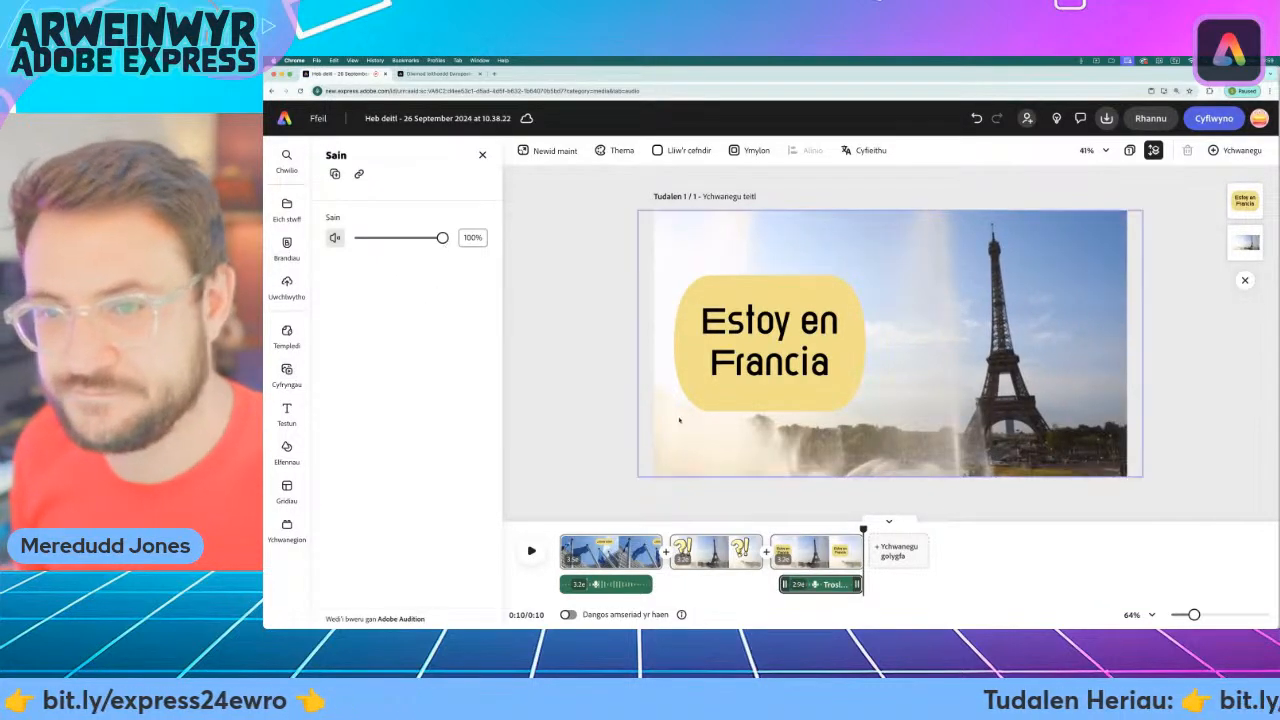
left_click_drag(861, 551, 867, 551)
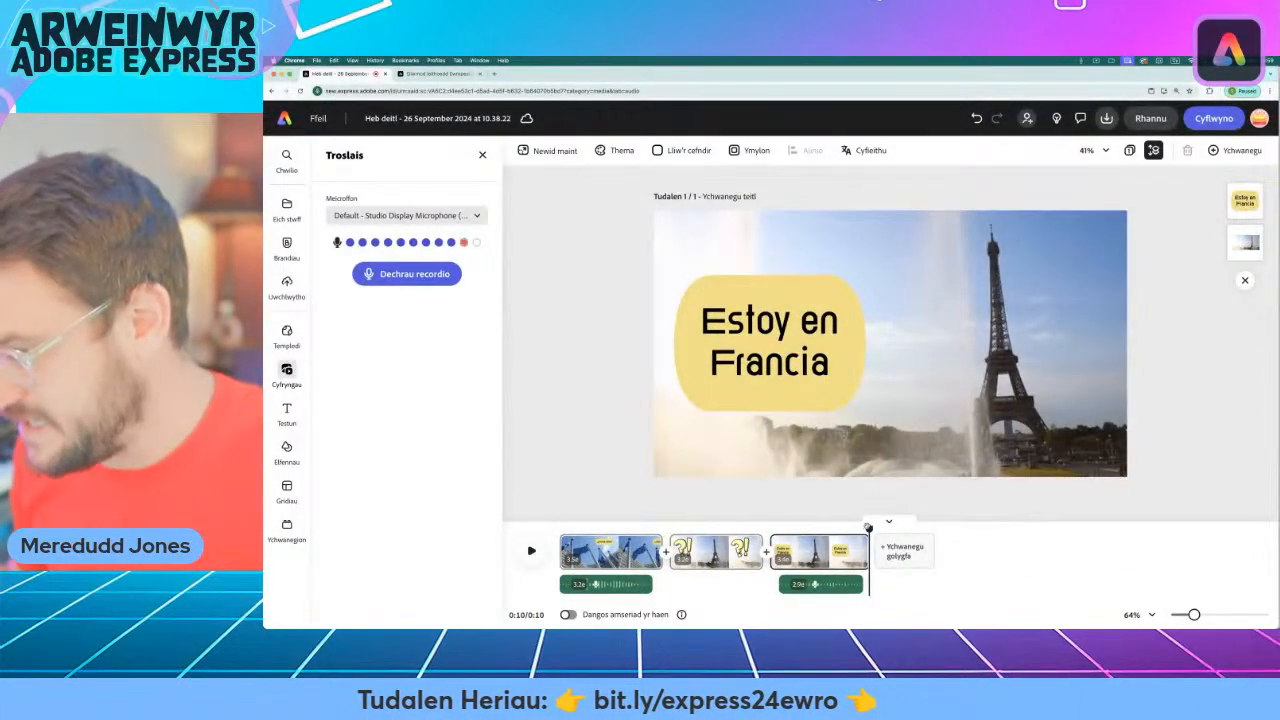
Play the whole video from the beginning to review the scenes and voiceovers.
left_click_drag(867, 527, 559, 530)
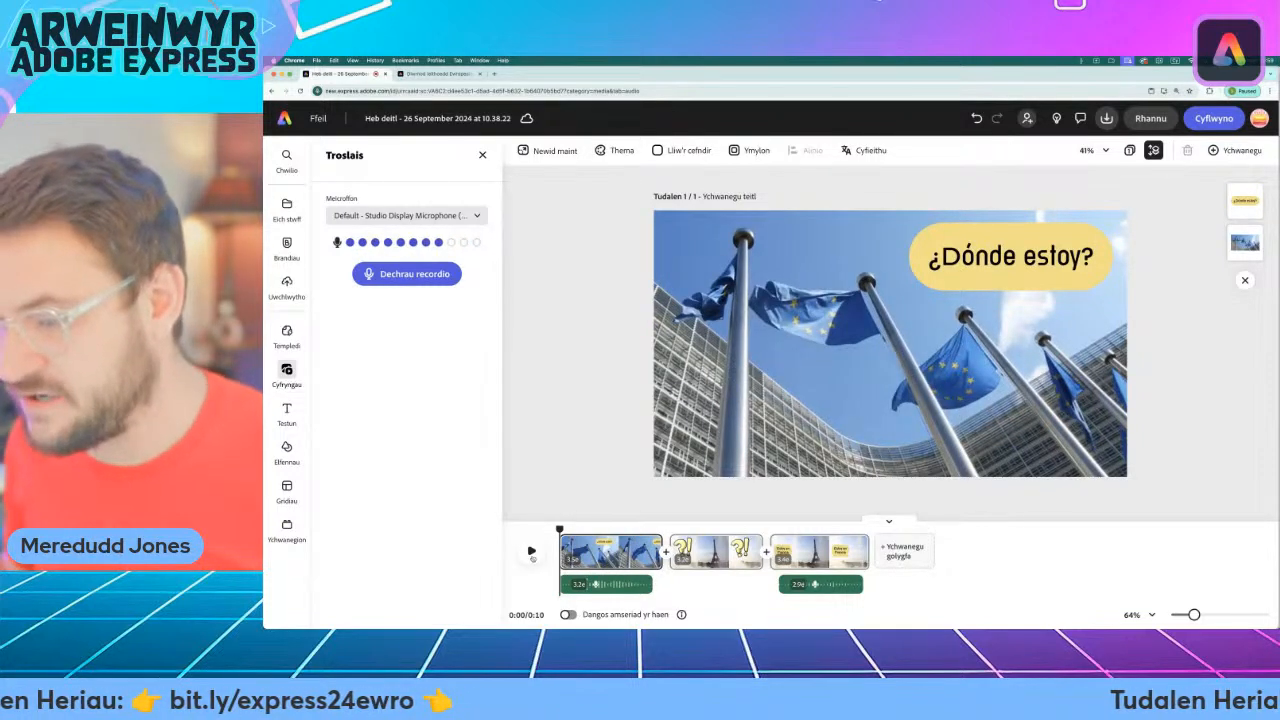
left_click(532, 551)
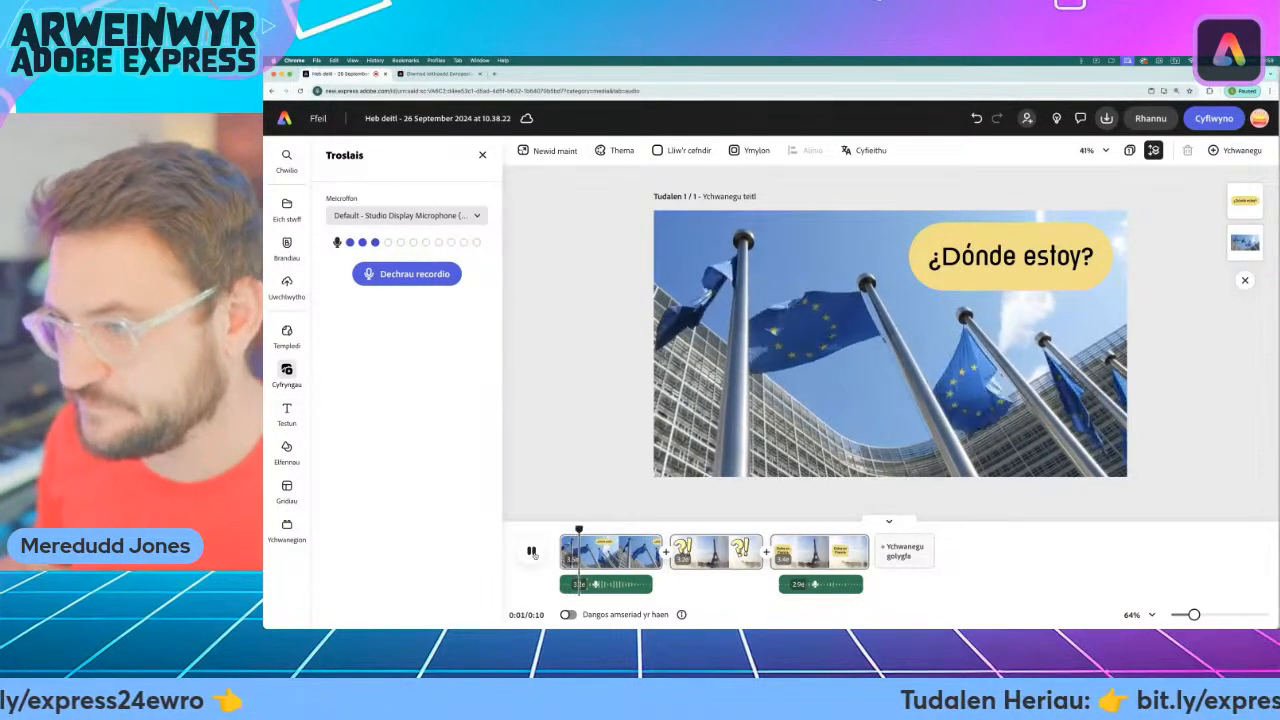
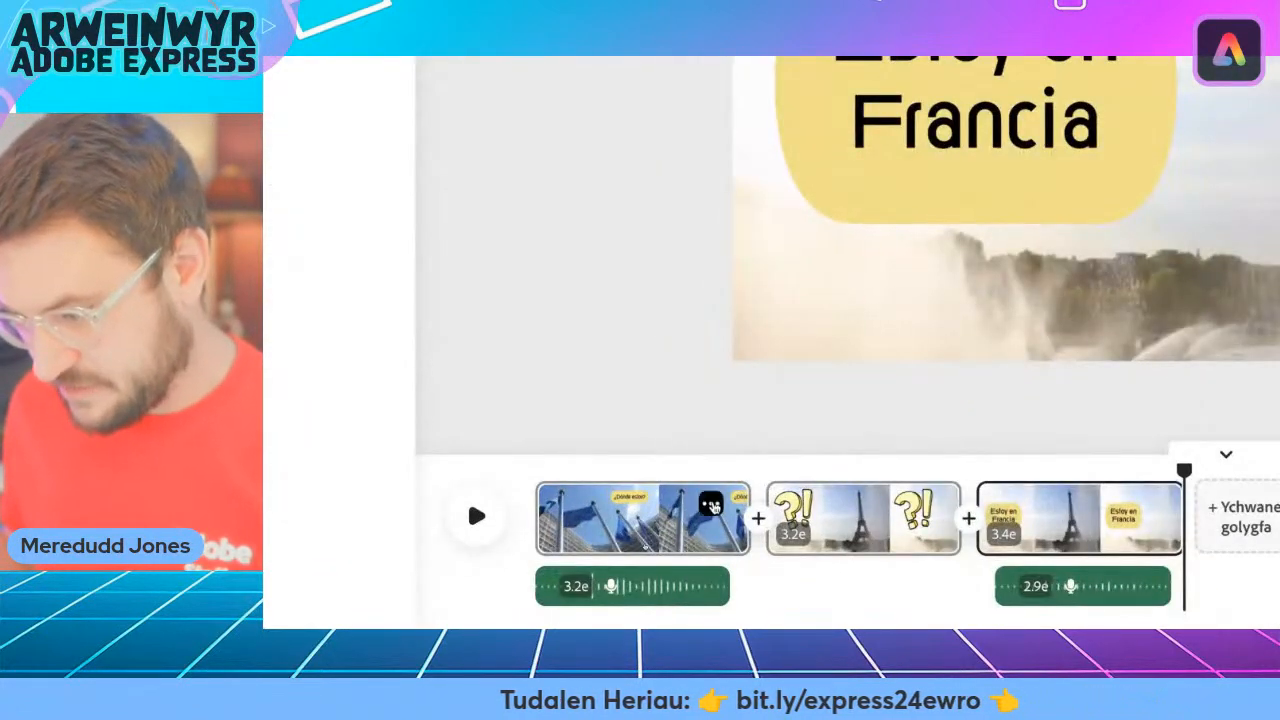
Duplicate the opening "¿Dónde estoy?" flags scene and move the copy to the end of the video.
left_click(711, 505)
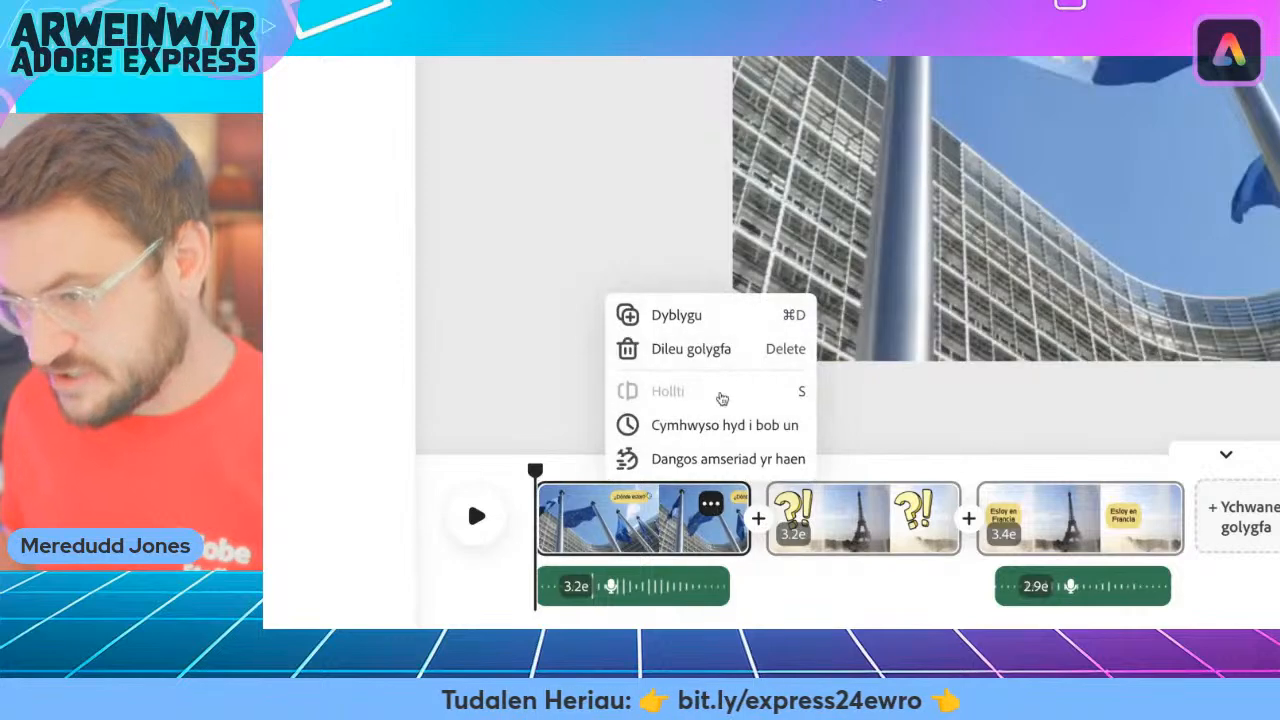
left_click(675, 316)
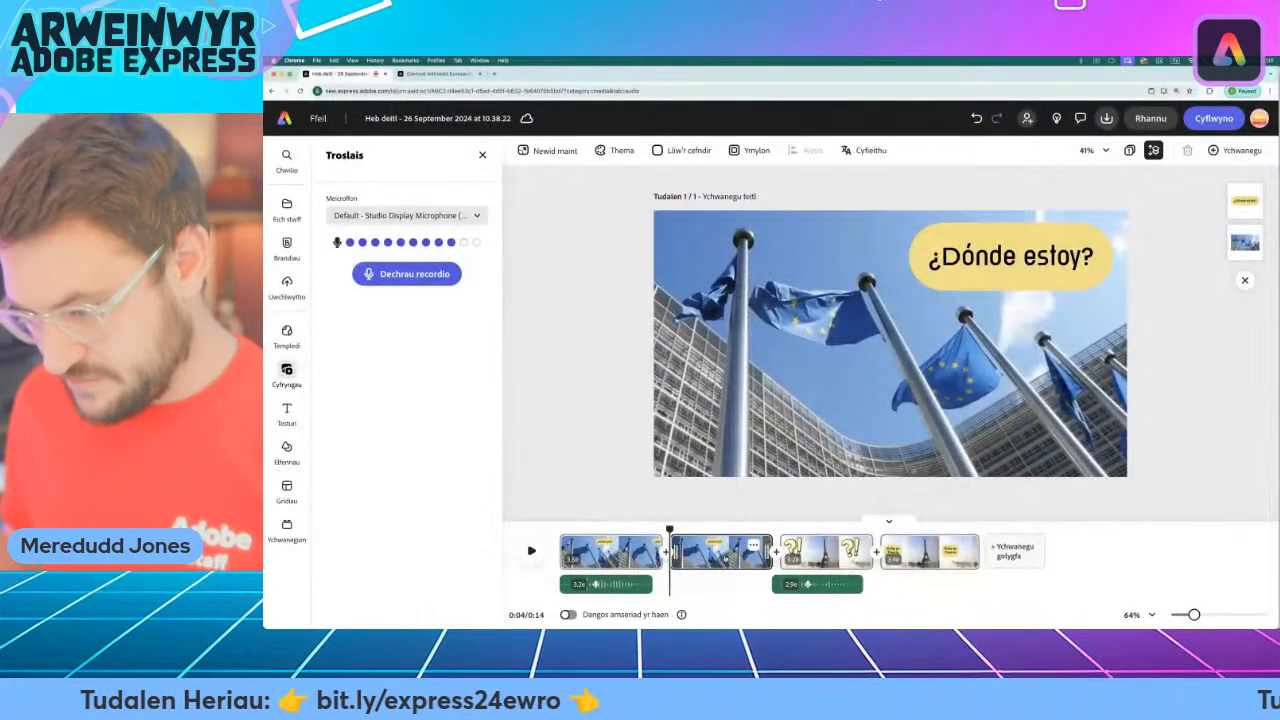
left_click_drag(724, 557, 927, 587)
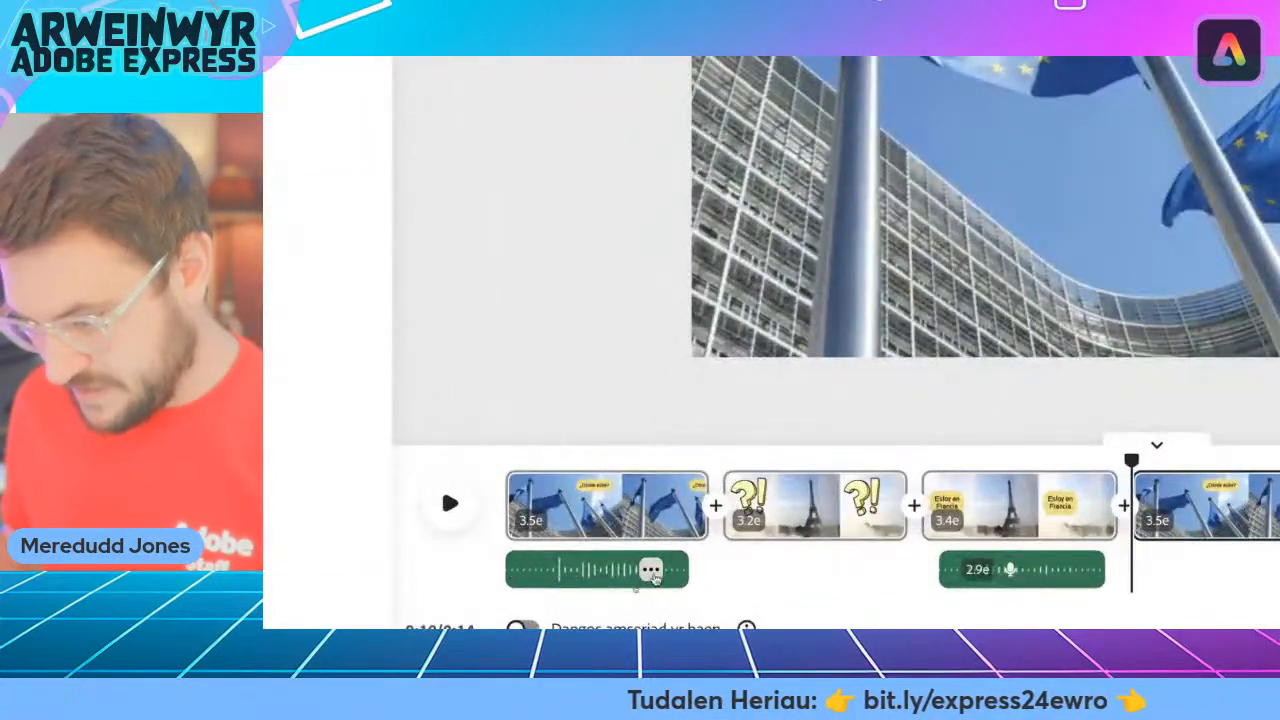
Duplicate the first scene's voiceover and align the copy with the start of the duplicated flags scene.
left_click(633, 584)
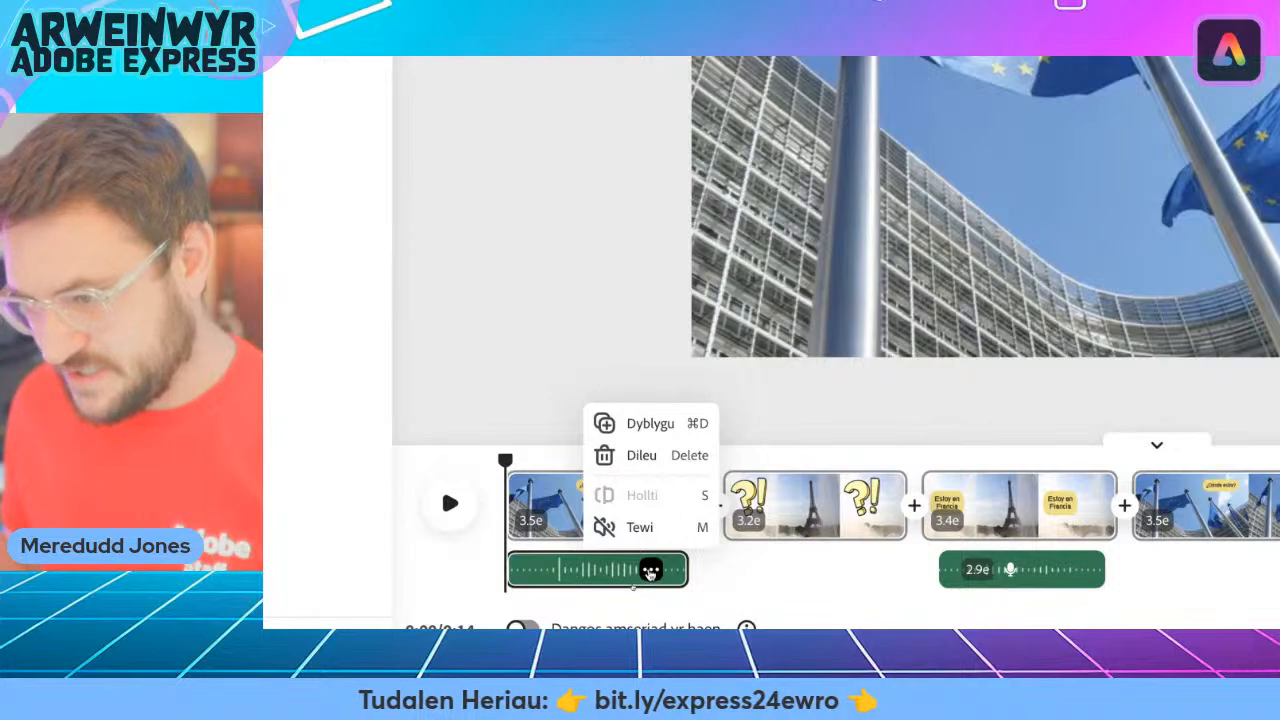
left_click(646, 432)
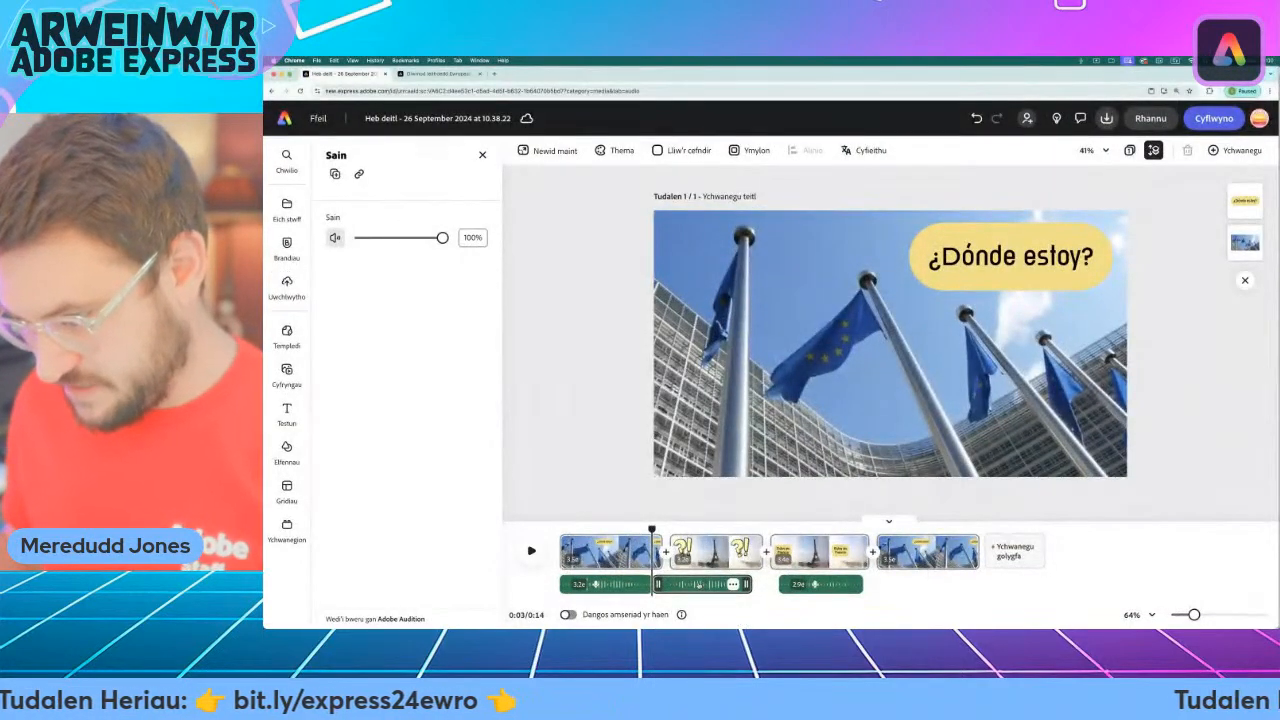
left_click_drag(698, 584, 935, 587)
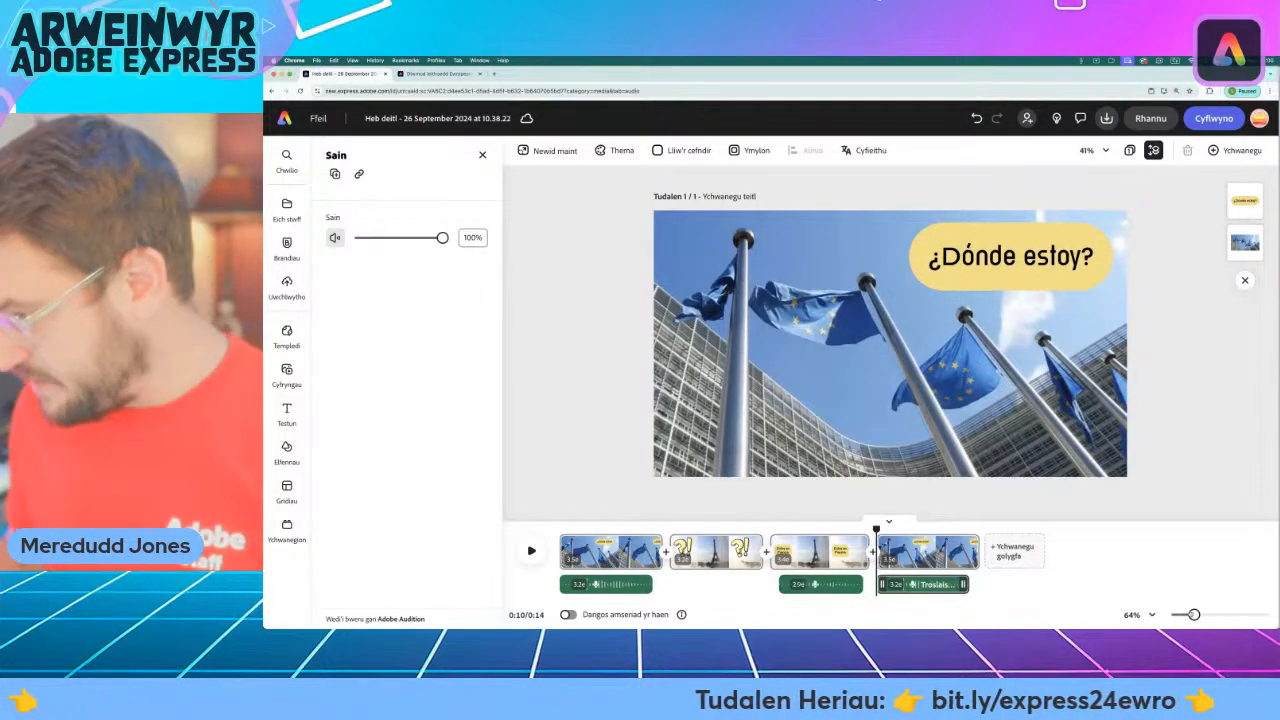
Check the duplicated flags scene with its voiceover on the timeline, and add a new blank scene after it.
left_click_drag(1194, 615, 1192, 615)
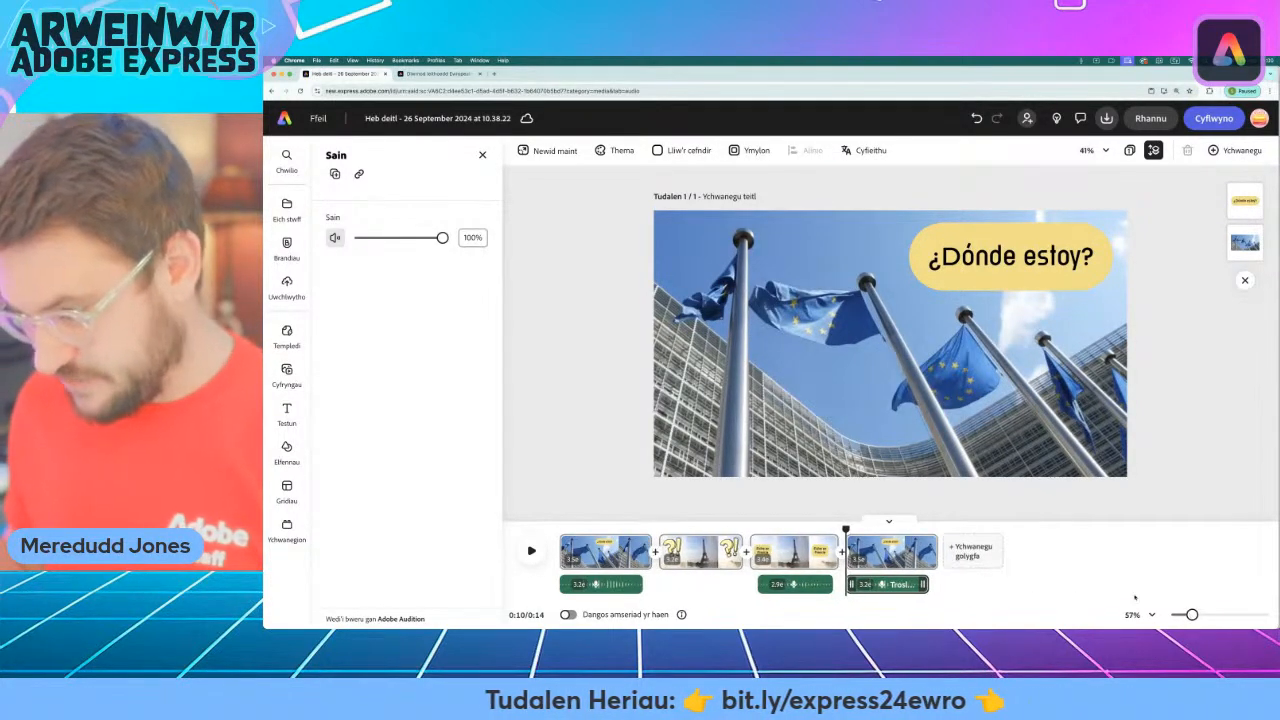
left_click_drag(846, 528, 794, 528)
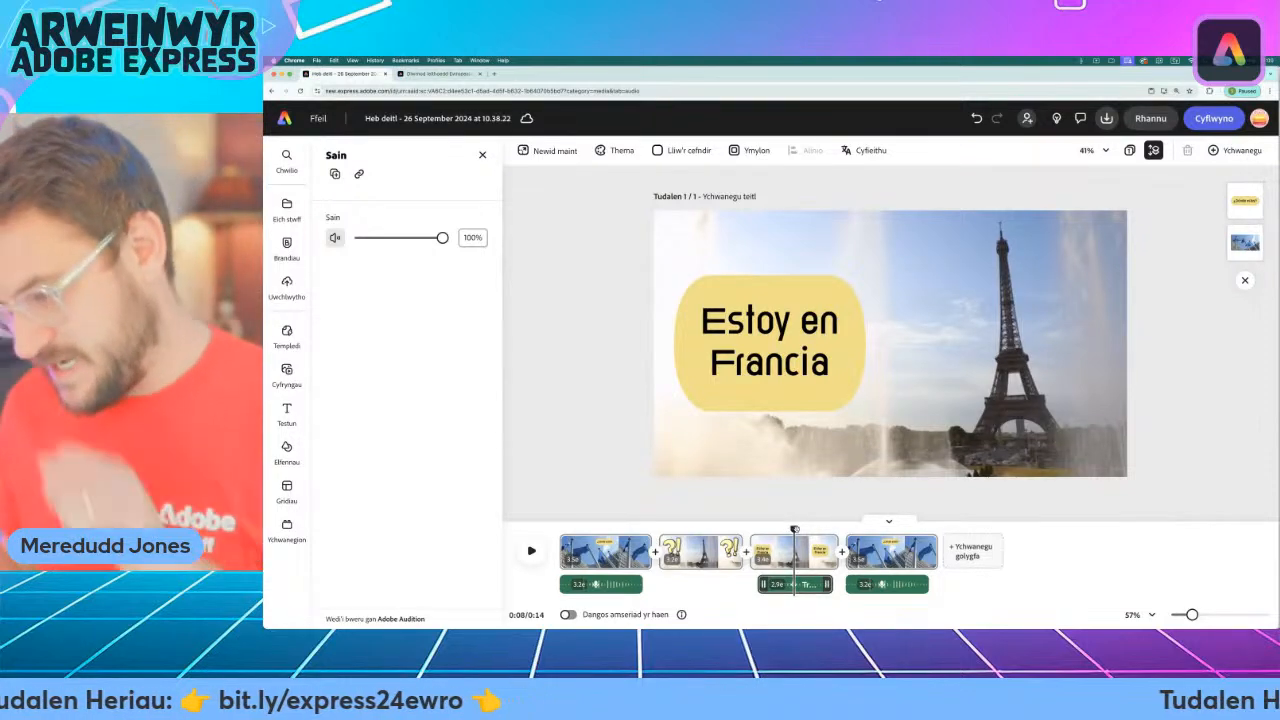
left_click_drag(794, 528, 870, 528)
left_click(888, 585)
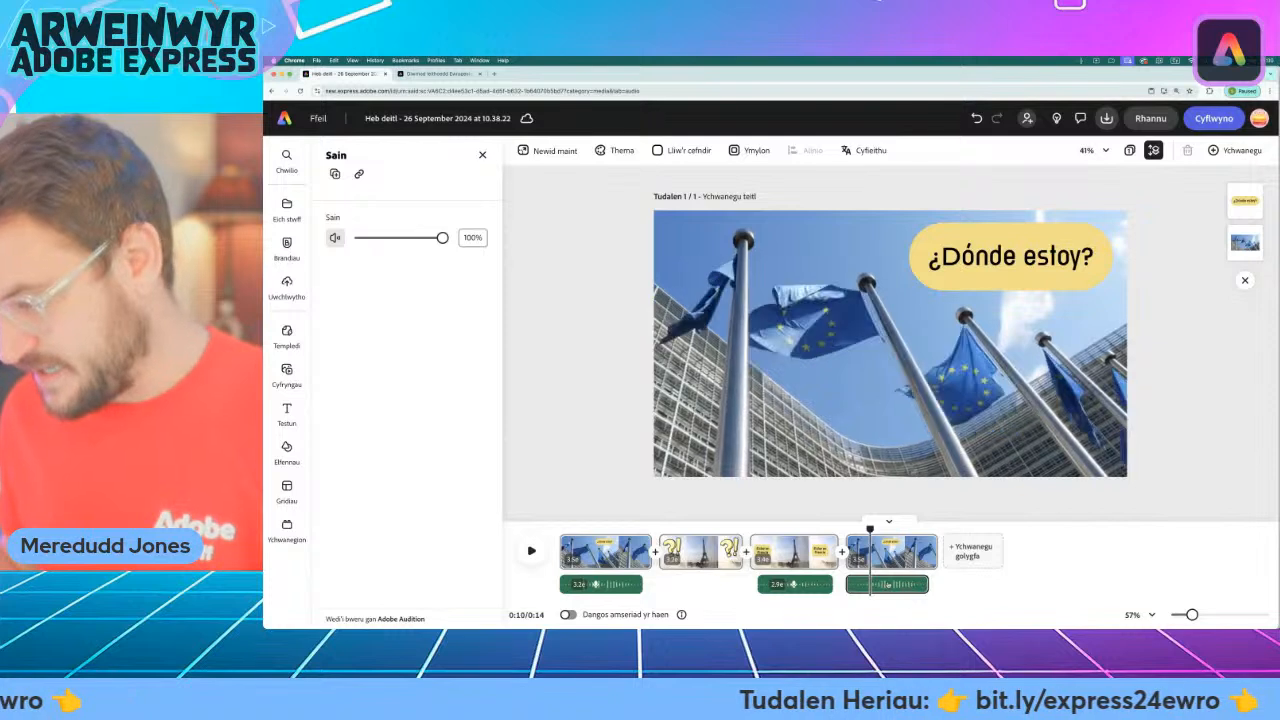
left_click(888, 585)
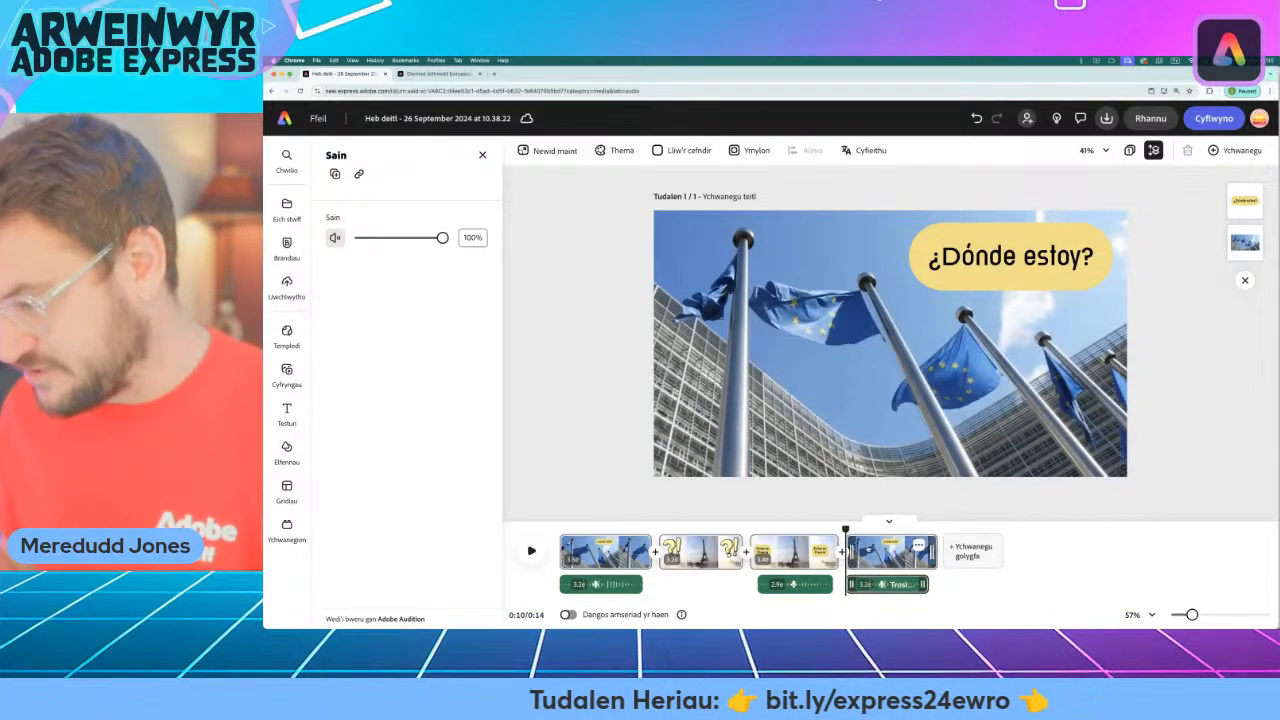
left_click_drag(846, 528, 934, 528)
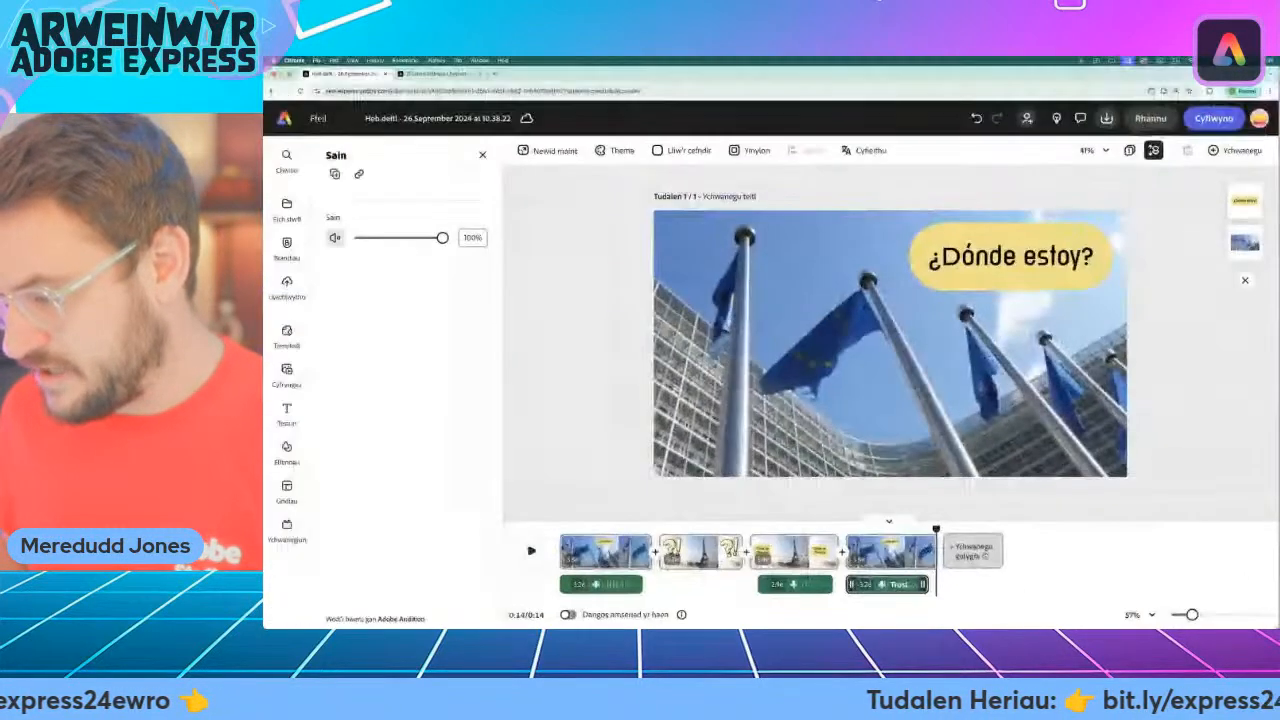
left_click(948, 507)
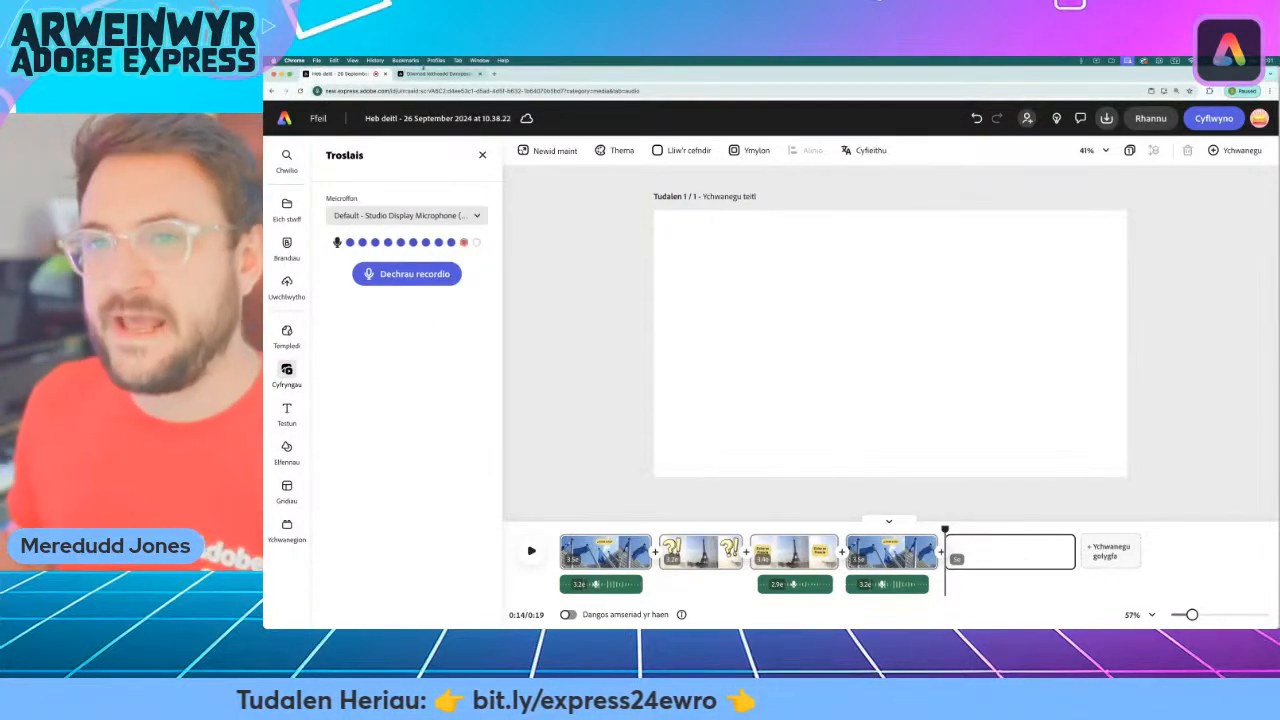
Consult the list of Spanish country names on the challenge web page and return to the video project.
left_click(433, 74)
scroll(430, 250, "down", 10)
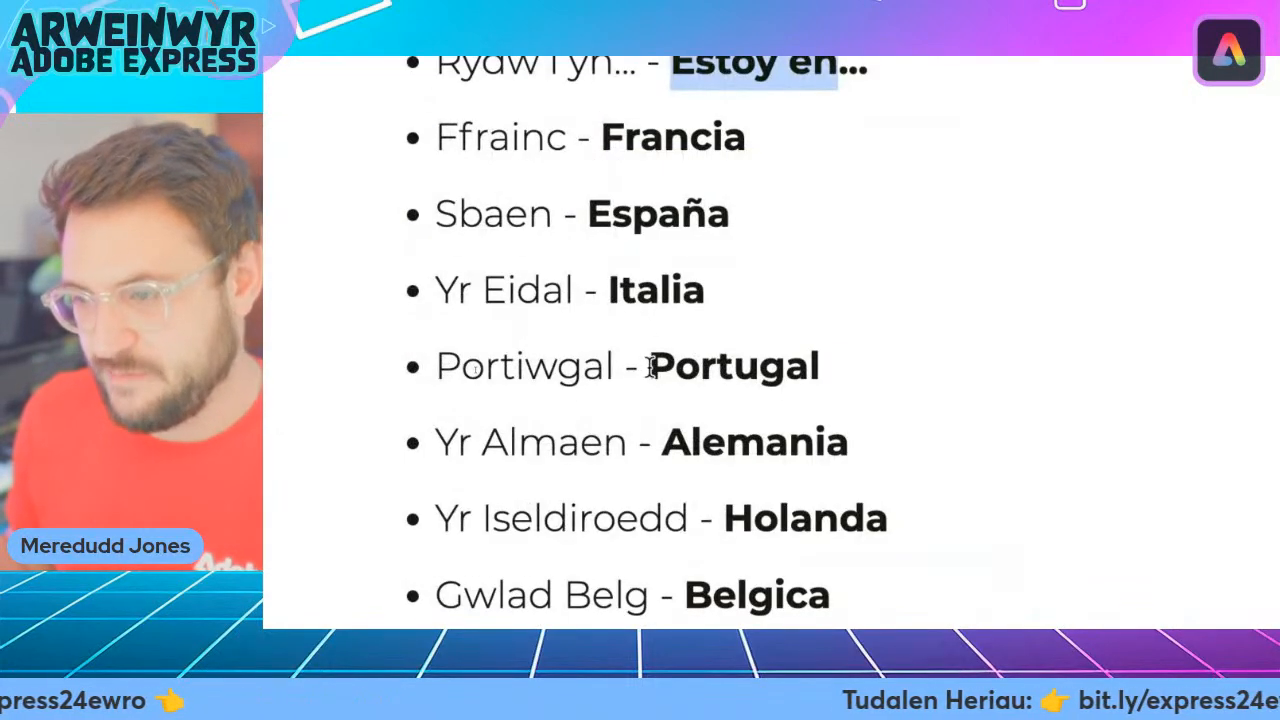
left_click_drag(651, 368, 792, 368)
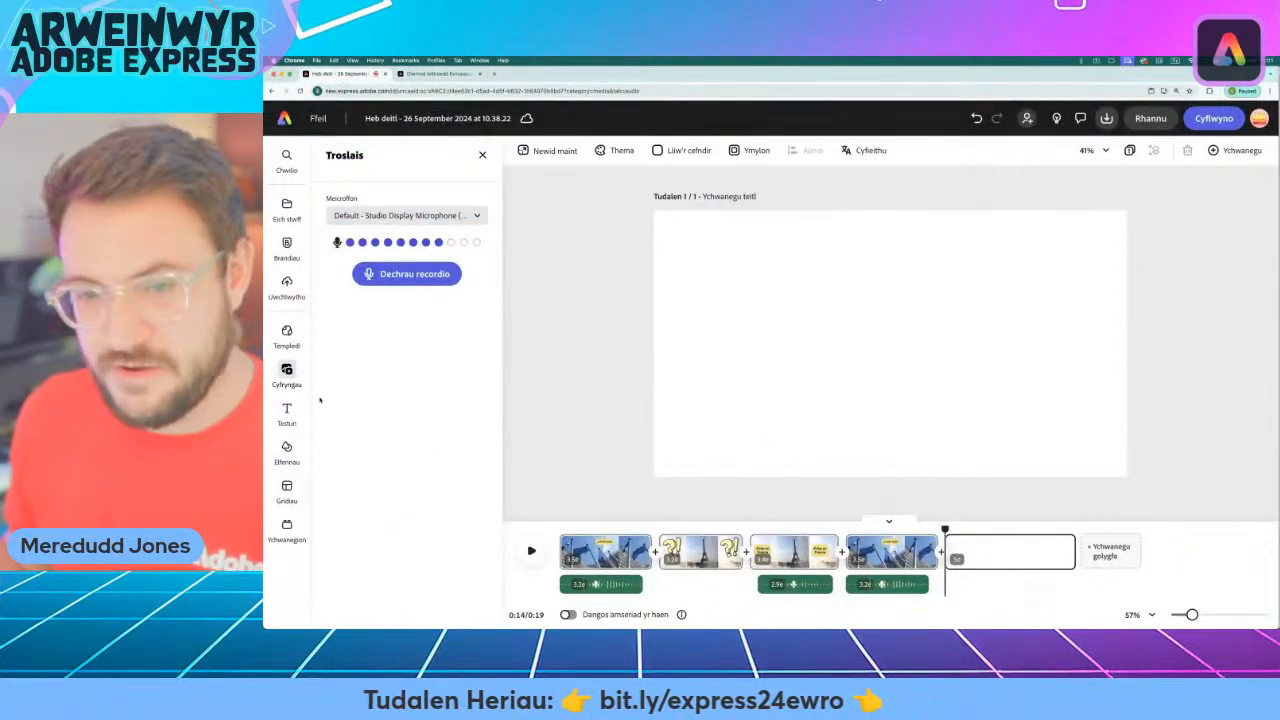
Search the stock videos for "portugal".
left_click(287, 372)
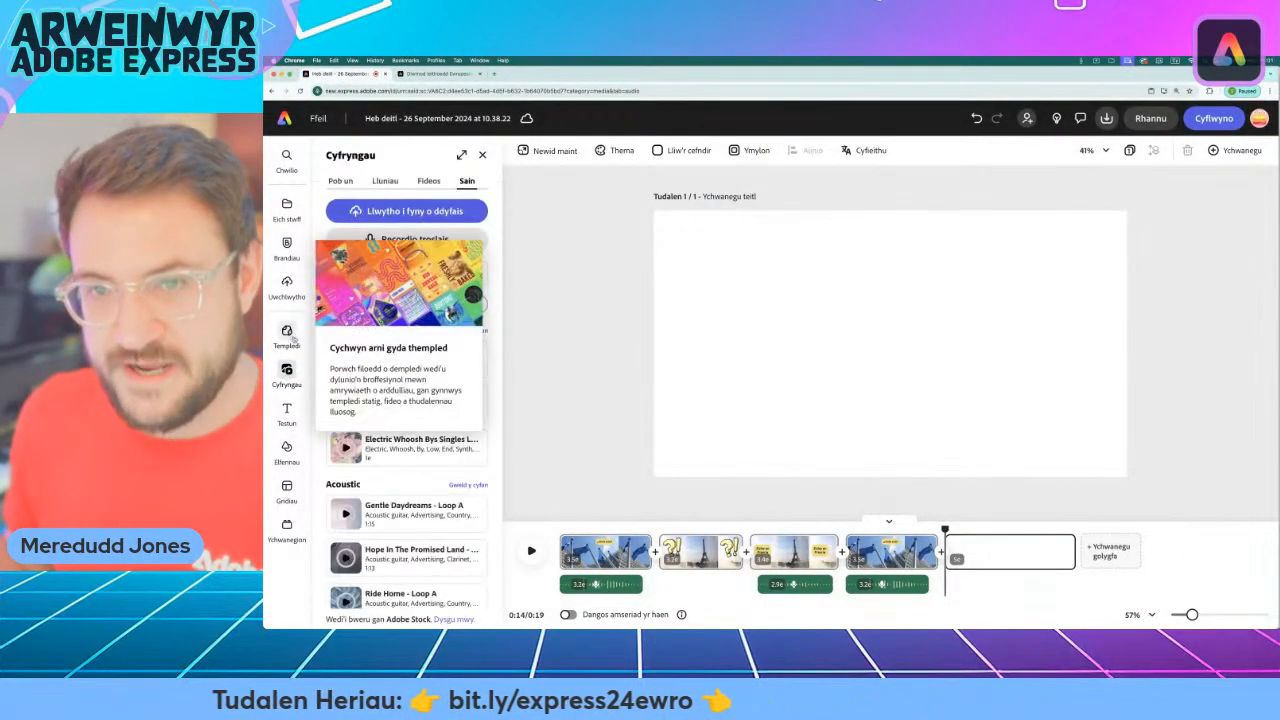
left_click(428, 181)
left_click(396, 271)
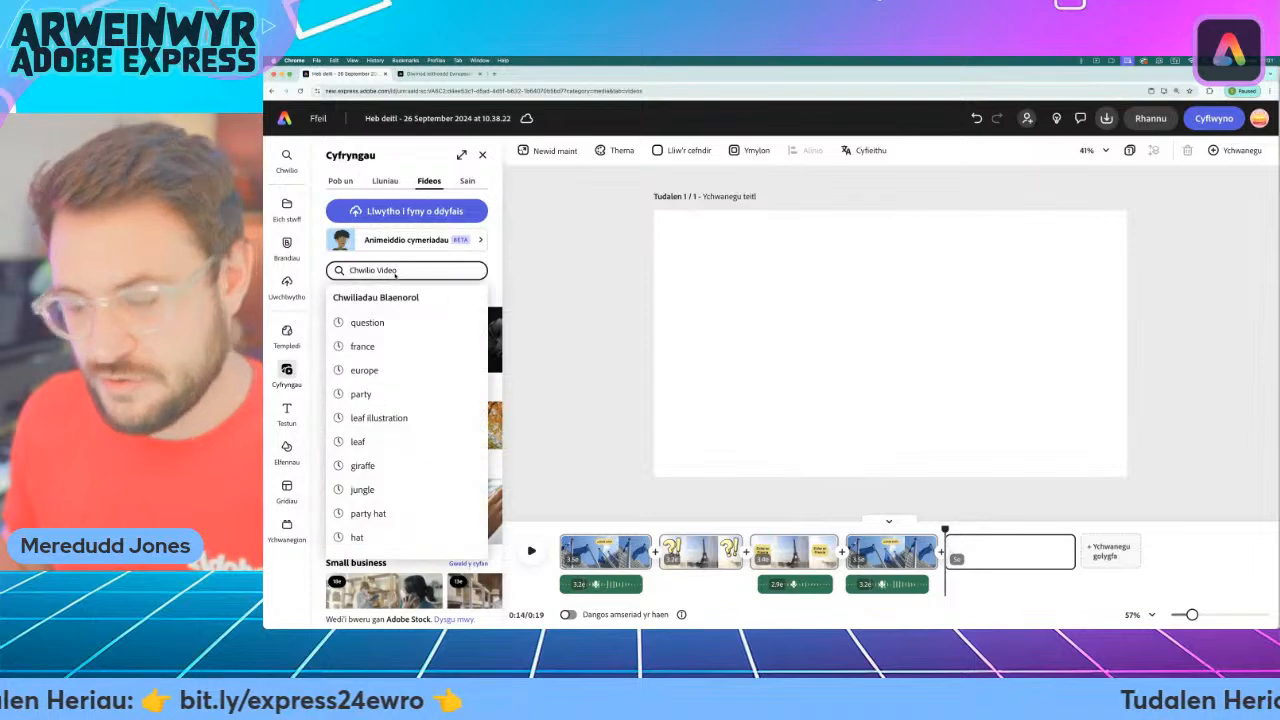
type("portuga")
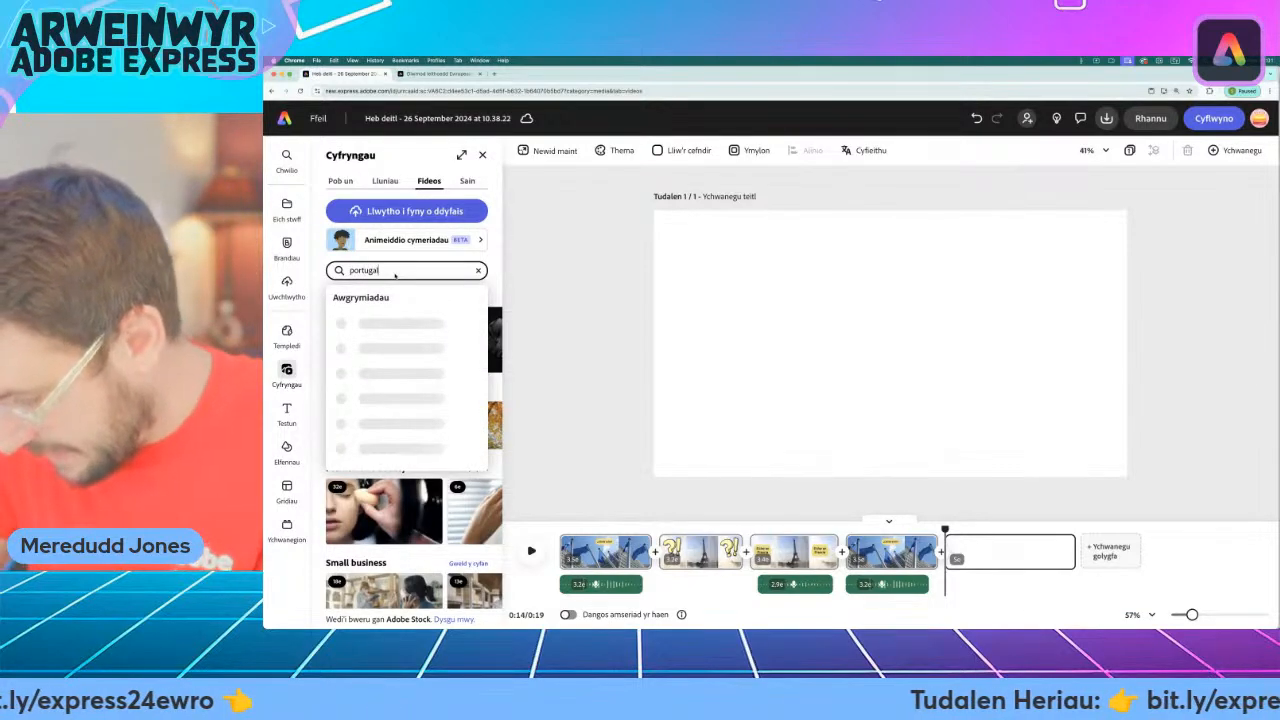
type("l")
key("Return")
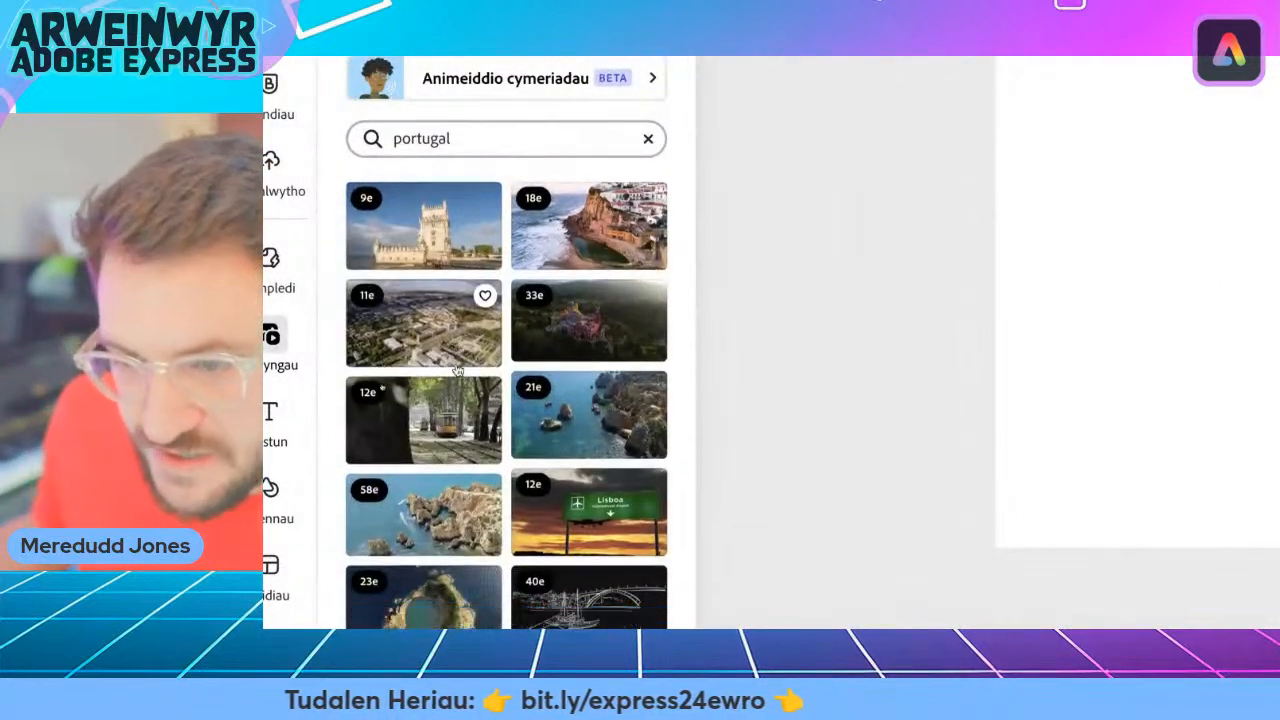
Browse the Portugal stock videos for a clip that suits the new scene.
scroll(457, 370, "down", 1)
scroll(447, 370, "down", 5)
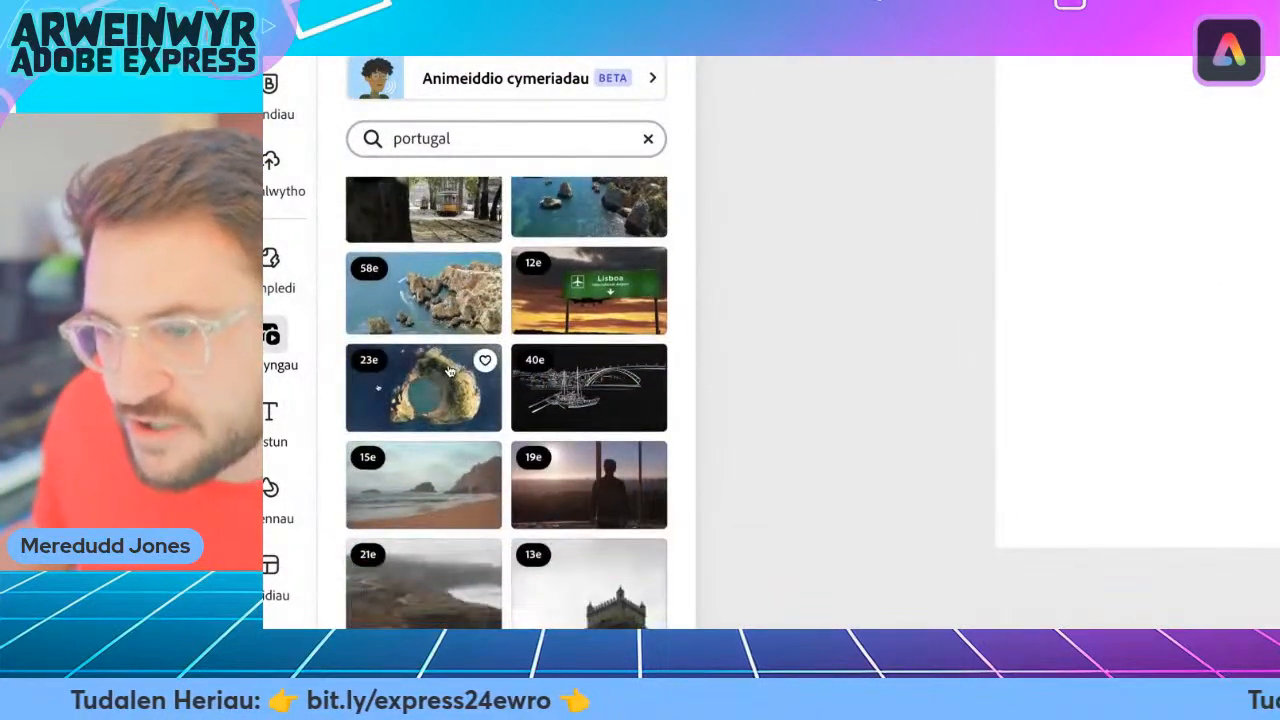
scroll(449, 372, "down", 4)
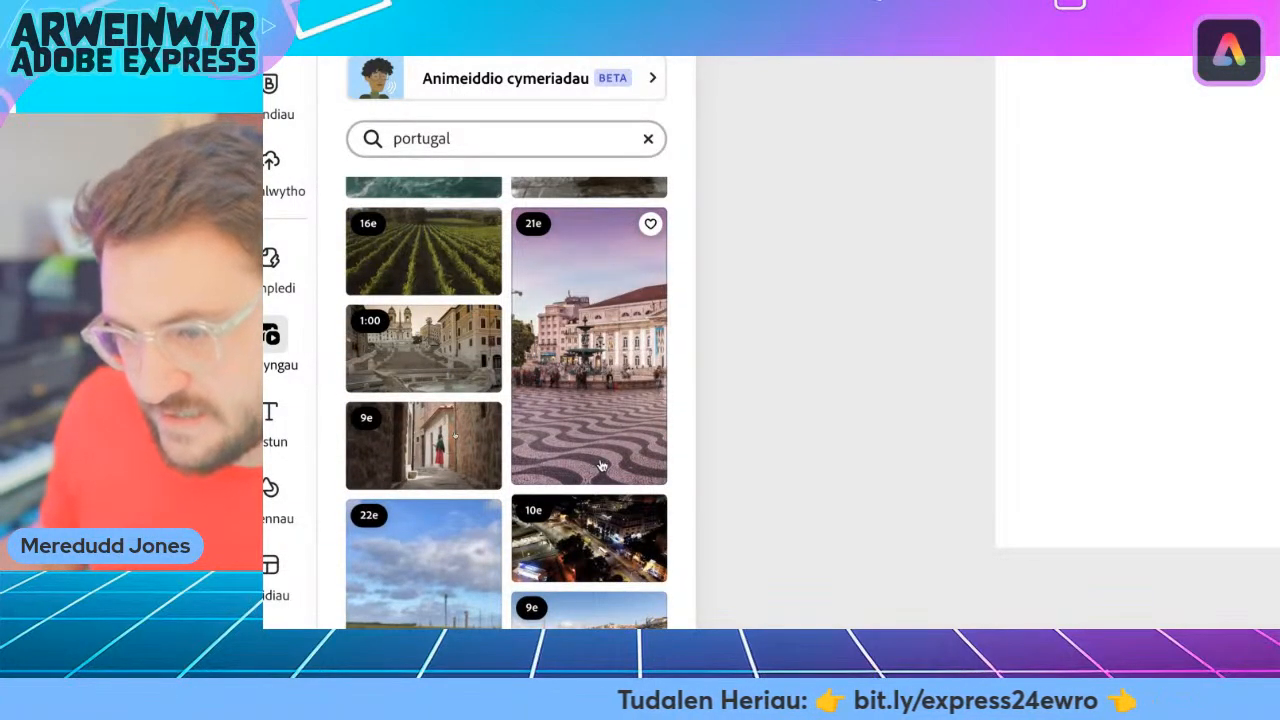
scroll(500, 440, "down", 5)
scroll(467, 428, "down", 6)
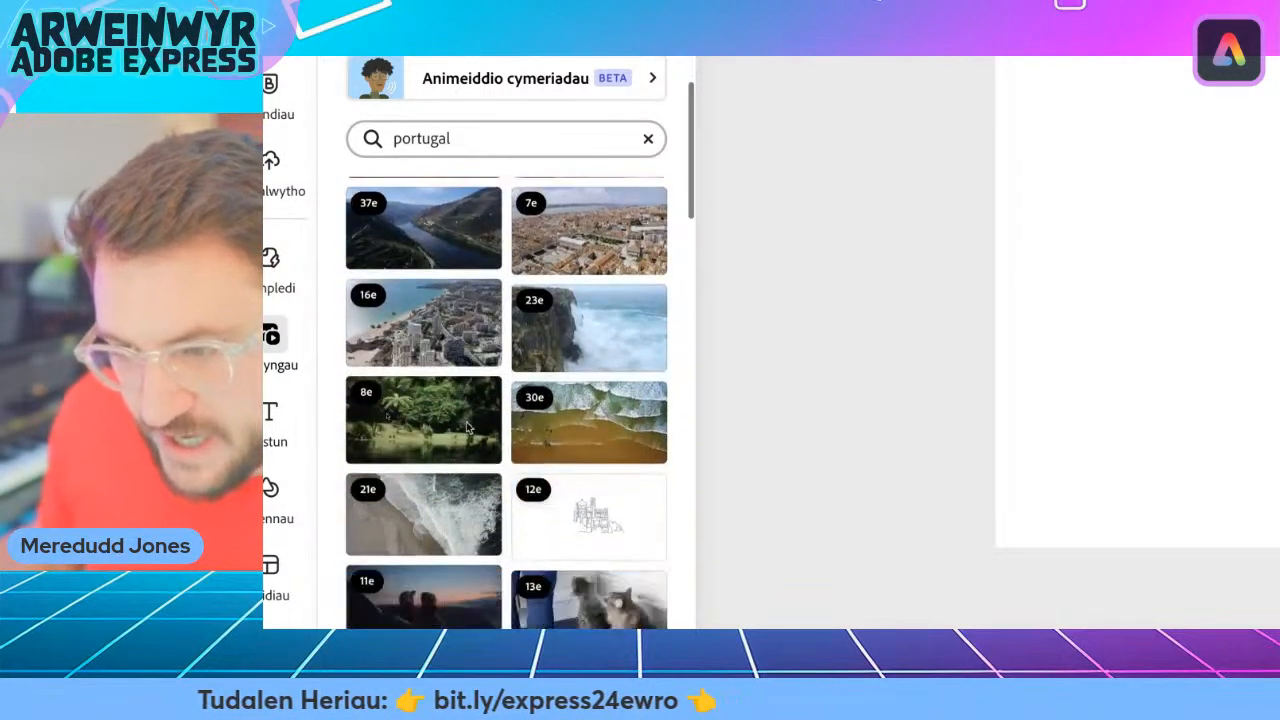
scroll(467, 428, "down", 1)
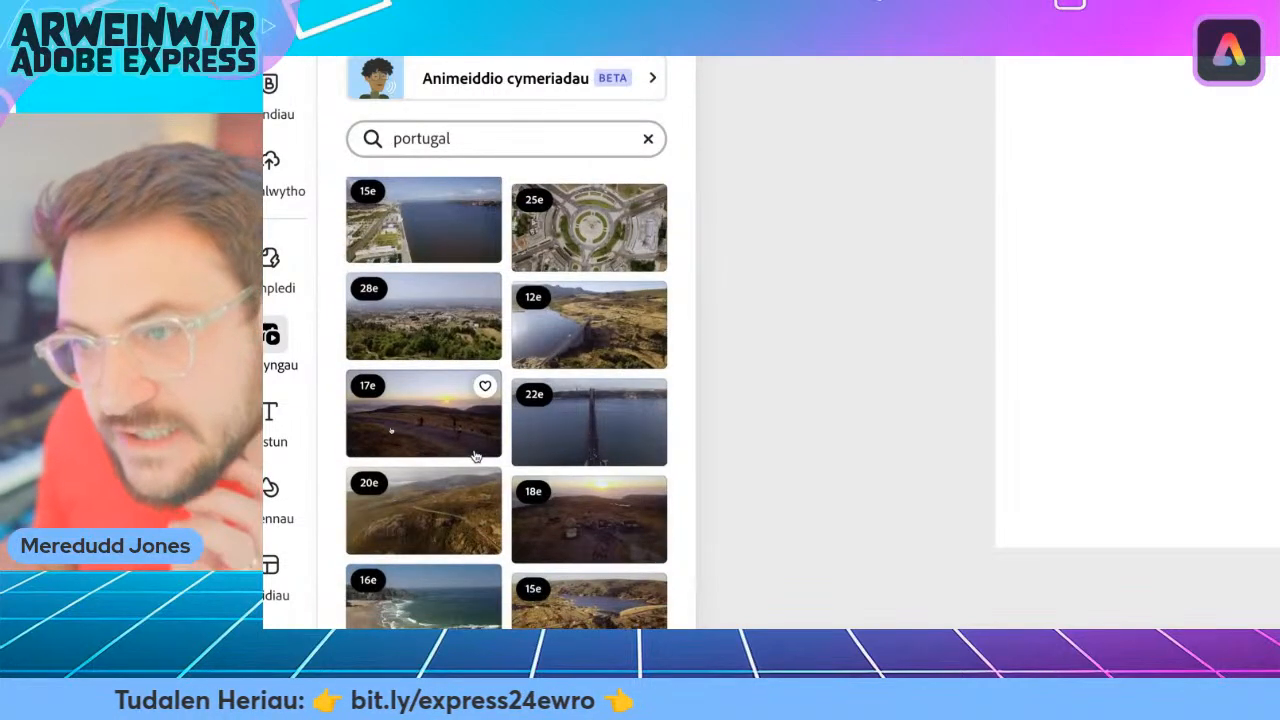
scroll(476, 456, "down", 2)
scroll(476, 456, "down", 2)
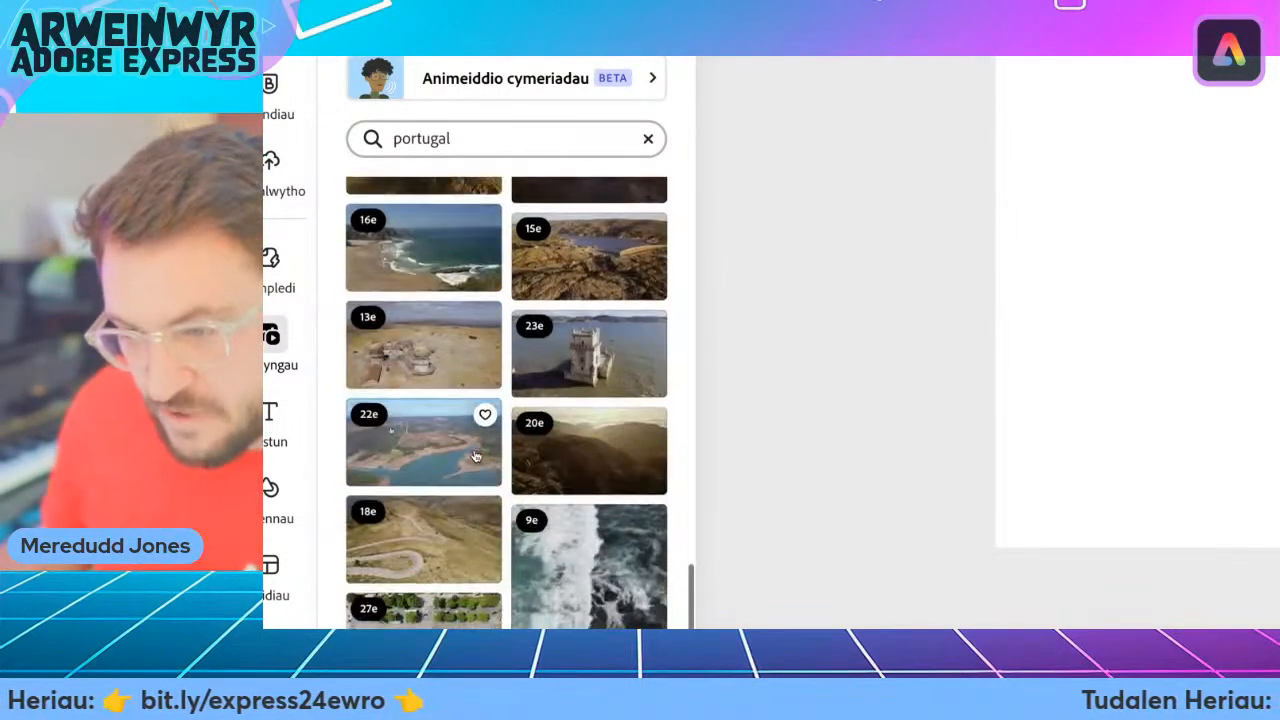
scroll(456, 453, "down", 1)
scroll(458, 454, "up", 15)
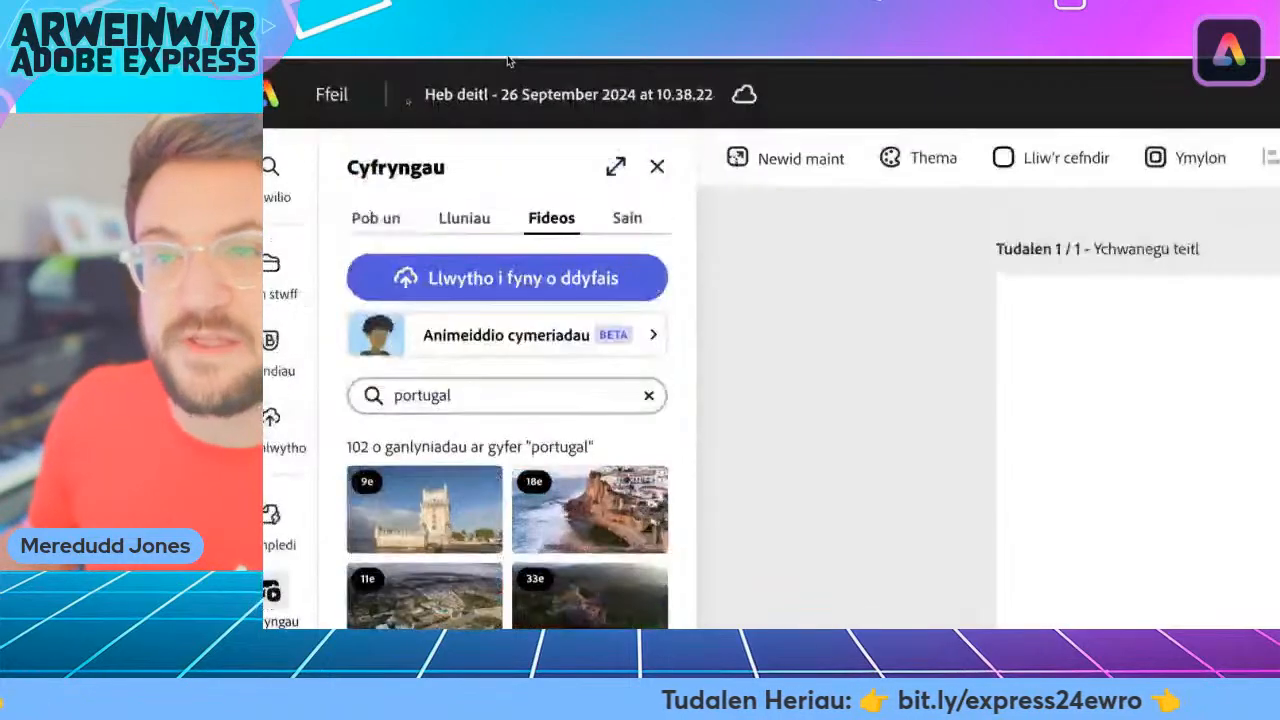
Find a Portugal stock photo of white houses with blue trim, add it to the blank scene and set it as the page background.
left_click(465, 222)
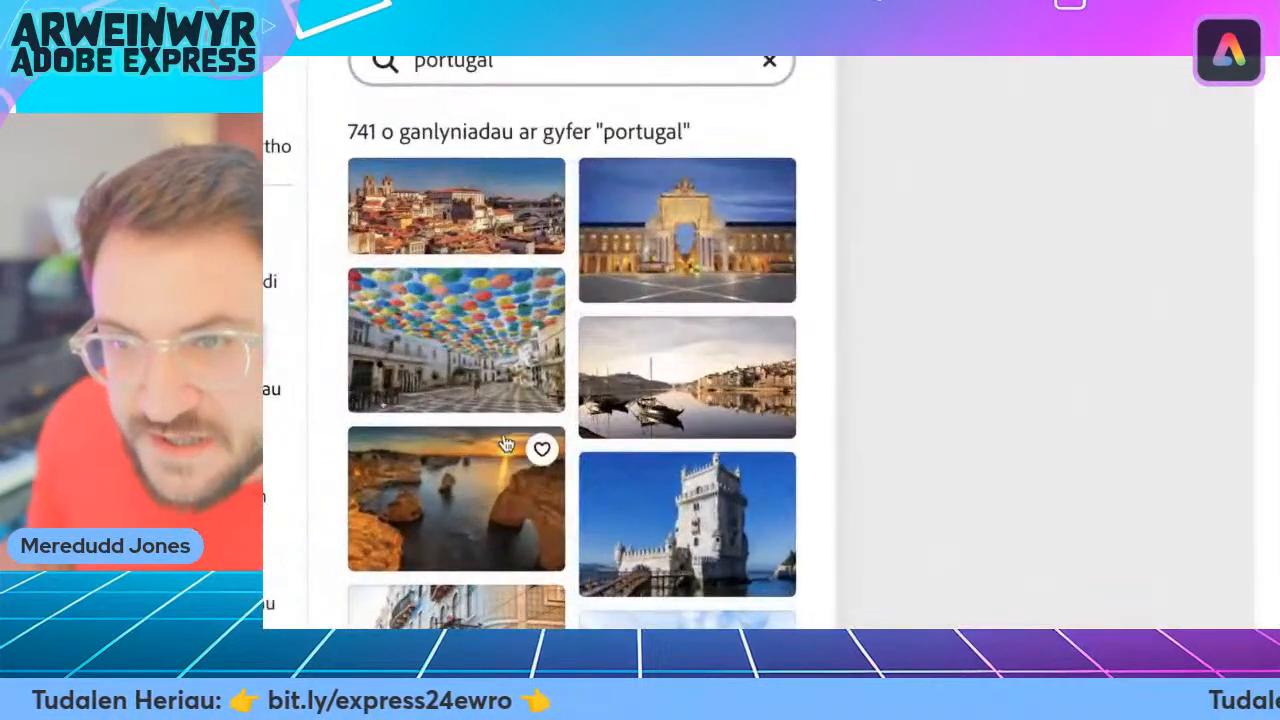
scroll(510, 443, "down", 6)
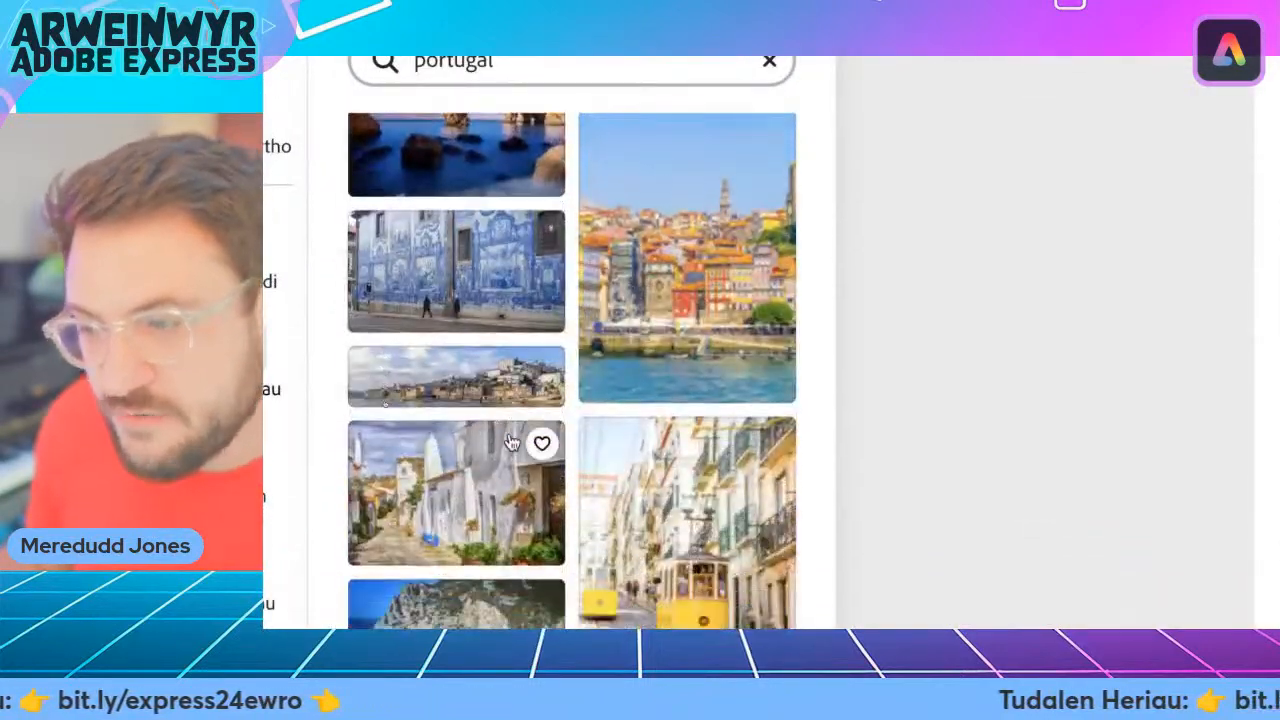
scroll(519, 432, "down", 2)
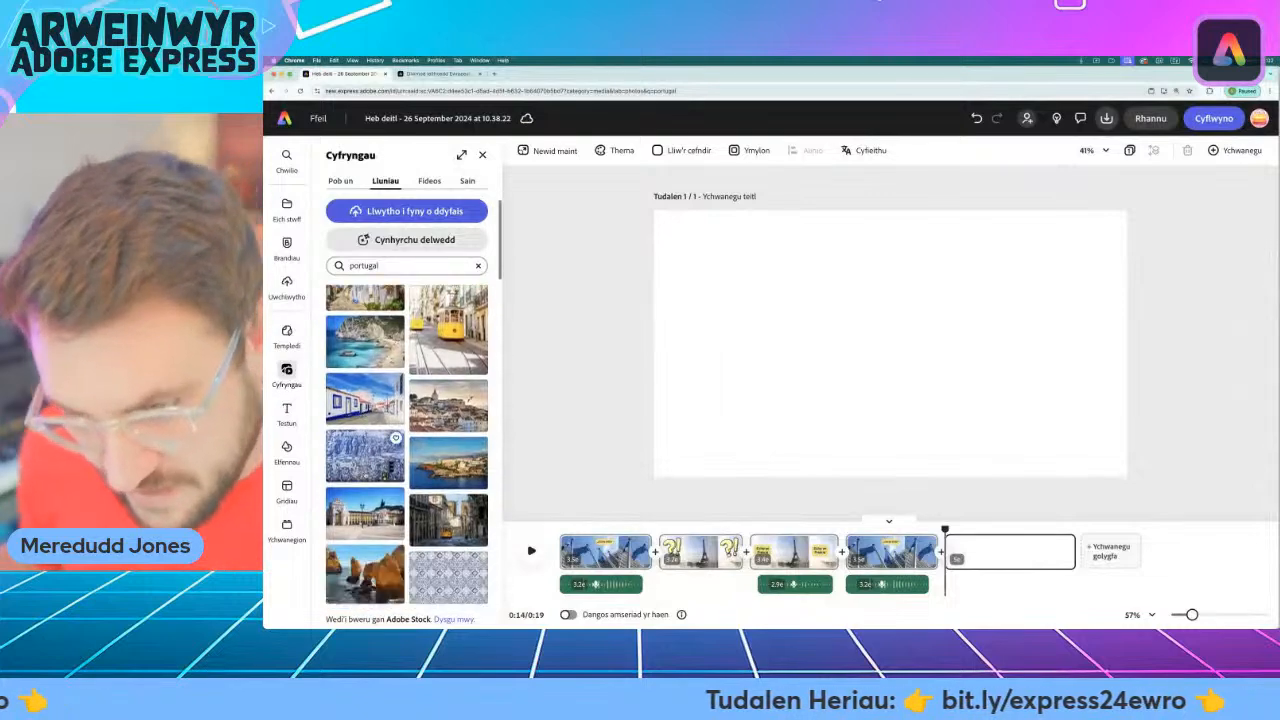
left_click(353, 399)
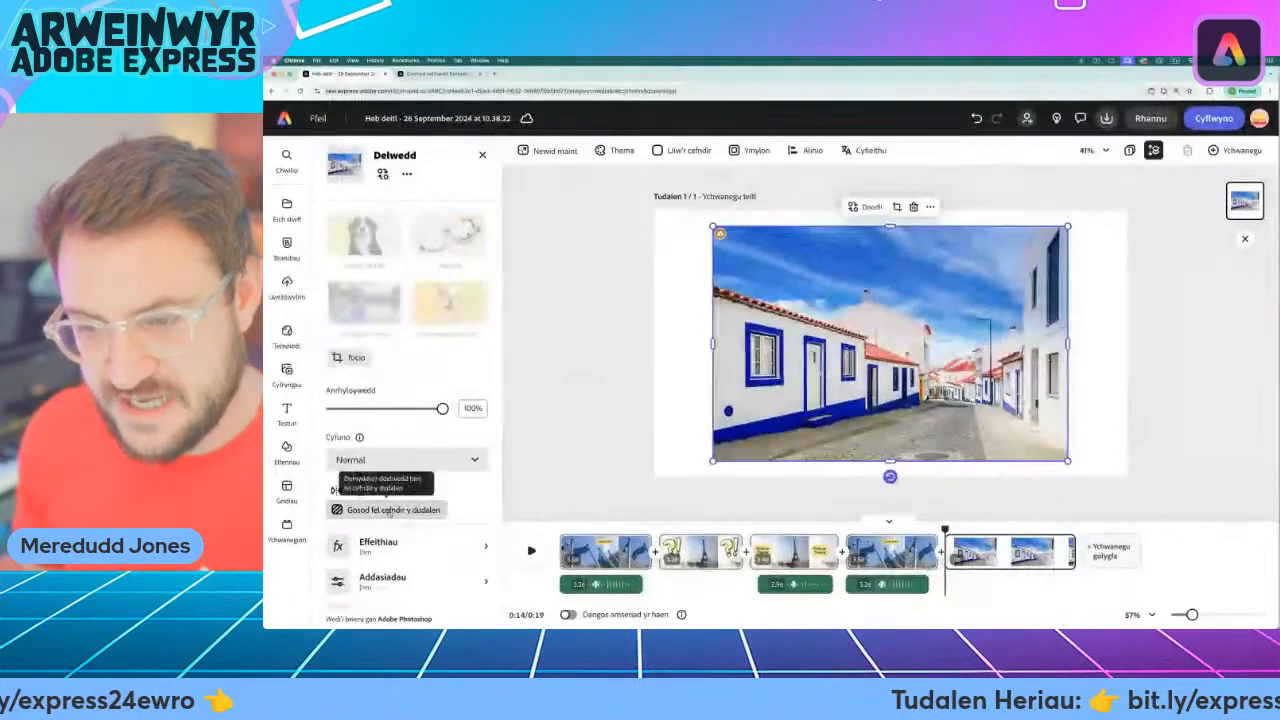
left_click(497, 502)
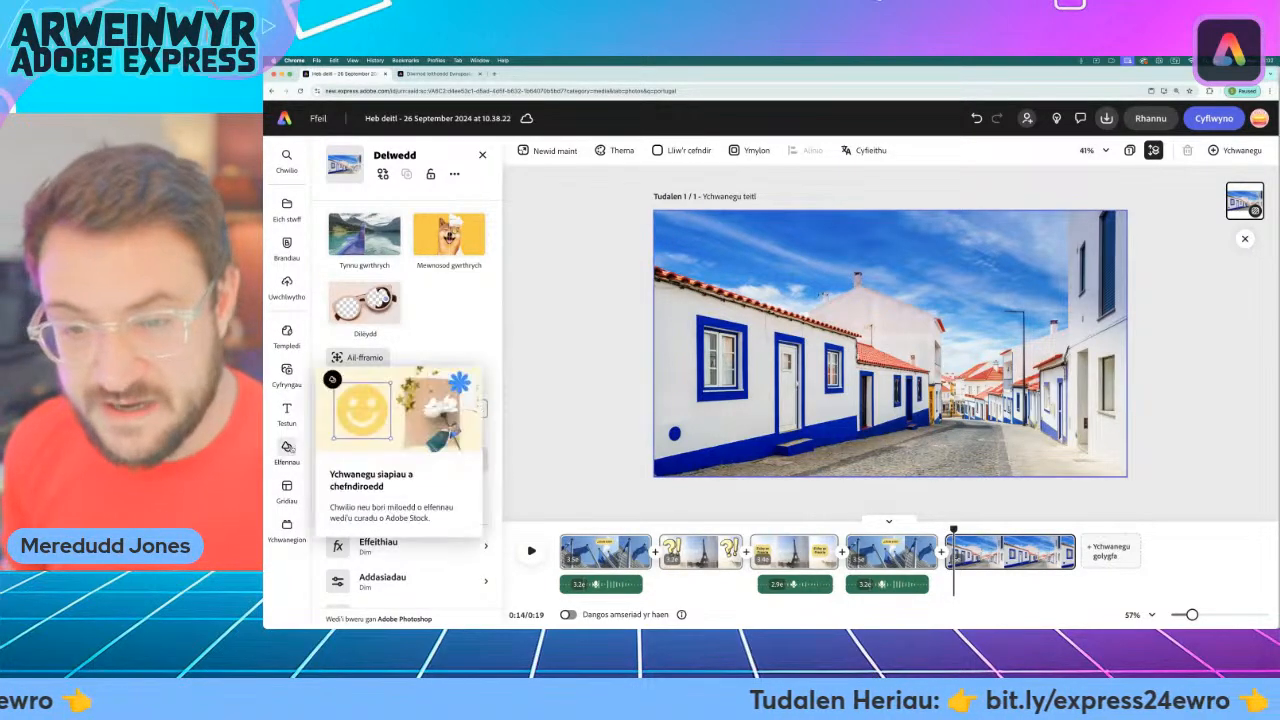
Copy the "?!" graphic from the Eiffel Tower scene into the Portugal scene and place it over the right-hand houses.
left_click(287, 448)
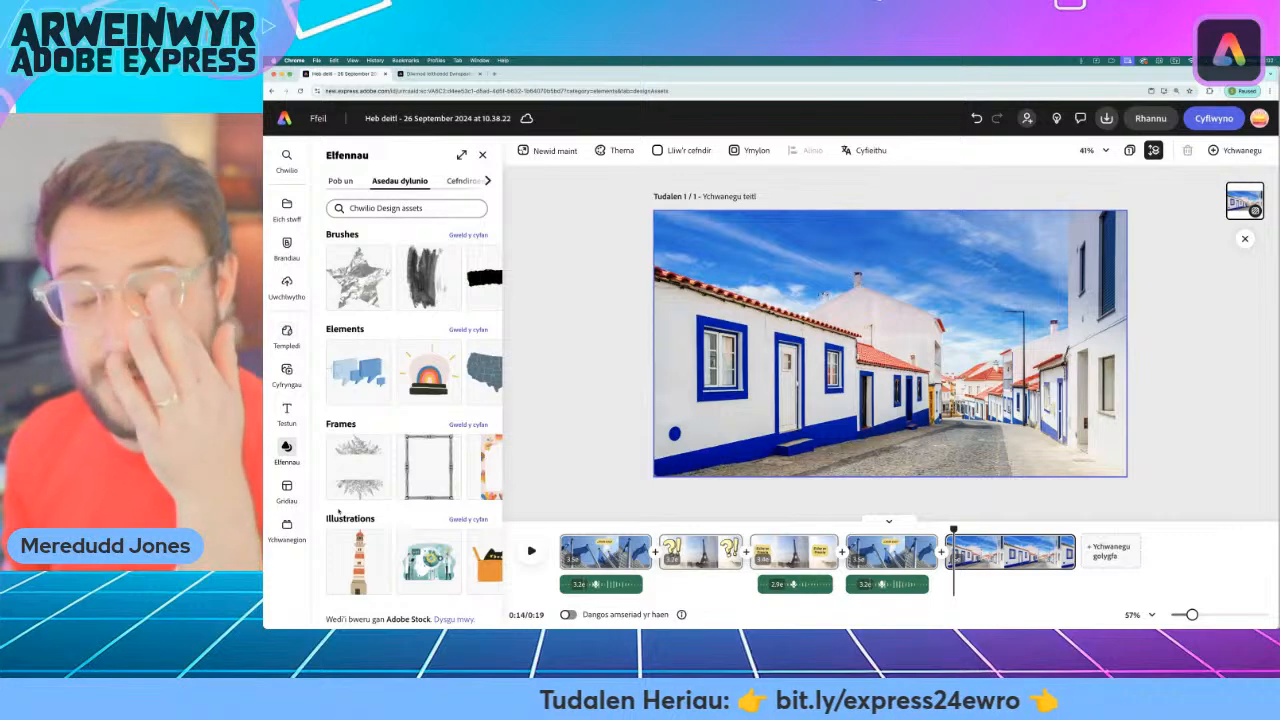
left_click(673, 530)
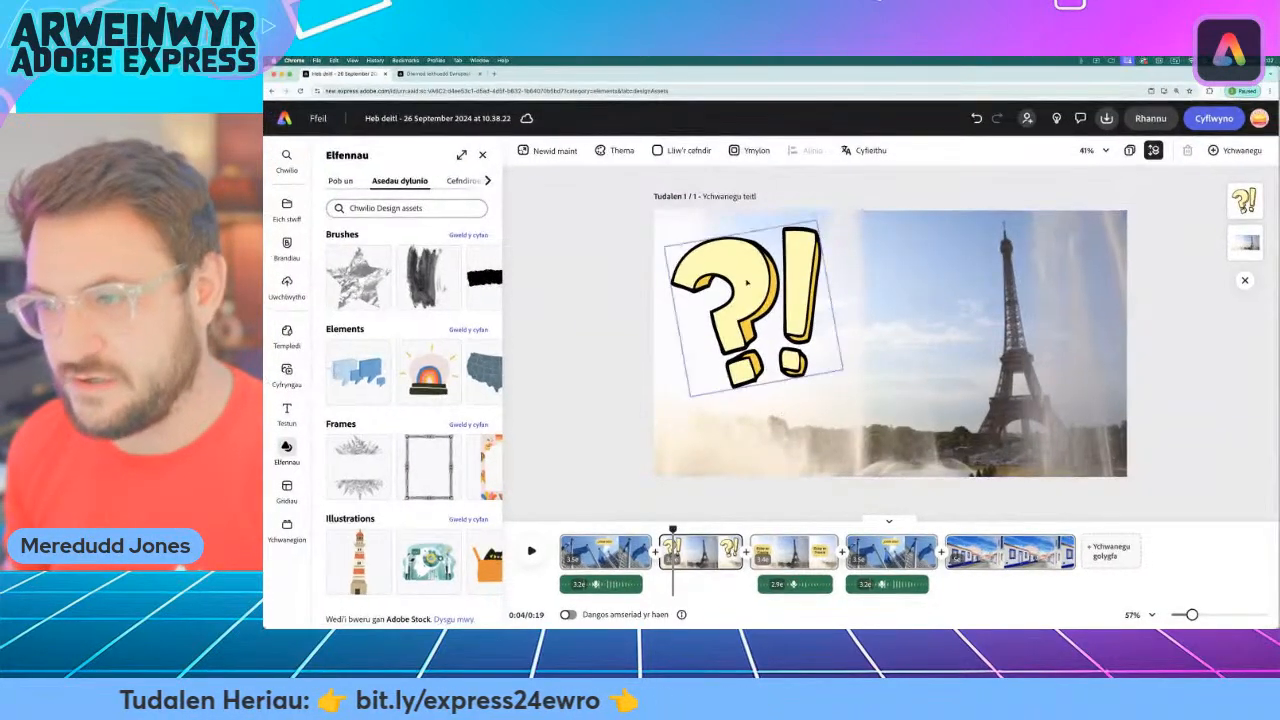
left_click(754, 284)
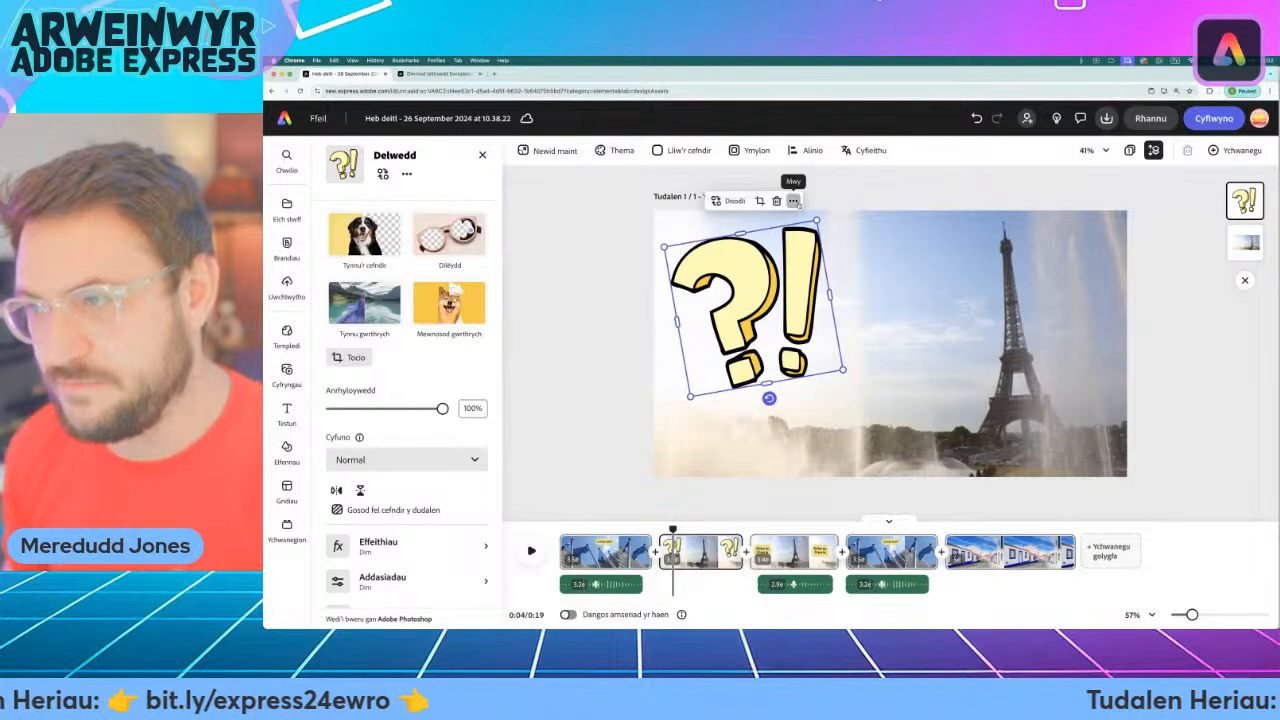
left_click(793, 201)
key("Escape")
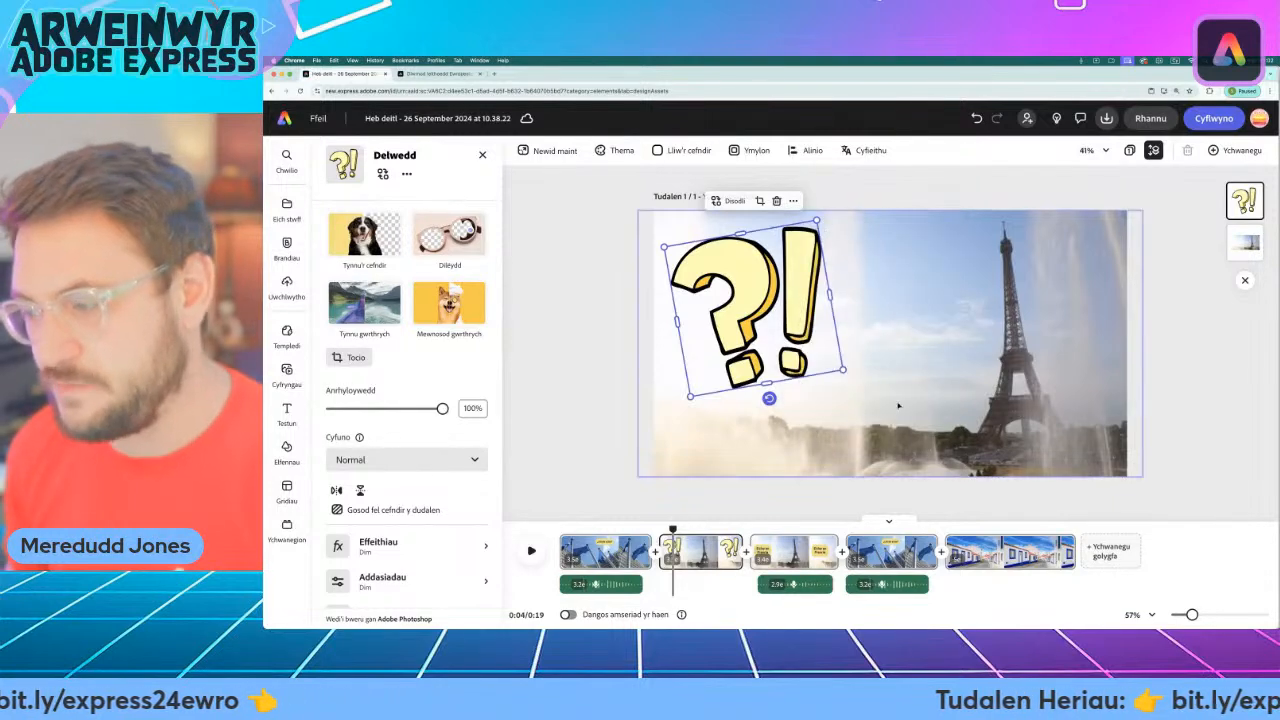
left_click(954, 529)
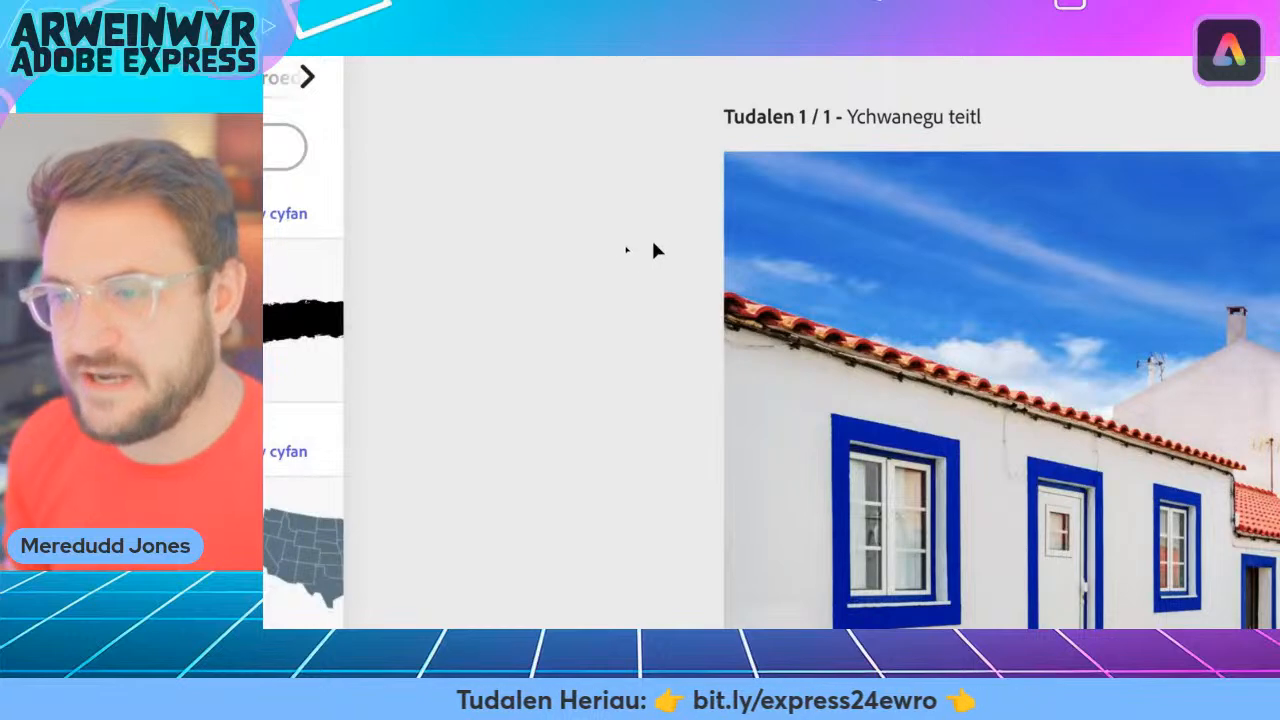
right_click(667, 253)
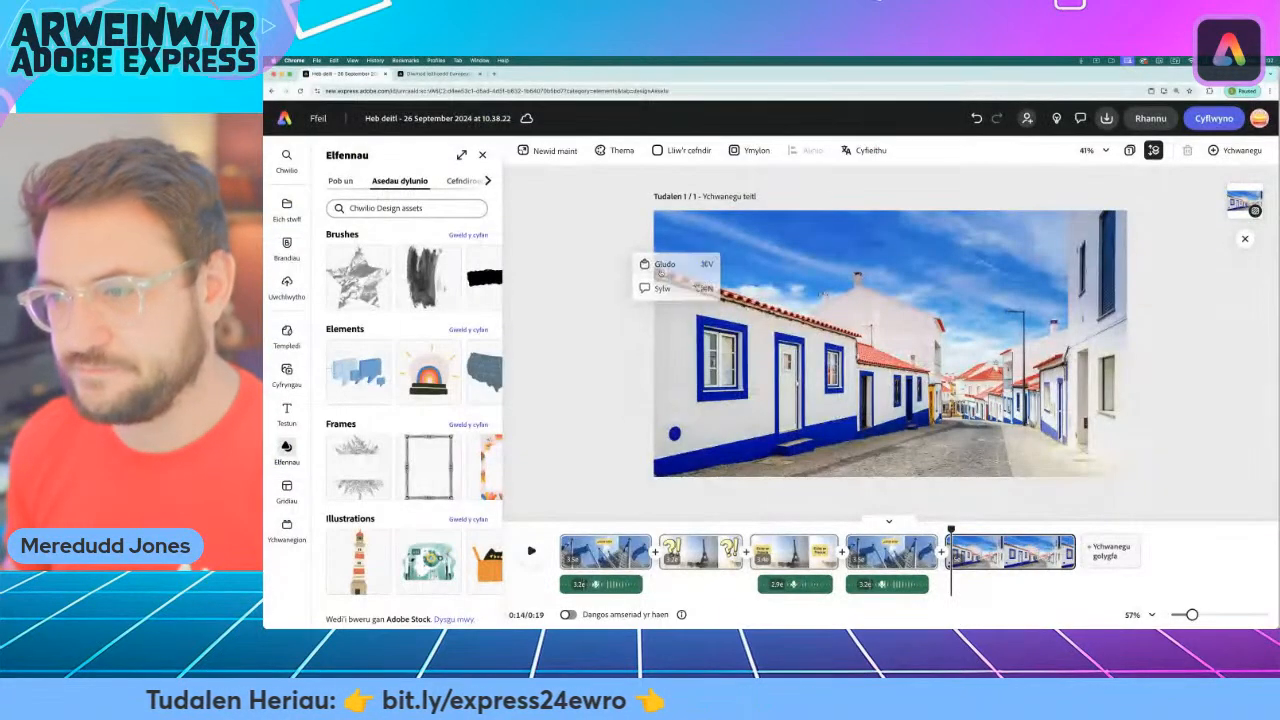
left_click(742, 310)
left_click_drag(745, 305, 1008, 332)
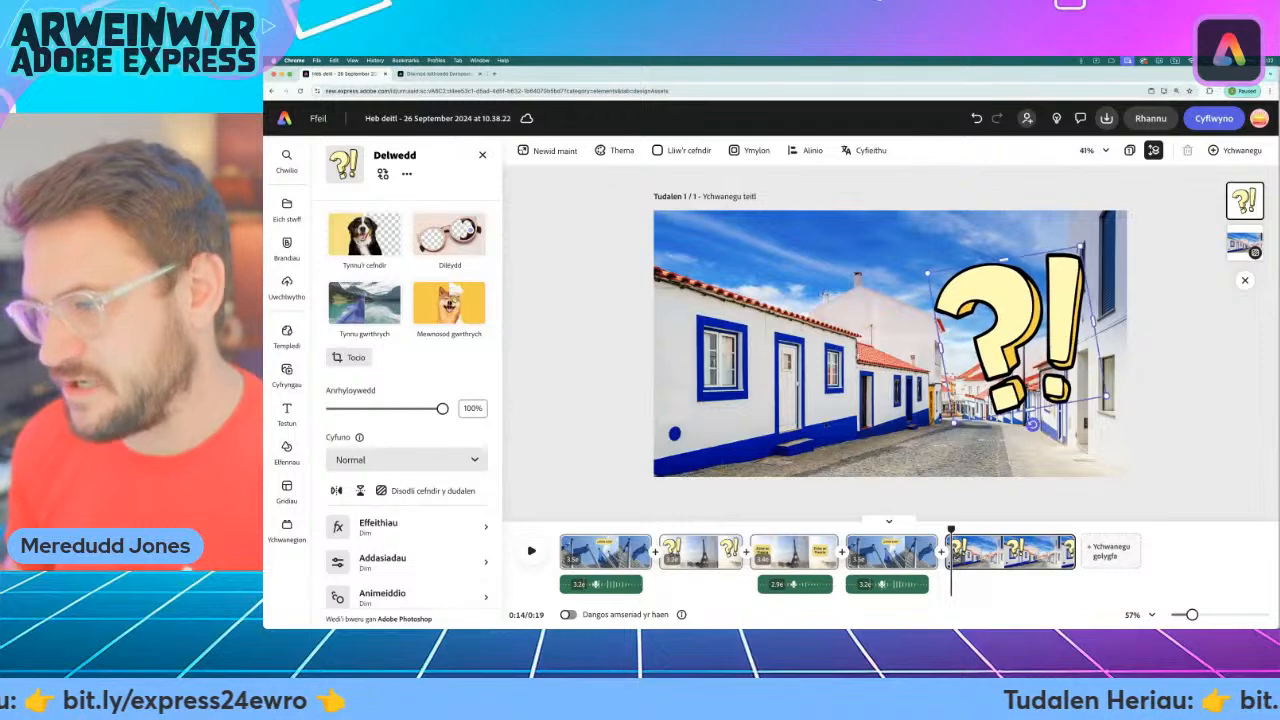
key("Escape")
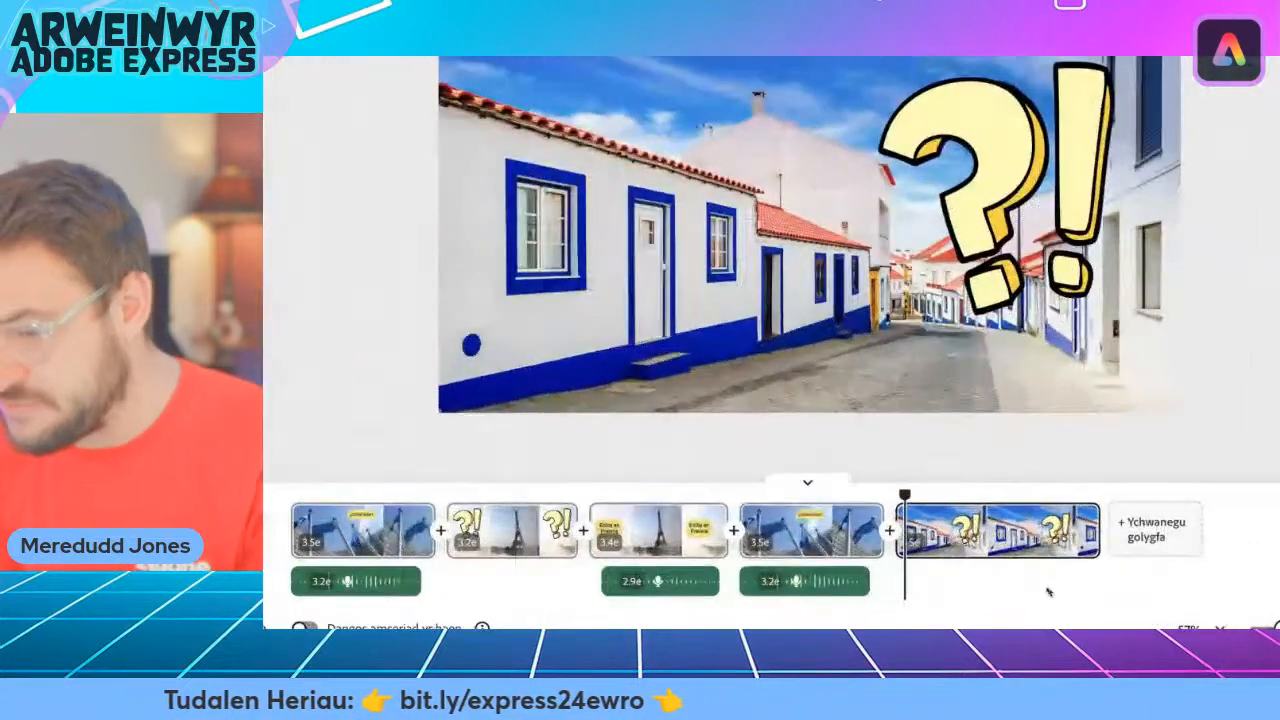
Shorten the Portugal scene to 3.1 seconds and duplicate it.
left_click_drag(1098, 530, 1018, 550)
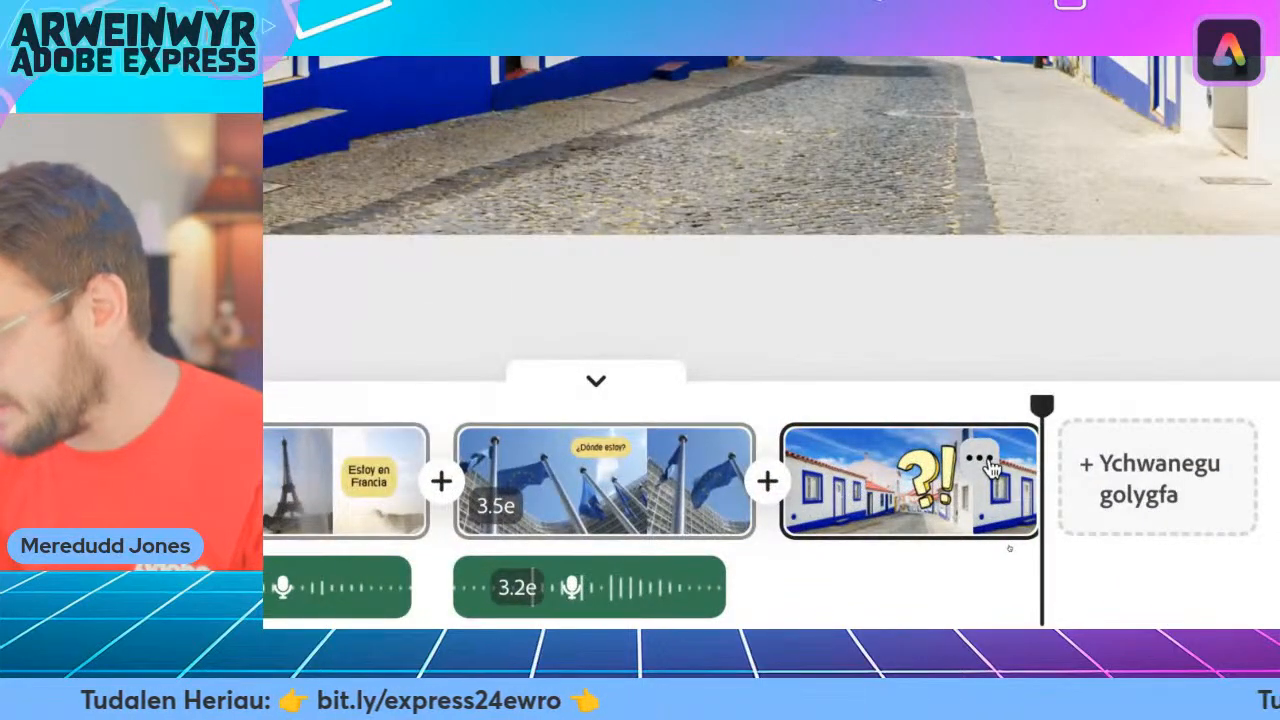
left_click(985, 462)
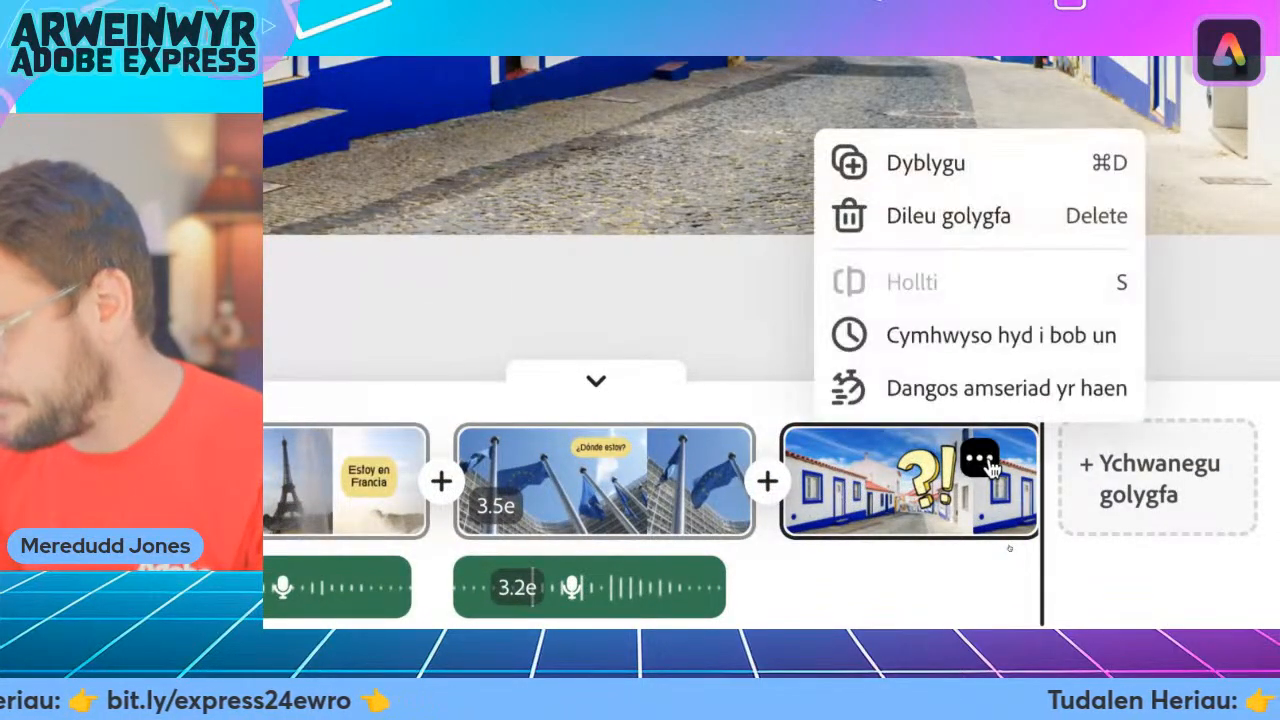
left_click(966, 163)
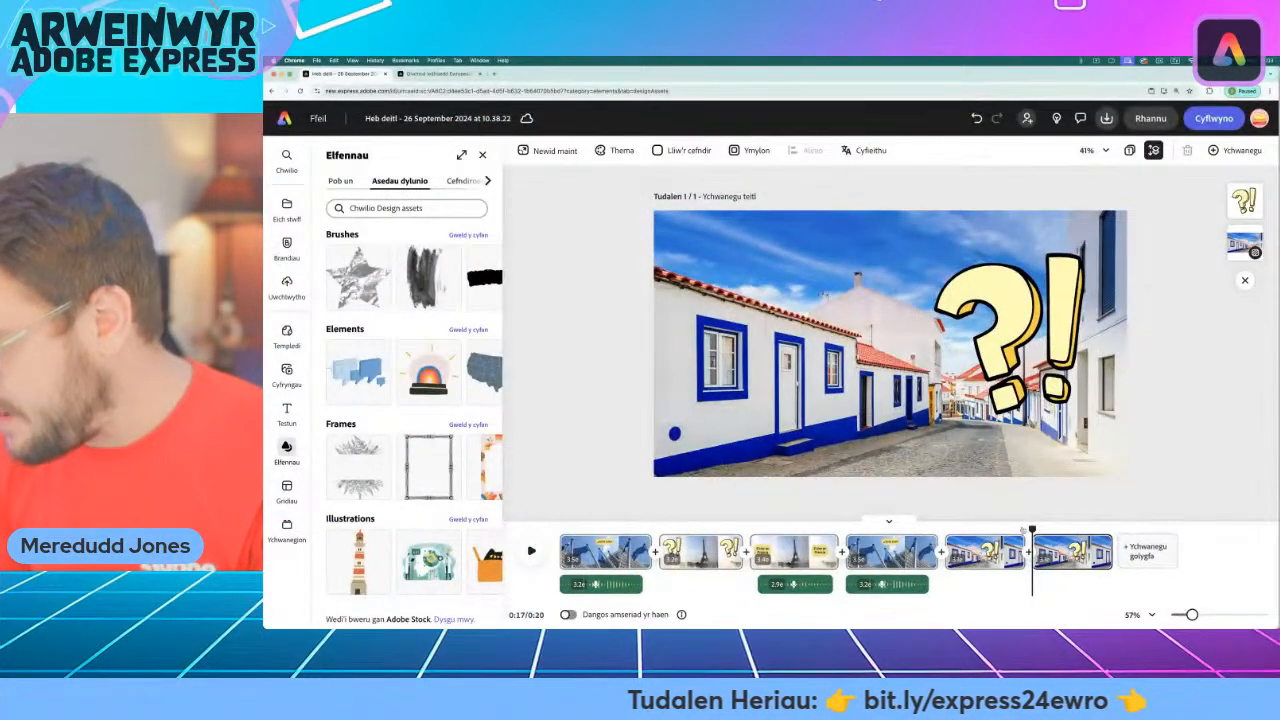
Delete the "?!" graphic from the duplicated Portugal scene.
left_click_drag(1032, 529, 1039, 529)
left_click(1053, 285)
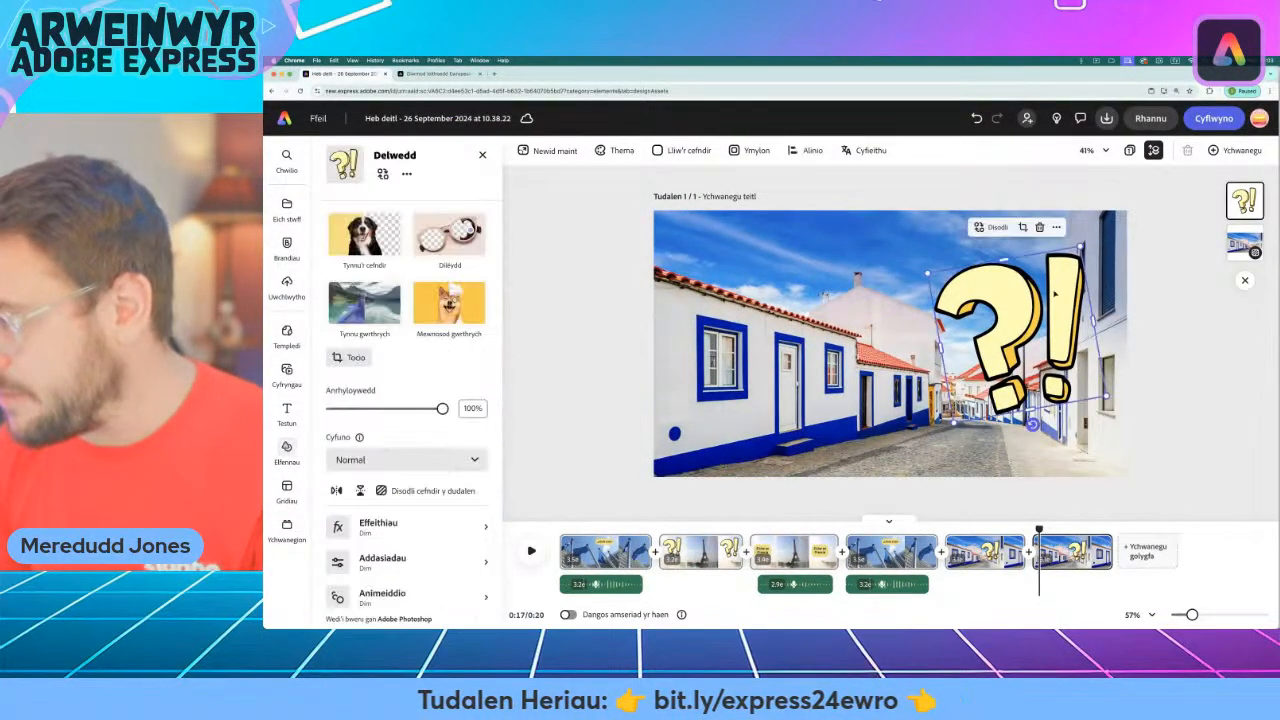
key("Delete")
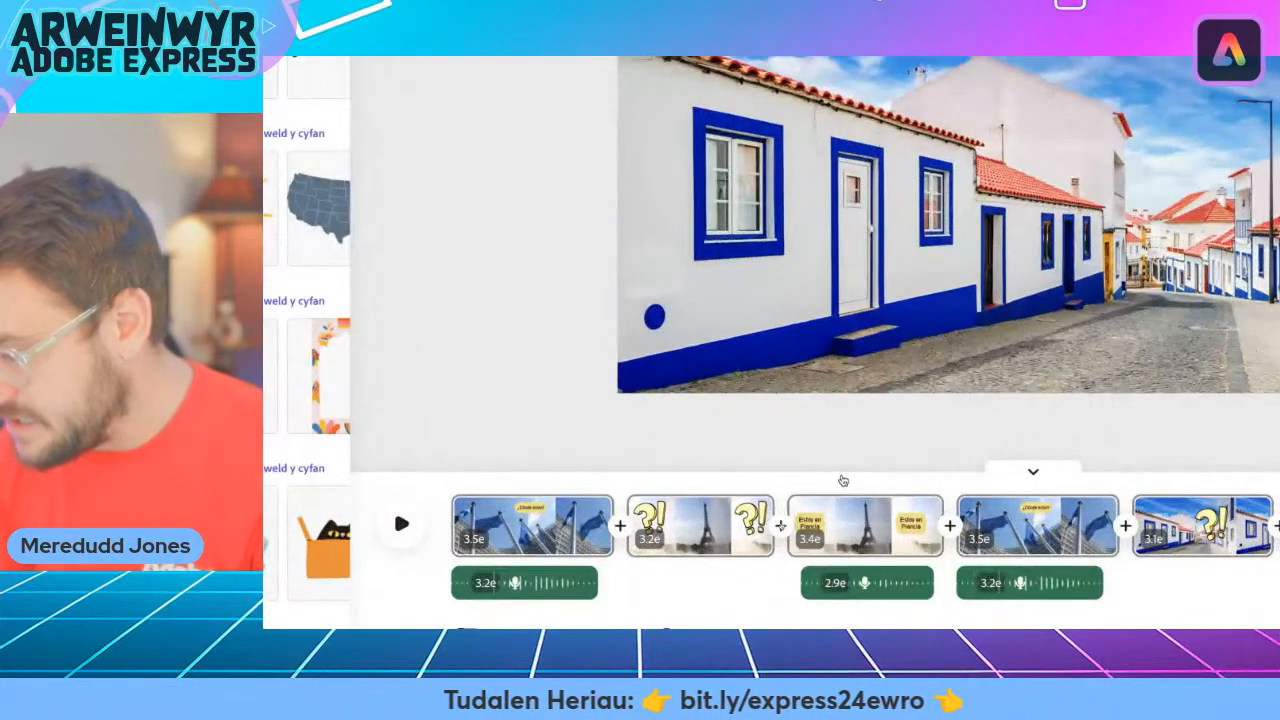
Copy the "Estoy en Francia" caption into the duplicated Portugal scene and place it on the right side of the photo.
left_click(781, 523)
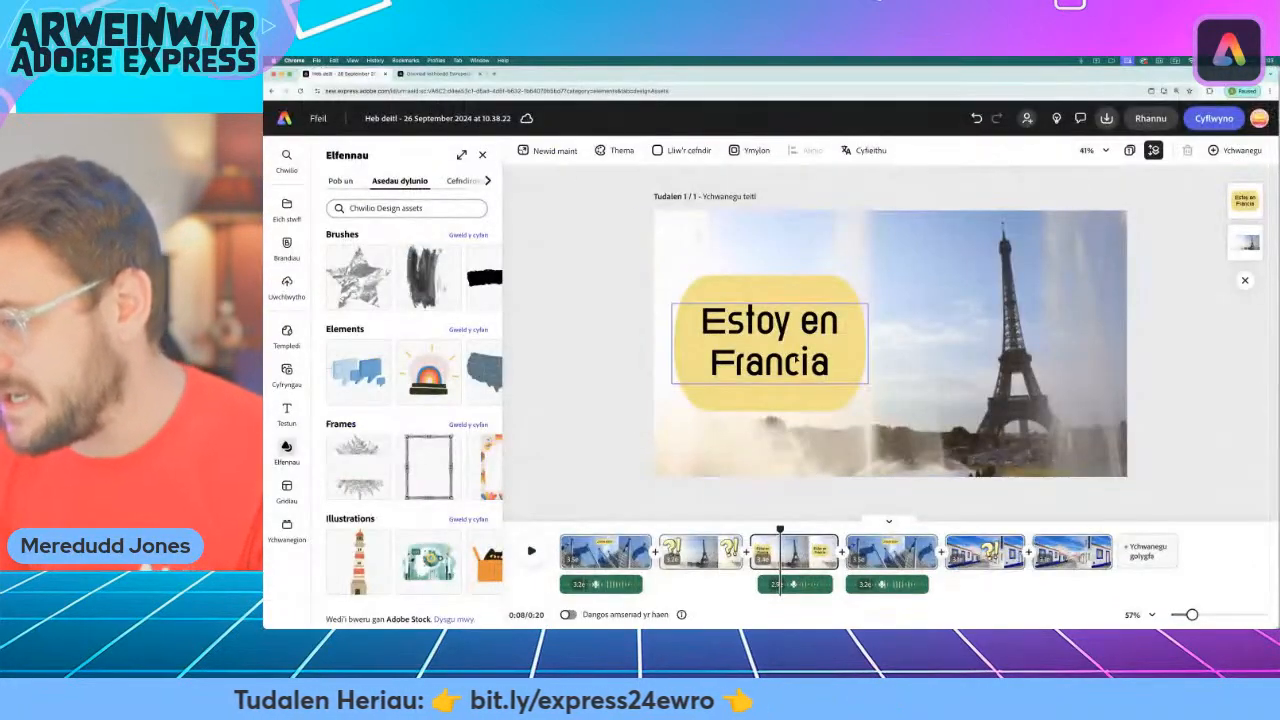
left_click(822, 155)
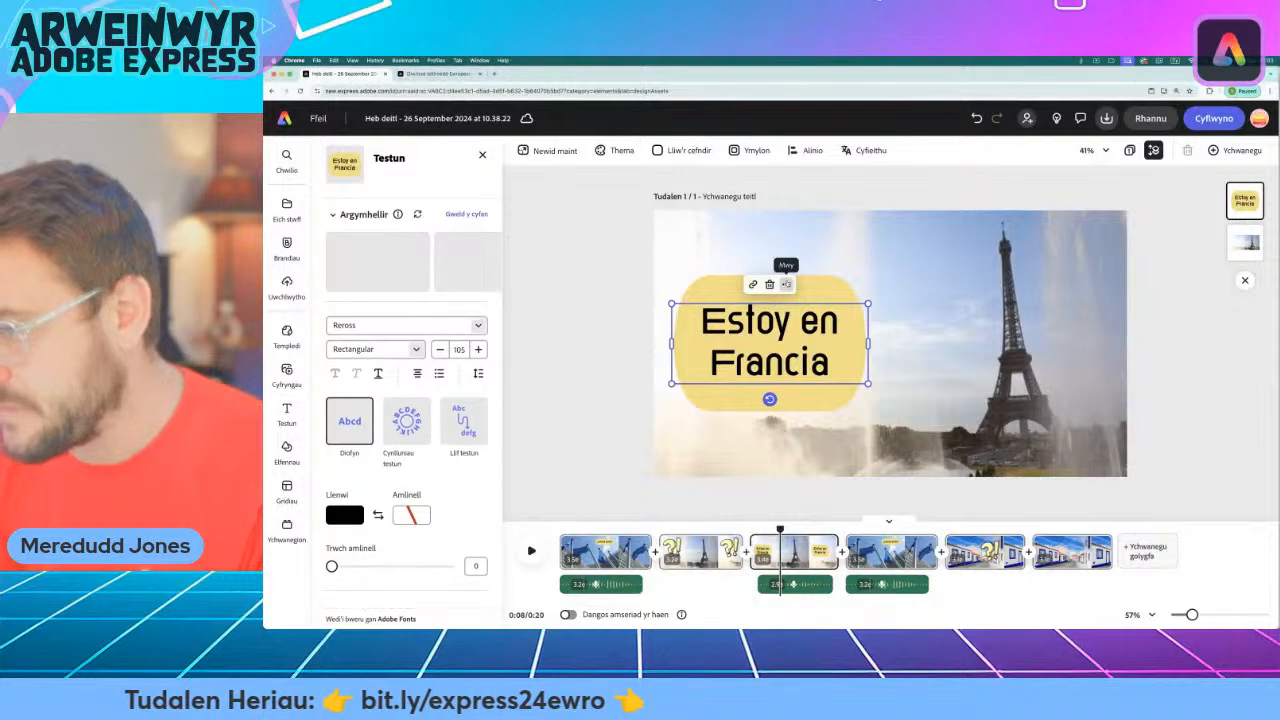
left_click(786, 285)
left_click(824, 312)
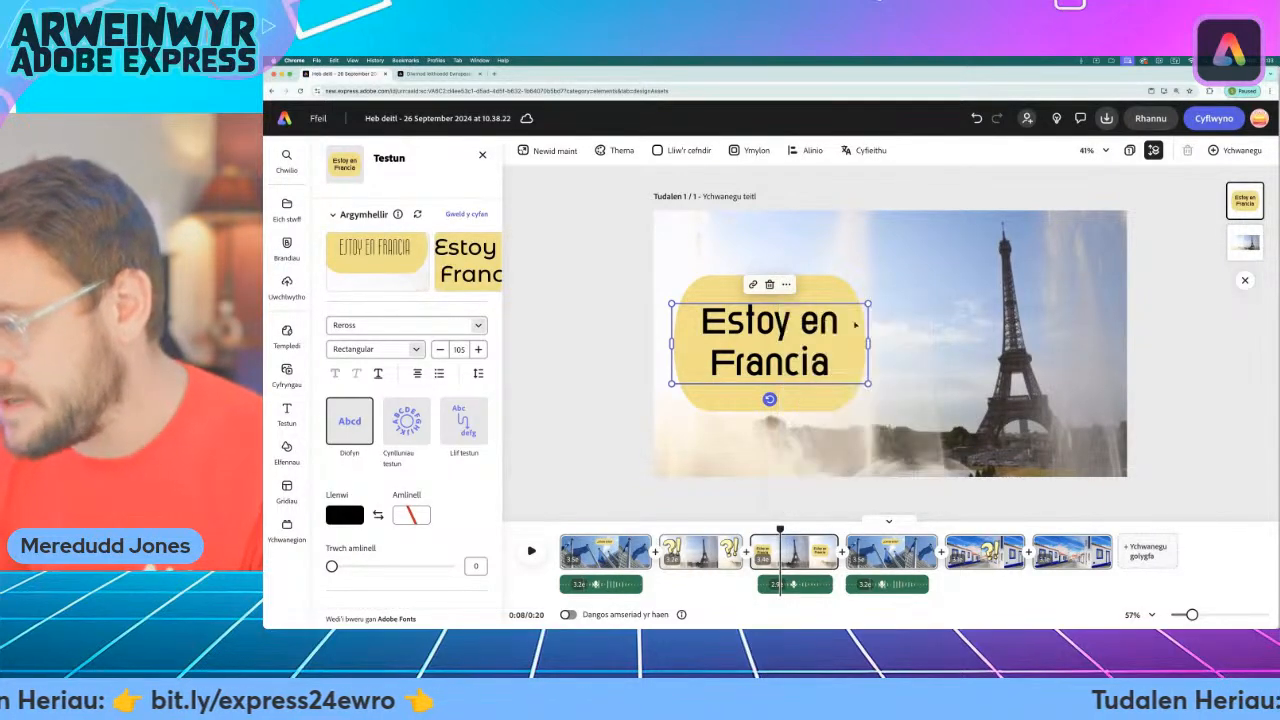
left_click(1038, 529)
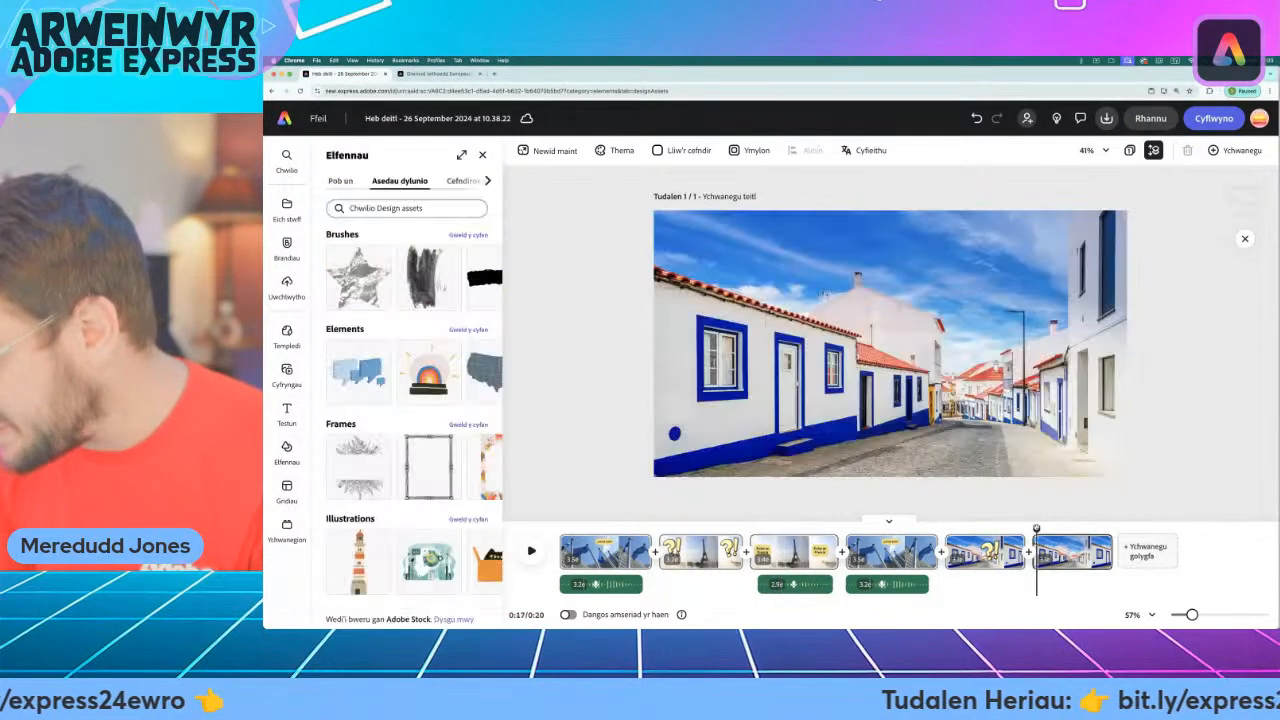
right_click(642, 330)
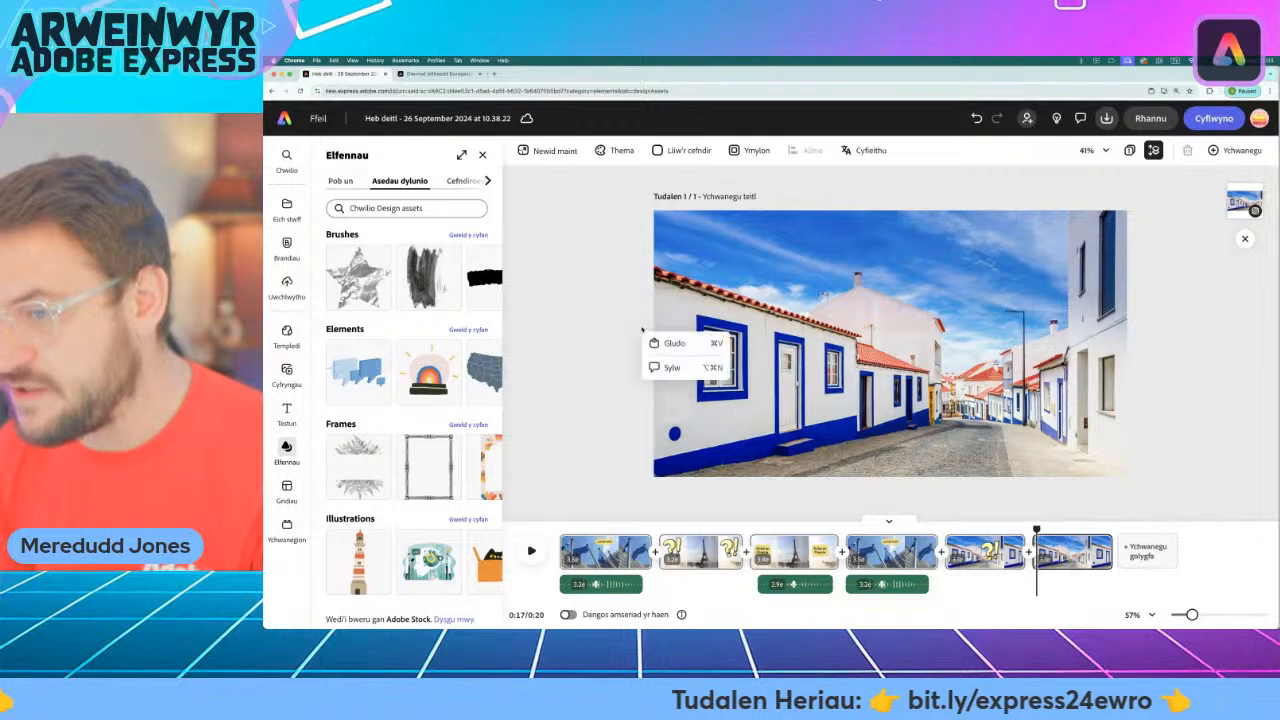
left_click(682, 348)
left_click_drag(773, 350, 1011, 316)
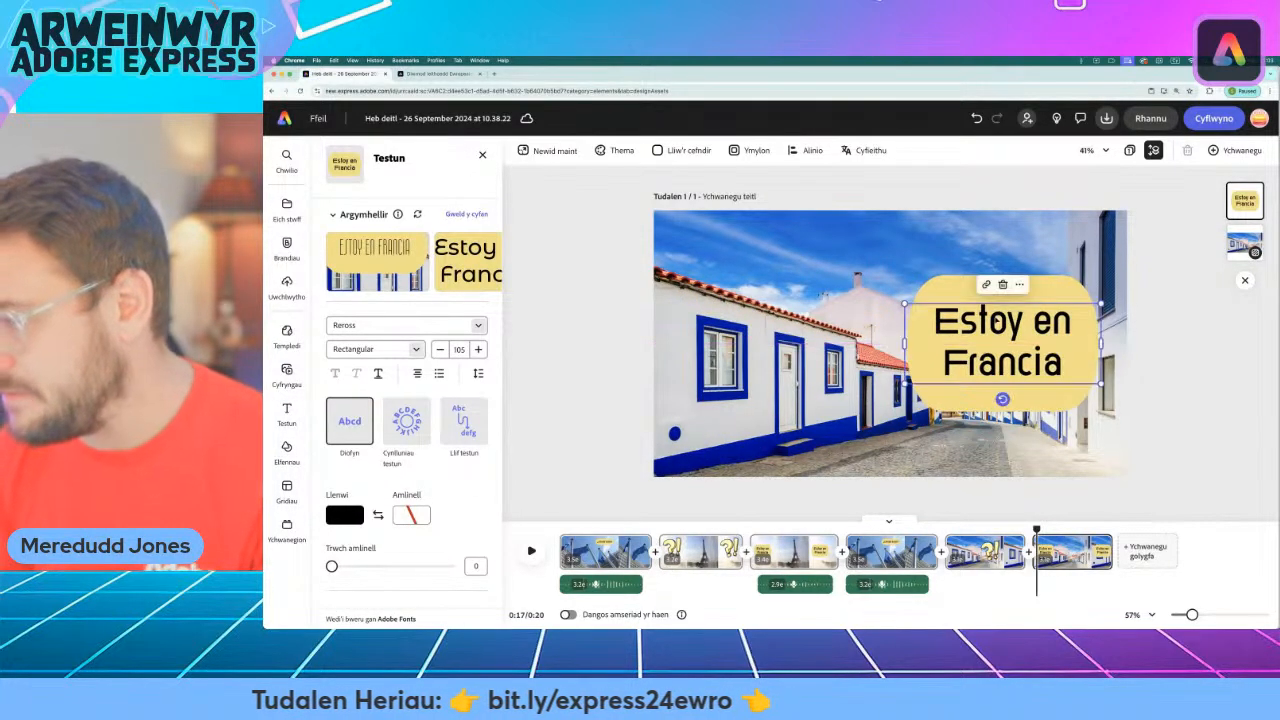
Change the copied caption's text to "Estoy en Portugal".
left_click(1050, 383)
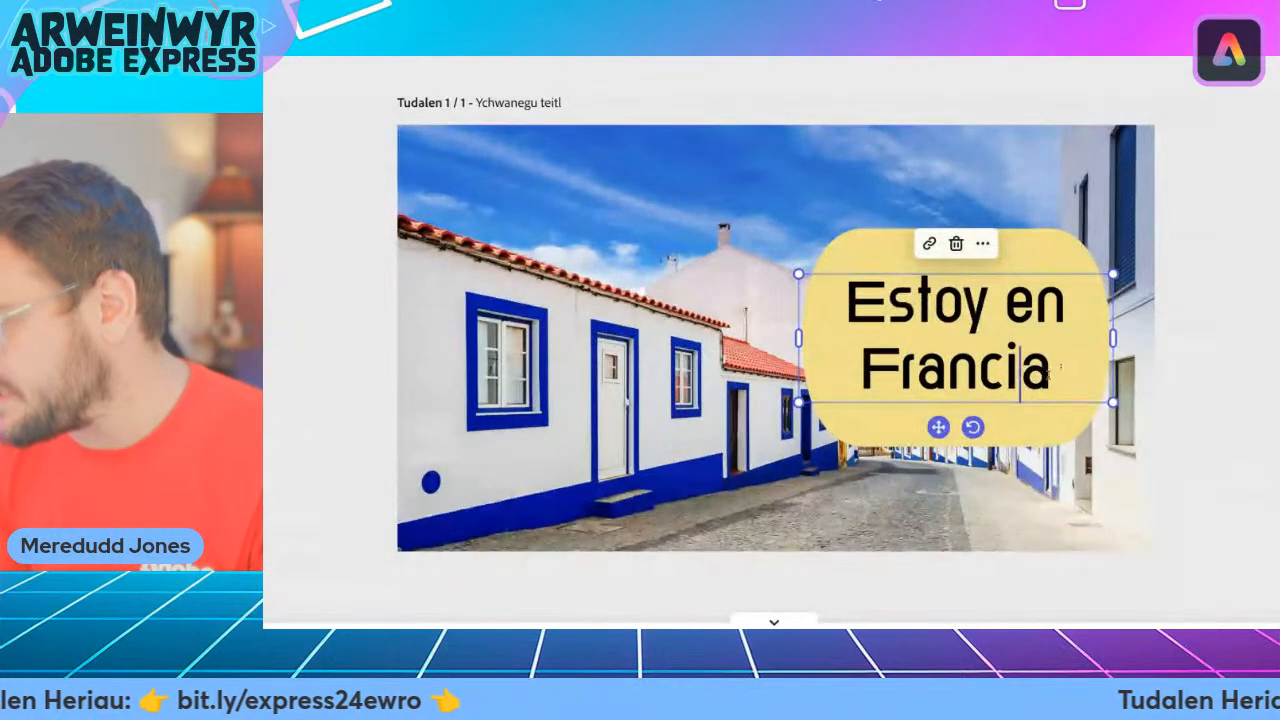
left_click_drag(1048, 375, 870, 368)
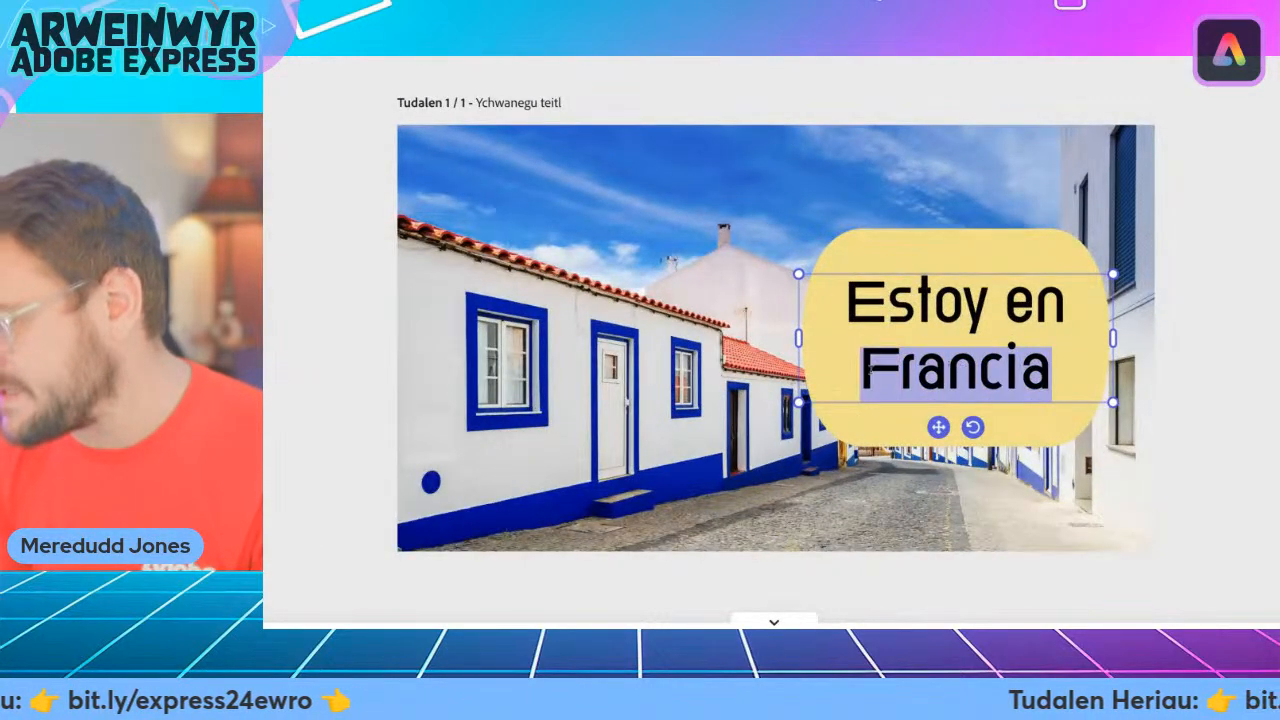
type("Portu")
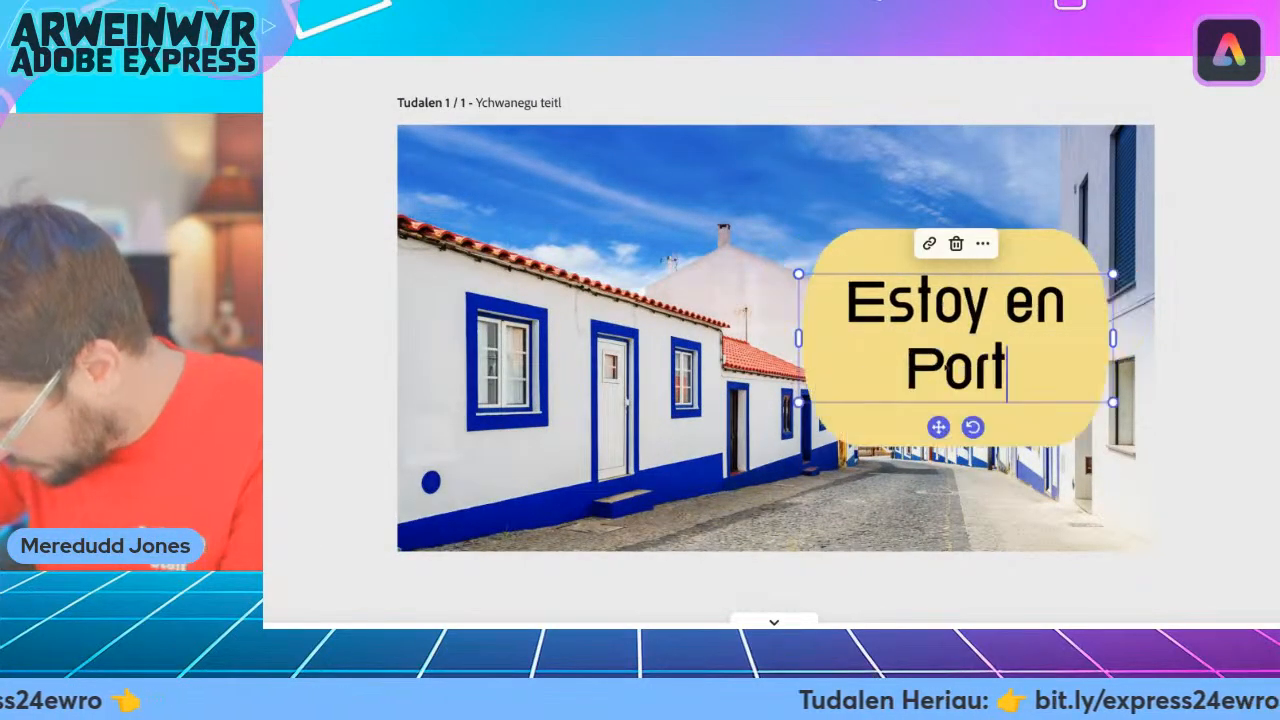
type("gal")
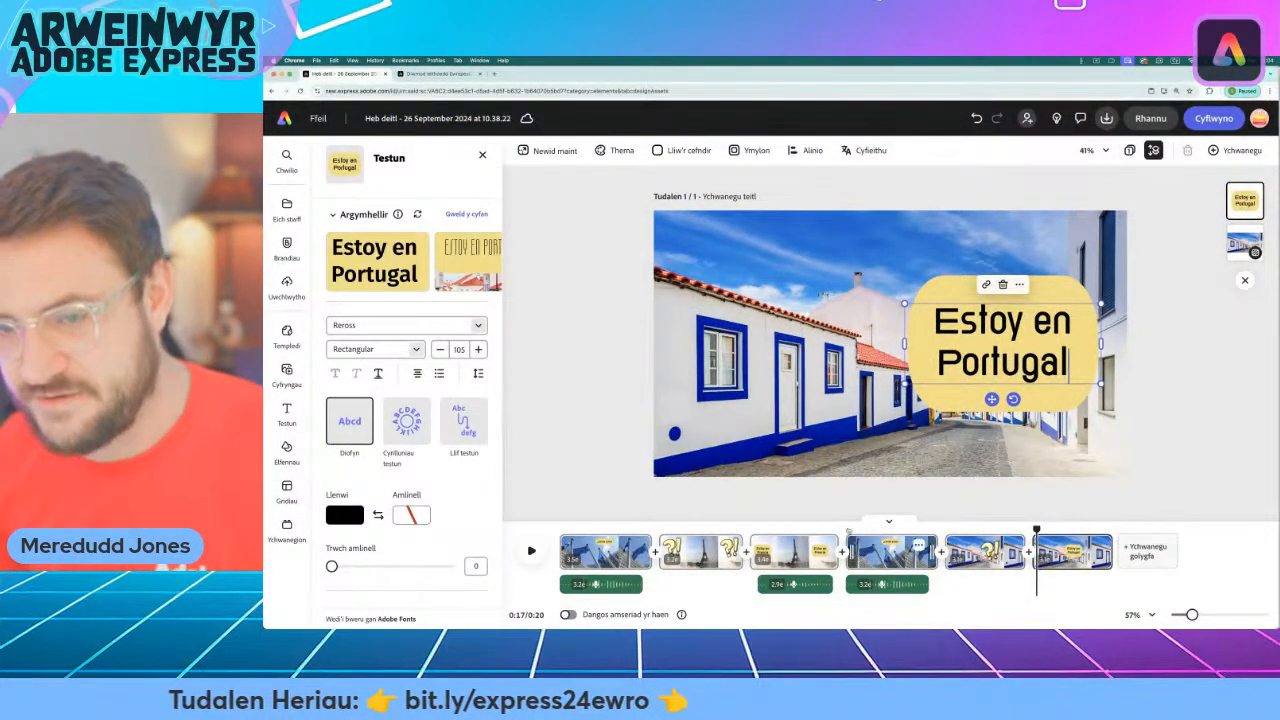
Record a voiceover for the "Estoy en Portugal" scene and align it with the start of that scene.
left_click(287, 376)
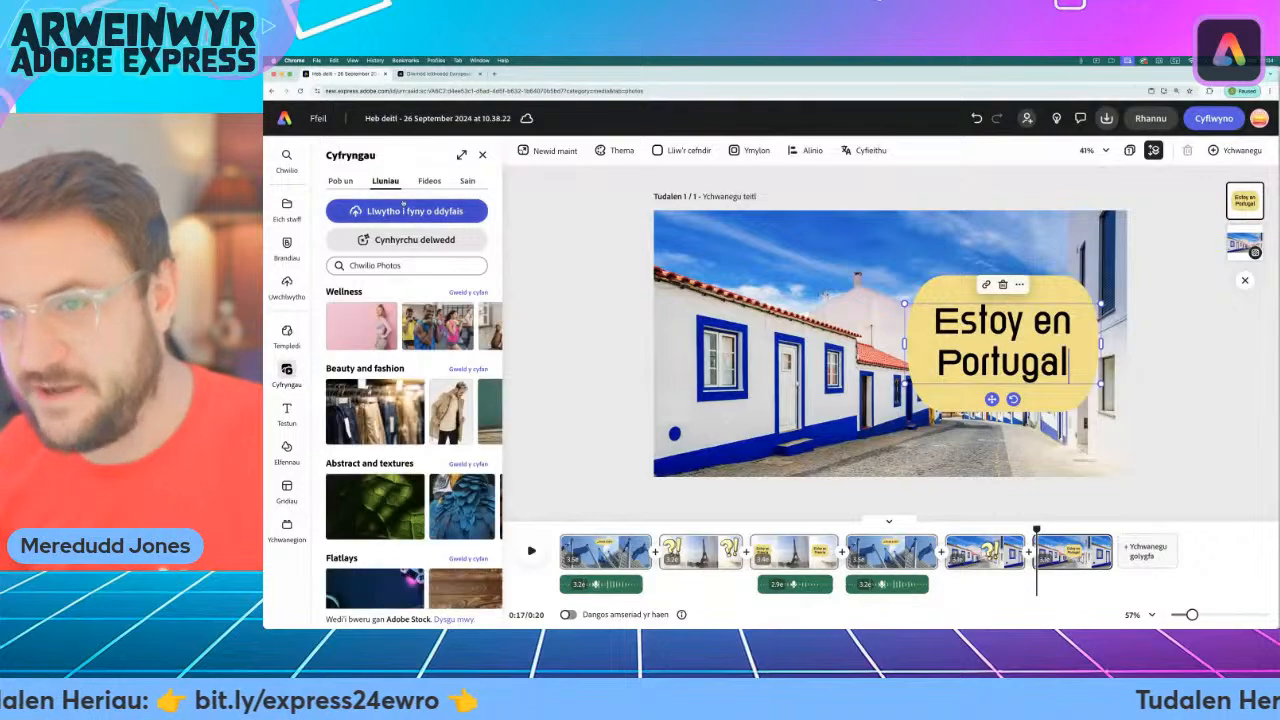
left_click(467, 181)
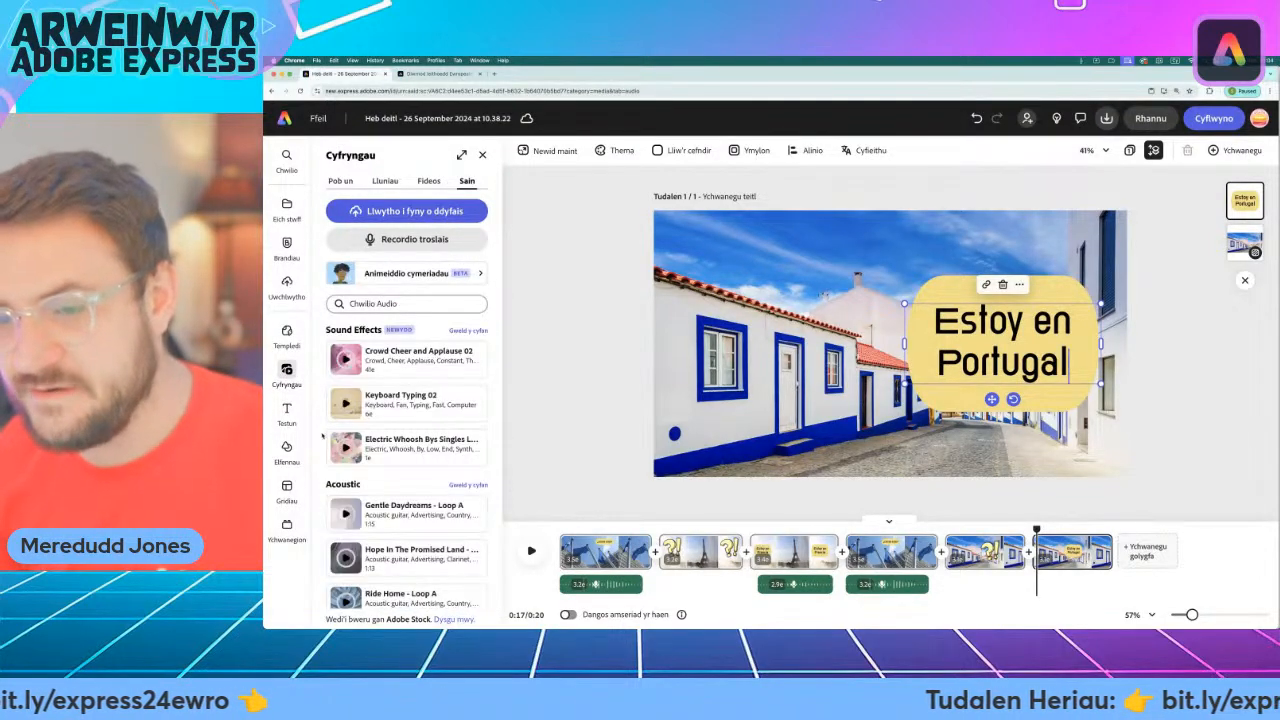
mouse_move(296, 382)
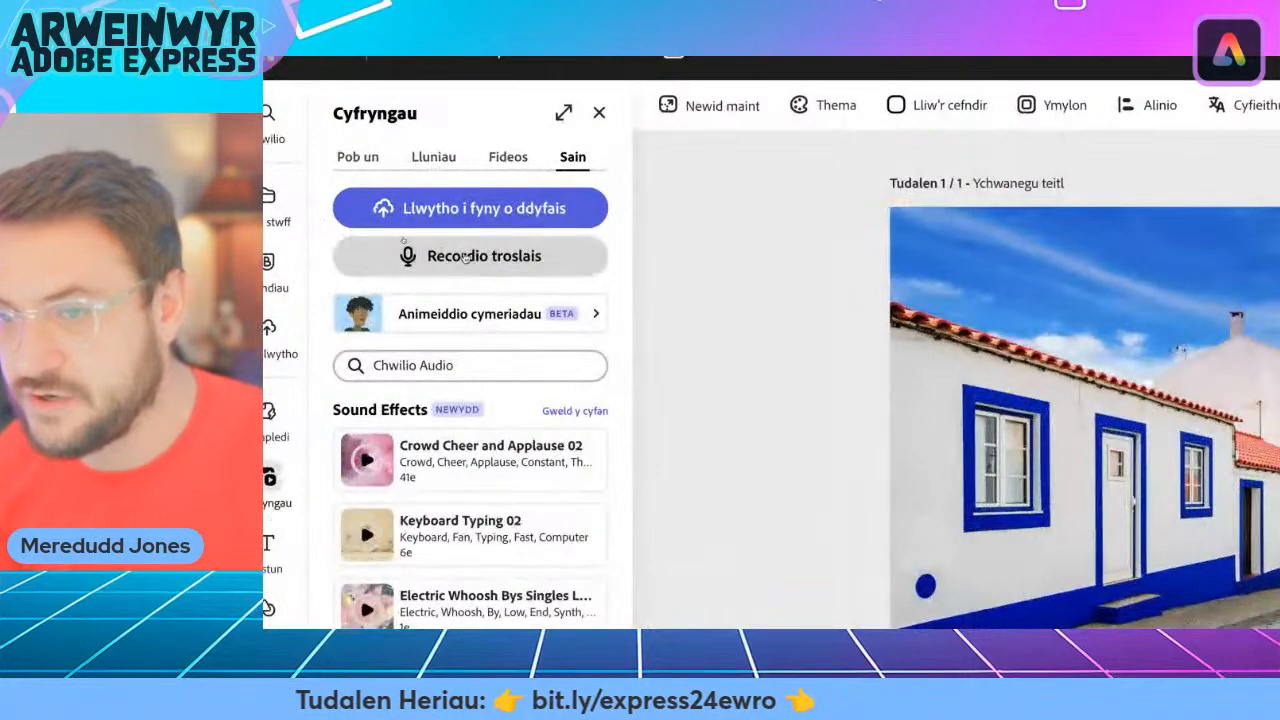
left_click(404, 239)
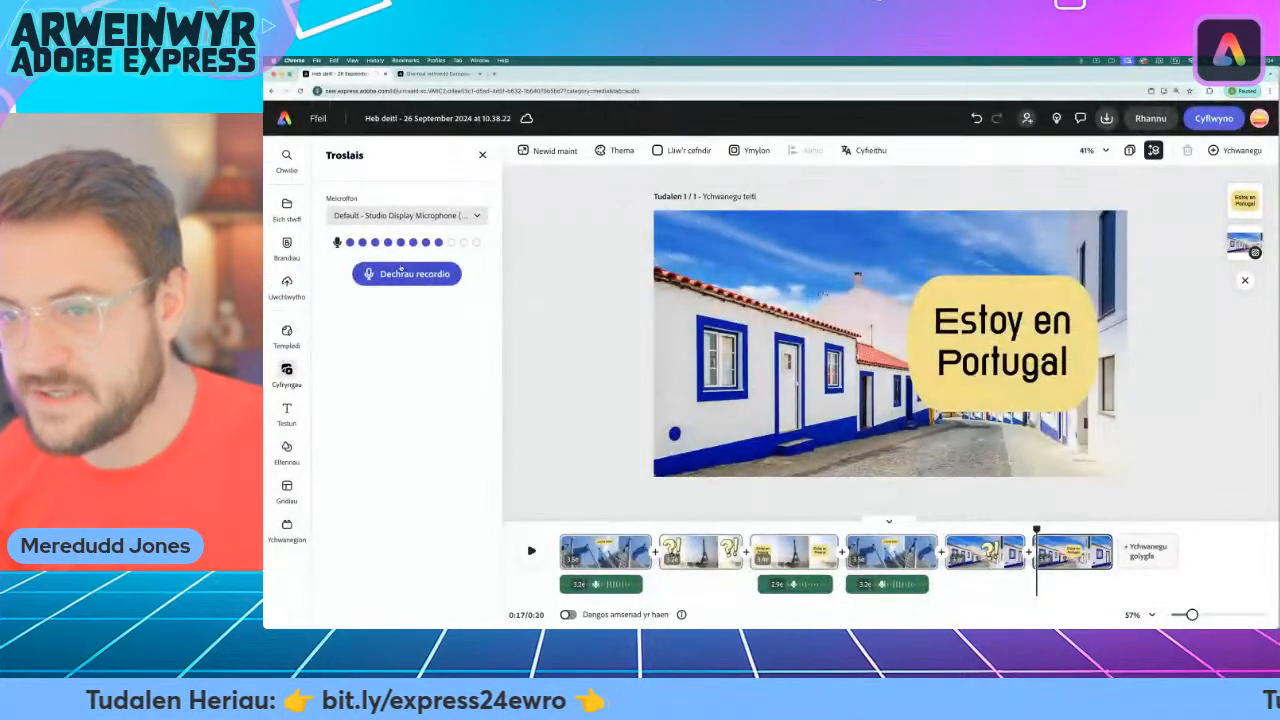
left_click(395, 280)
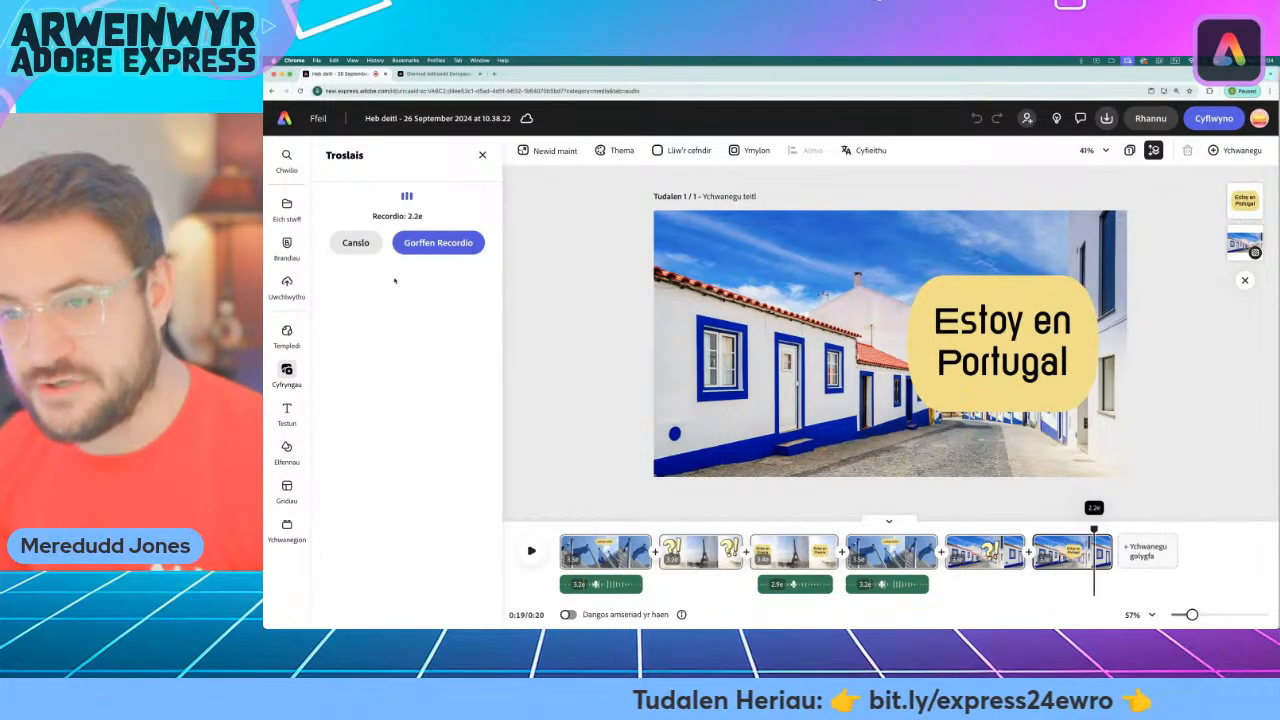
left_click(428, 244)
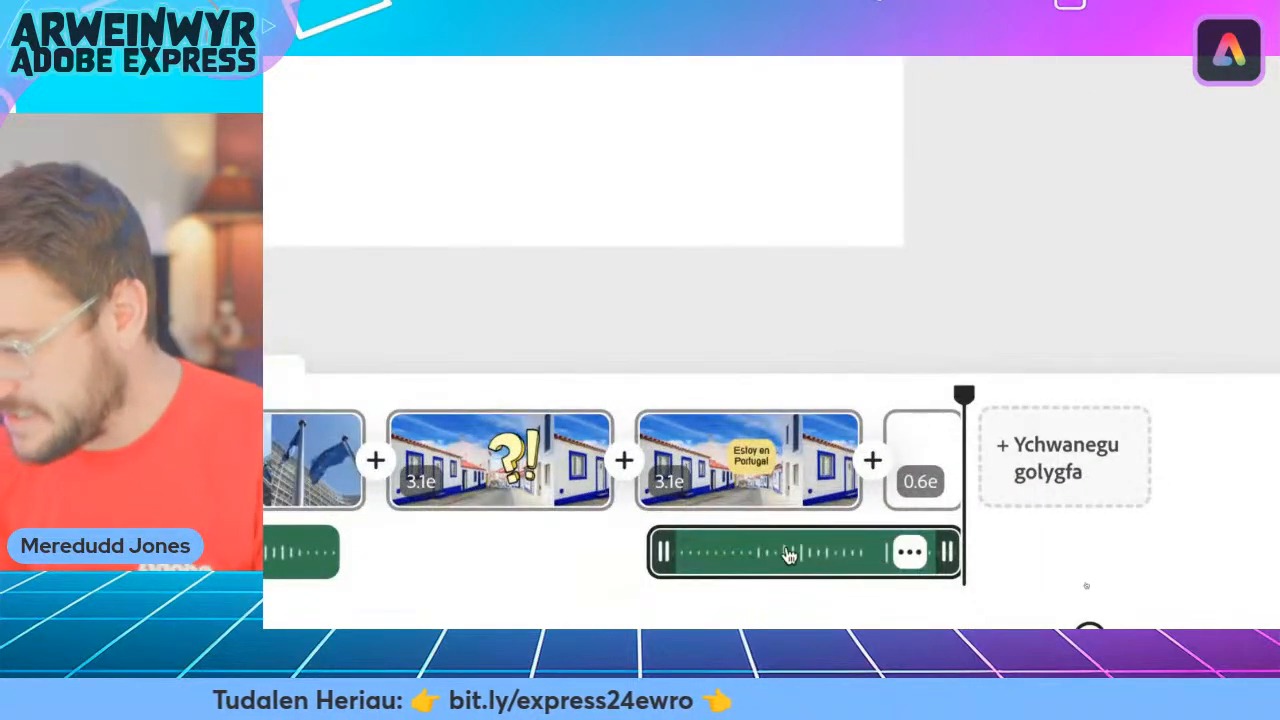
mouse_move(787, 556)
left_mouse_down()
mouse_move(806, 551)
mouse_move(790, 554)
left_mouse_up()
Adjust the "Estoy en Portugal" scene's duration to fit its voiceover and delete the blank scene after it.
left_click_drag(835, 470, 941, 487)
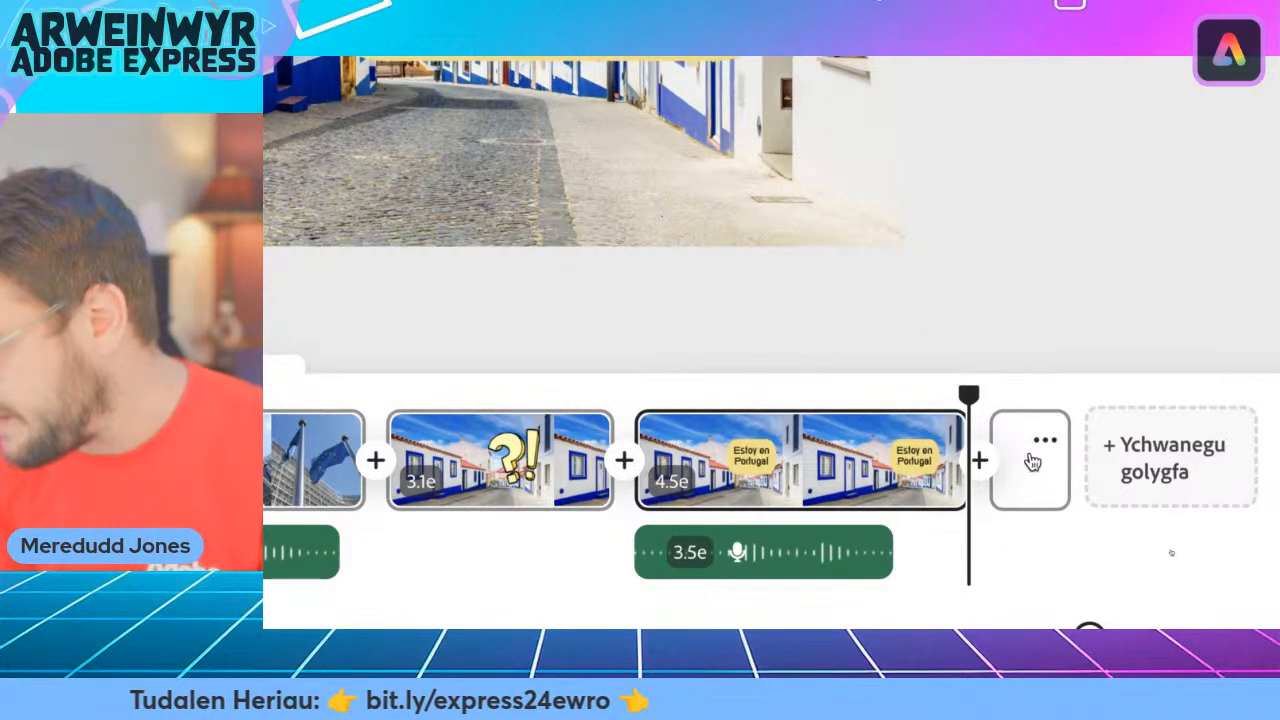
left_click(1031, 487)
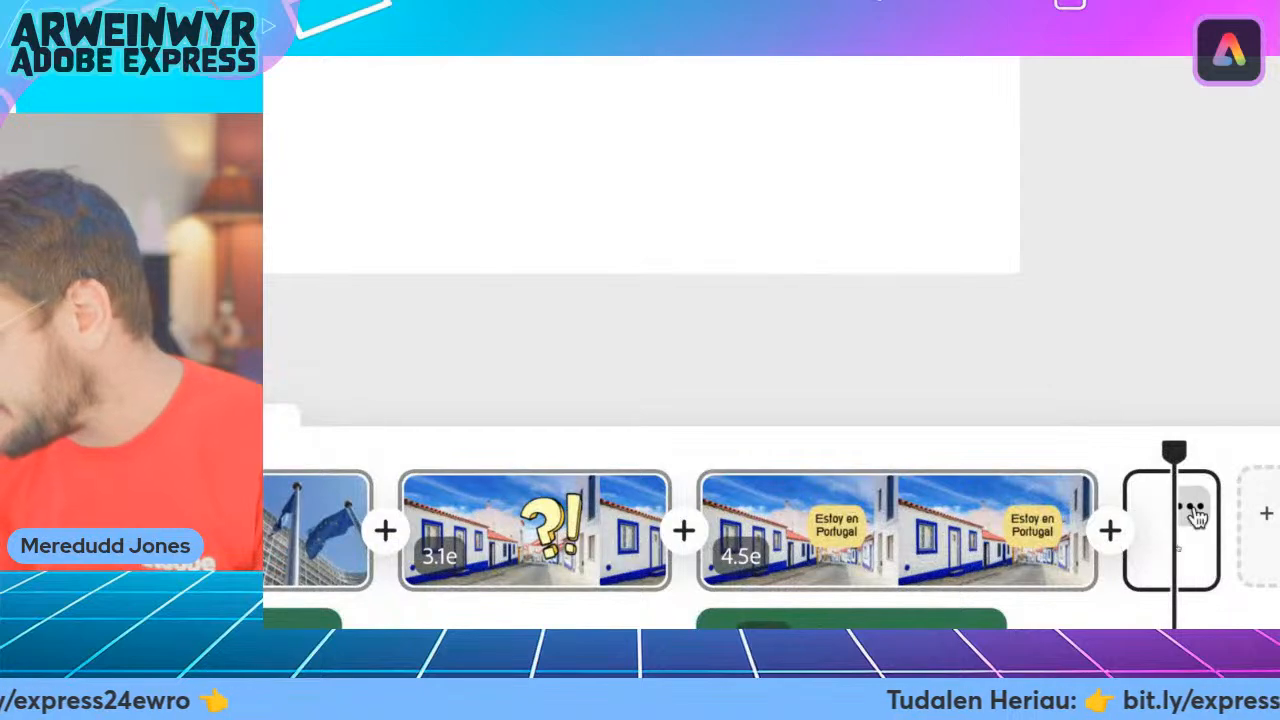
left_click(1186, 520)
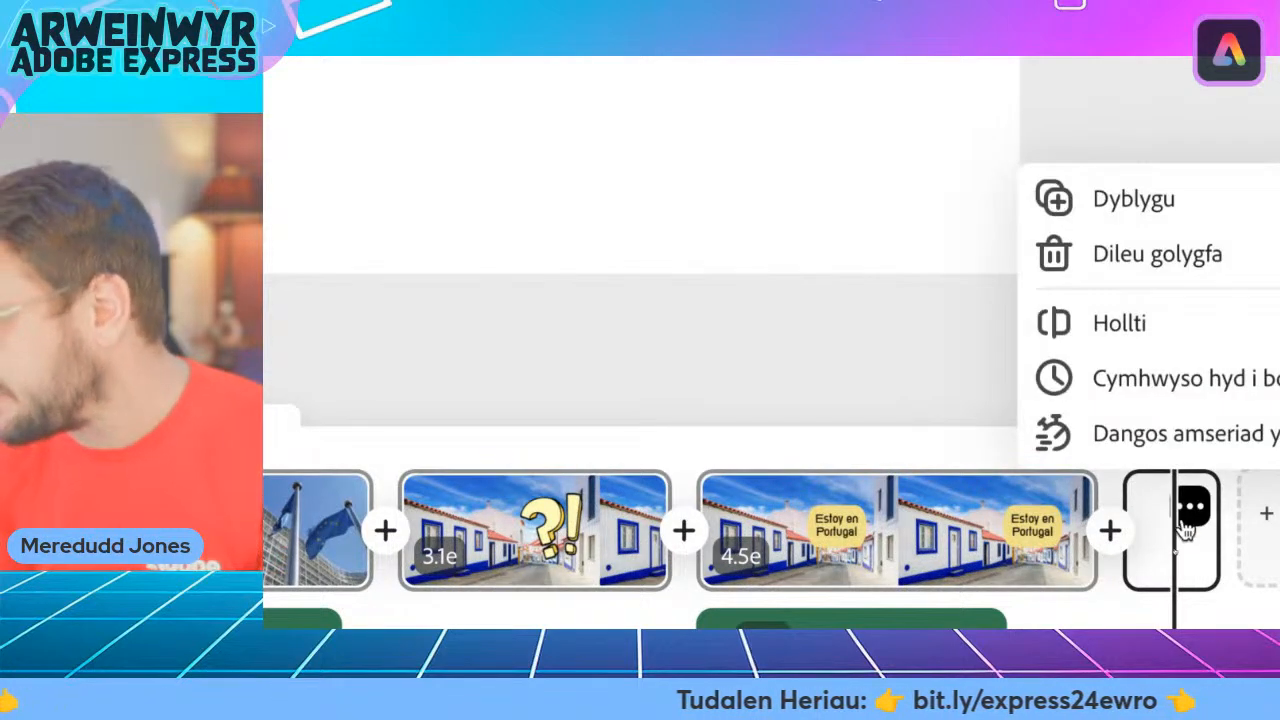
left_click(1150, 258)
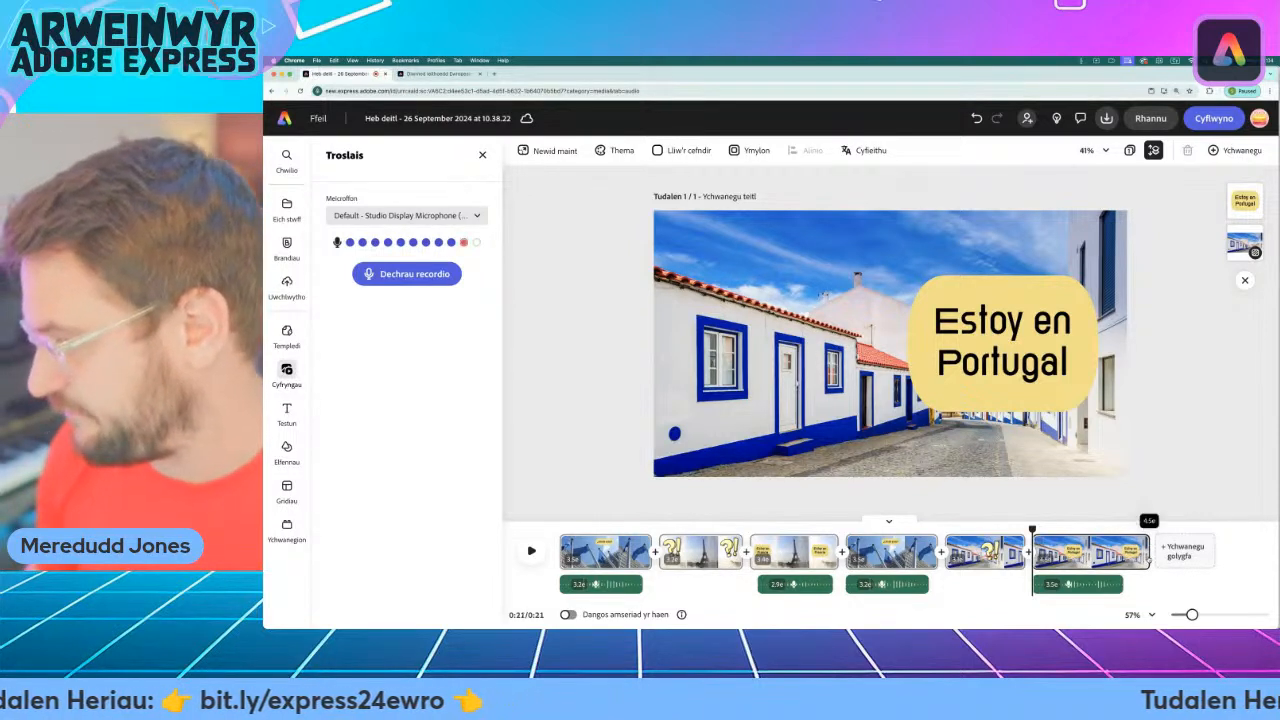
left_click_drag(1138, 556, 1133, 556)
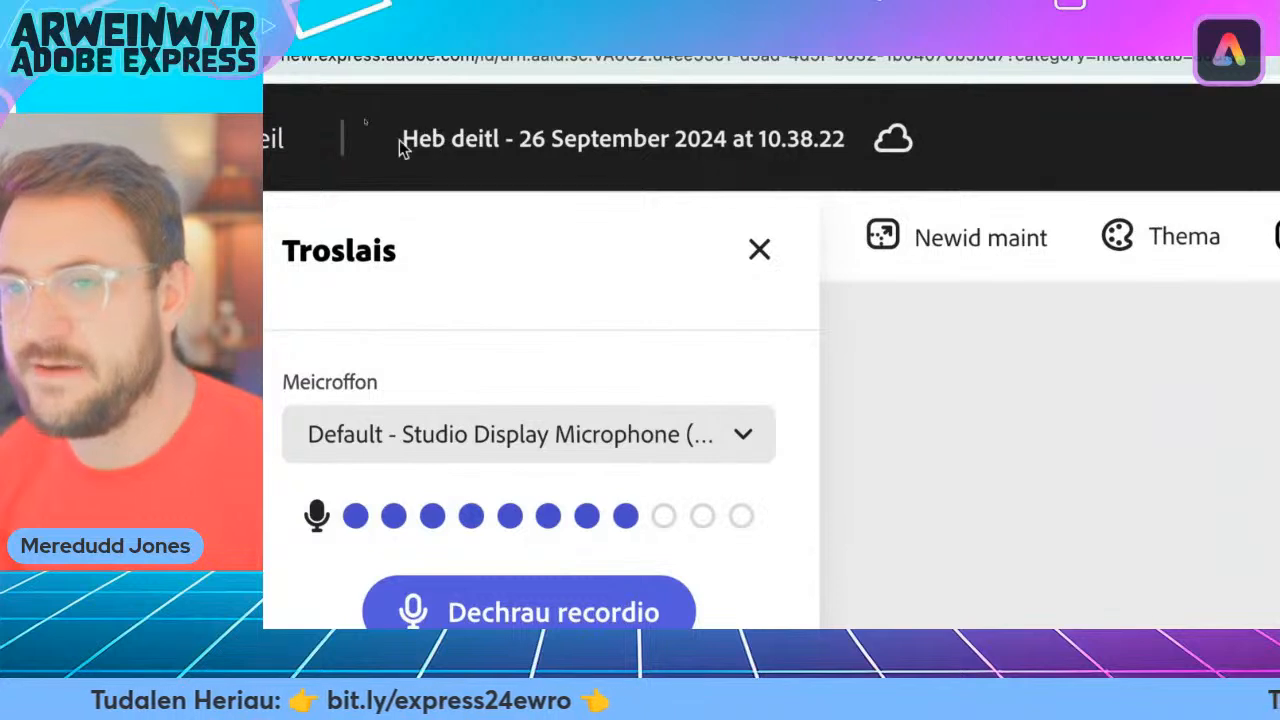
Rename the project as "Fideo Donde Estoy".
left_click(708, 143)
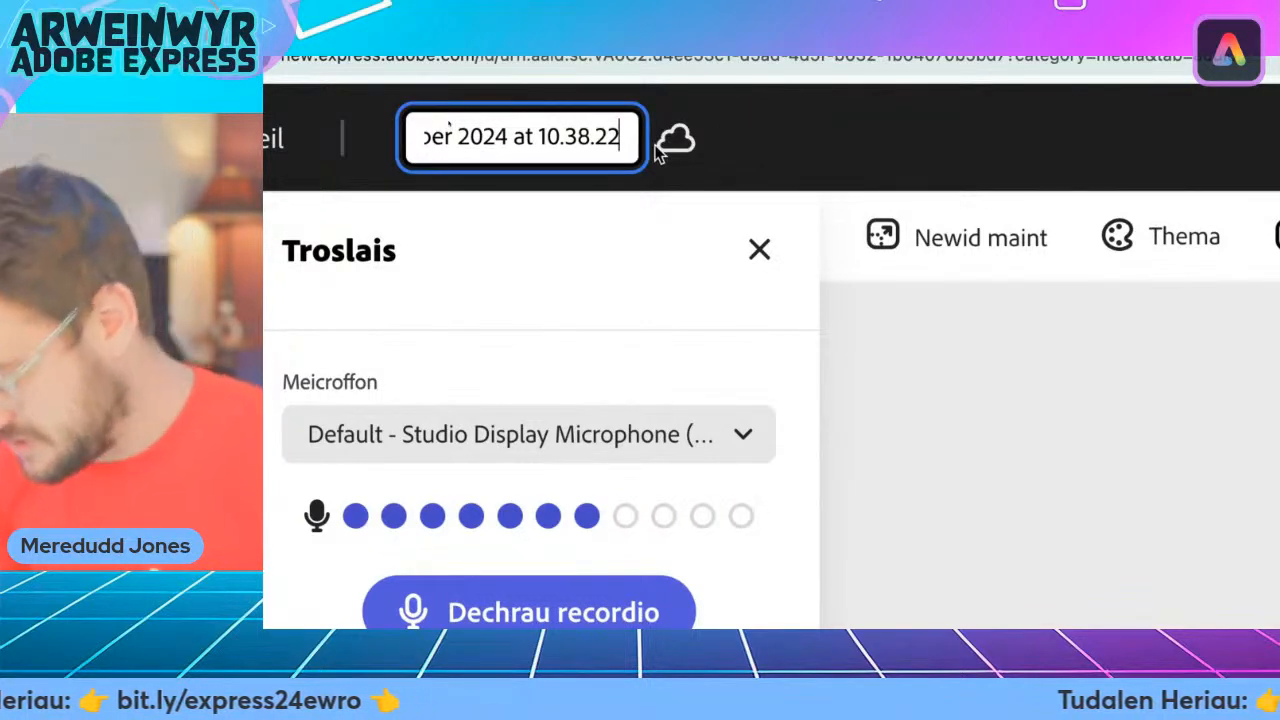
key("super+a")
type("Fideo")
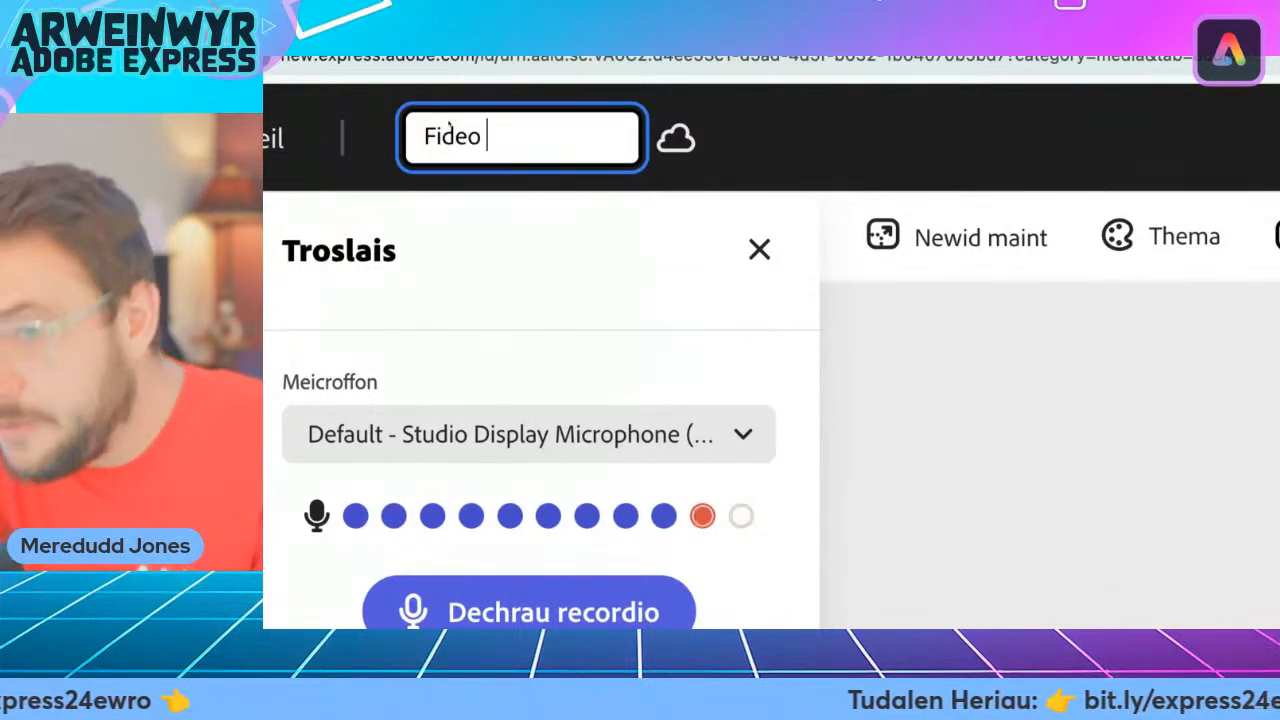
type(" Donde")
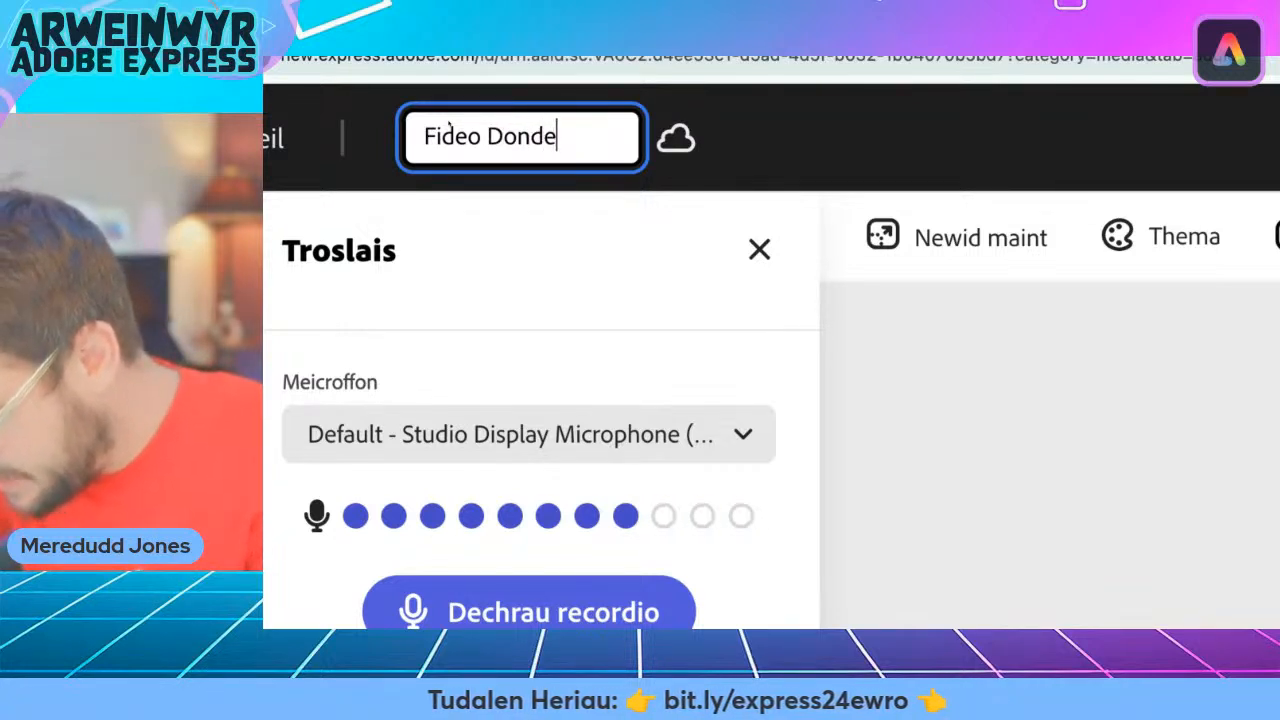
type(" Estoy")
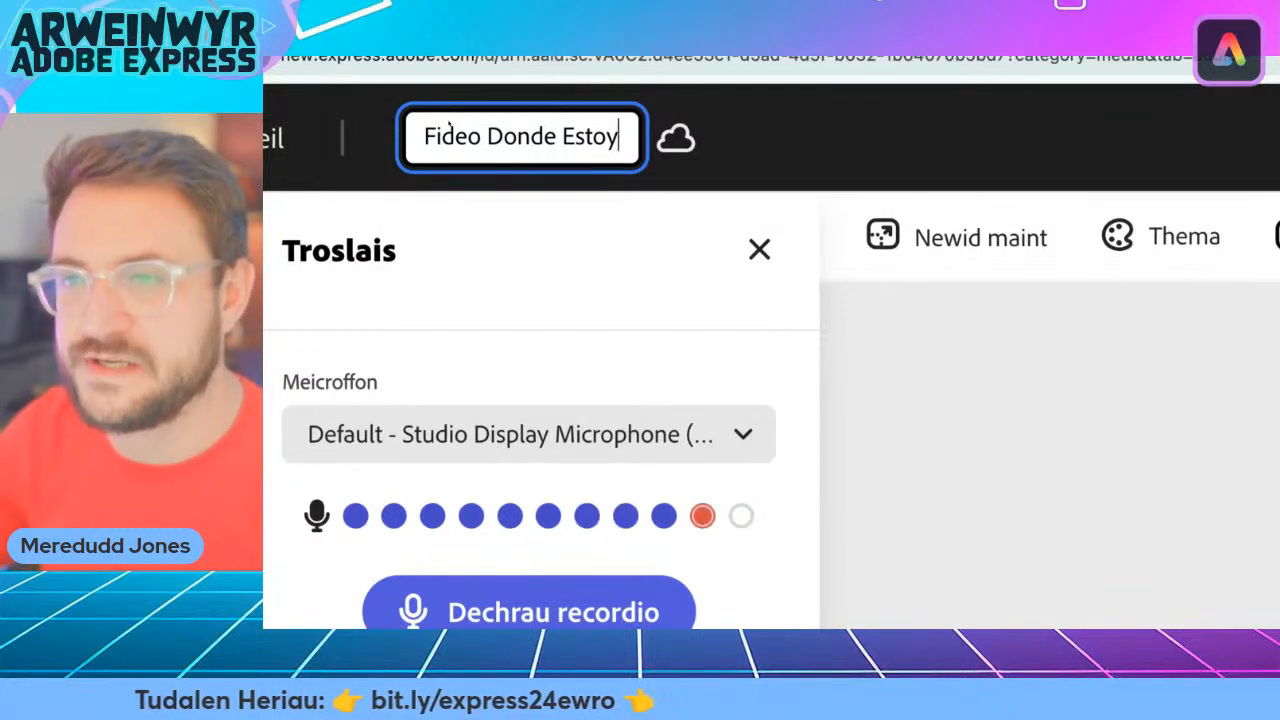
key("Return")
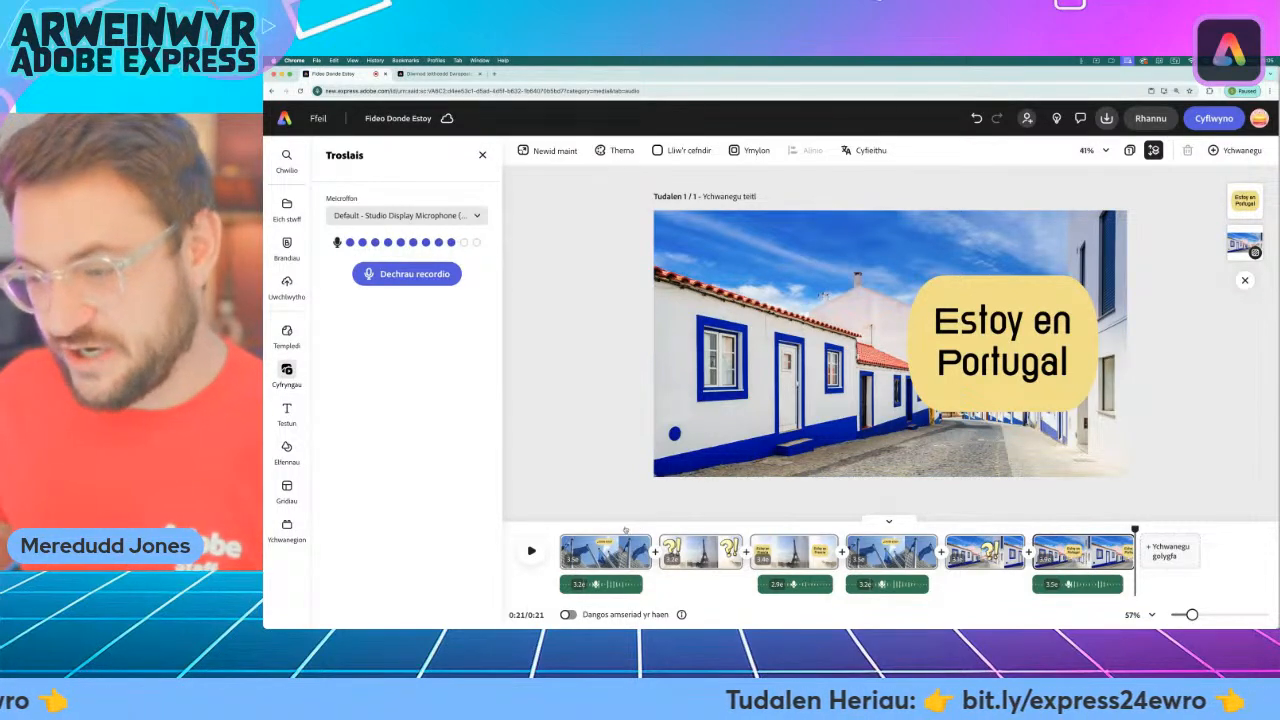
Duplicate the second "¿Dónde estoy?" flags scene and move the copy to the end of the timeline, after the "Estoy en Portugal" scene.
left_click(670, 530)
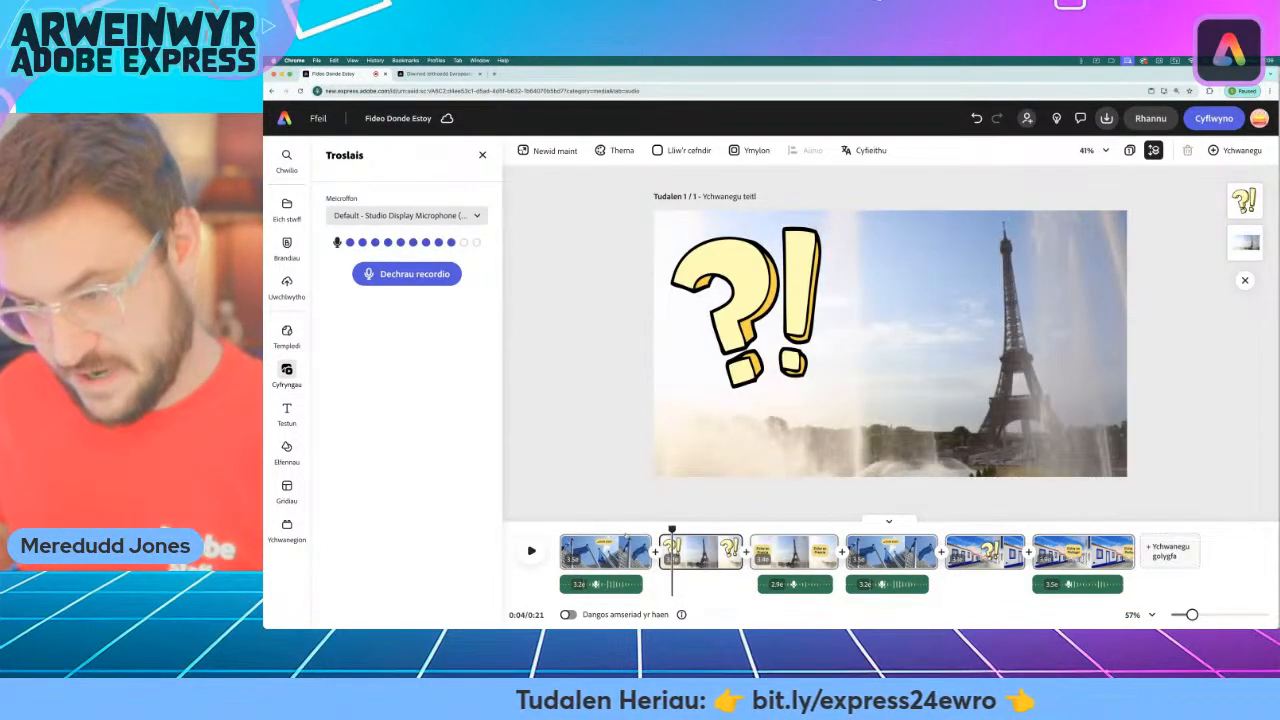
left_click_drag(668, 529, 896, 529)
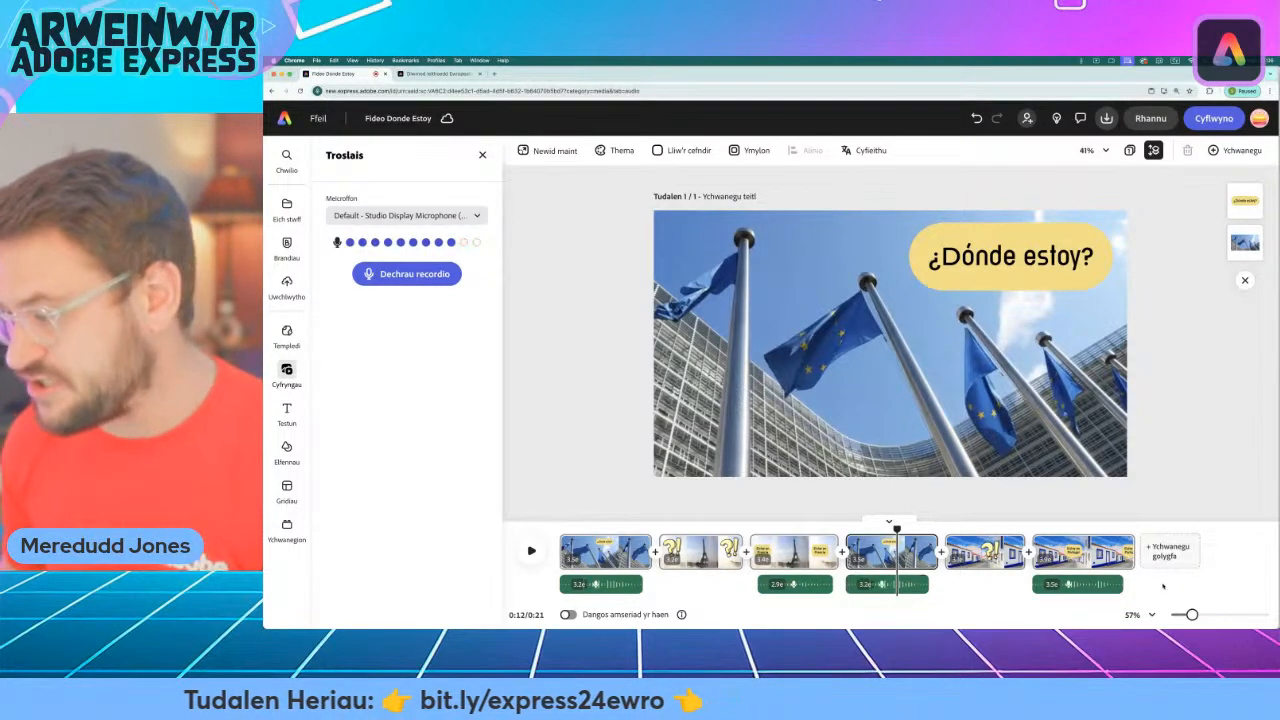
left_click_drag(1192, 614, 1187, 615)
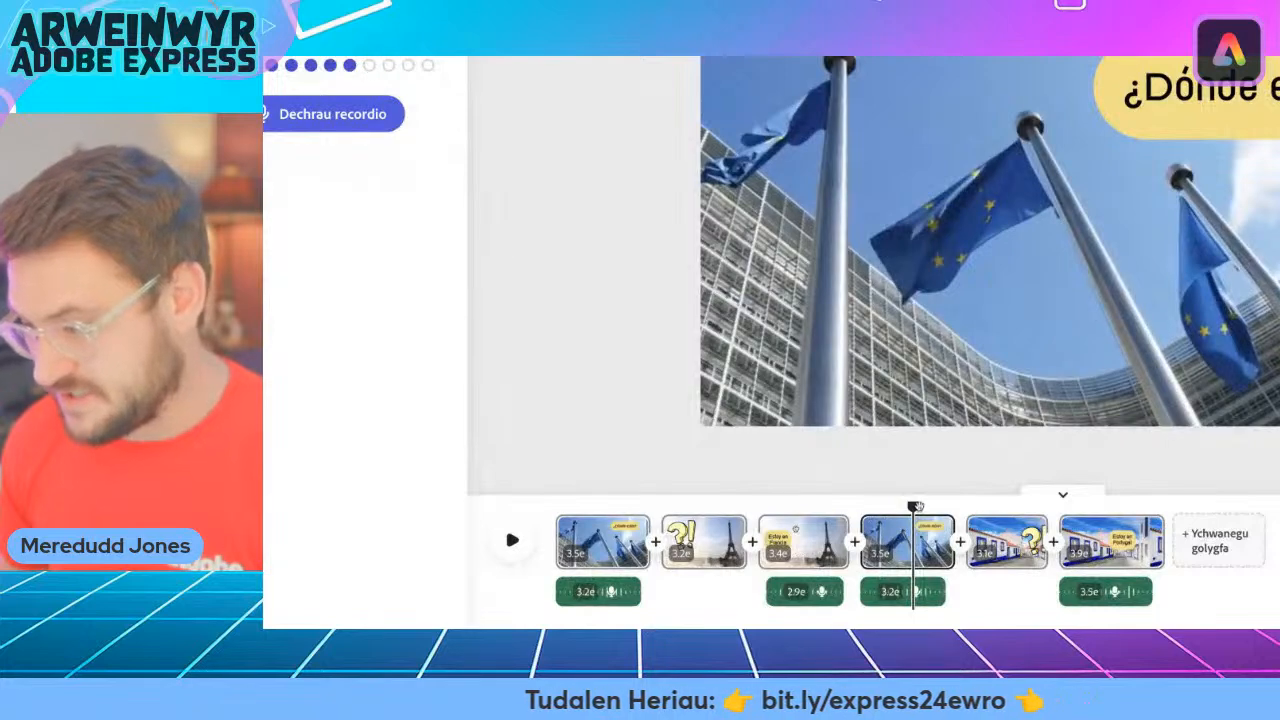
left_click_drag(791, 529, 918, 508)
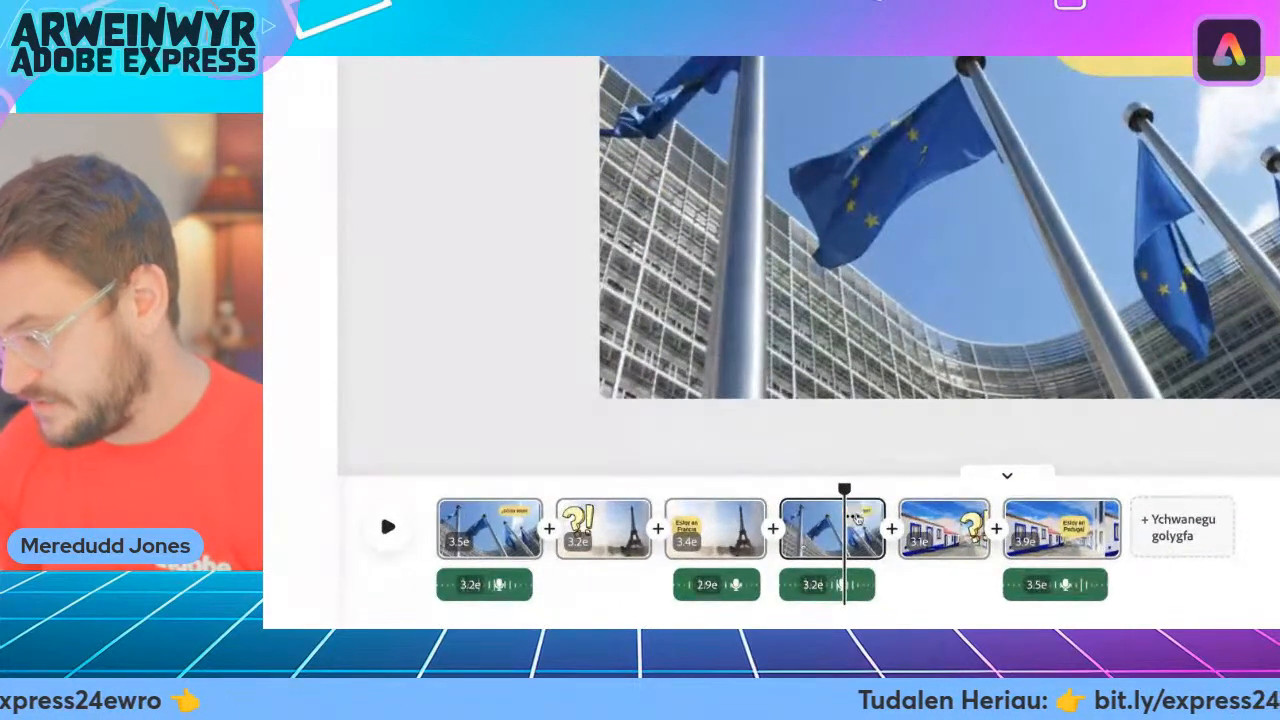
left_click(854, 516)
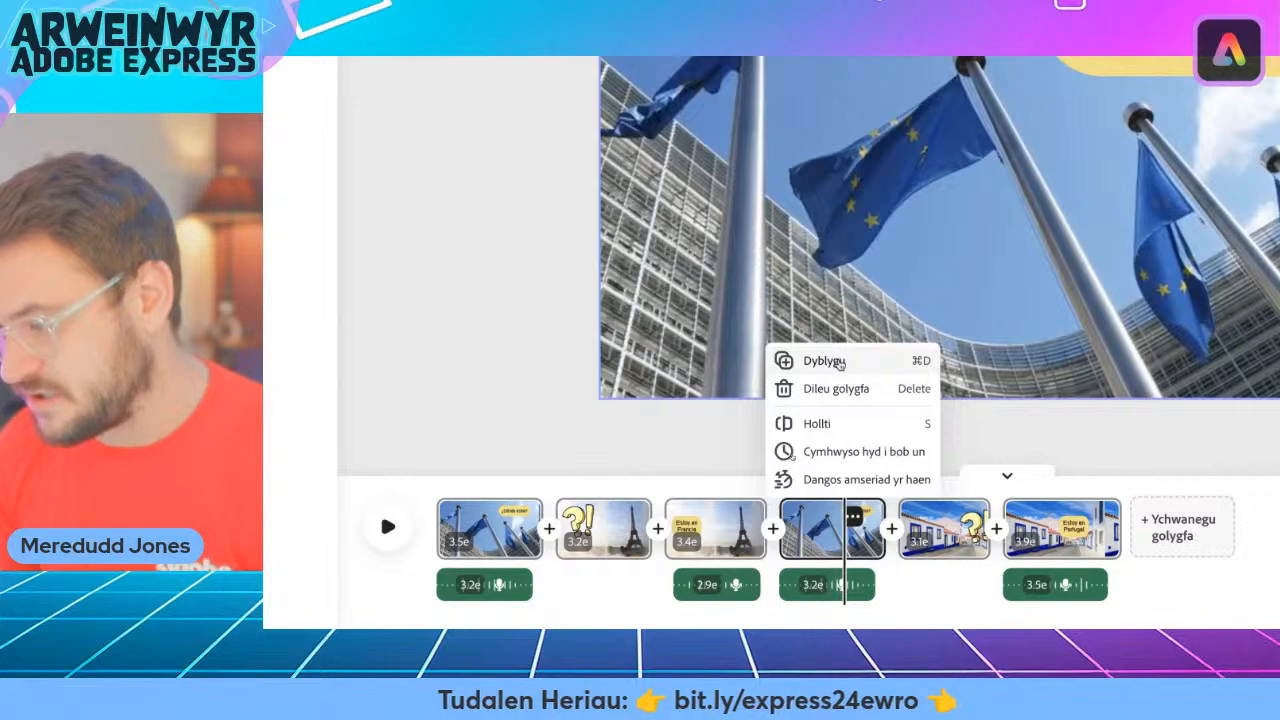
left_click(836, 362)
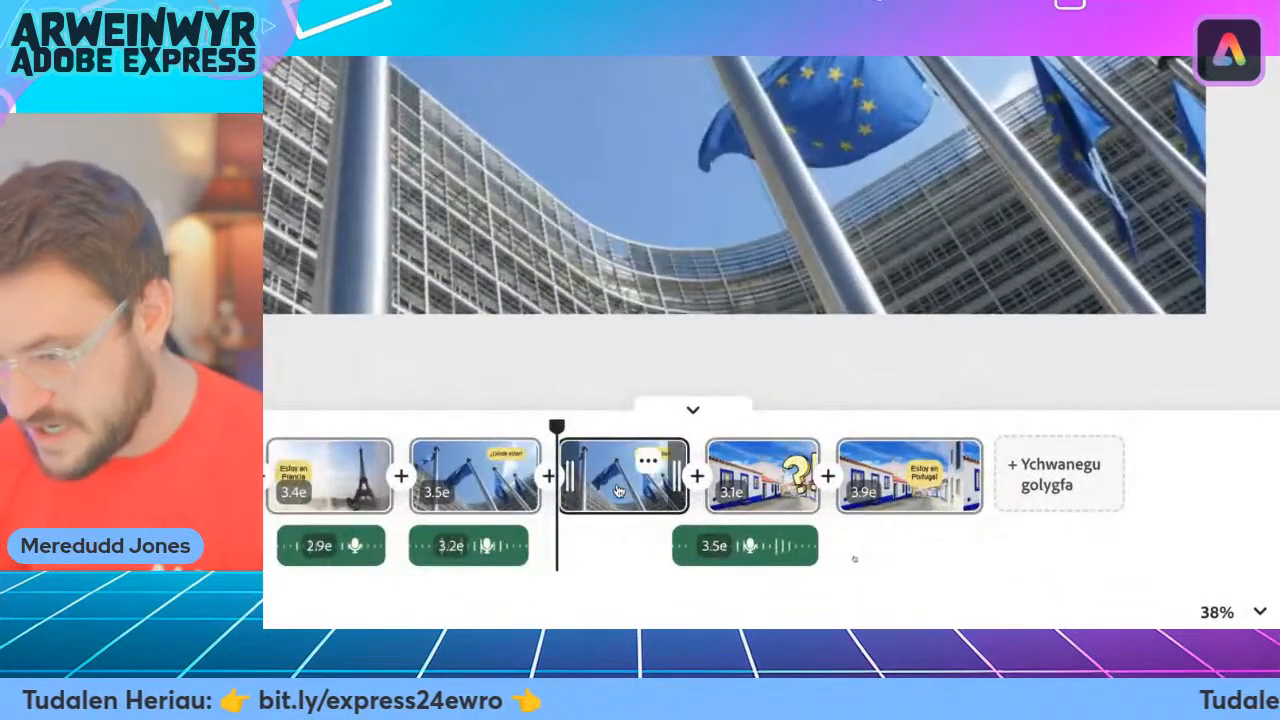
left_click_drag(617, 490, 970, 492)
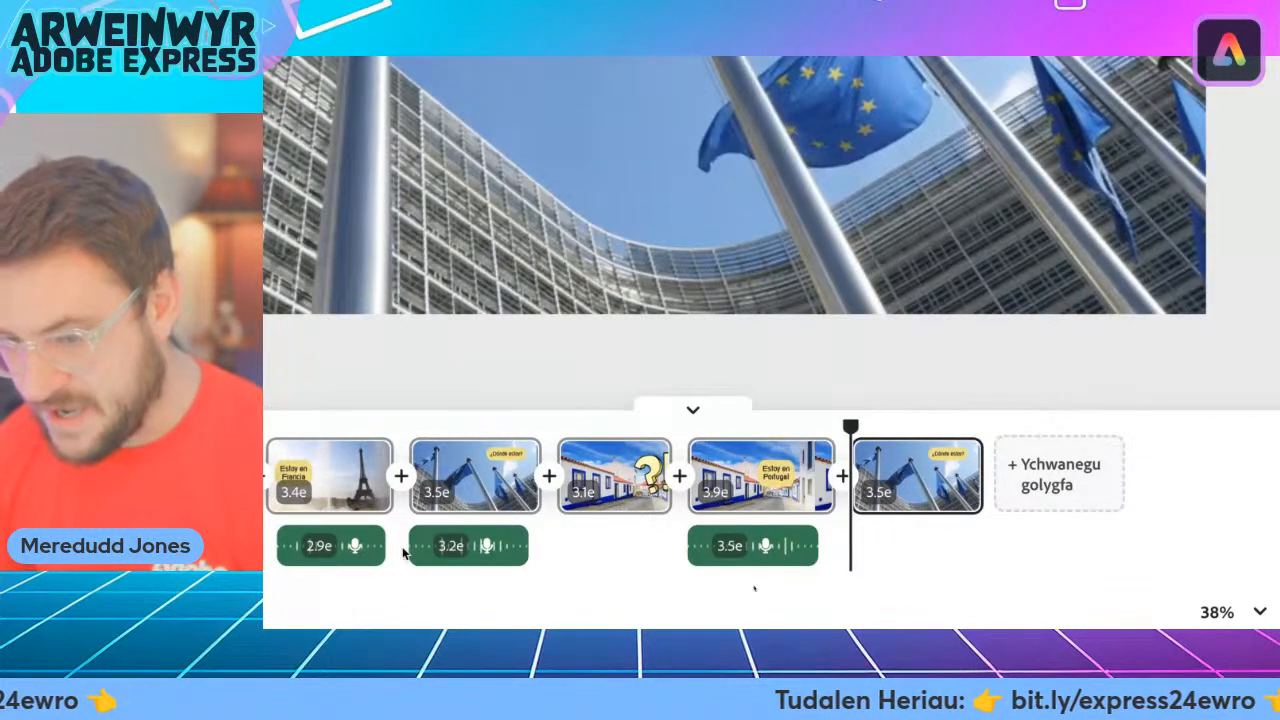
Duplicate the second "¿Dónde estoy?" scene's voiceover and align the copy with the start of the last flags scene.
left_click(468, 547)
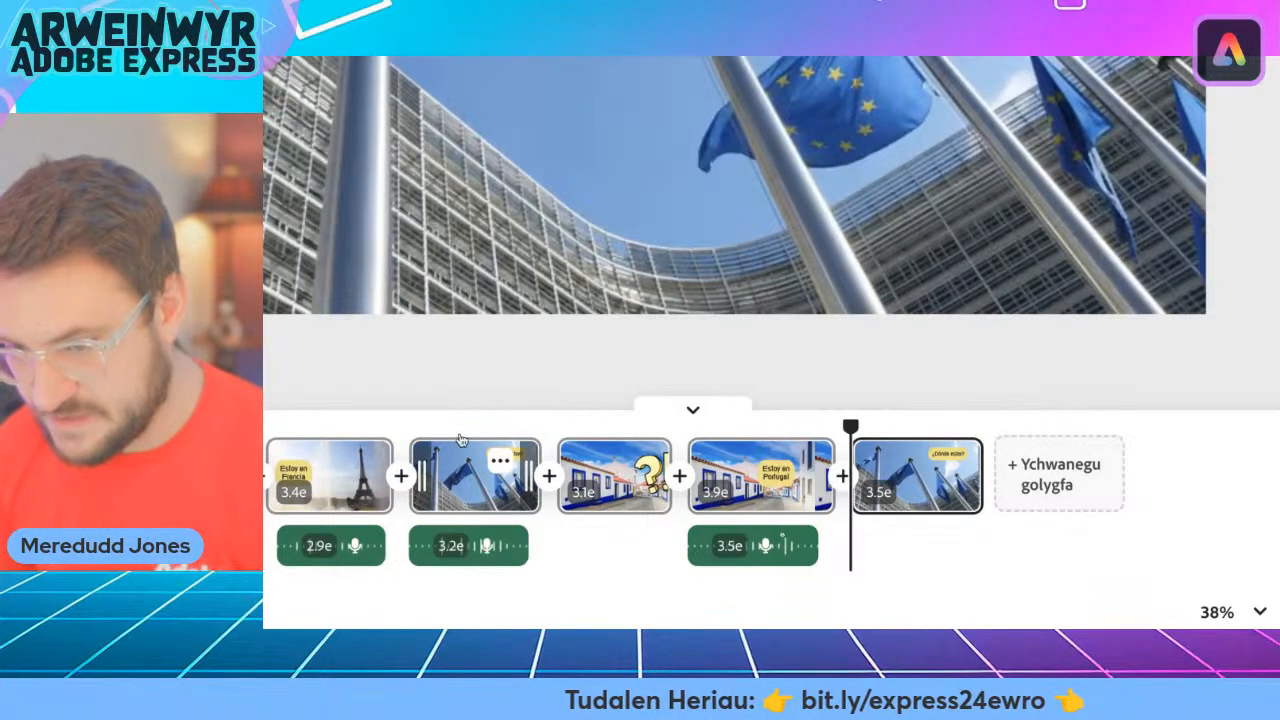
left_click(489, 547)
left_click(460, 390)
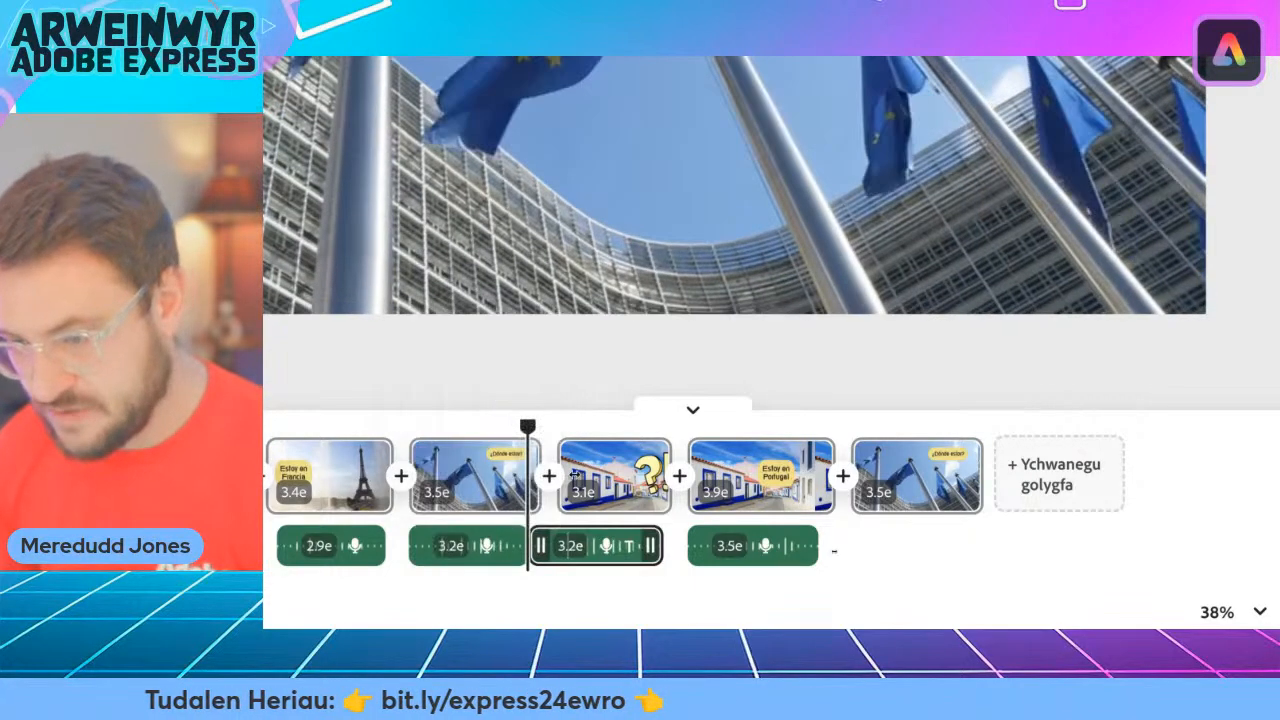
left_click_drag(595, 555, 934, 567)
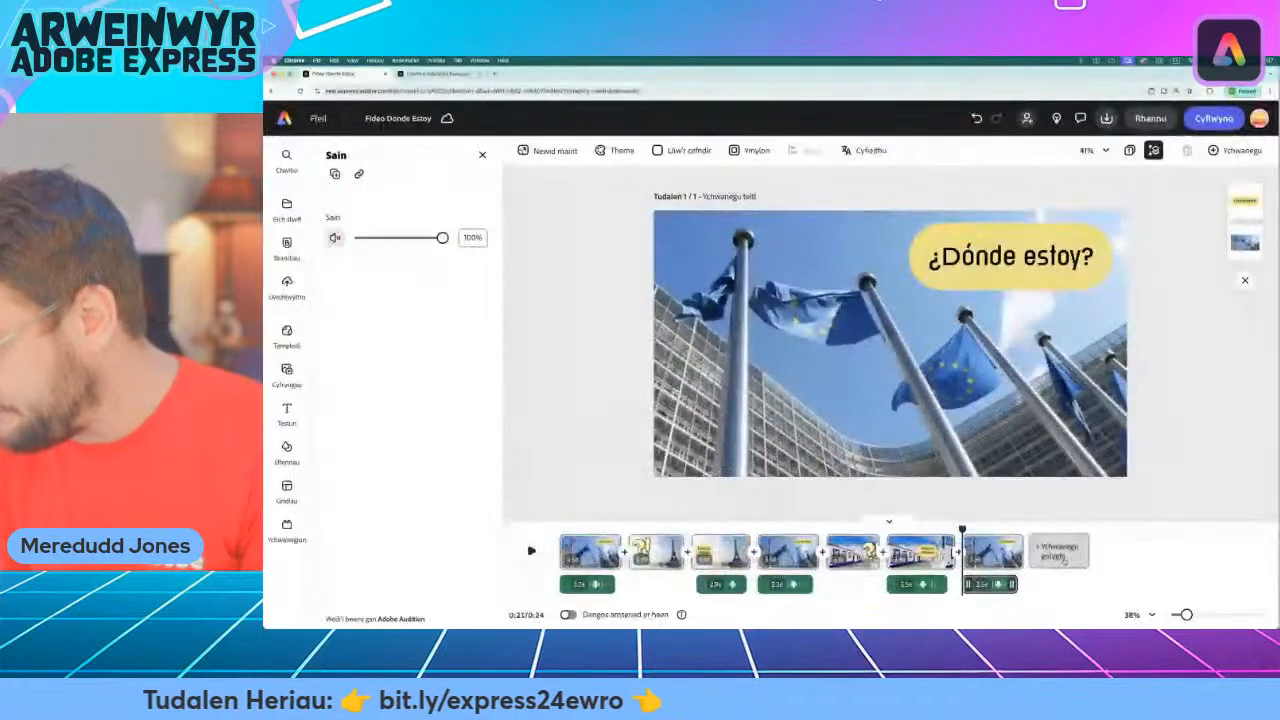
Add a blank scene at the end of the timeline and consult the Spanish country vocabulary page for the next country.
left_click(1018, 538)
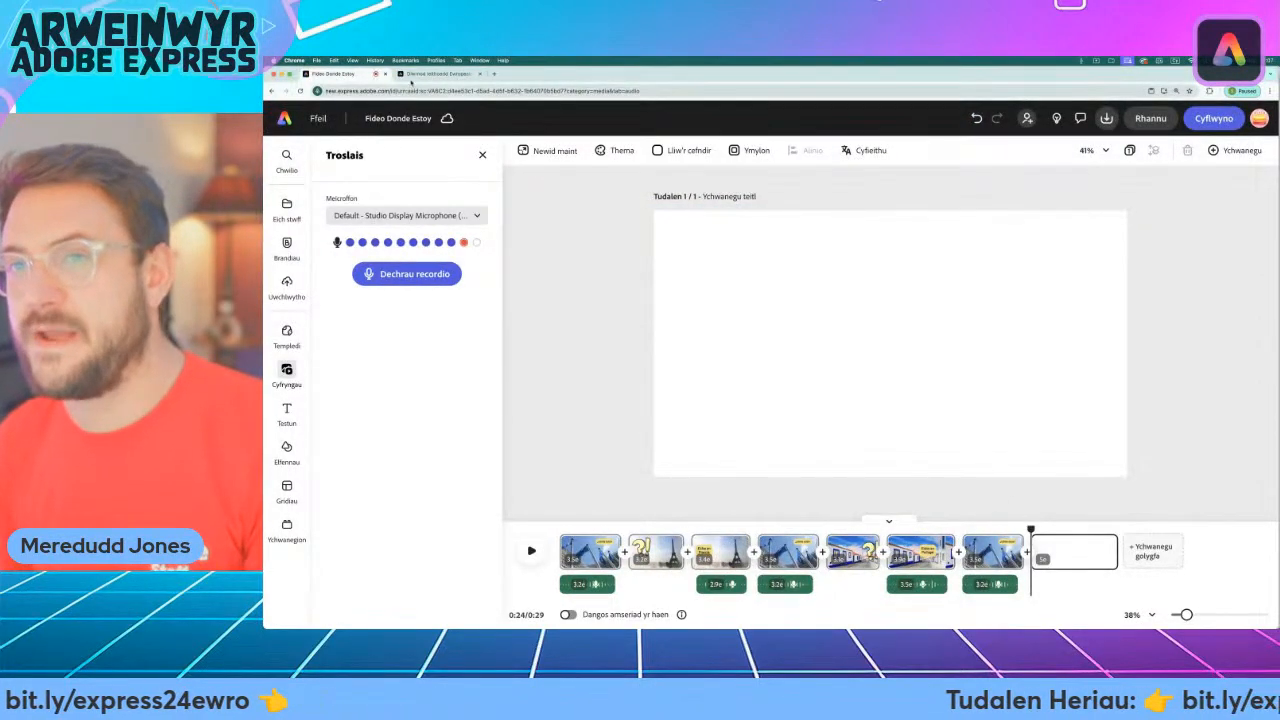
left_click(438, 74)
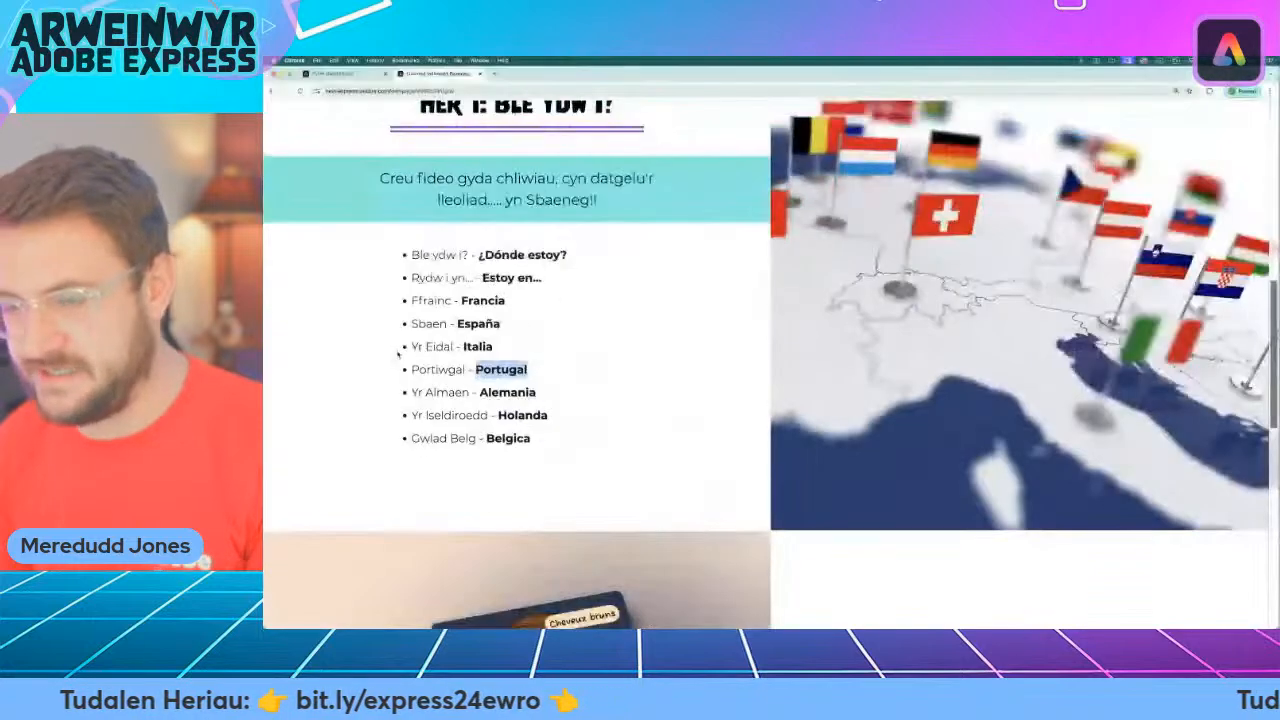
left_click(340, 74)
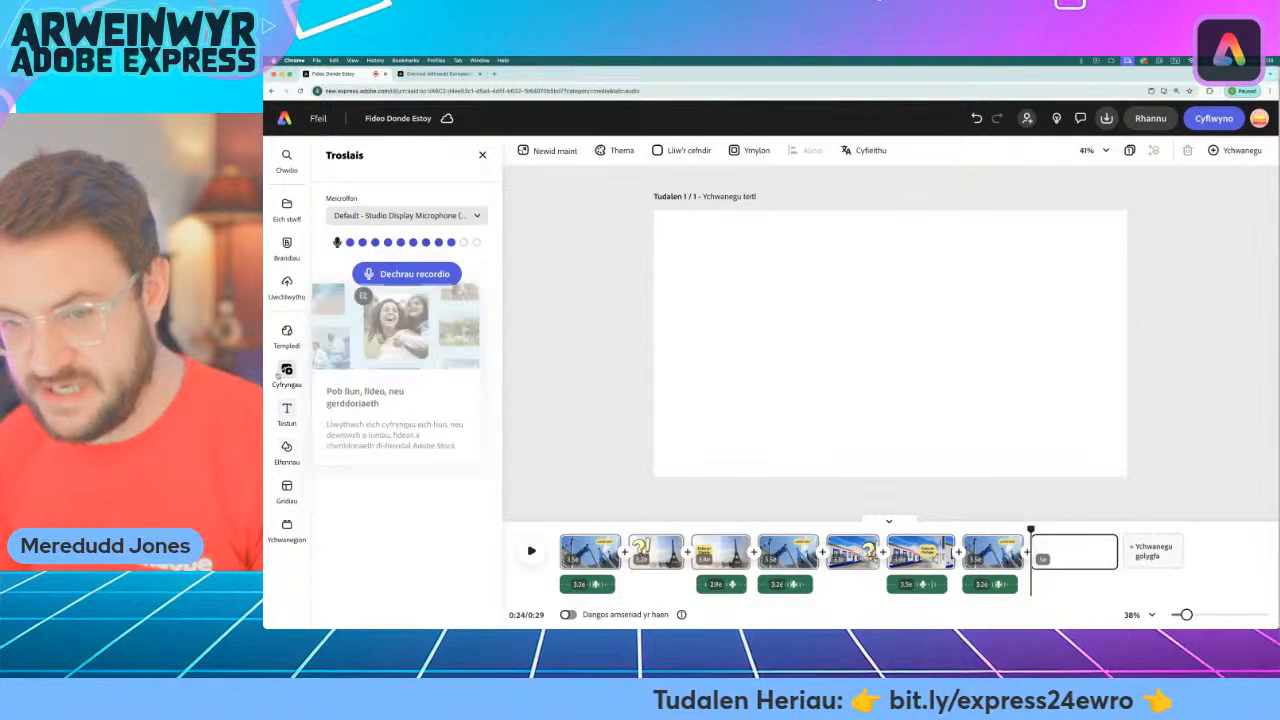
Search the stock videos for "italy".
left_click(287, 372)
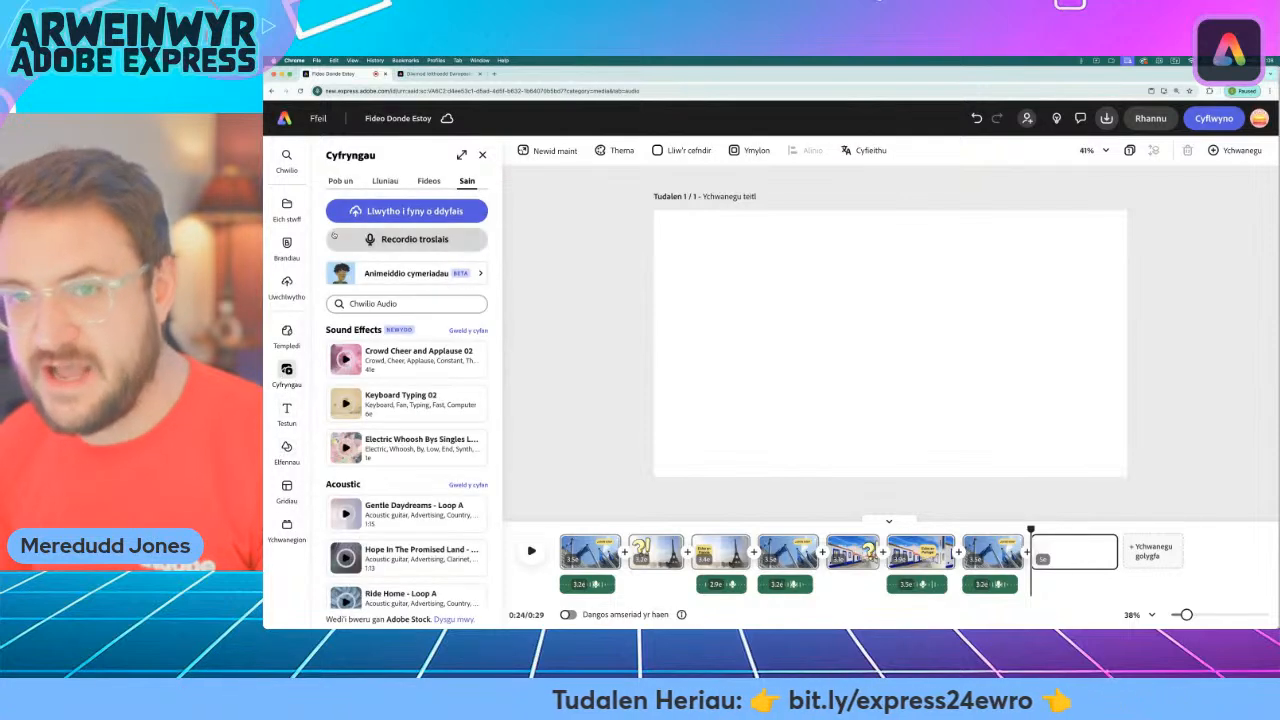
left_click(429, 181)
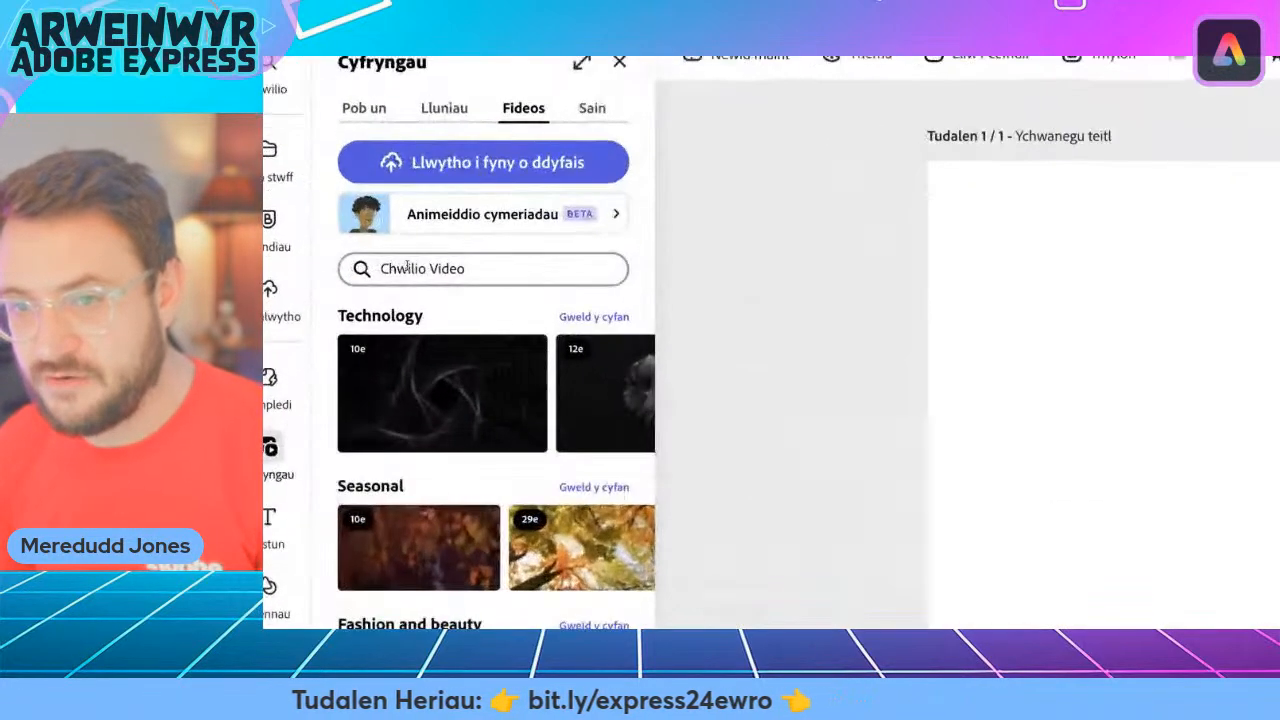
left_click(368, 270)
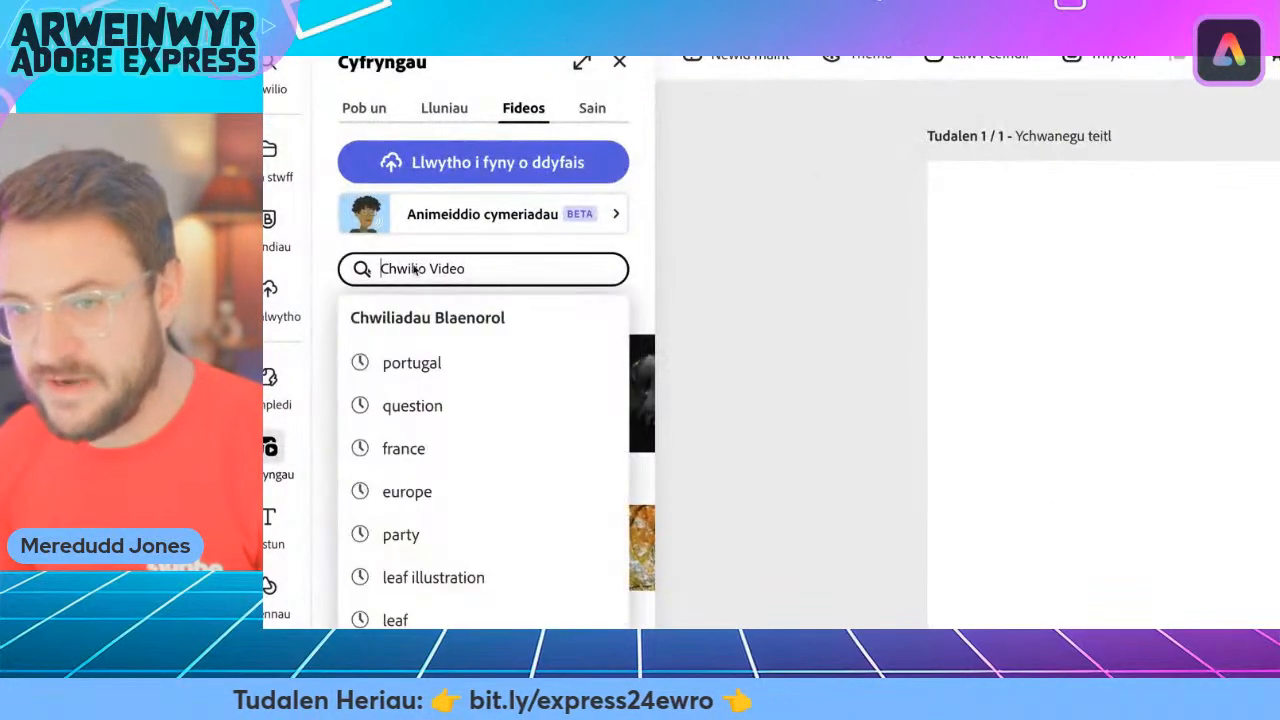
type("italy")
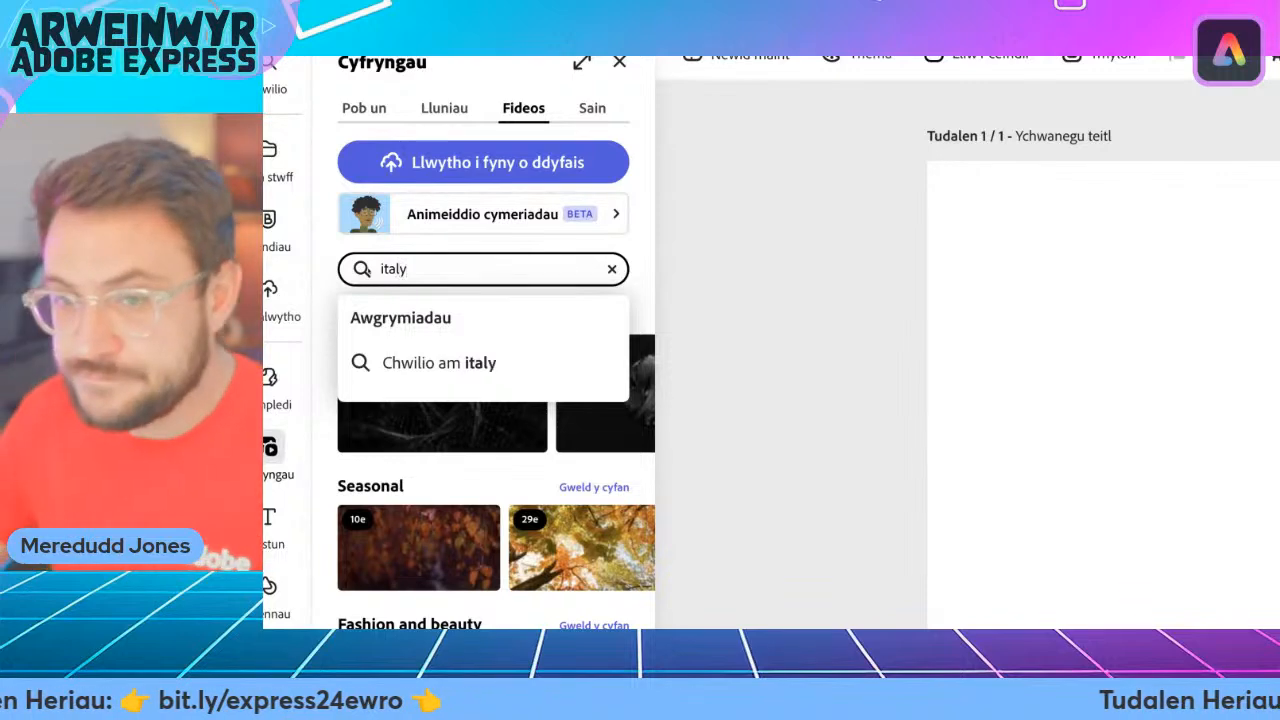
key("Return")
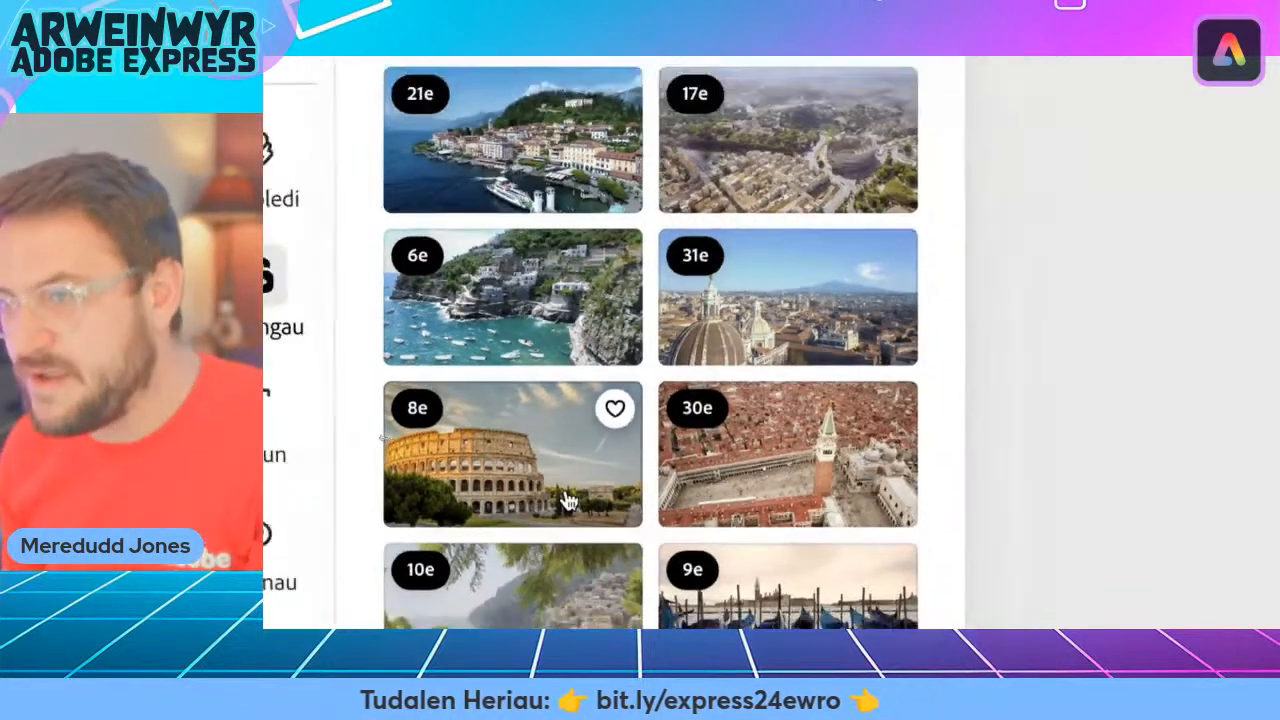
Browse the Italy stock videos and add the 14-second Leaning Tower of Pisa clip to the blank final scene.
scroll(572, 494, "down", 1)
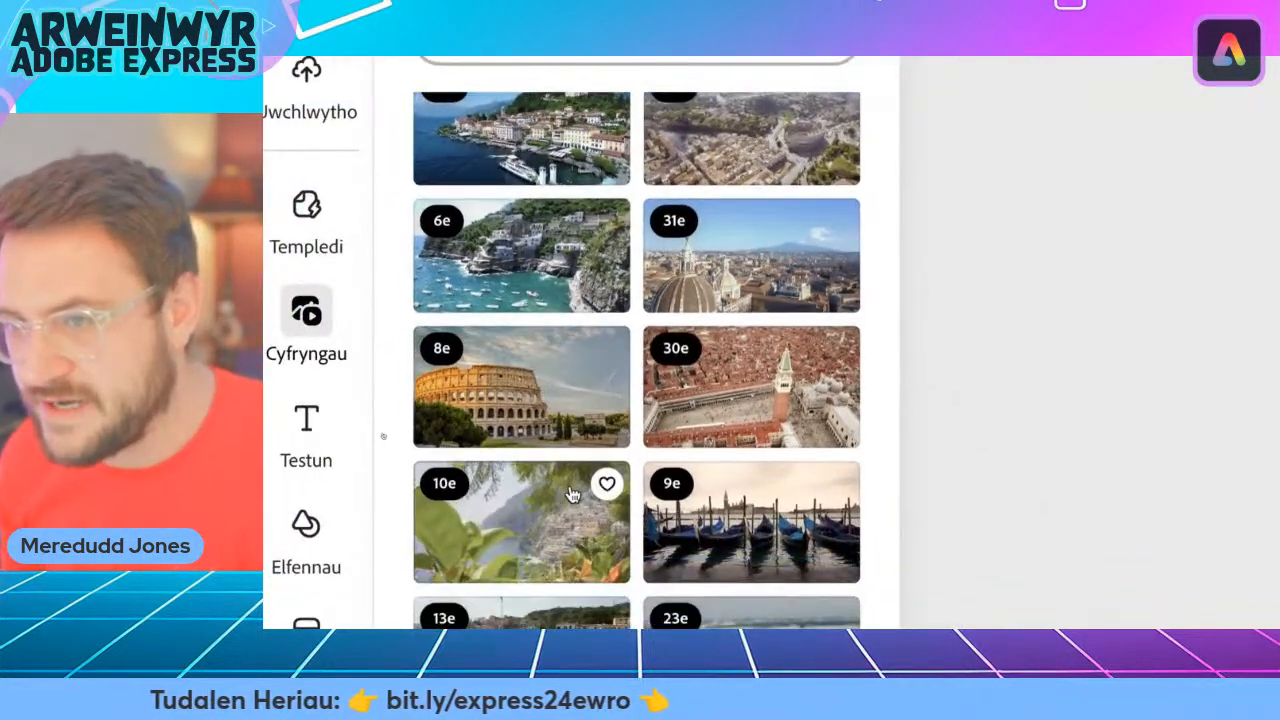
scroll(572, 494, "down", 2)
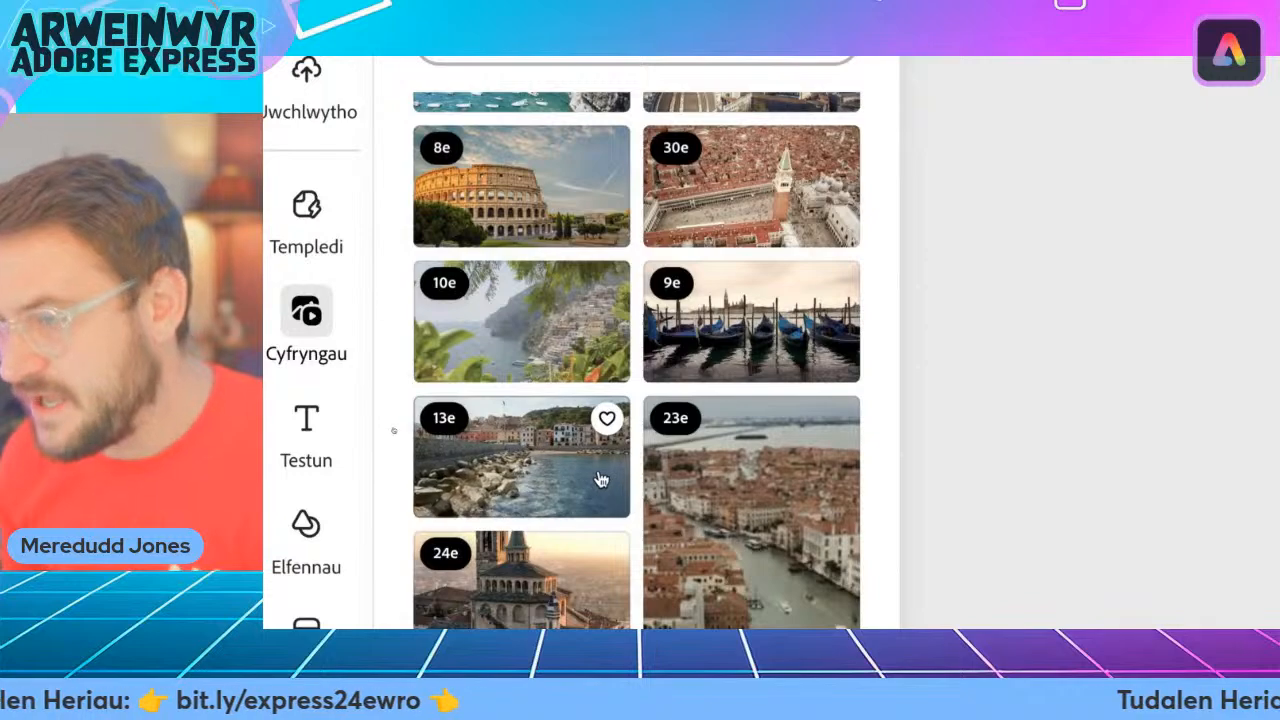
scroll(549, 471, "down", 6)
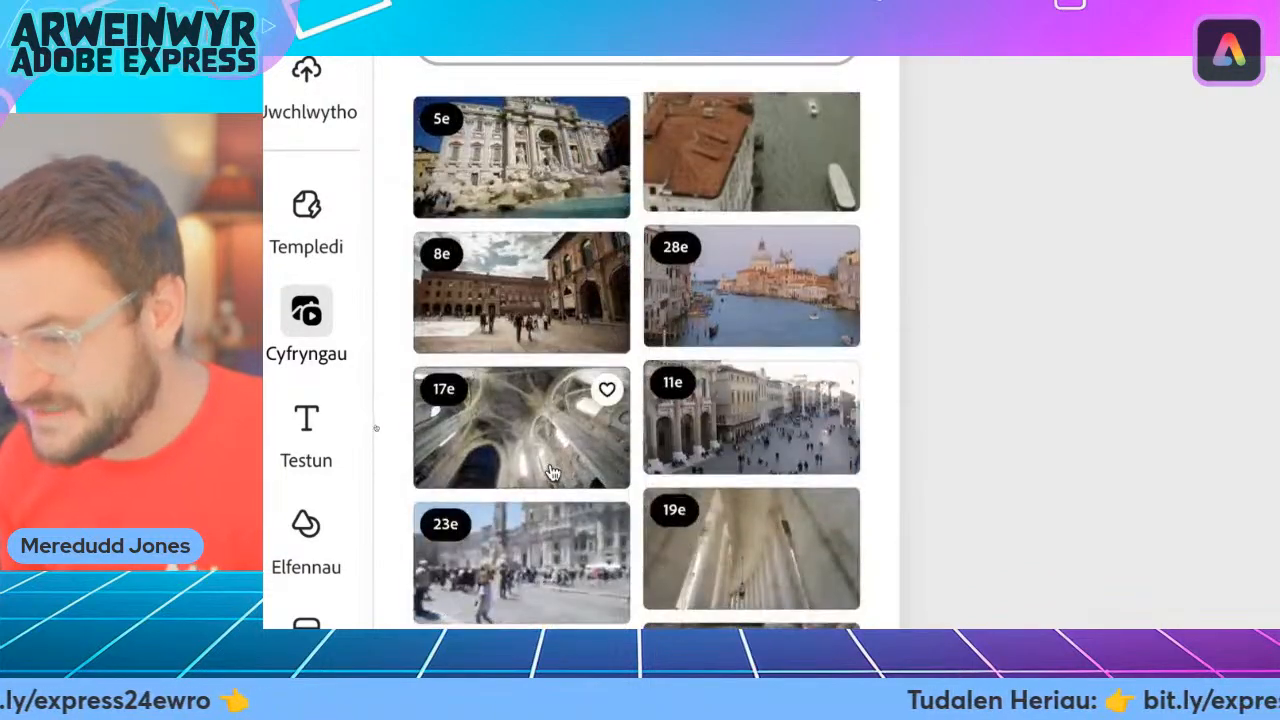
scroll(553, 472, "down", 5)
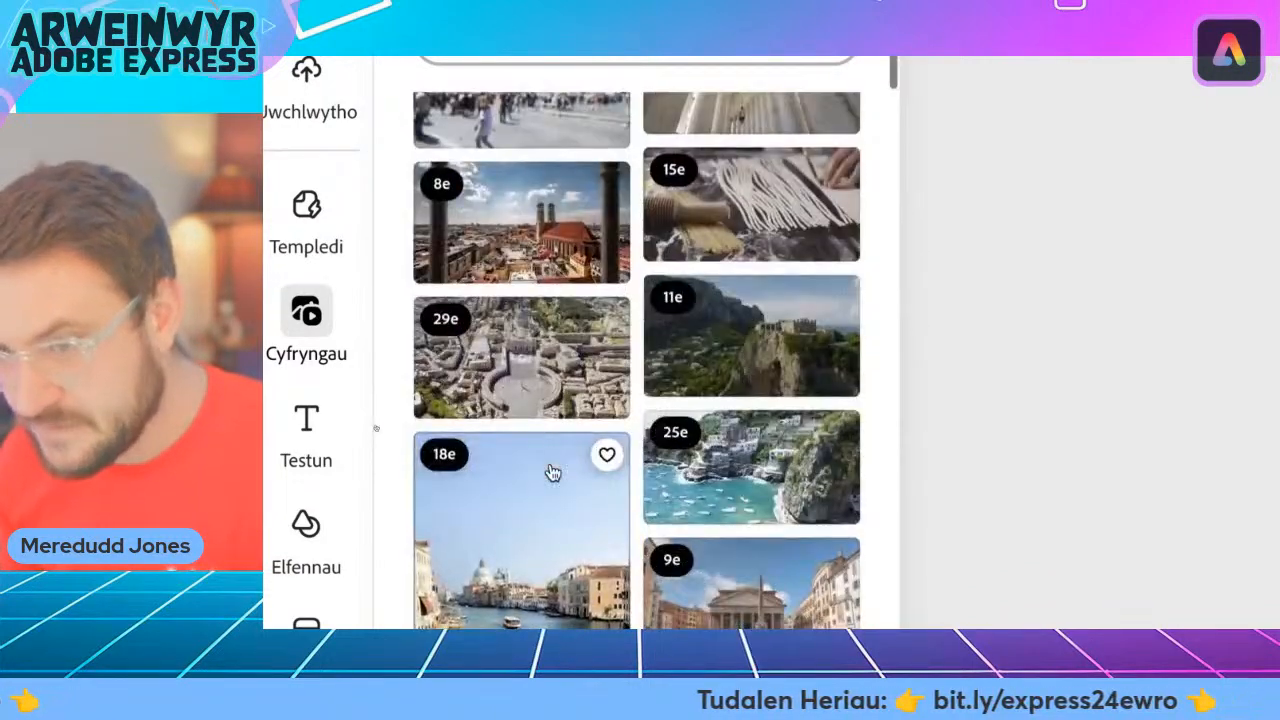
scroll(553, 472, "down", 5)
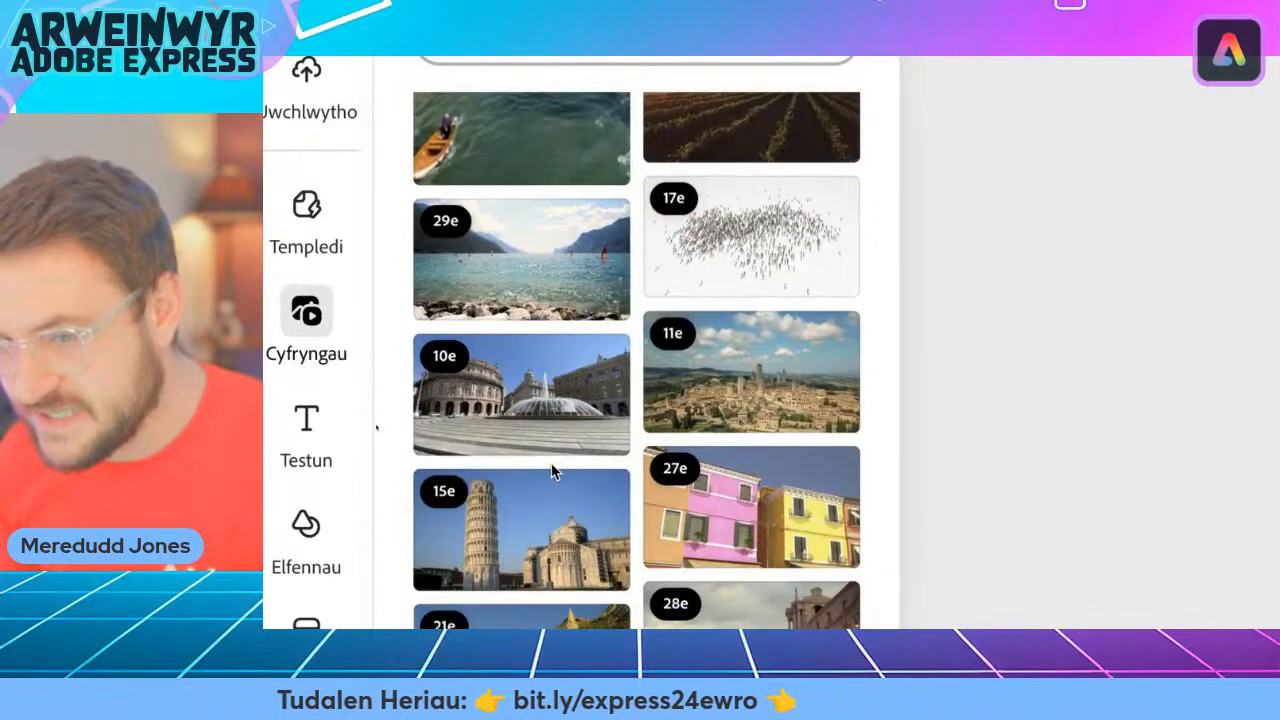
scroll(553, 472, "down", 1)
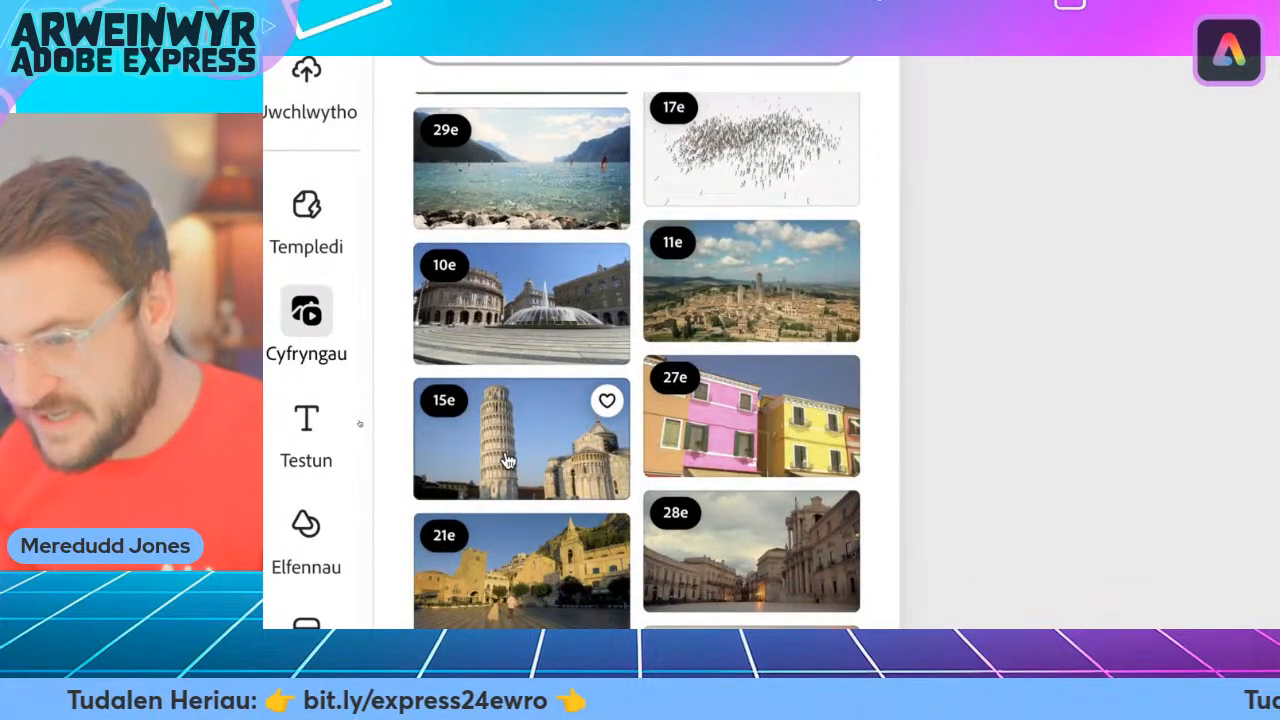
scroll(507, 460, "down", 6)
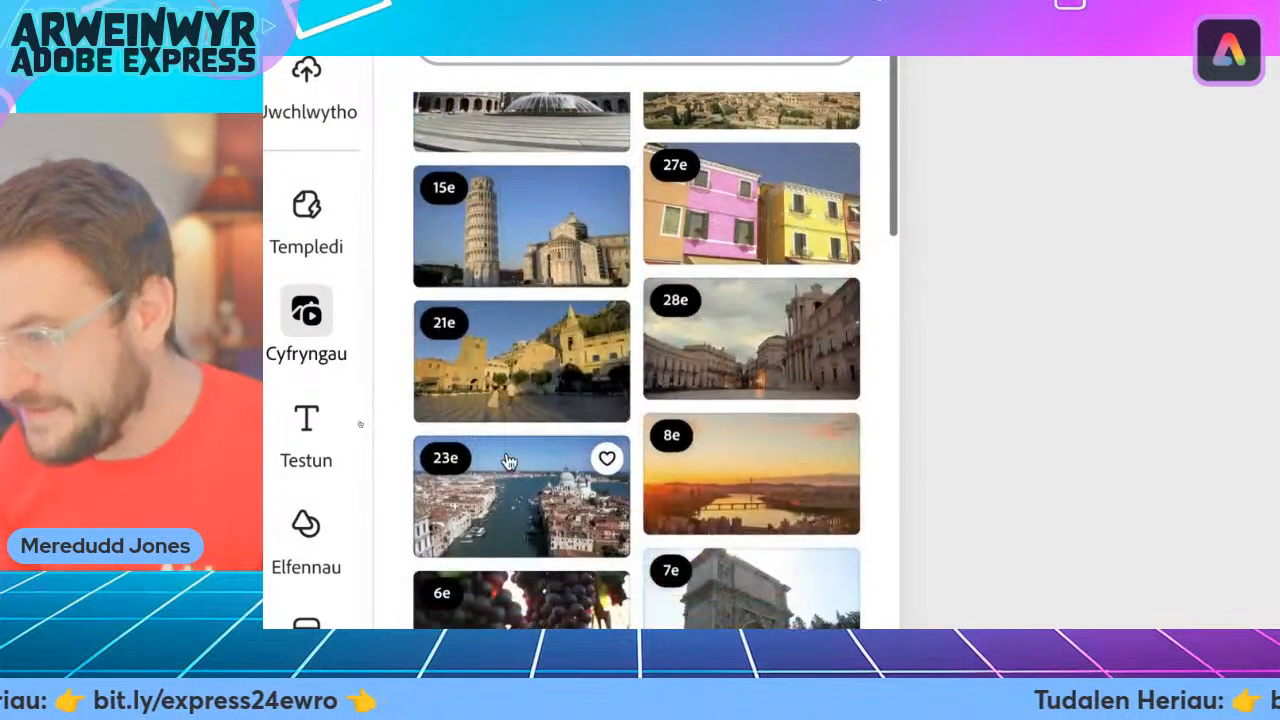
scroll(508, 459, "down", 1)
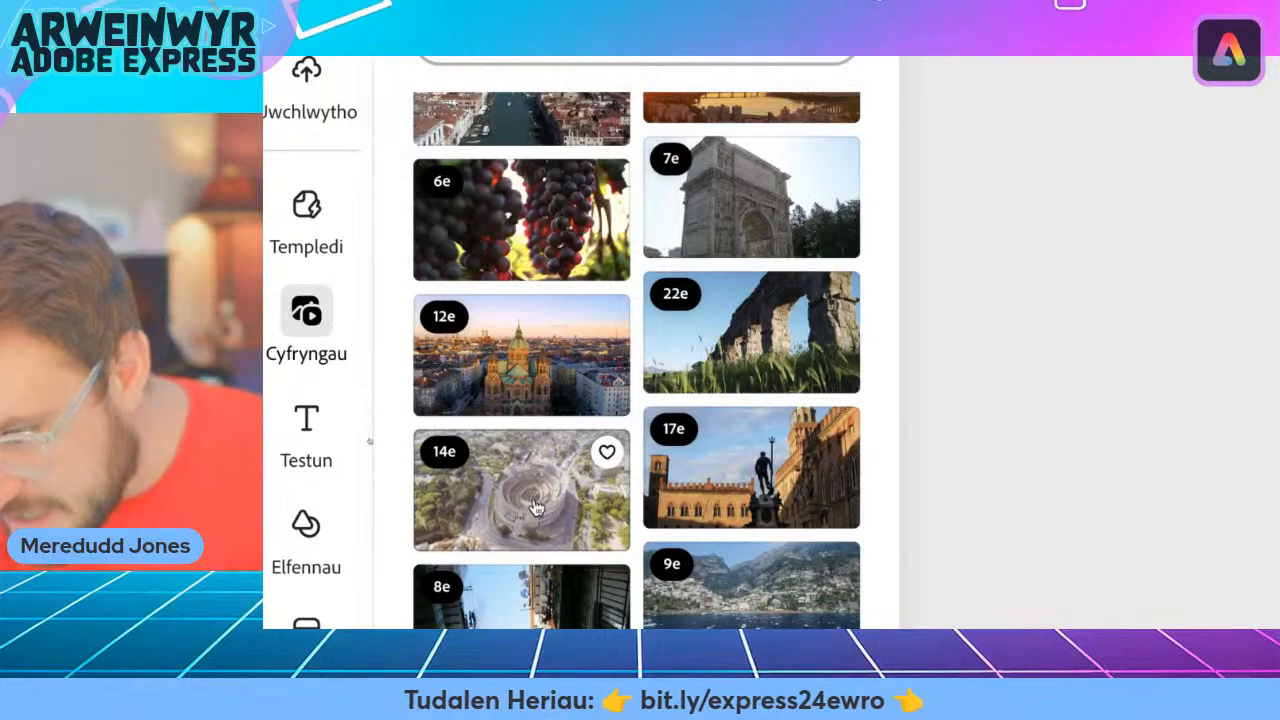
scroll(530, 530, "down", 5)
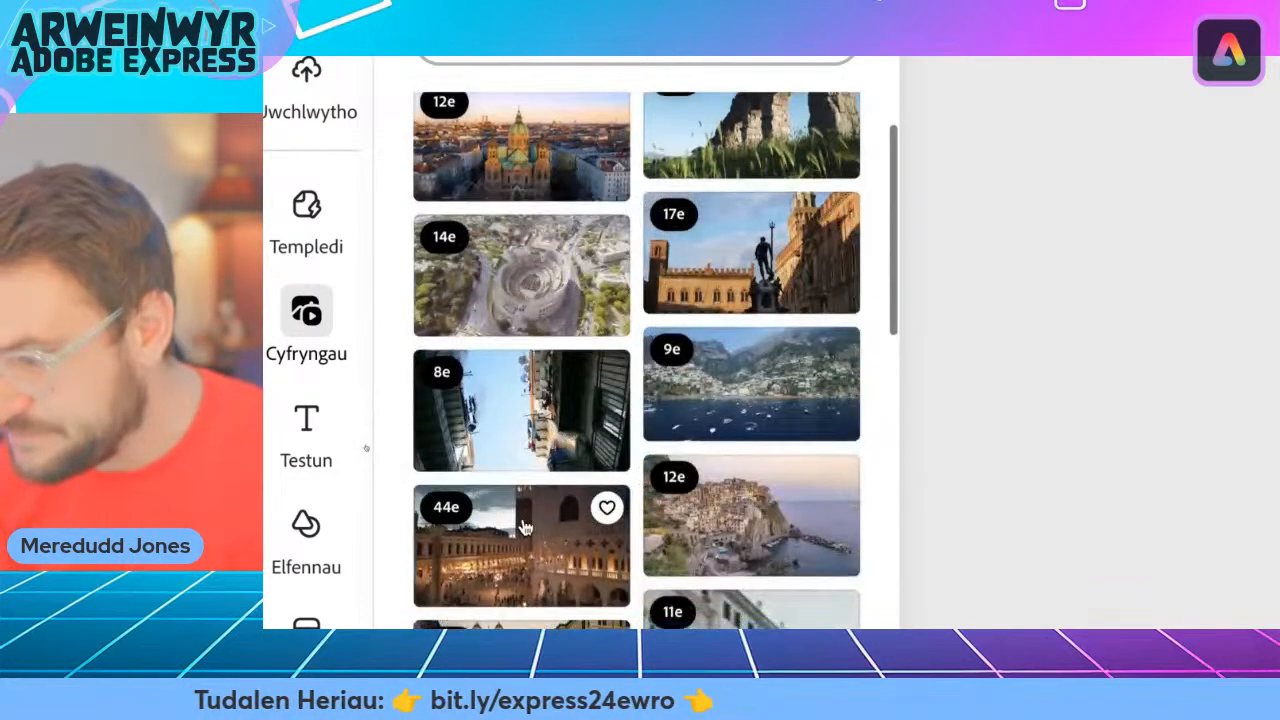
scroll(527, 527, "down", 4)
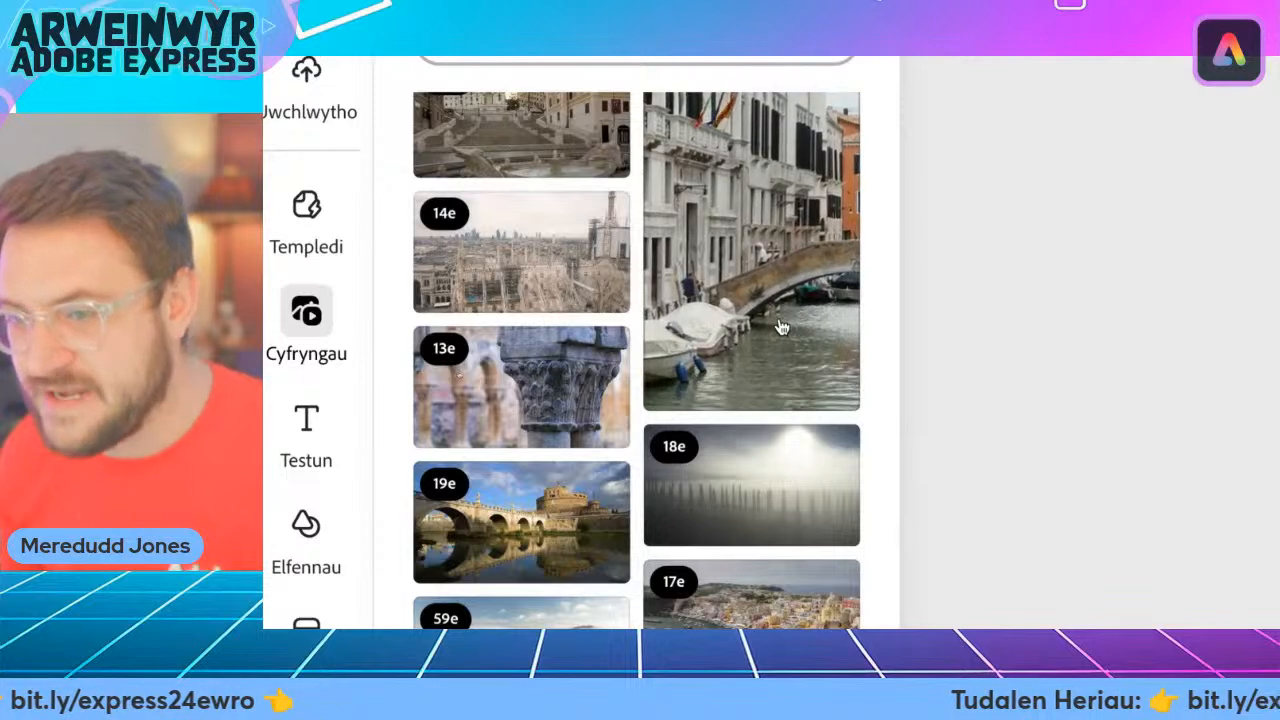
scroll(784, 323, "down", 3)
scroll(758, 372, "down", 3)
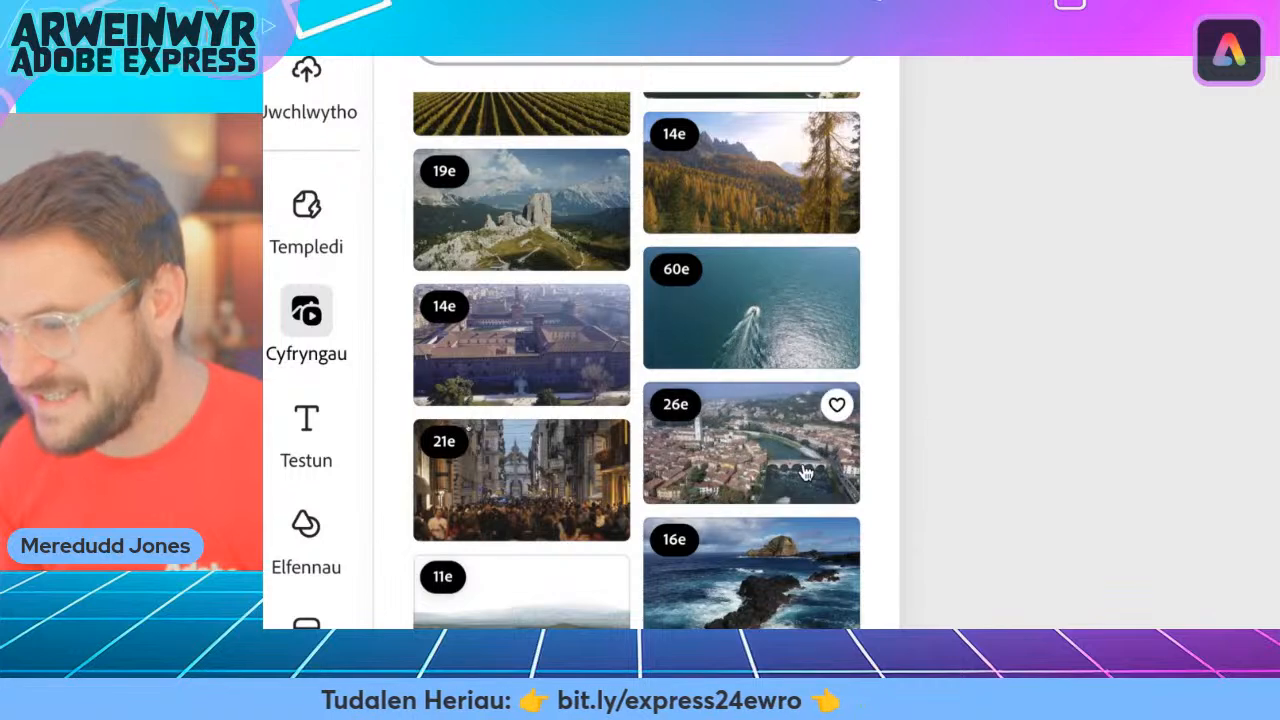
scroll(803, 472, "down", 5)
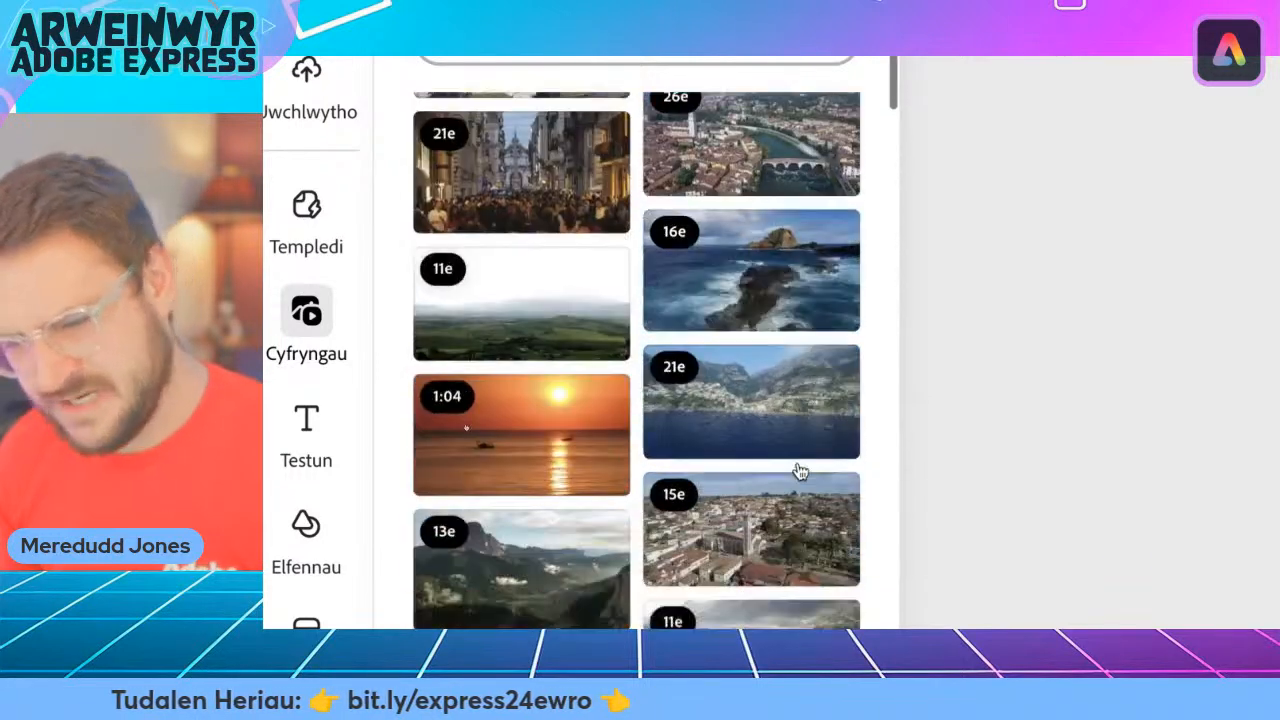
scroll(800, 472, "down", 2)
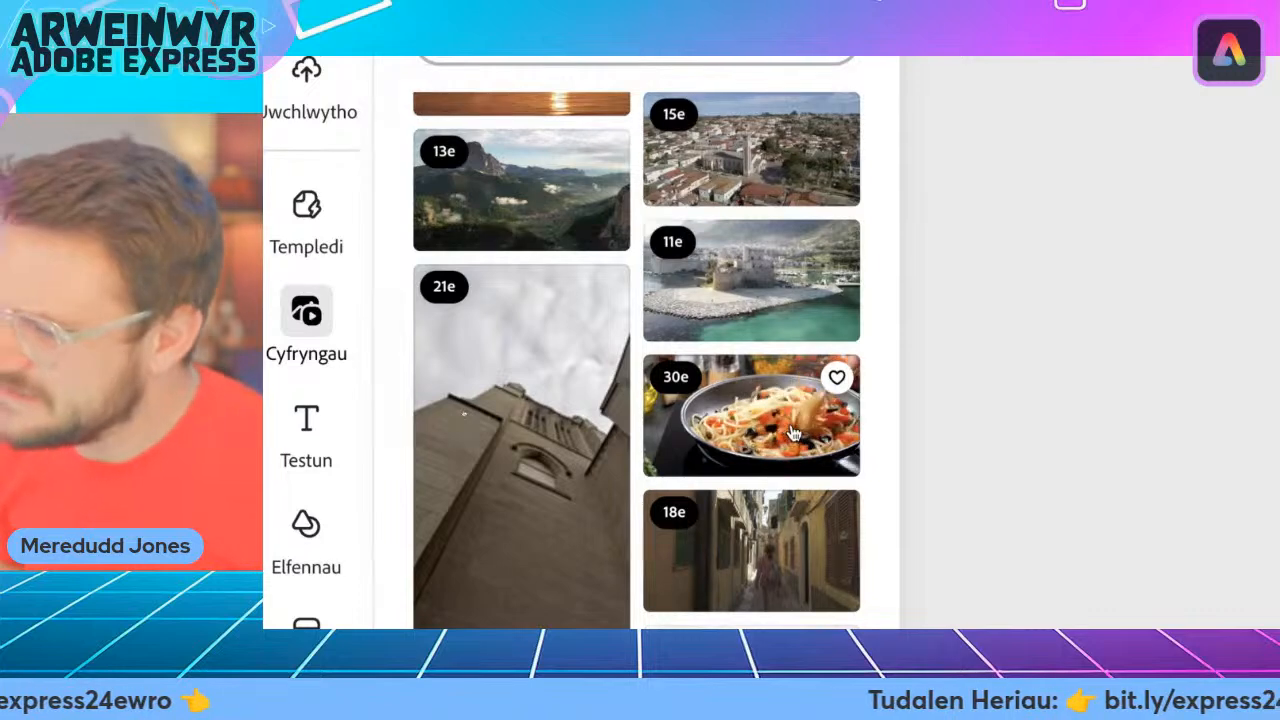
scroll(798, 436, "down", 2)
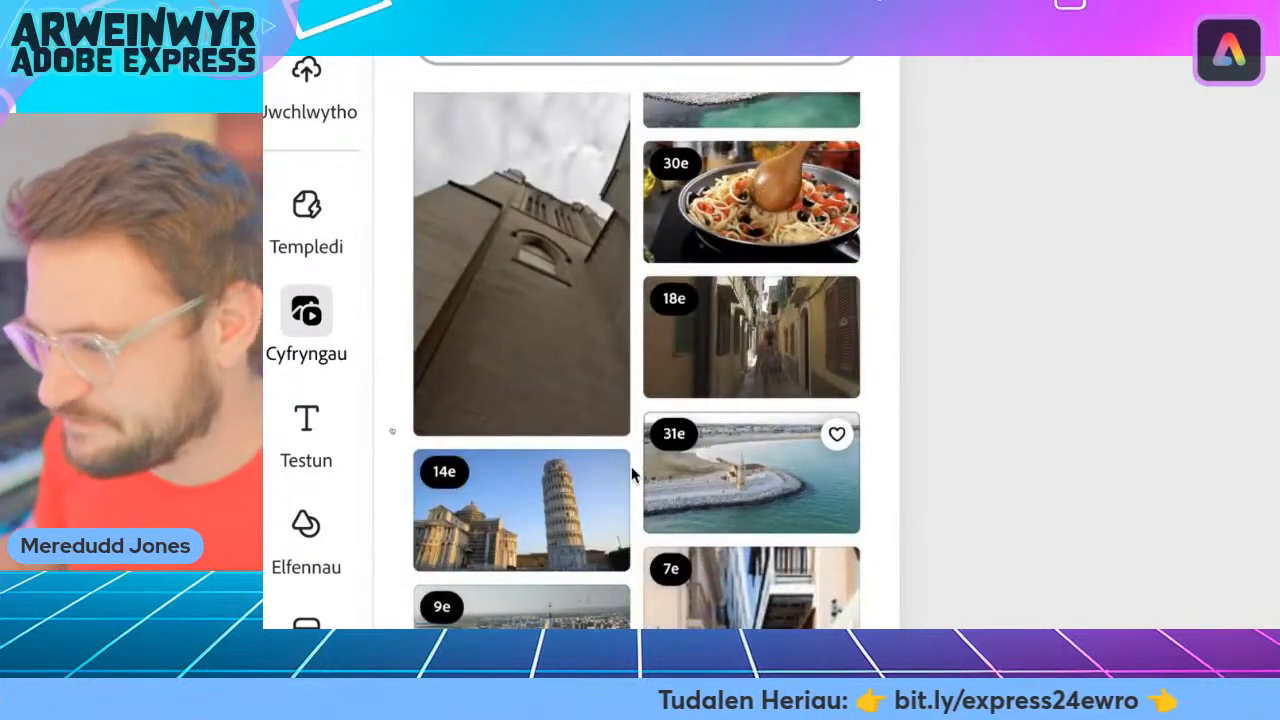
scroll(506, 467, "down", 2)
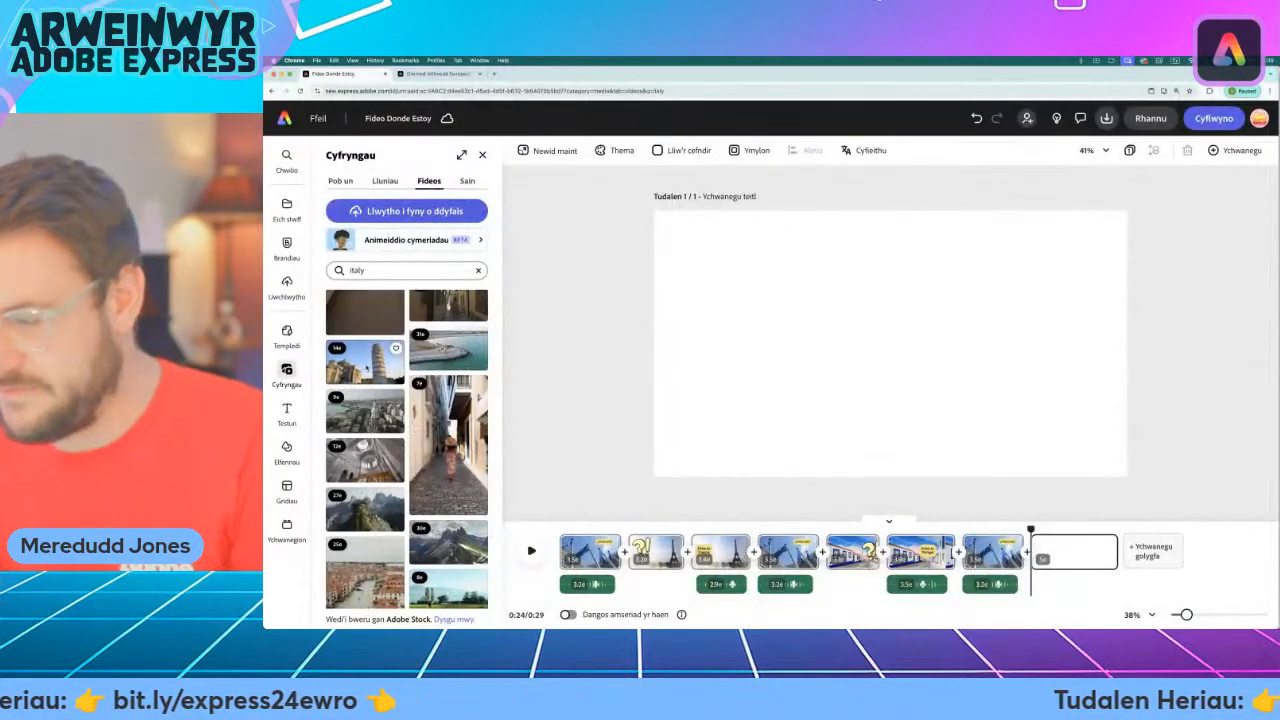
left_click(340, 368)
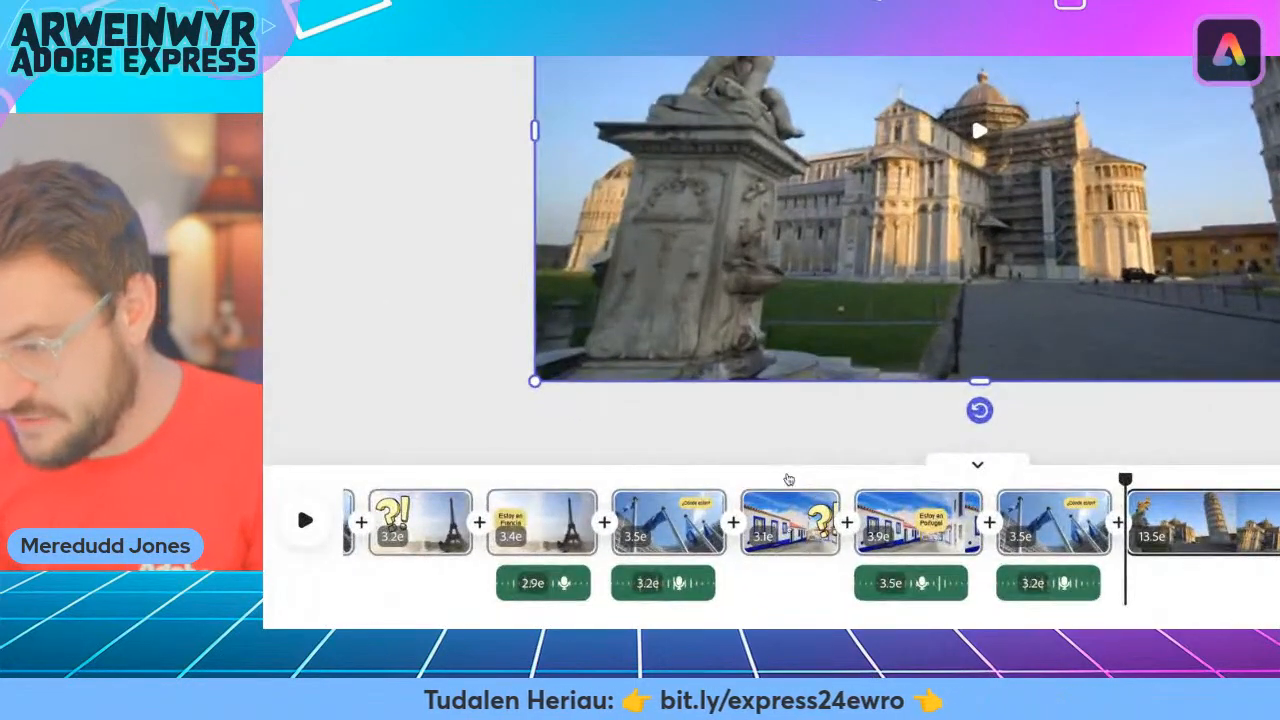
Copy the "?!" graphic from the first Portuguese street scene.
left_click(788, 479)
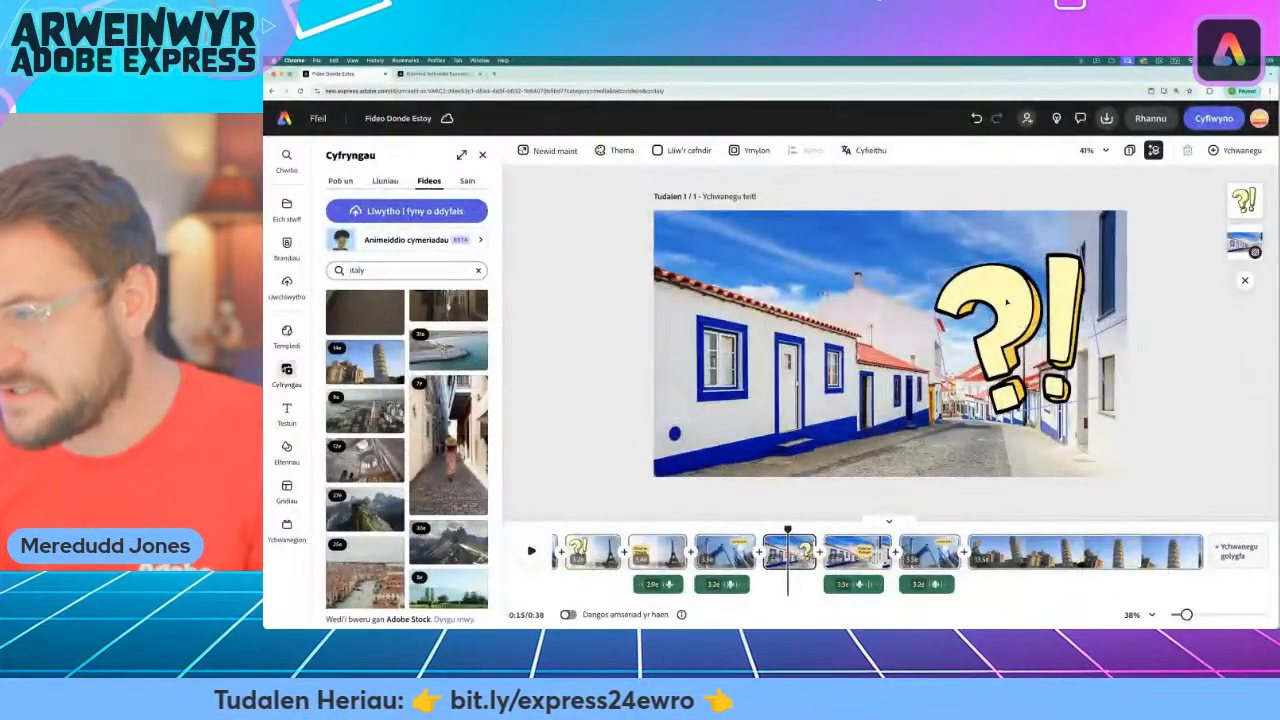
left_click(1006, 302)
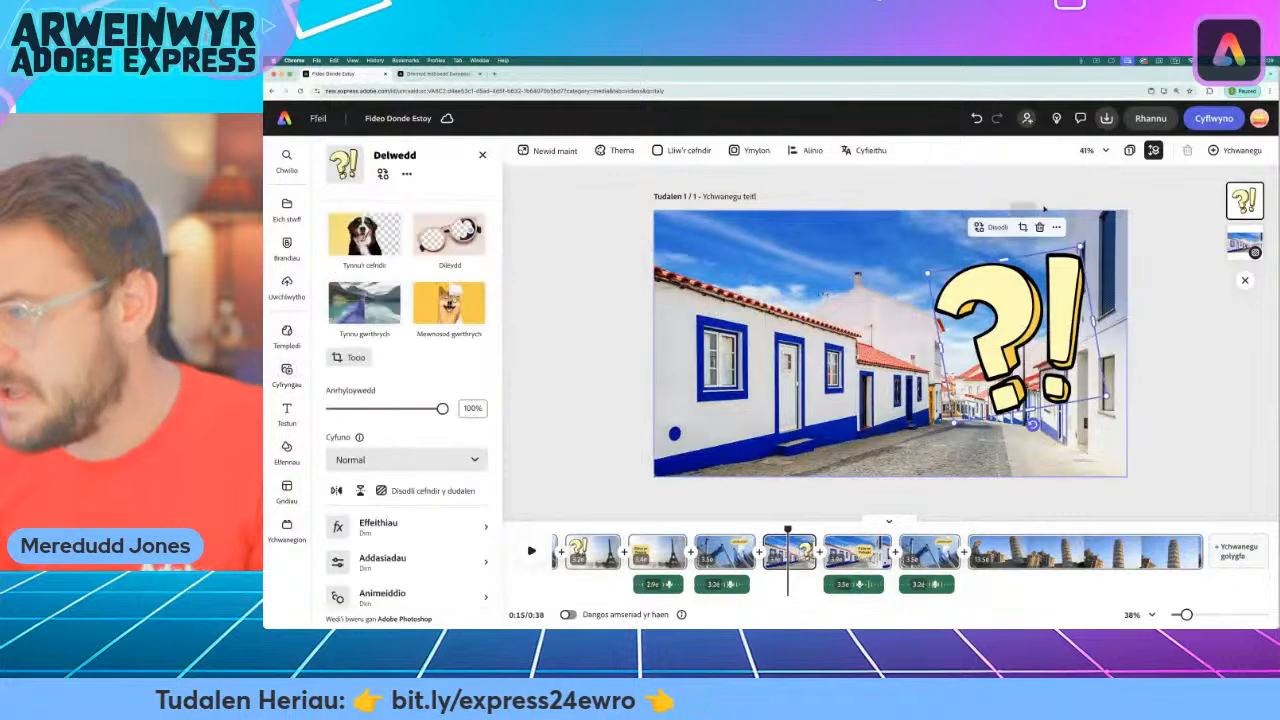
left_click(1056, 227)
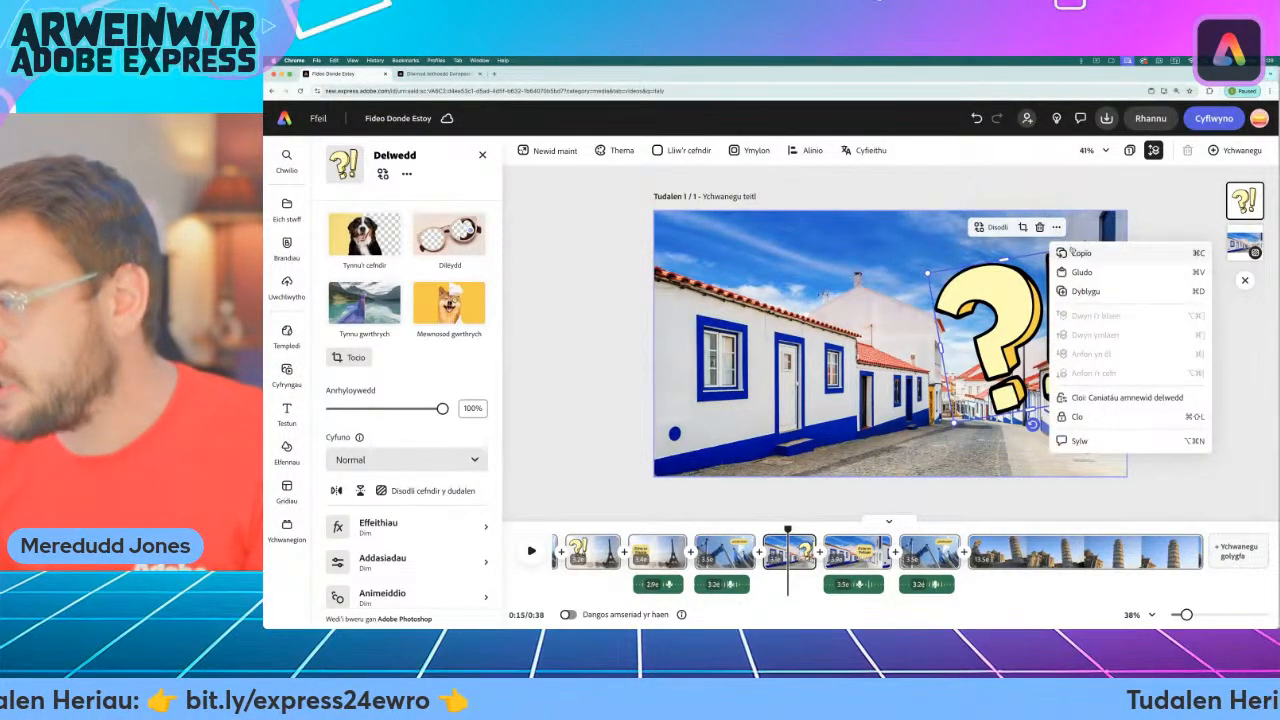
left_click(1074, 252)
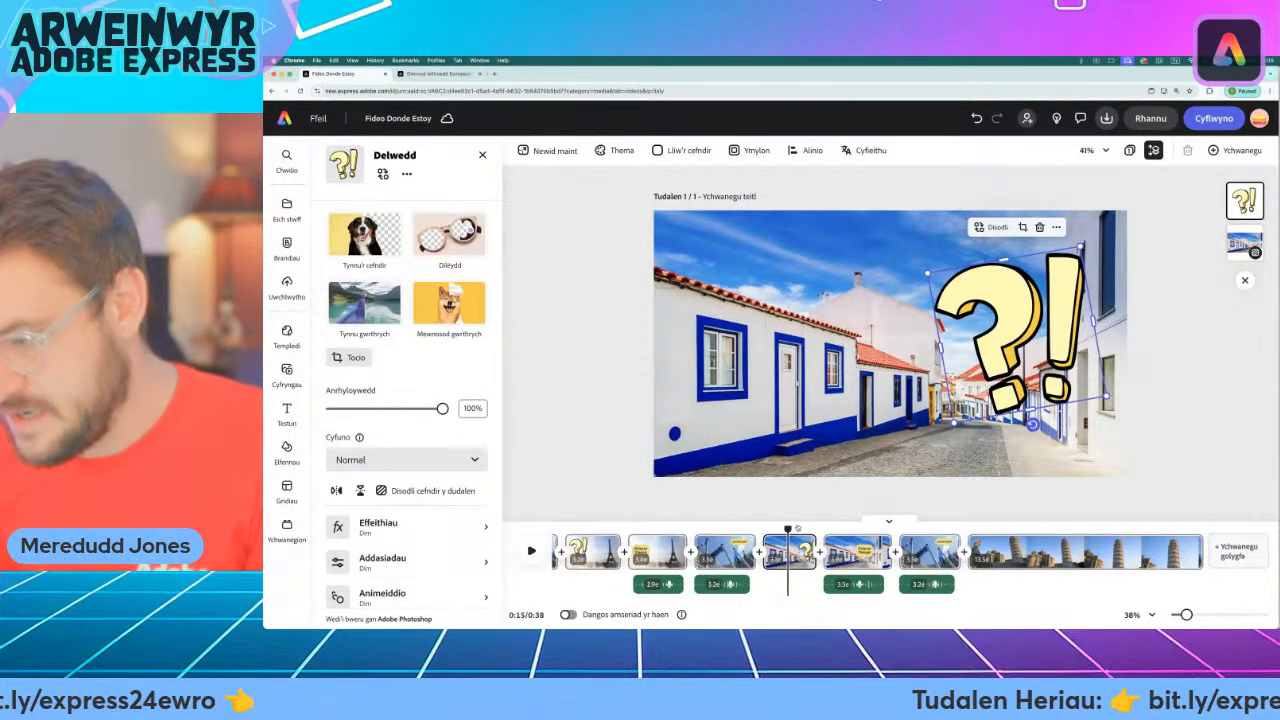
Paste the "?!" graphic into the Pisa scene and move it over the statue, clear of the leaning tower.
left_click_drag(812, 528, 976, 528)
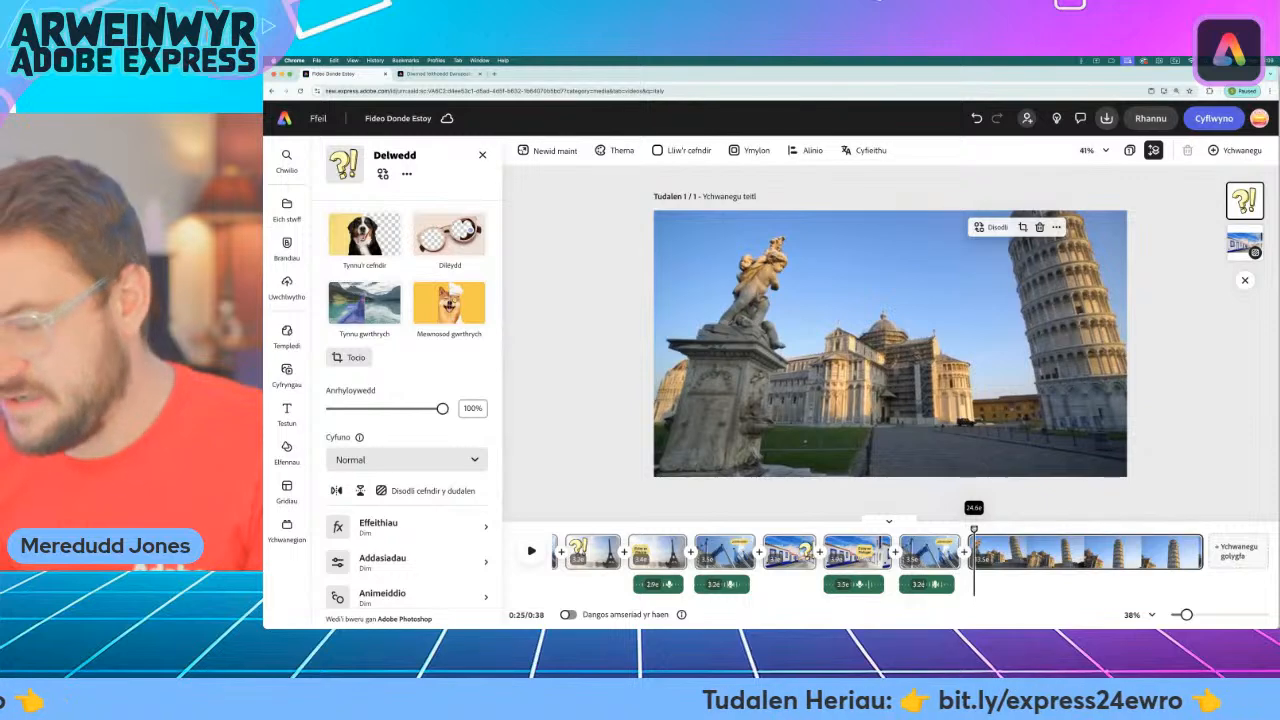
left_click(615, 223)
right_click(638, 247)
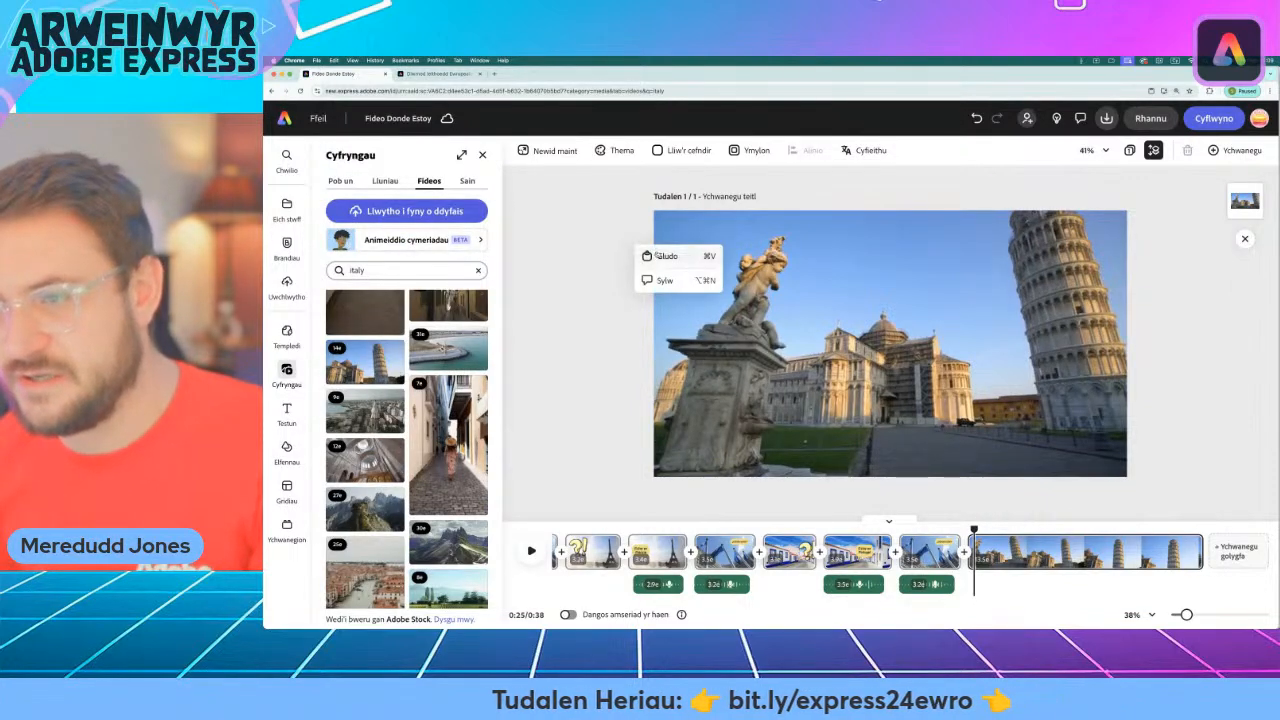
left_click(620, 247)
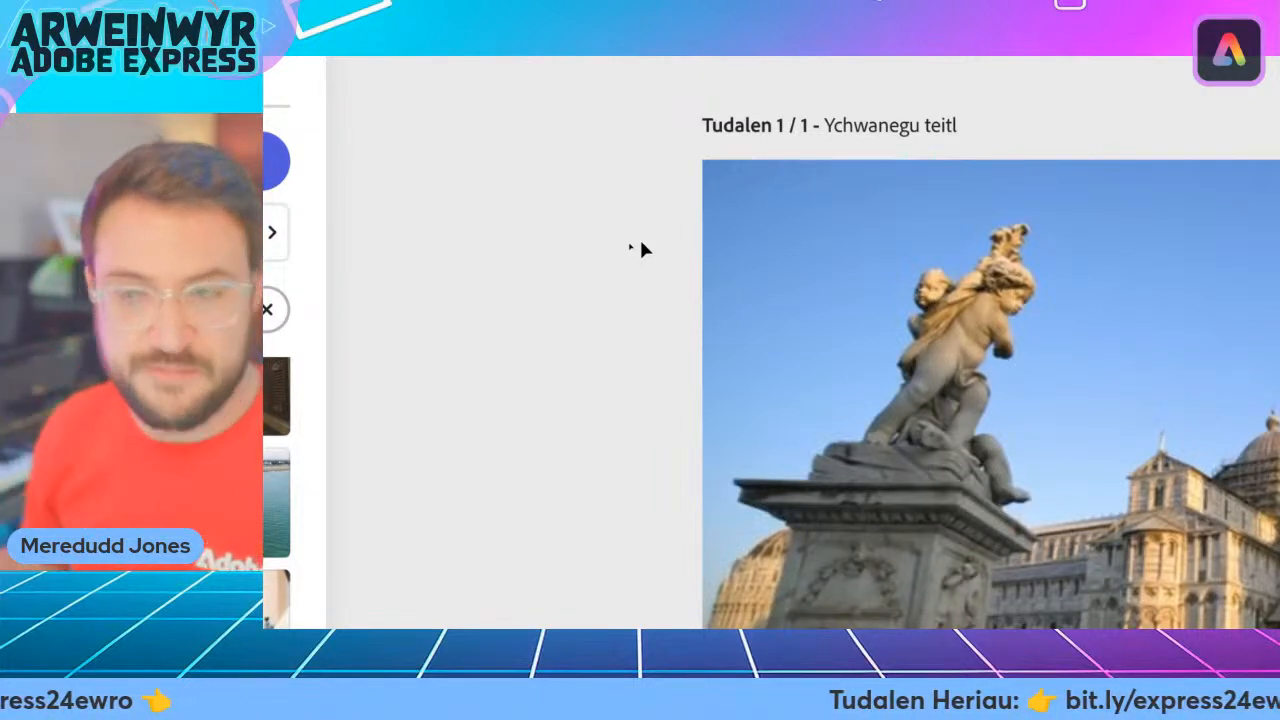
right_click(642, 250)
left_click(768, 300)
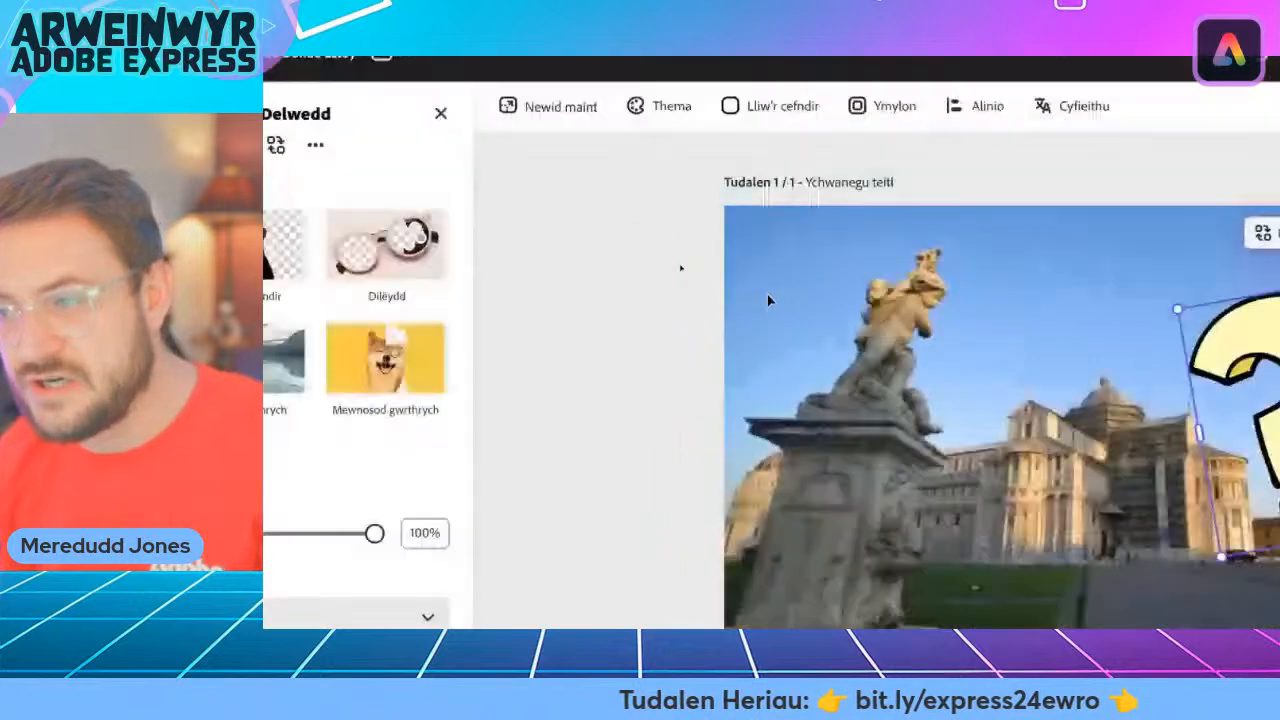
left_click_drag(1018, 328, 778, 333)
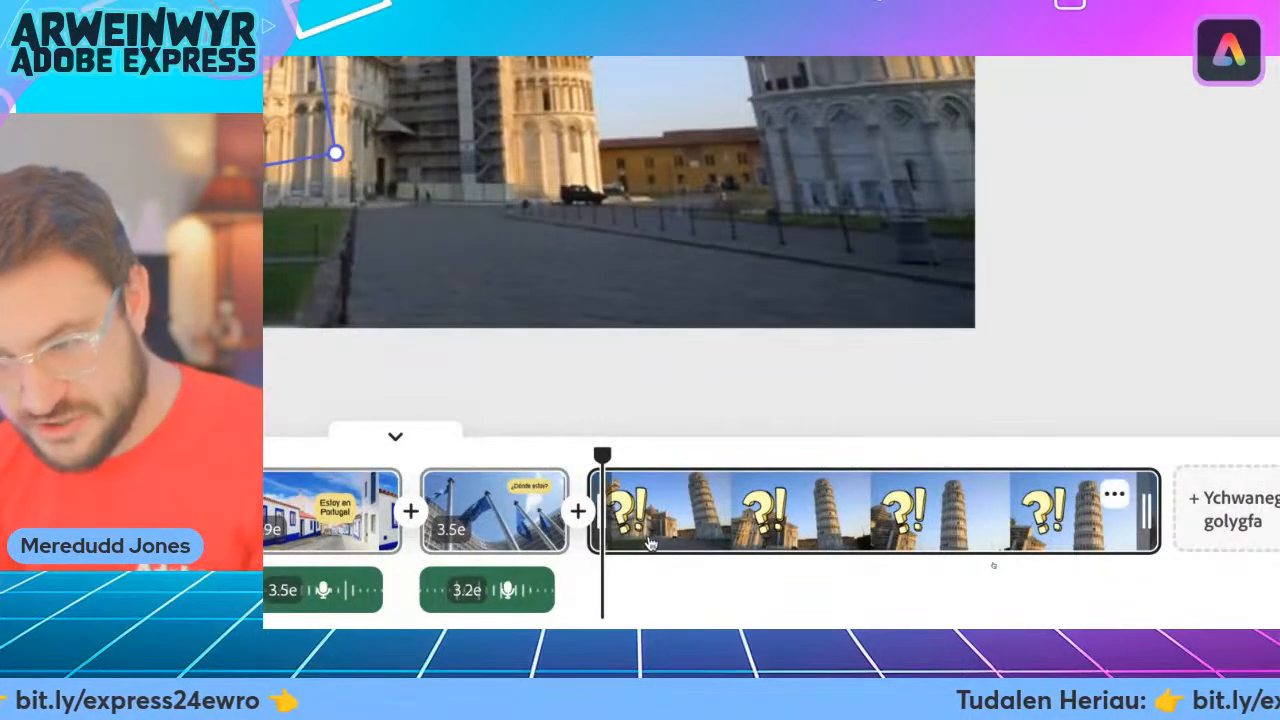
Trim the Pisa scene to about 3.3 seconds and duplicate it, removing the "?!" graphic from the copy.
left_click_drag(1146, 512, 713, 512)
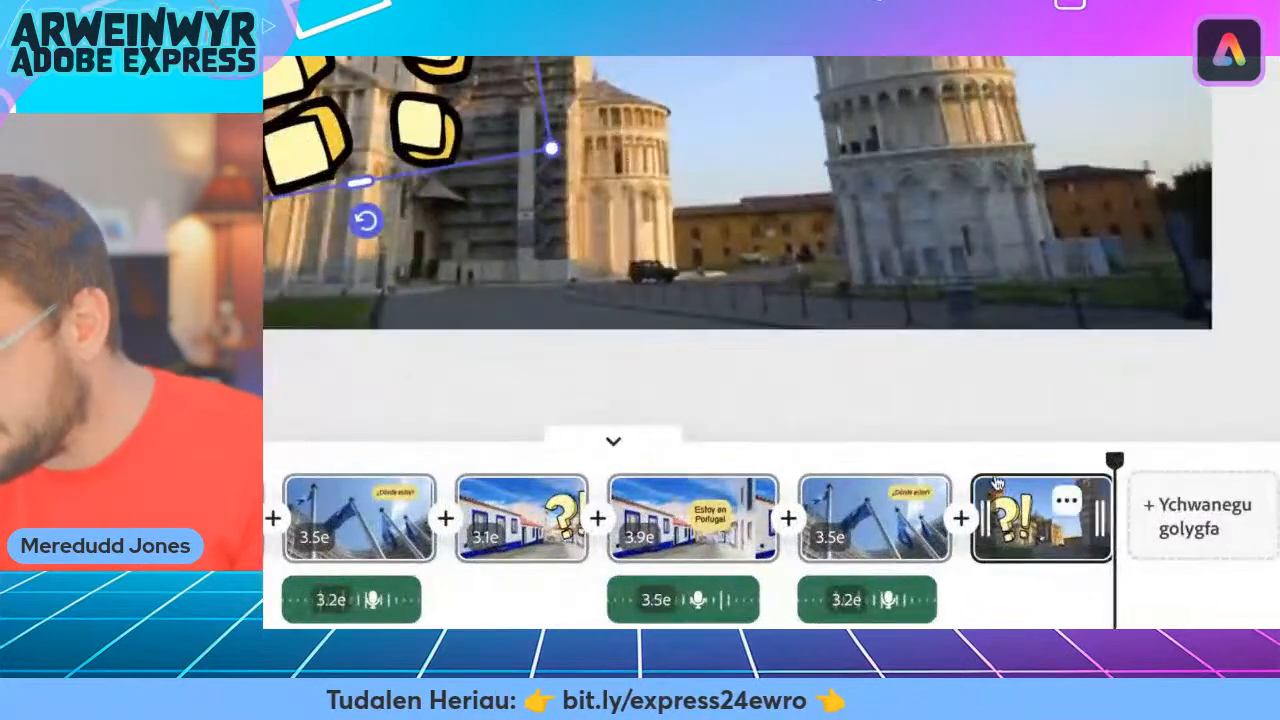
left_click(1068, 505)
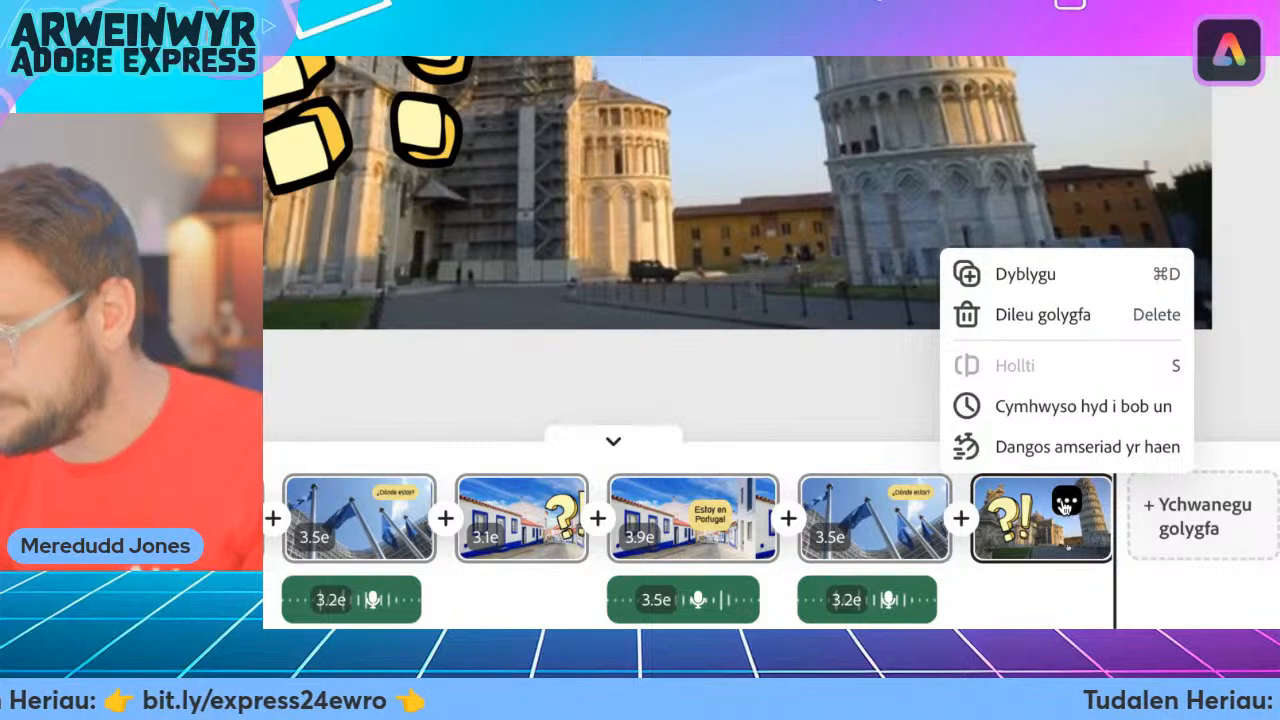
left_click(1014, 280)
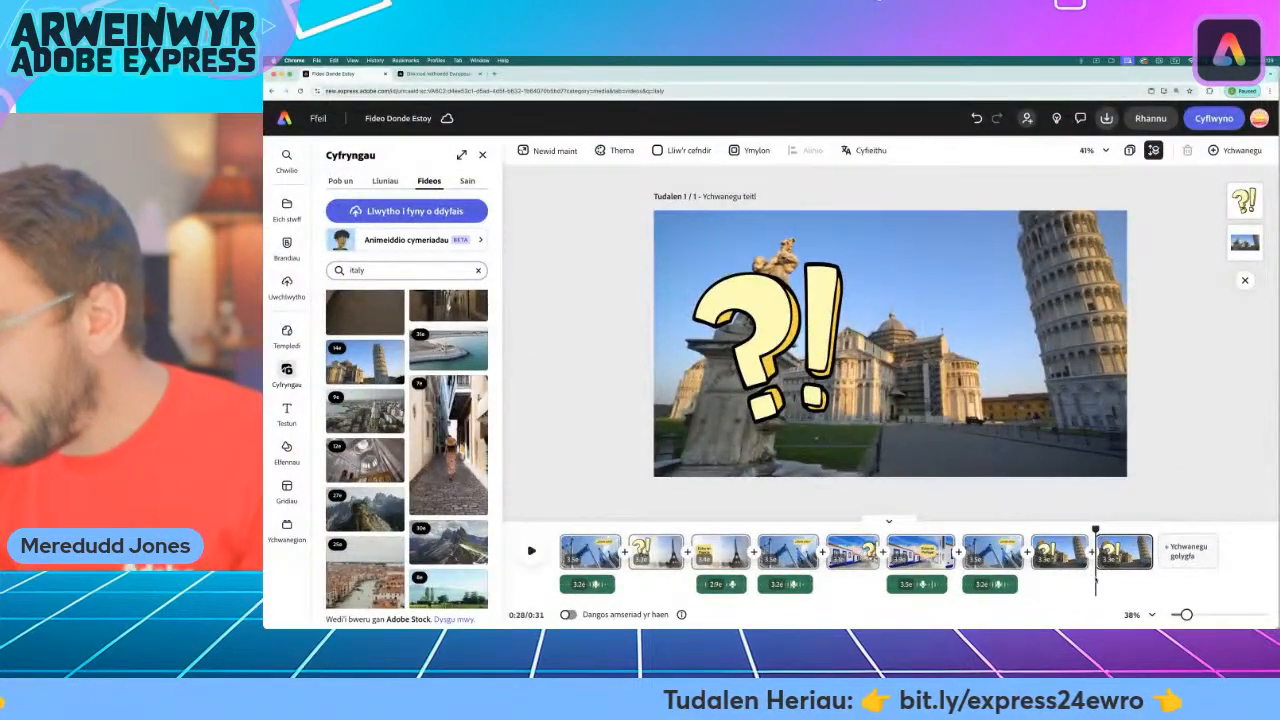
left_click(763, 312)
key("Delete")
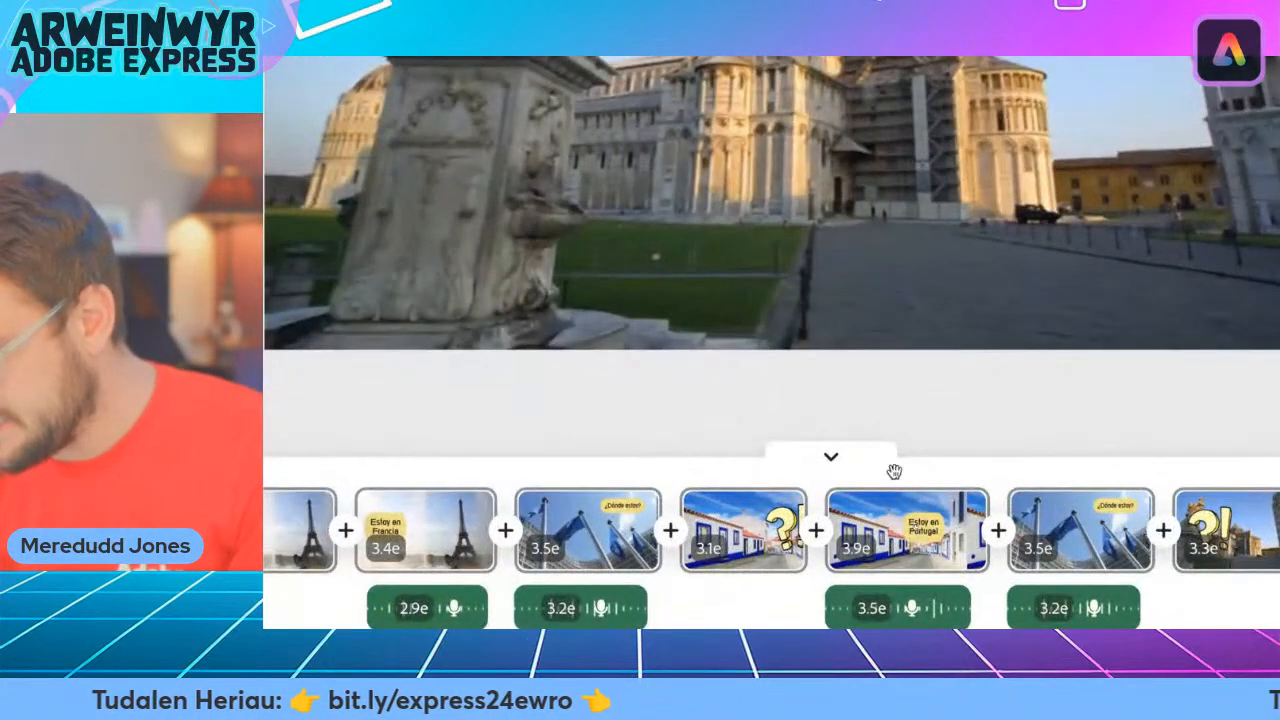
Copy the "Estoy en Portugal" caption from its scene and paste it into the last Pisa scene.
left_click(894, 471)
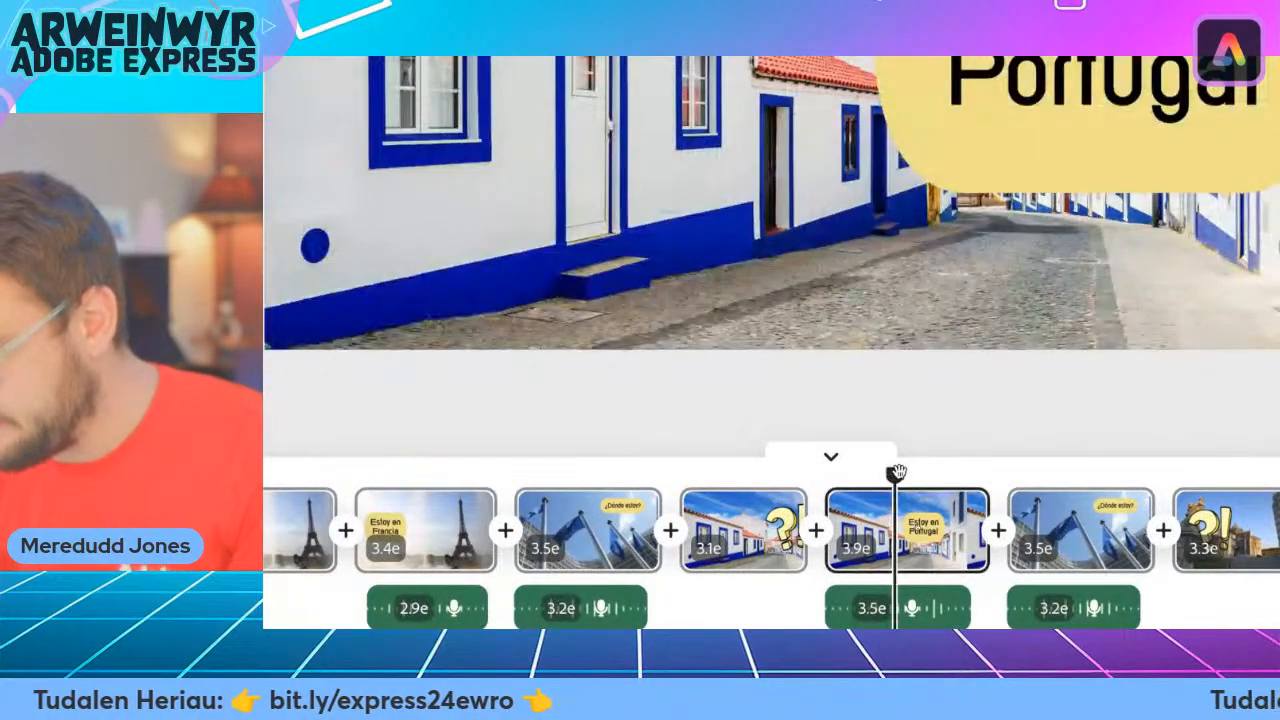
left_click(1003, 343)
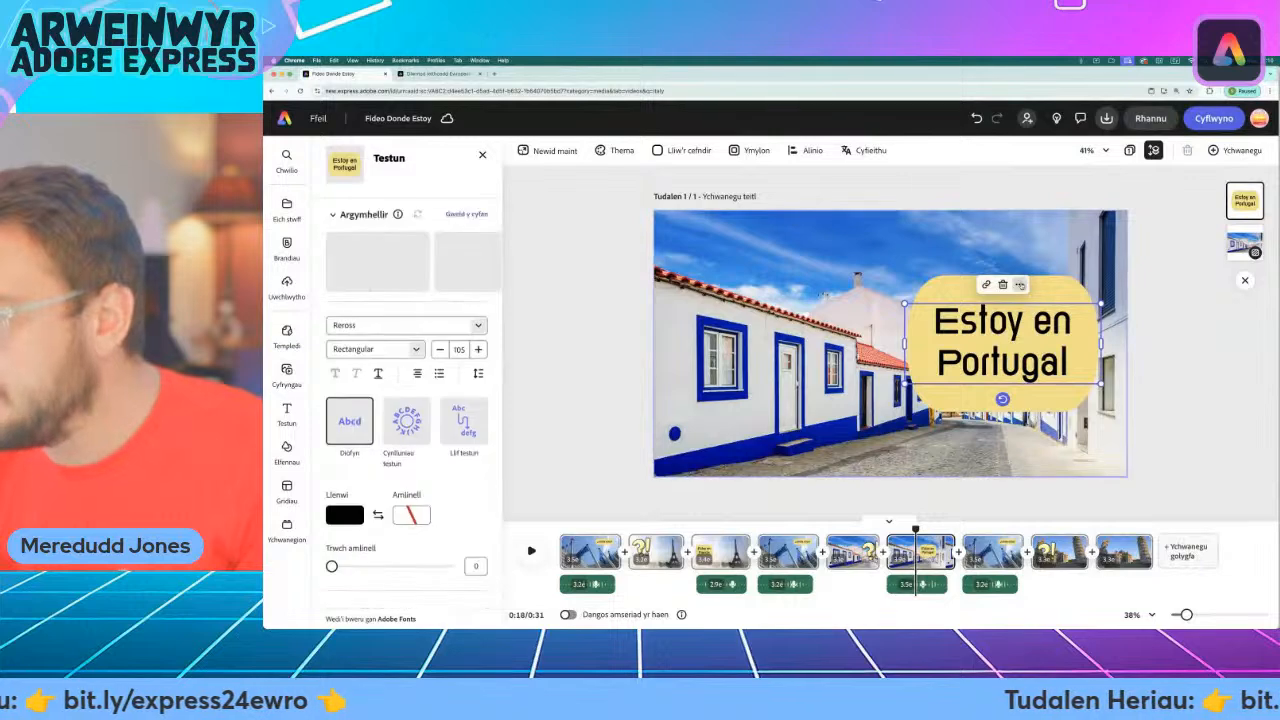
right_click(1014, 304)
left_click(1039, 314)
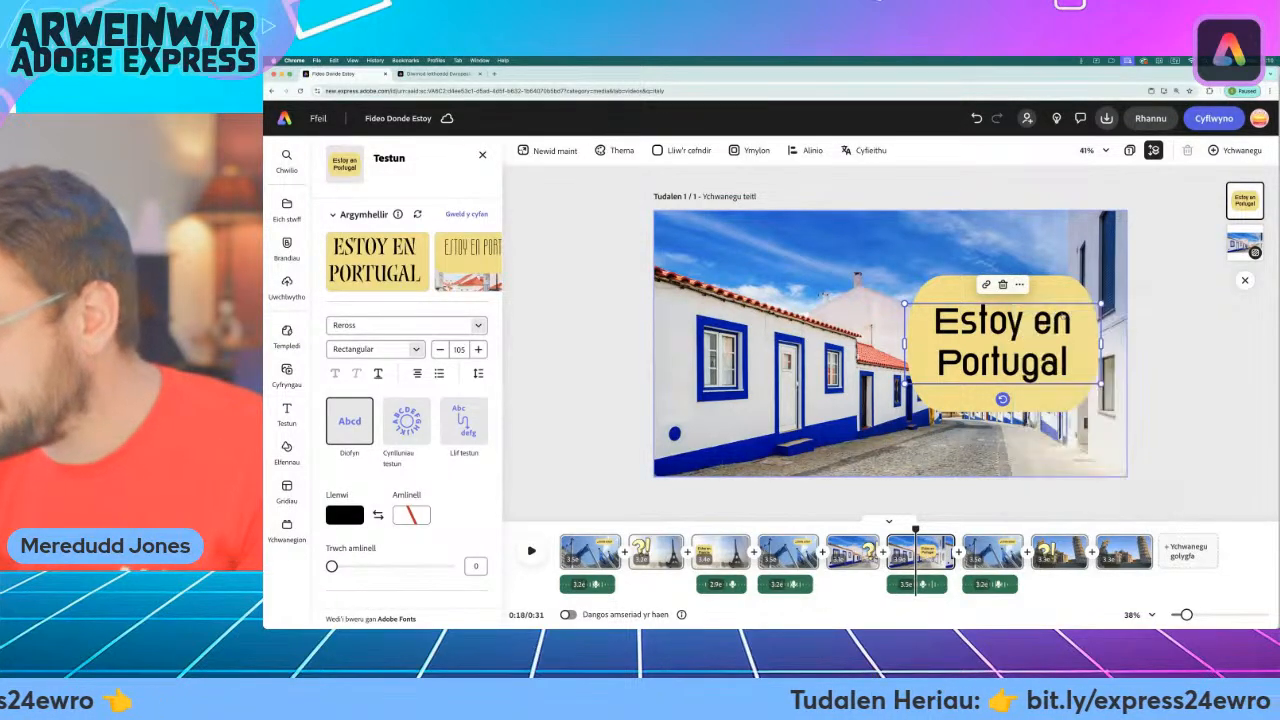
left_click(1101, 529)
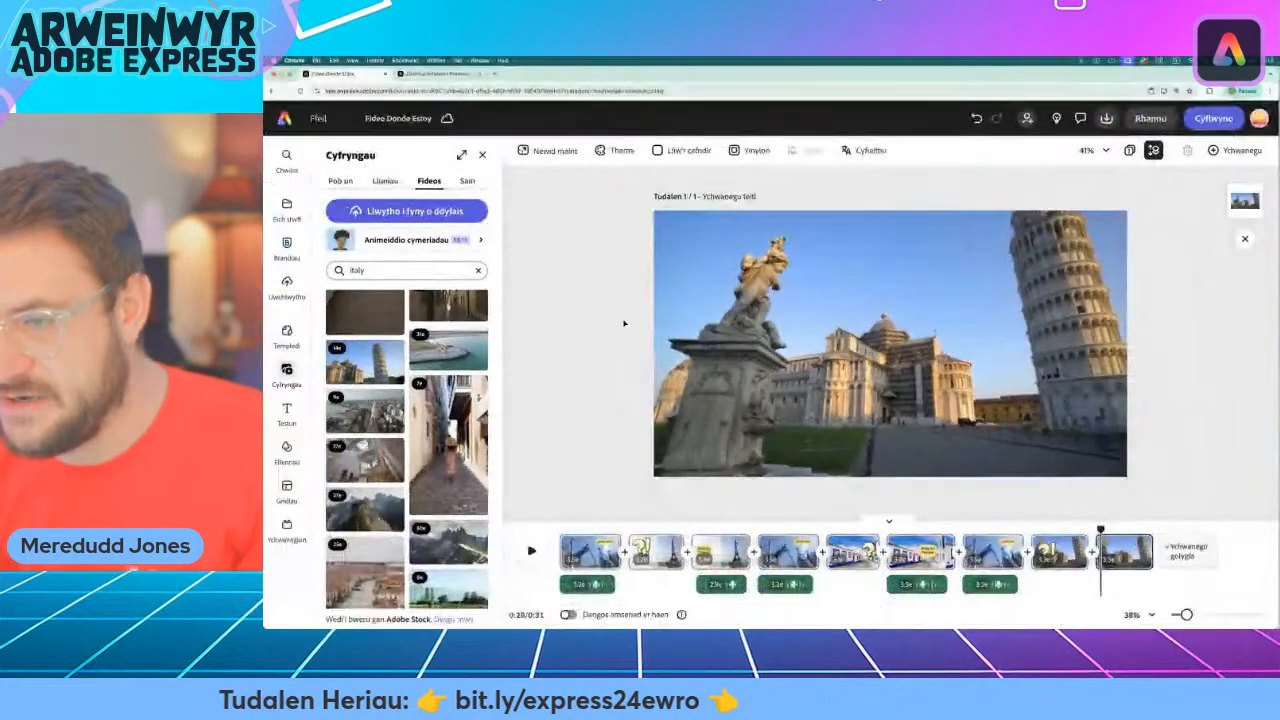
right_click(633, 319)
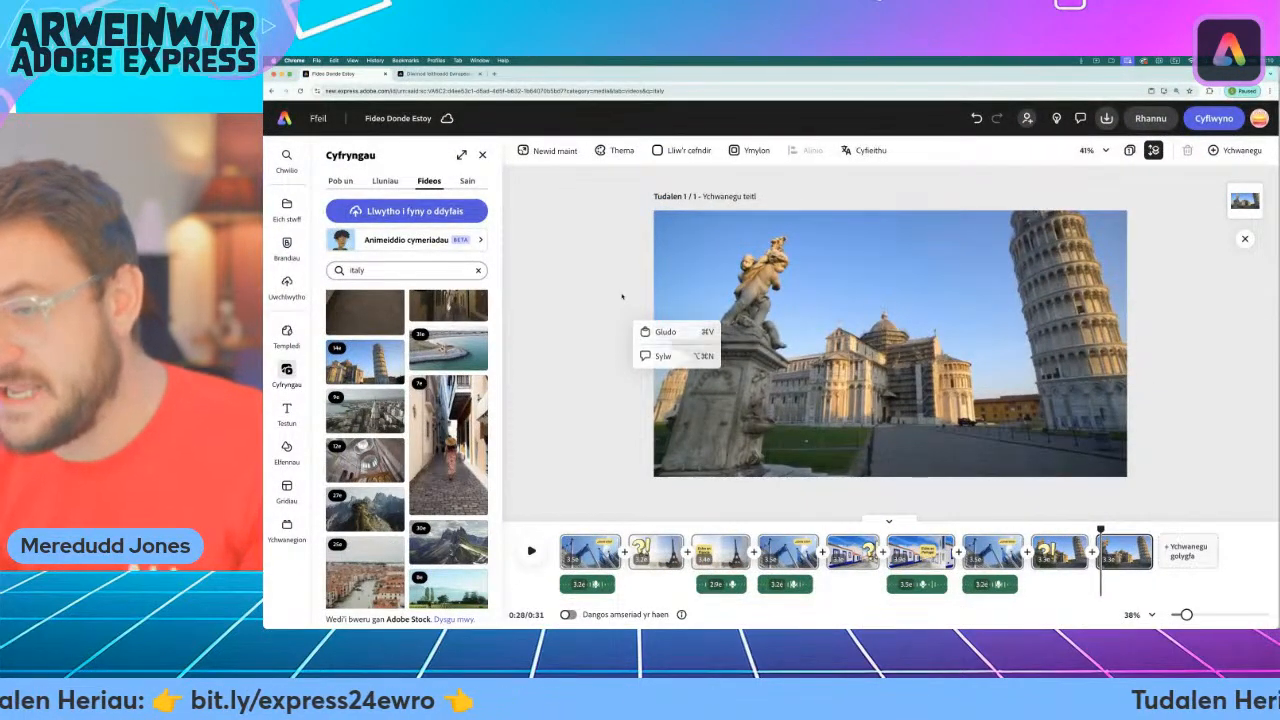
left_click(665, 331)
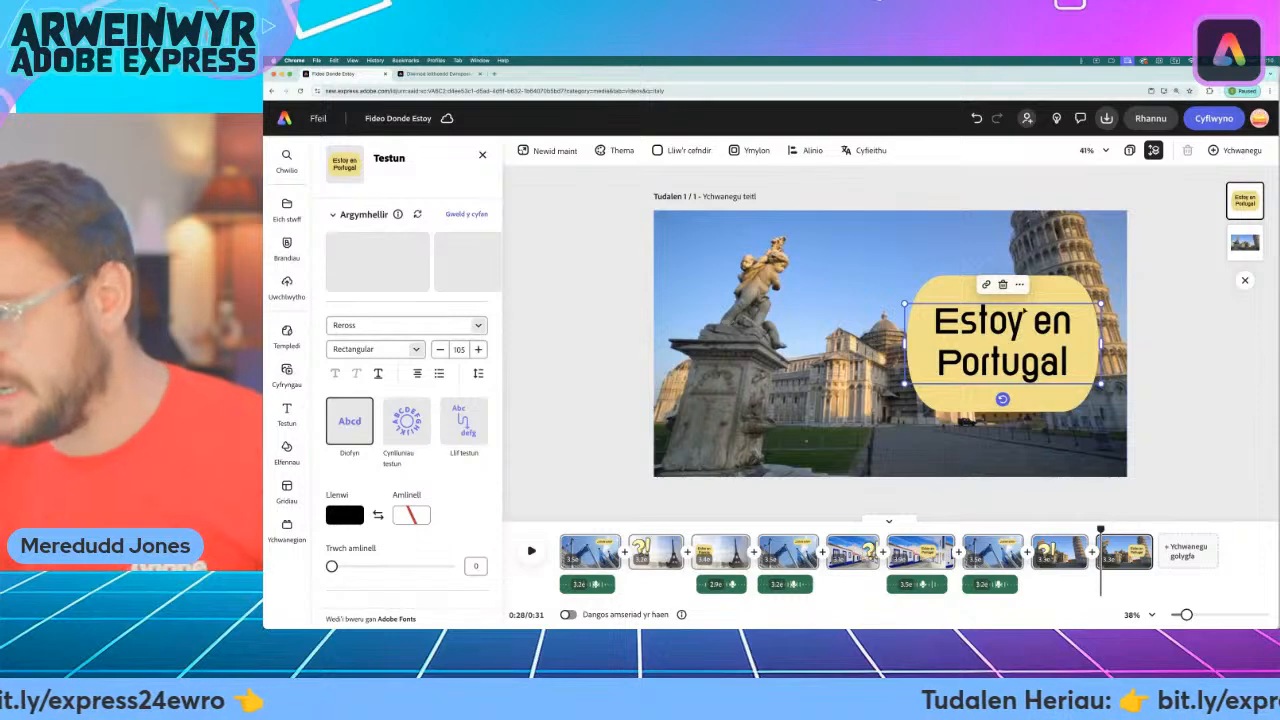
Move the caption in the last Pisa scene over the statue, clear of the leaning tower, and change its text to "Estoy en Italia".
left_click_drag(1022, 312, 806, 307)
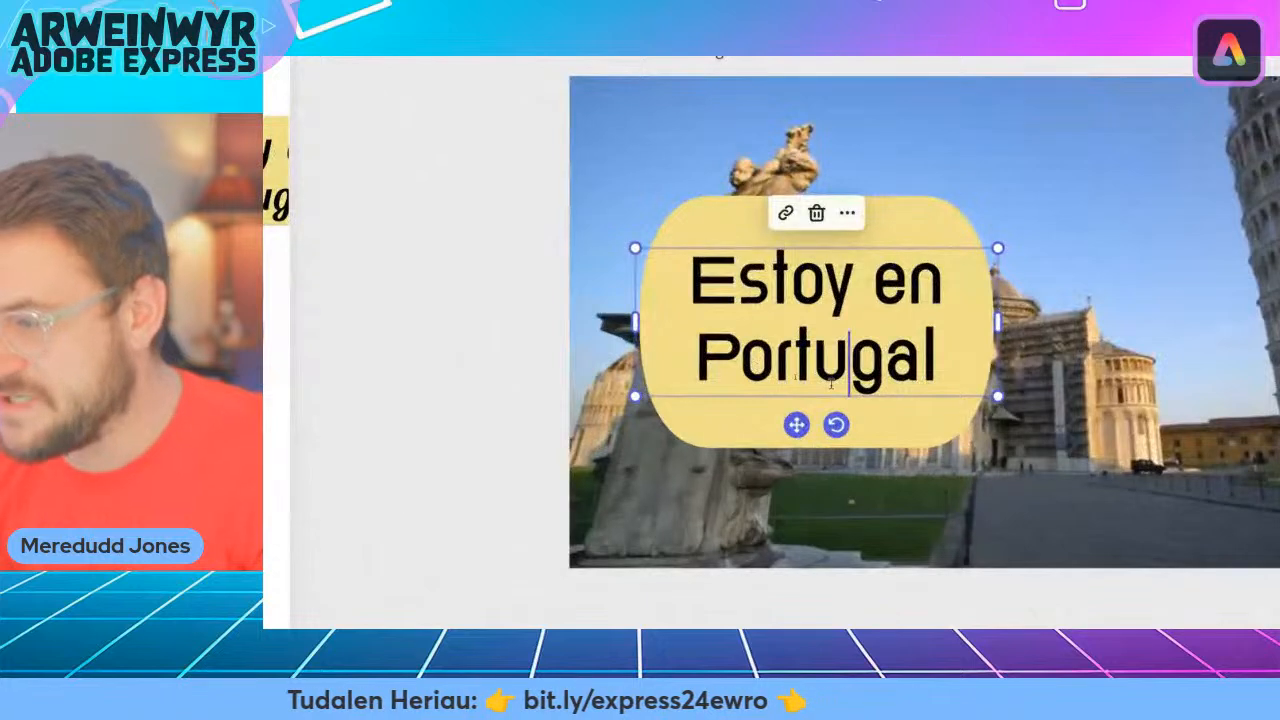
triple_click(830, 383)
left_click(880, 378)
left_click_drag(941, 354, 697, 360)
type("Italia")
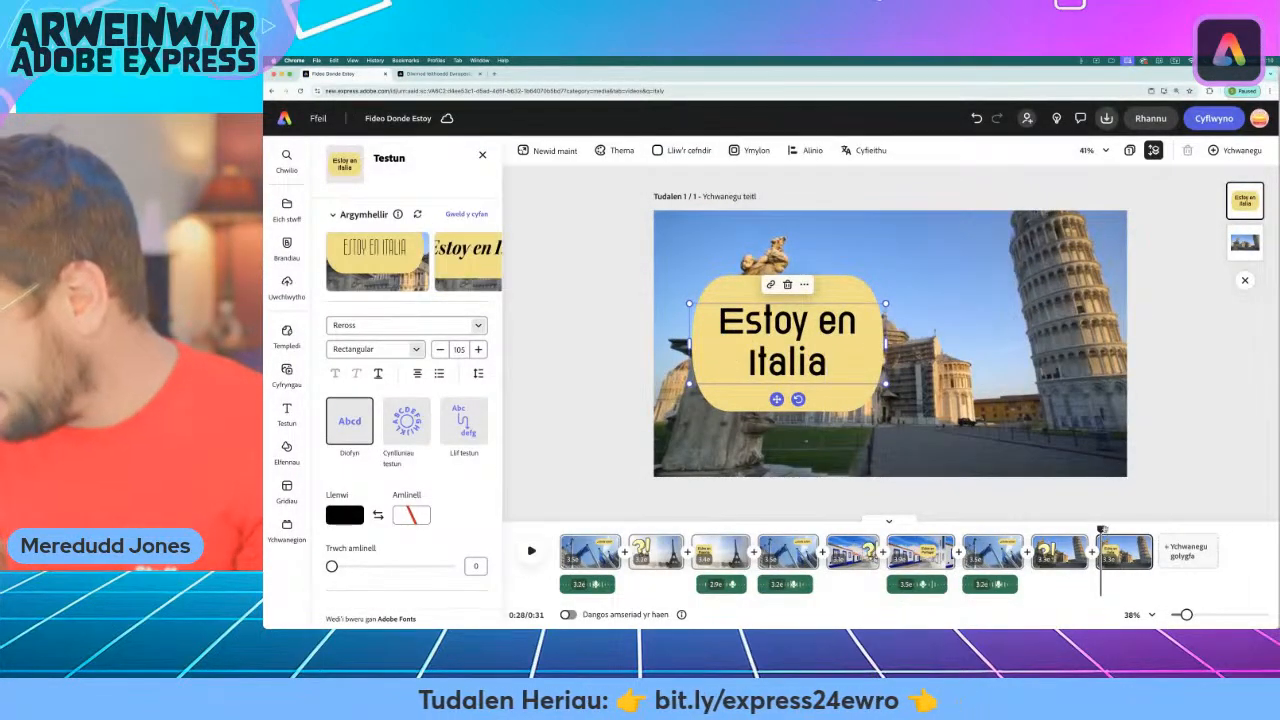
Lengthen the "Estoy en Italia" scene to leave room for a voiceover and return the playhead to the scene's start.
left_click(1099, 531)
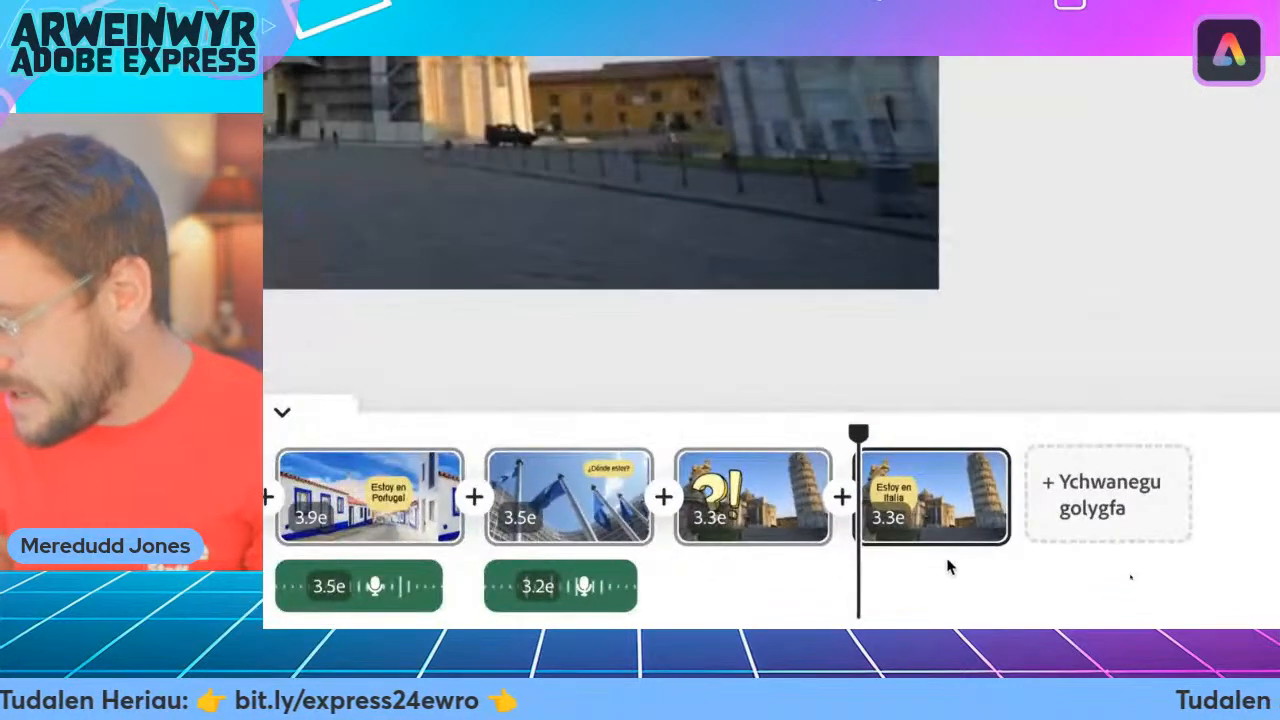
left_click_drag(995, 508, 1258, 508)
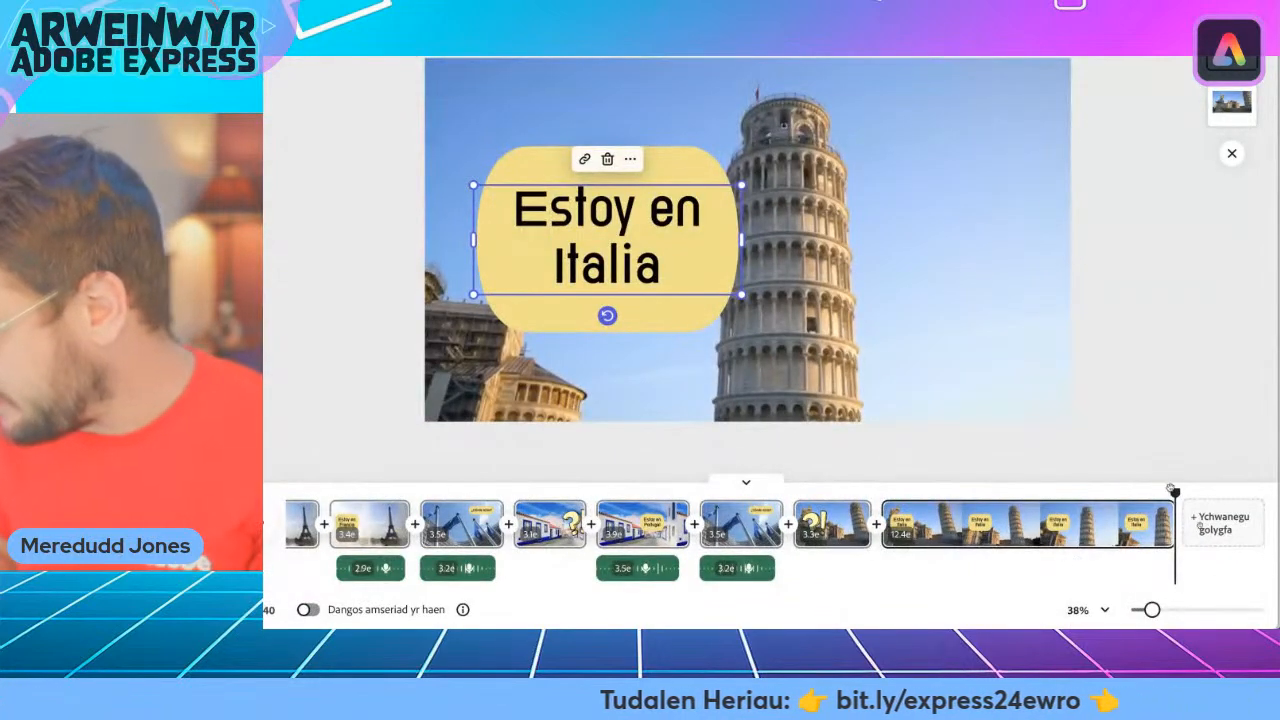
left_click_drag(1172, 490, 894, 490)
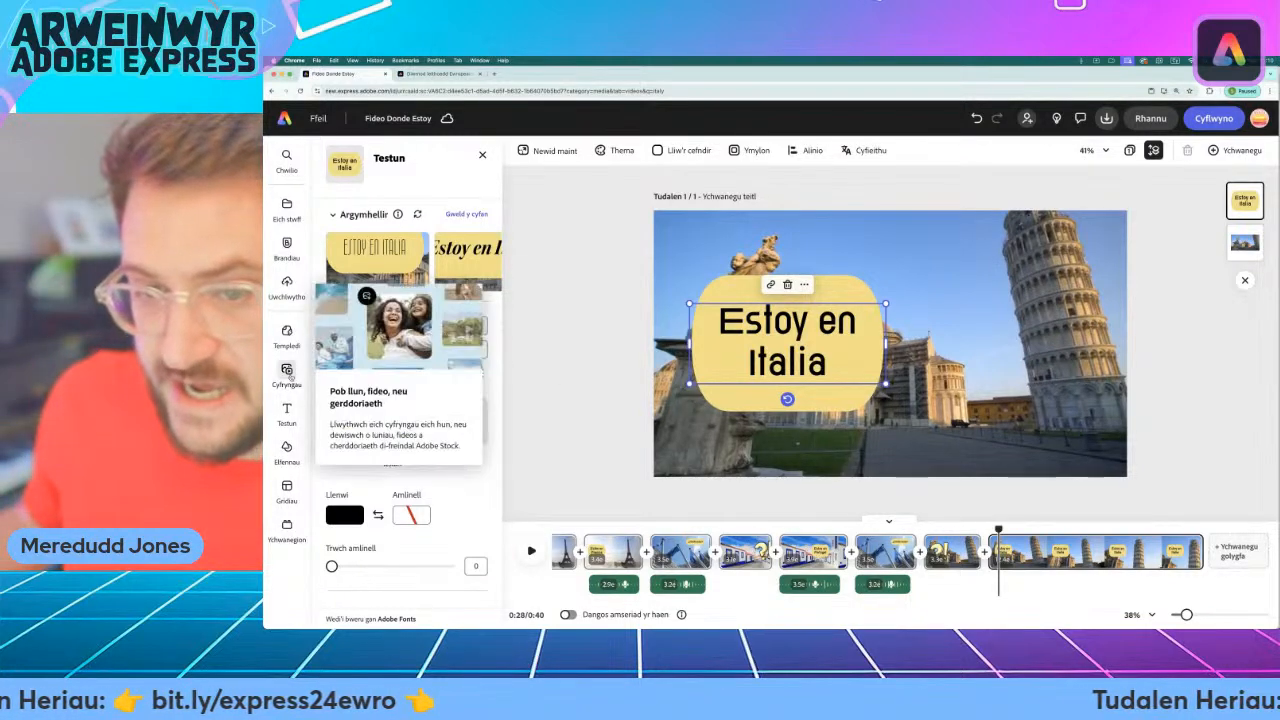
Record a voiceover for the "Estoy en Italia" scene with the USB audio CODEC microphone and trim the scene to just past the recording's end.
left_click(287, 372)
left_click(467, 181)
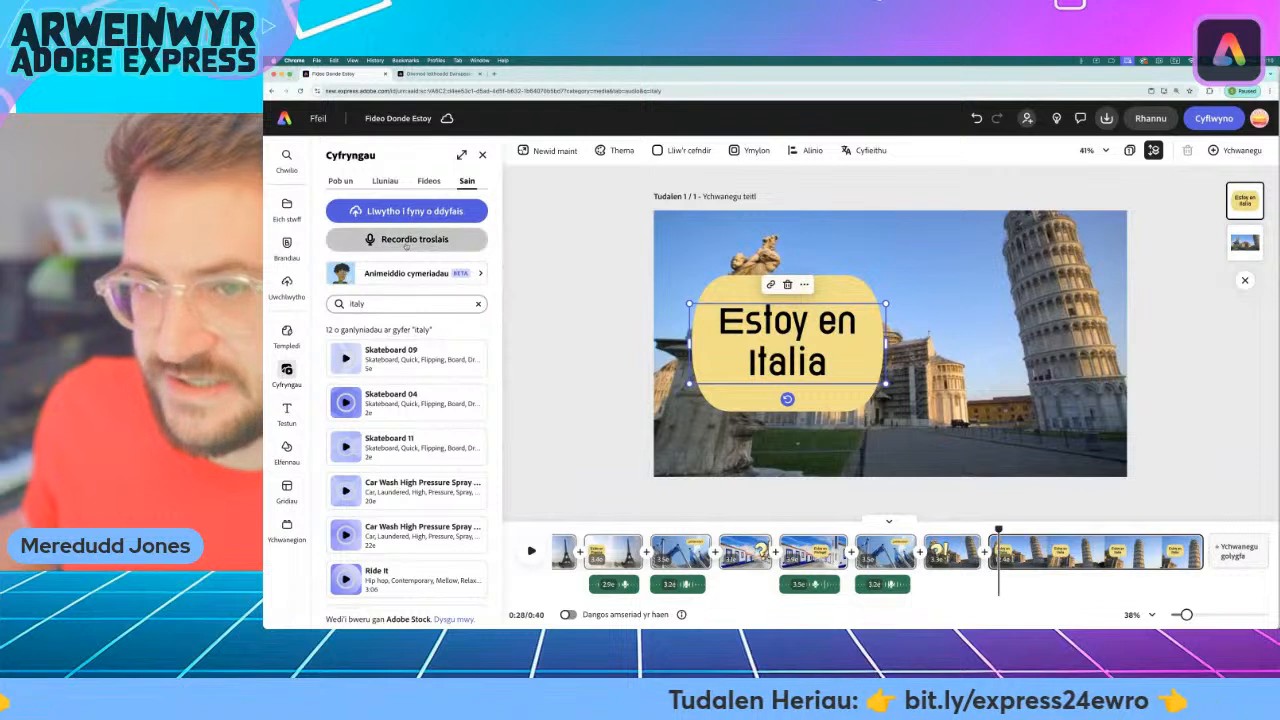
left_click(406, 242)
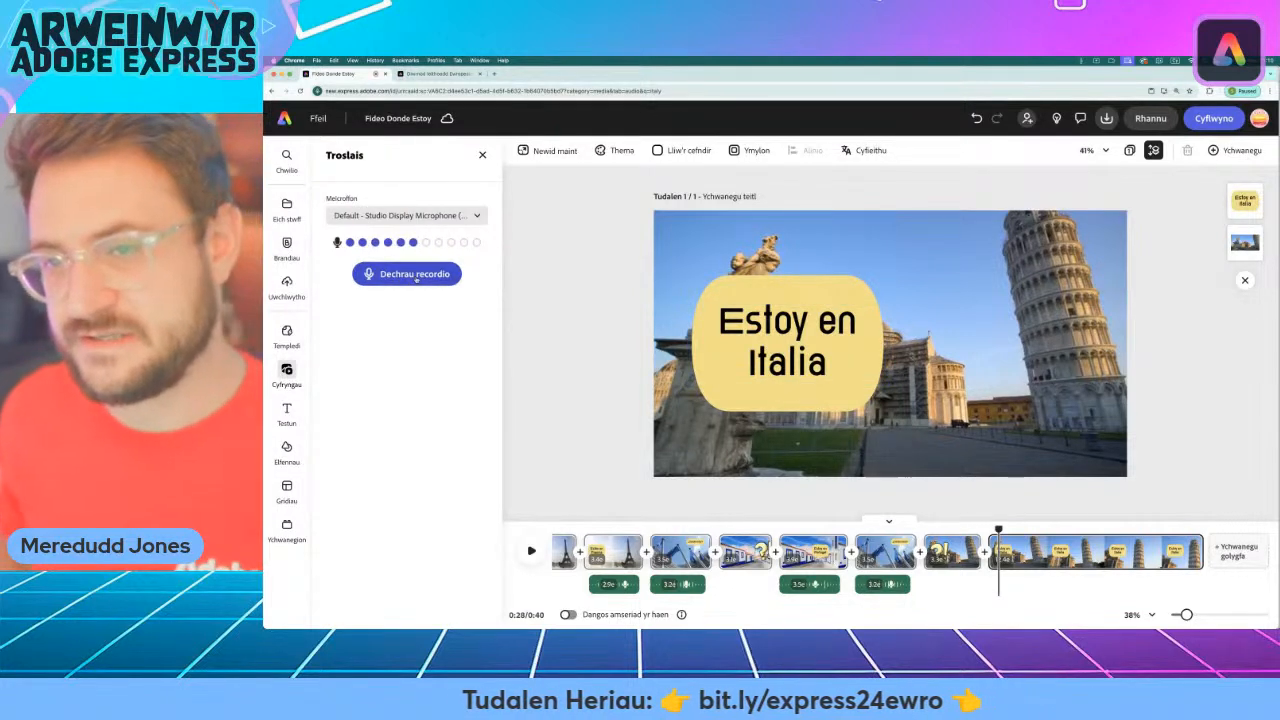
left_click(405, 215)
left_click(352, 299)
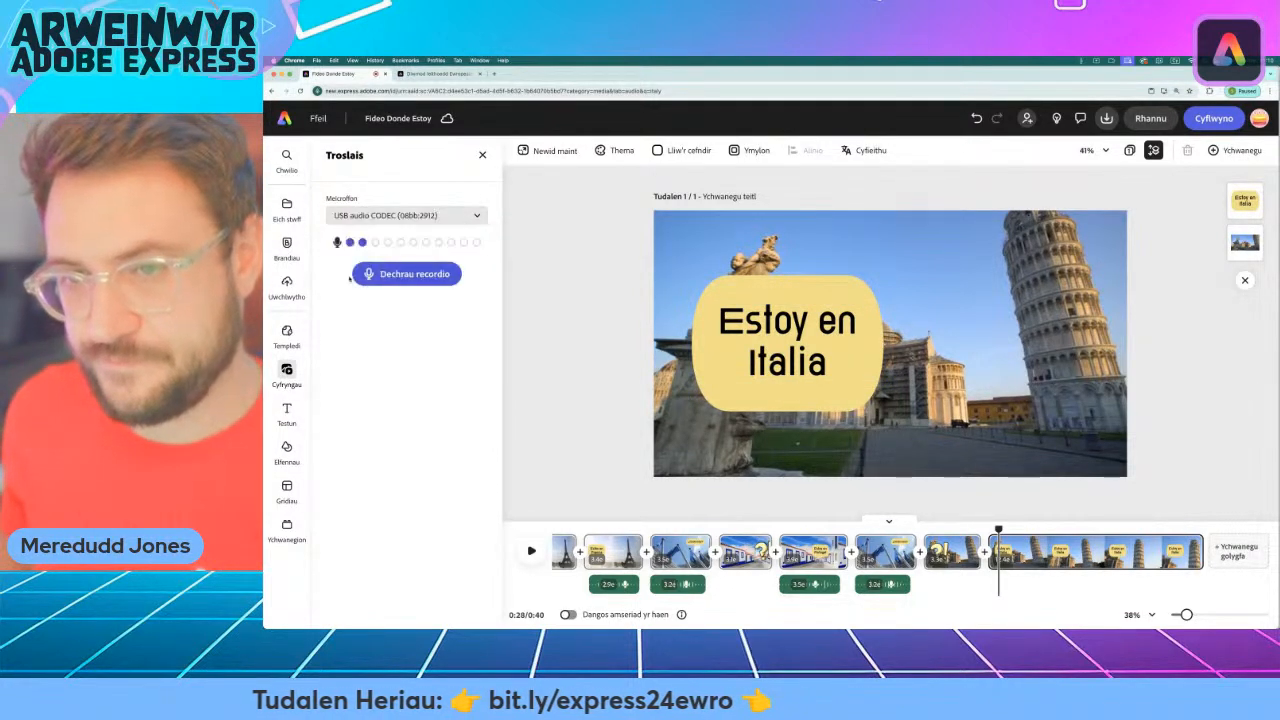
left_click(413, 276)
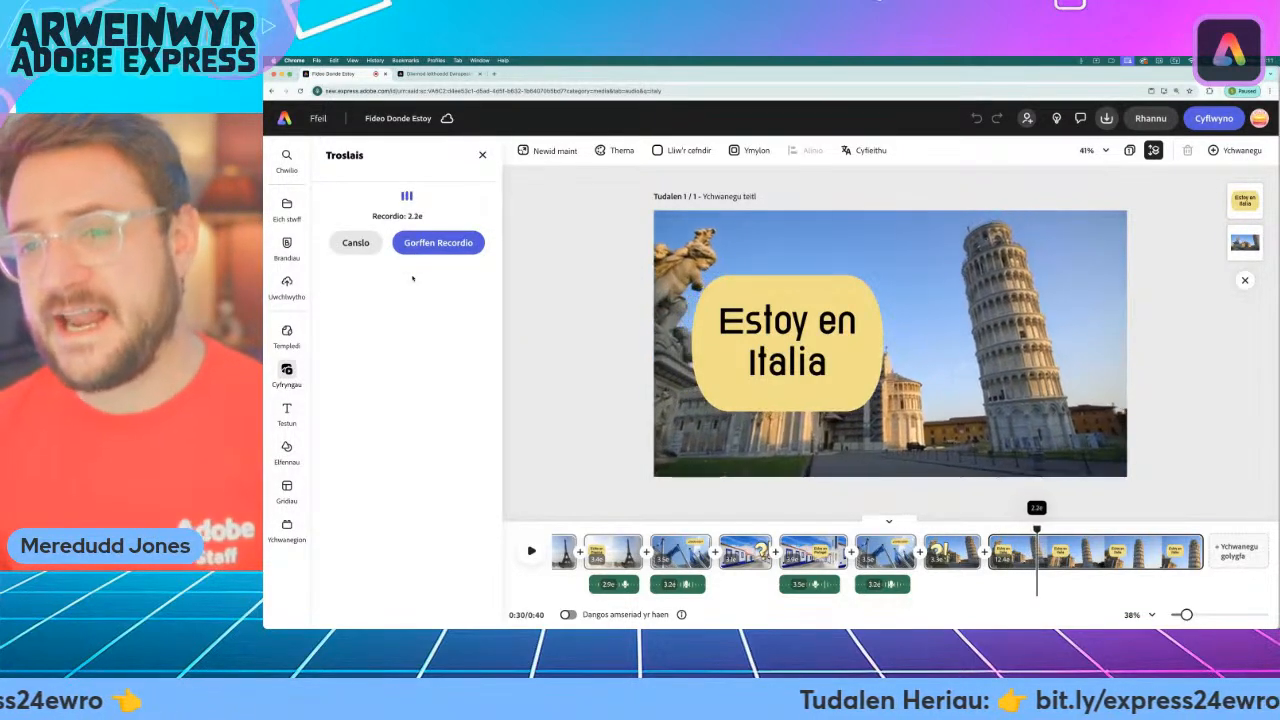
left_click(450, 244)
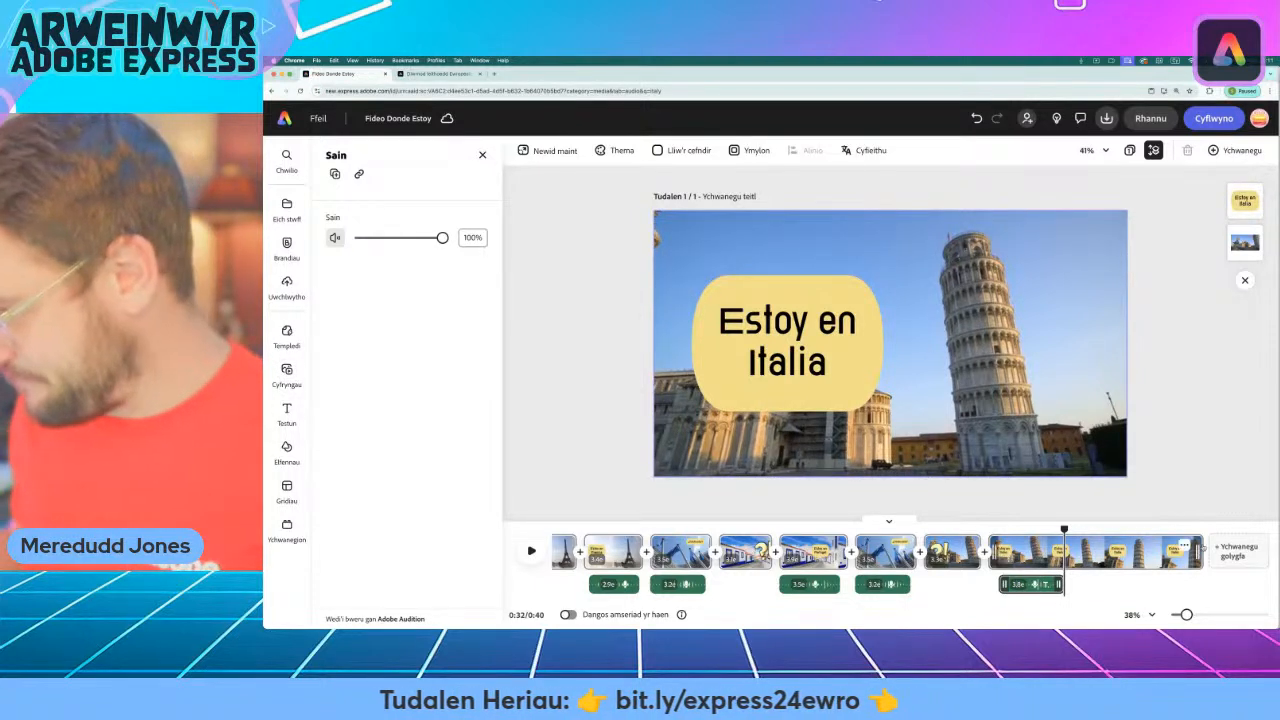
left_click_drag(1199, 552, 1072, 552)
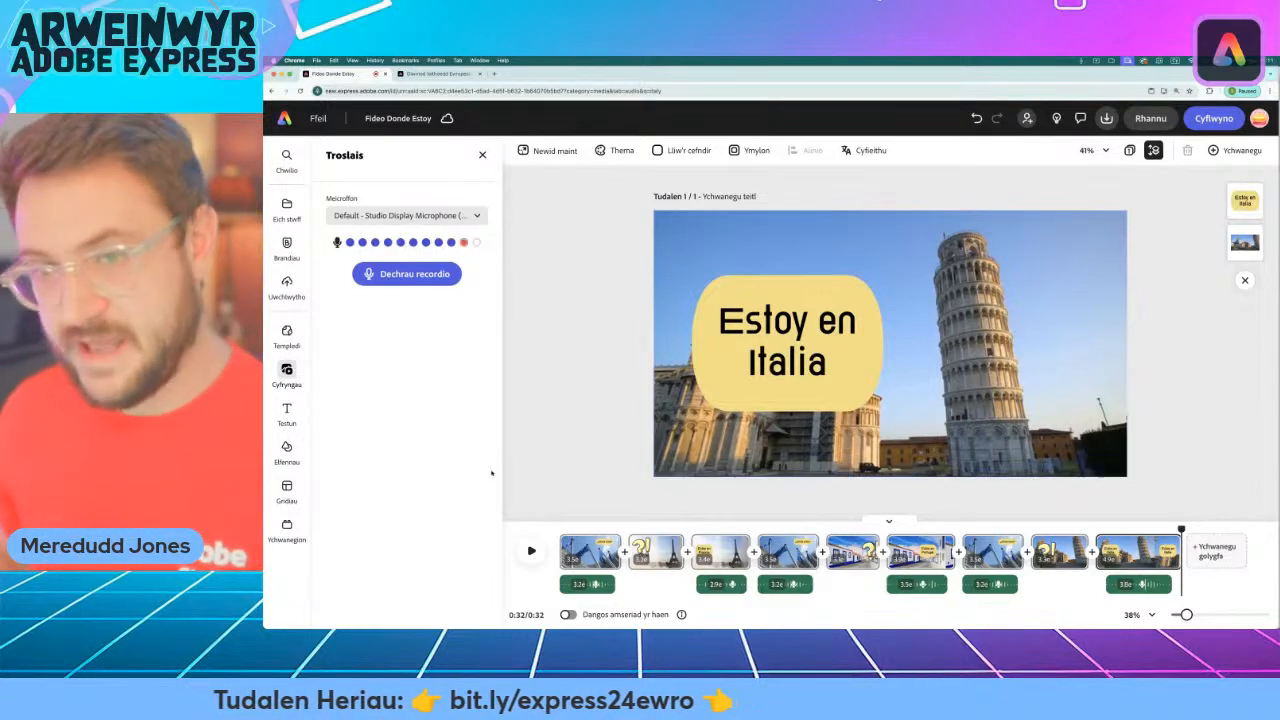
Clear the "italy" audio search and browse the stock audio categories through to World for suitable background music.
left_click(287, 370)
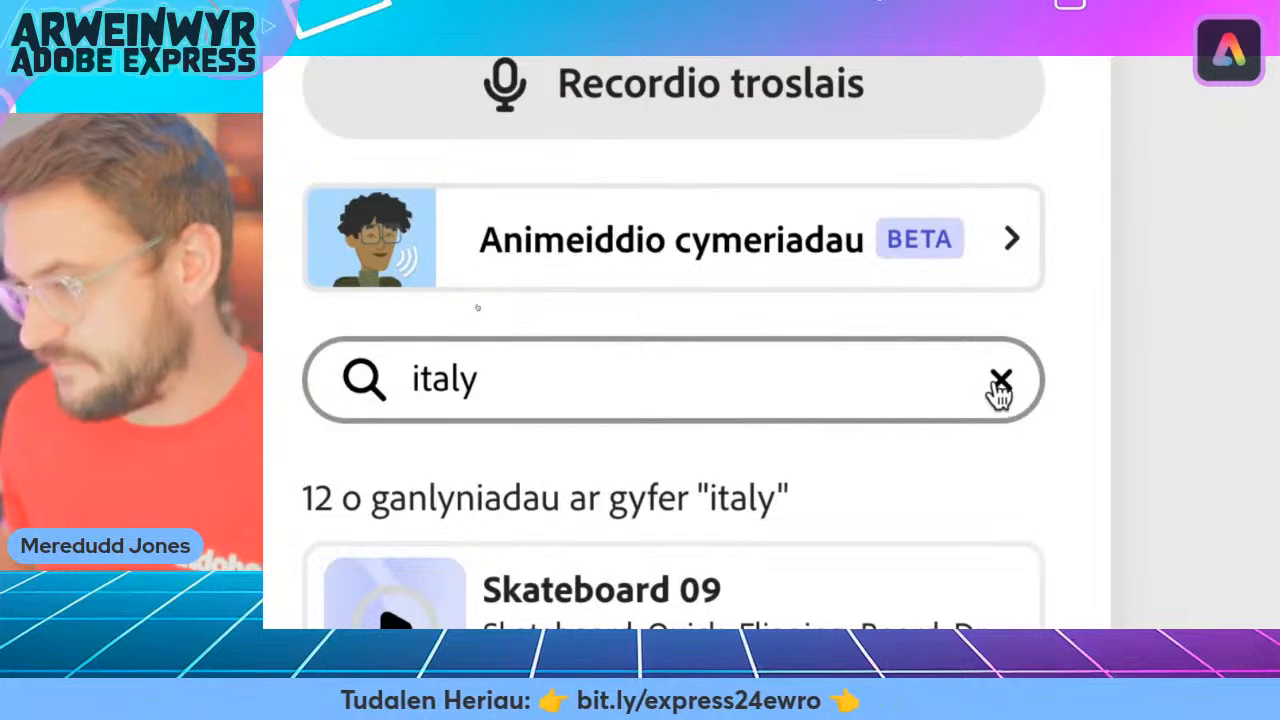
left_click(992, 396)
left_click(523, 394)
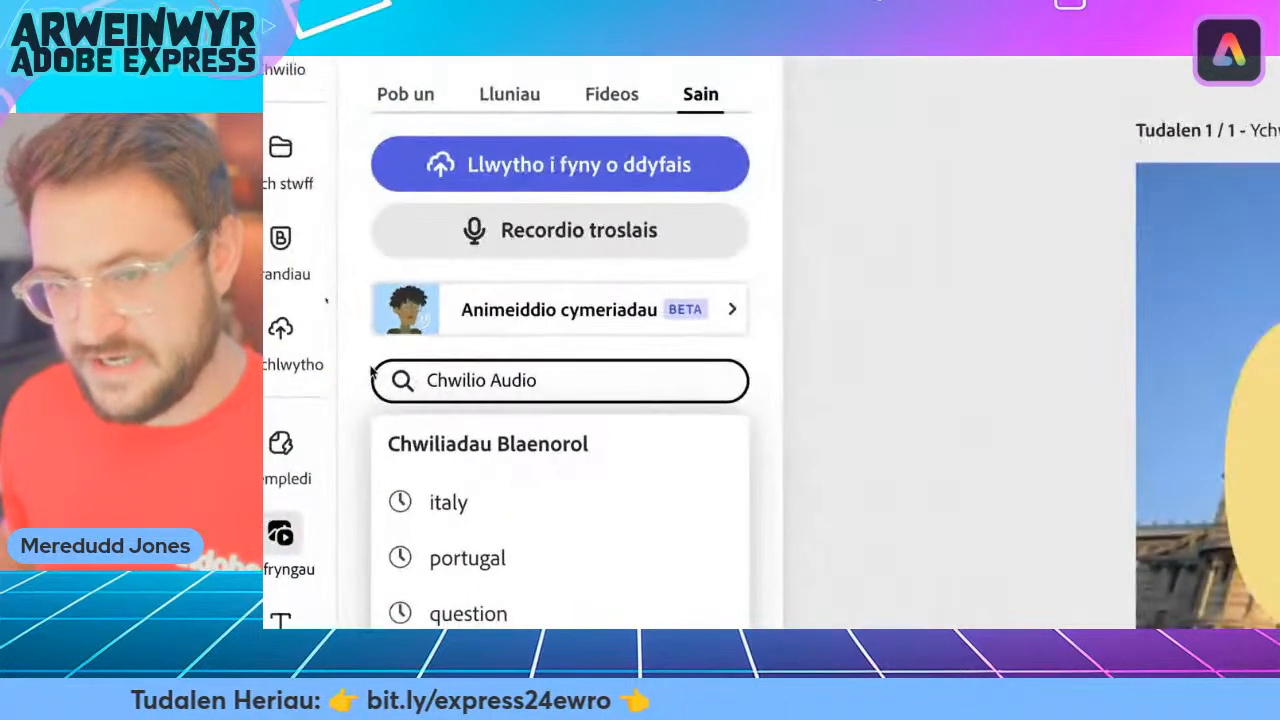
left_click(321, 368)
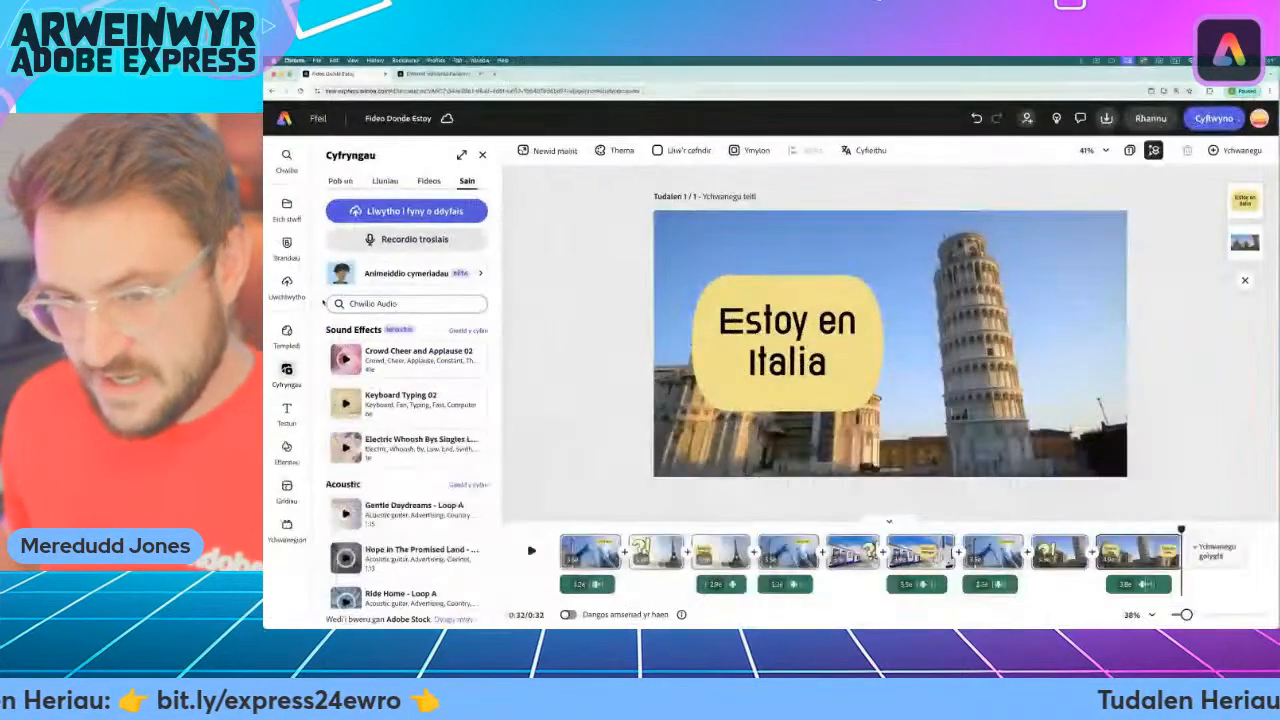
scroll(427, 600, "down", 3)
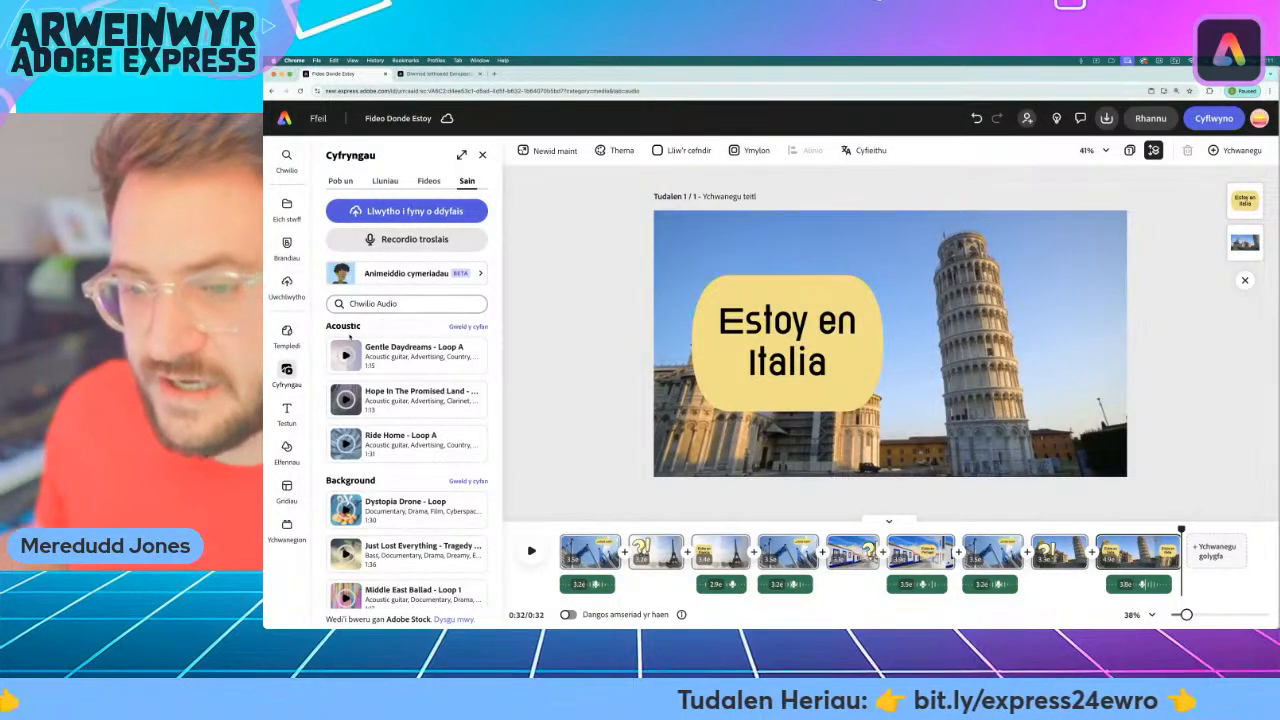
scroll(355, 350, "down", 2)
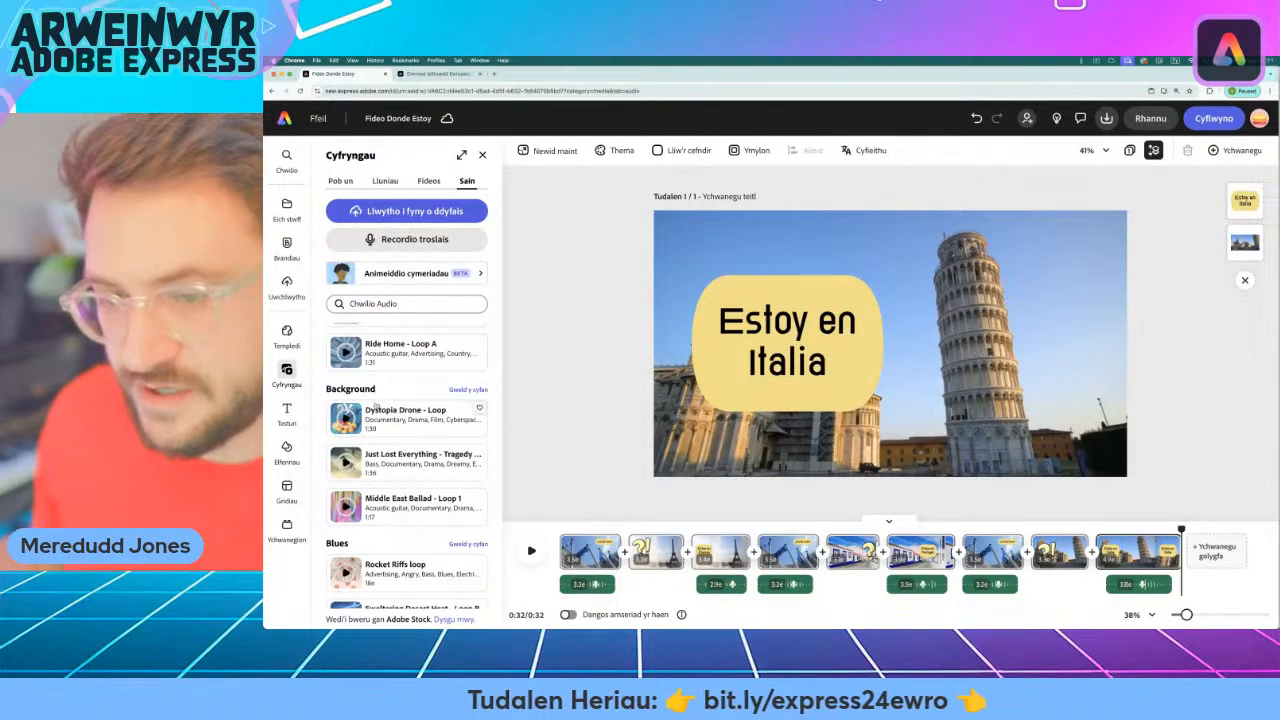
scroll(376, 406, "down", 2)
scroll(379, 460, "down", 10)
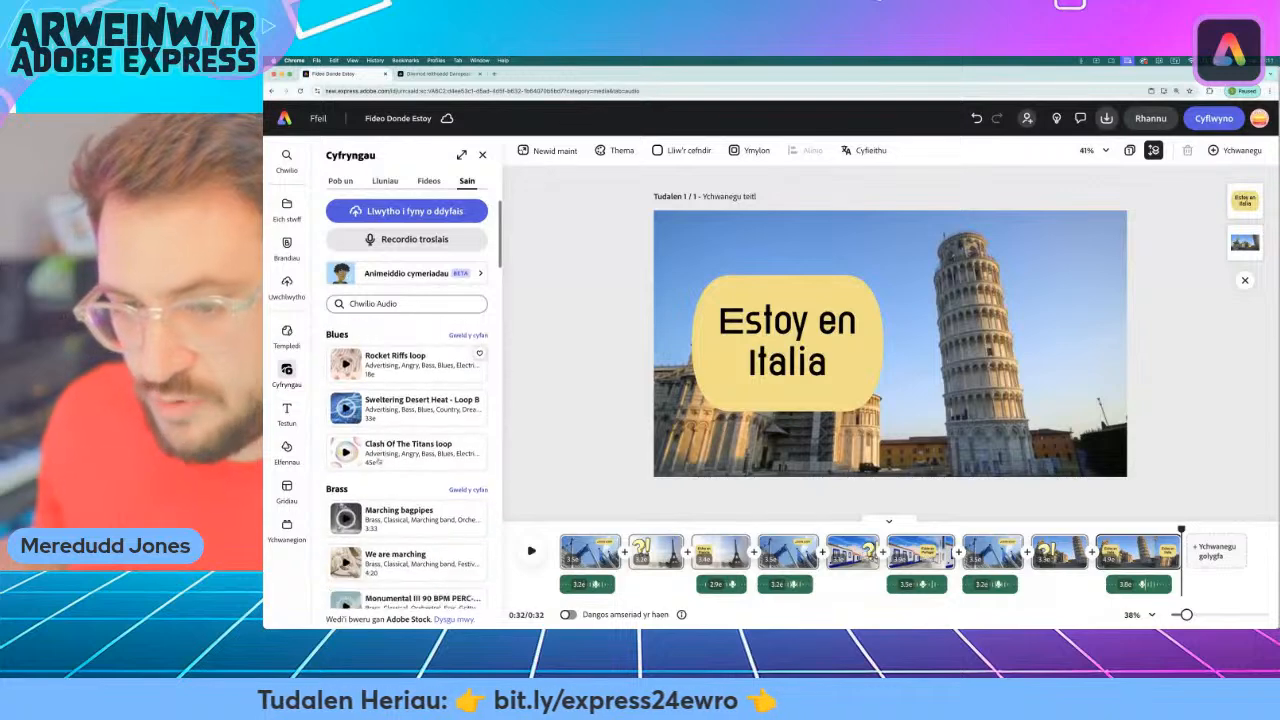
scroll(379, 461, "down", 7)
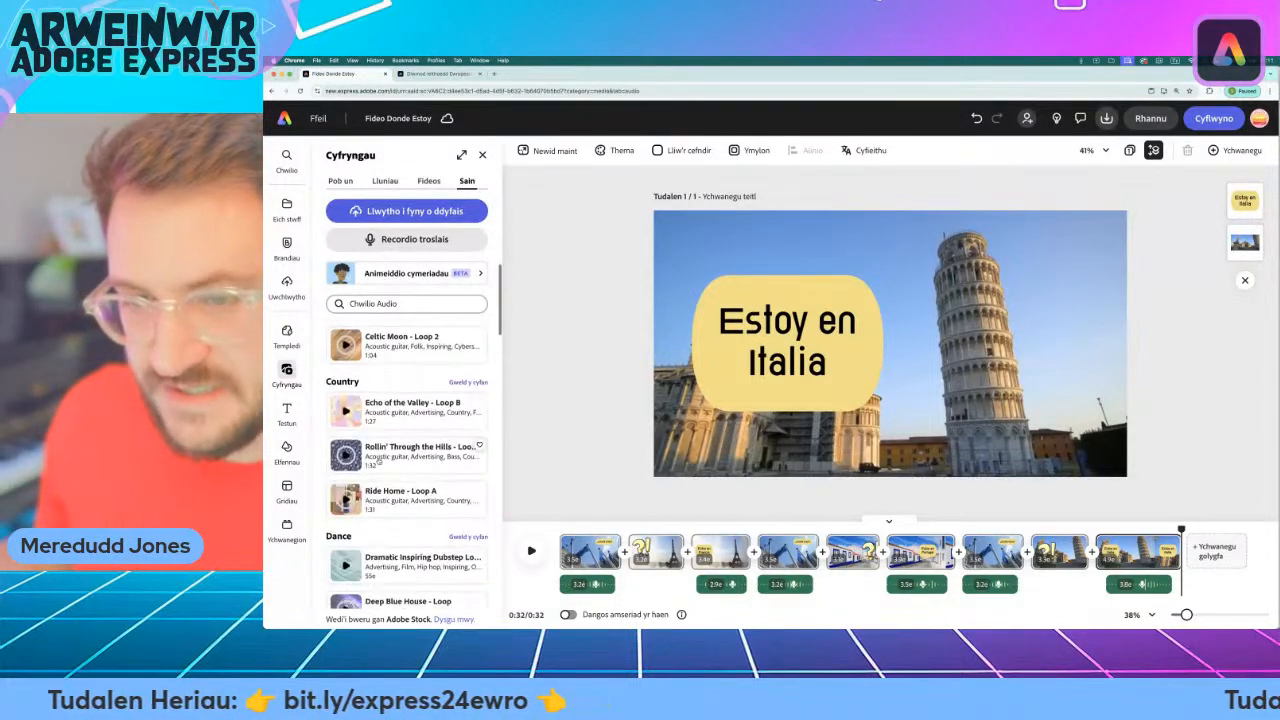
scroll(379, 461, "down", 10)
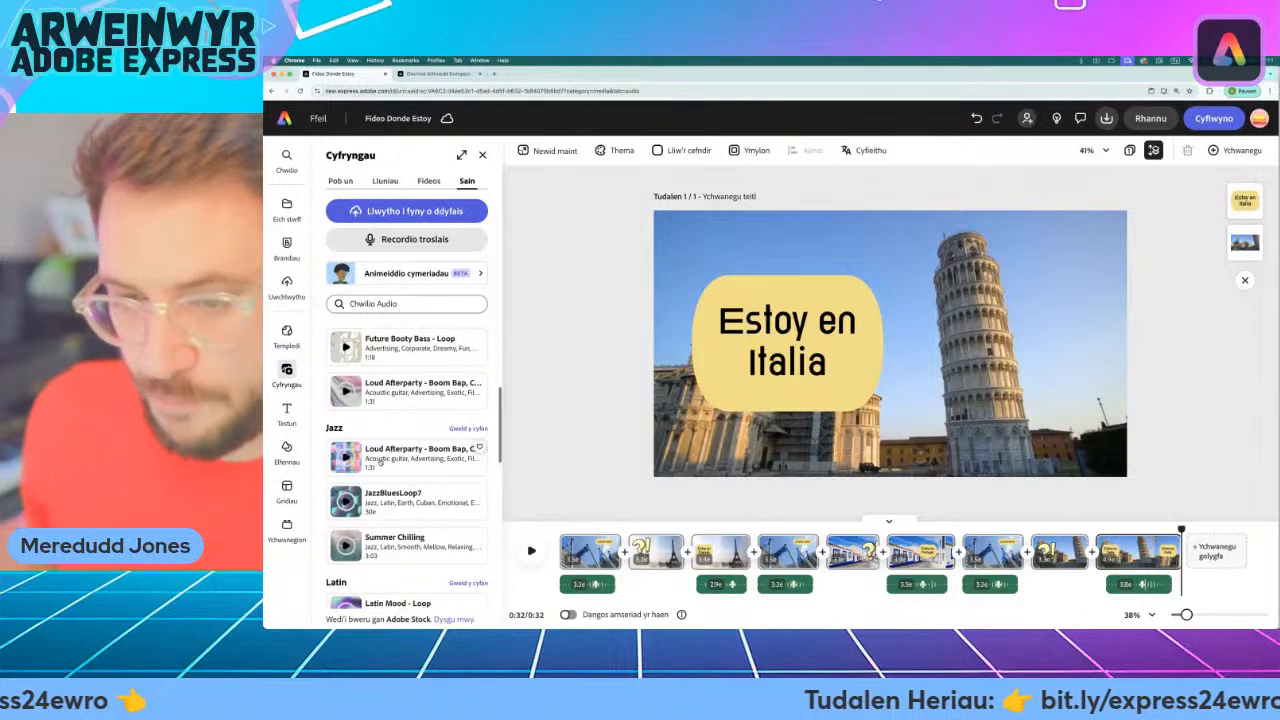
scroll(379, 461, "down", 6)
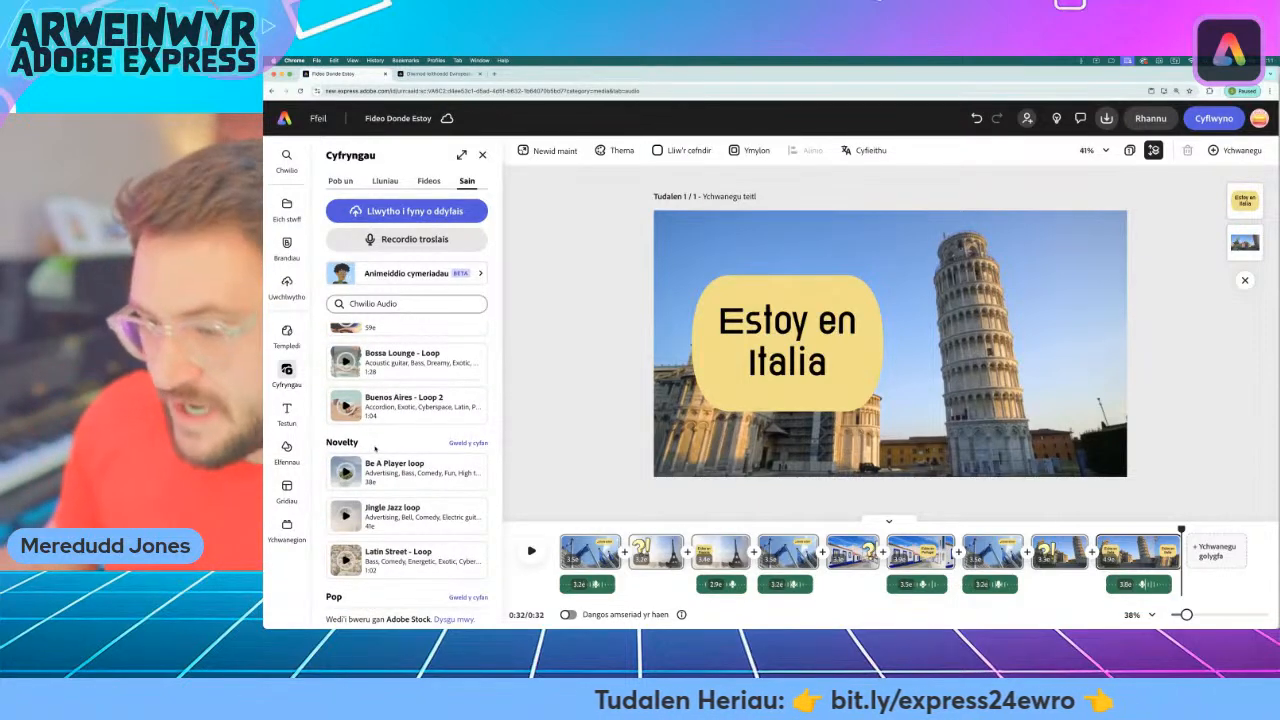
scroll(417, 441, "down", 8)
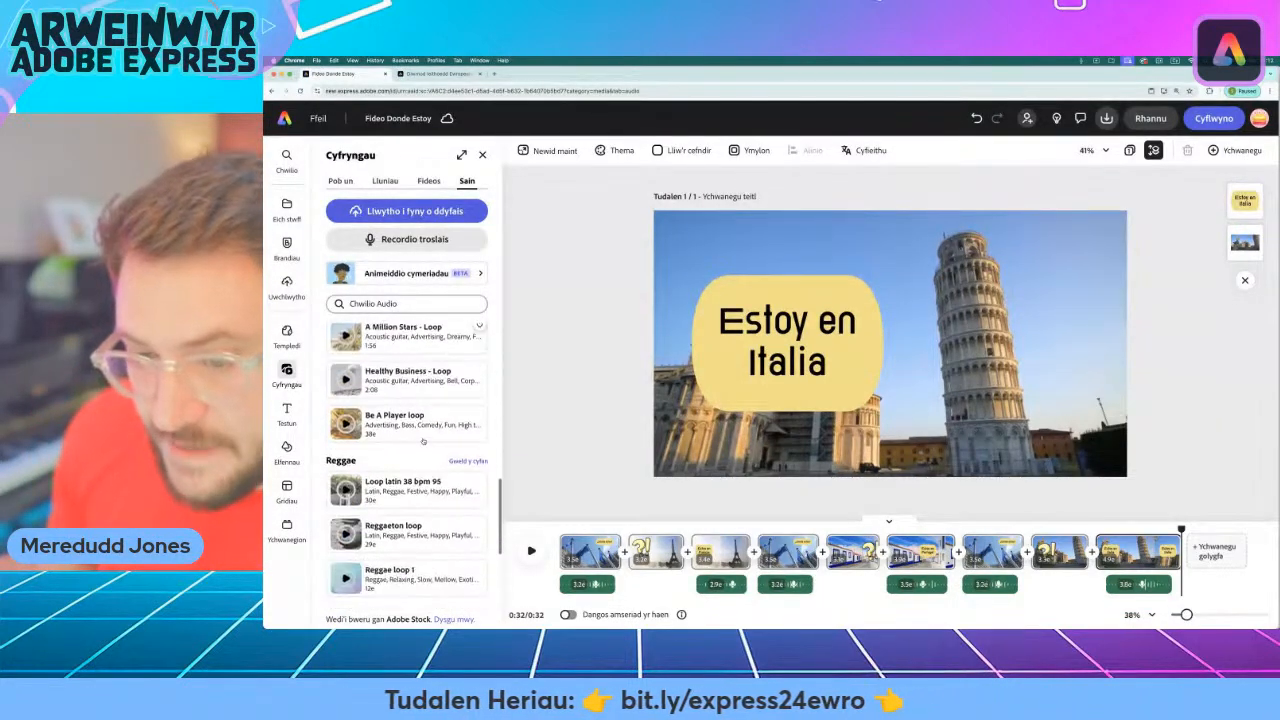
scroll(423, 441, "down", 6)
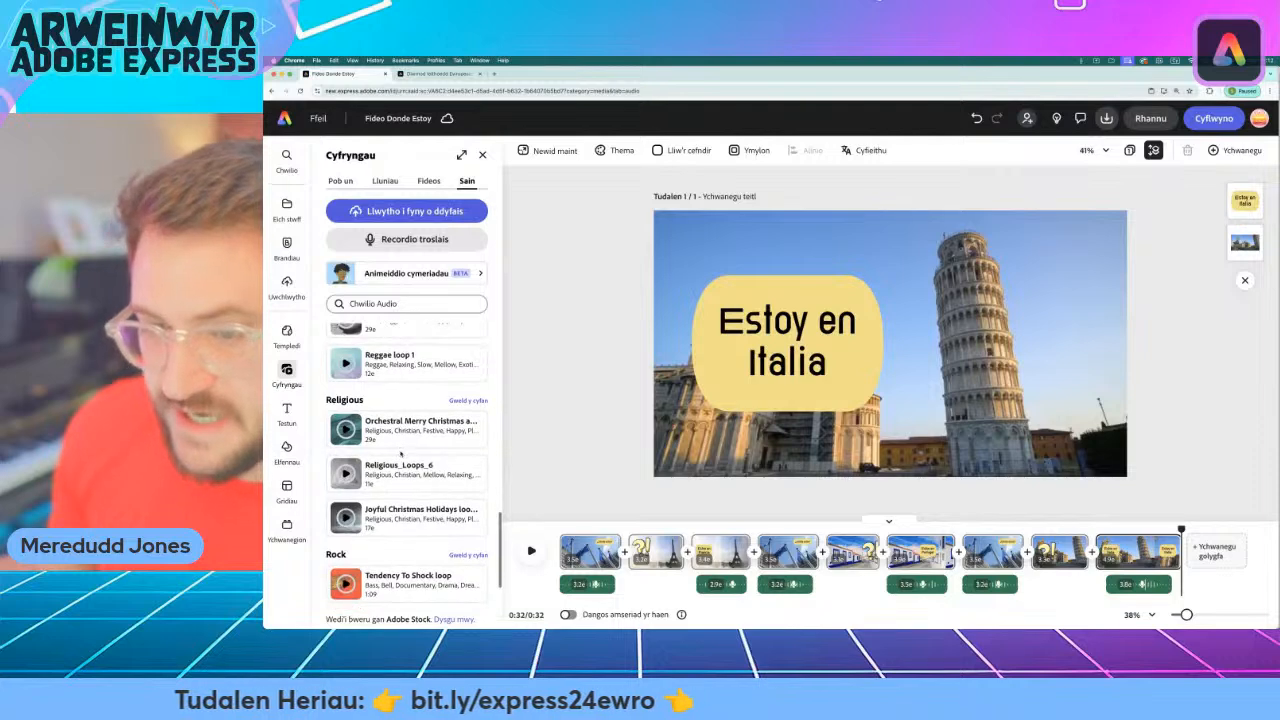
scroll(403, 454, "down", 4)
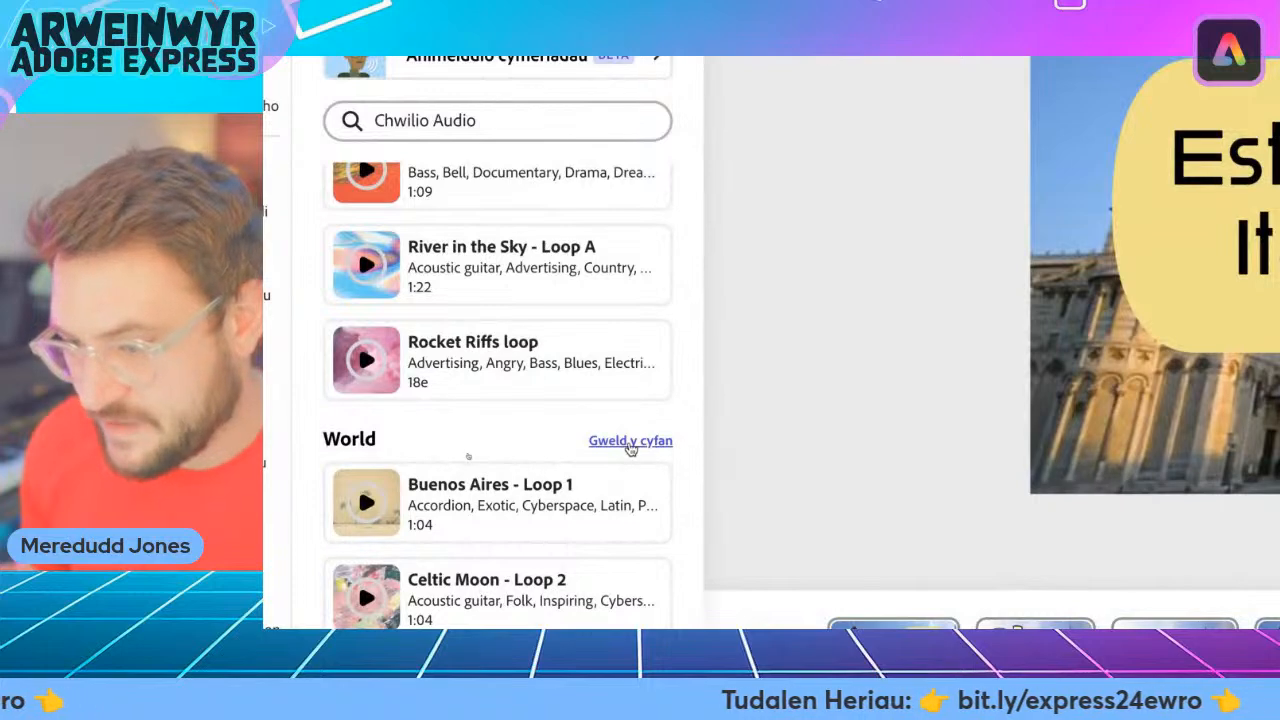
Open the full World music collection and preview the "Latin Street - Loop" track.
left_click(629, 441)
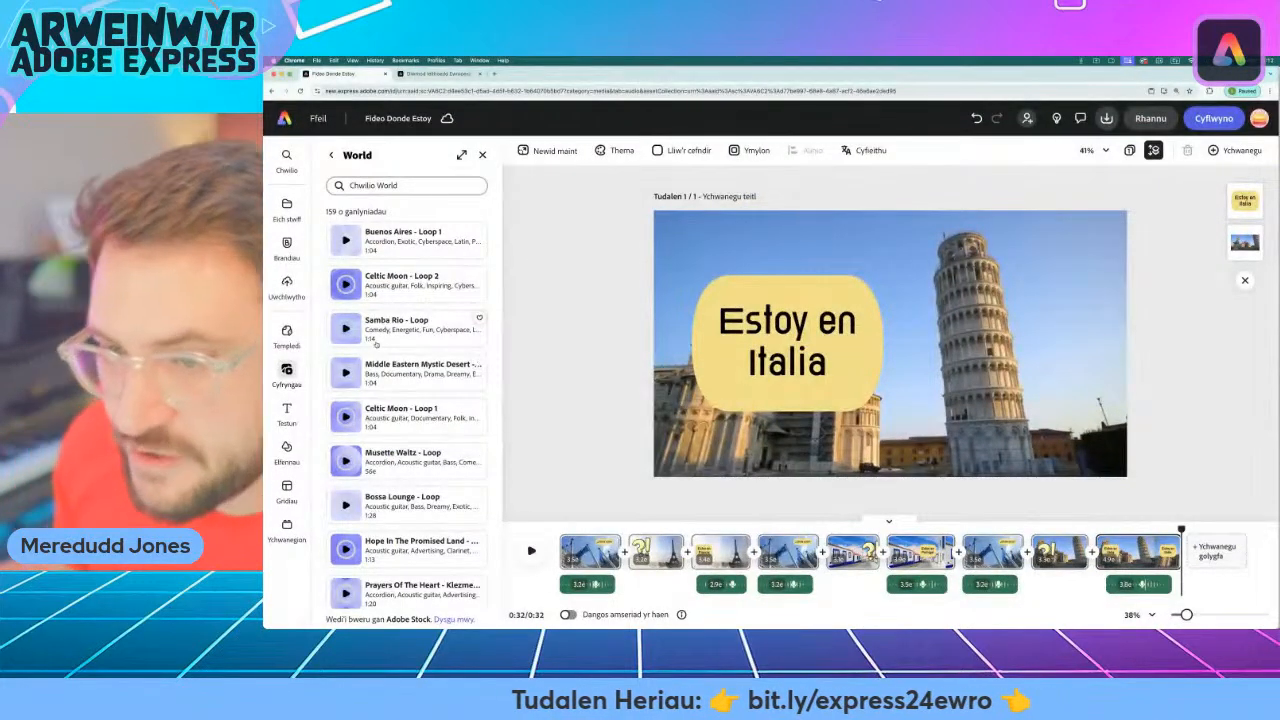
scroll(365, 372, "down", 3)
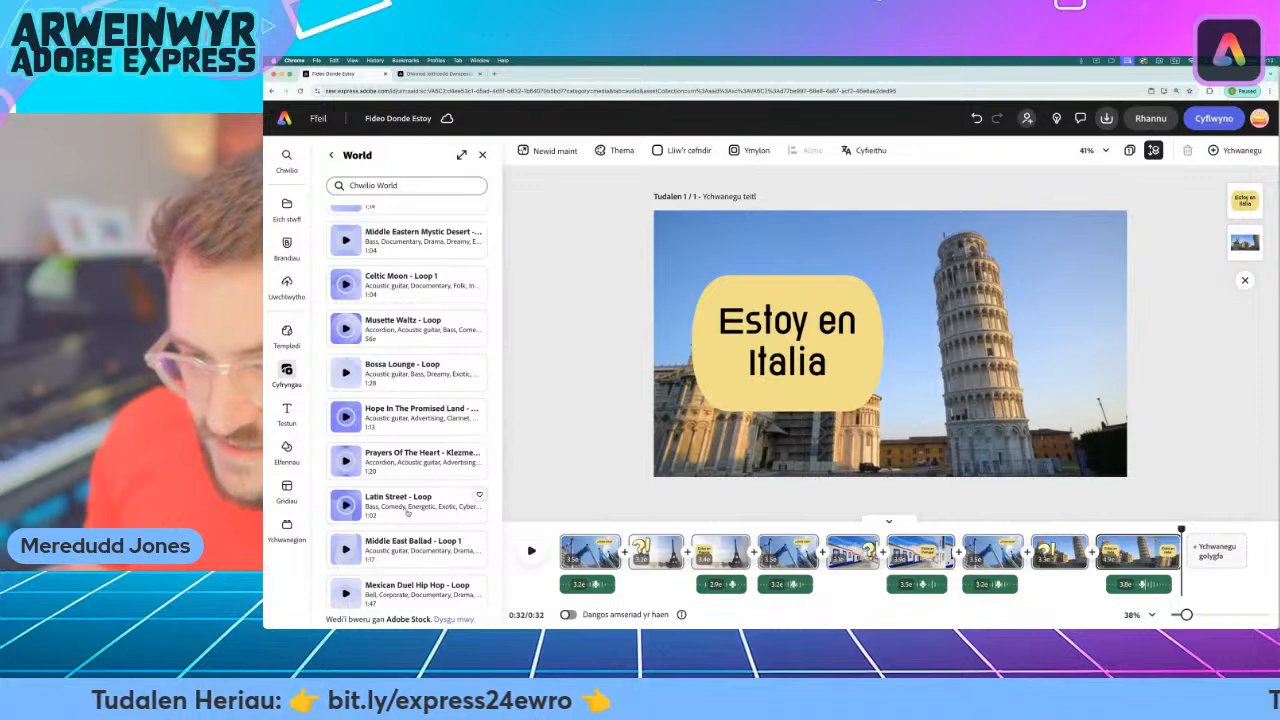
scroll(407, 512, "down", 2)
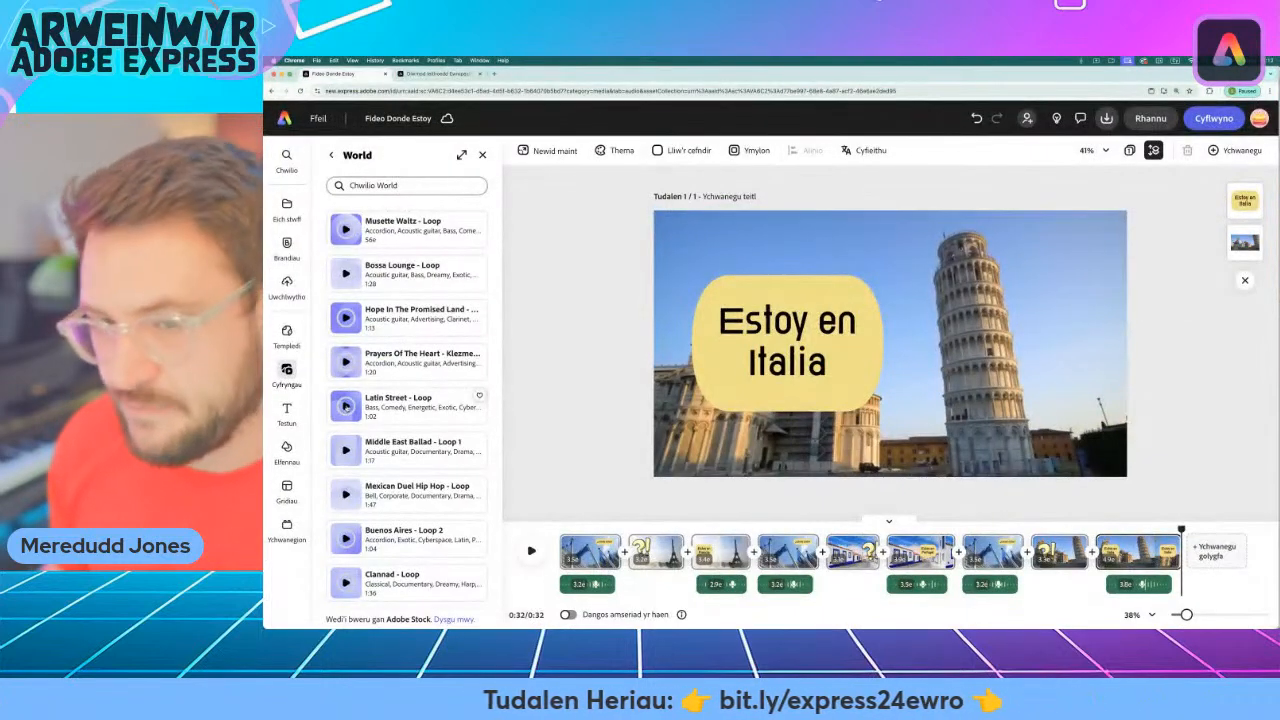
left_click(346, 405)
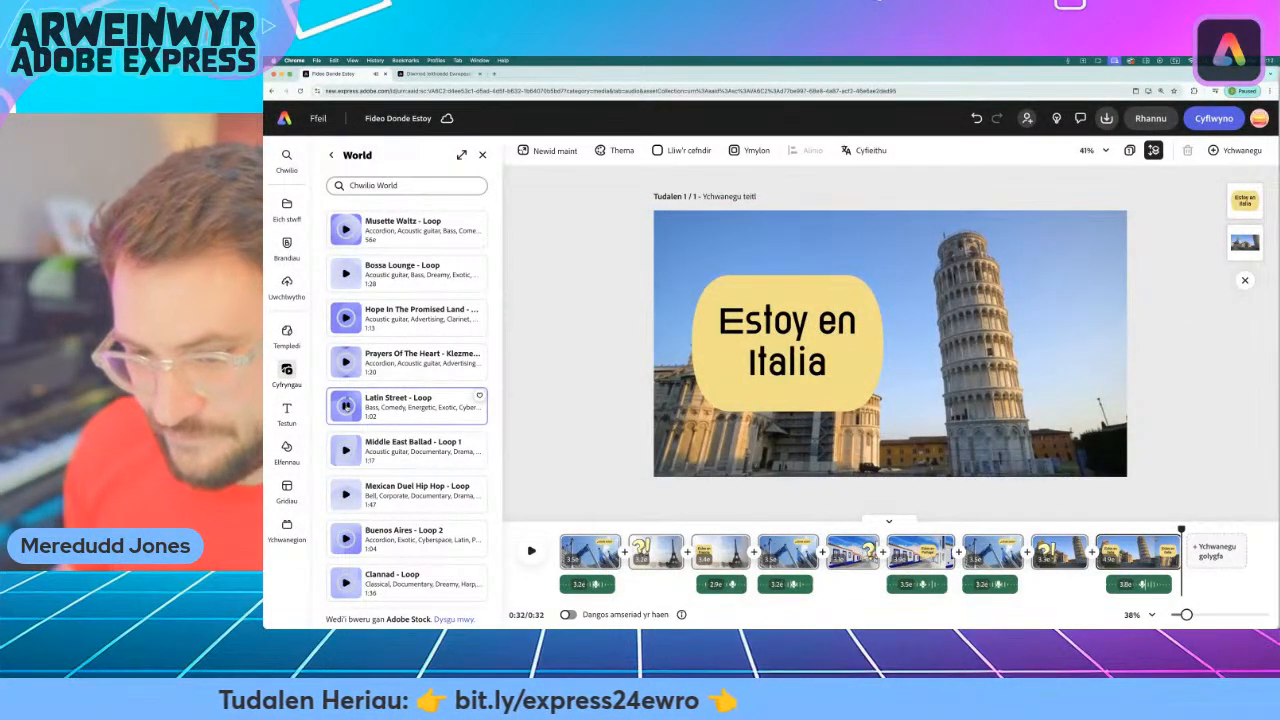
Browse further through the World tracks, previewing alternatives such as "Laptops On The Beach - Loop" and "la révolution loop".
scroll(398, 460, "down", 5)
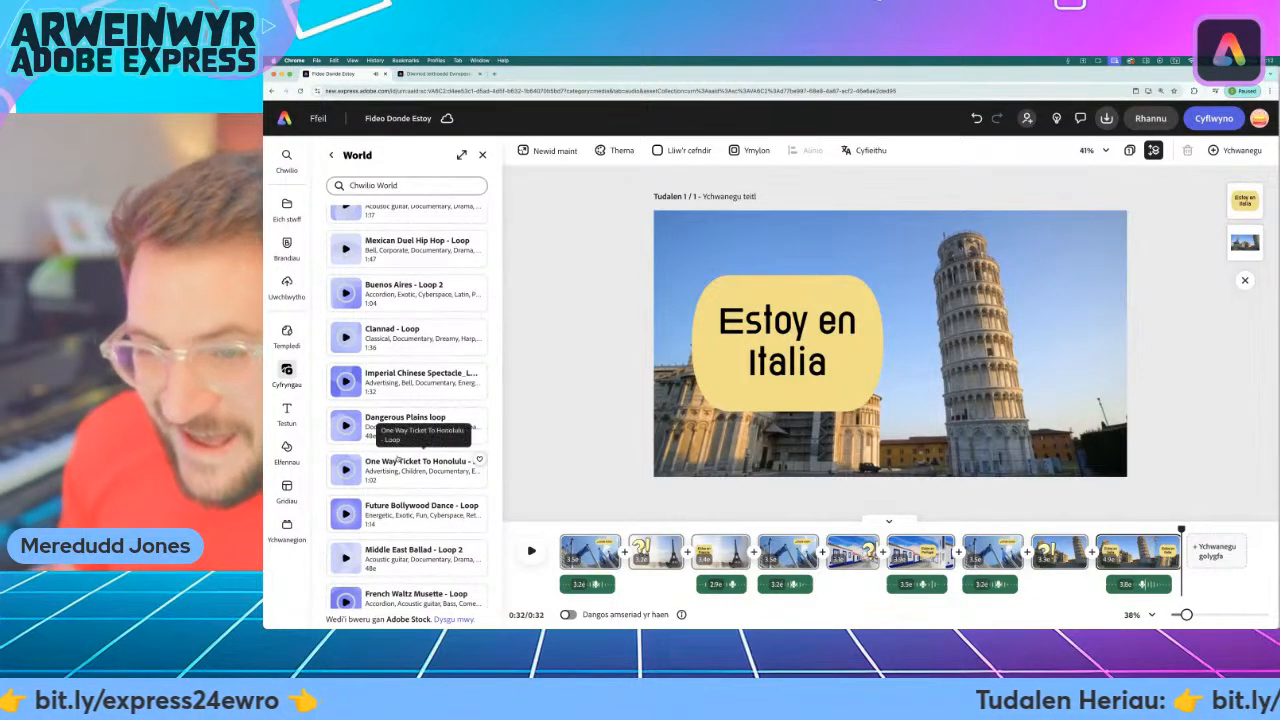
scroll(415, 485, "down", 1)
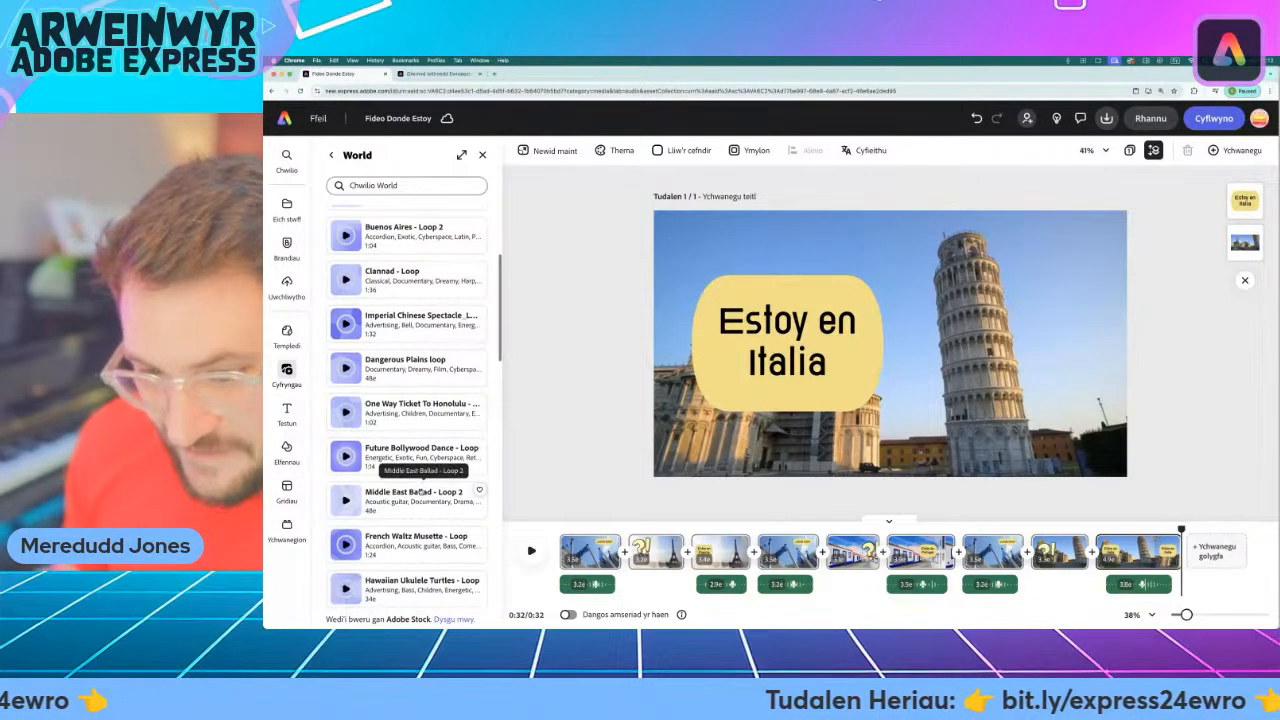
scroll(421, 492, "down", 2)
scroll(419, 496, "down", 4)
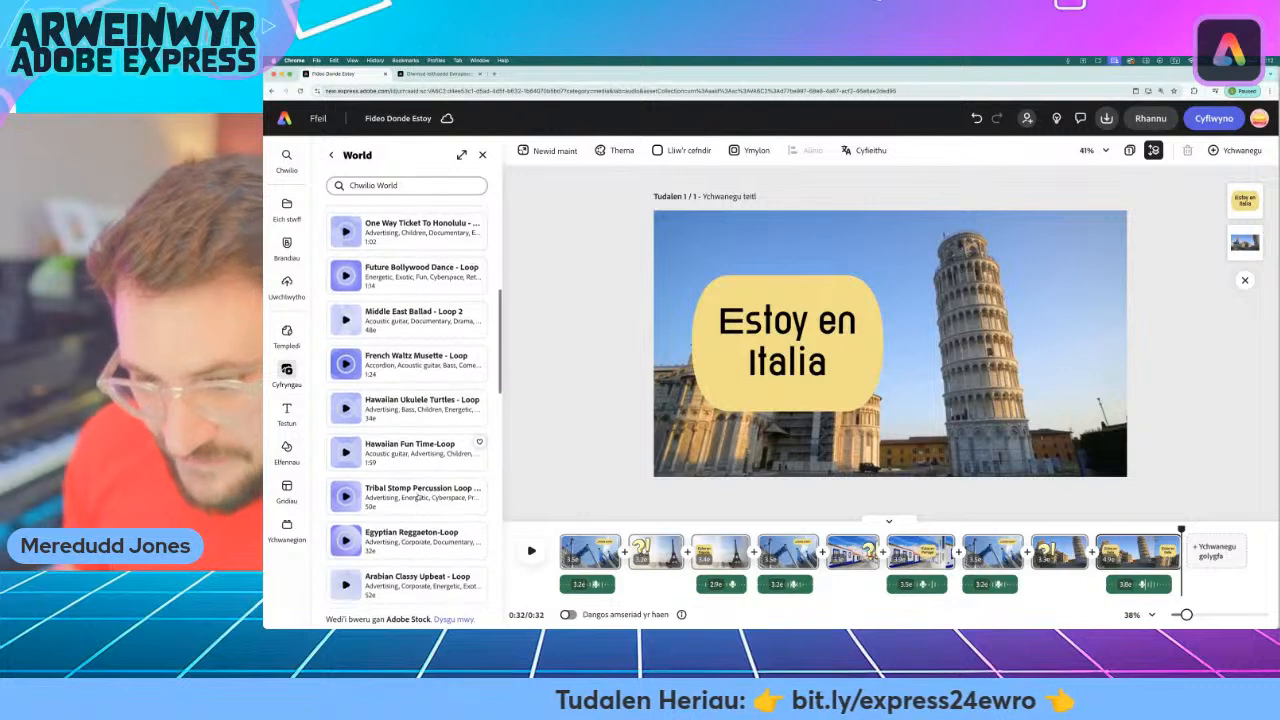
scroll(417, 496, "down", 3)
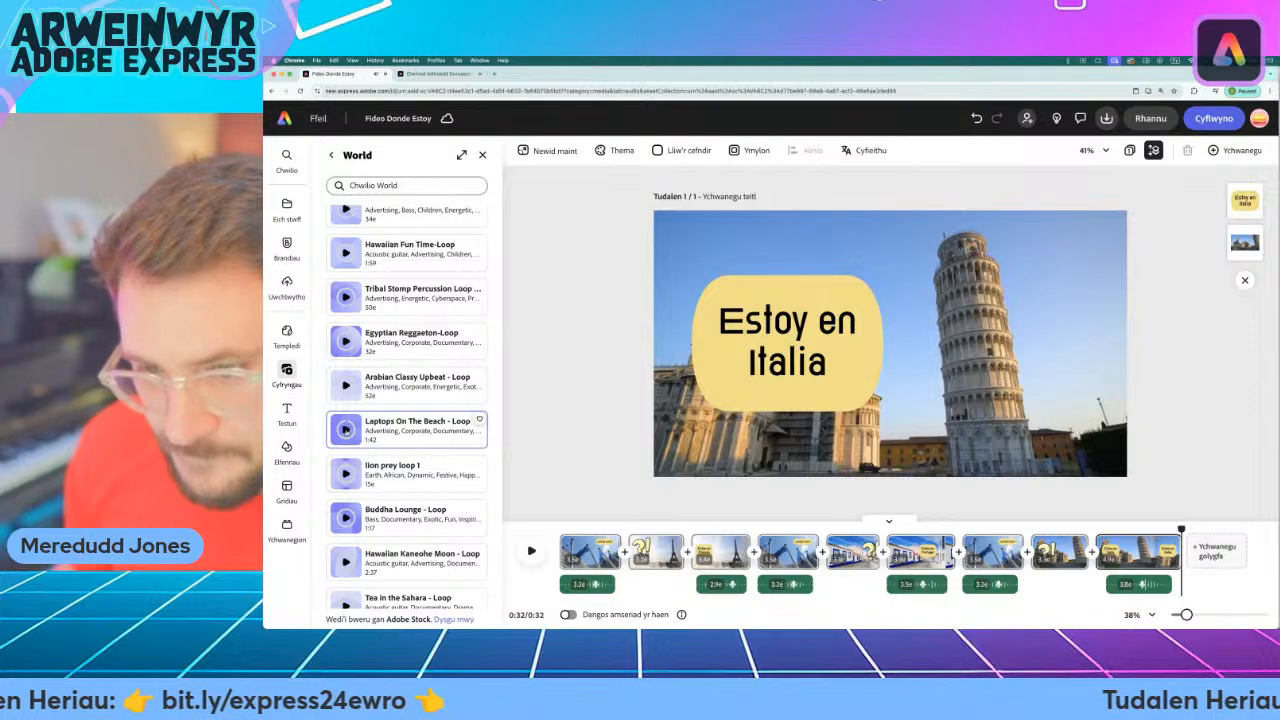
scroll(423, 494, "down", 1)
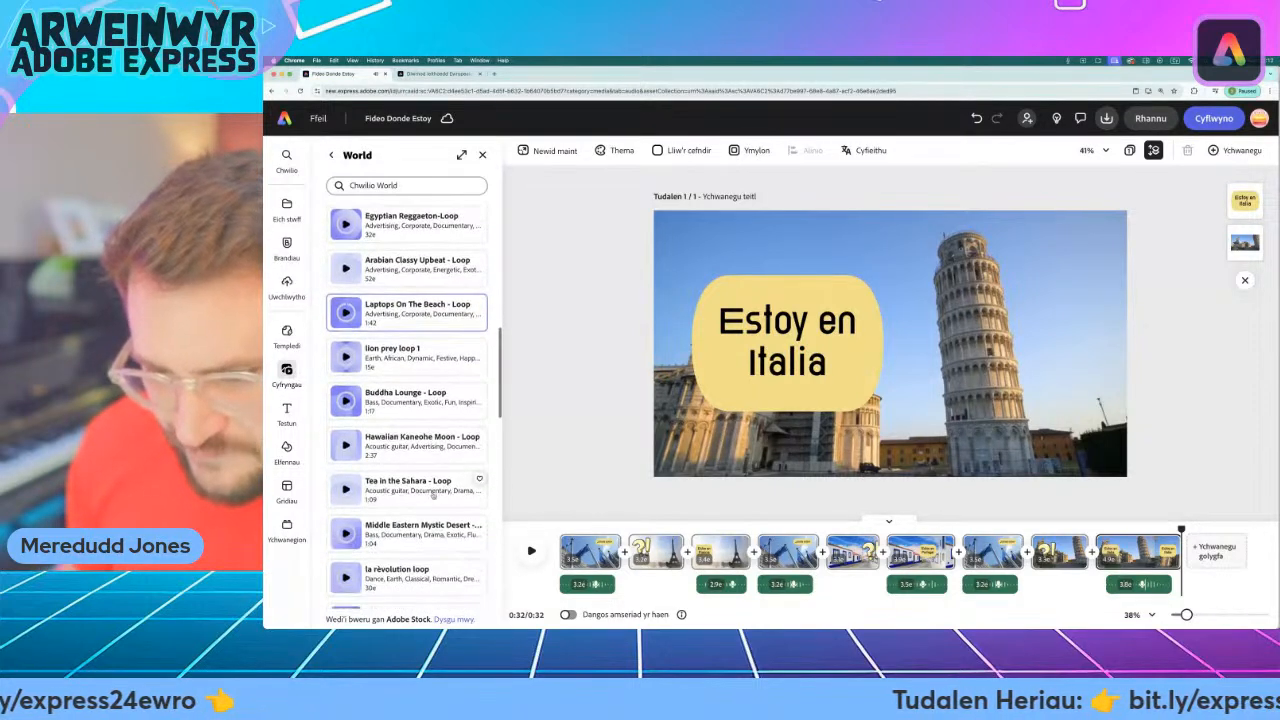
scroll(437, 503, "down", 2)
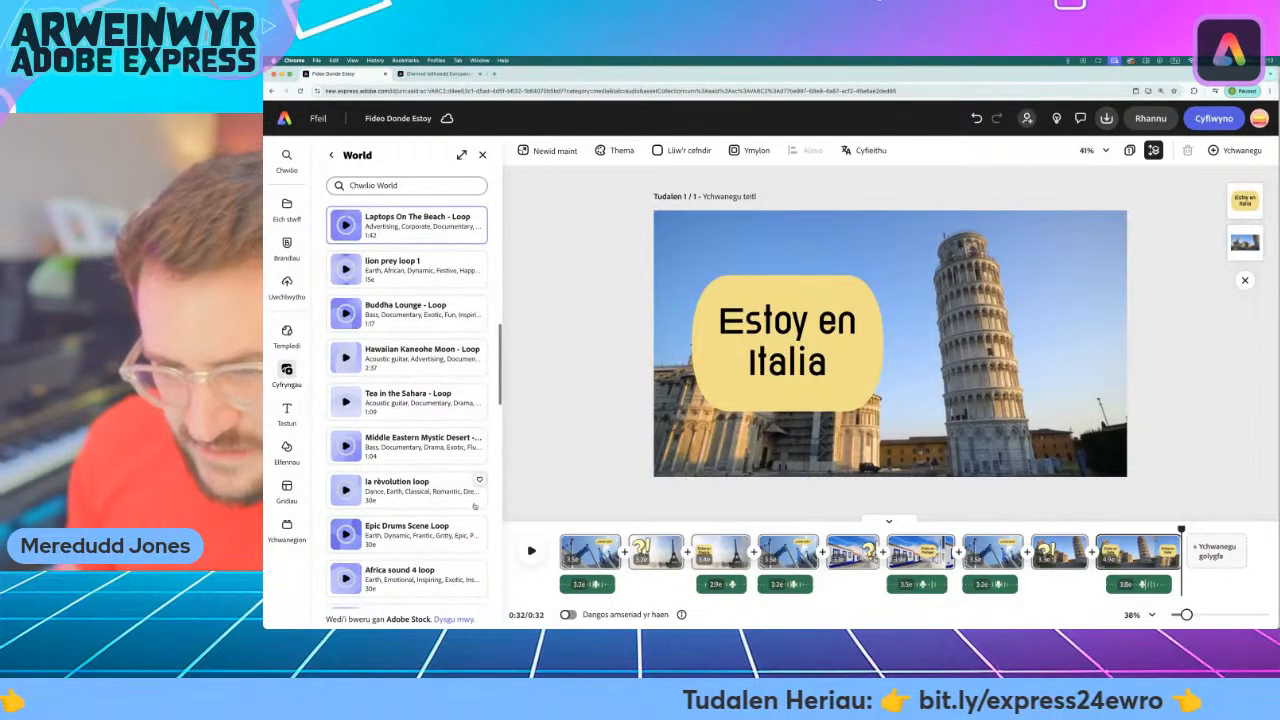
left_click(346, 490)
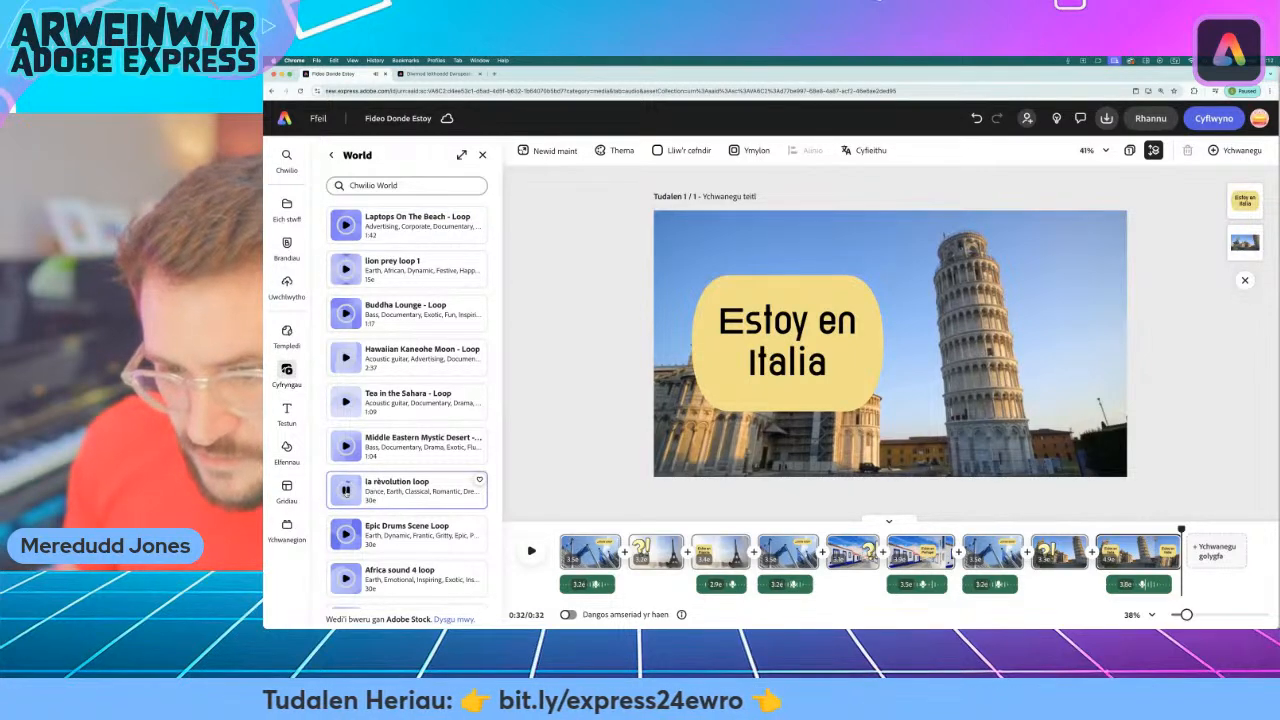
scroll(400, 520, "down", 3)
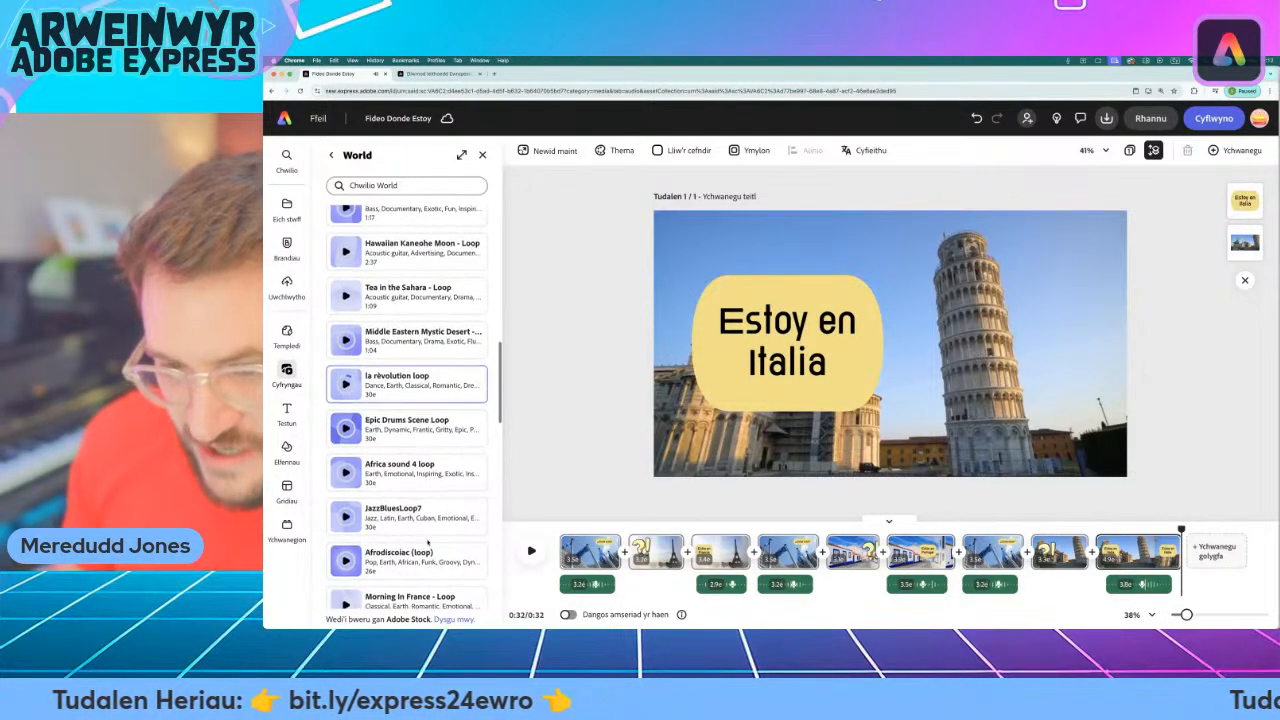
scroll(428, 541, "up", 12)
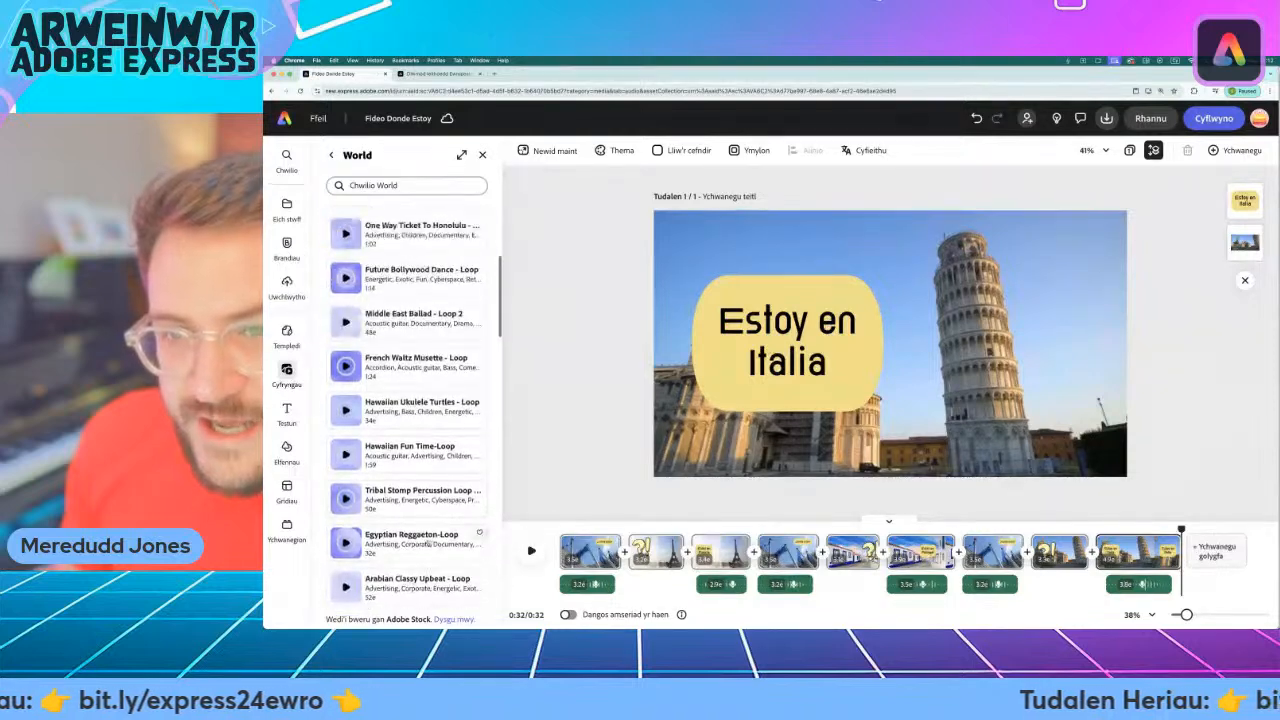
scroll(429, 541, "up", 5)
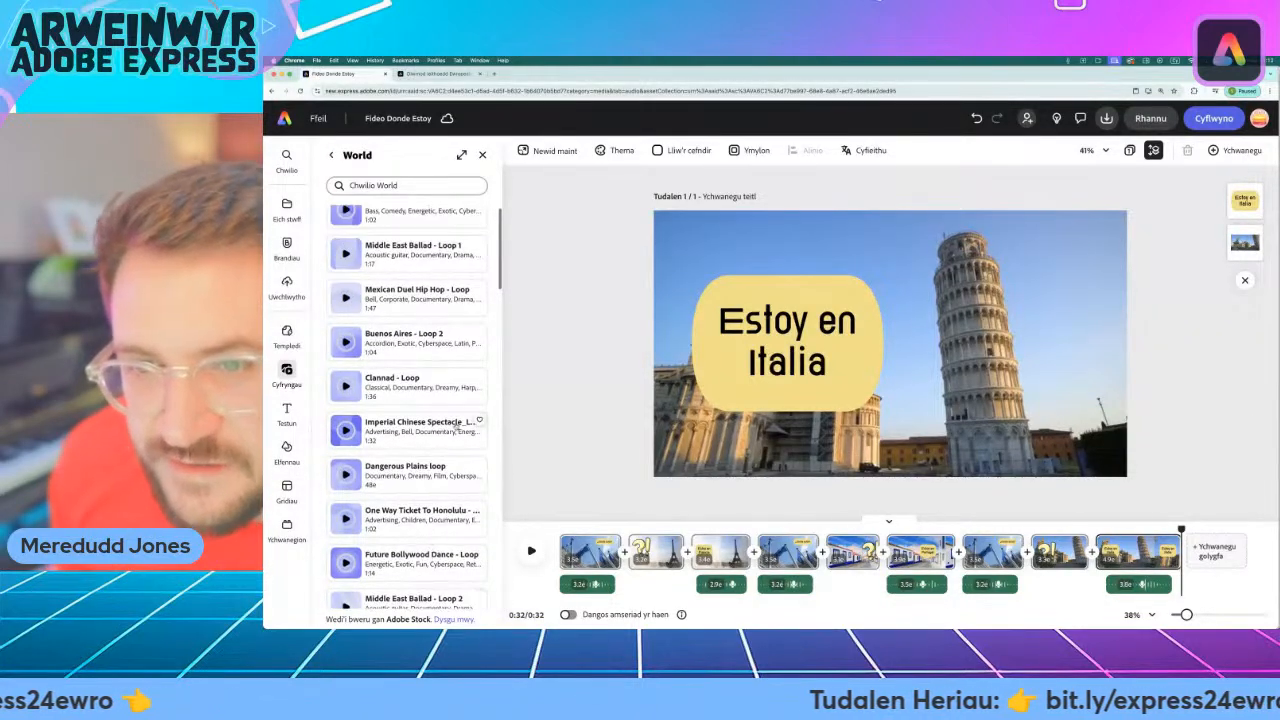
Preview "Latin Street - Loop" once more and add it to the video as background music.
scroll(454, 426, "up", 3)
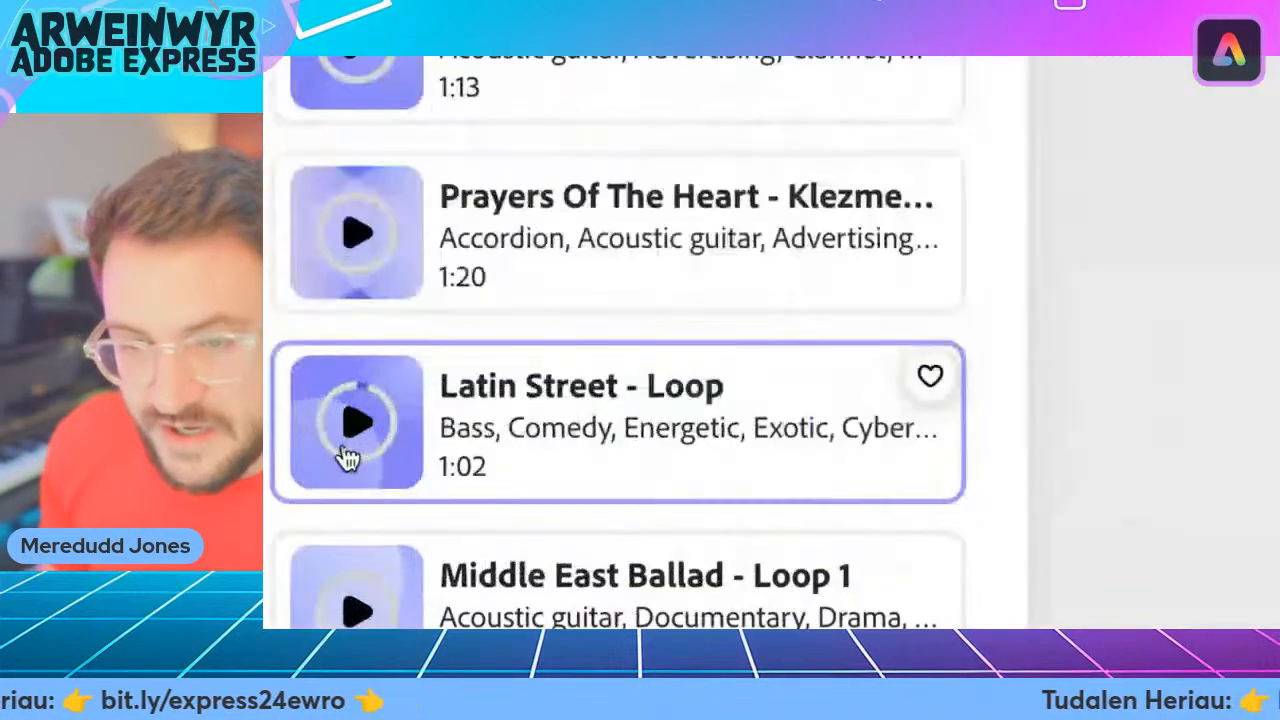
left_click(345, 443)
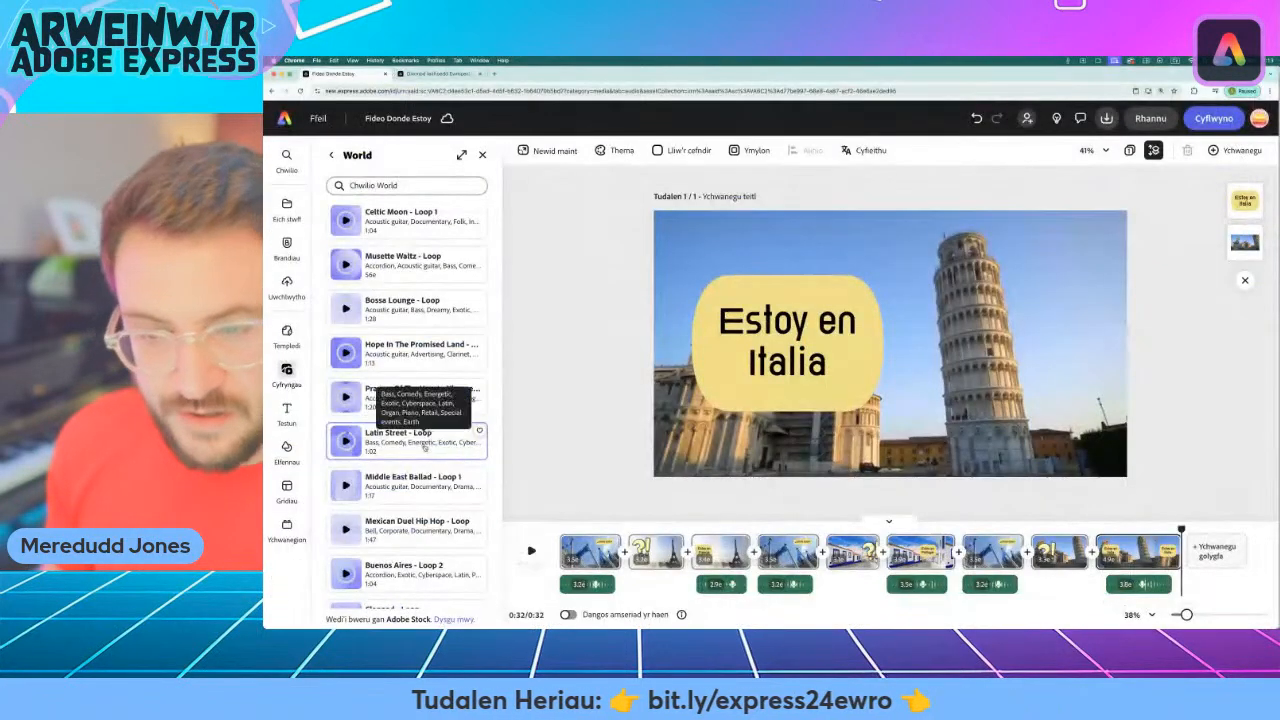
left_click(688, 455)
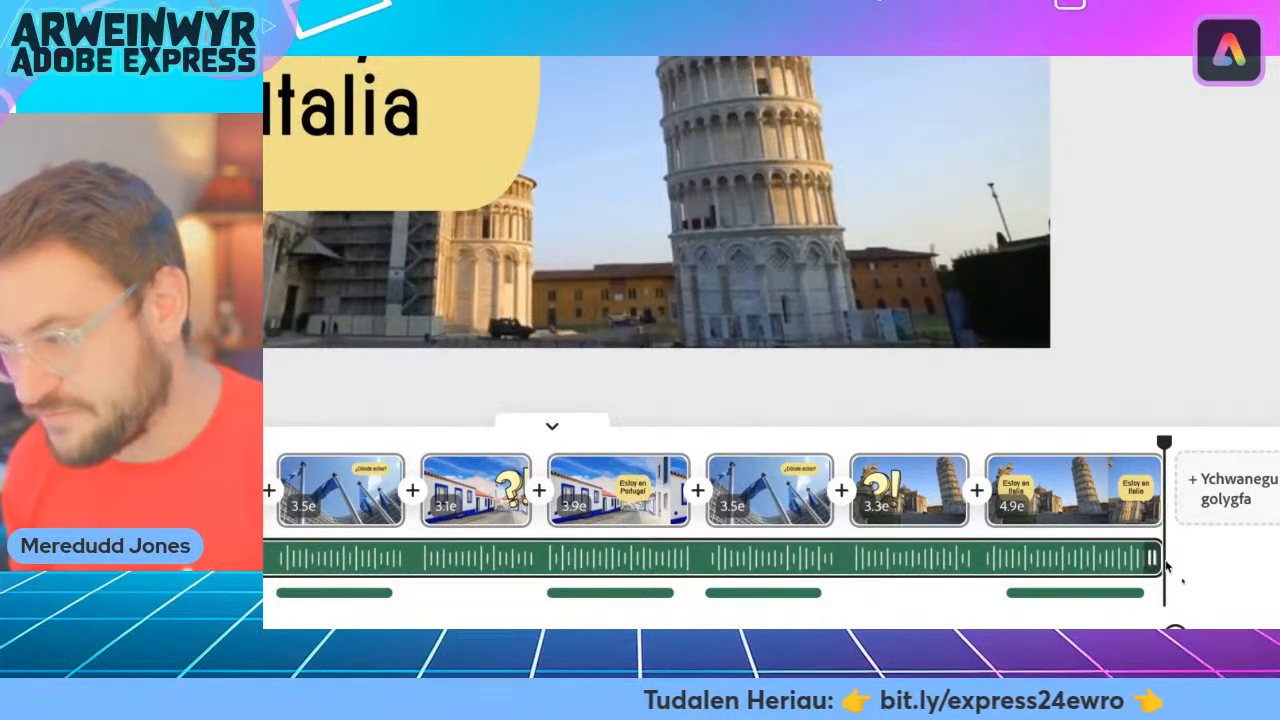
left_click(1125, 559)
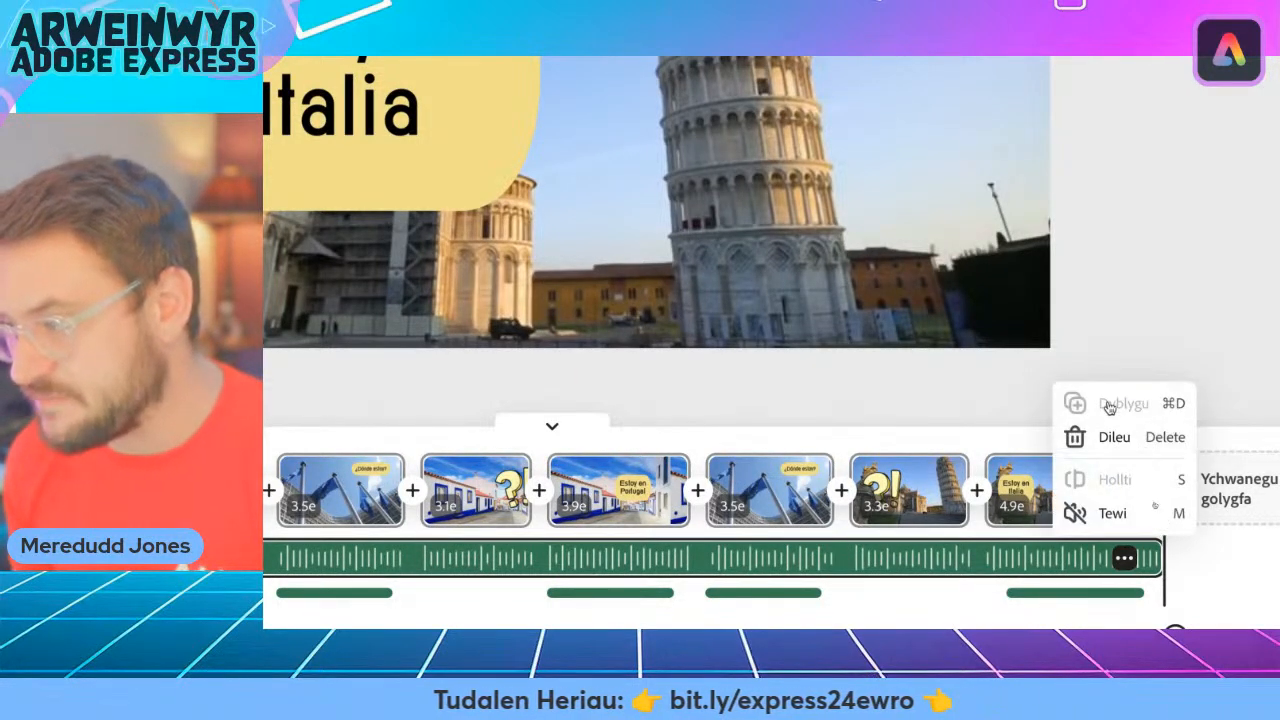
left_click(1240, 588)
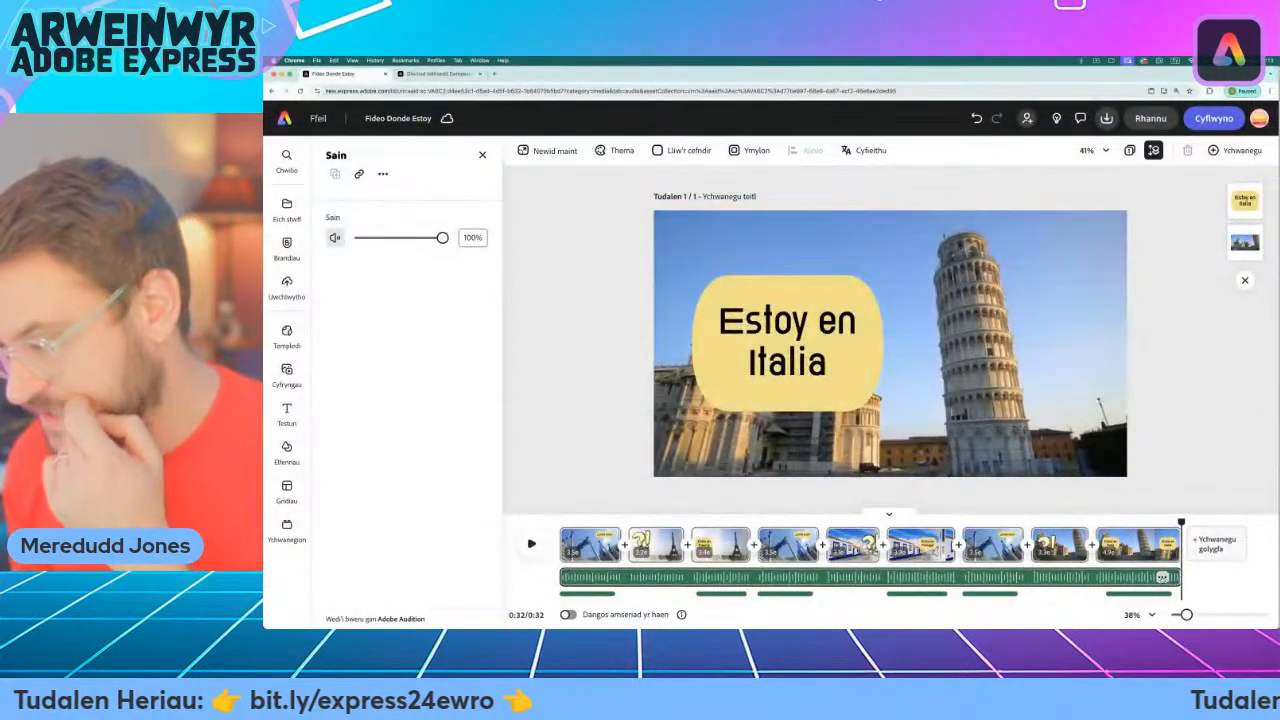
left_click(1162, 578)
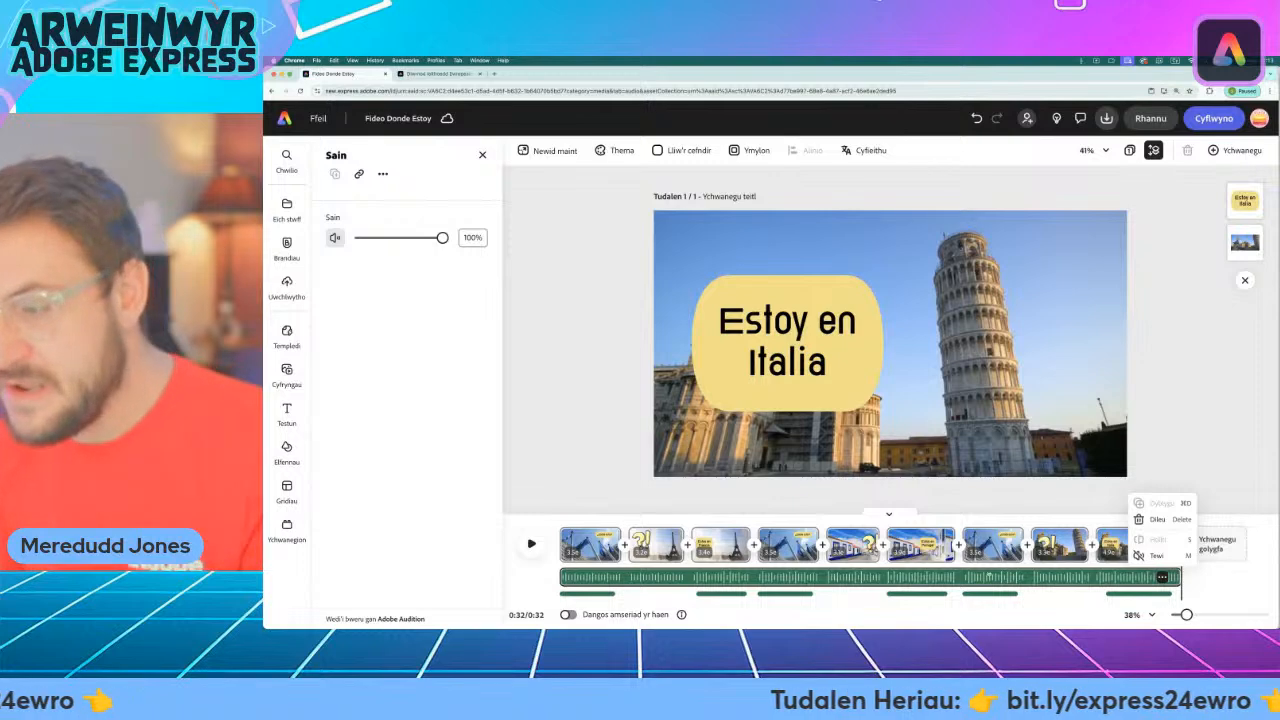
left_click(747, 579)
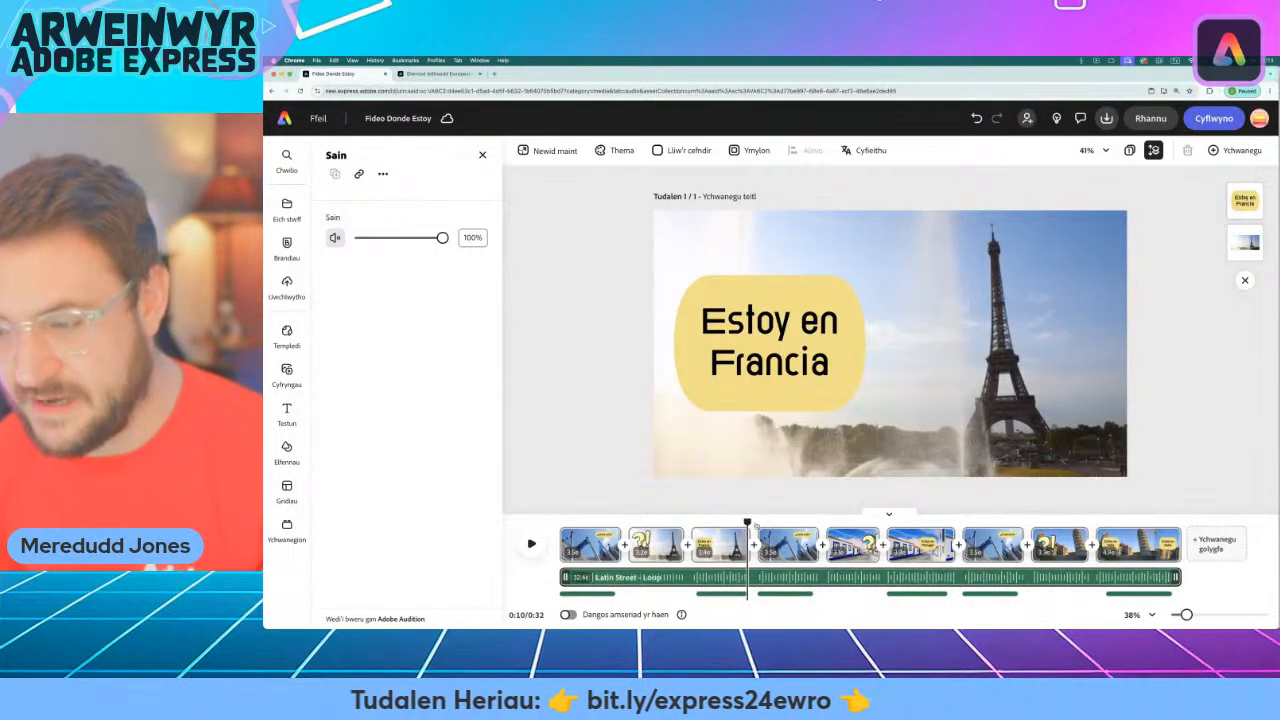
Set the "Latin Street - Loop" track's volume to 10% and play the video from the start to check the sound balance.
left_click_drag(747, 579, 873, 579)
left_click(612, 578)
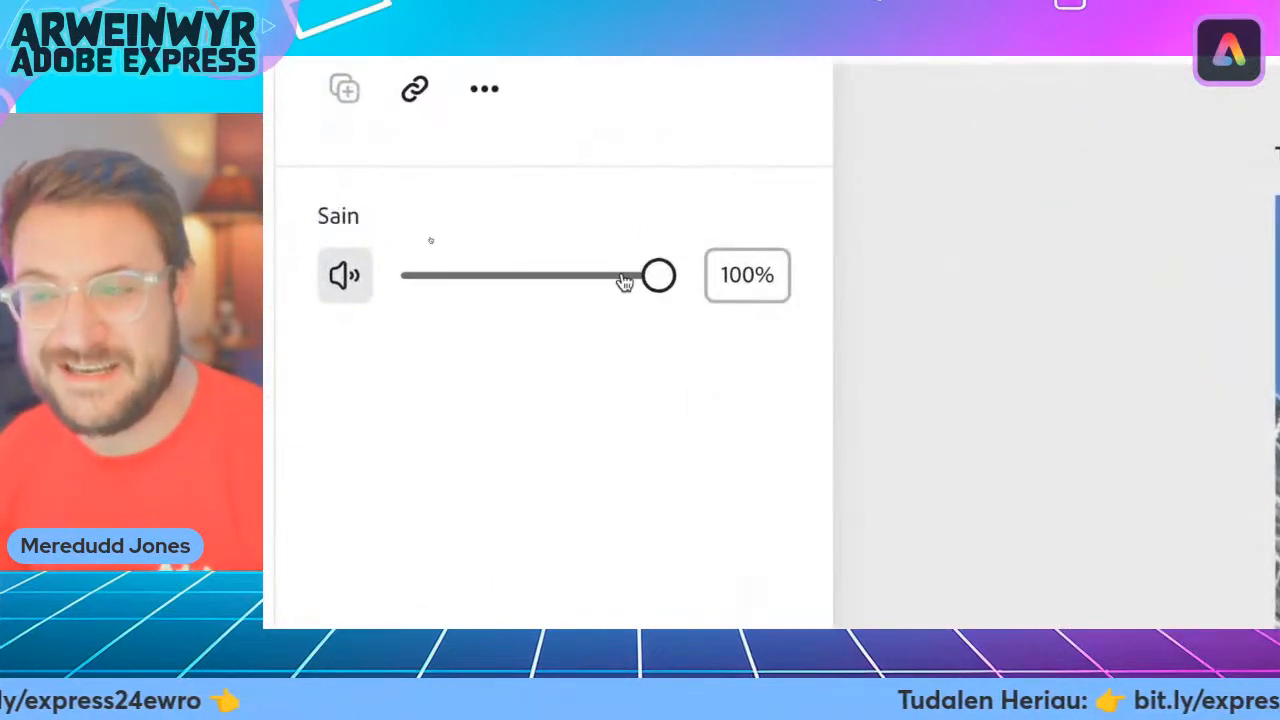
left_click(430, 238)
left_click_drag(640, 280, 440, 287)
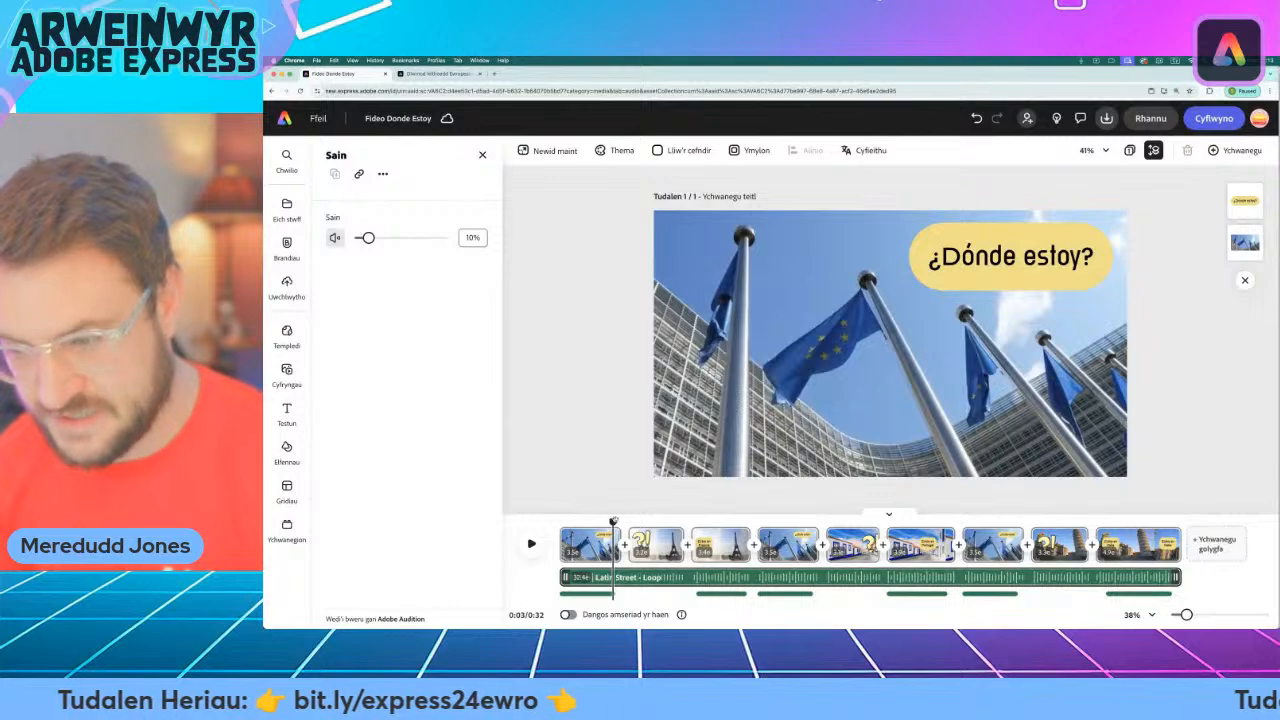
left_click_drag(614, 521, 547, 522)
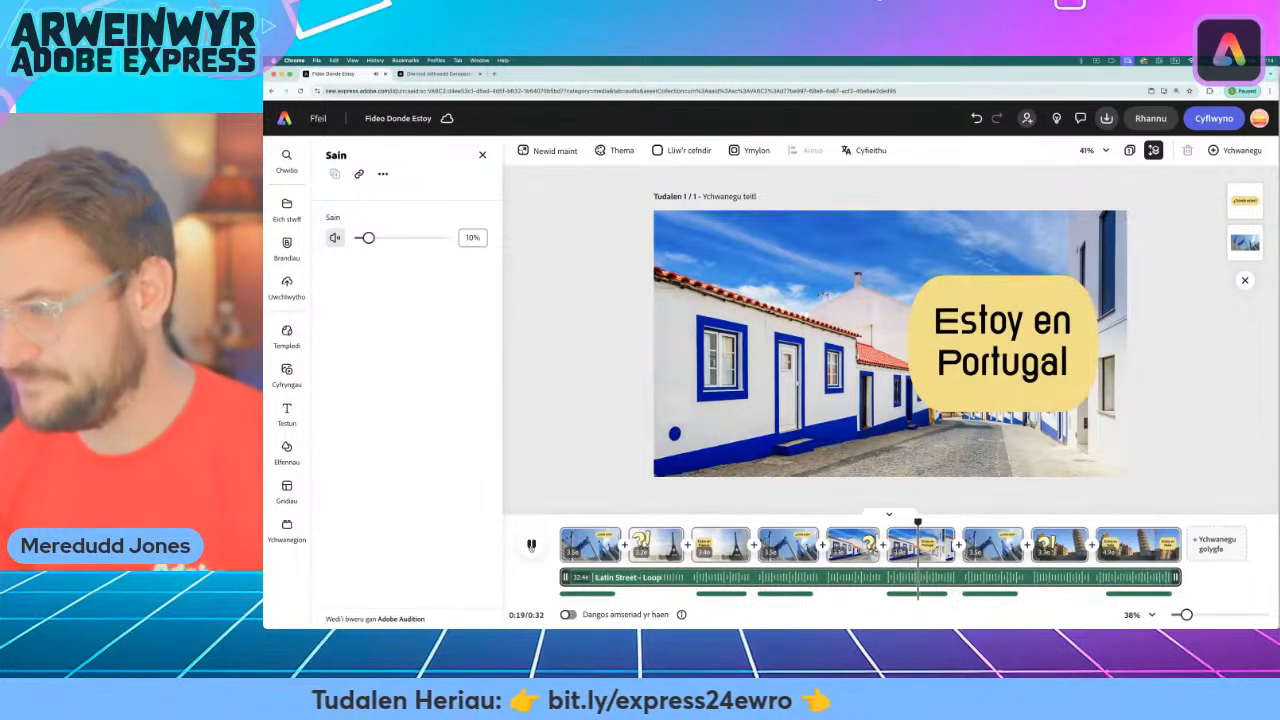
left_click(531, 545)
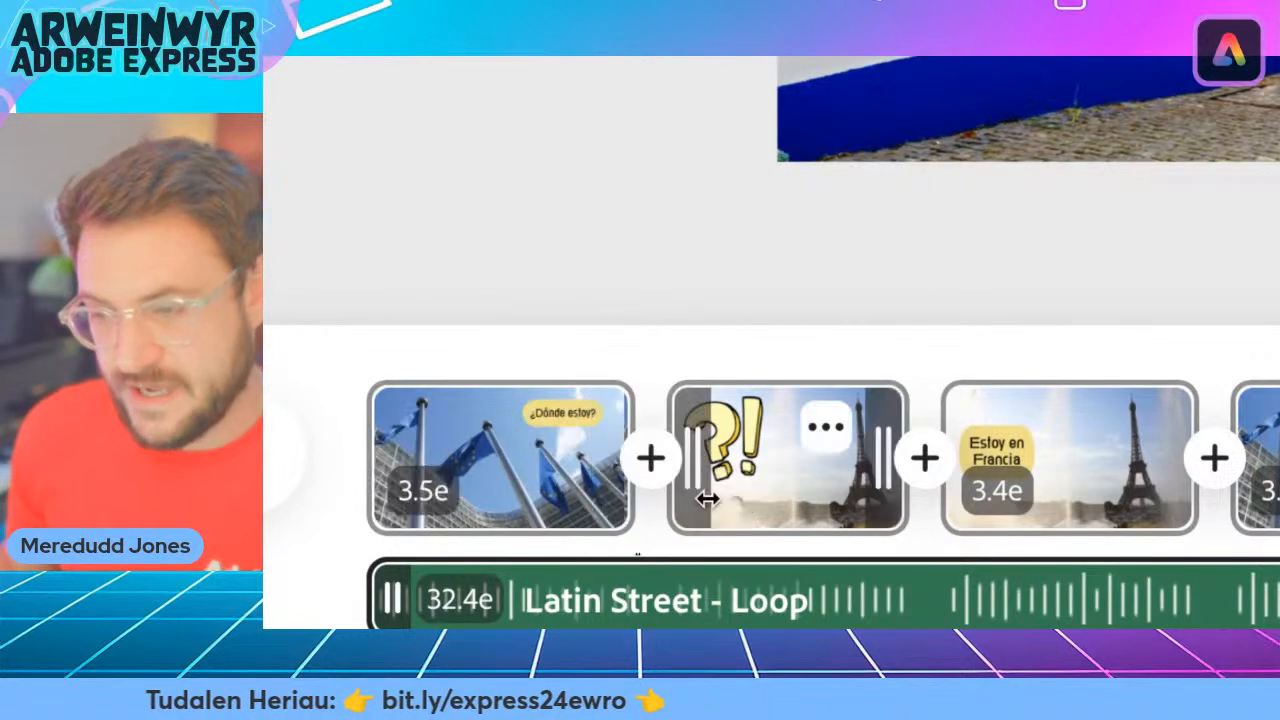
Compare the available transitions and add the Llithro (slide) transition between the first and second scenes.
left_click(651, 460)
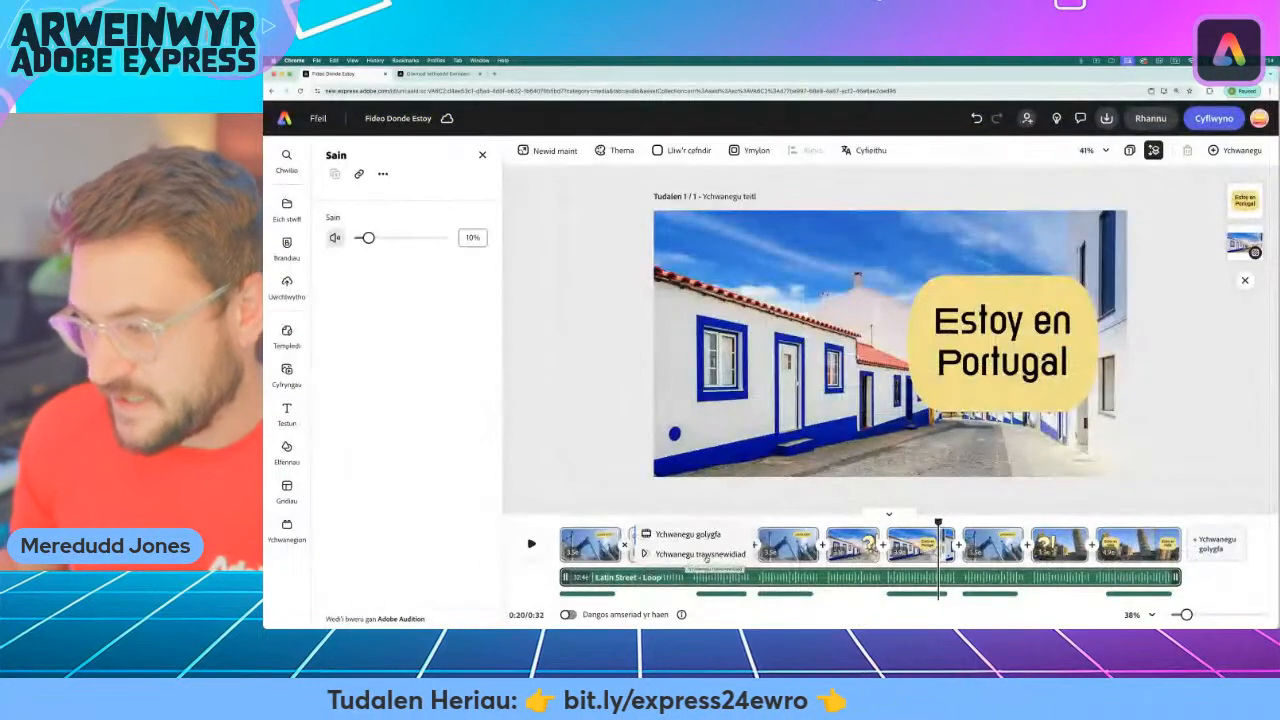
left_click(1000, 512)
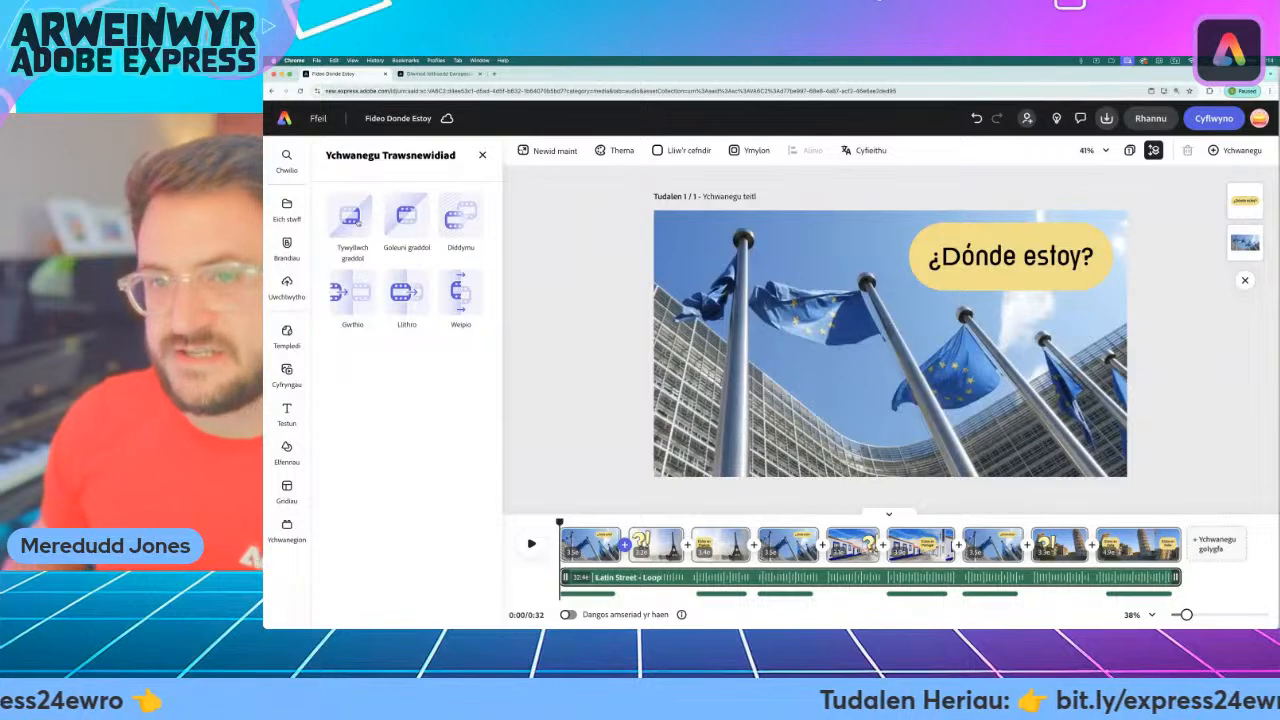
left_click(352, 222)
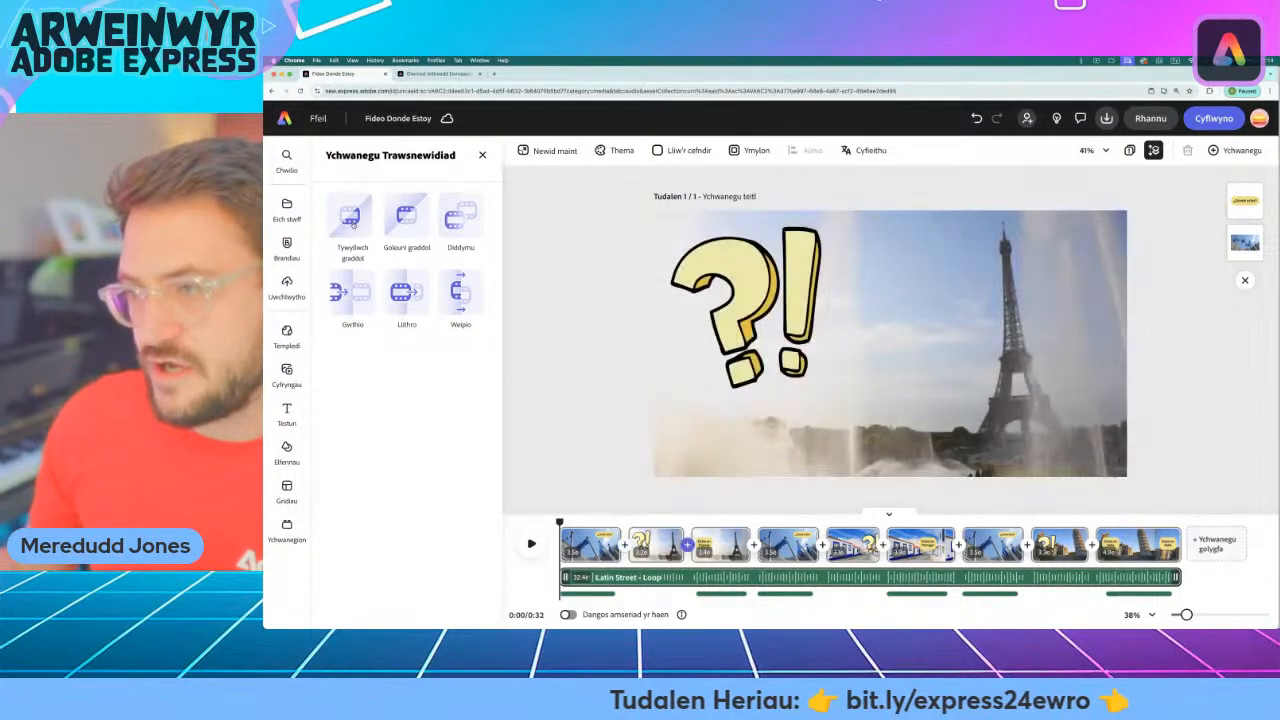
left_click(418, 221)
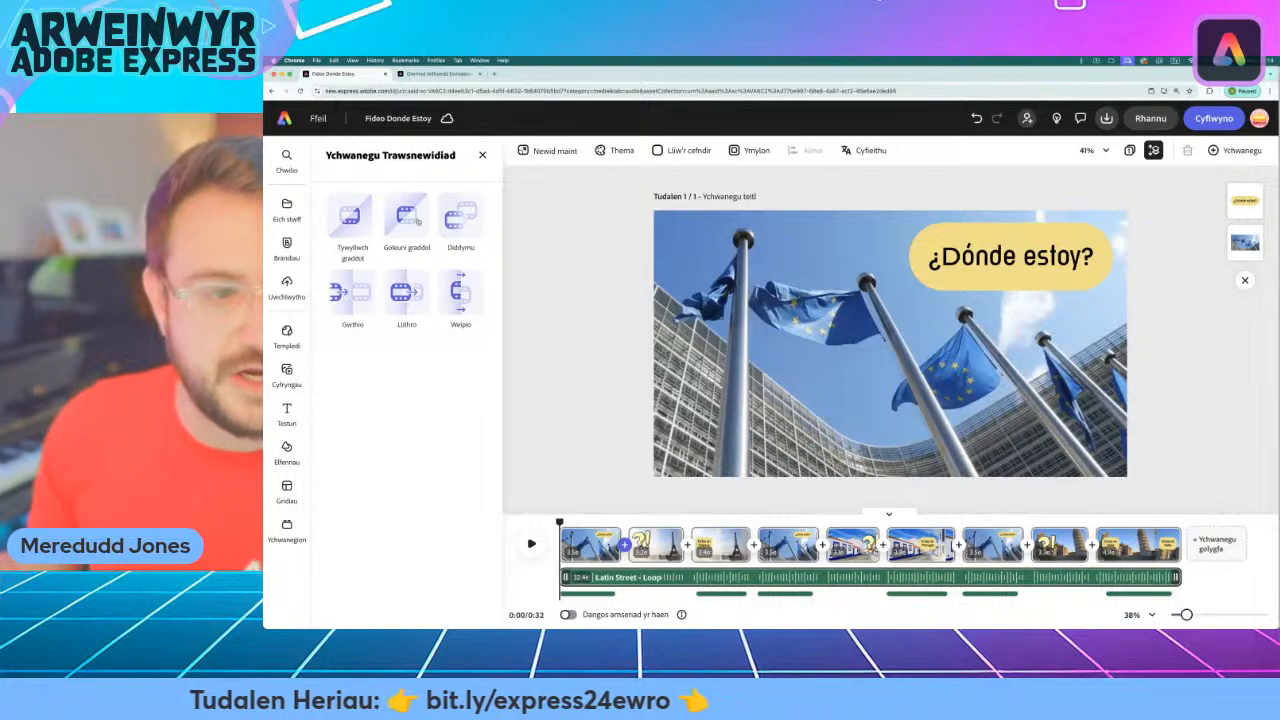
left_click(467, 217)
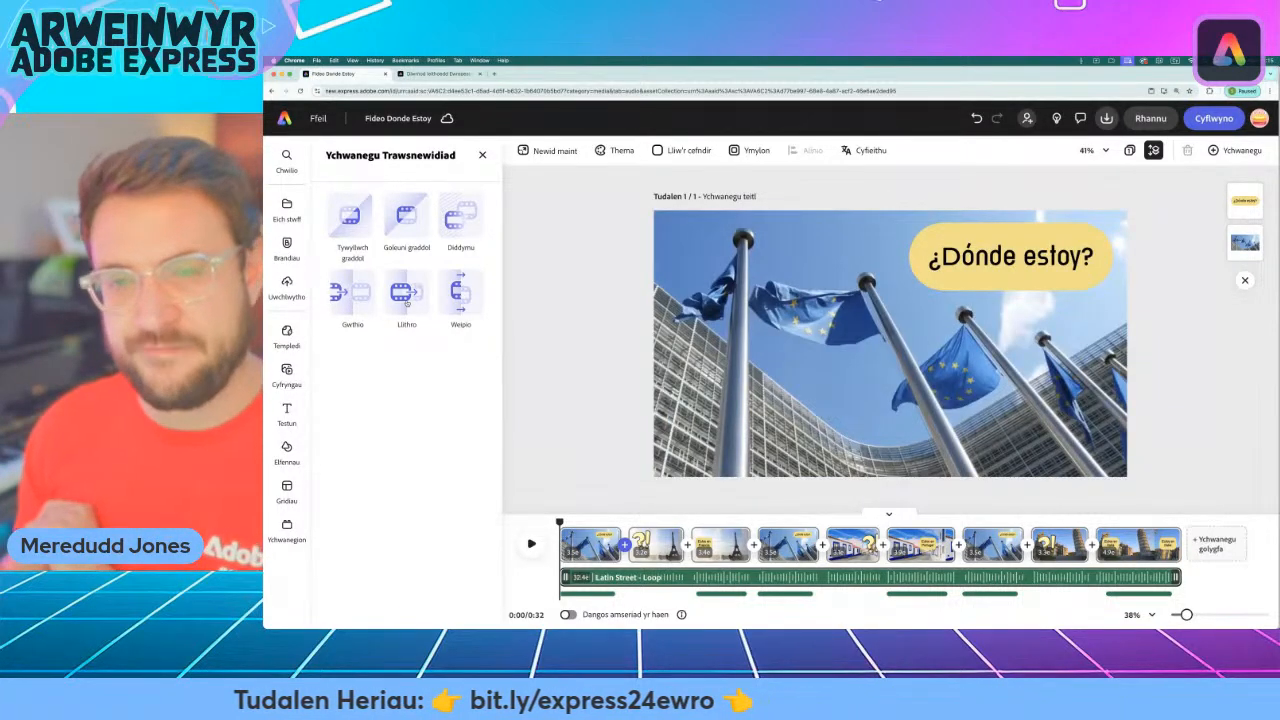
left_click(406, 295)
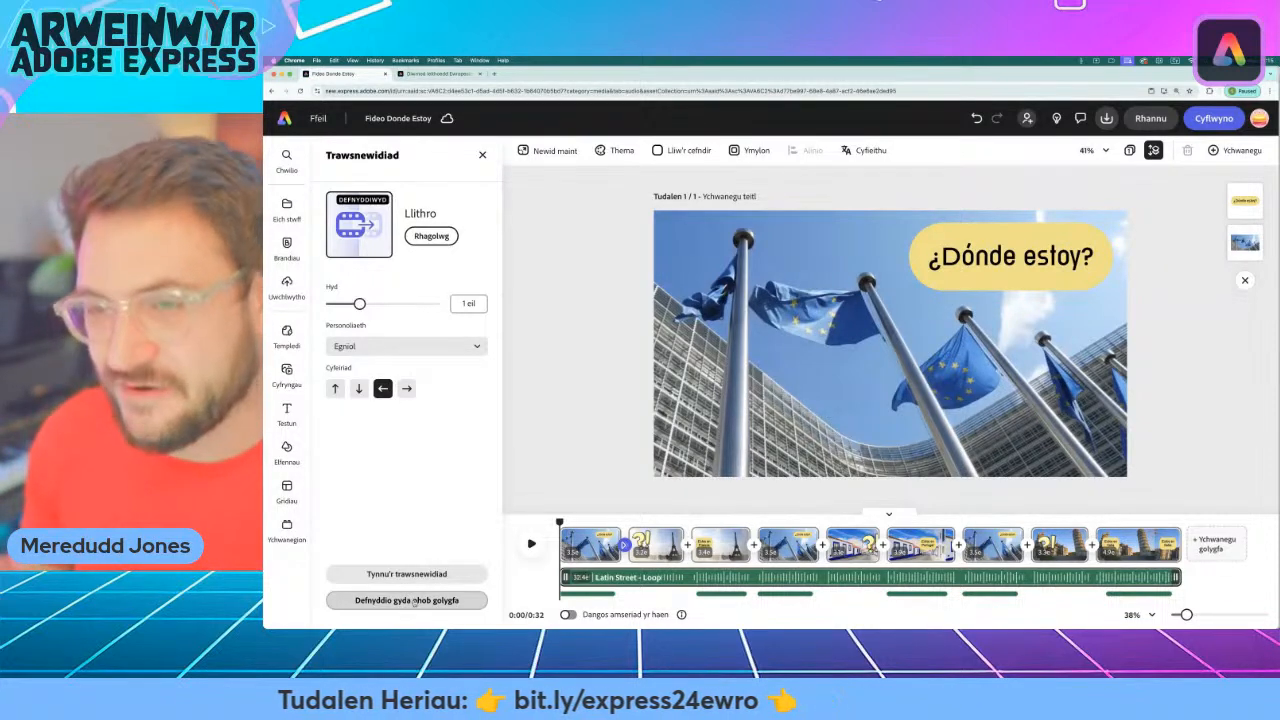
Apply the Llithro transition to every scene and return the playhead to the start of the video.
left_click(414, 600)
left_click(478, 540)
left_click_drag(611, 524, 548, 523)
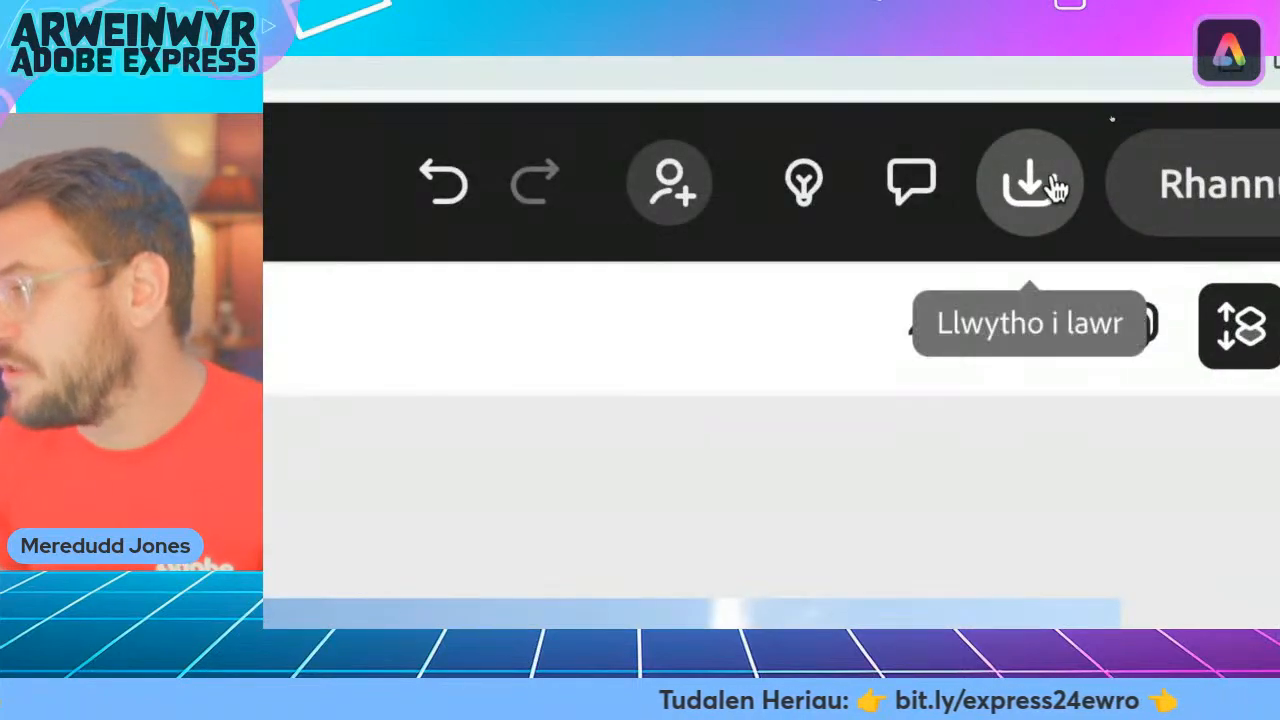
Review the download options for an MP4 at 1080p and close them without downloading.
left_click(1040, 183)
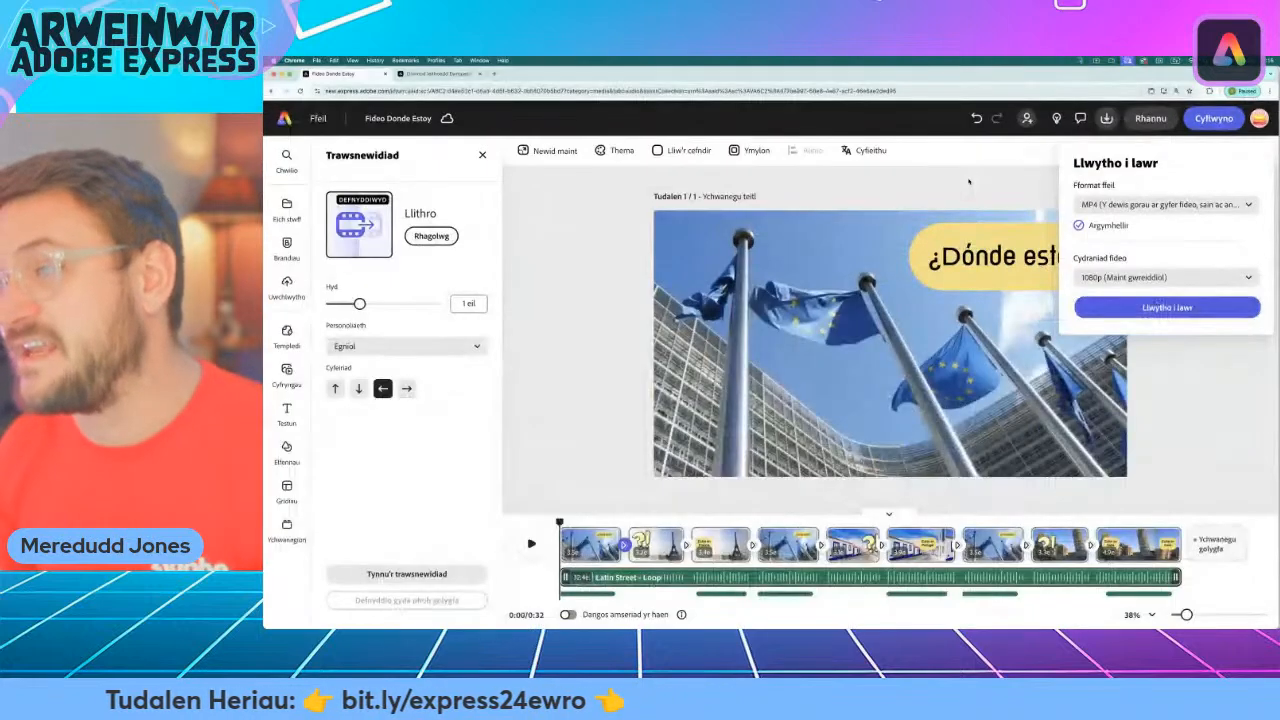
left_click(850, 230)
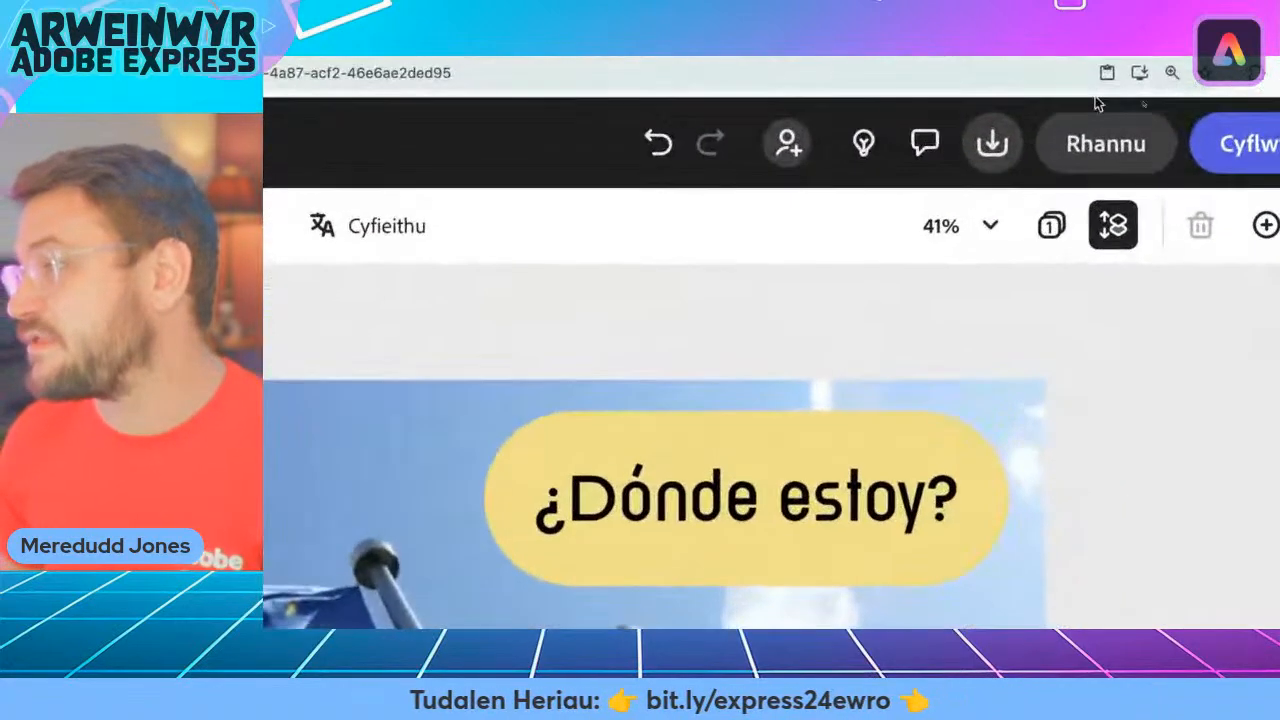
Create a view-only share link for the video, leaving reuse of the file by others disabled.
left_click(1143, 150)
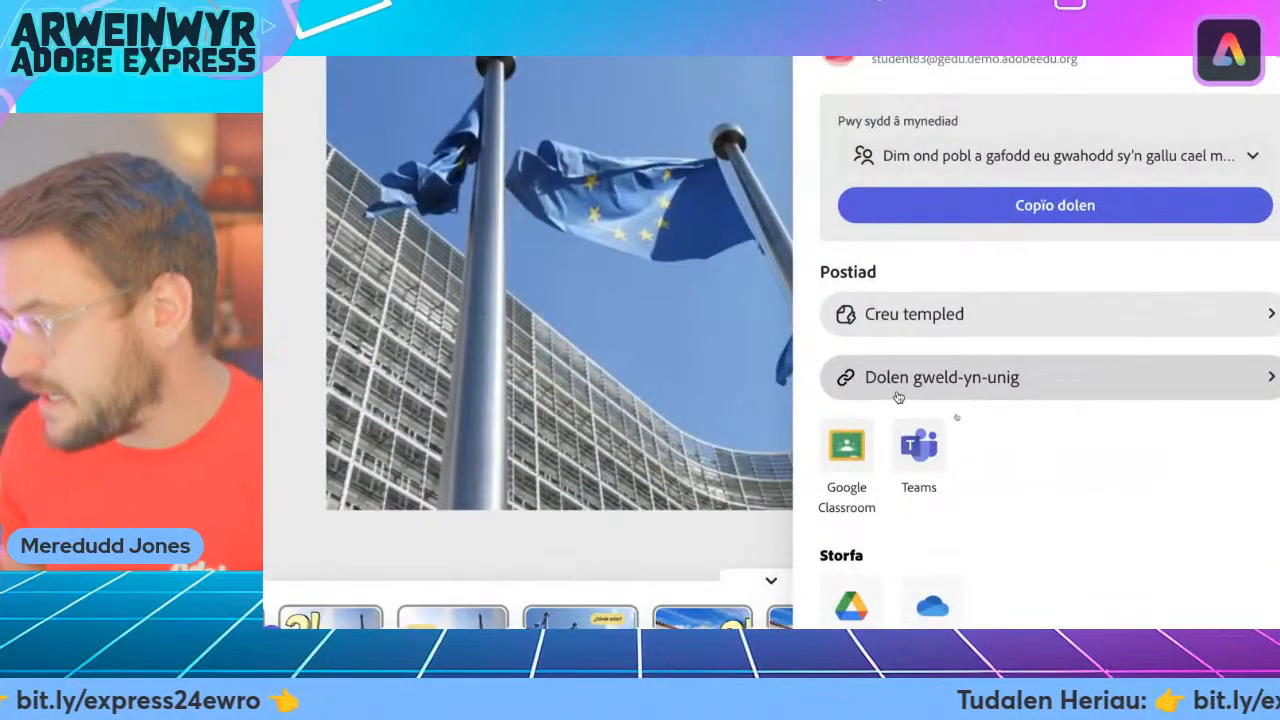
left_click(994, 395)
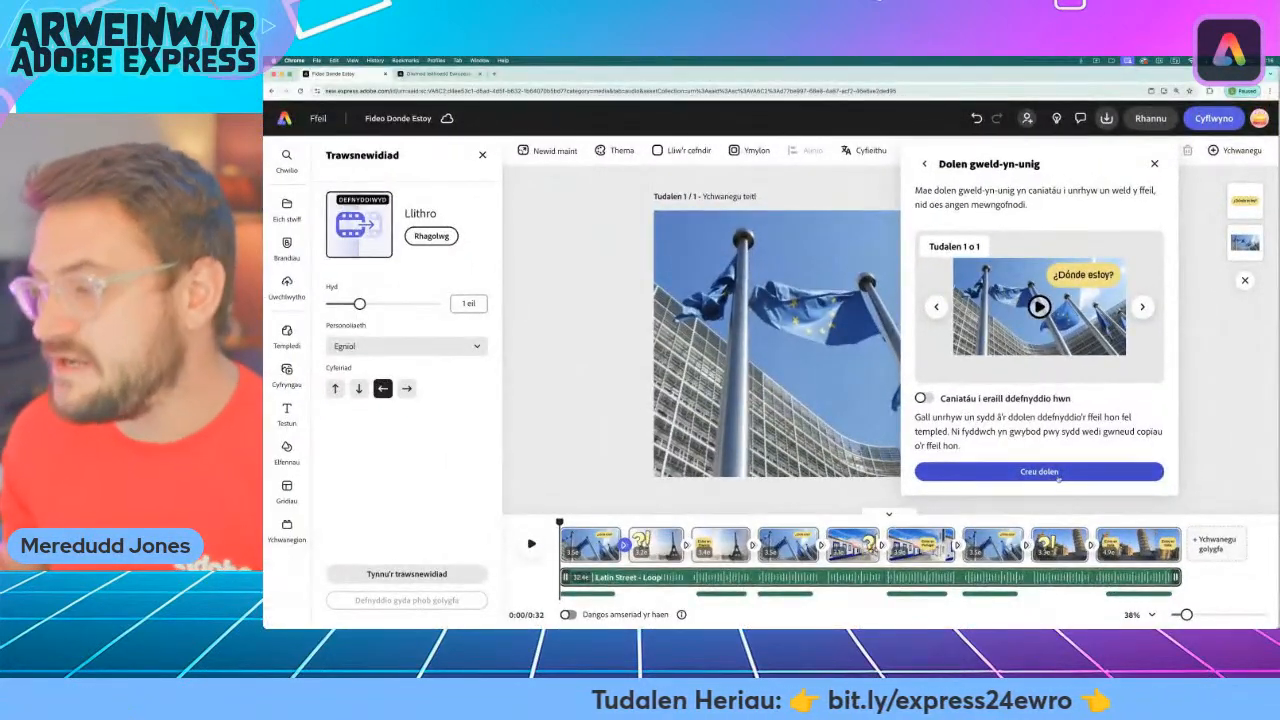
left_click(1057, 476)
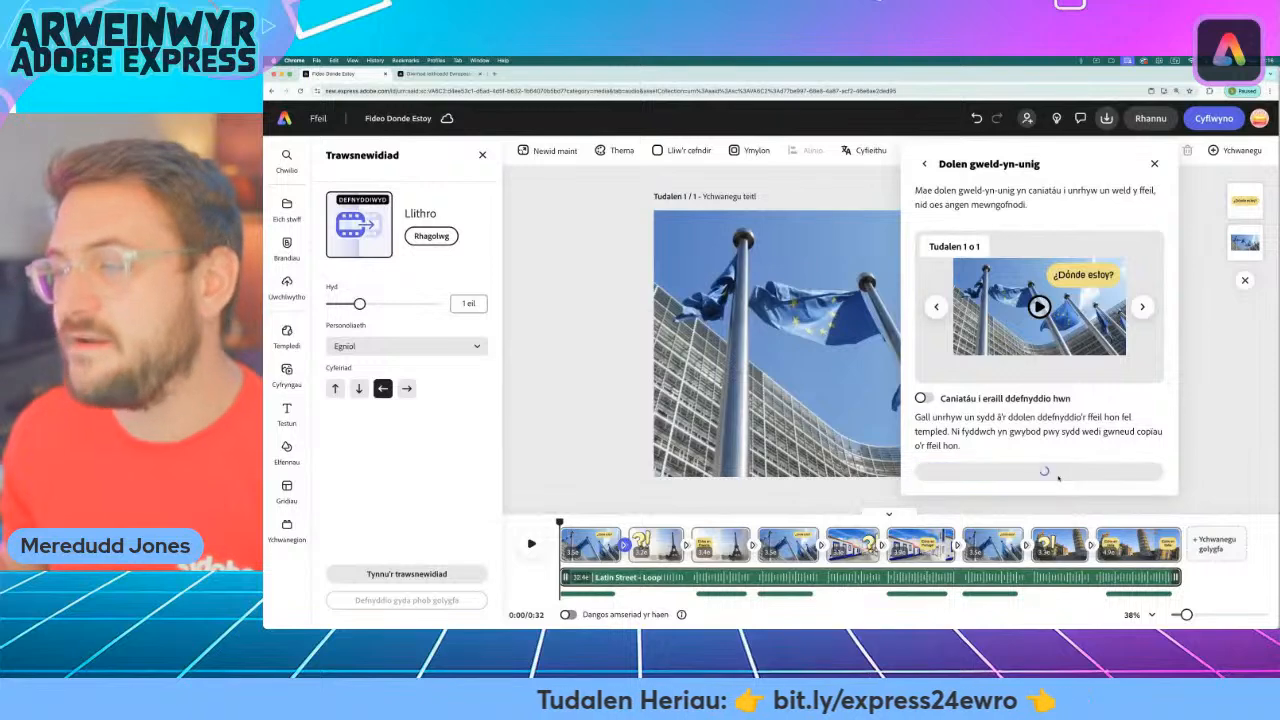
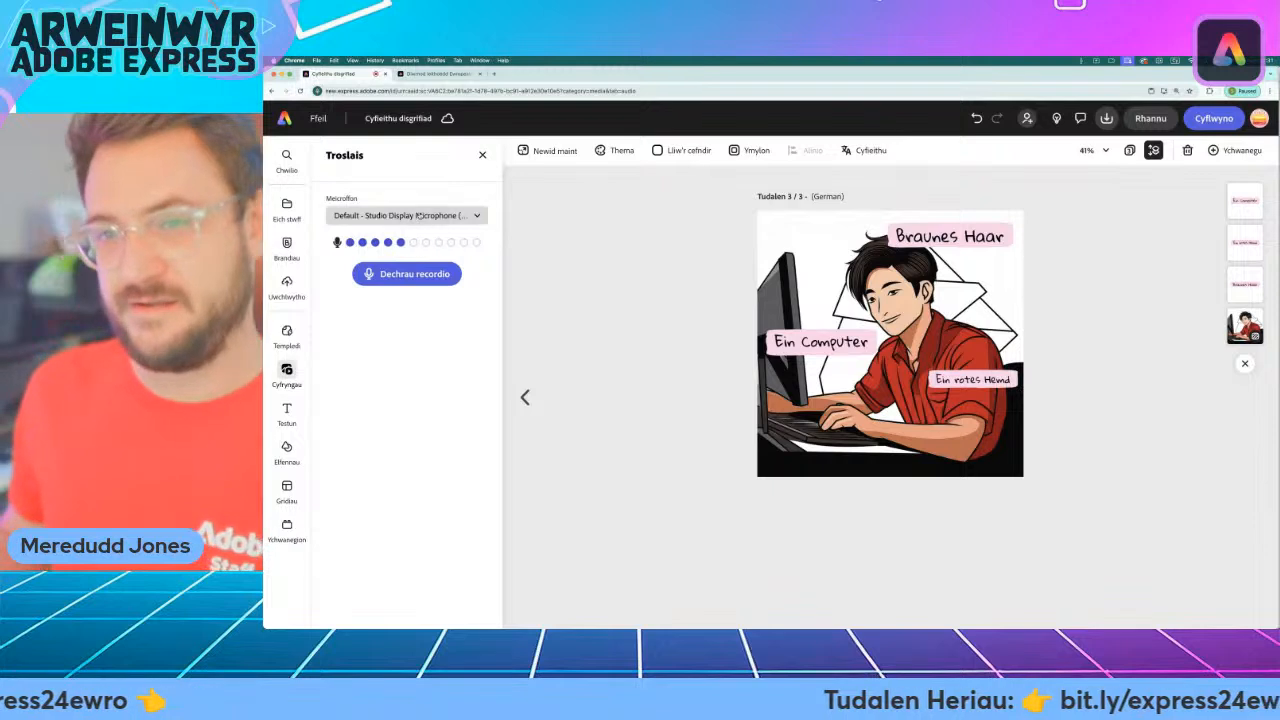
Record a voiceover on the German page using the USB audio CODEC microphone.
left_click(405, 215)
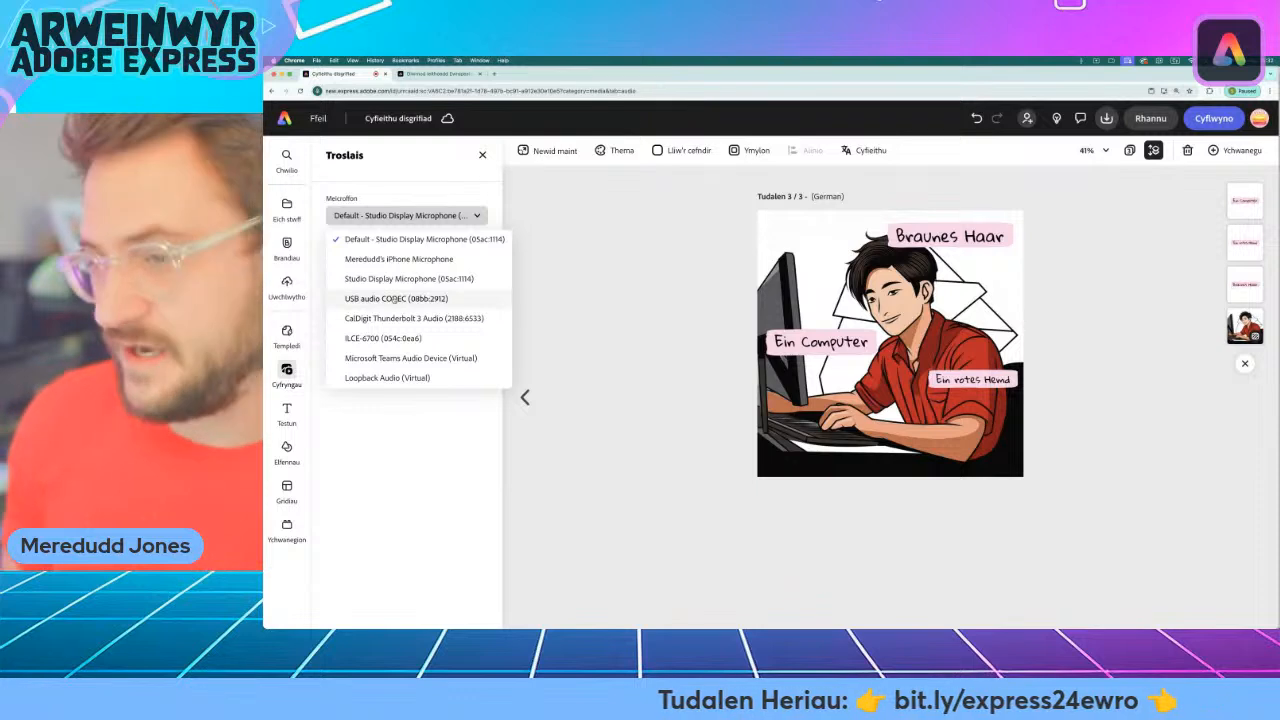
left_click(394, 298)
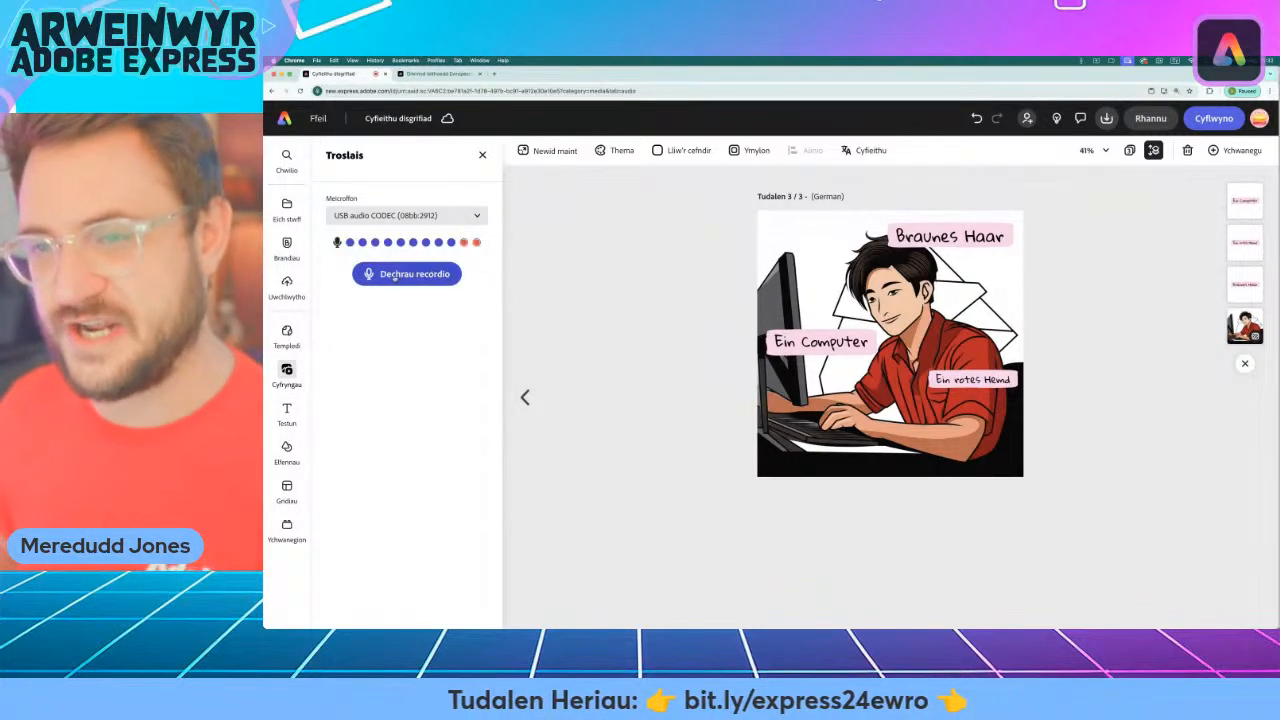
left_click(389, 276)
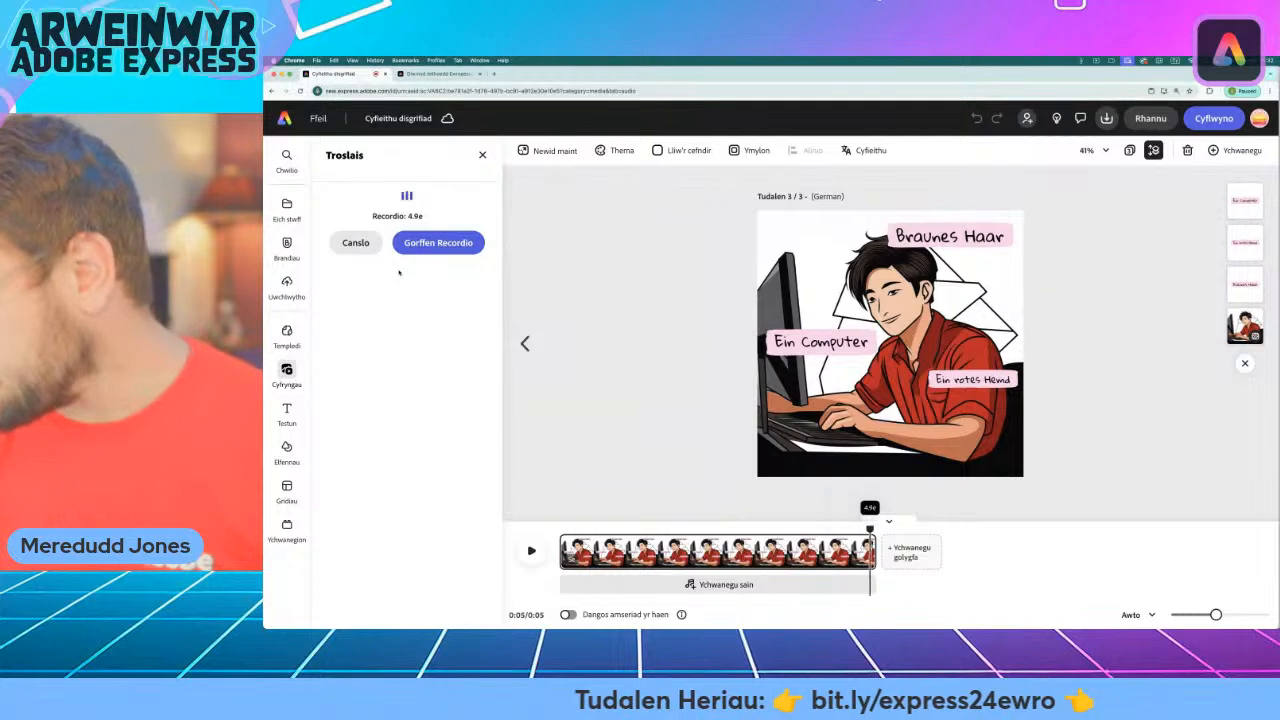
left_click(465, 245)
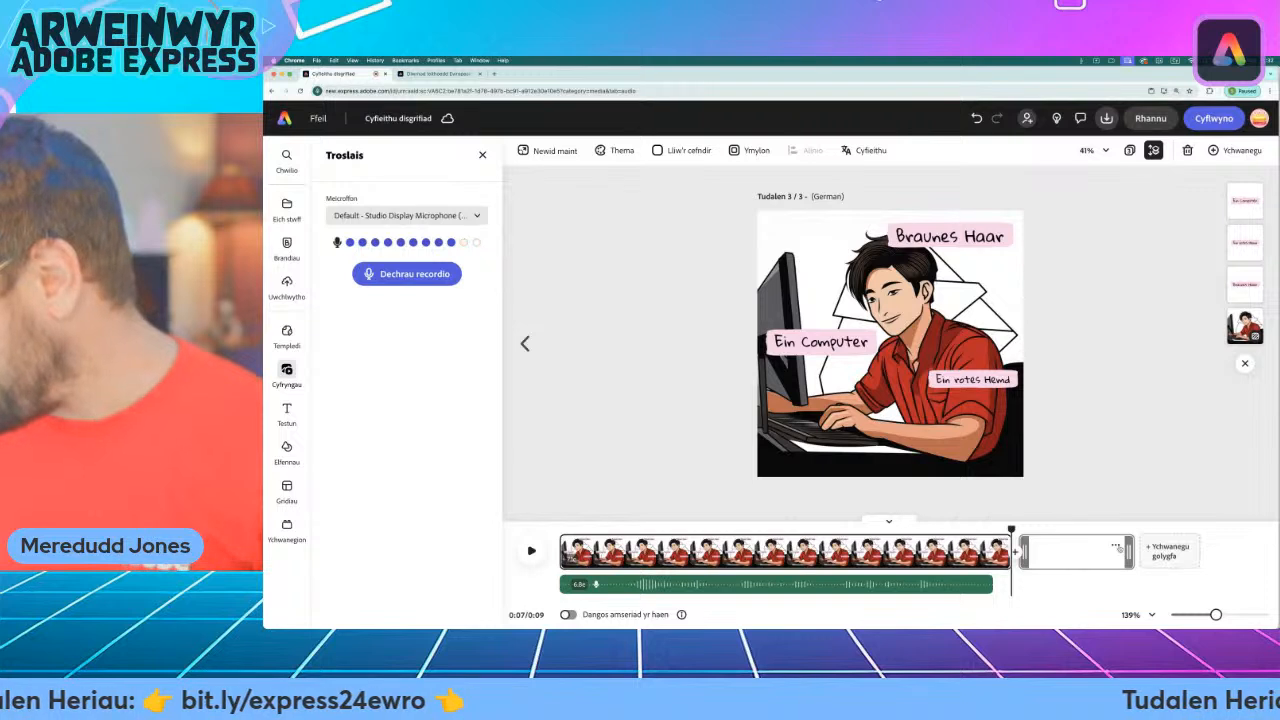
Delete the empty scene following the German scene and close the voiceover and media settings.
left_click(1114, 548)
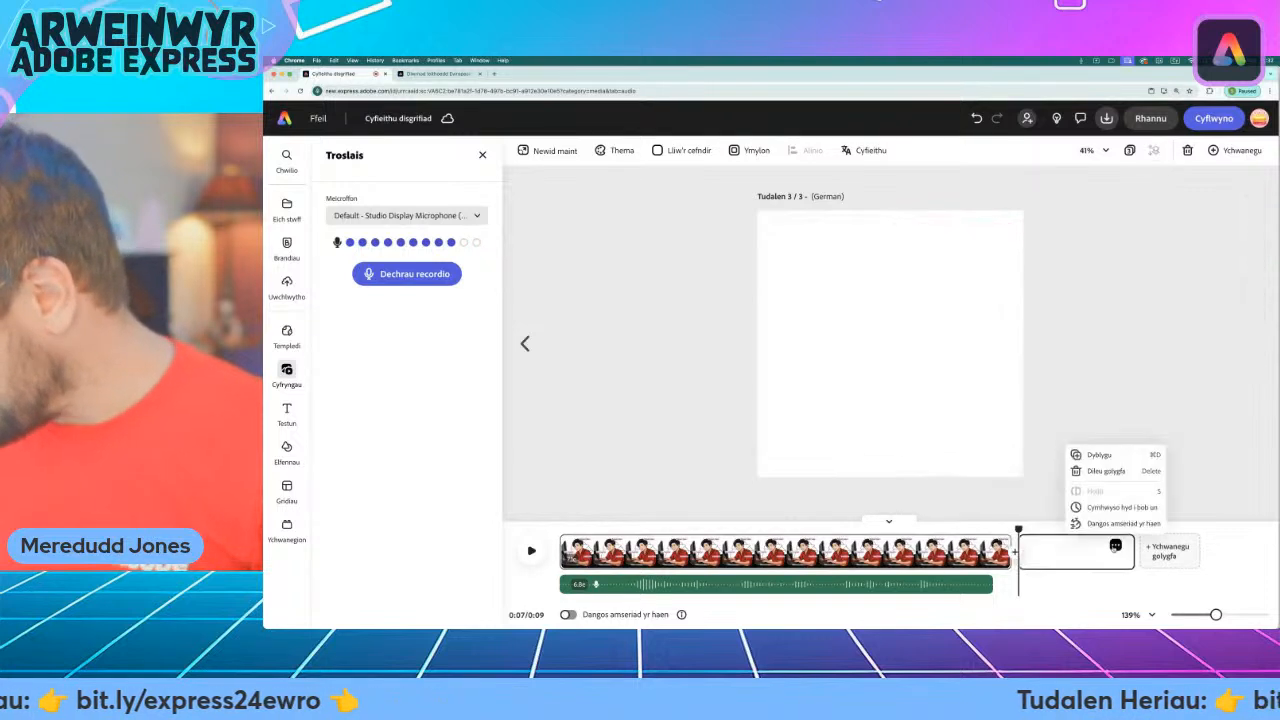
left_click(1125, 470)
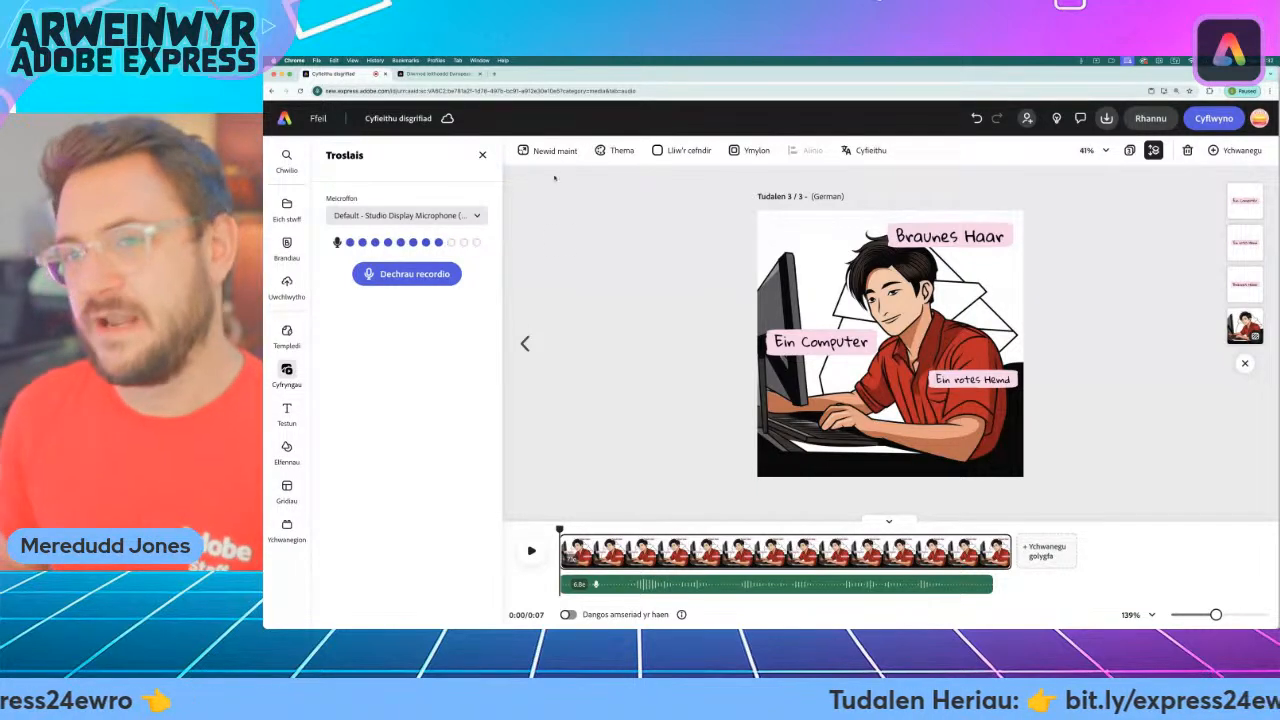
left_click(482, 156)
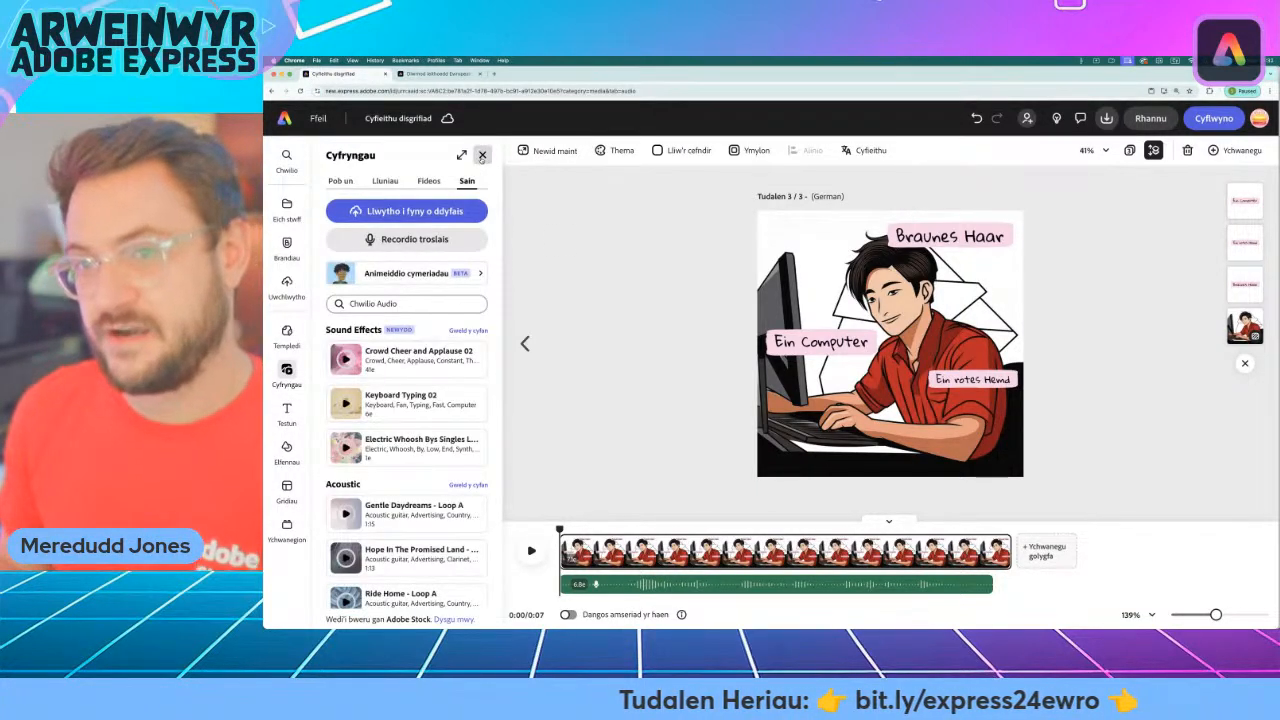
left_click(481, 156)
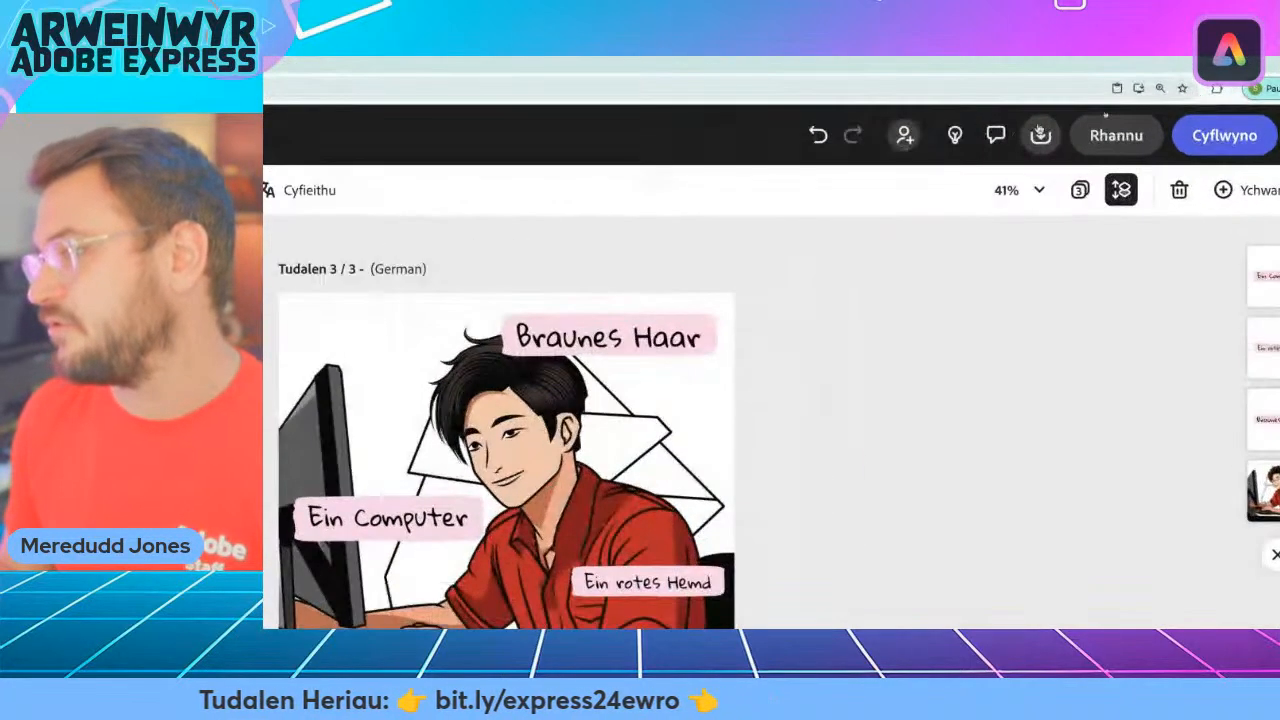
Create a view-only link for the three-page design, leaving reuse by others disabled, and copy the link.
left_click(1043, 137)
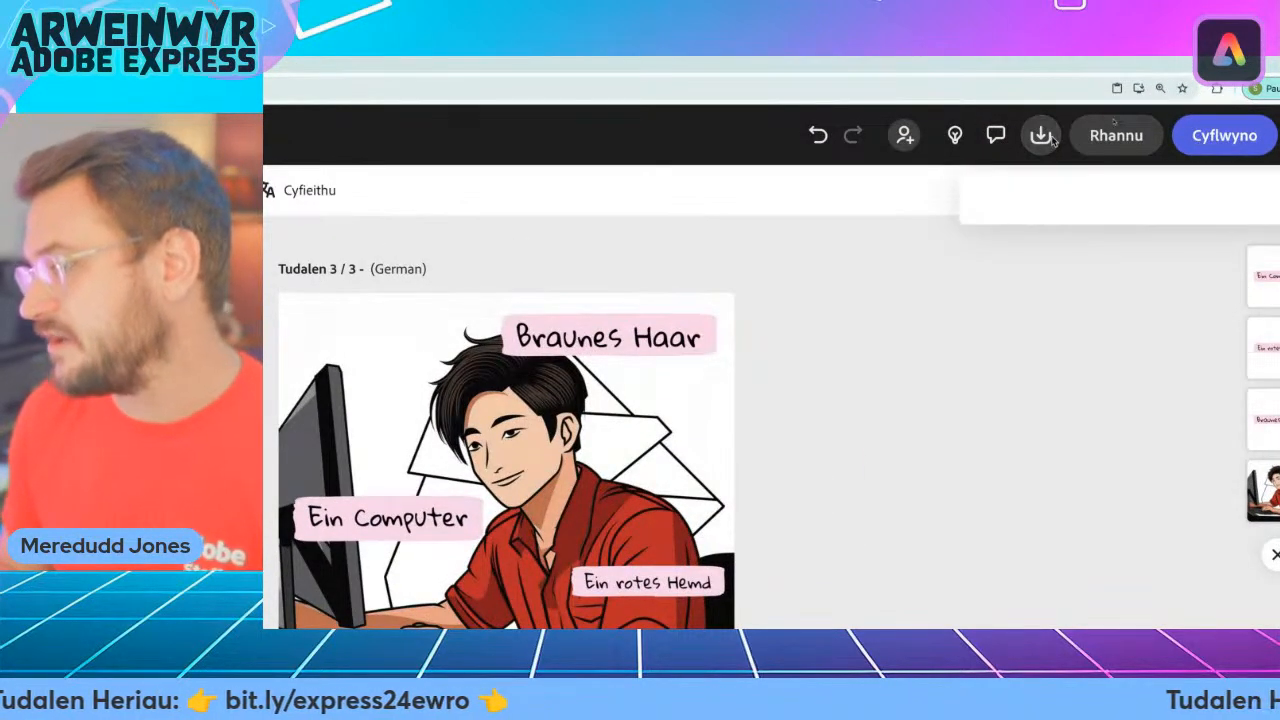
left_click(1041, 136)
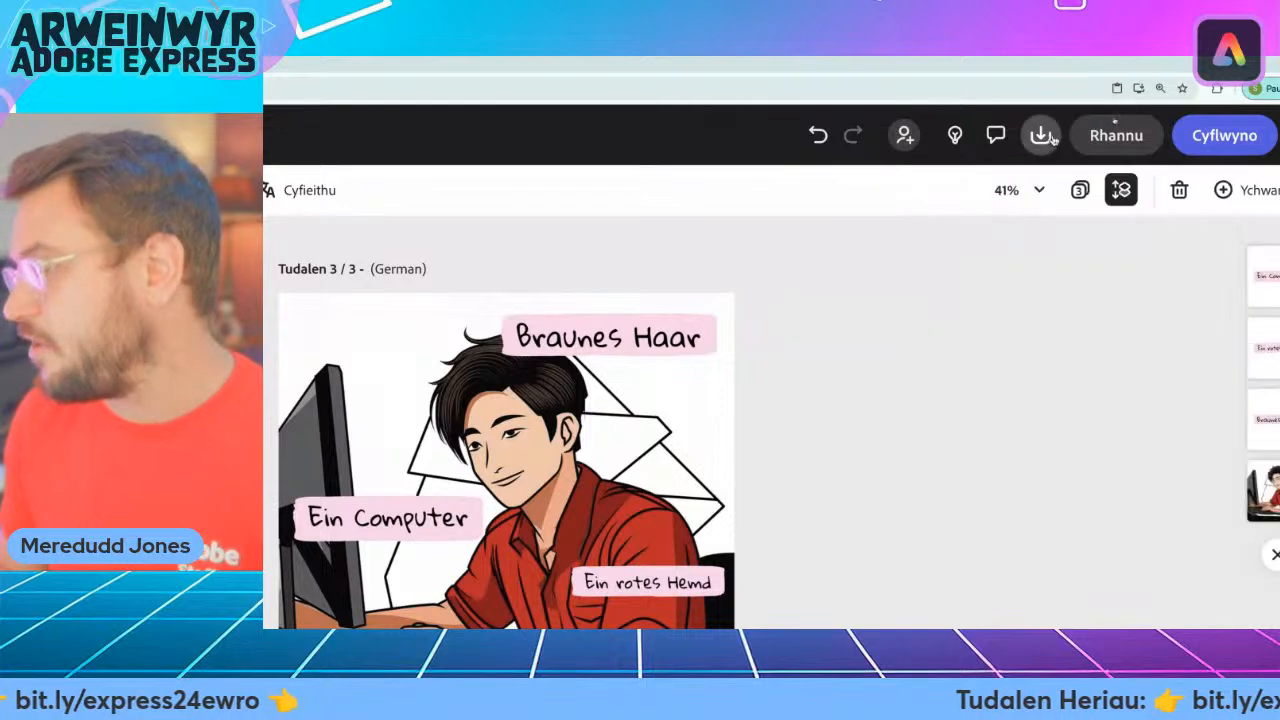
left_click(1116, 136)
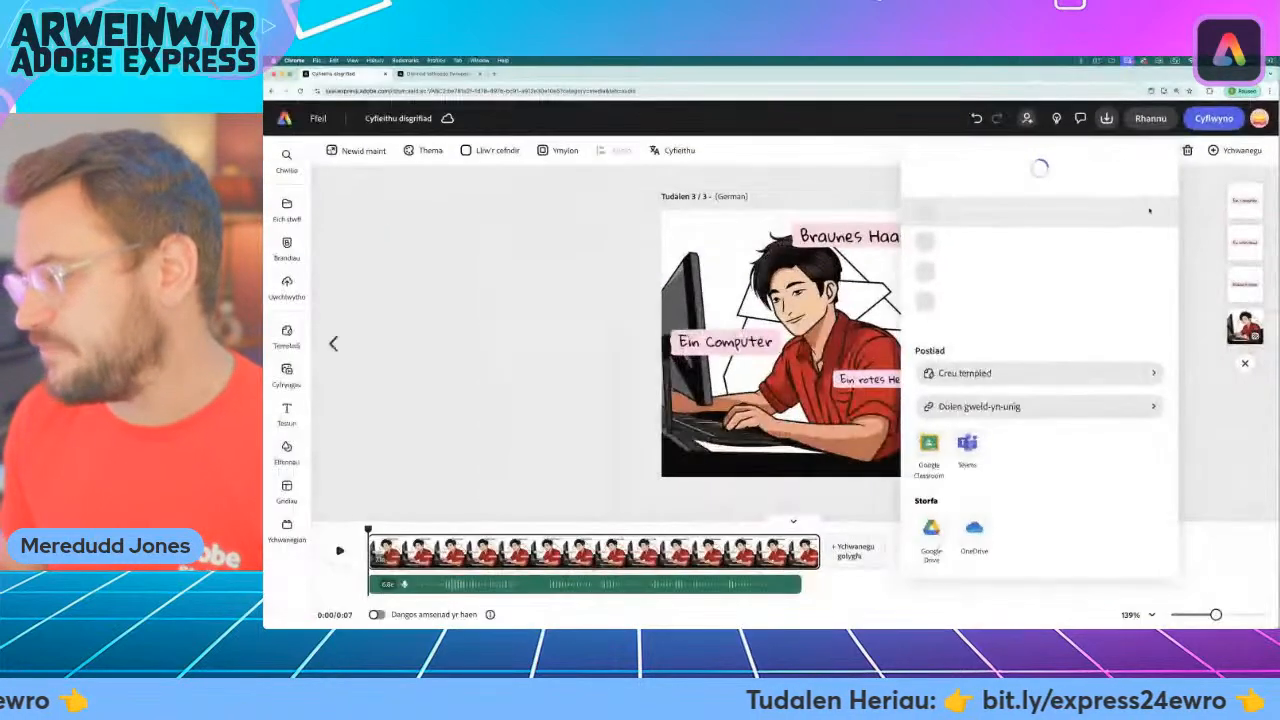
left_click(1032, 405)
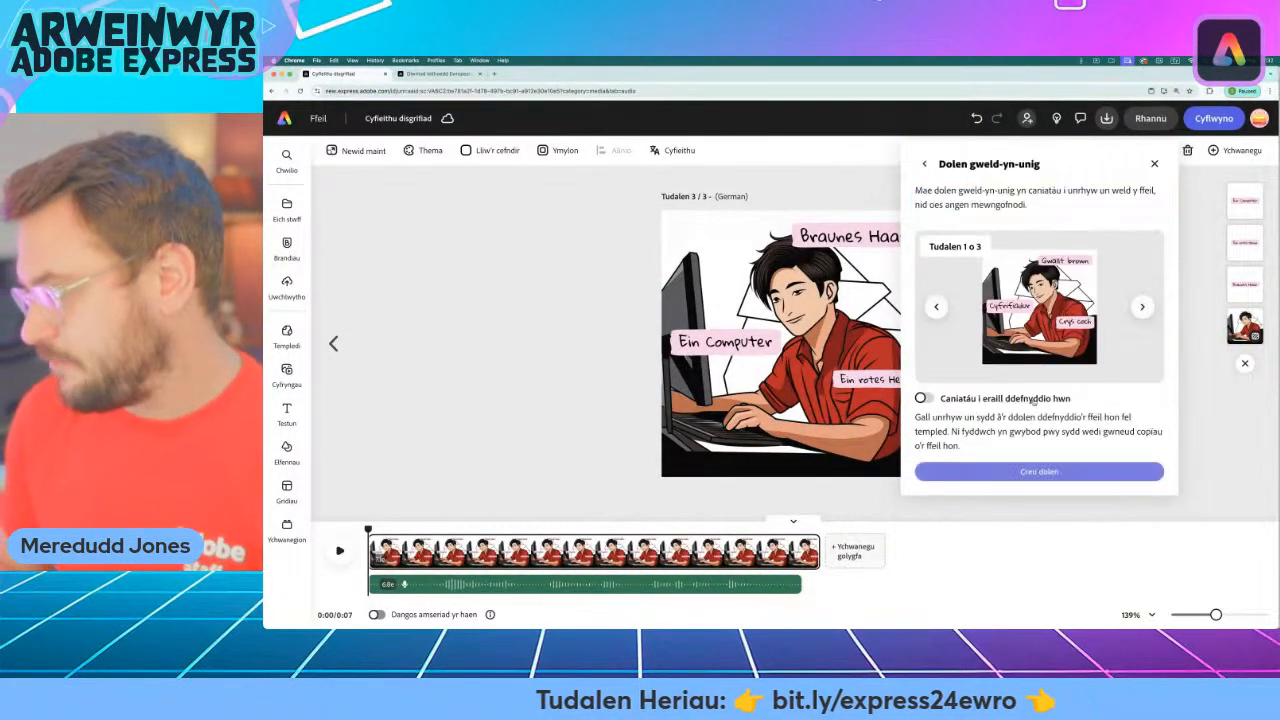
left_click(1054, 468)
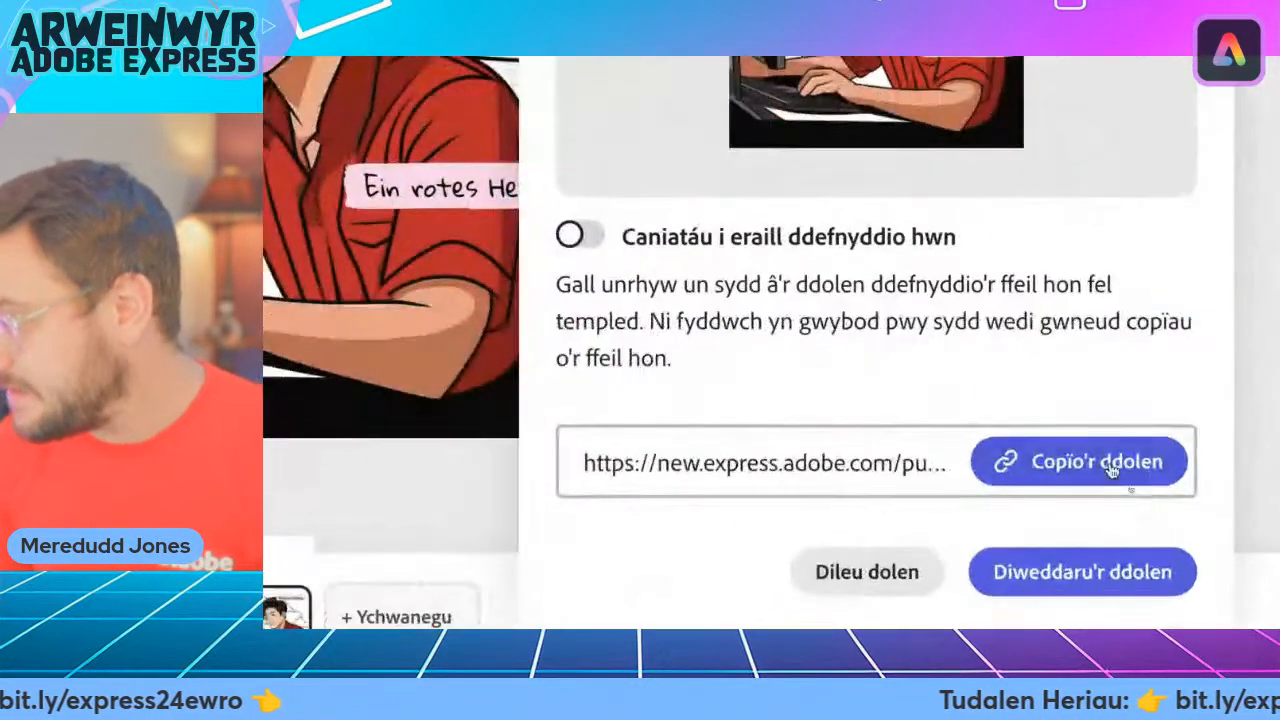
left_click(1100, 487)
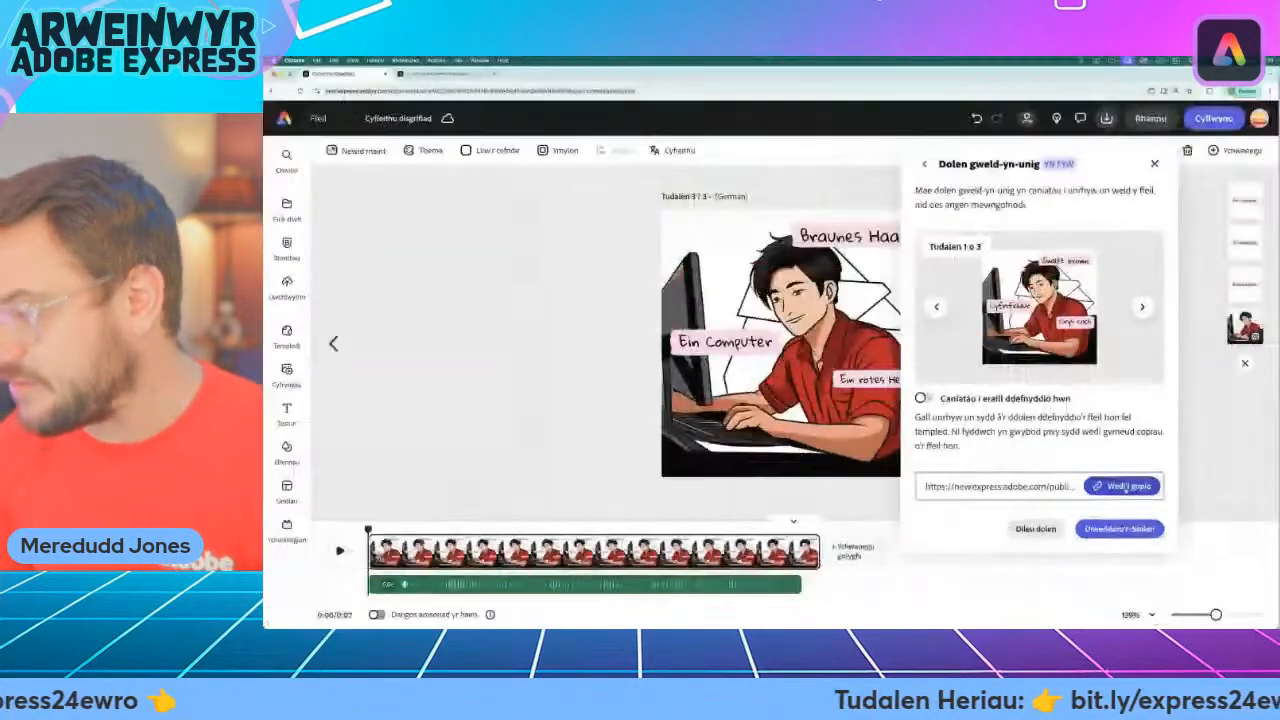
Open the copied view-only link in a new browser tab and view the Welsh, French and German pages.
left_click(494, 74)
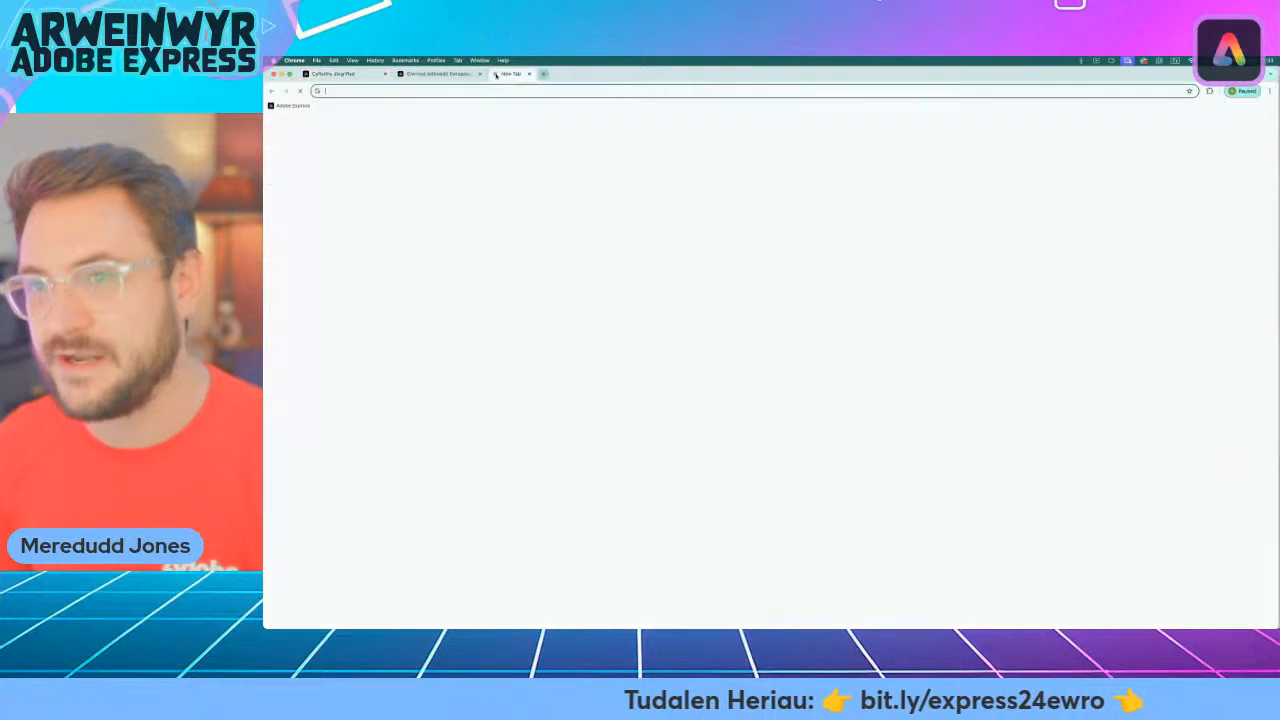
key("super+v")
key("Return")
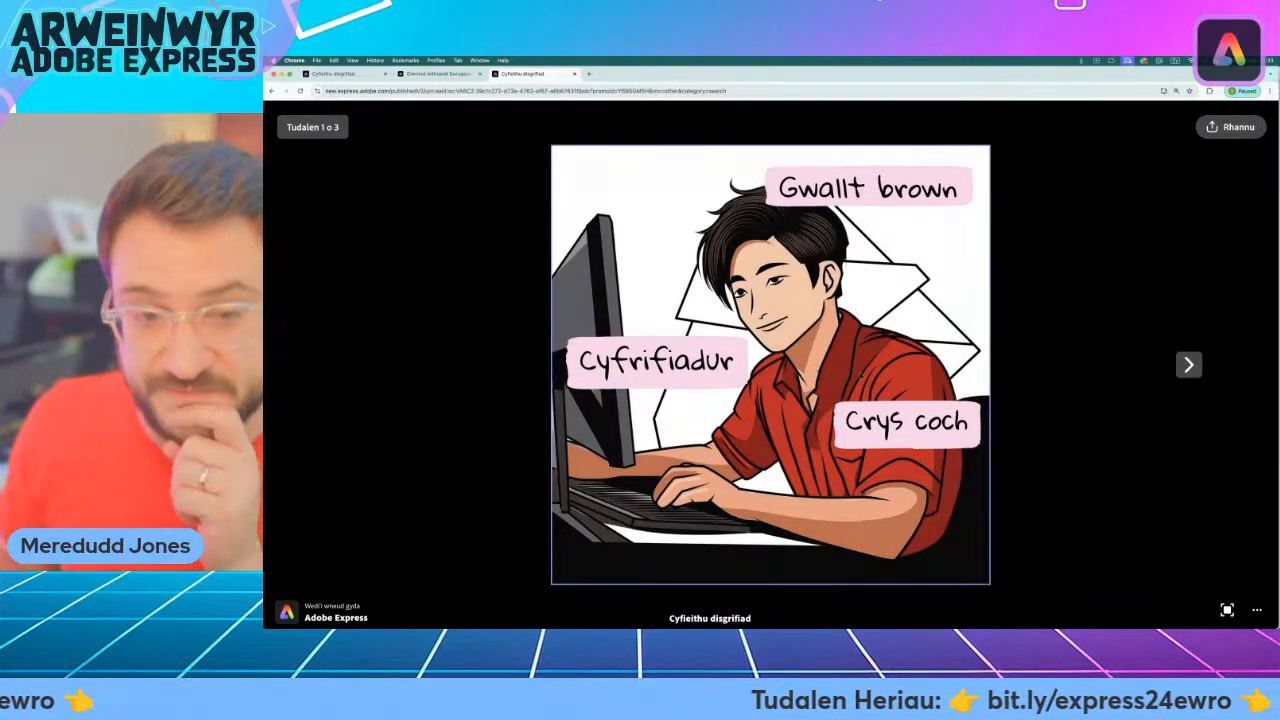
left_click(1189, 365)
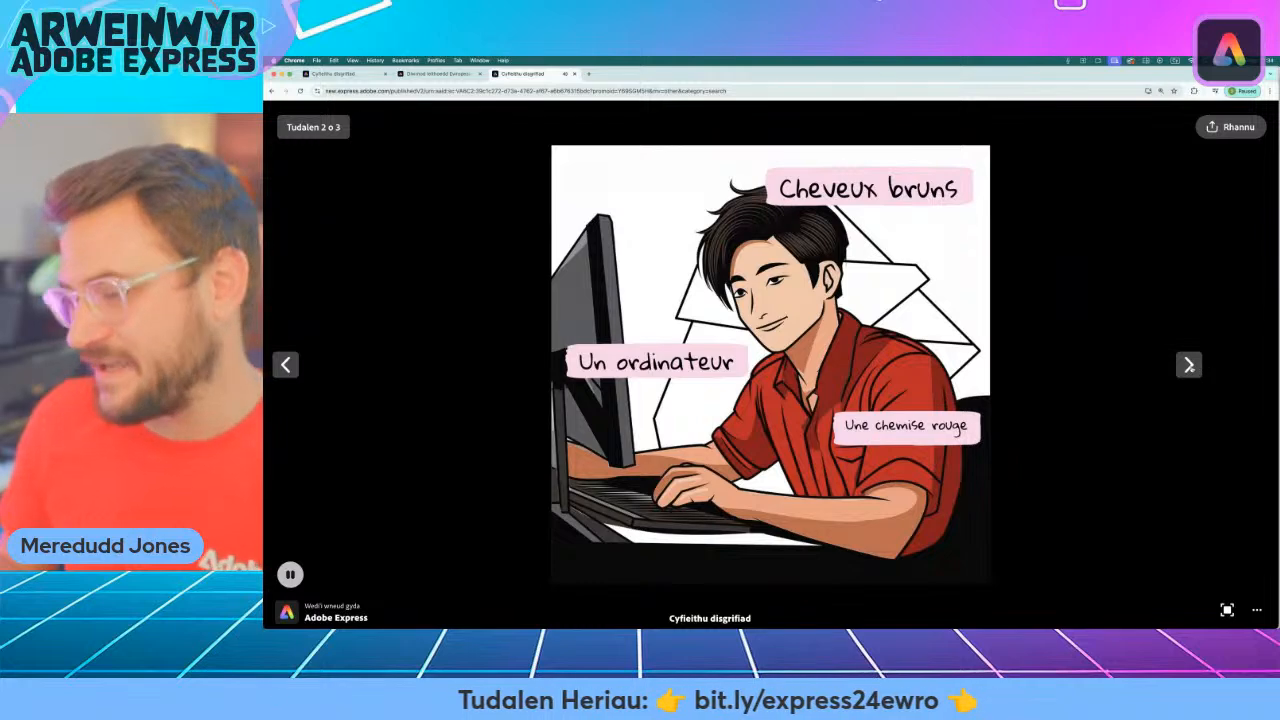
left_click(1189, 365)
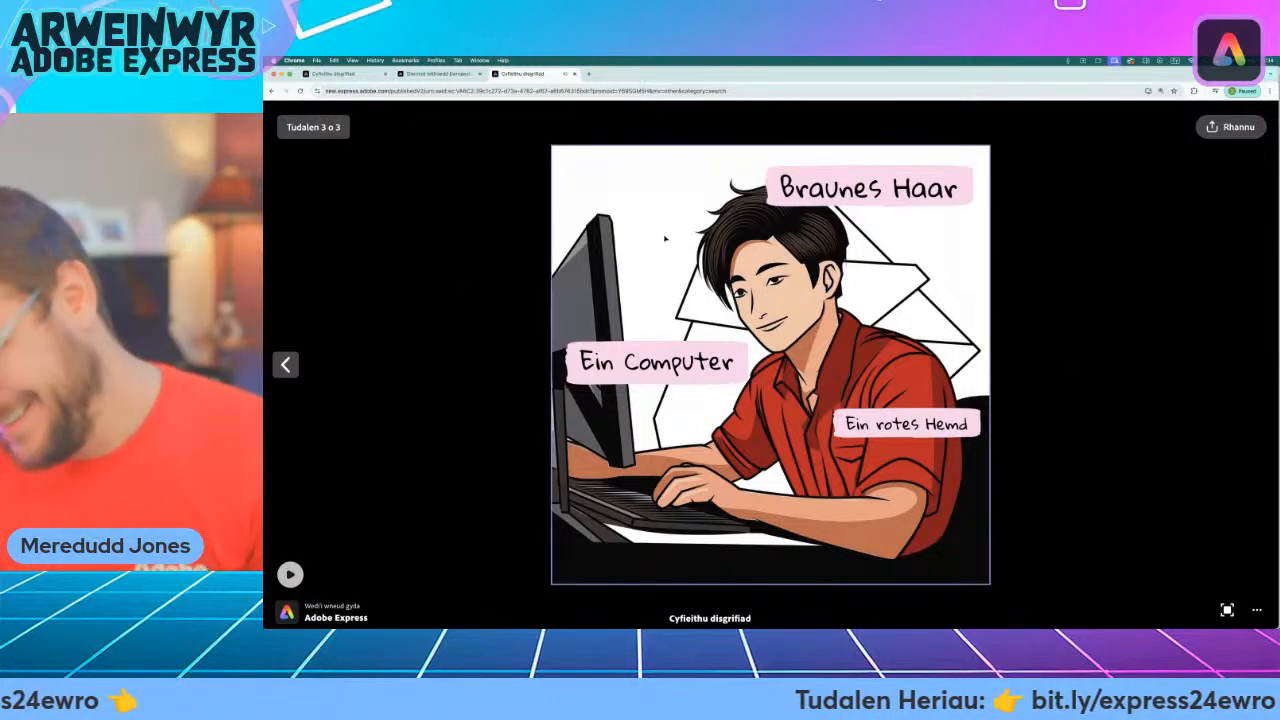
Switch to the challenges web page and review the Her 1 and Her 2 sections.
left_click(457, 76)
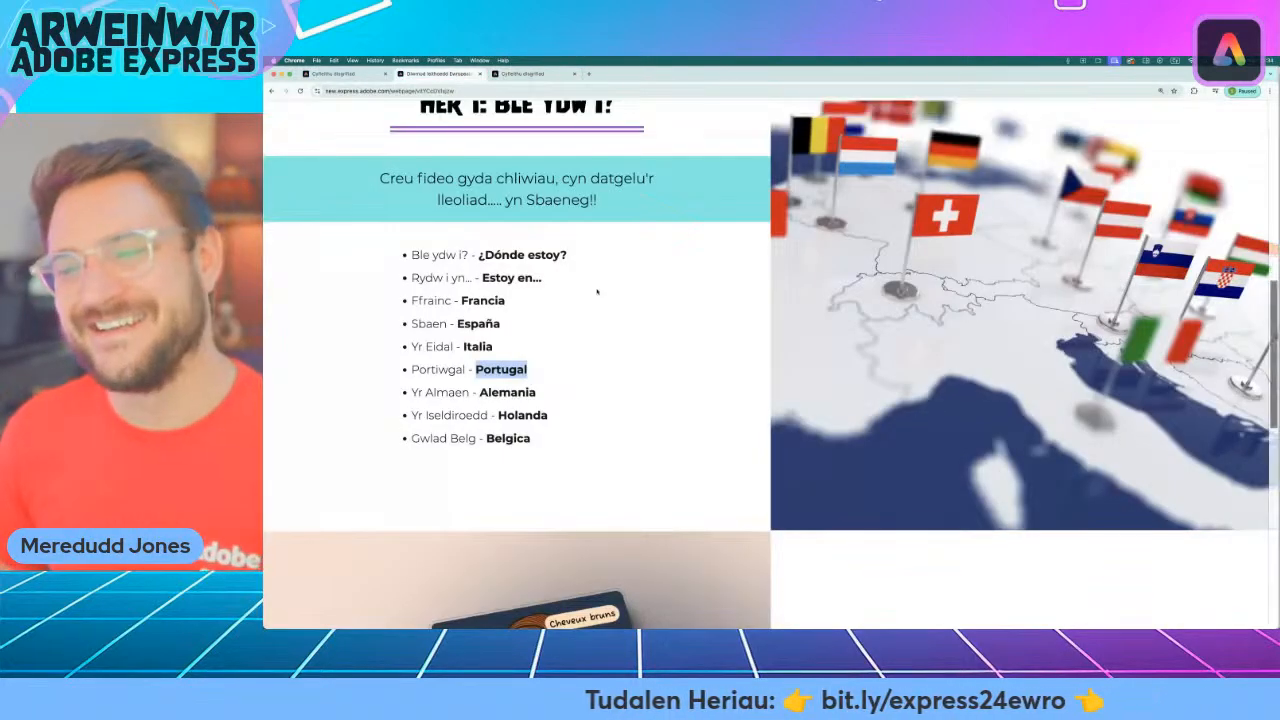
scroll(688, 368, "down", 5)
scroll(690, 344, "down", 1)
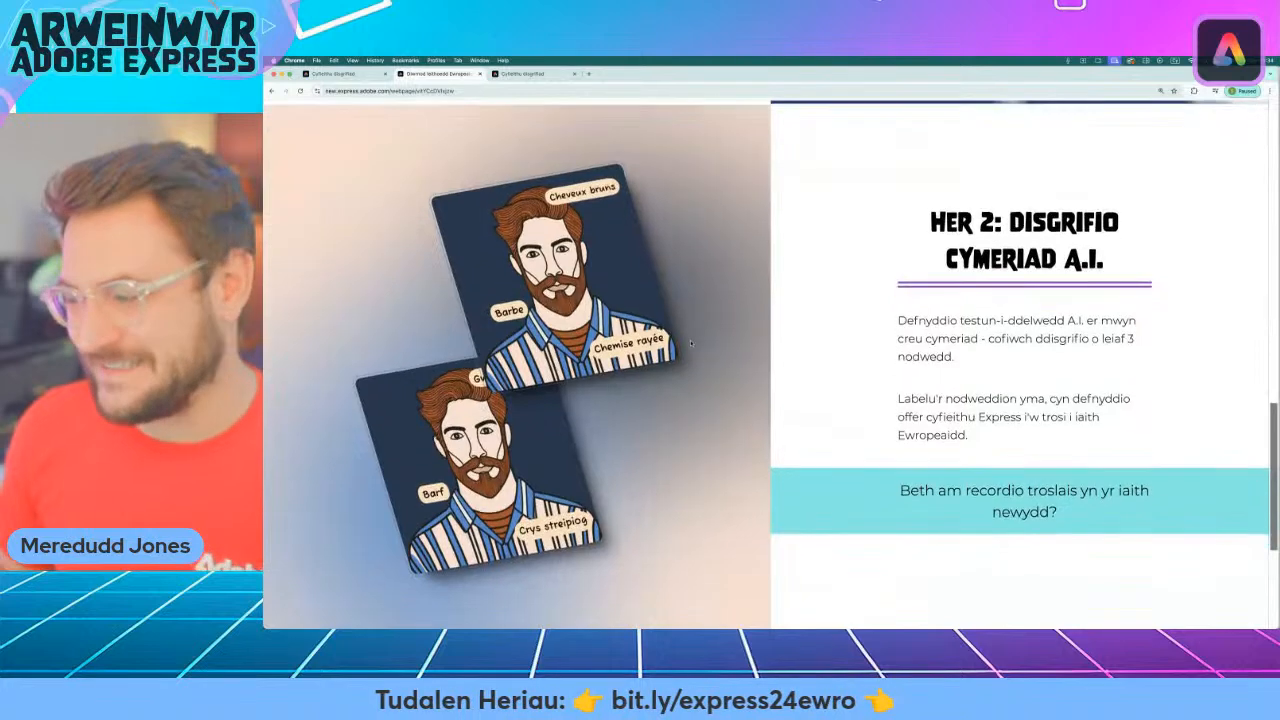
scroll(425, 181, "up", 6)
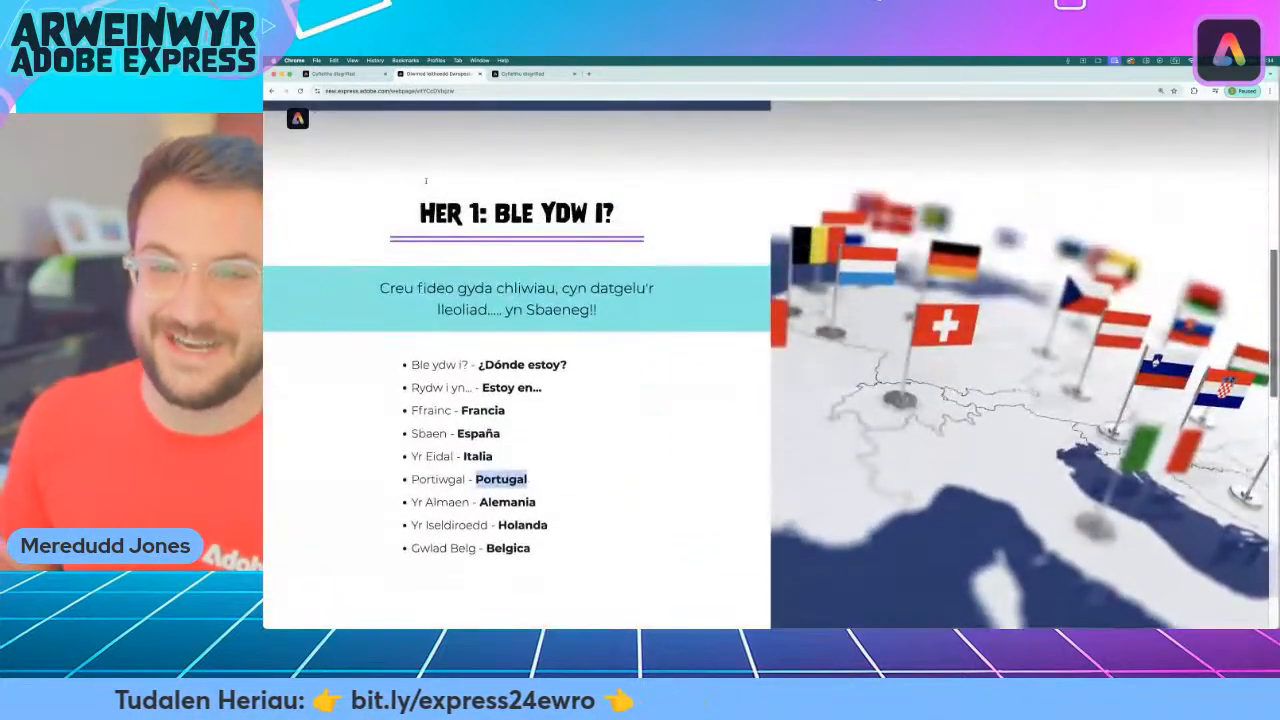
Return to the design editor and prepare a new translation with only page 1 selected and French and German removed.
left_click(342, 74)
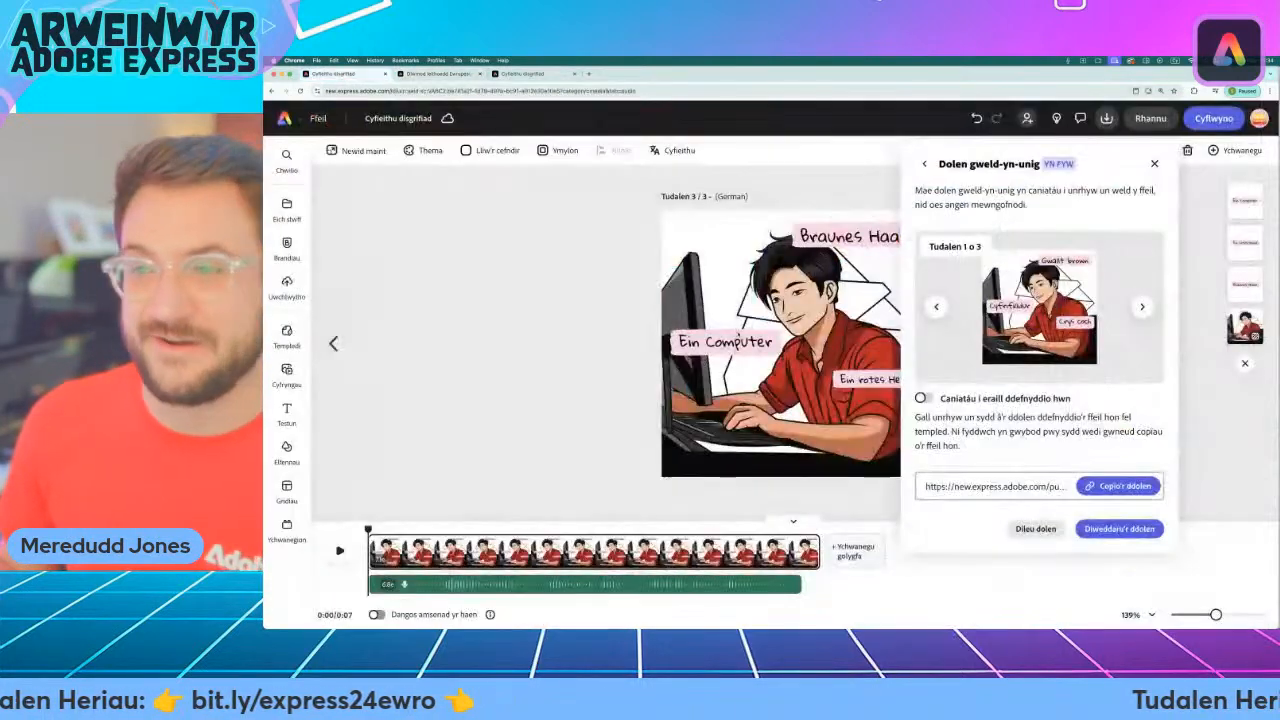
left_click(1155, 163)
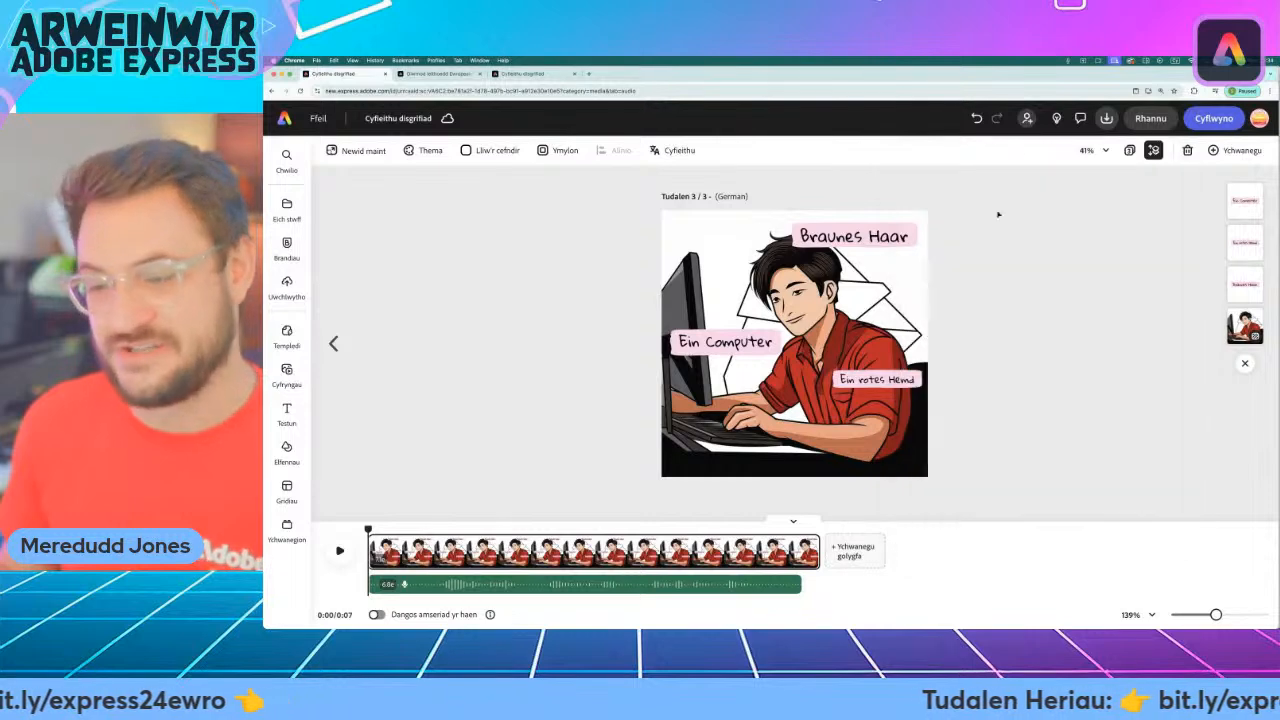
left_click(666, 152)
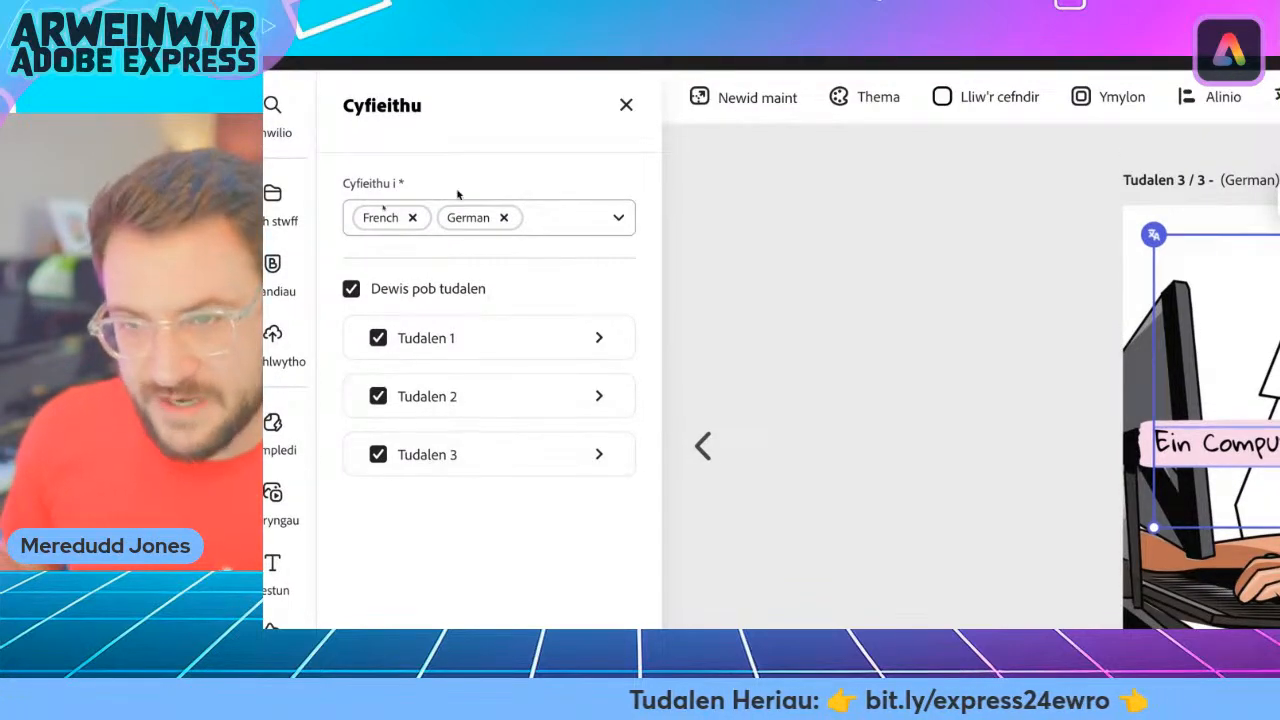
left_click(378, 455)
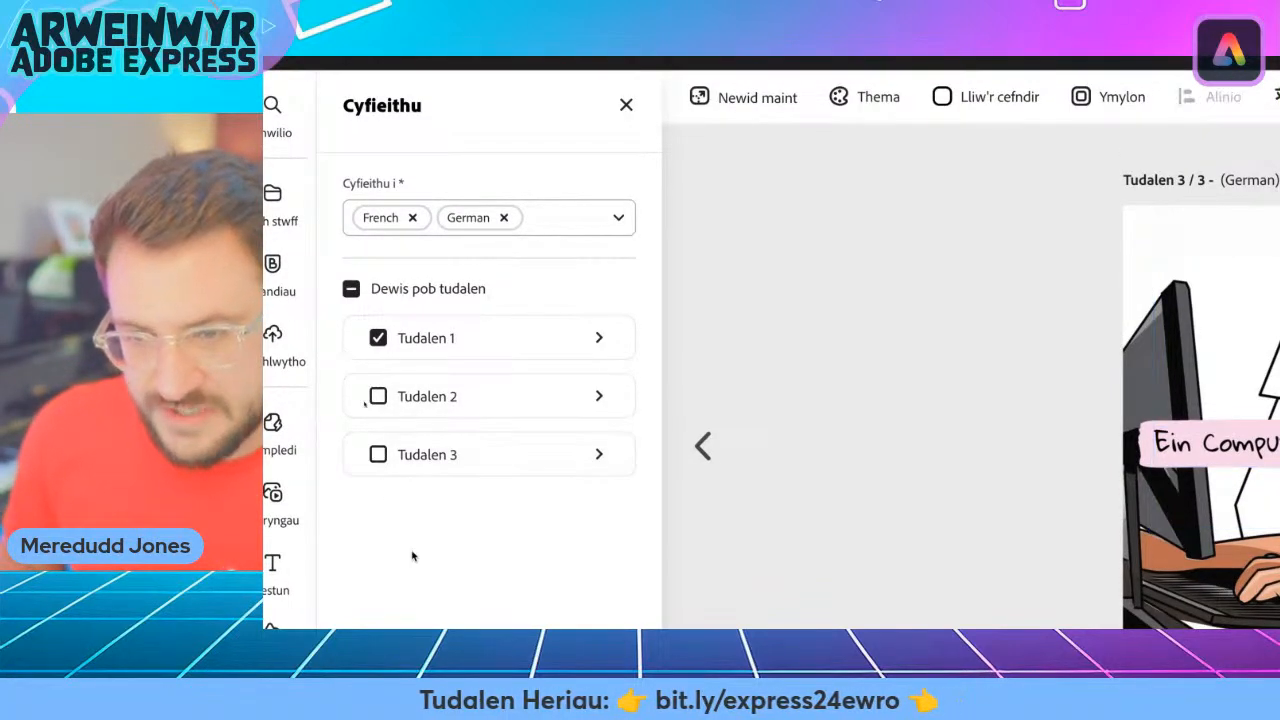
left_click(412, 217)
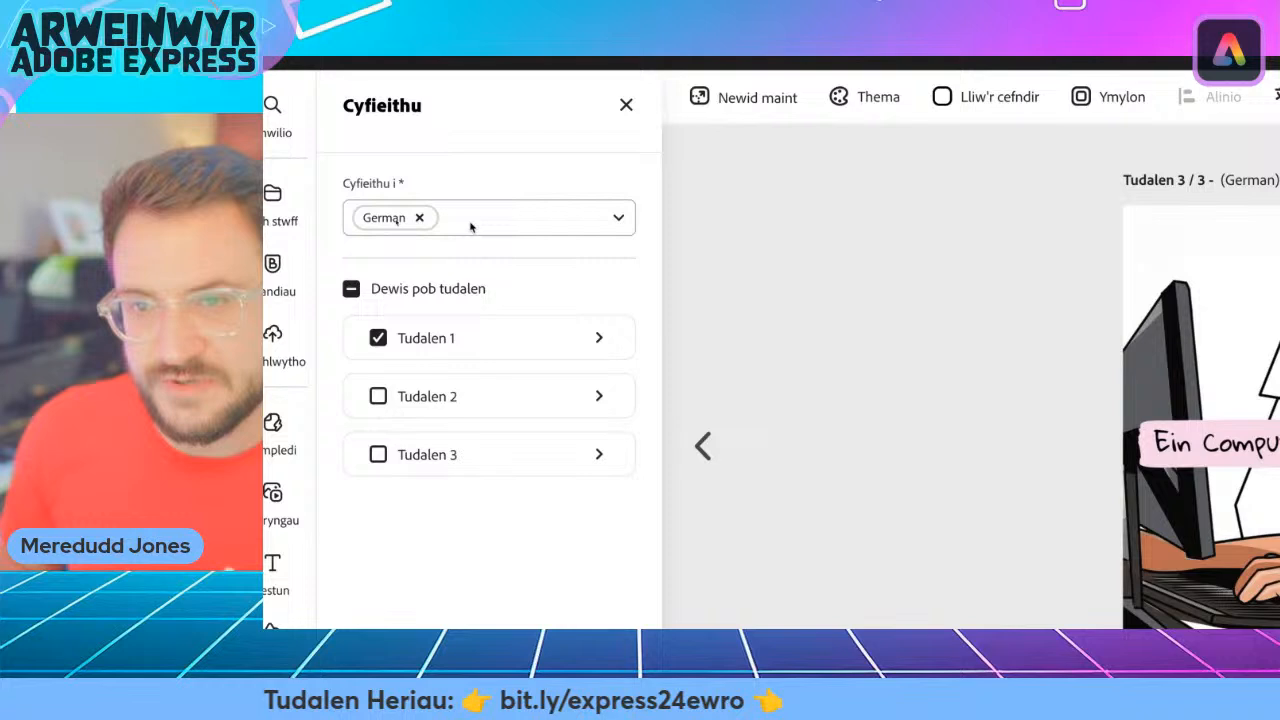
left_click(419, 217)
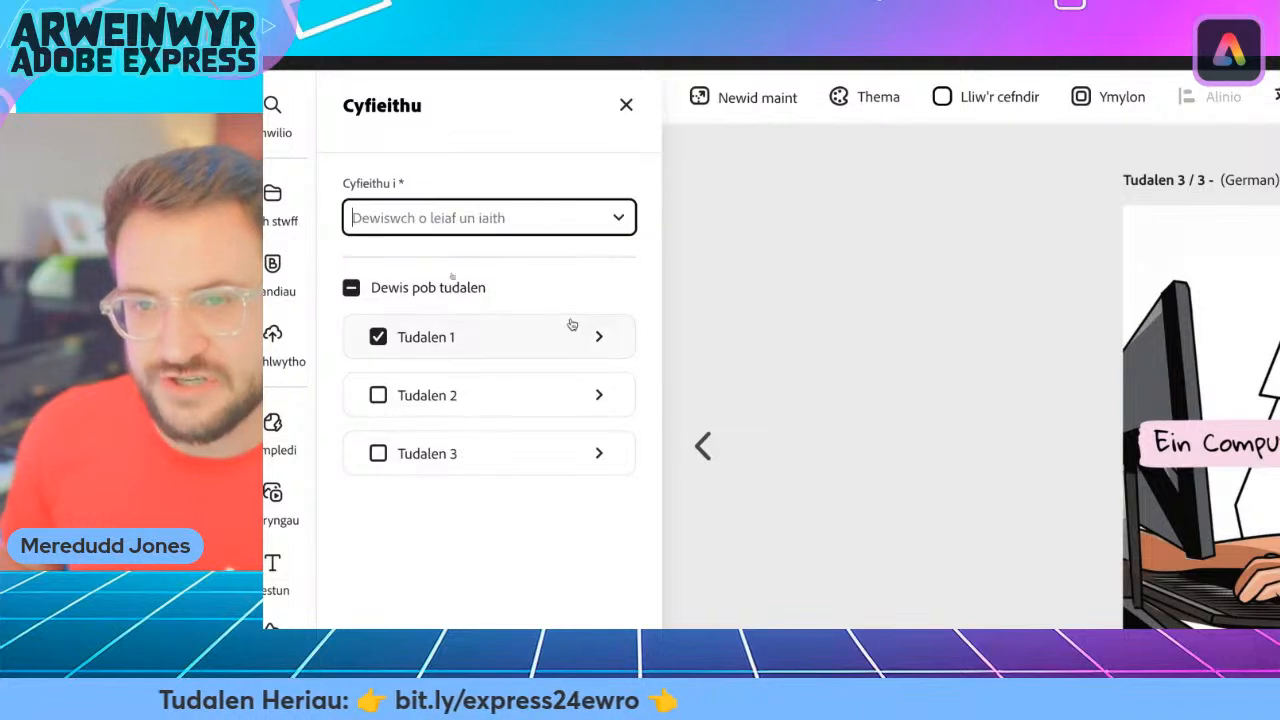
Translate page 1 into Catalan, Italian and Portuguese.
left_click(617, 220)
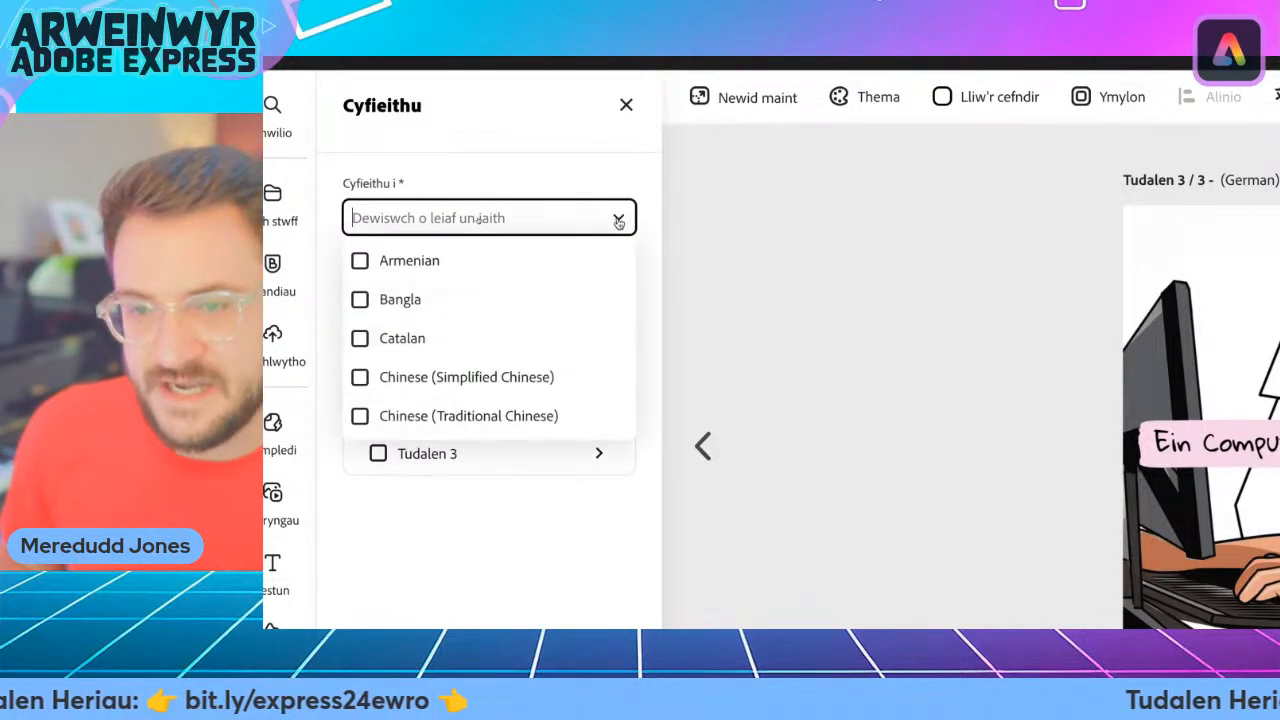
left_click(360, 340)
scroll(454, 366, "down", 3)
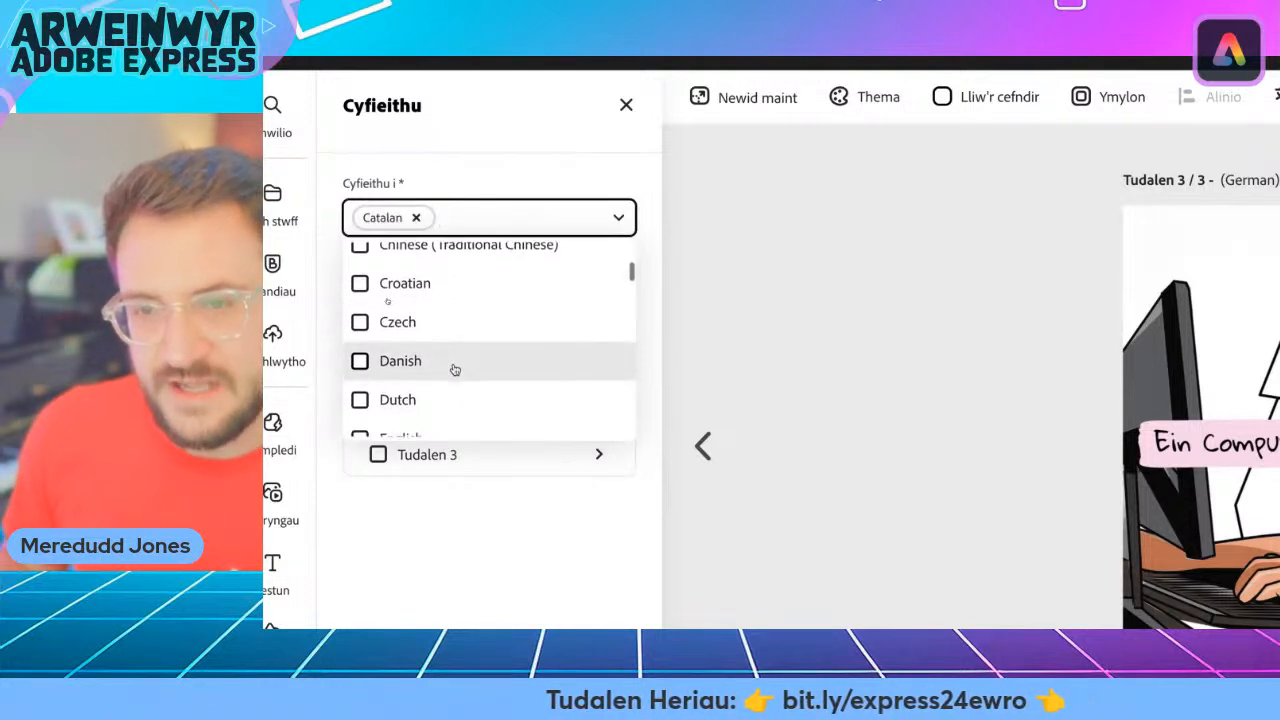
scroll(454, 370, "down", 5)
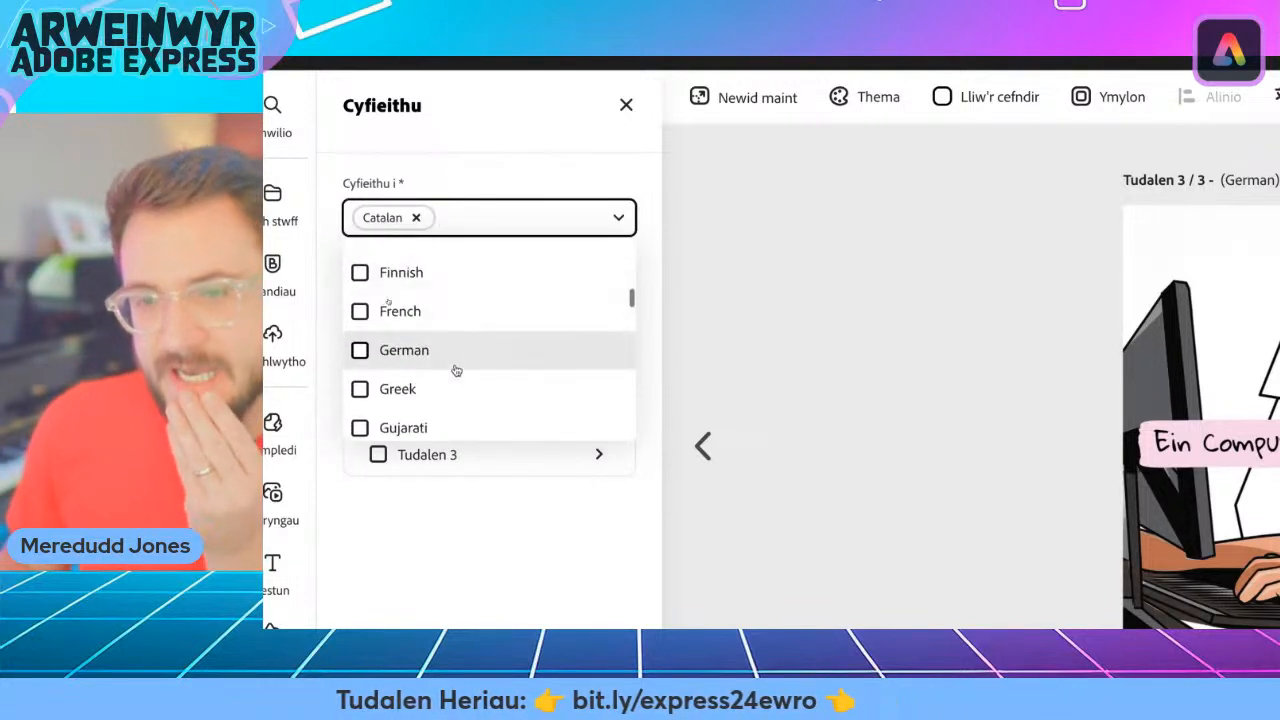
scroll(456, 371, "down", 3)
scroll(455, 371, "up", 10)
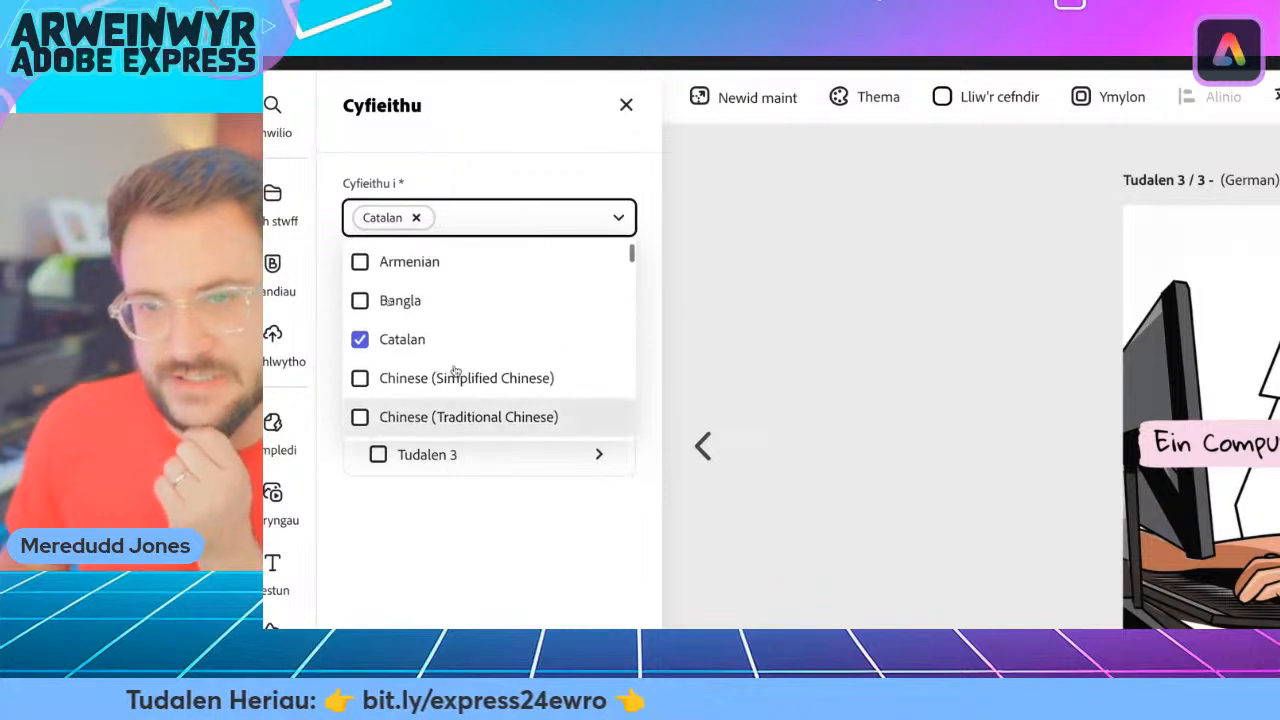
scroll(455, 371, "down", 5)
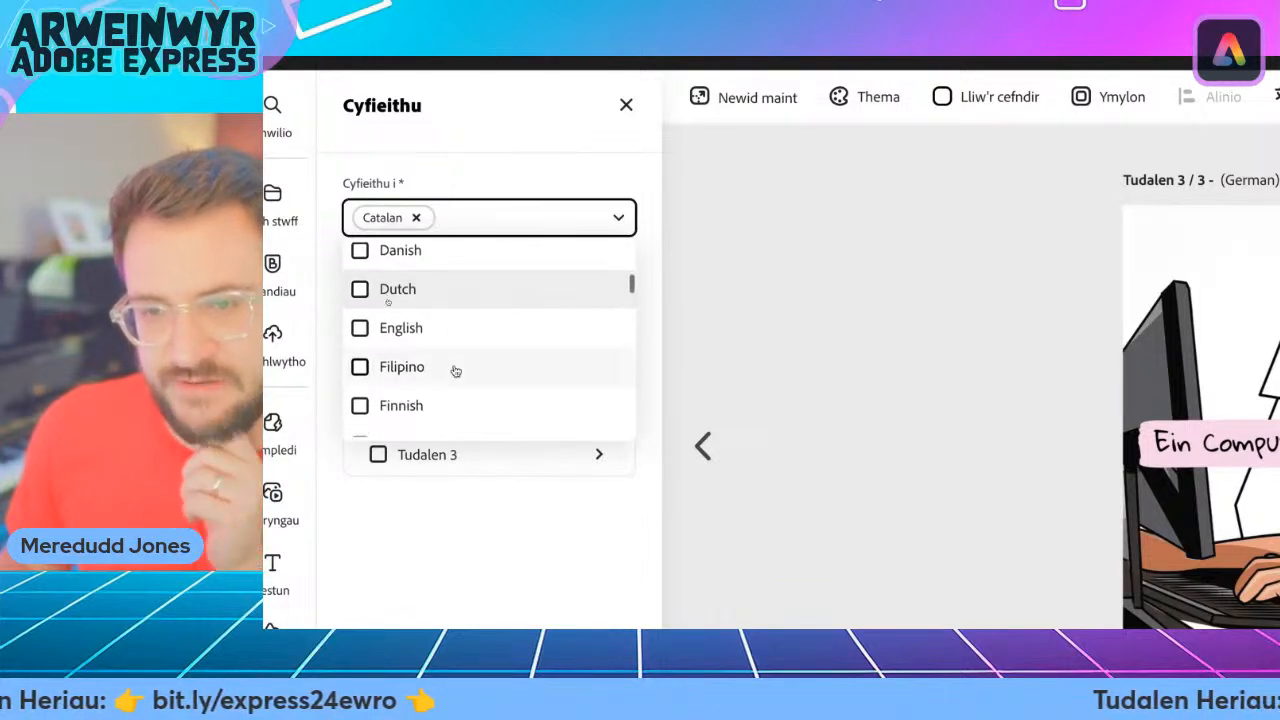
scroll(455, 371, "down", 5)
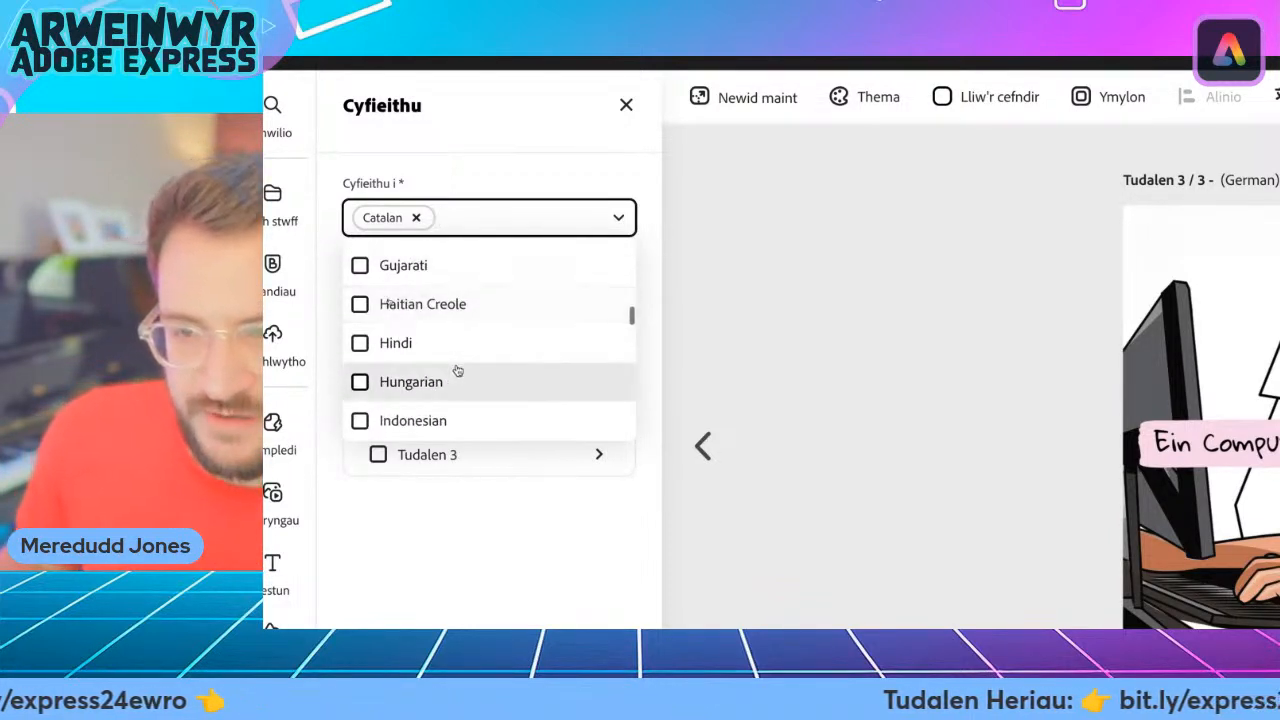
scroll(457, 371, "down", 5)
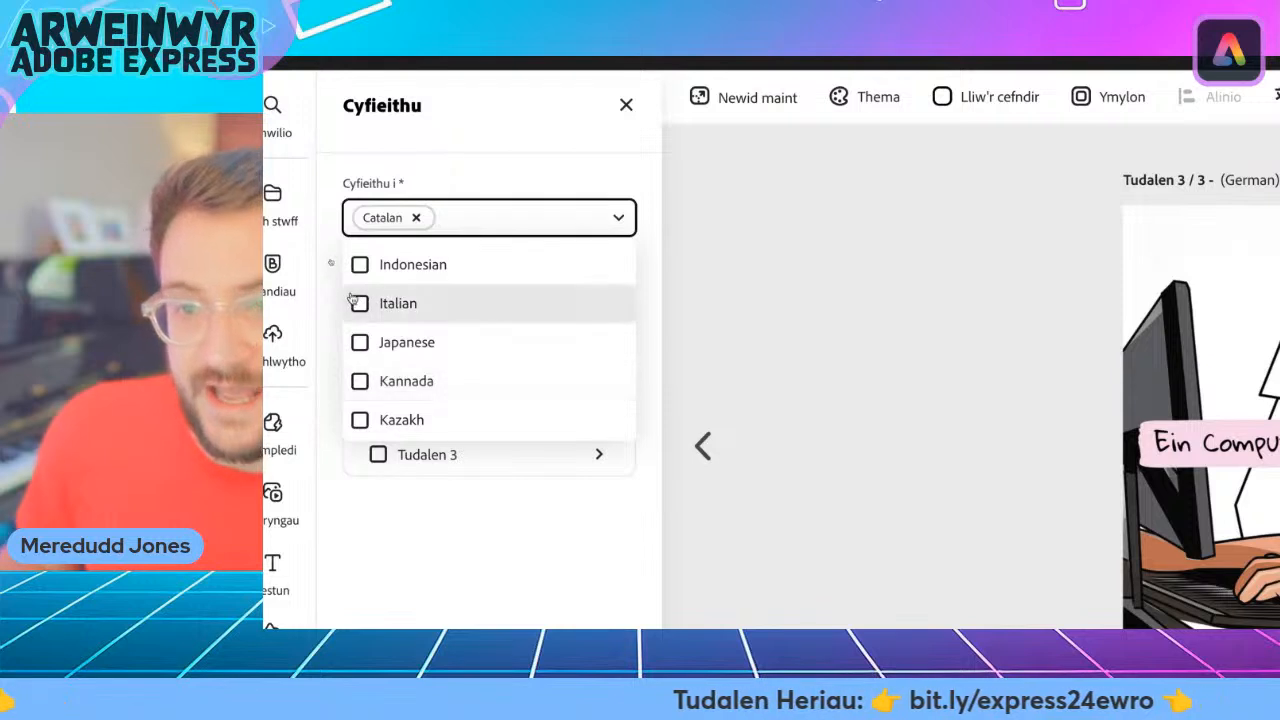
left_click(358, 302)
scroll(486, 357, "down", 3)
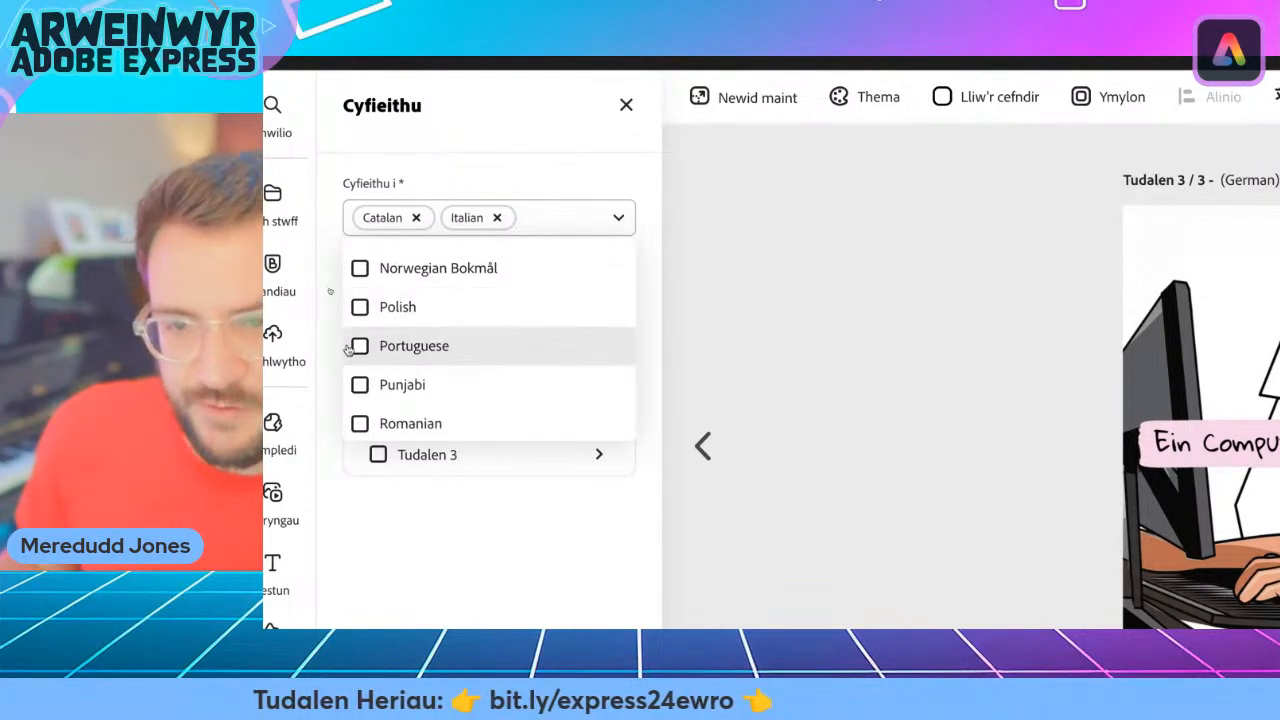
left_click(348, 348)
left_click(478, 534)
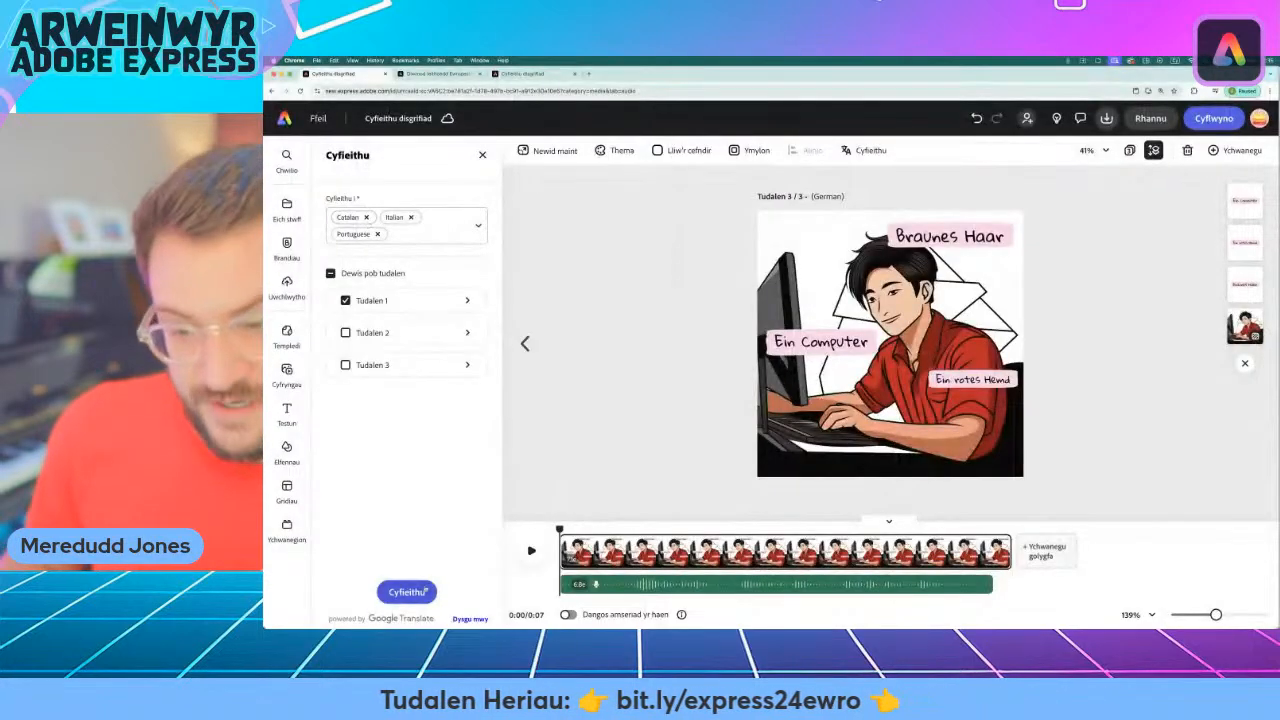
left_click(420, 592)
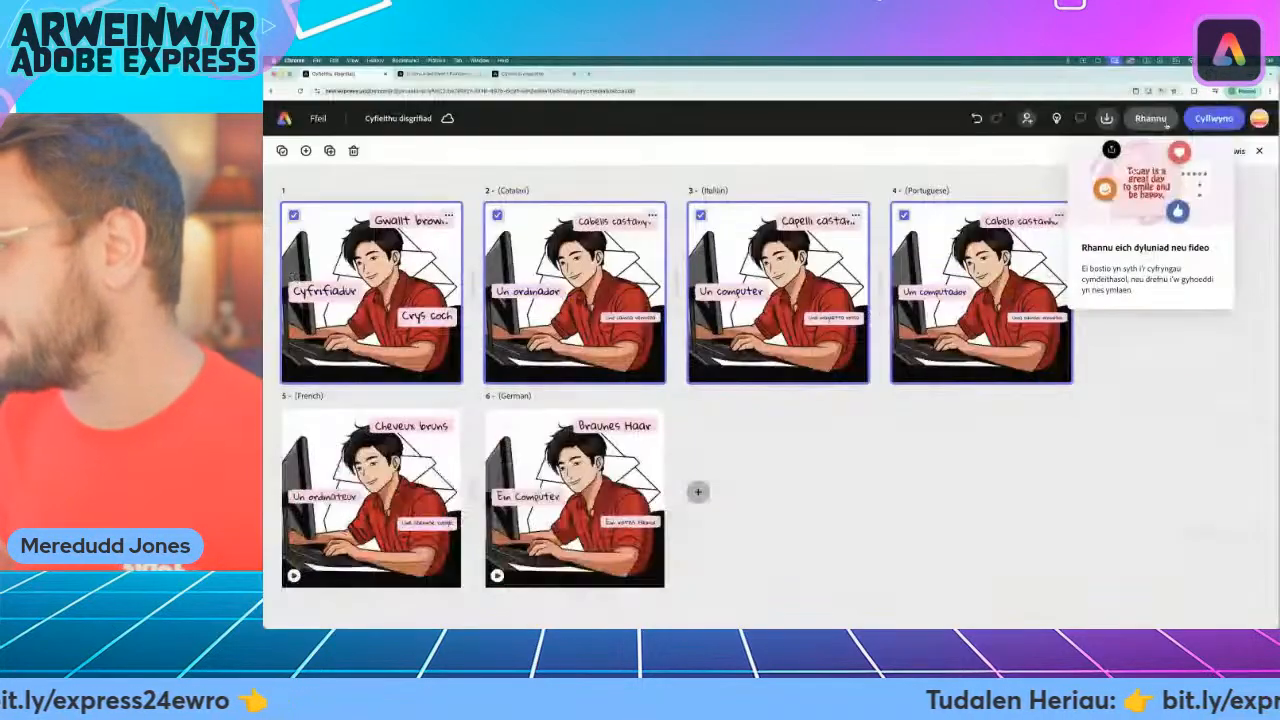
Open the design's existing view-only link settings from the share options.
left_click(1150, 138)
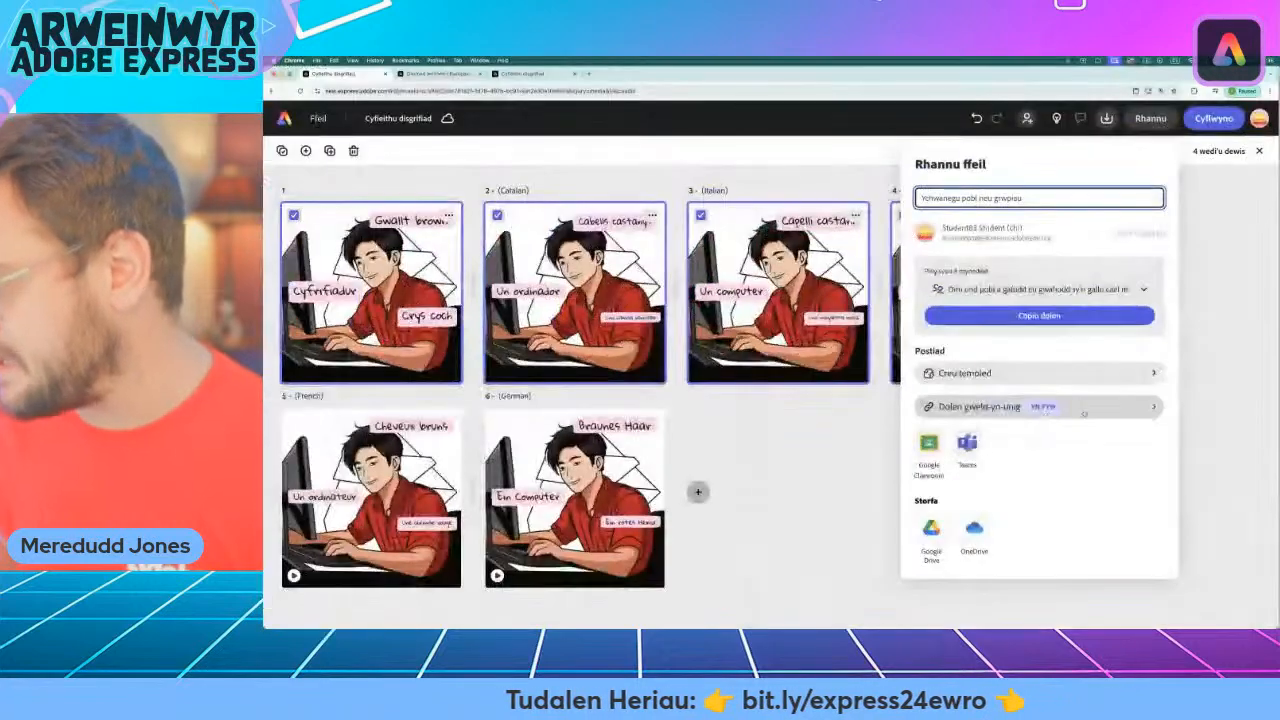
left_click(980, 400)
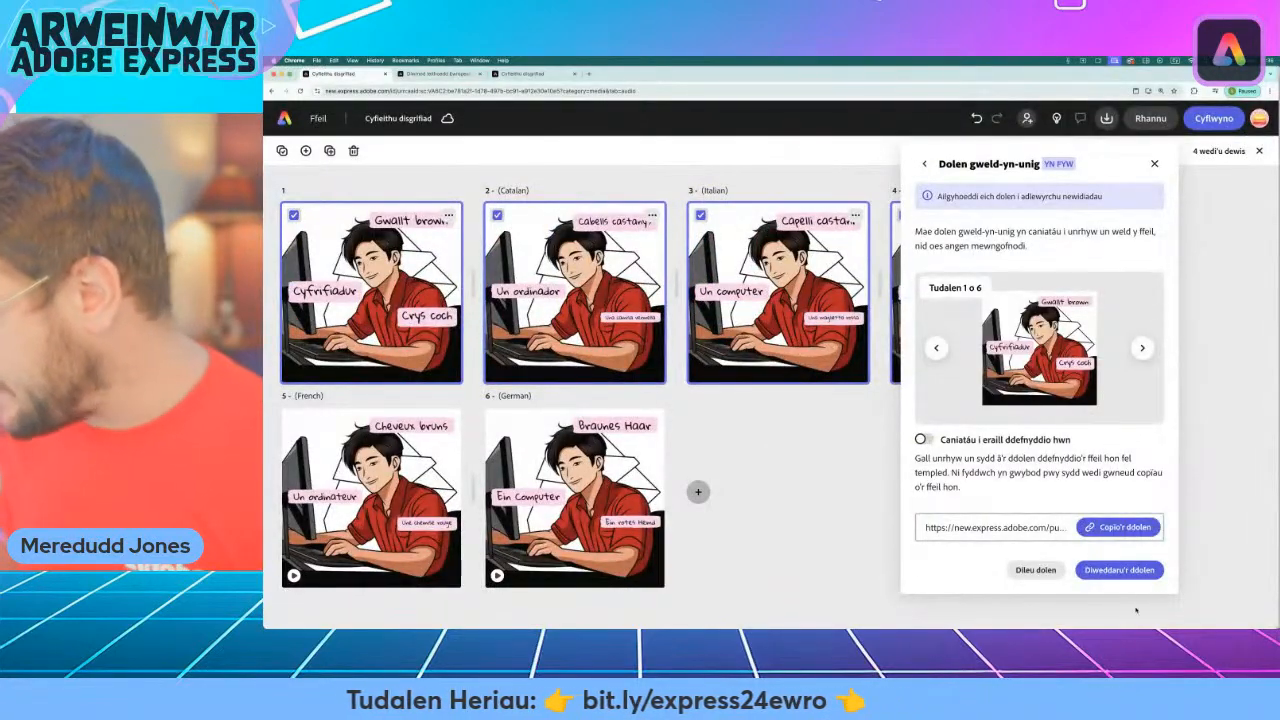